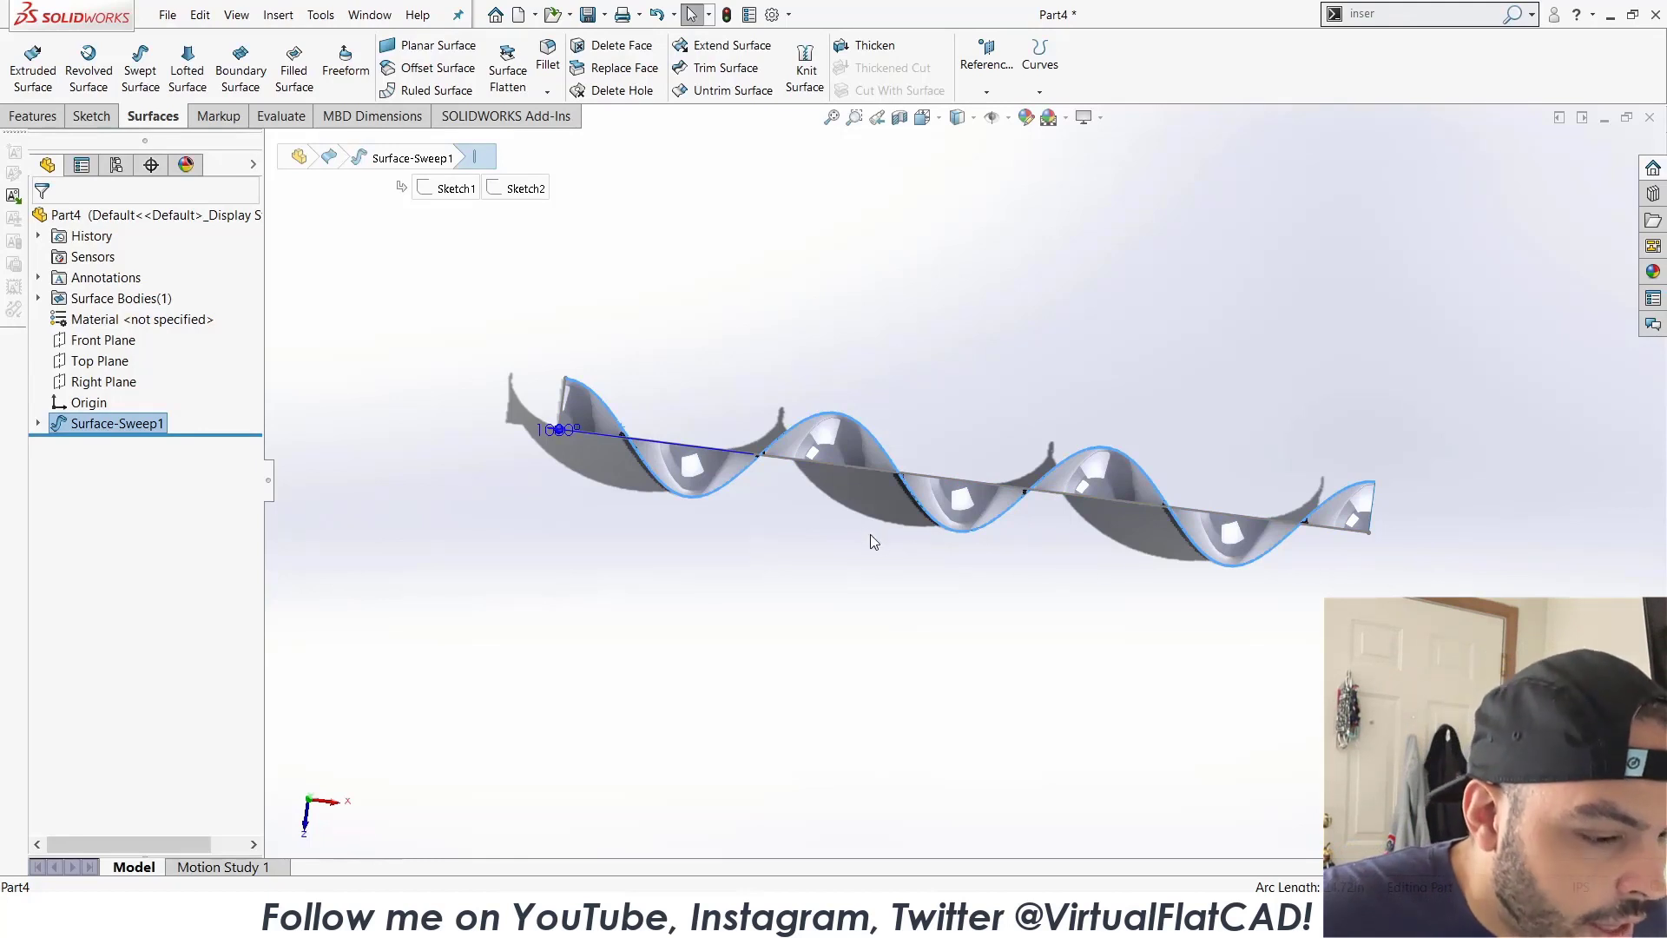
Sketch on the Top Plane and convert the twisted surface's wavy outer edge into it with Convert Entities.
{"action": "left_click", "coordinate": [842, 534]}
{"action": "middle_click_drag", "start_coordinate": [799, 509], "coordinate": [807, 324]}
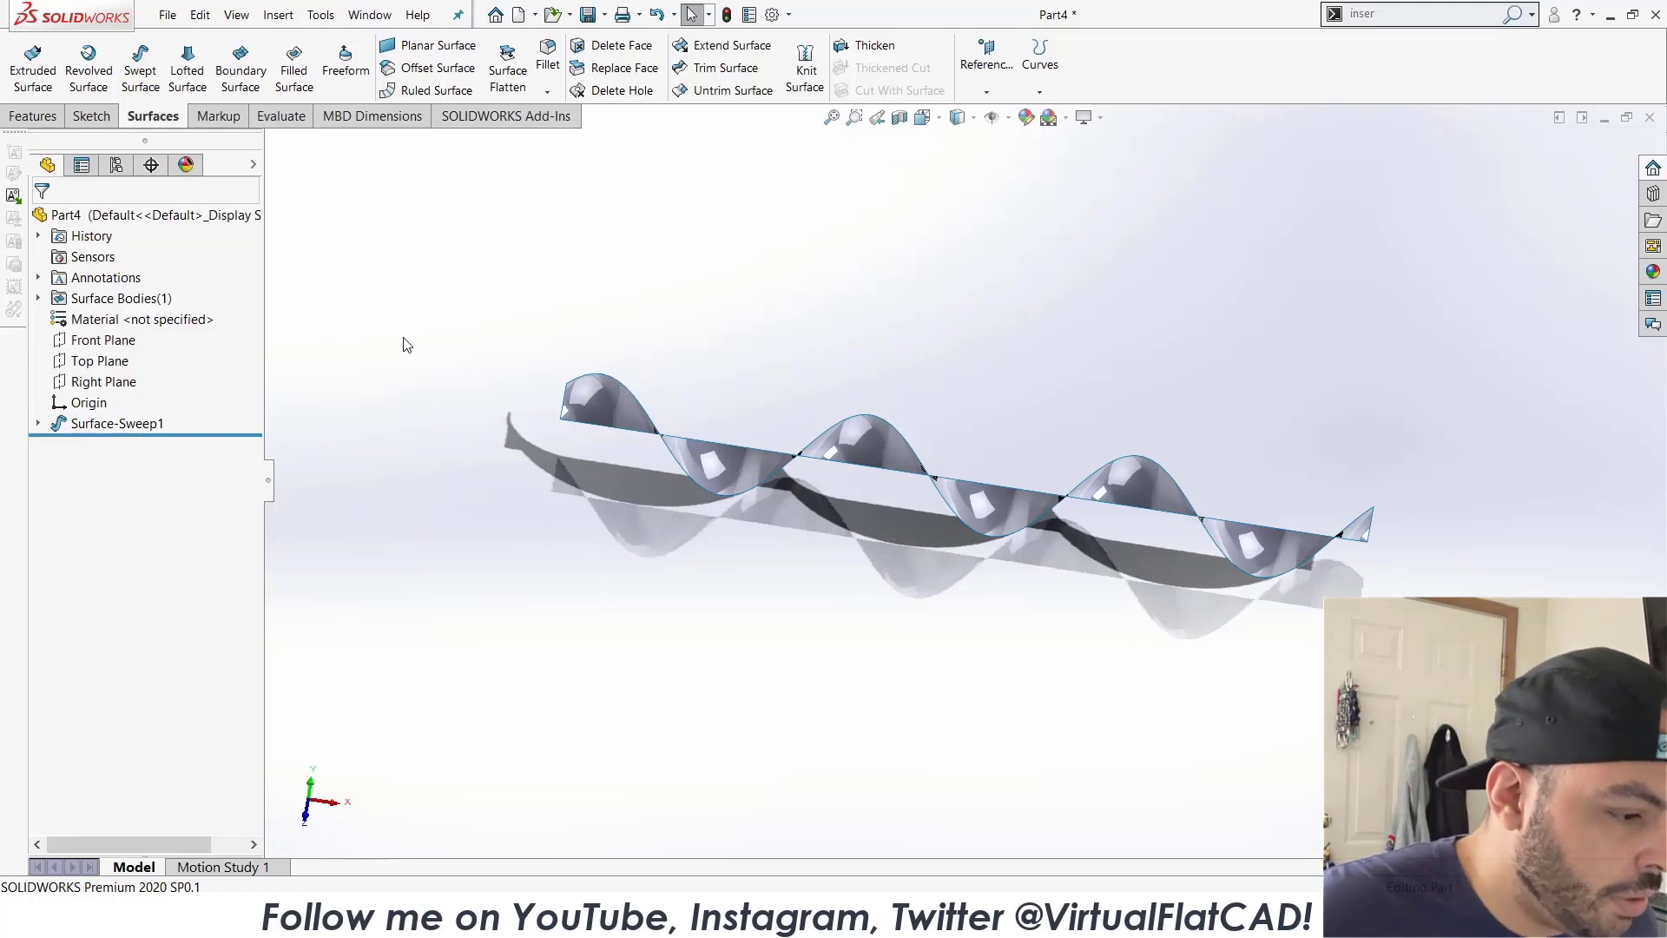
{"action": "left_click", "coordinate": [119, 360]}
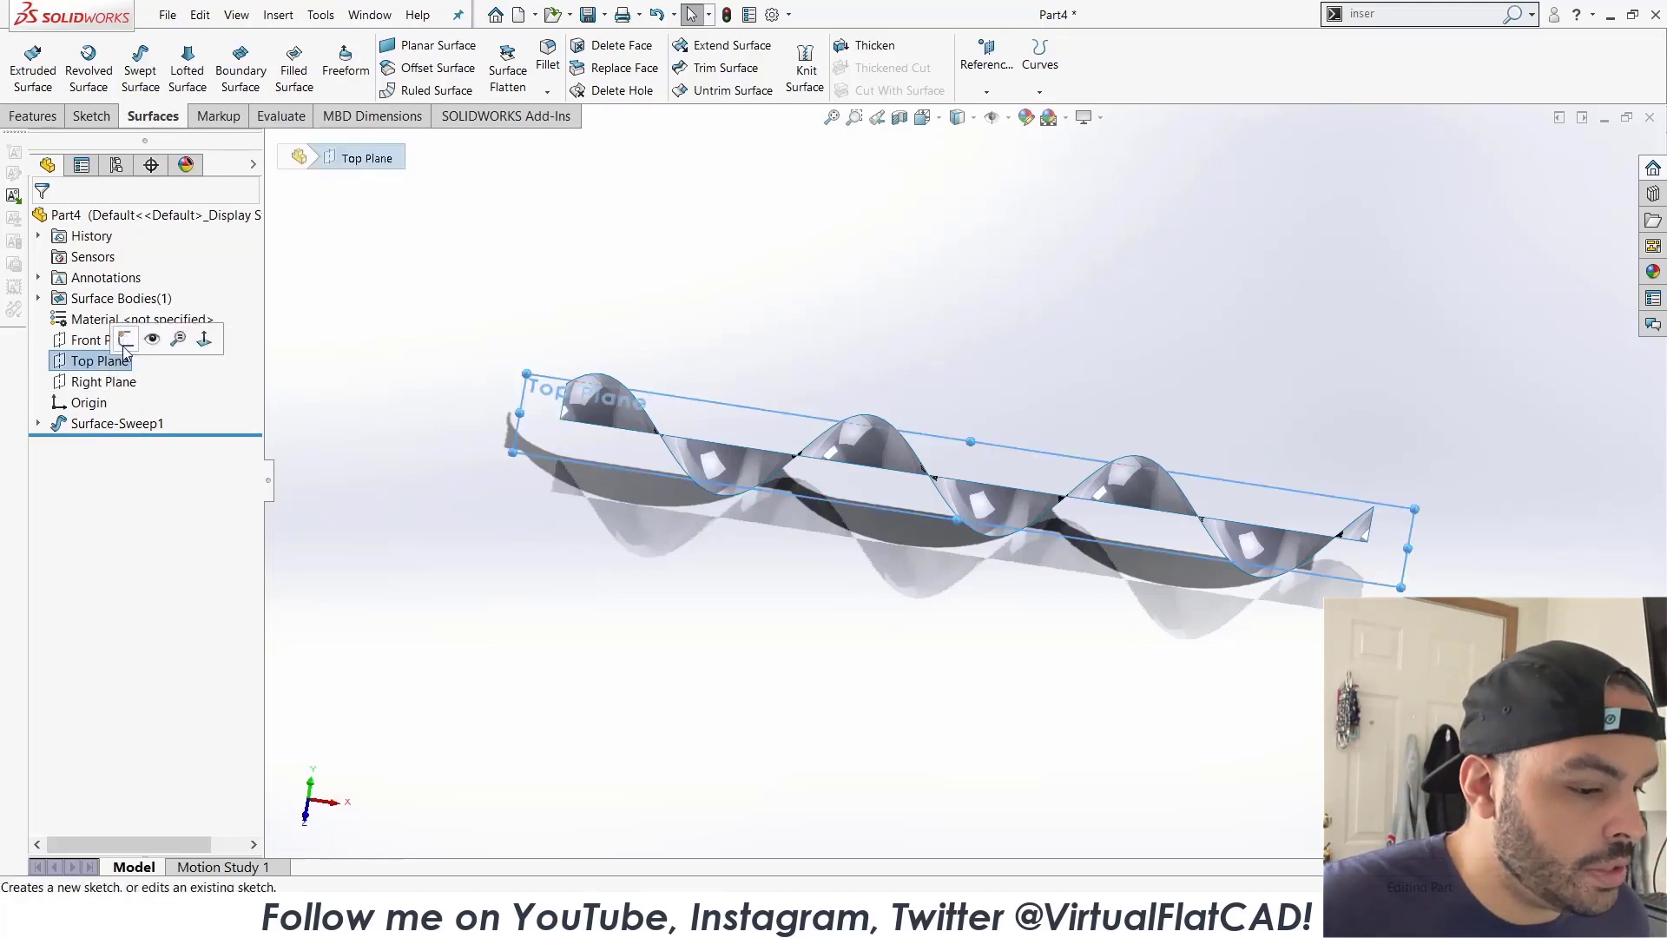
{"action": "left_click", "coordinate": [125, 340]}
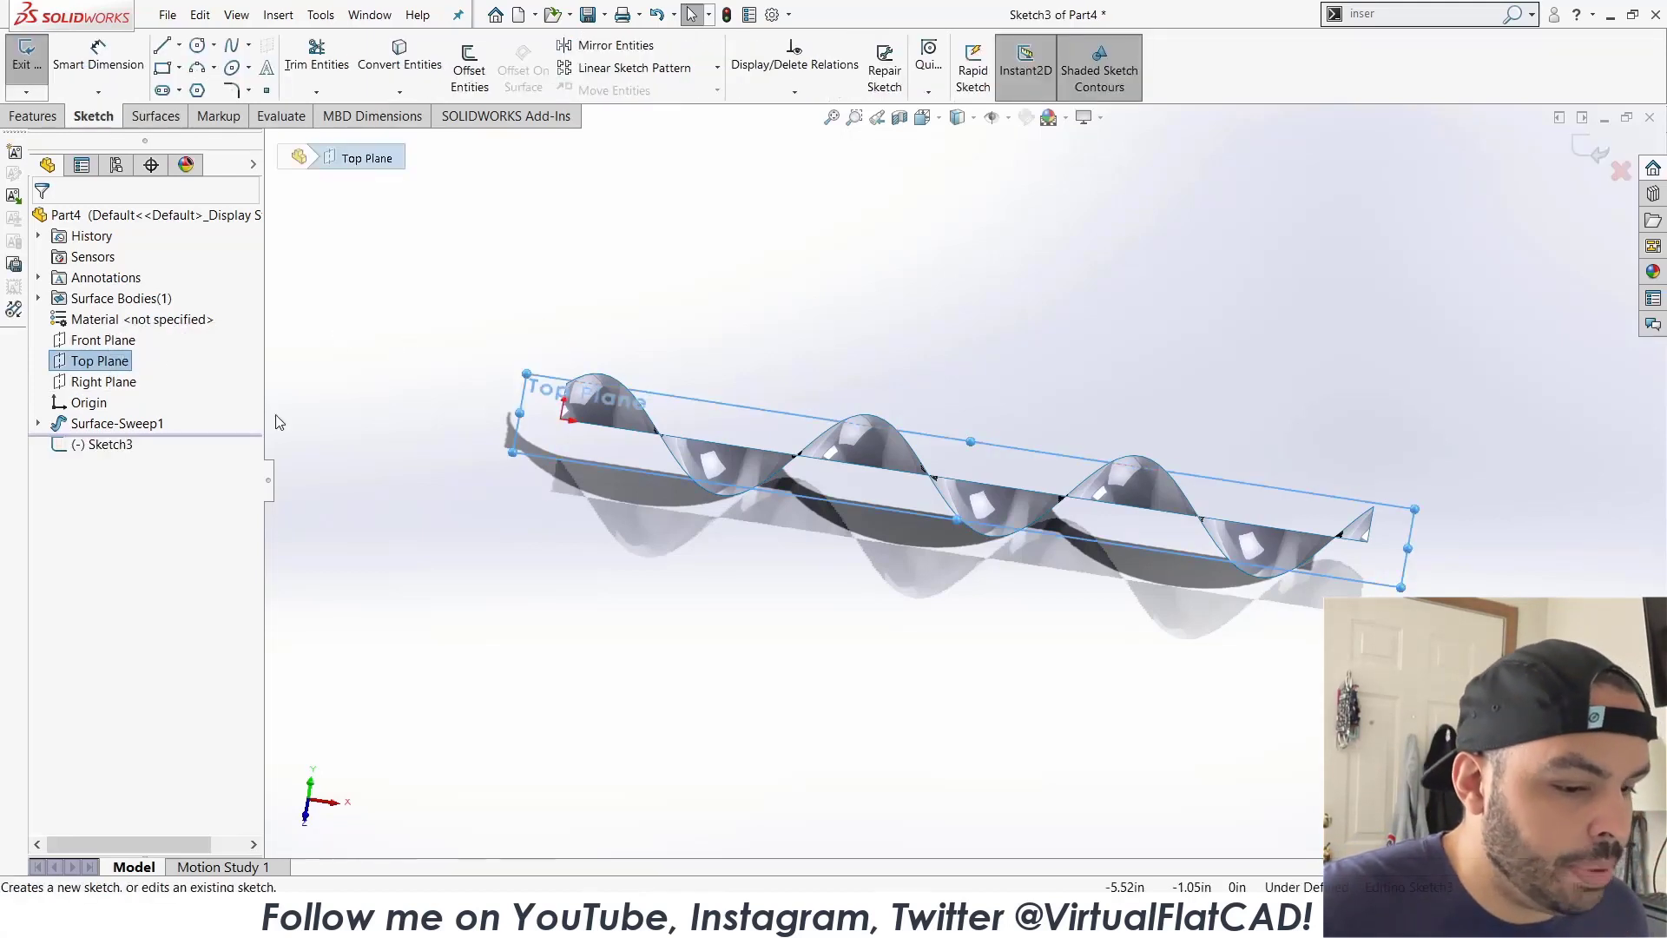
{"action": "left_click", "coordinate": [694, 476]}
{"action": "left_click", "coordinate": [400, 57]}
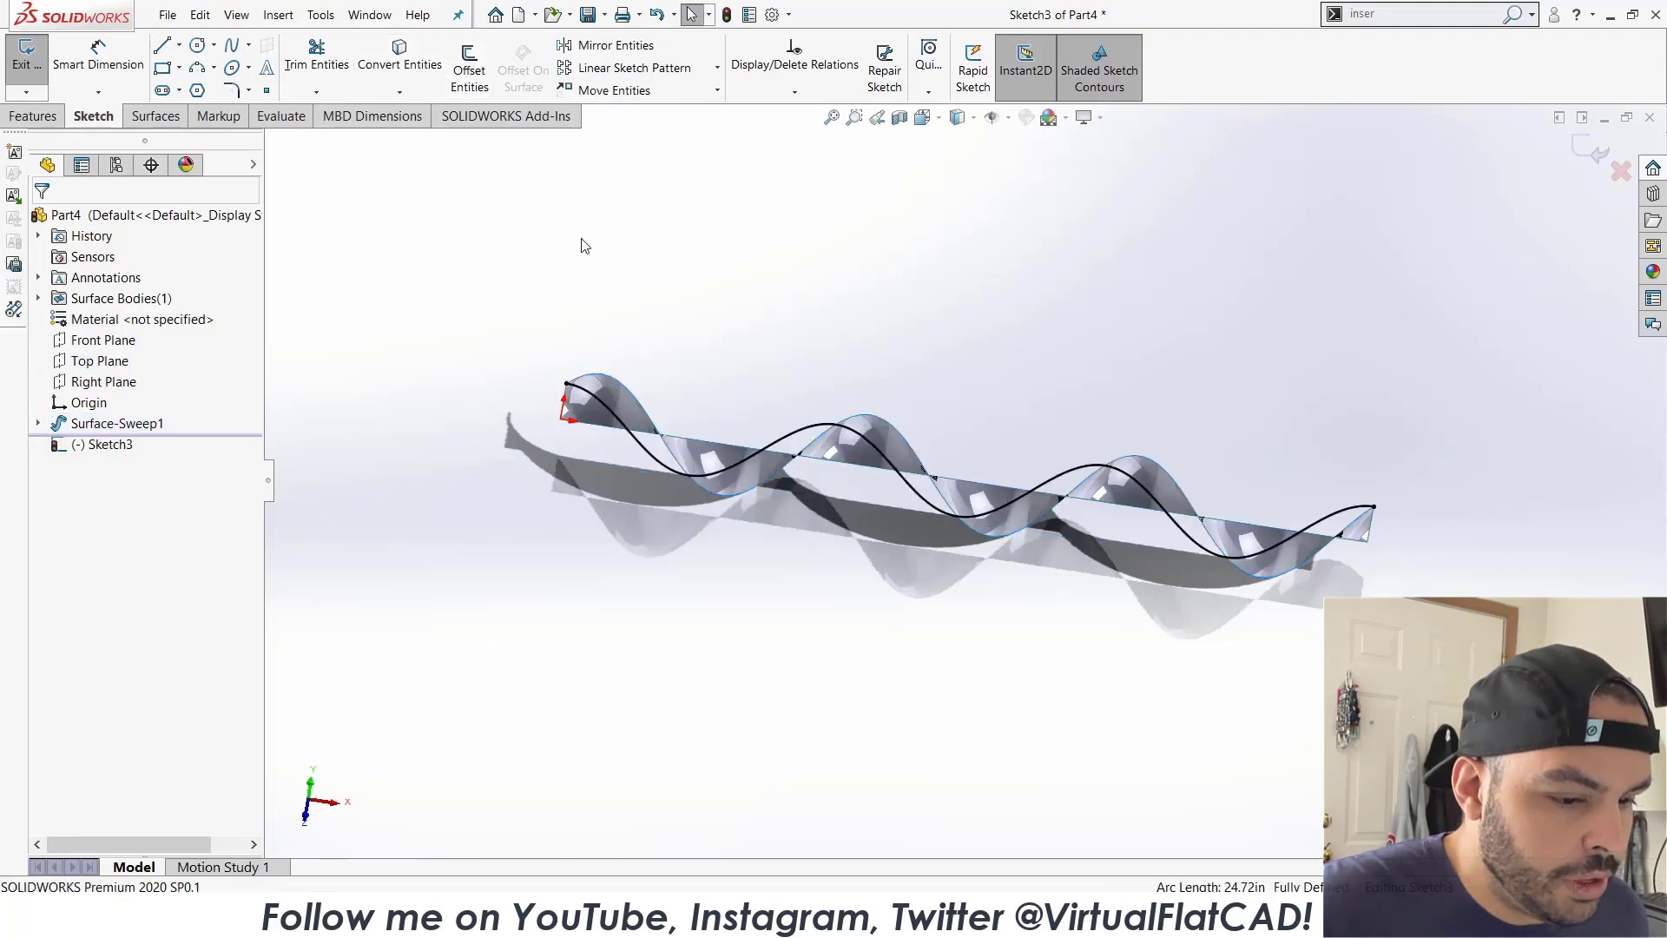
{"action": "middle_click_drag", "start_coordinate": [584, 246], "coordinate": [760, 600]}
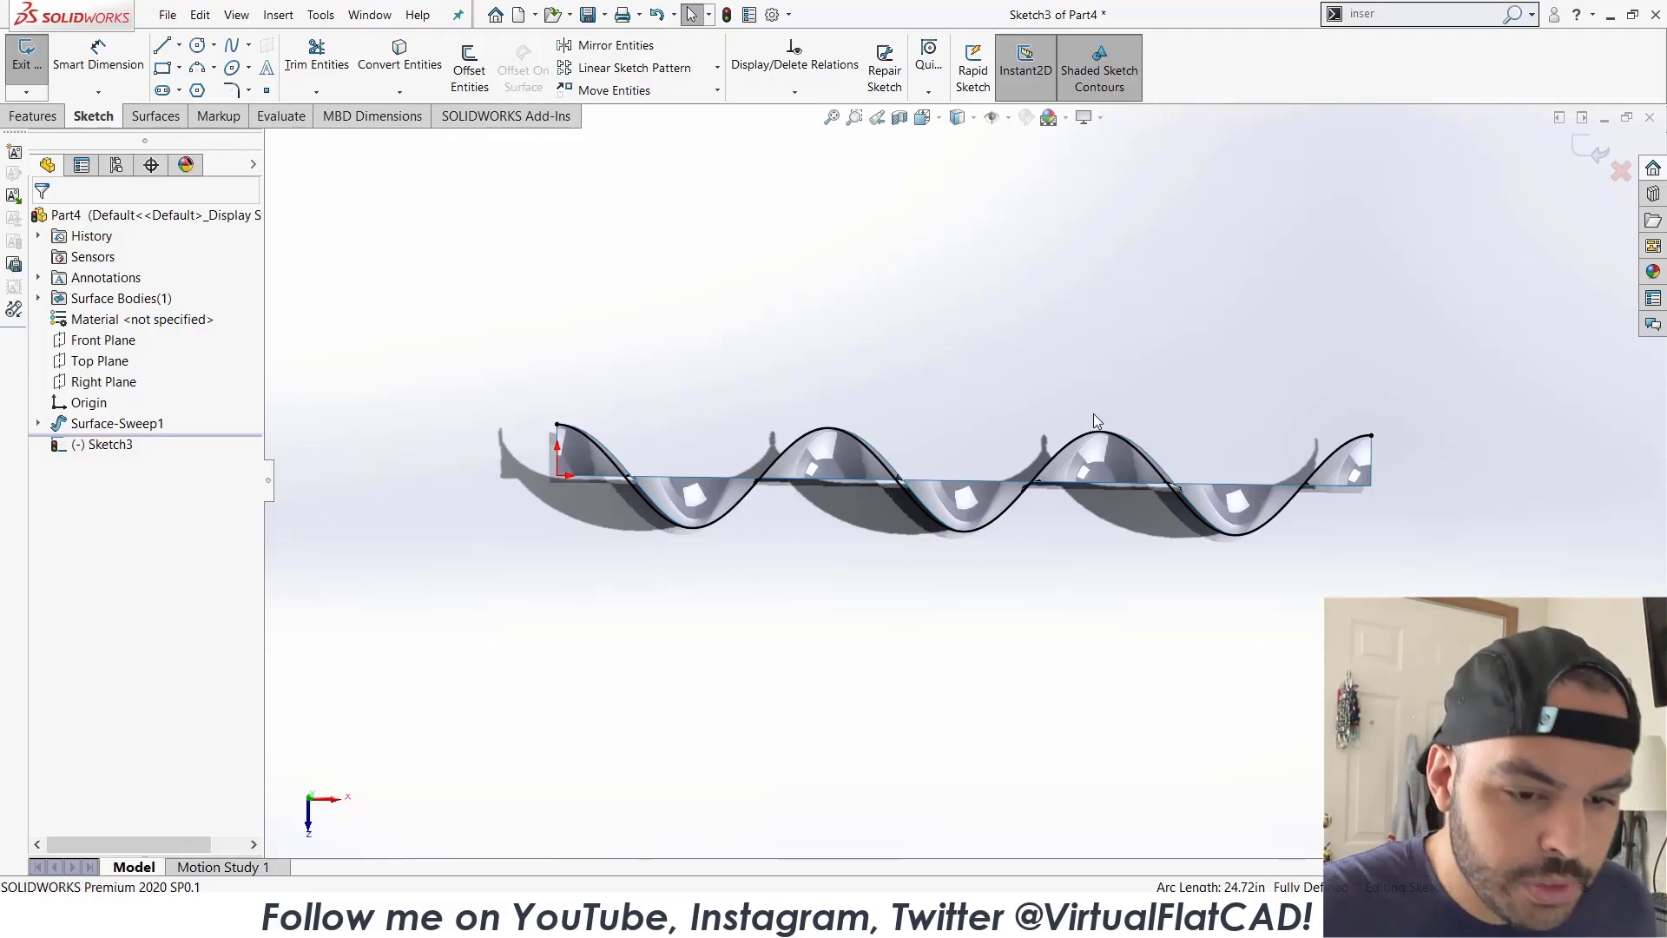
{"action": "left_click", "coordinate": [1589, 152]}
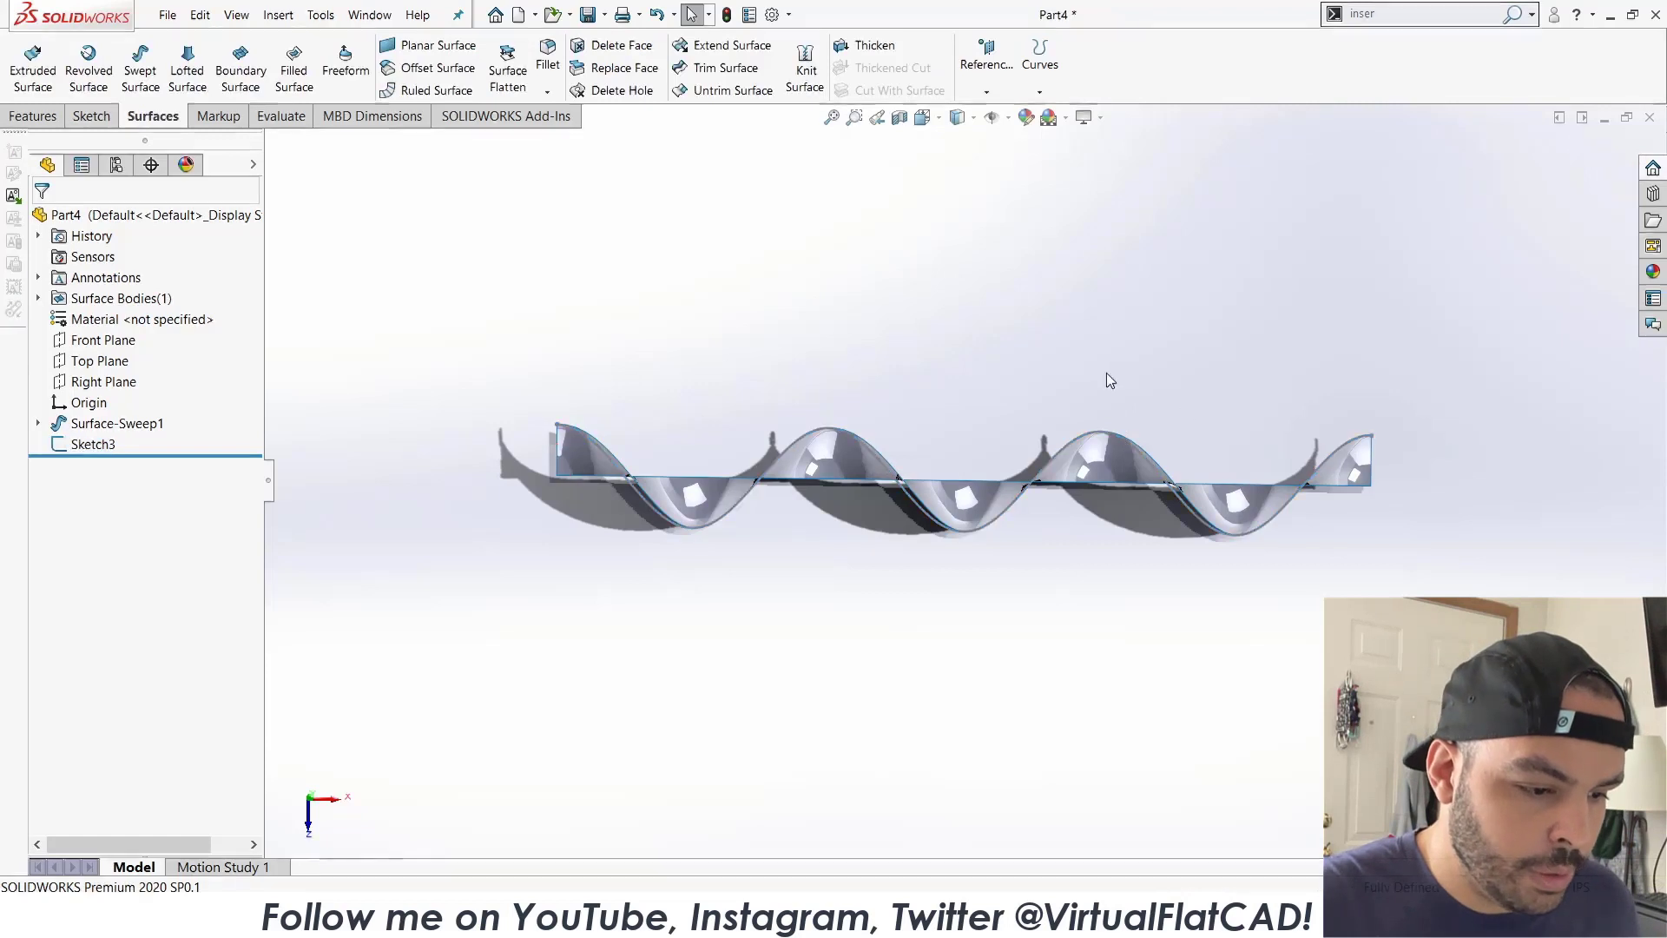
Hide the swept surface and show its profile sketch, Sketch1, alongside the projected wave.
{"action": "mouse_move", "coordinate": [914, 486]}
{"action": "middle_mouse_down"}
{"action": "mouse_move", "coordinate": [795, 355]}
{"action": "mouse_move", "coordinate": [795, 382]}
{"action": "middle_mouse_up"}
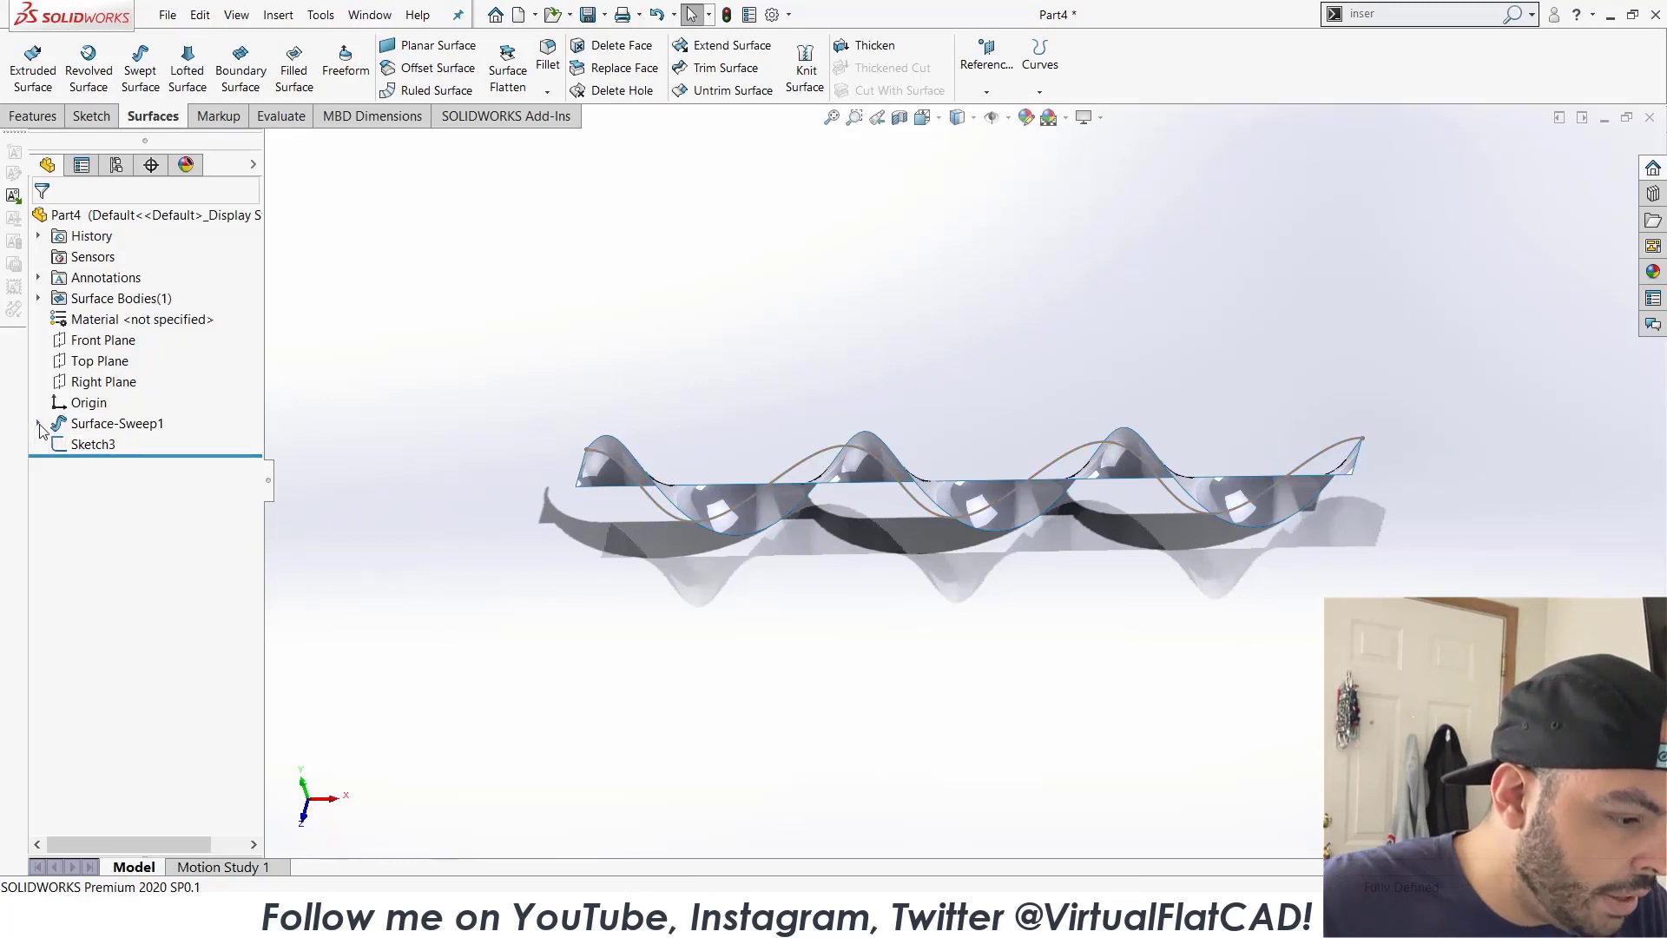
{"action": "right_click", "coordinate": [65, 426]}
{"action": "left_click", "coordinate": [99, 406]}
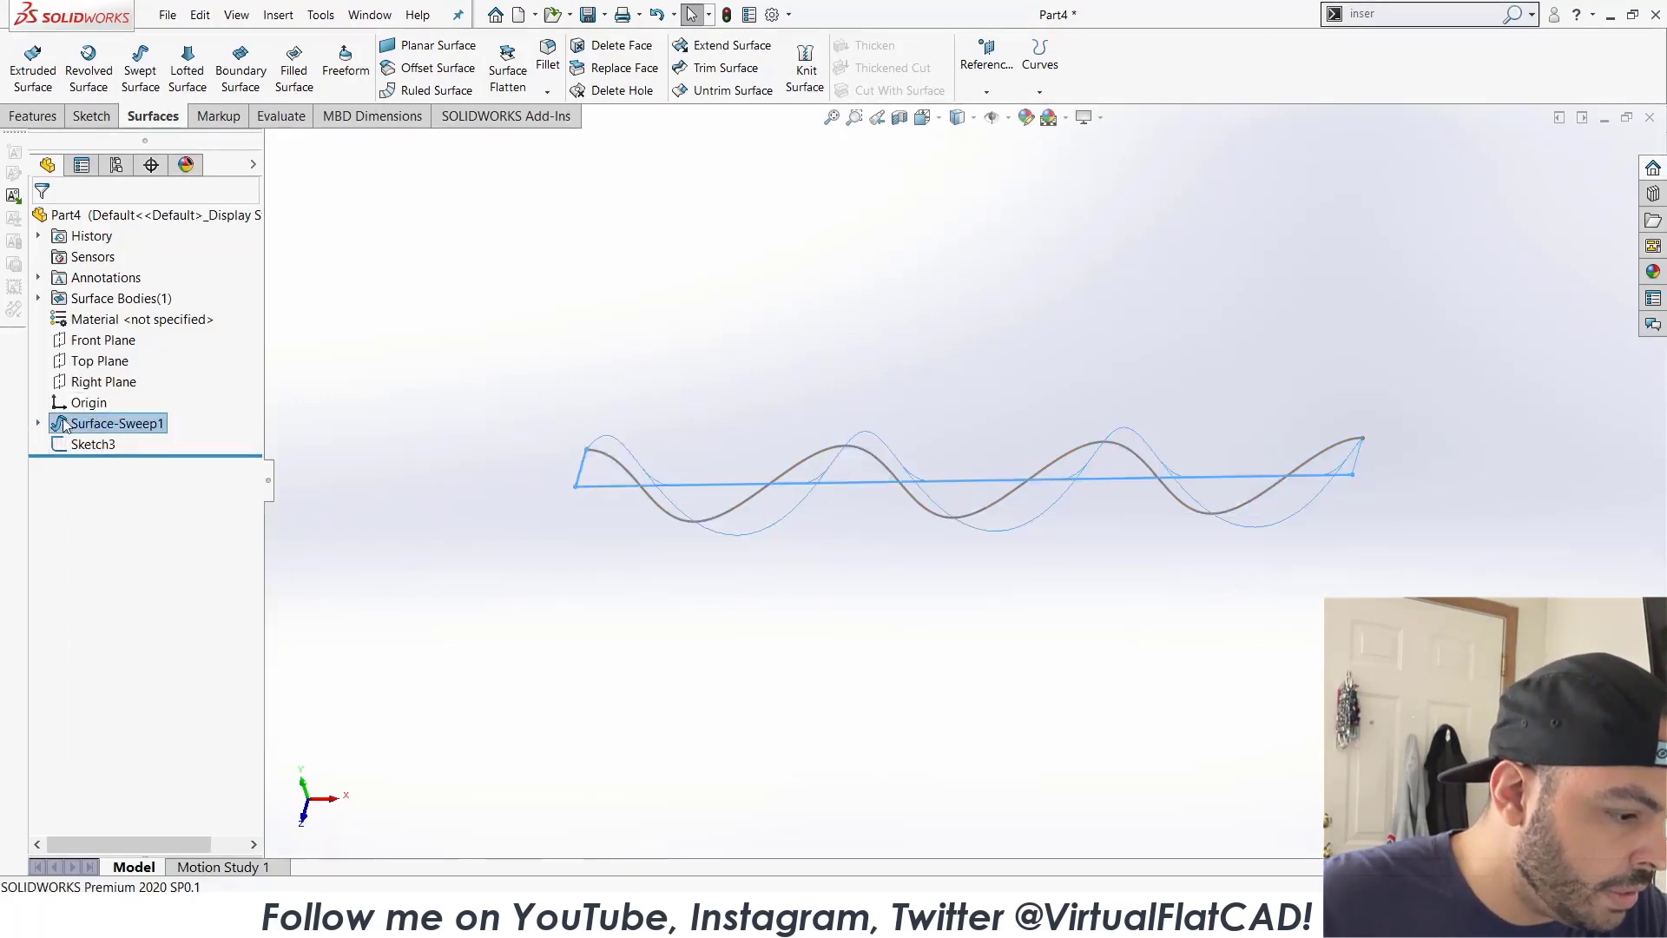
{"action": "left_click", "coordinate": [38, 423]}
{"action": "left_click", "coordinate": [95, 447]}
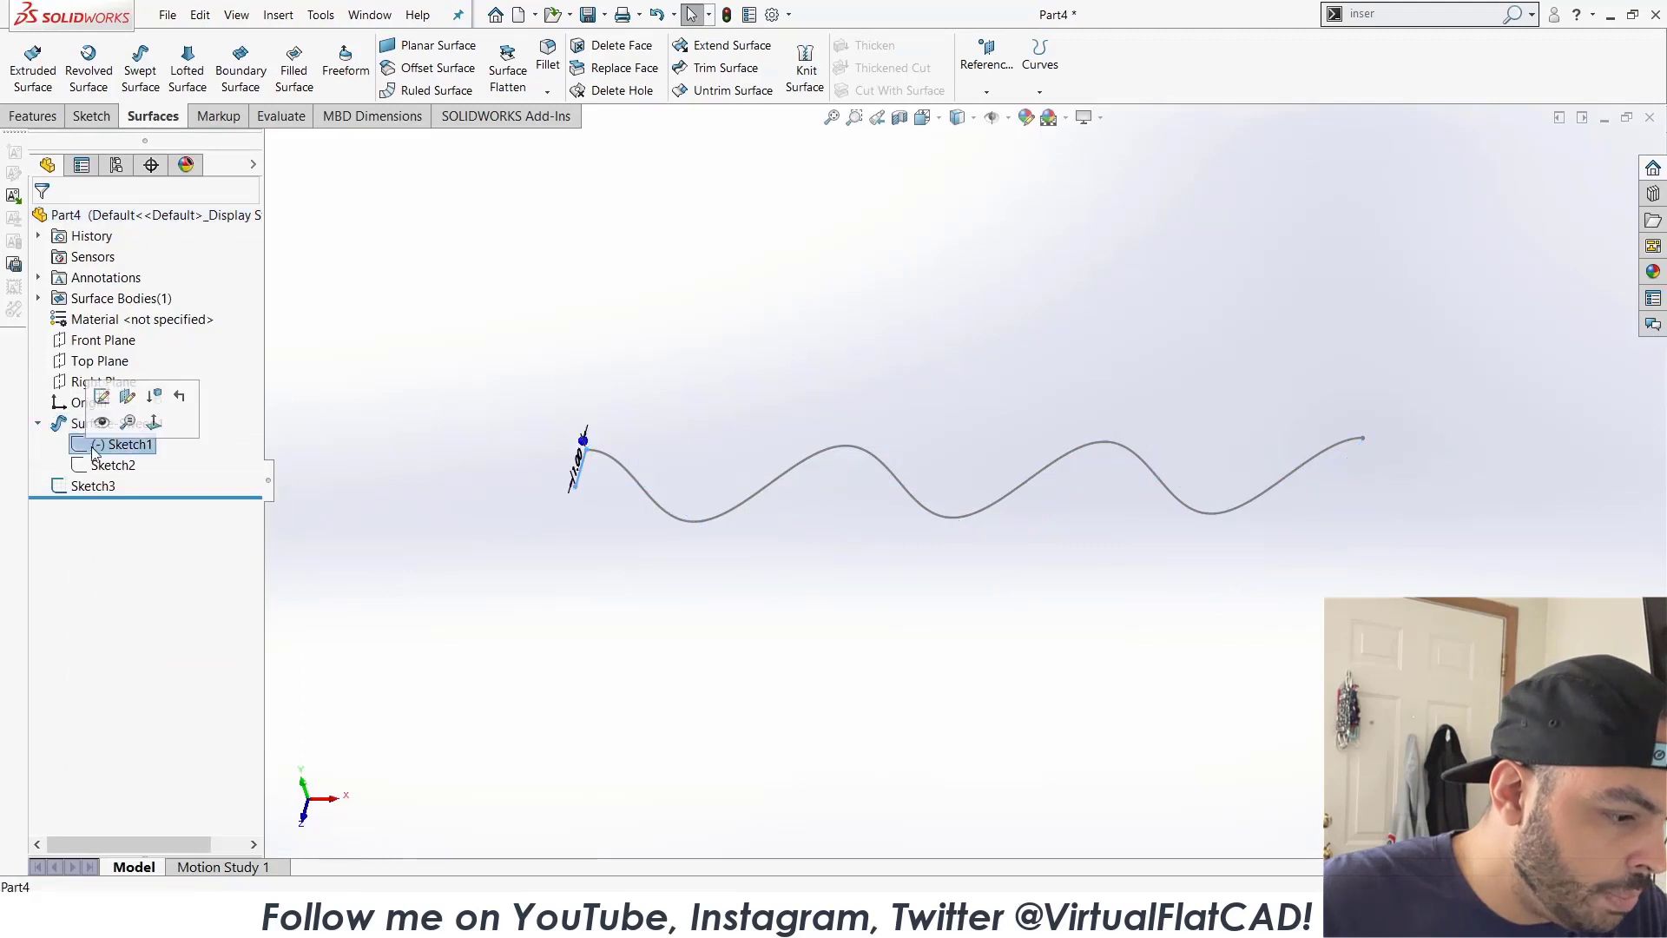
{"action": "left_click", "coordinate": [102, 423]}
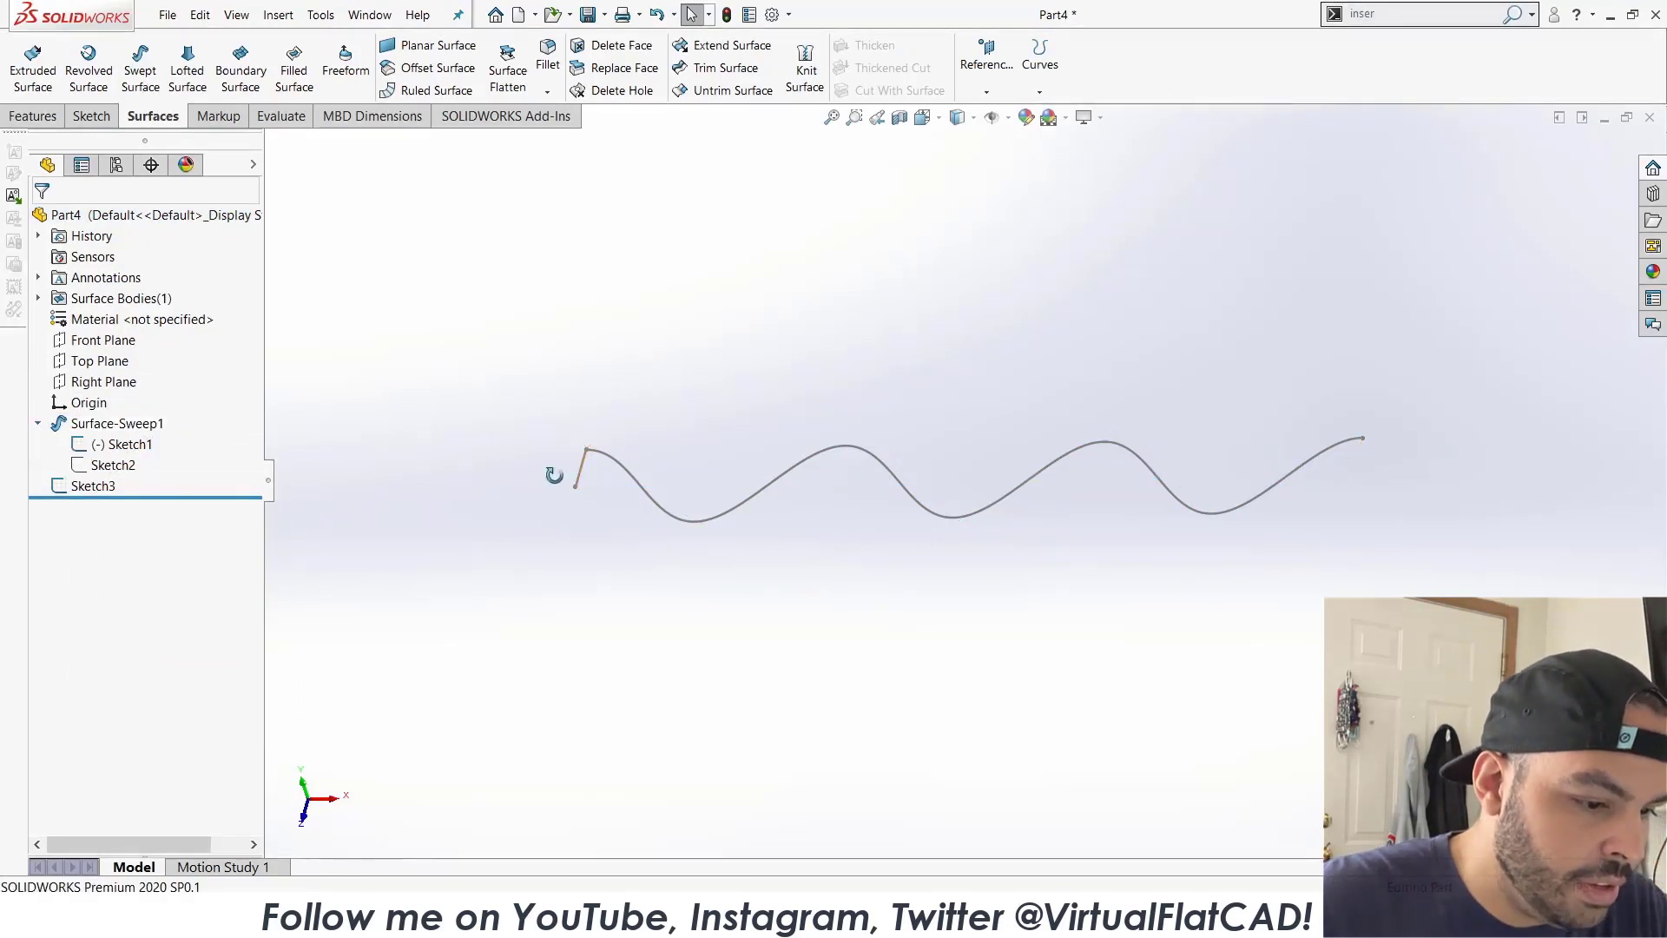
Swing the free end of the sweep's 1.00 in profile line to several angles to shift the projected wave.
{"action": "mouse_move", "coordinate": [554, 475]}
{"action": "middle_mouse_down"}
{"action": "mouse_move", "coordinate": [654, 454]}
{"action": "mouse_move", "coordinate": [627, 525]}
{"action": "middle_mouse_up"}
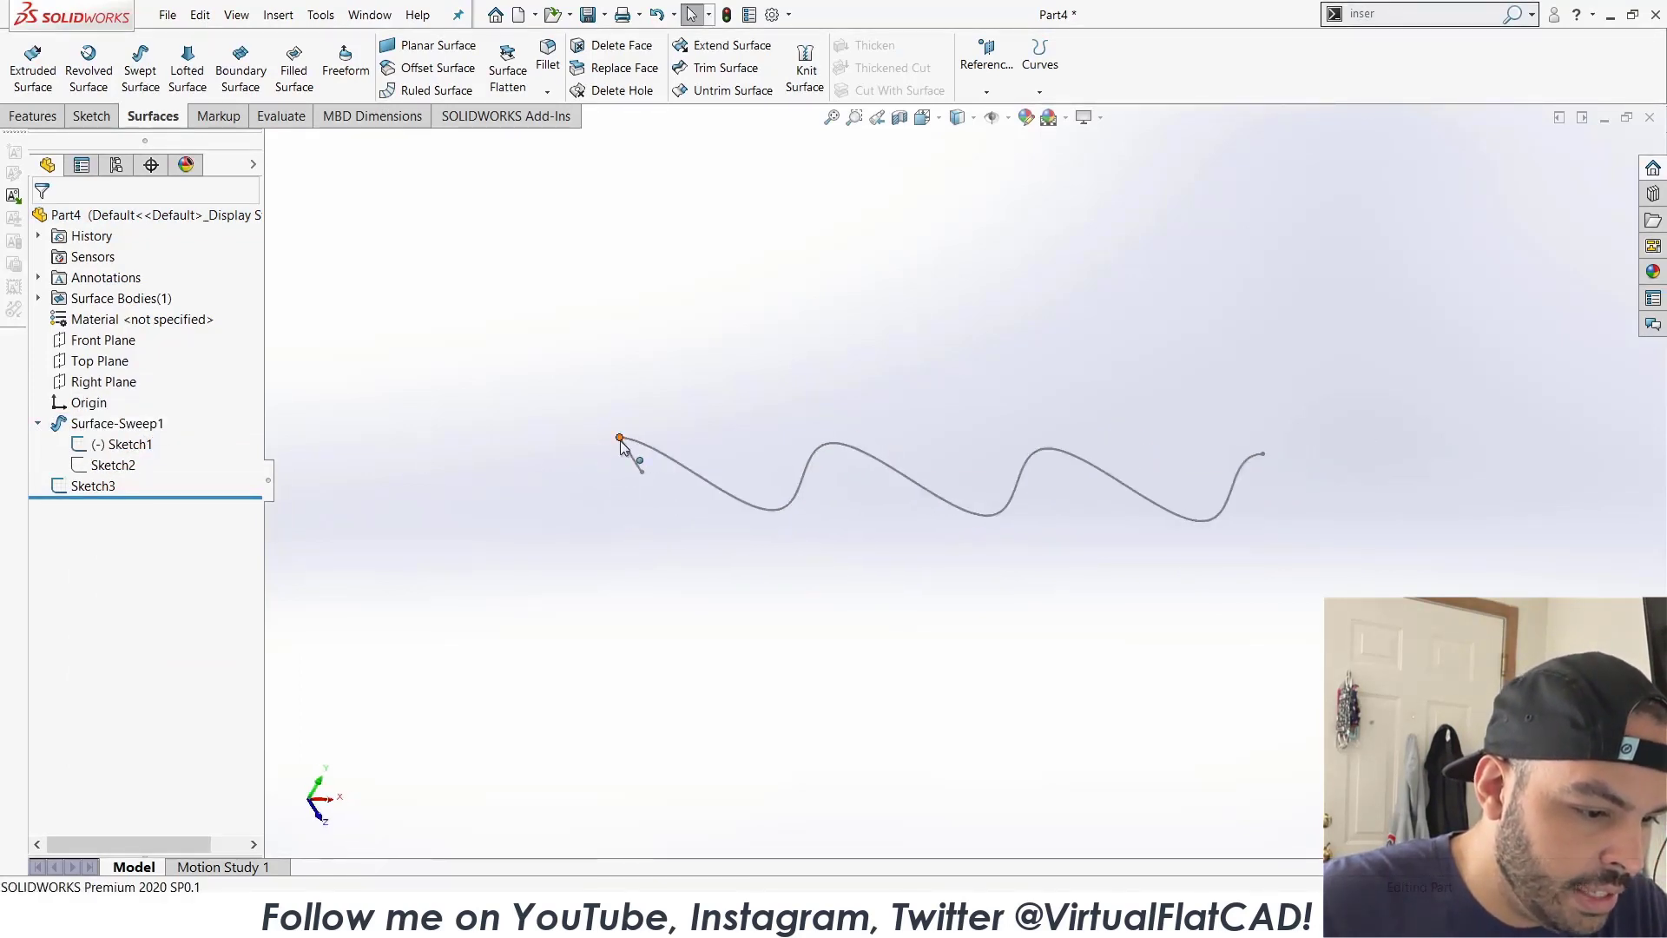
{"action": "mouse_move", "coordinate": [620, 440]}
{"action": "left_mouse_down"}
{"action": "mouse_move", "coordinate": [651, 424]}
{"action": "mouse_move", "coordinate": [684, 480]}
{"action": "mouse_move", "coordinate": [667, 544]}
{"action": "mouse_move", "coordinate": [622, 524]}
{"action": "mouse_move", "coordinate": [632, 389]}
{"action": "mouse_move", "coordinate": [732, 575]}
{"action": "mouse_move", "coordinate": [632, 502]}
{"action": "mouse_move", "coordinate": [708, 400]}
{"action": "mouse_move", "coordinate": [707, 565]}
{"action": "mouse_move", "coordinate": [640, 441]}
{"action": "mouse_move", "coordinate": [795, 504]}
{"action": "mouse_move", "coordinate": [651, 595]}
{"action": "mouse_move", "coordinate": [622, 383]}
{"action": "mouse_move", "coordinate": [717, 531]}
{"action": "mouse_move", "coordinate": [521, 413]}
{"action": "mouse_move", "coordinate": [727, 483]}
{"action": "mouse_move", "coordinate": [533, 540]}
{"action": "mouse_move", "coordinate": [582, 321]}
{"action": "mouse_move", "coordinate": [570, 558]}
{"action": "mouse_move", "coordinate": [674, 338]}
{"action": "mouse_move", "coordinate": [533, 264]}
{"action": "mouse_move", "coordinate": [729, 368]}
{"action": "left_mouse_up"}
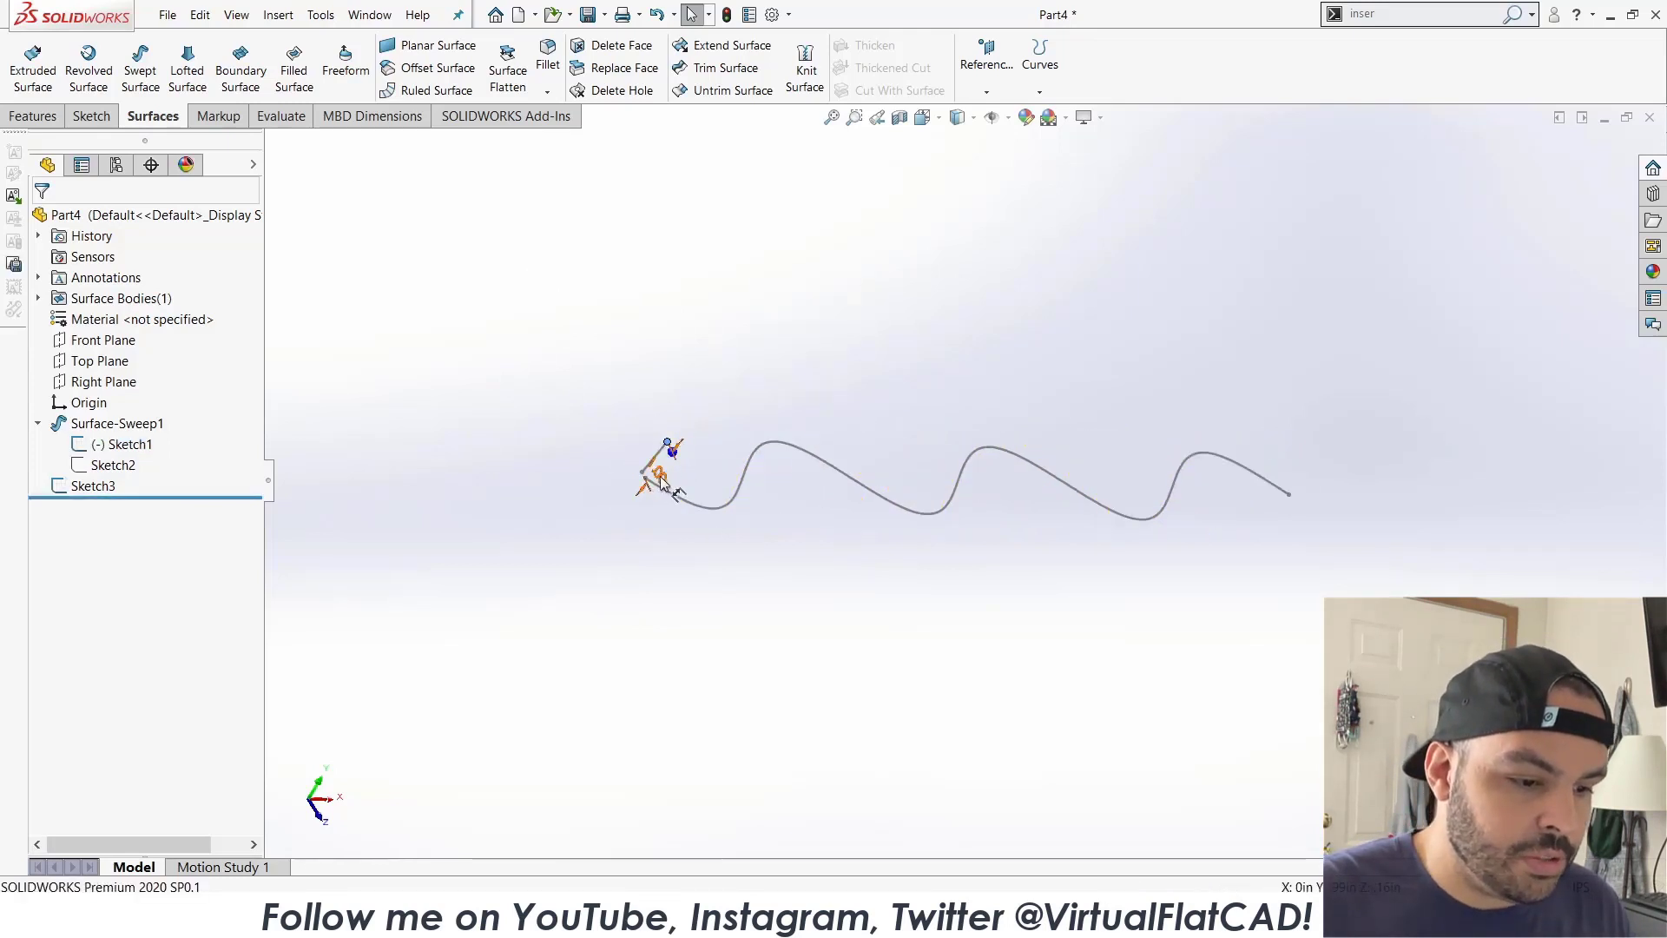
{"action": "scroll", "coordinate": [781, 482], "scroll_direction": "down", "scroll_amount": 2}
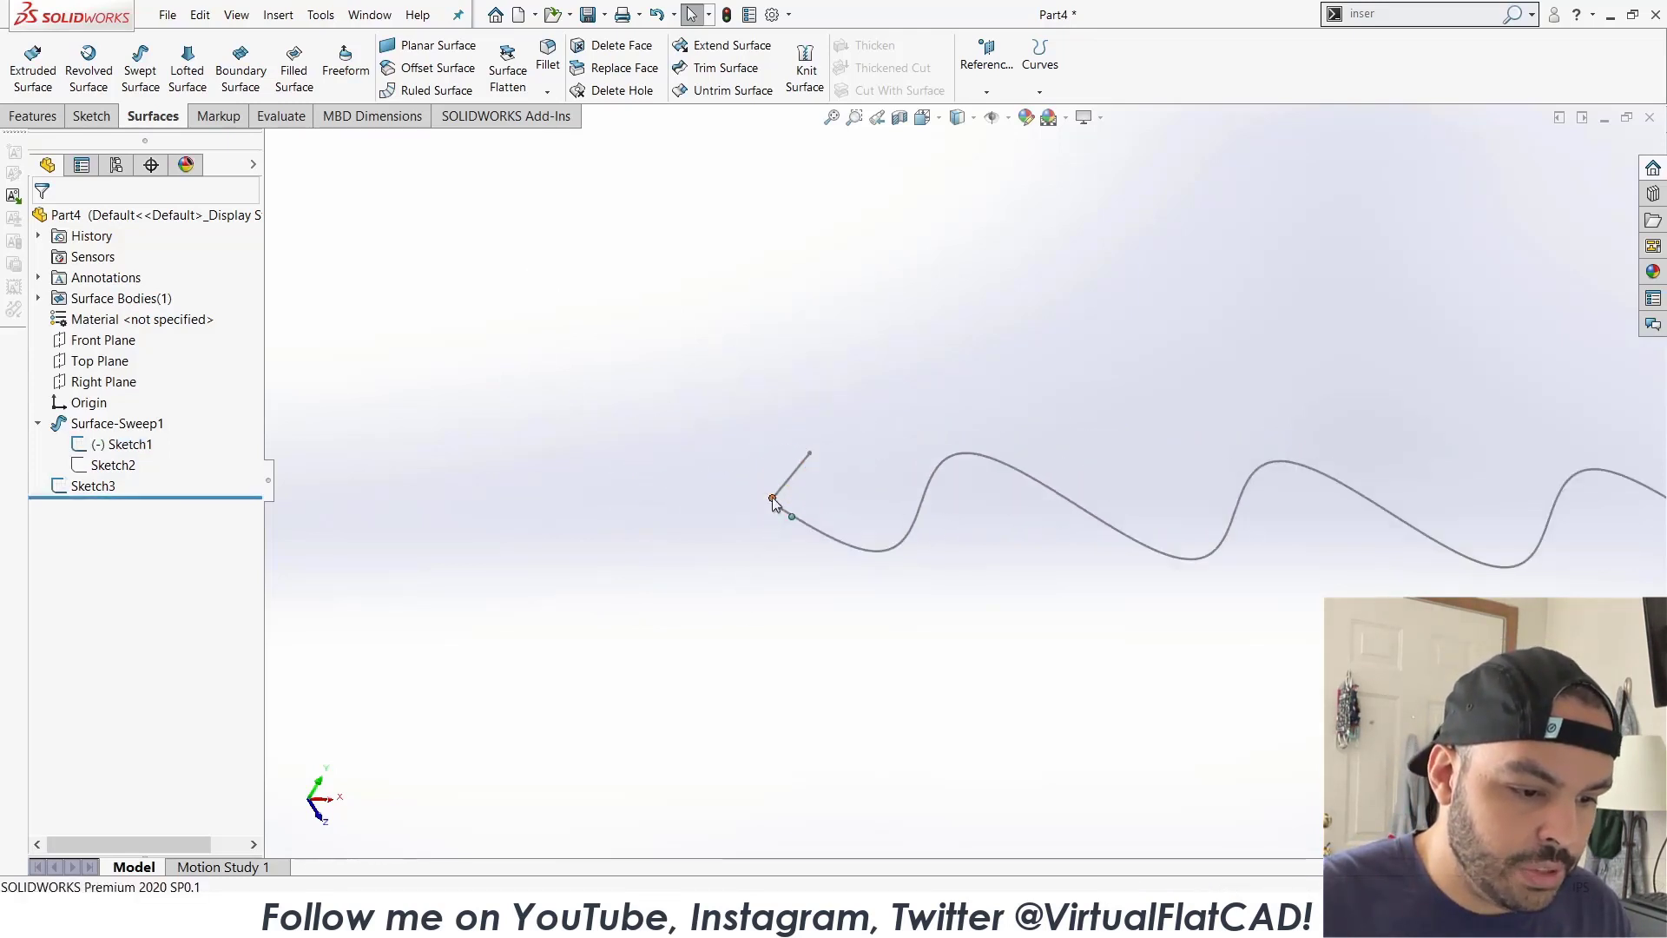
{"action": "mouse_move", "coordinate": [773, 498]}
{"action": "left_mouse_down"}
{"action": "mouse_move", "coordinate": [765, 424]}
{"action": "mouse_move", "coordinate": [820, 485]}
{"action": "mouse_move", "coordinate": [806, 548]}
{"action": "left_mouse_up"}
{"action": "double_click", "coordinate": [788, 477]}
{"action": "left_click", "coordinate": [797, 496]}
{"action": "key", "text": "Escape"}
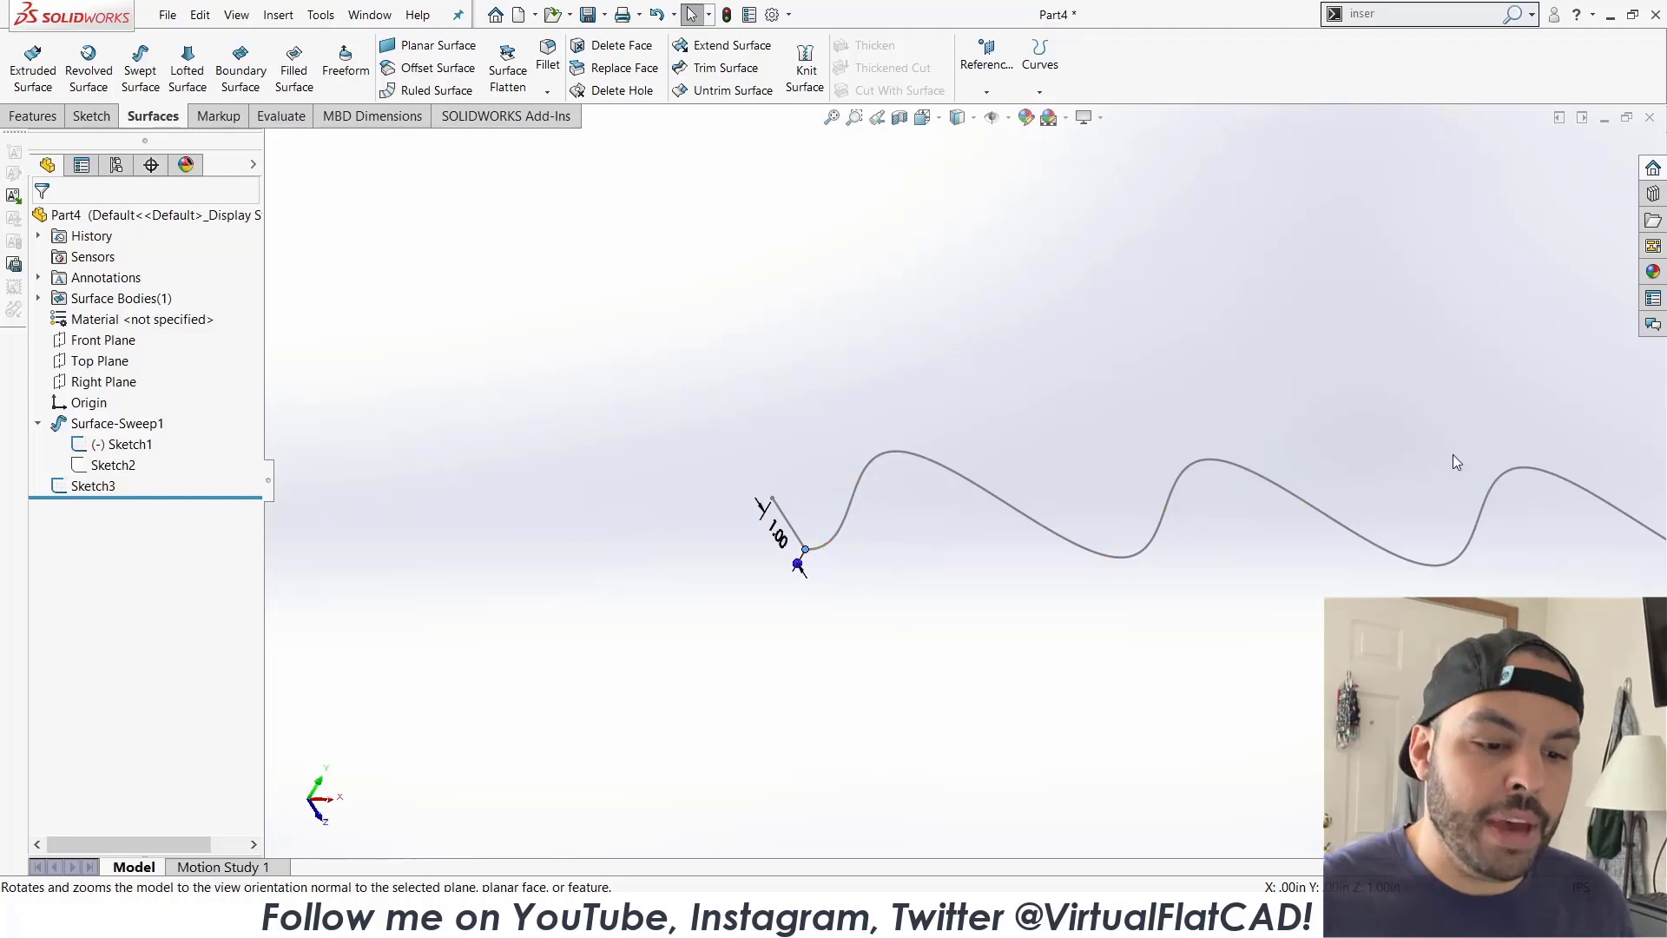
{"action": "scroll", "coordinate": [1121, 620], "scroll_direction": "up", "scroll_amount": 3}
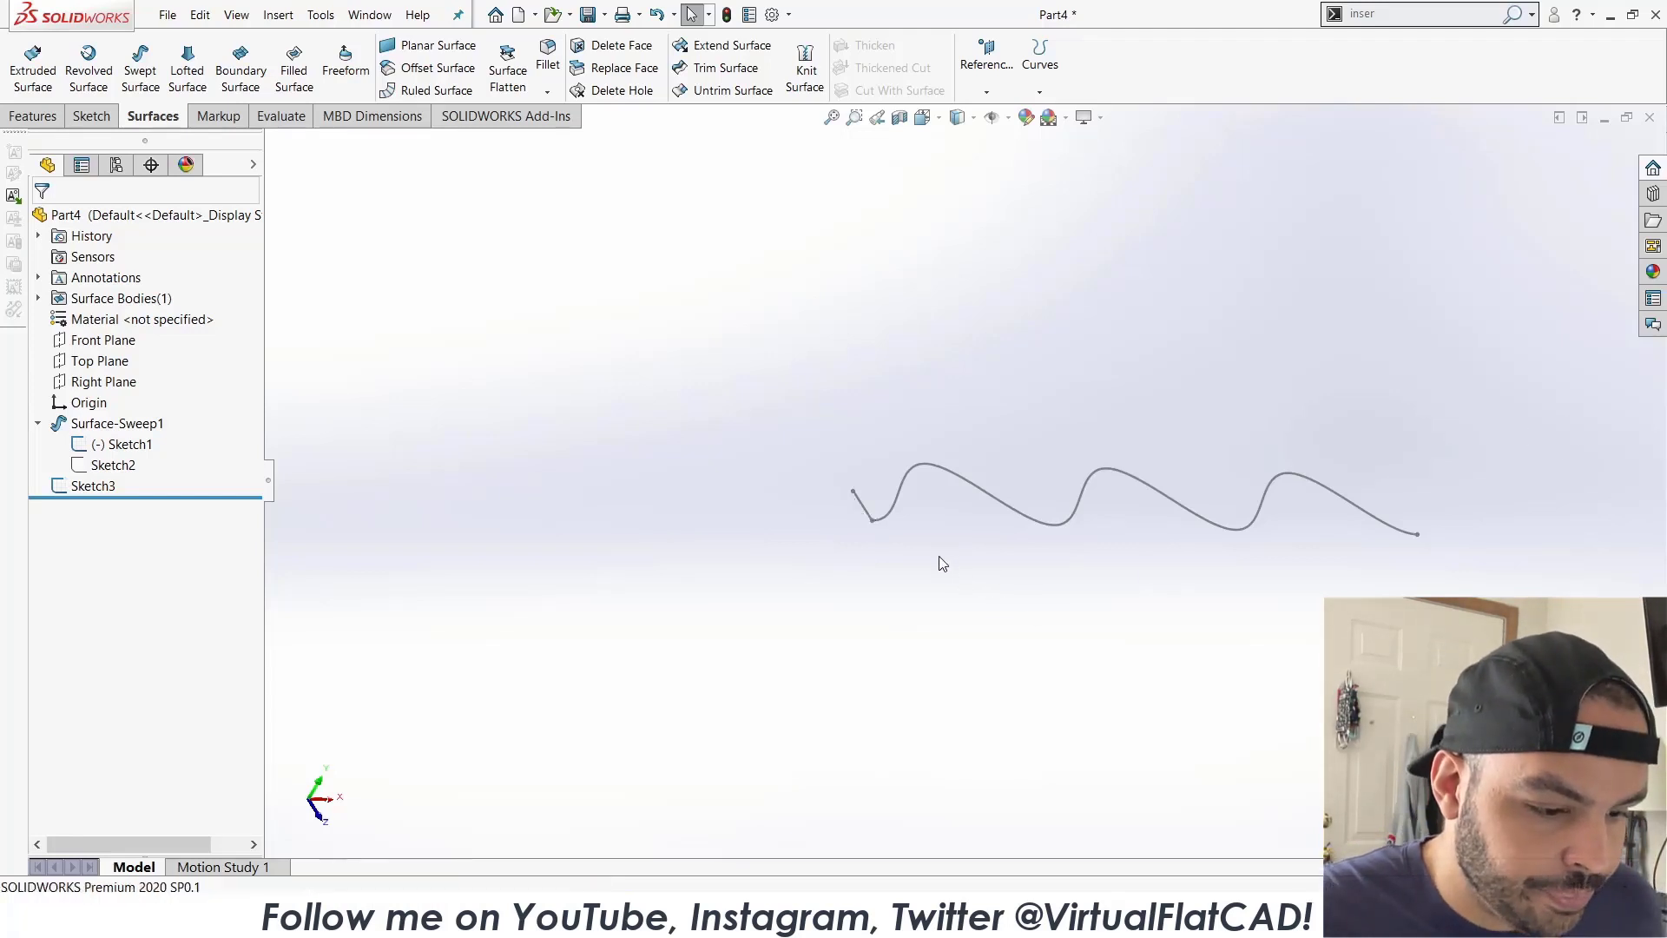
{"action": "left_click_drag", "start_coordinate": [875, 521], "coordinate": [836, 554]}
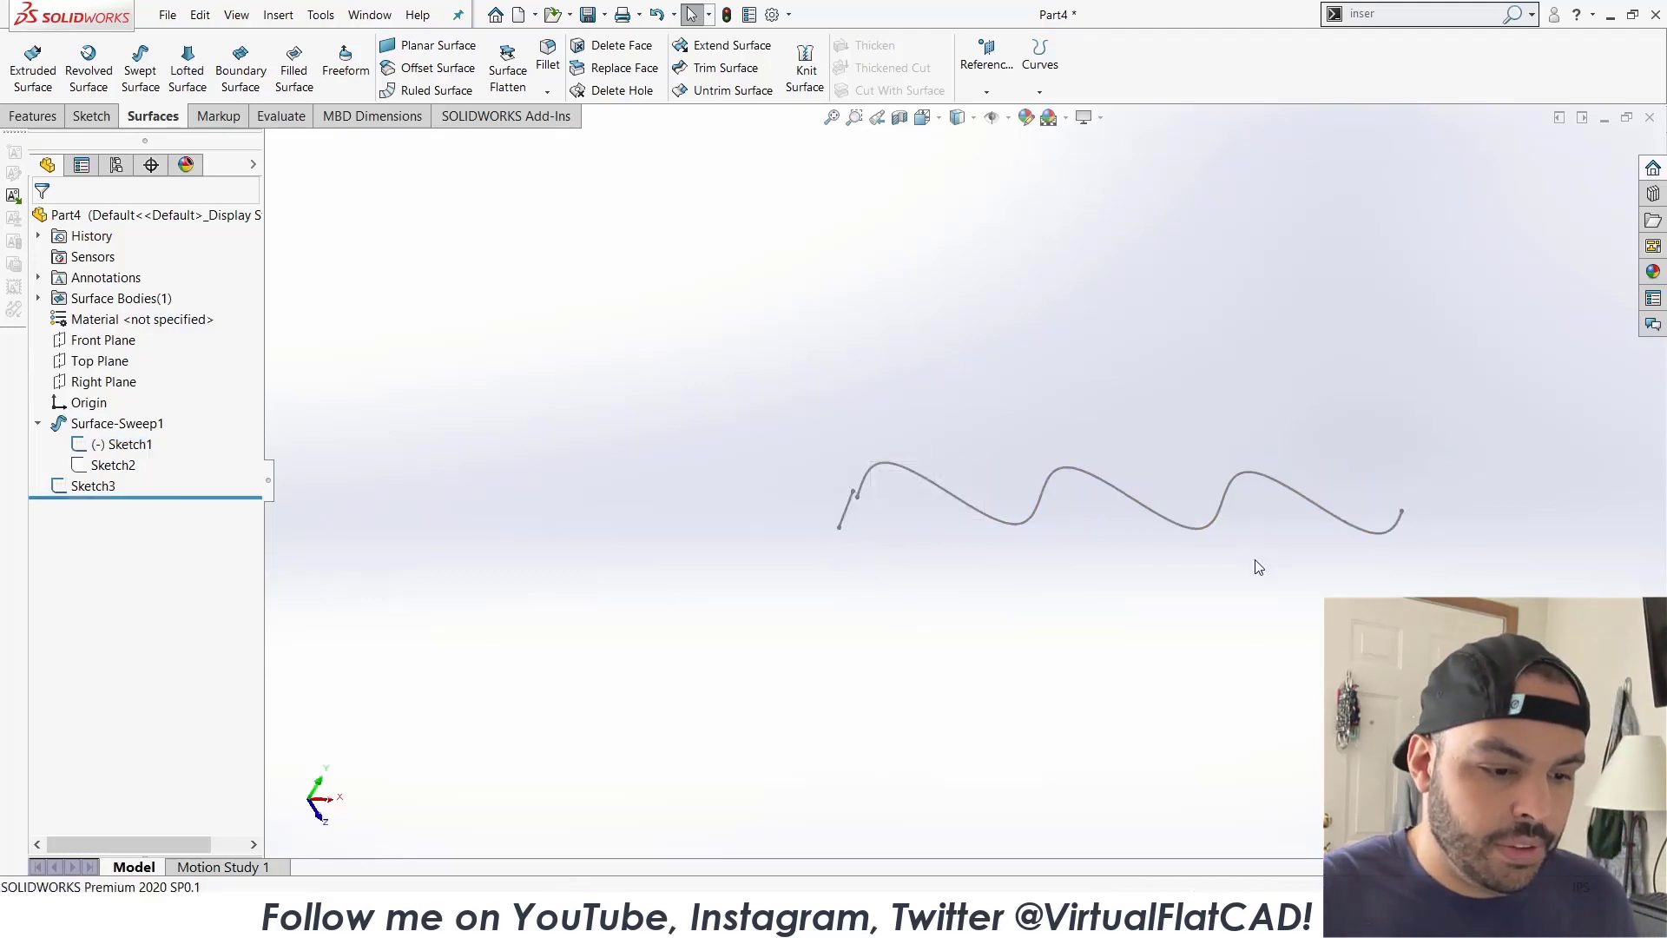
{"action": "left_click_drag", "start_coordinate": [840, 526], "coordinate": [804, 417]}
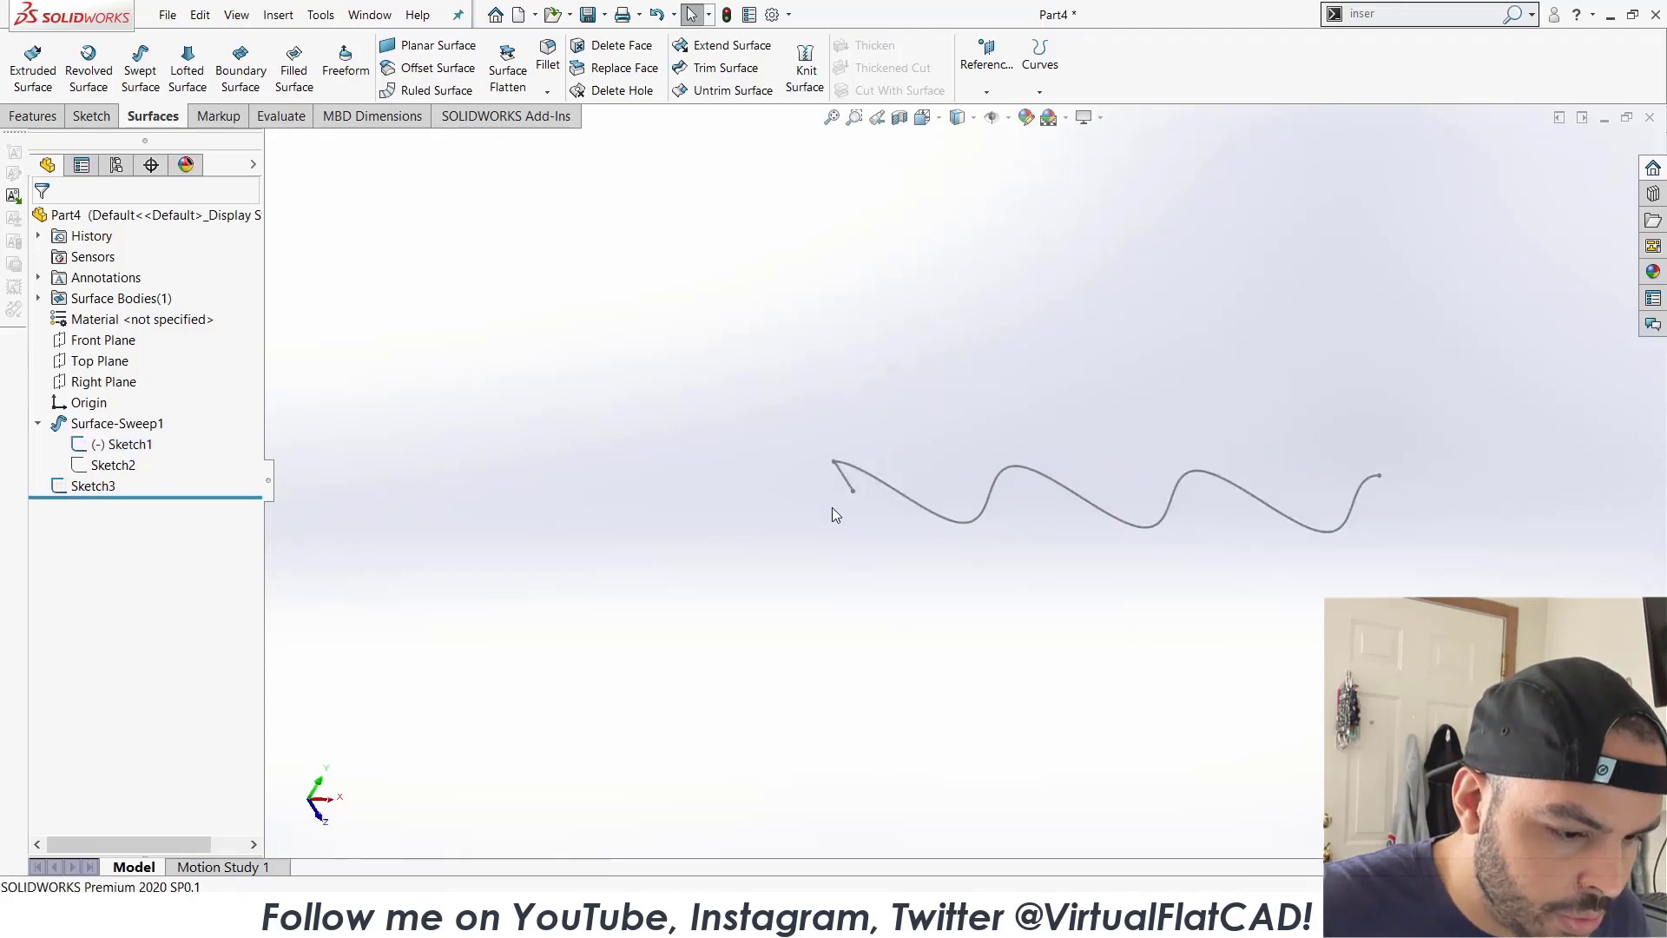
Add a horizontal relation to the sweep's profile line in Sketch1 and display the sketch relations.
{"action": "mouse_move", "coordinate": [841, 486]}
{"action": "left_mouse_down"}
{"action": "mouse_move", "coordinate": [863, 465]}
{"action": "mouse_move", "coordinate": [864, 480]}
{"action": "left_mouse_up"}
{"action": "left_click", "coordinate": [864, 481]}
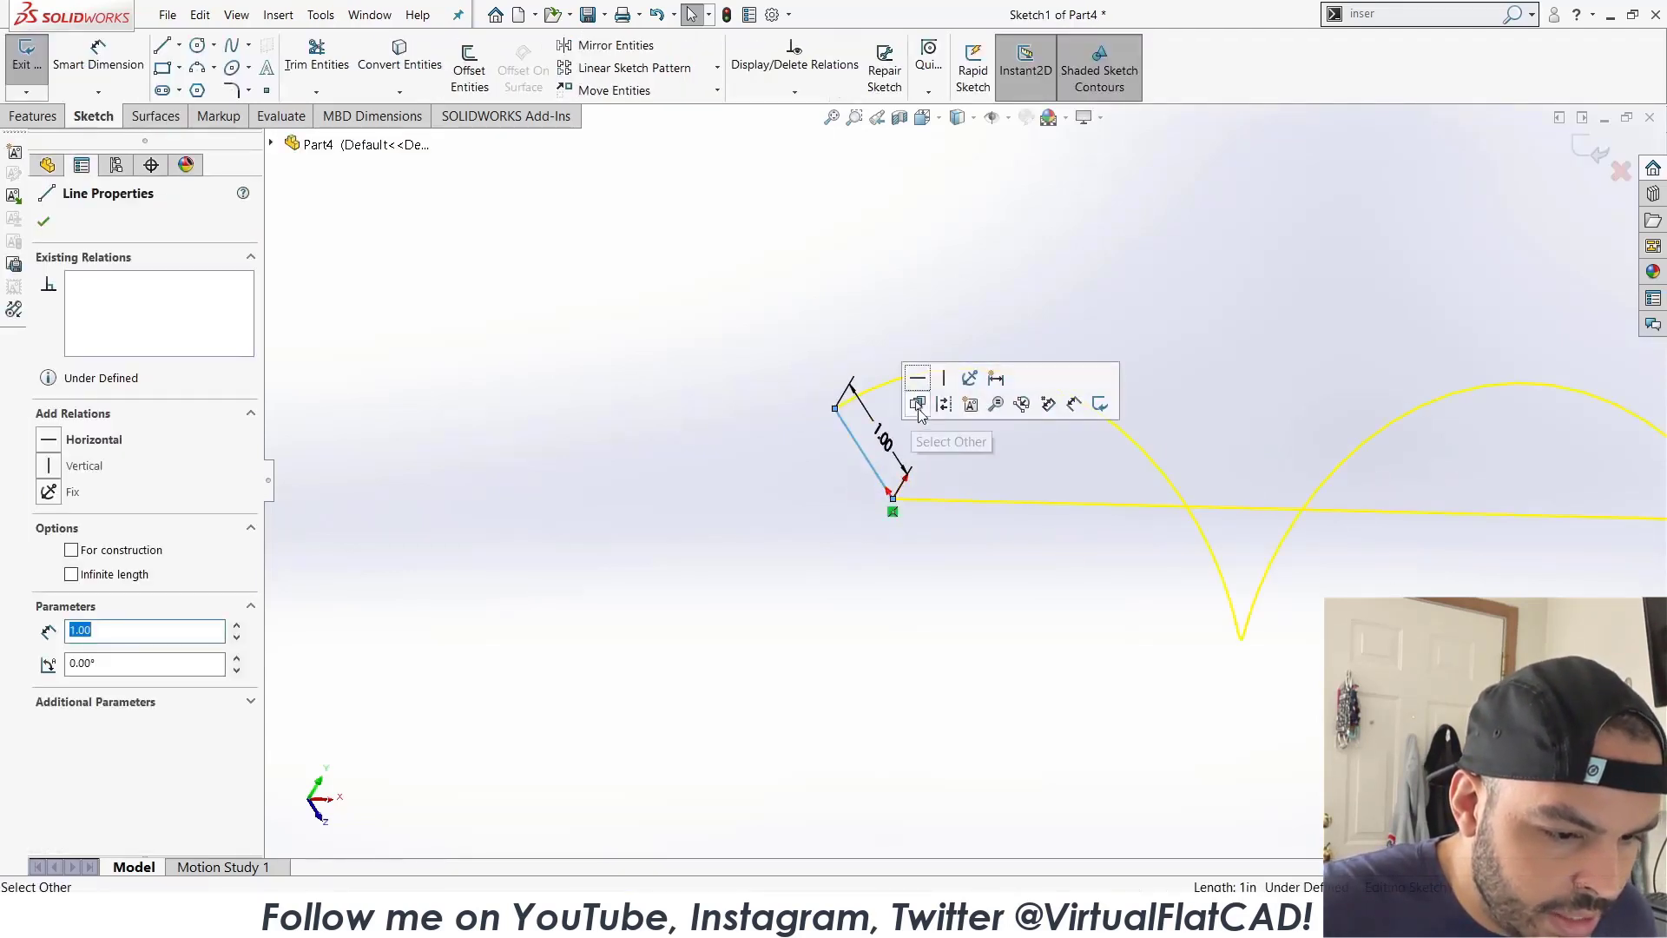
{"action": "left_click", "coordinate": [916, 388]}
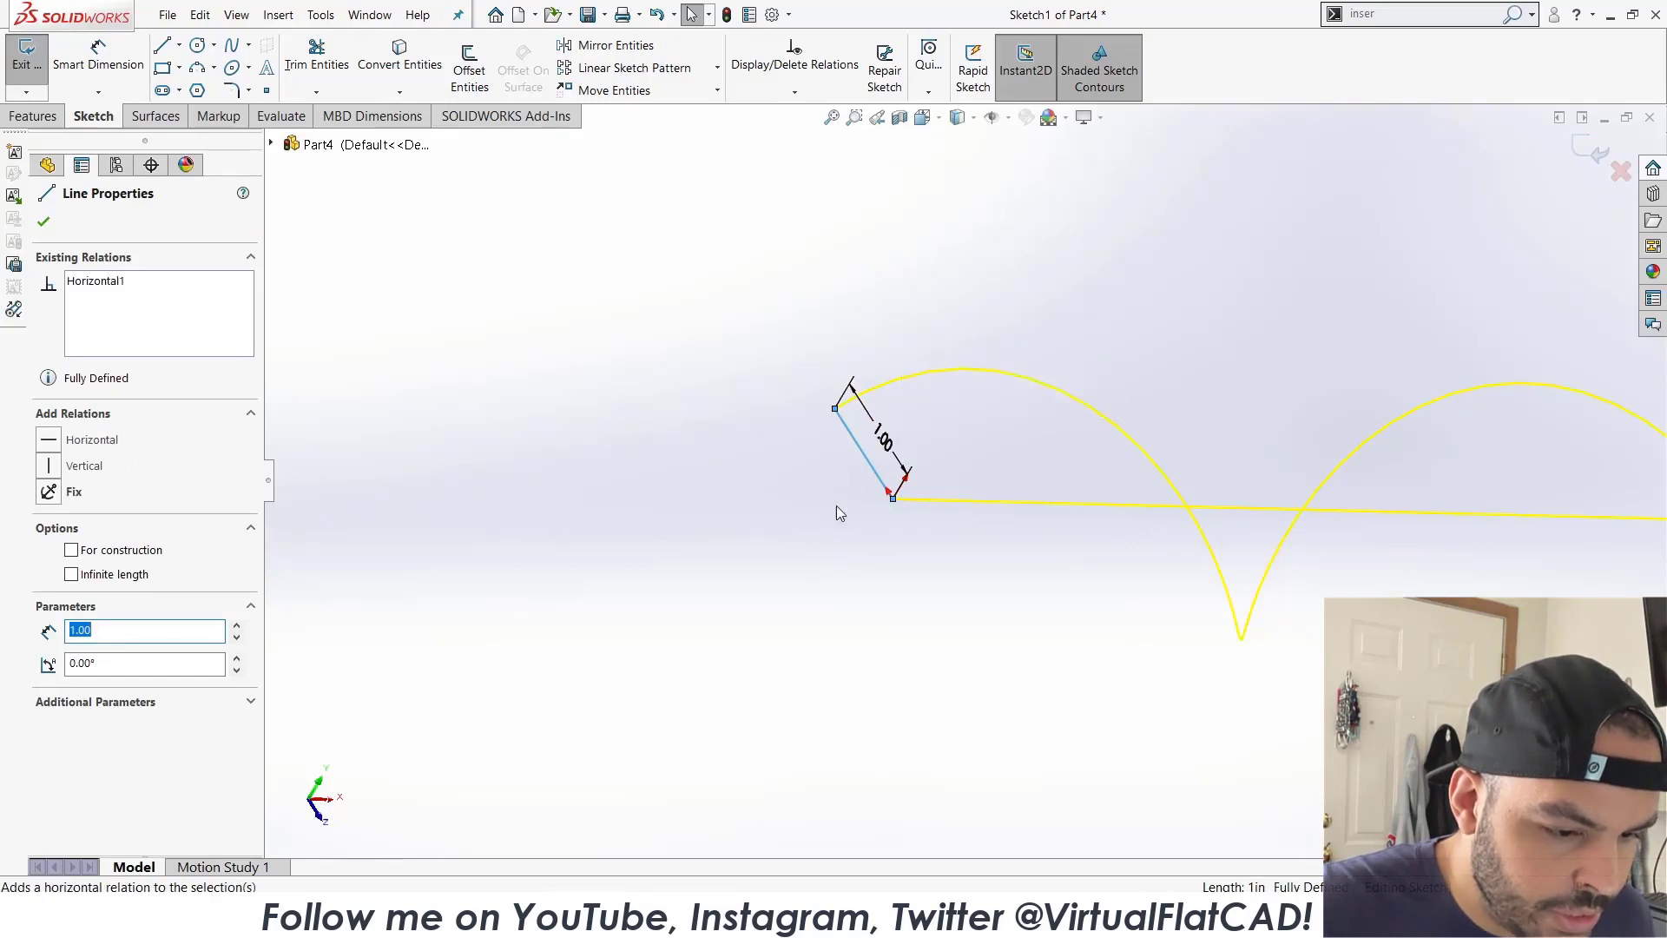
{"action": "left_click", "coordinate": [845, 517]}
{"action": "left_click", "coordinate": [1008, 117]}
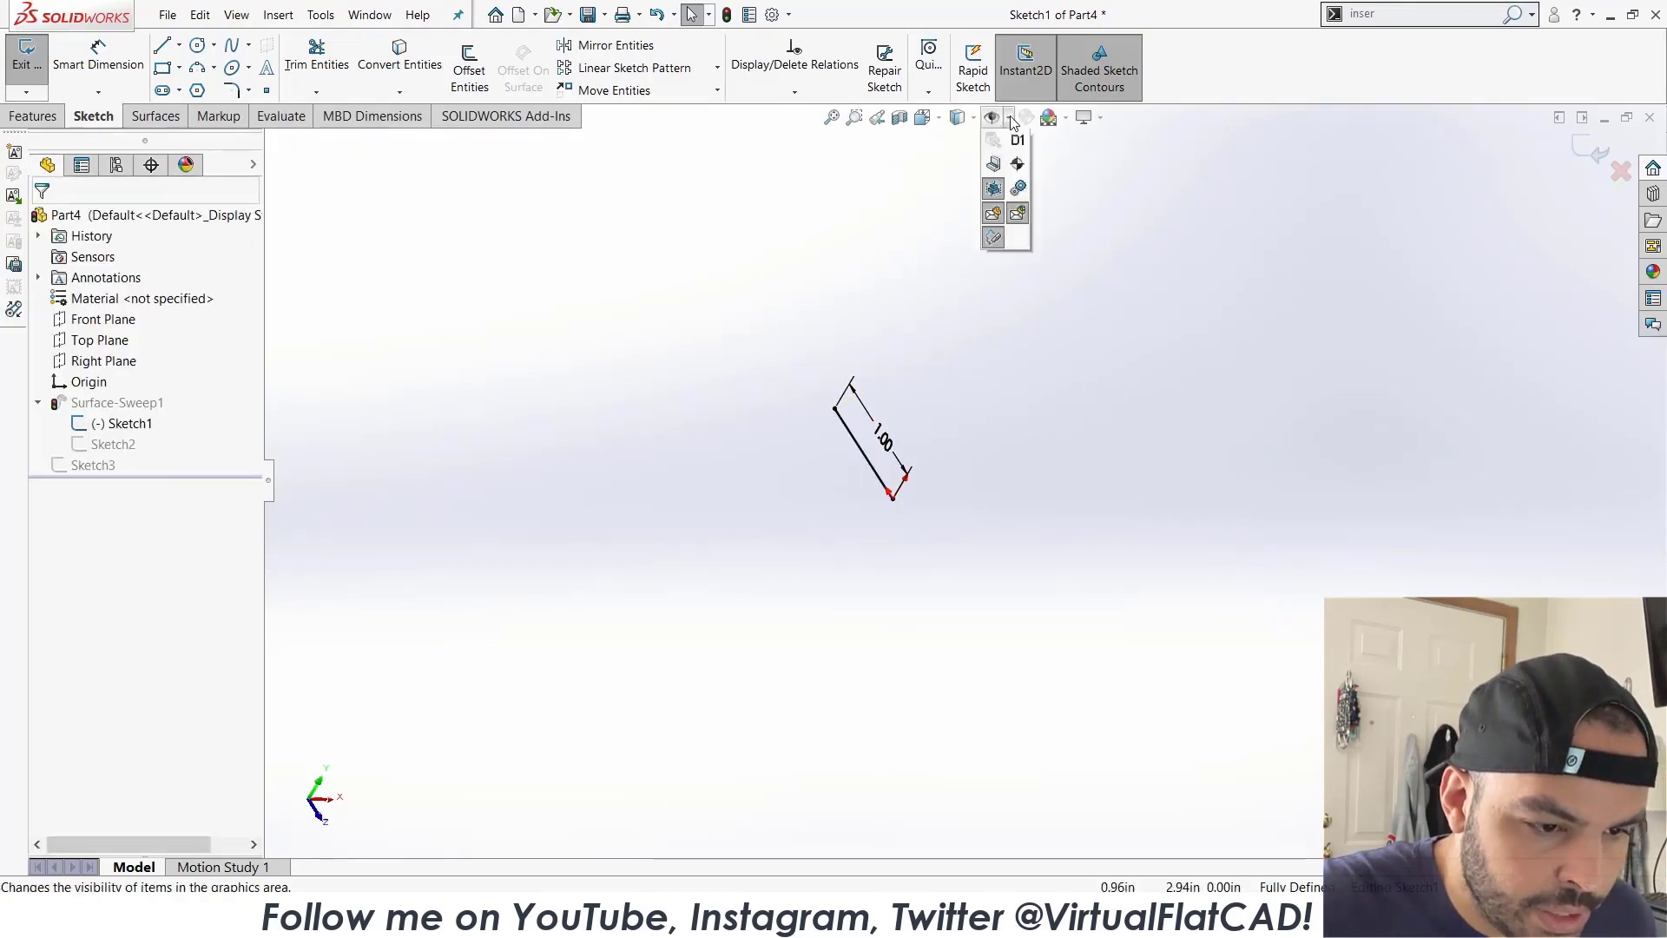
{"action": "left_click", "coordinate": [994, 312]}
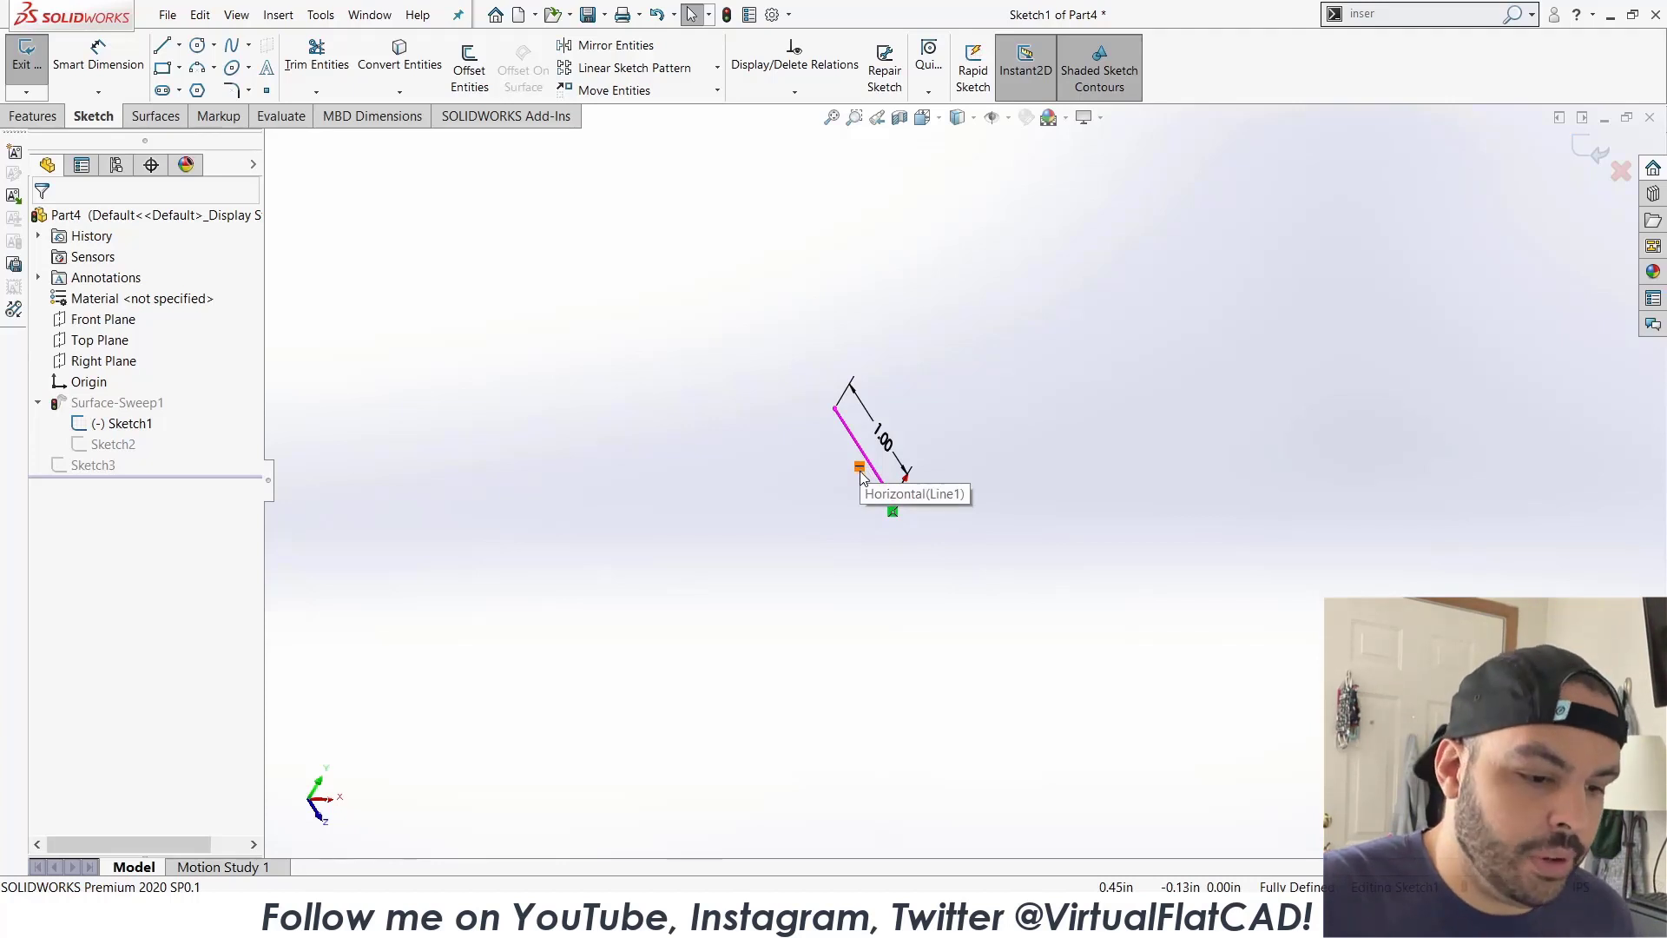
Suppress the profile line's horizontal relation and unsuppress it again.
{"action": "right_click", "coordinate": [860, 474]}
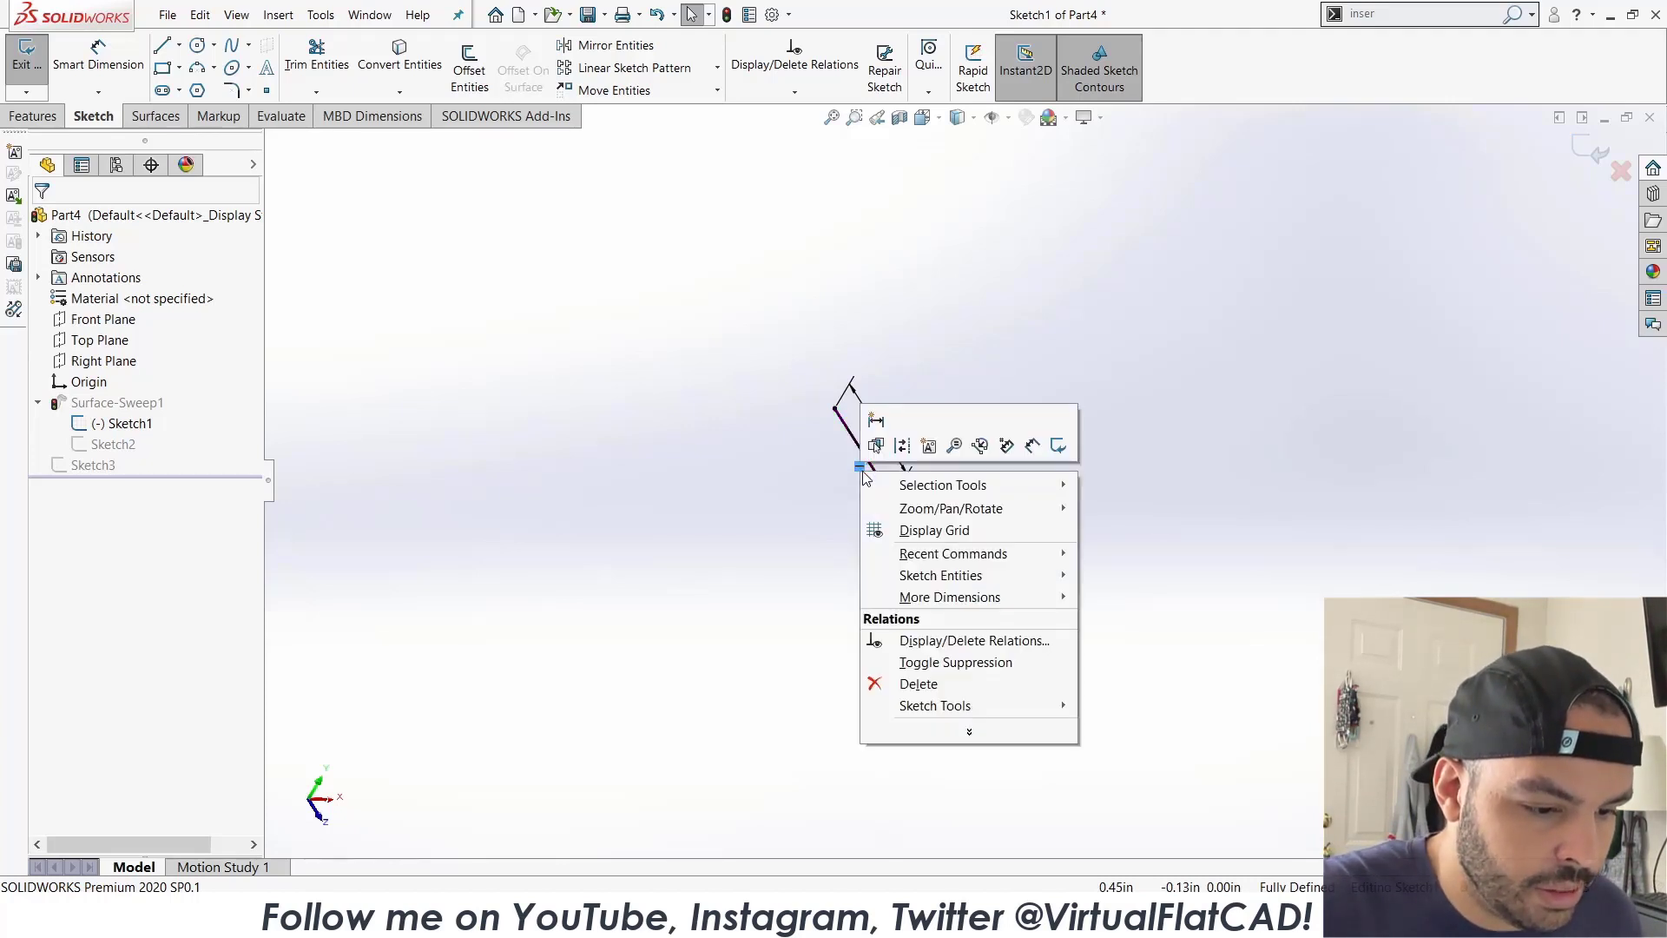
{"action": "left_click", "coordinate": [977, 665]}
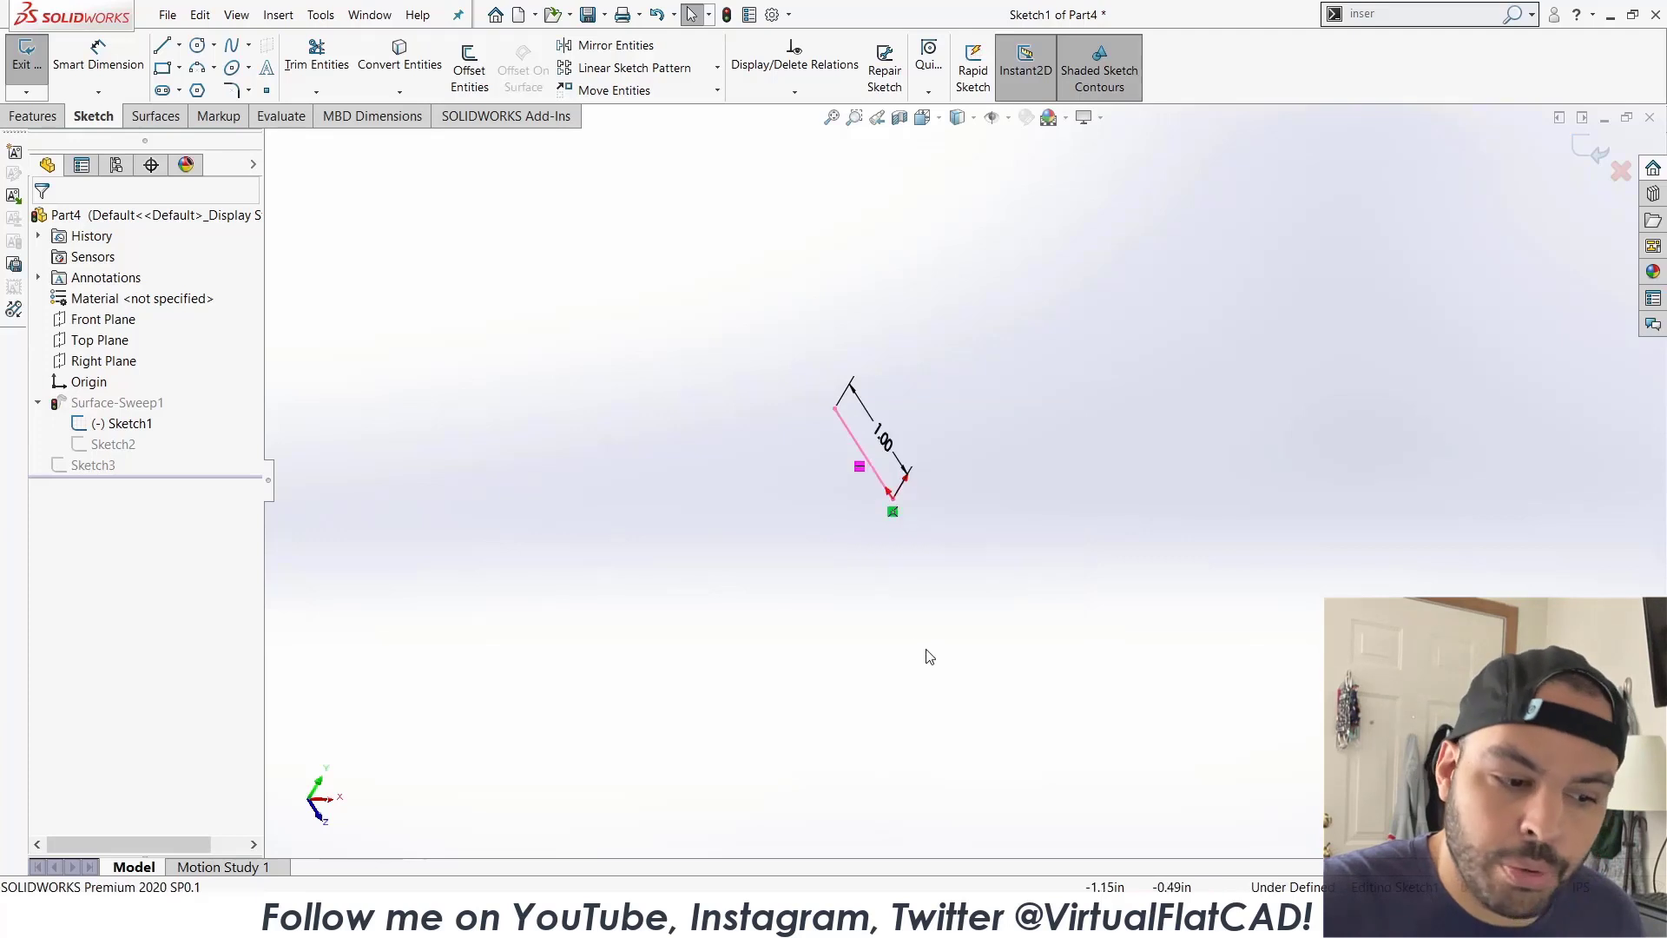
{"action": "right_click", "coordinate": [860, 471]}
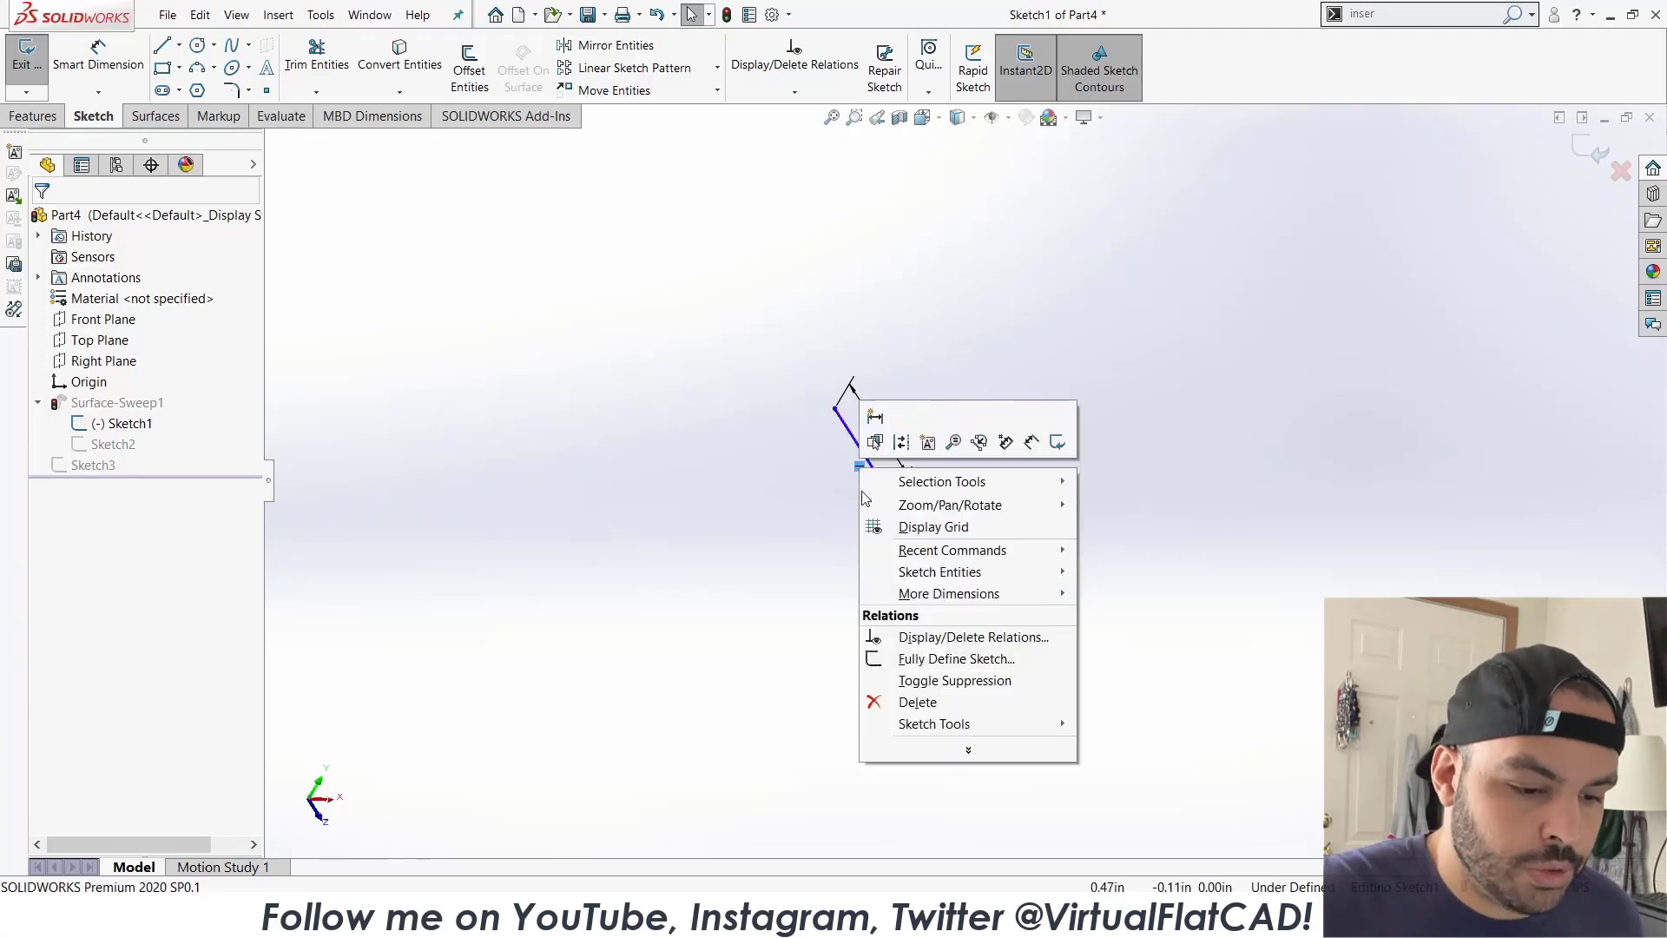
{"action": "left_click", "coordinate": [970, 681]}
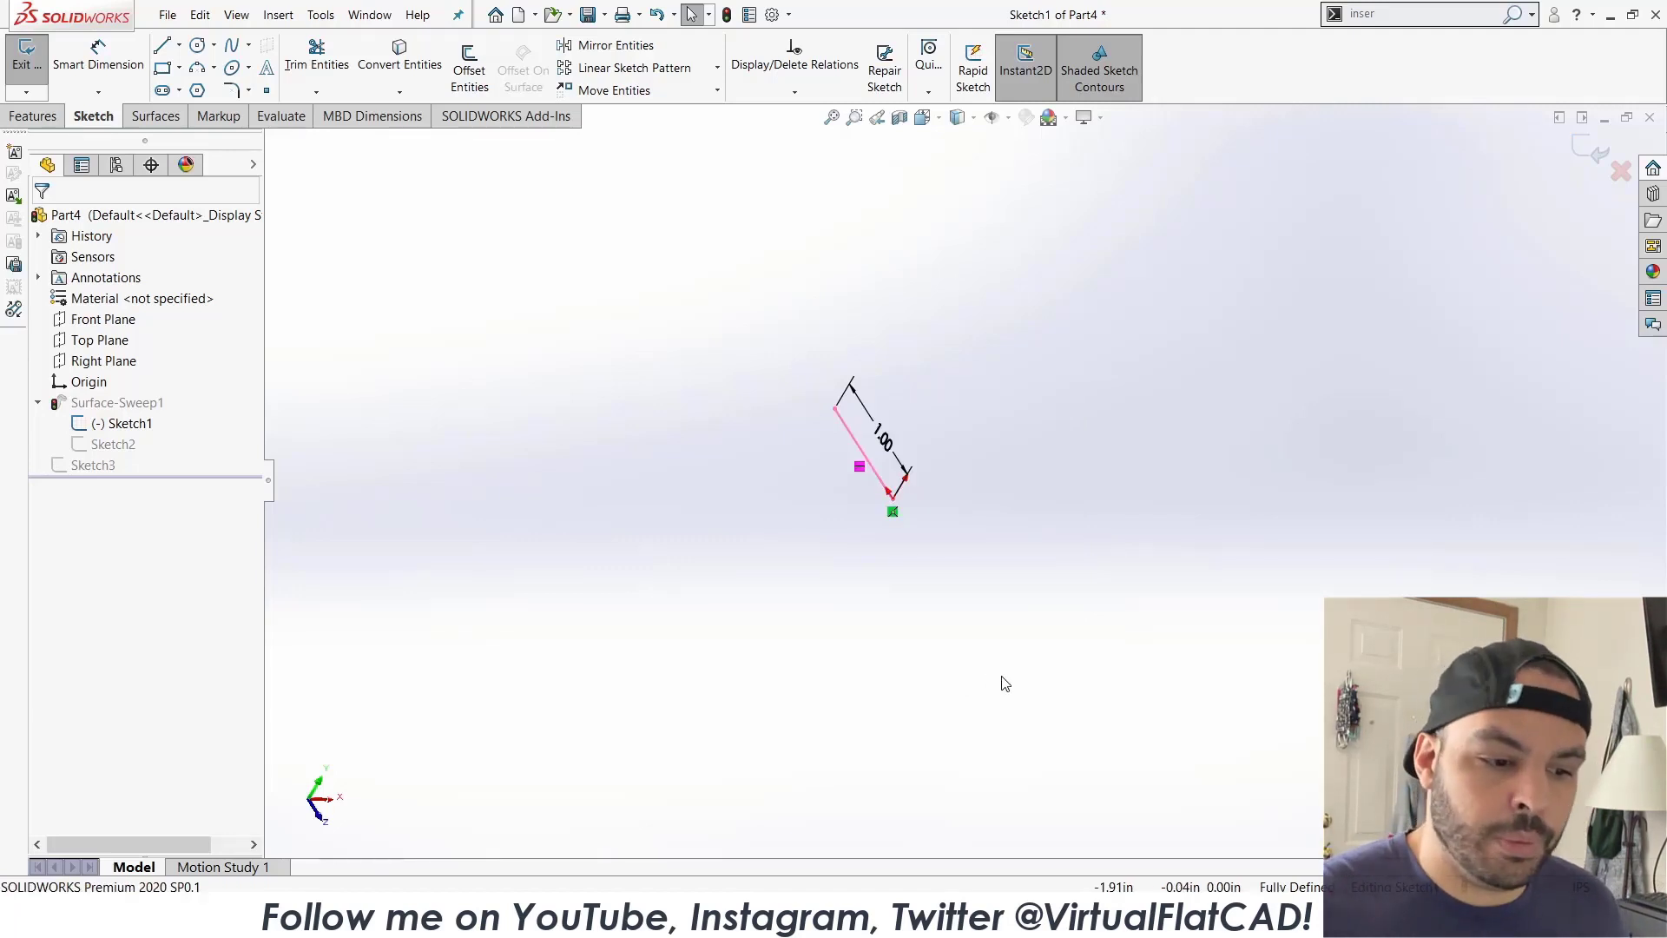
{"action": "left_click", "coordinate": [1216, 373]}
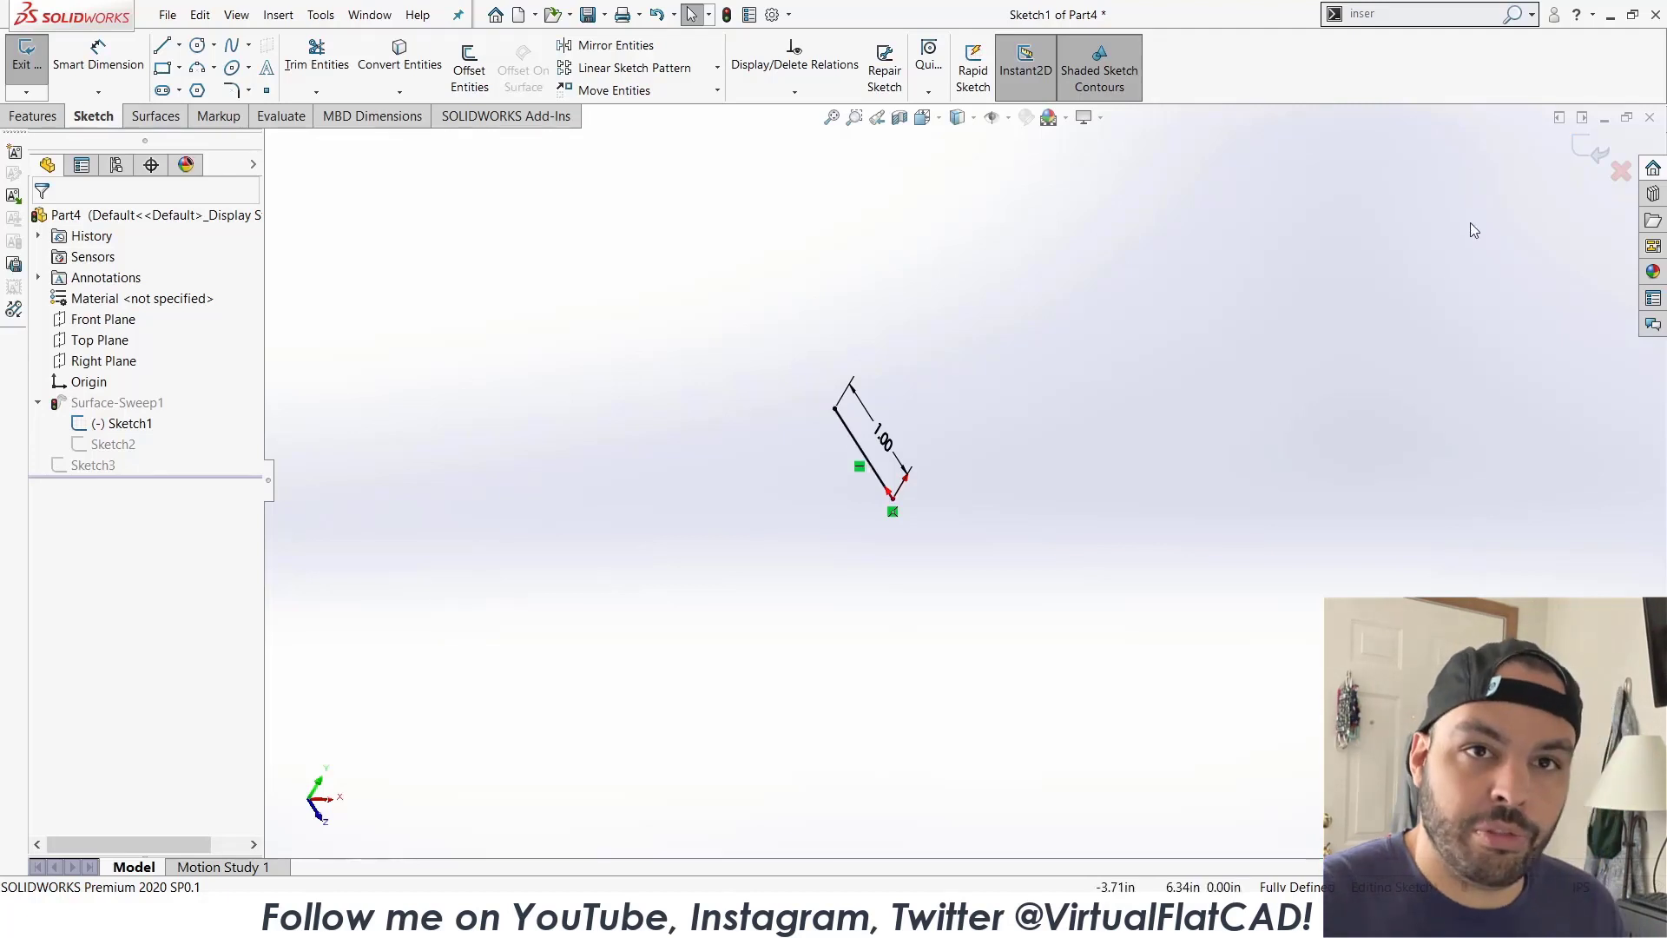
Finish editing the sweep's profile sketch and hide it, leaving the projected wave sketch shown.
{"action": "left_click", "coordinate": [1591, 156]}
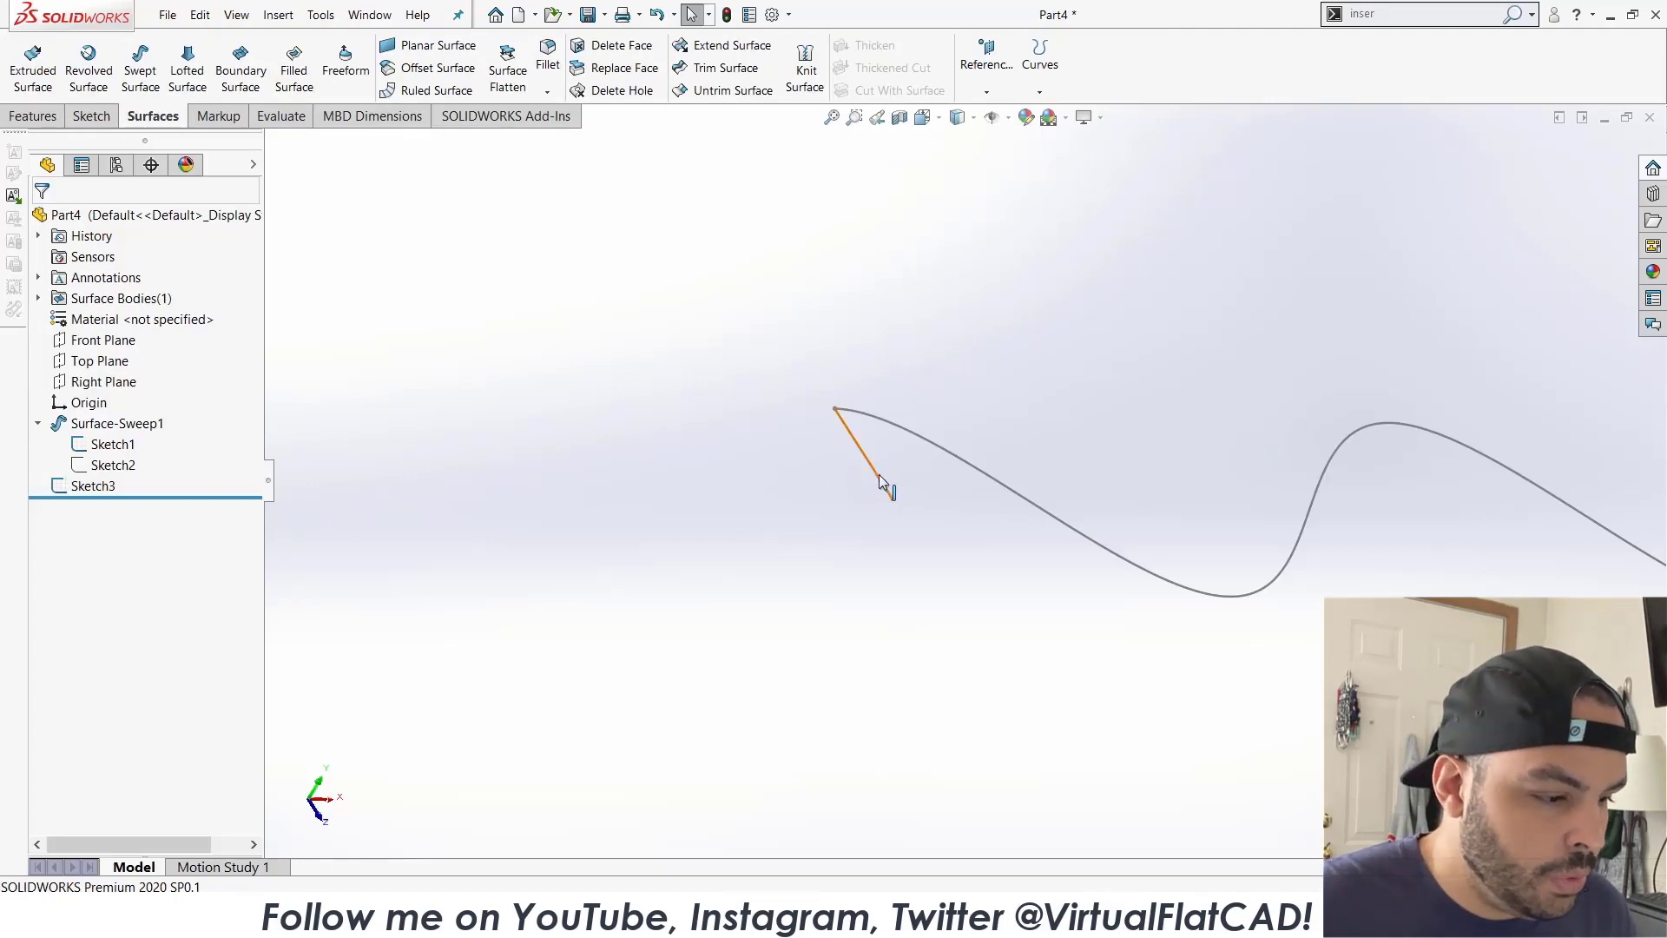
{"action": "left_click", "coordinate": [111, 444]}
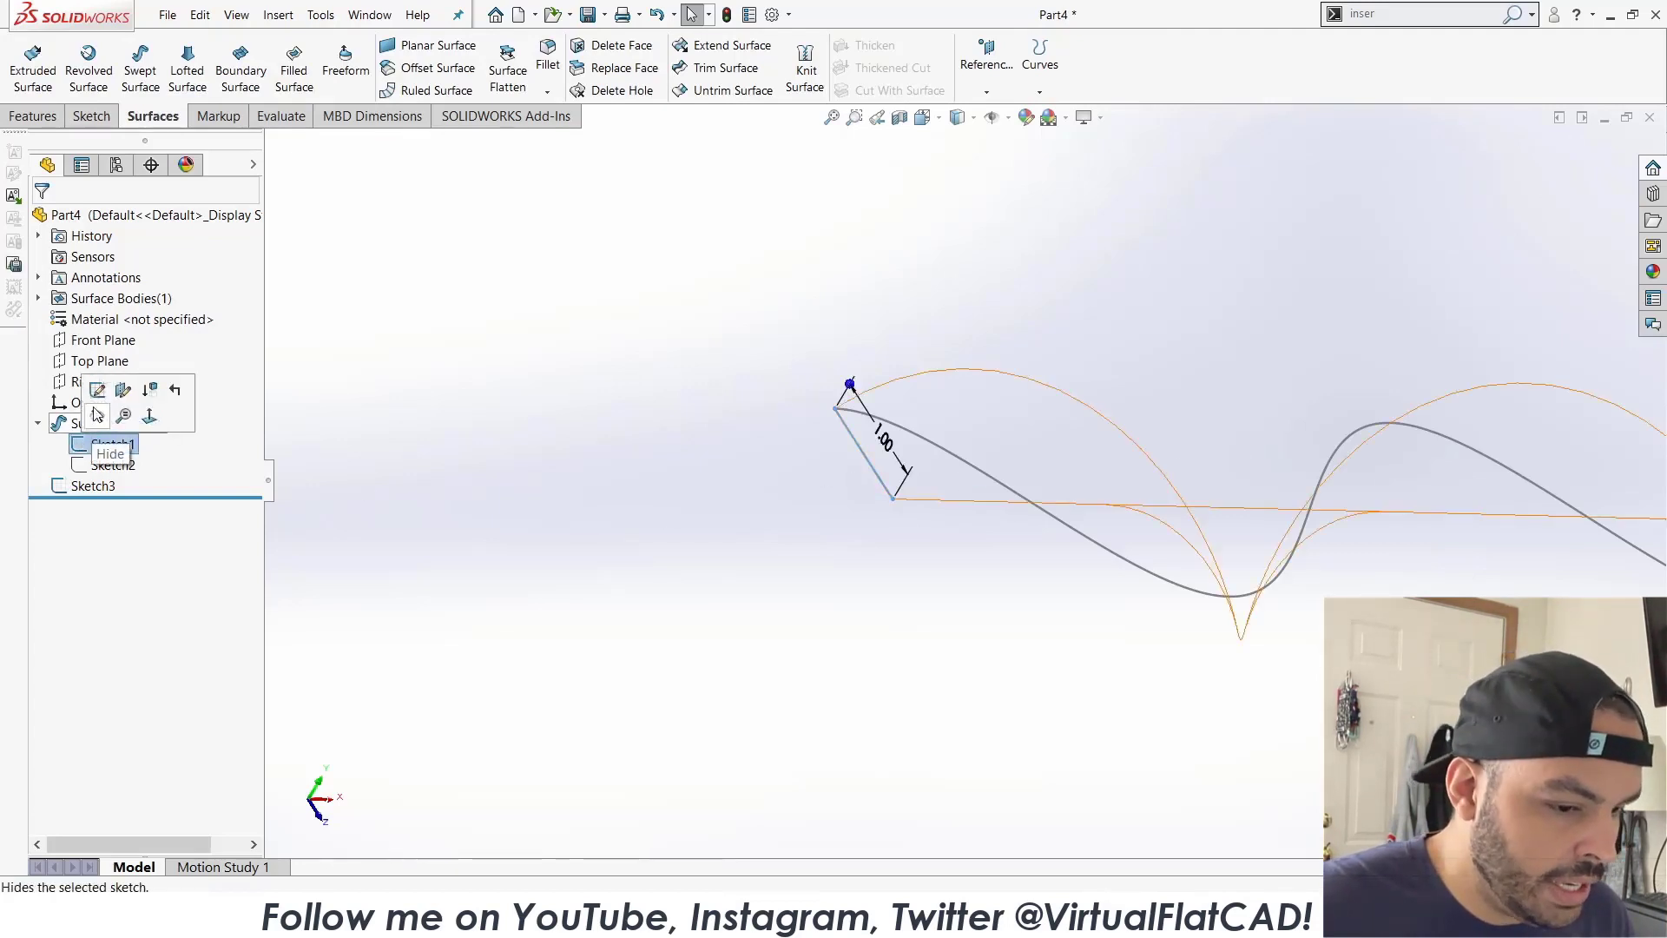
{"action": "left_click", "coordinate": [87, 388]}
{"action": "scroll", "coordinate": [662, 533], "scroll_direction": "down", "scroll_amount": 2}
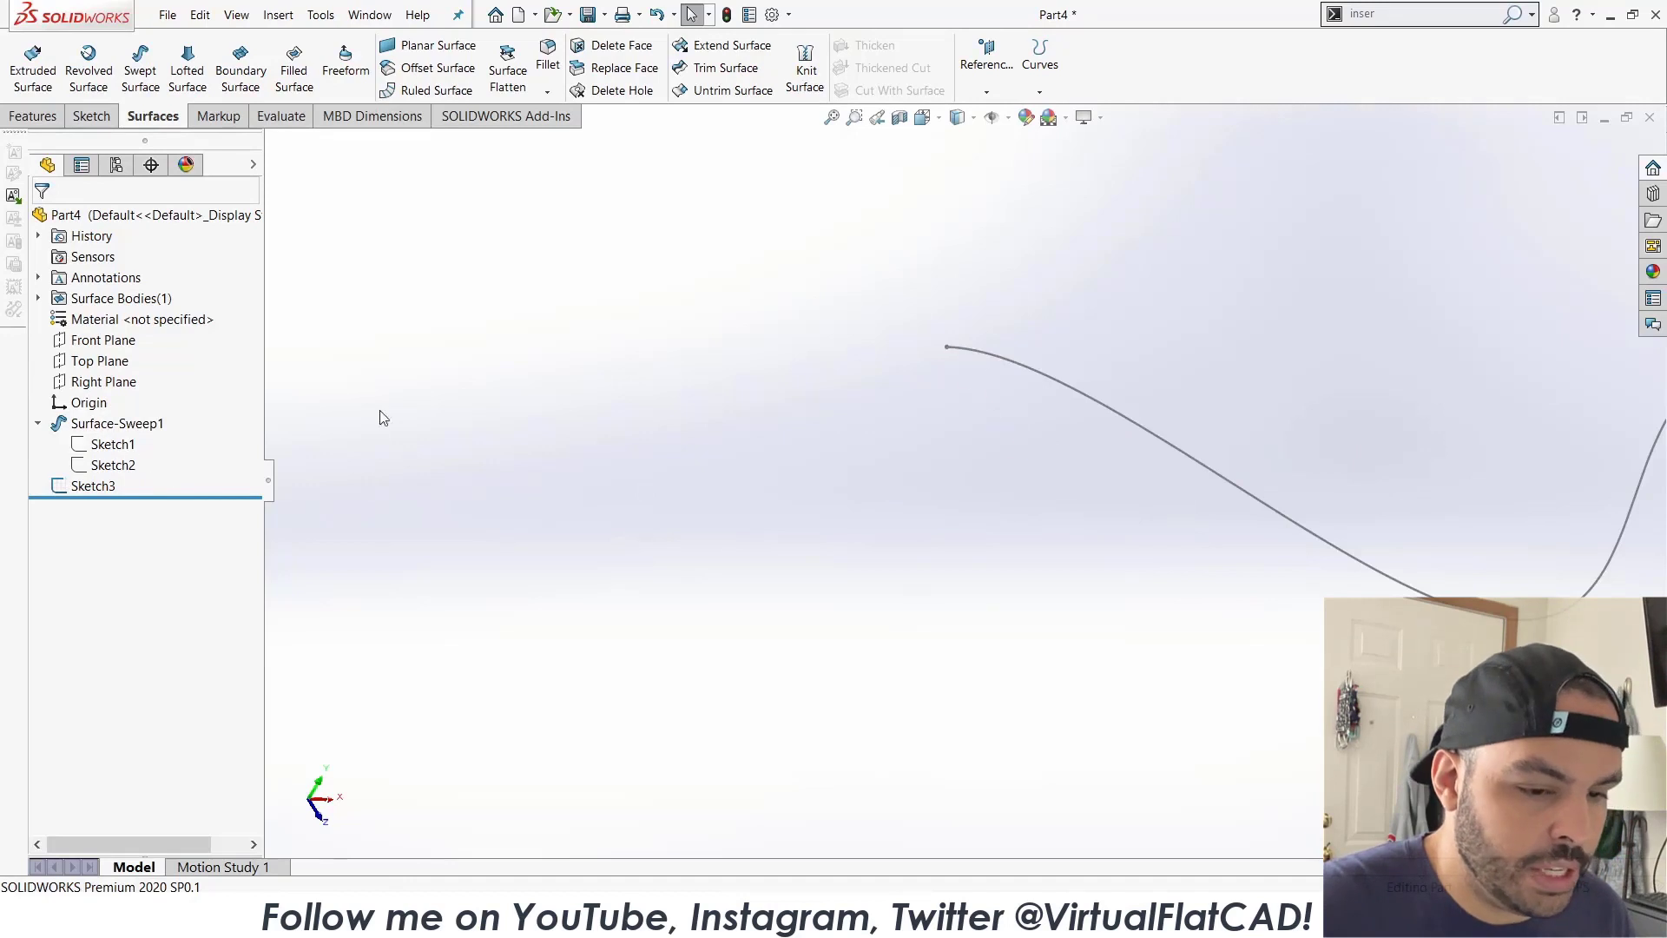
{"action": "scroll", "coordinate": [1499, 368], "scroll_direction": "up", "scroll_amount": 8}
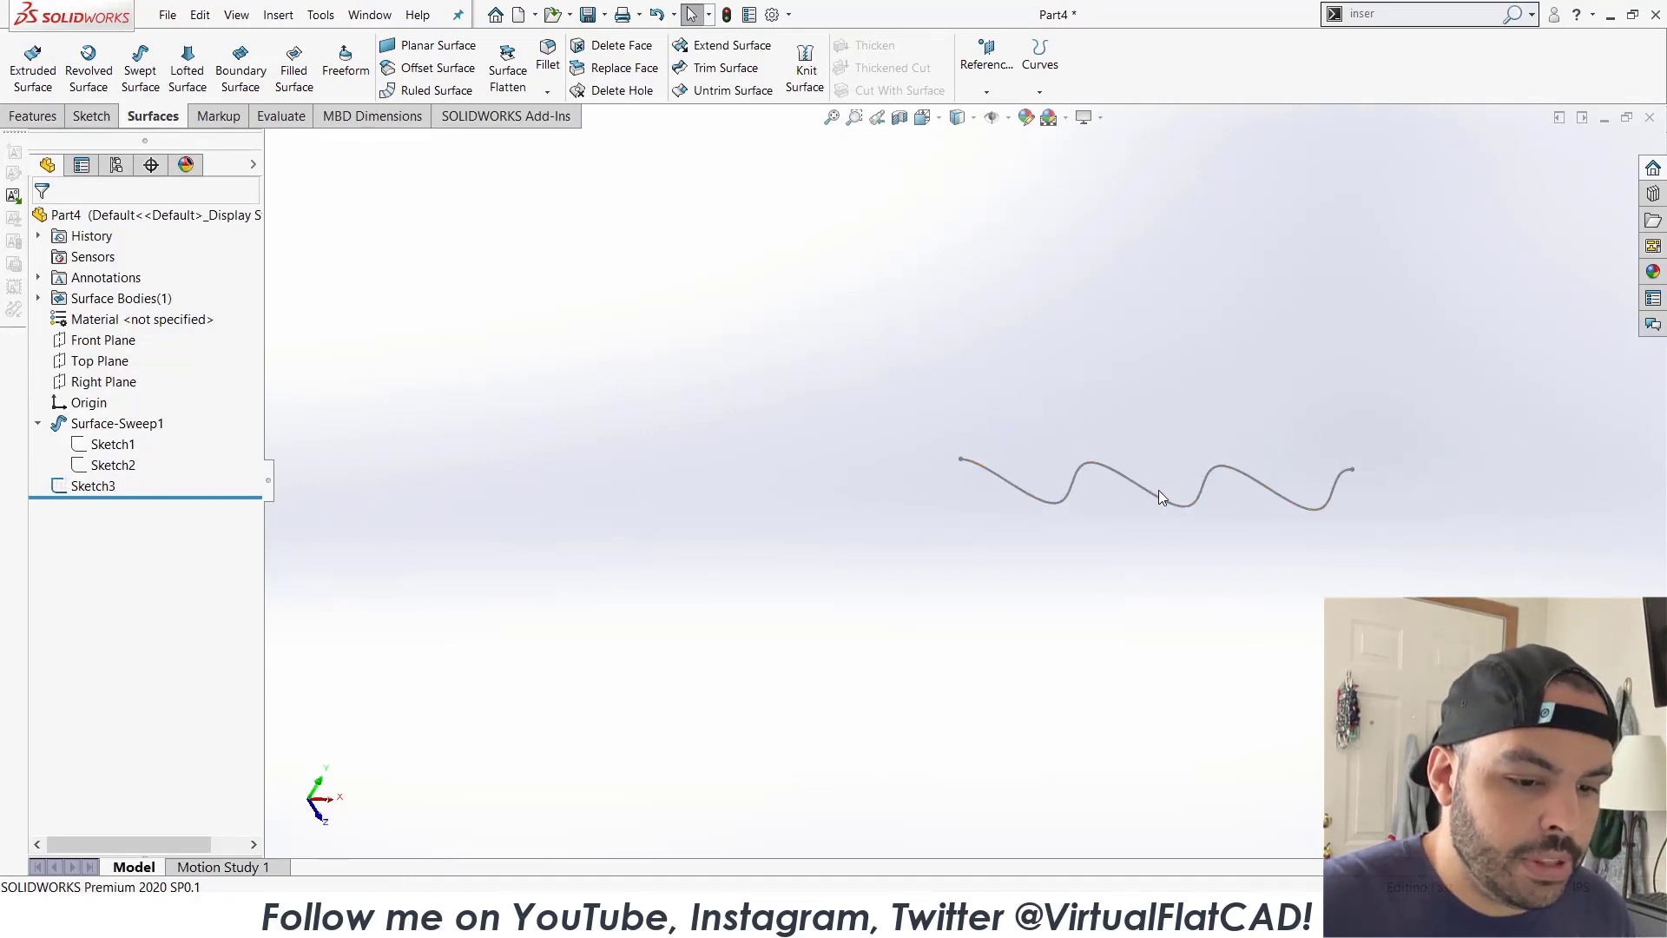
Extrude the projected wave sketch (Sketch3) as a surface, Mid Plane, with a depth of 16 in.
{"action": "left_click", "coordinate": [1160, 495]}
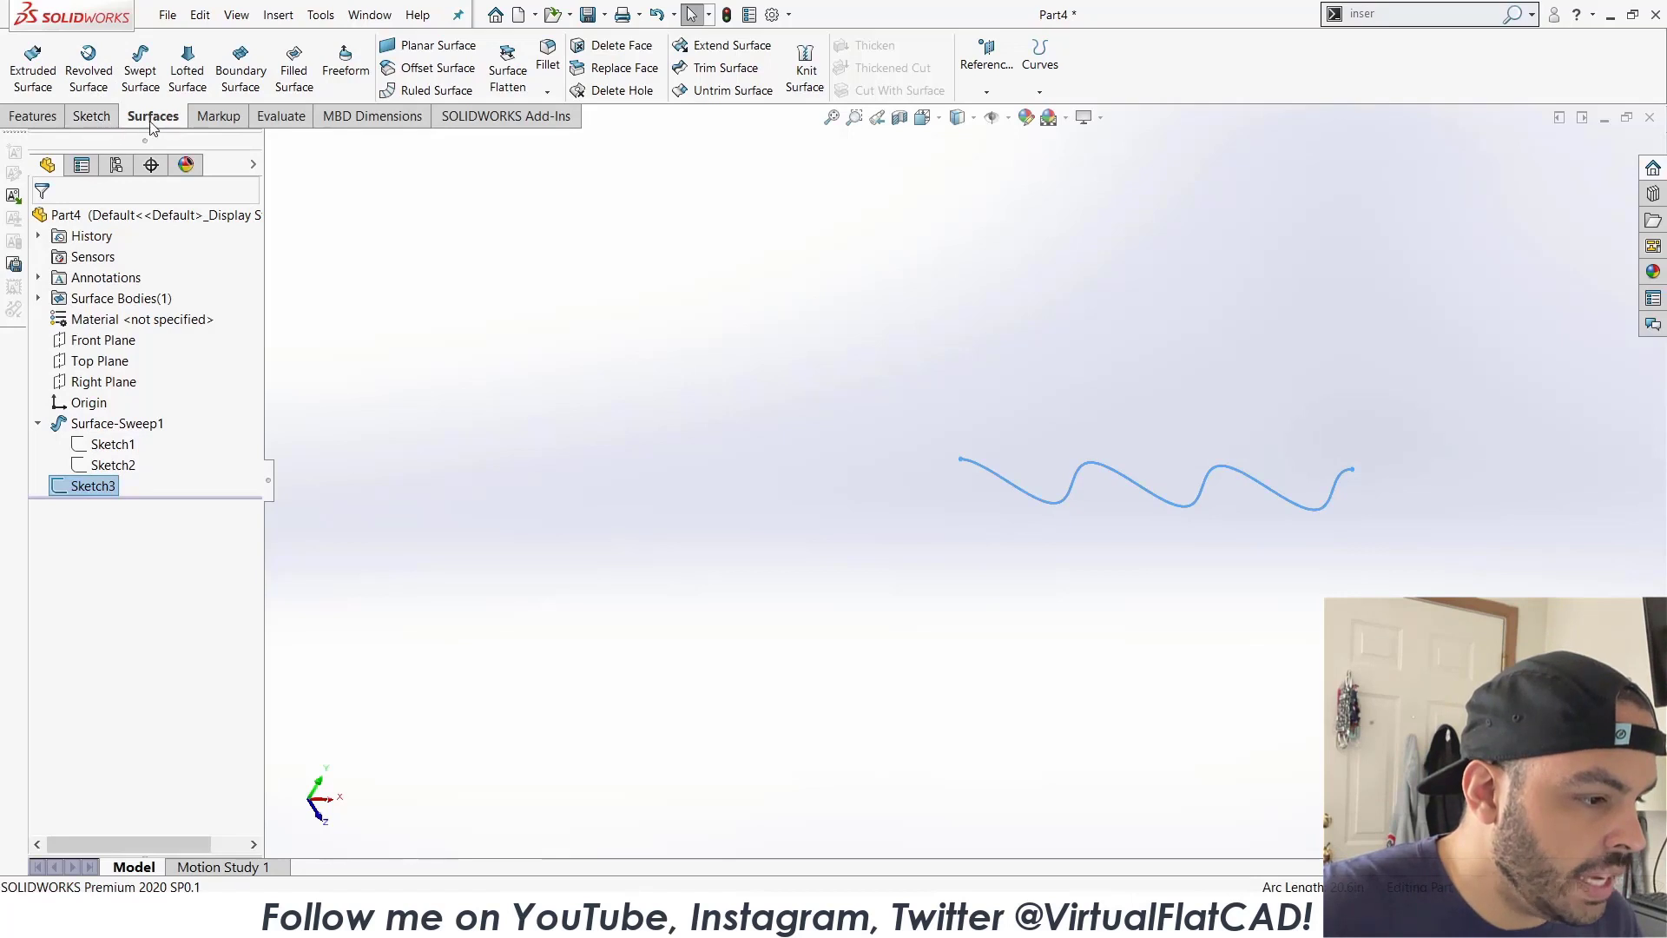
{"action": "left_click", "coordinate": [33, 69]}
{"action": "left_click", "coordinate": [154, 342]}
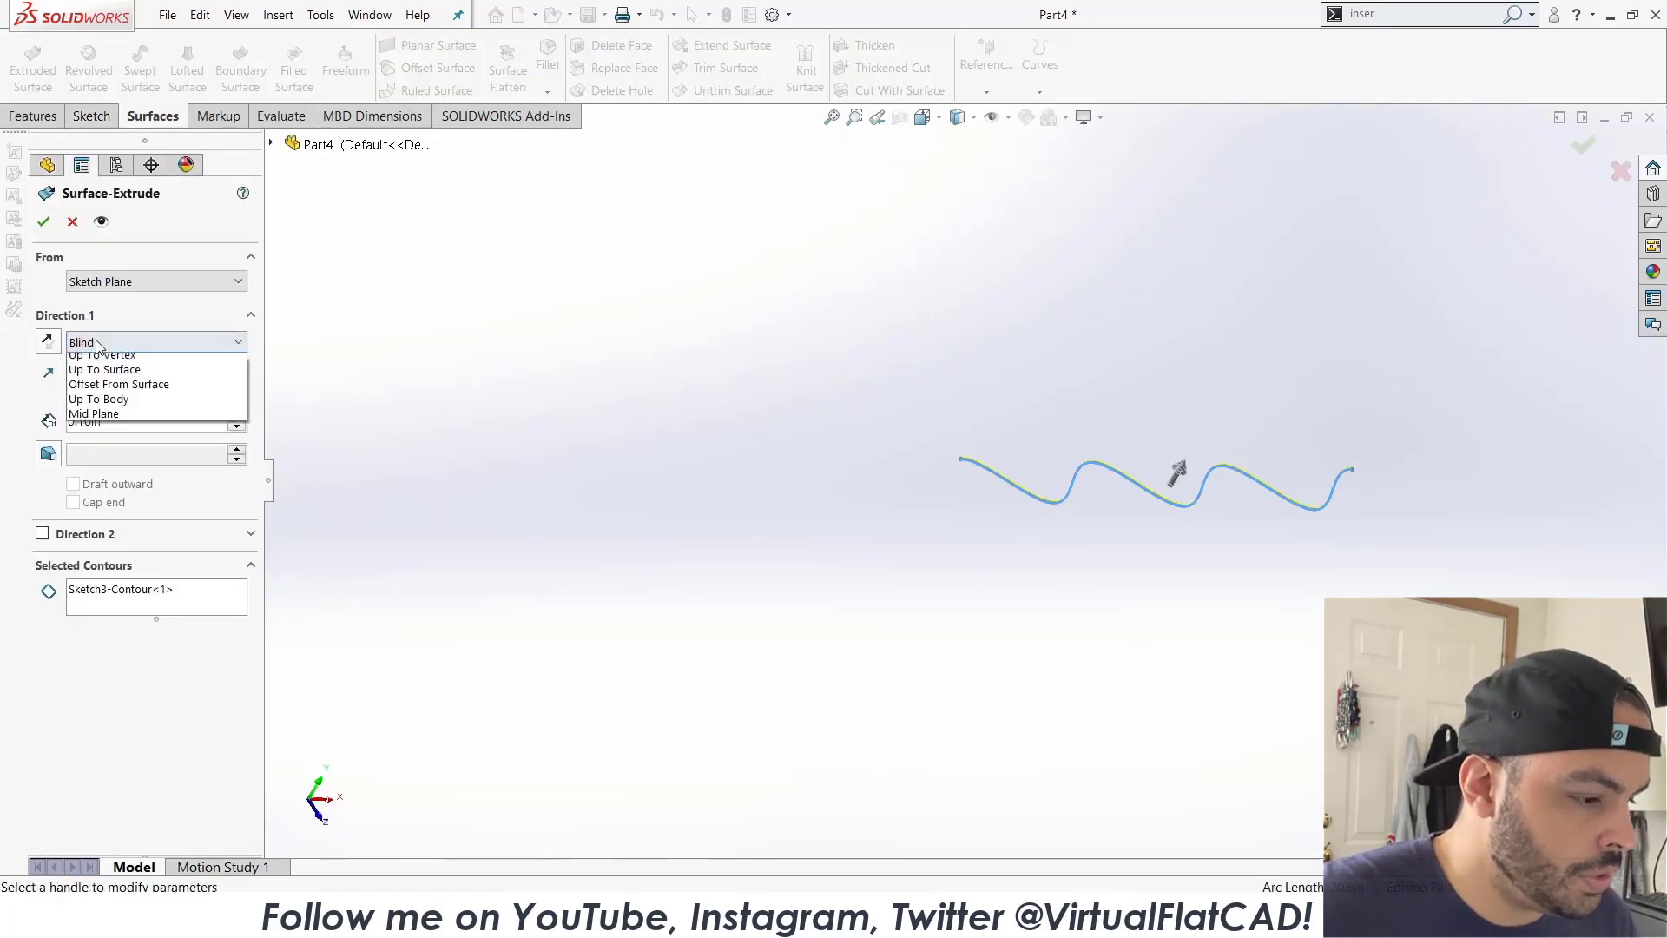
{"action": "left_click", "coordinate": [134, 437]}
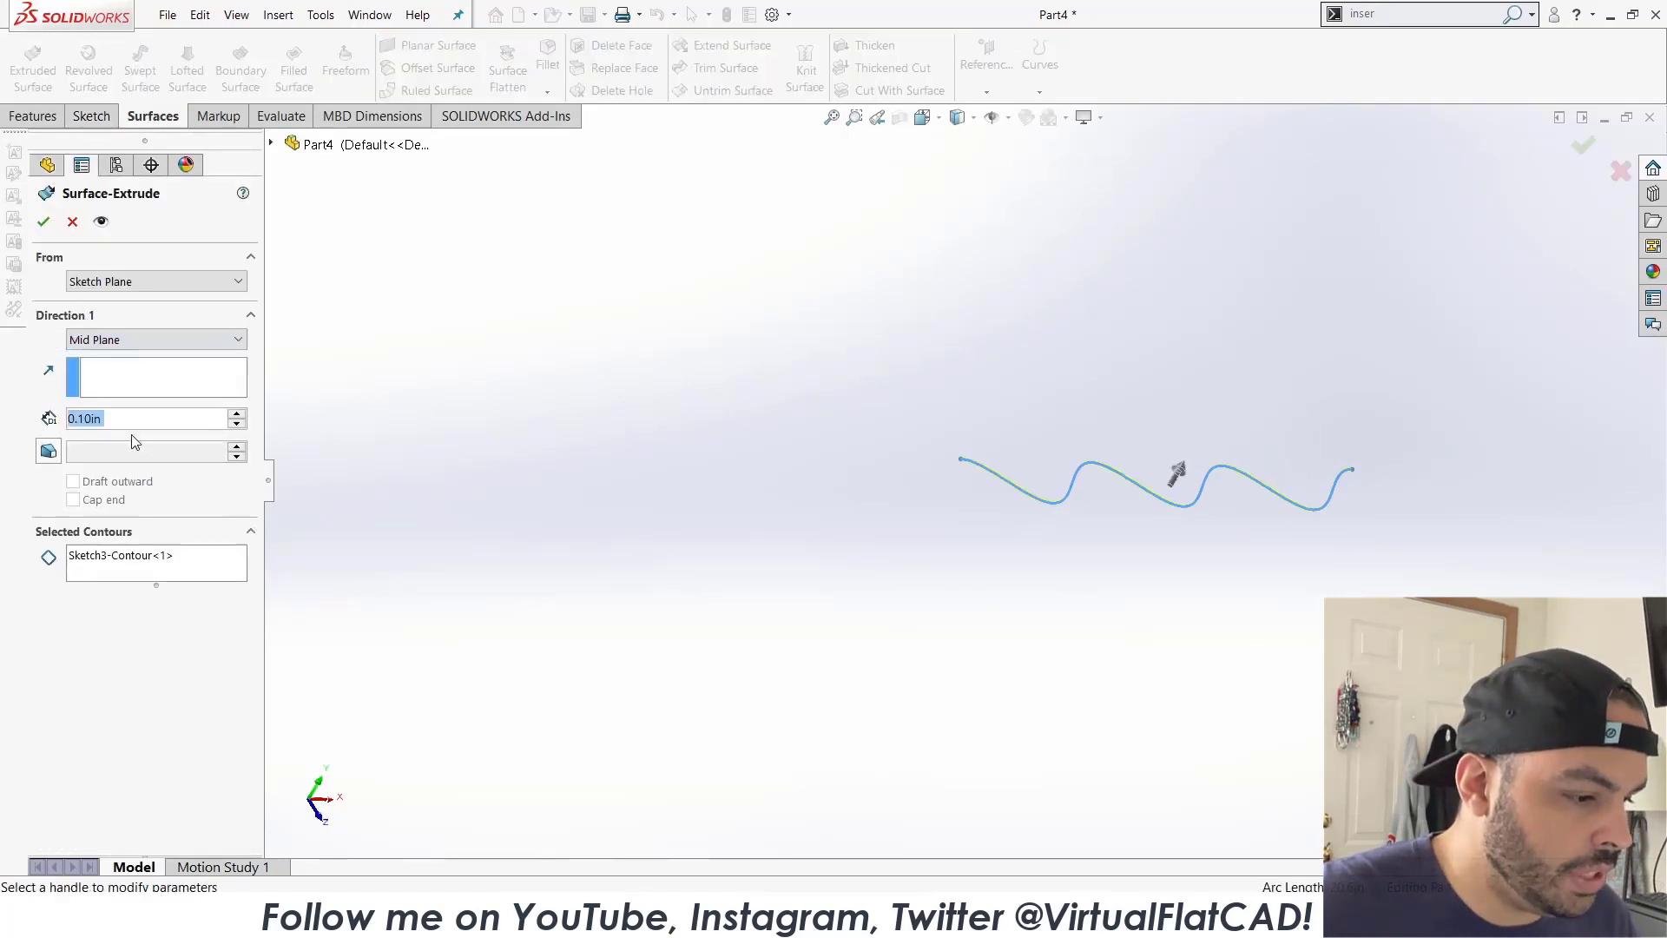
{"action": "left_click", "coordinate": [237, 413]}
{"action": "left_click", "coordinate": [237, 413]}
{"action": "left_click", "coordinate": [237, 413]}
{"action": "left_click", "coordinate": [237, 414]}
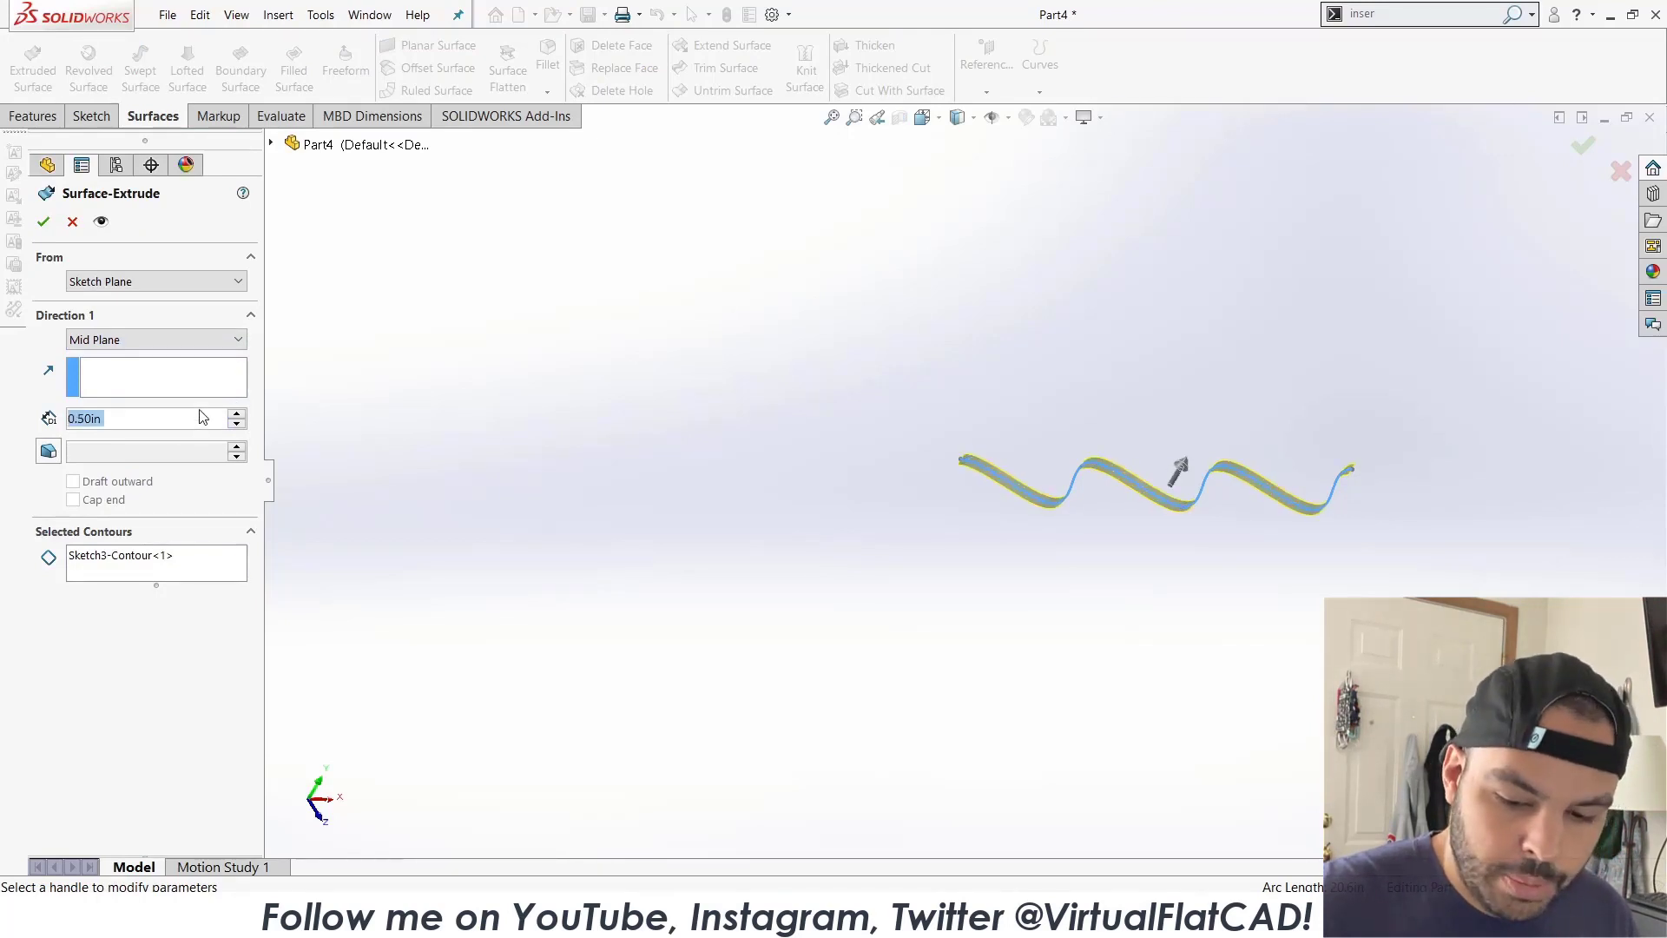
{"action": "type", "text": "16"}
{"action": "key", "text": "Return"}
{"action": "key", "text": "ctrl+1"}
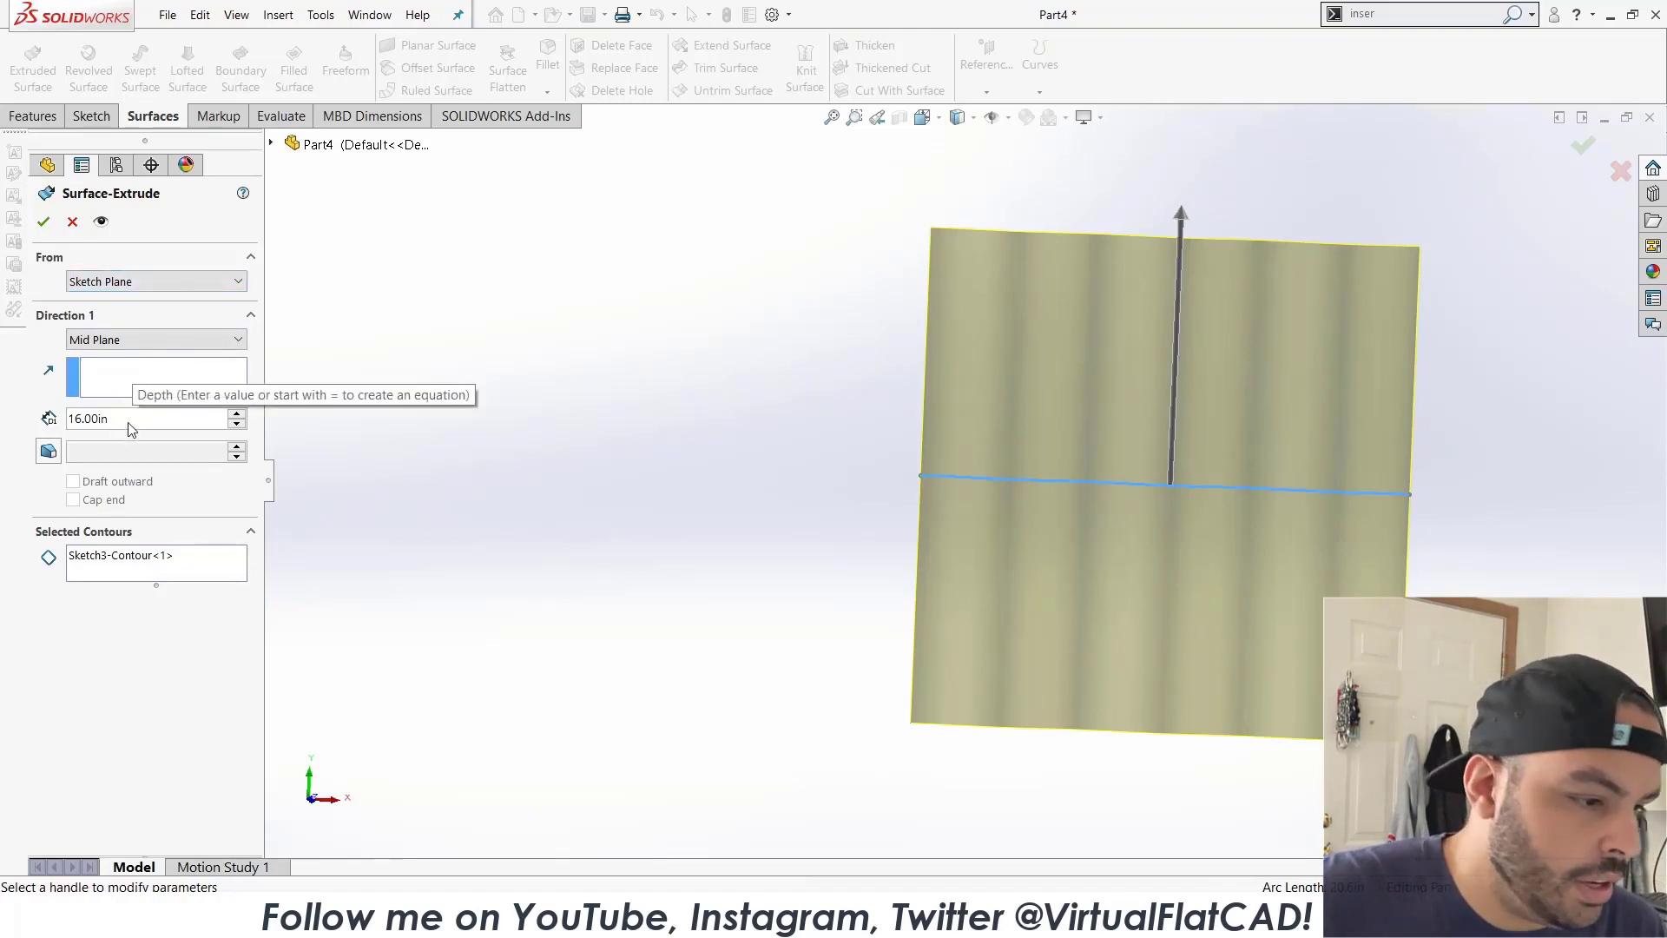
{"action": "left_click", "coordinate": [43, 221]}
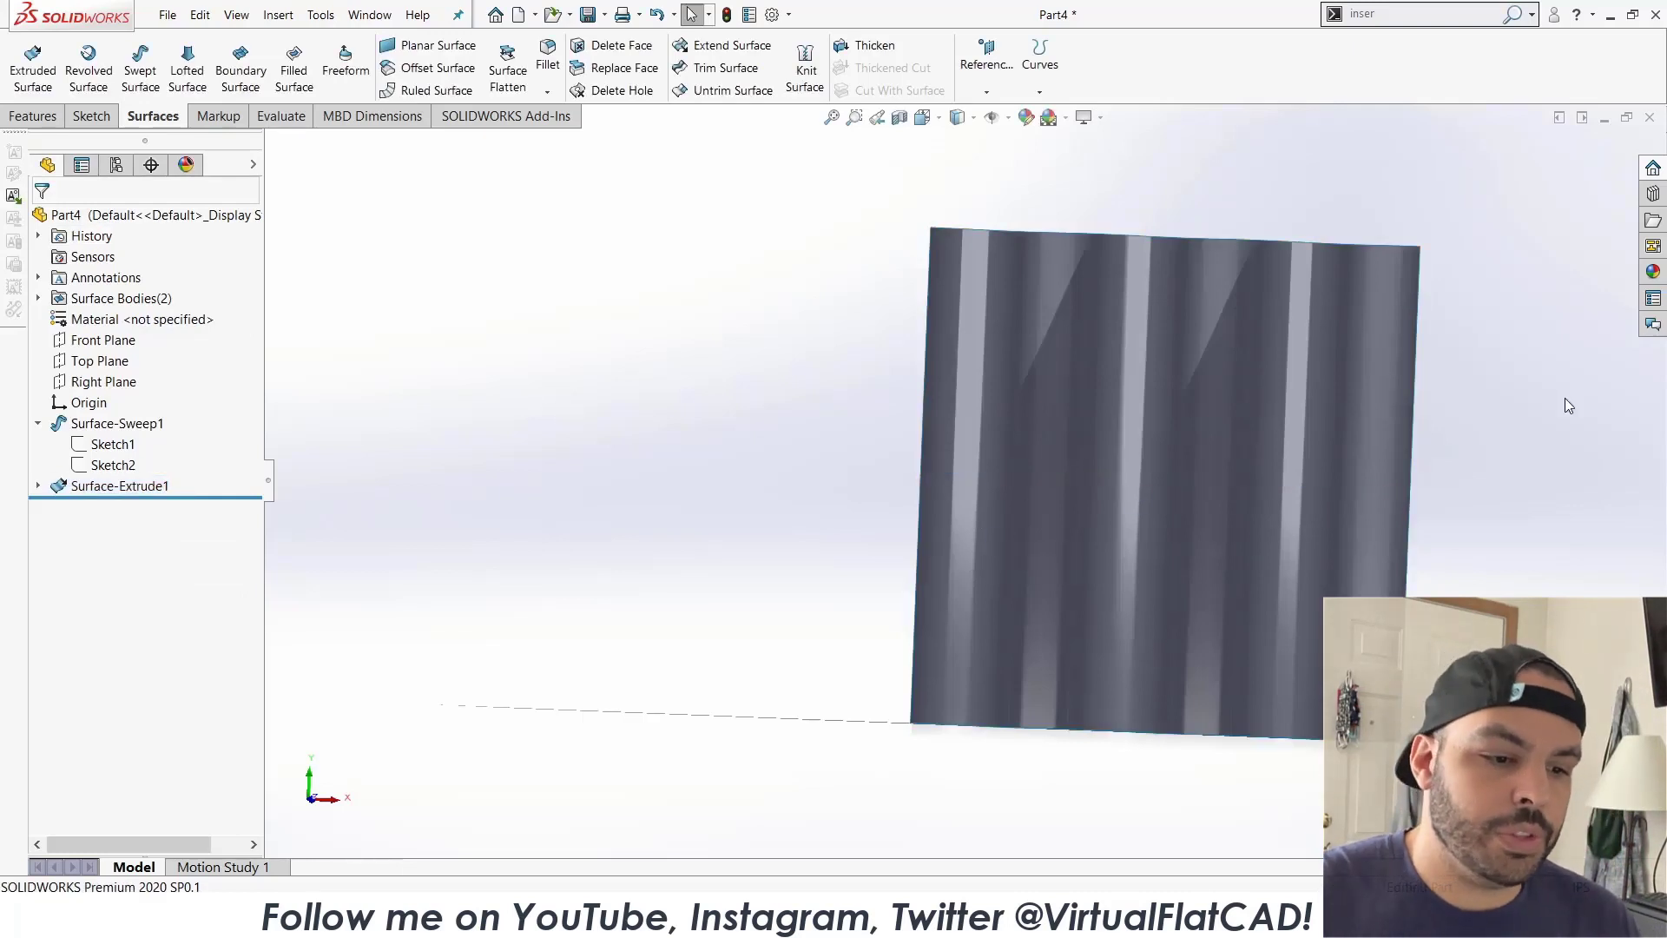
{"action": "mouse_move", "coordinate": [568, 368]}
{"action": "middle_mouse_down"}
{"action": "mouse_move", "coordinate": [718, 398]}
{"action": "mouse_move", "coordinate": [752, 469]}
{"action": "middle_mouse_up"}
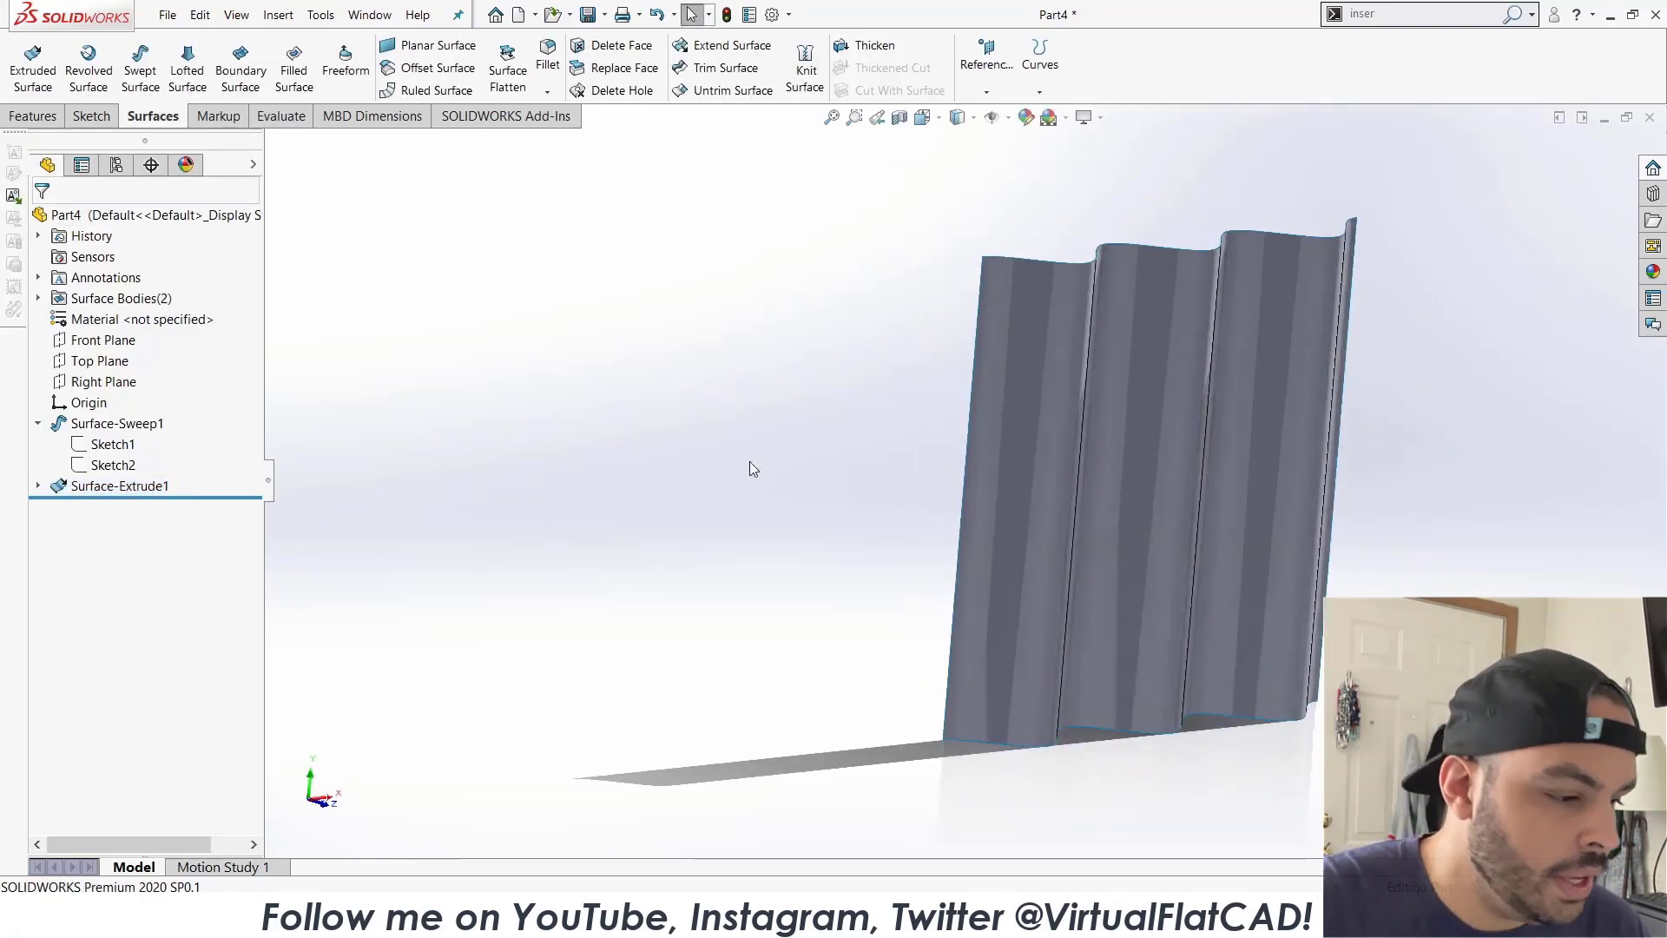
Show the sweep's profile sketch (Sketch1) with the extruded surface and select its line to display the dimension.
{"action": "right_click", "coordinate": [128, 453]}
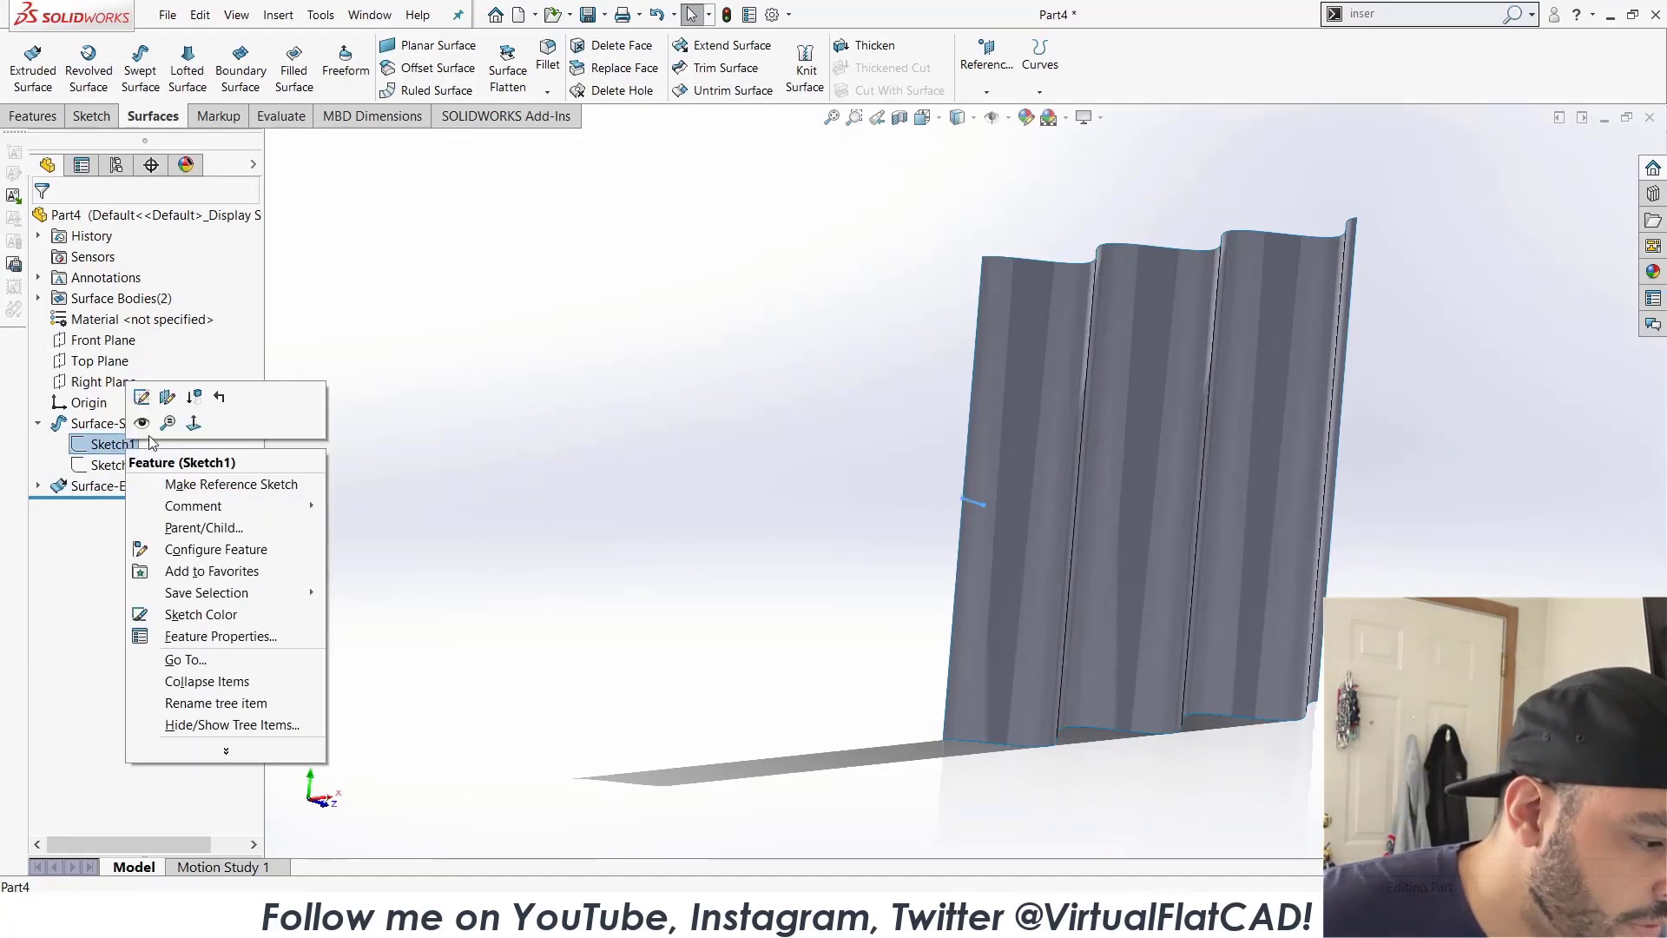
{"action": "left_click", "coordinate": [142, 424]}
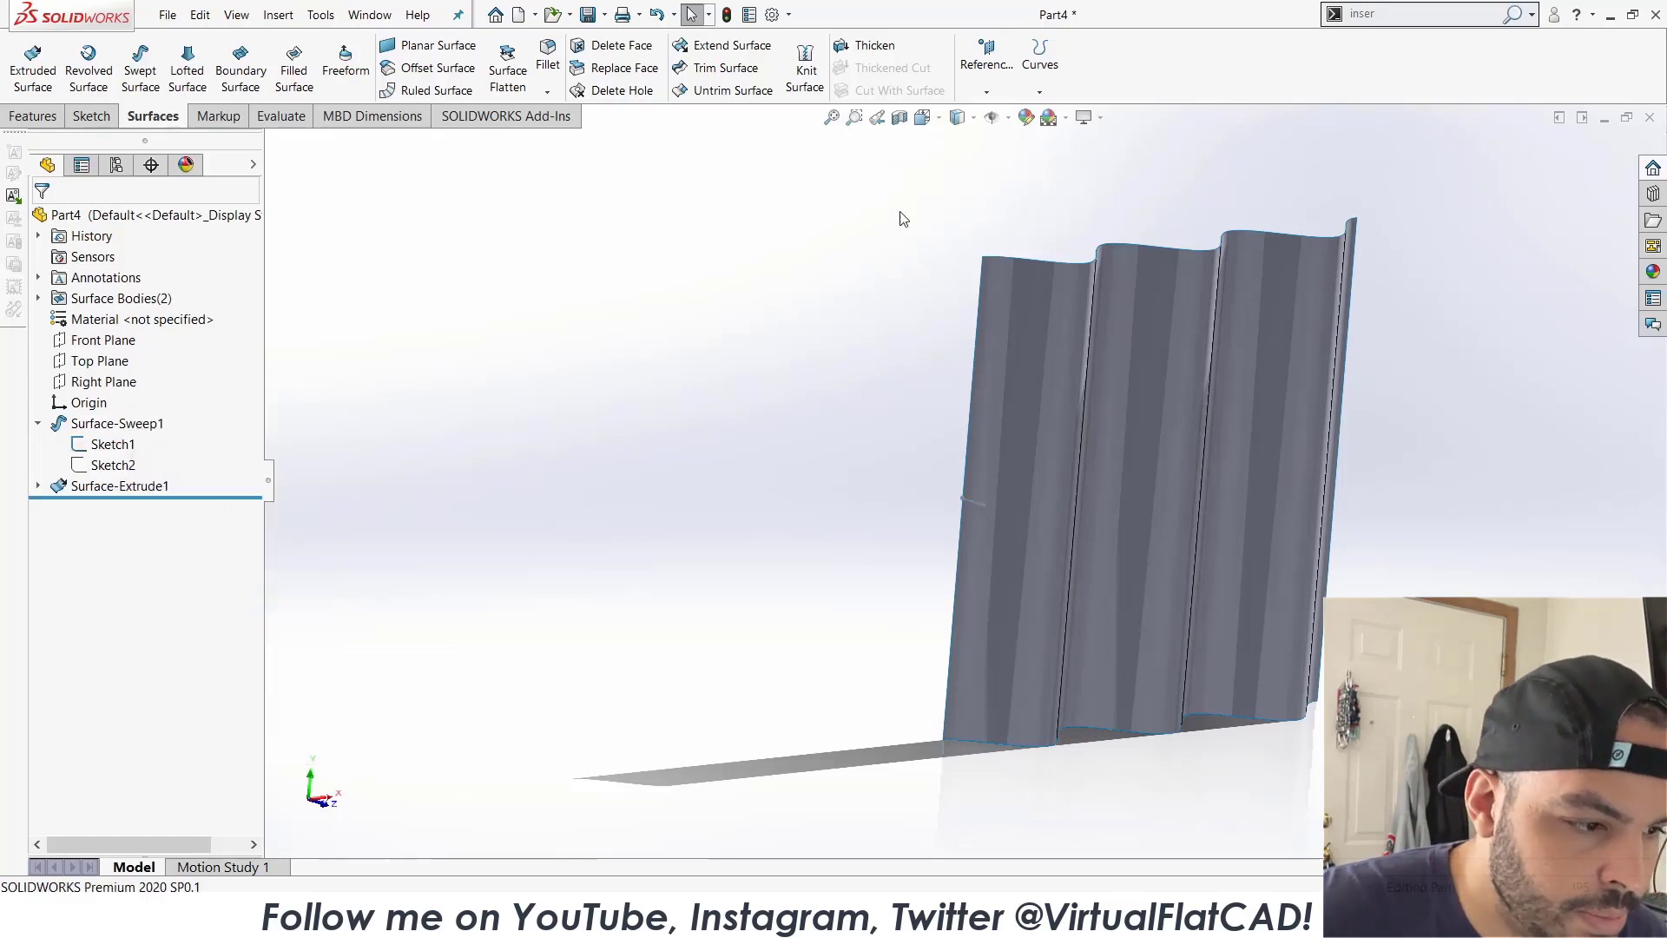
{"action": "left_click", "coordinate": [34, 116]}
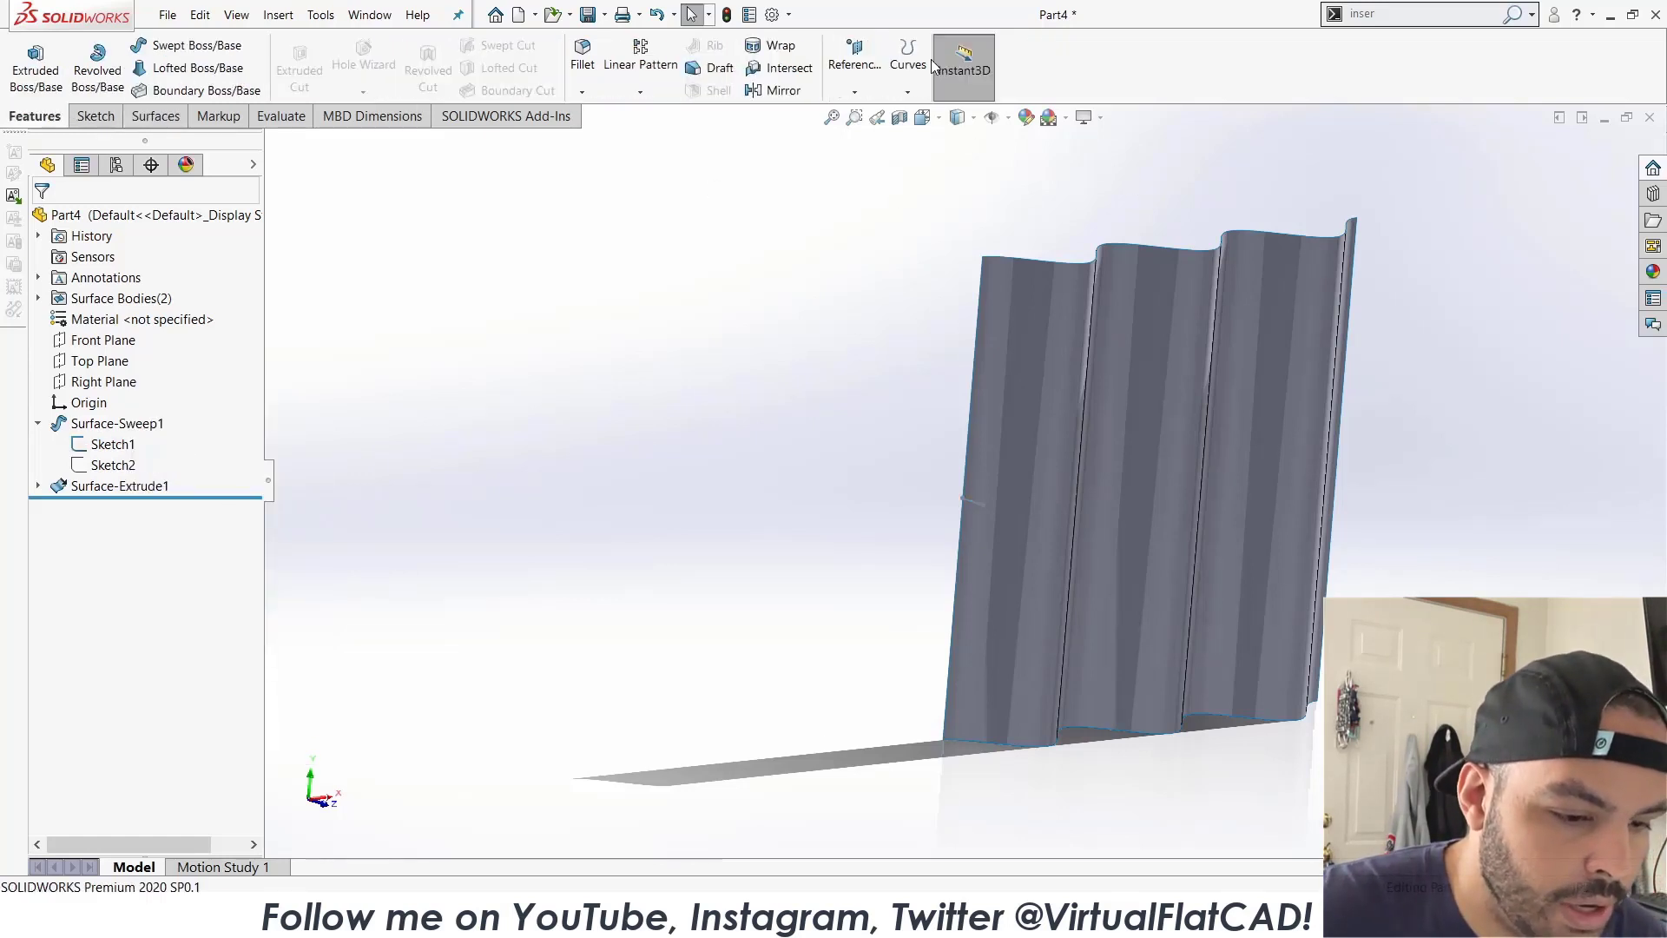
{"action": "scroll", "coordinate": [998, 511], "scroll_direction": "down", "scroll_amount": 5}
{"action": "double_click", "coordinate": [925, 483]}
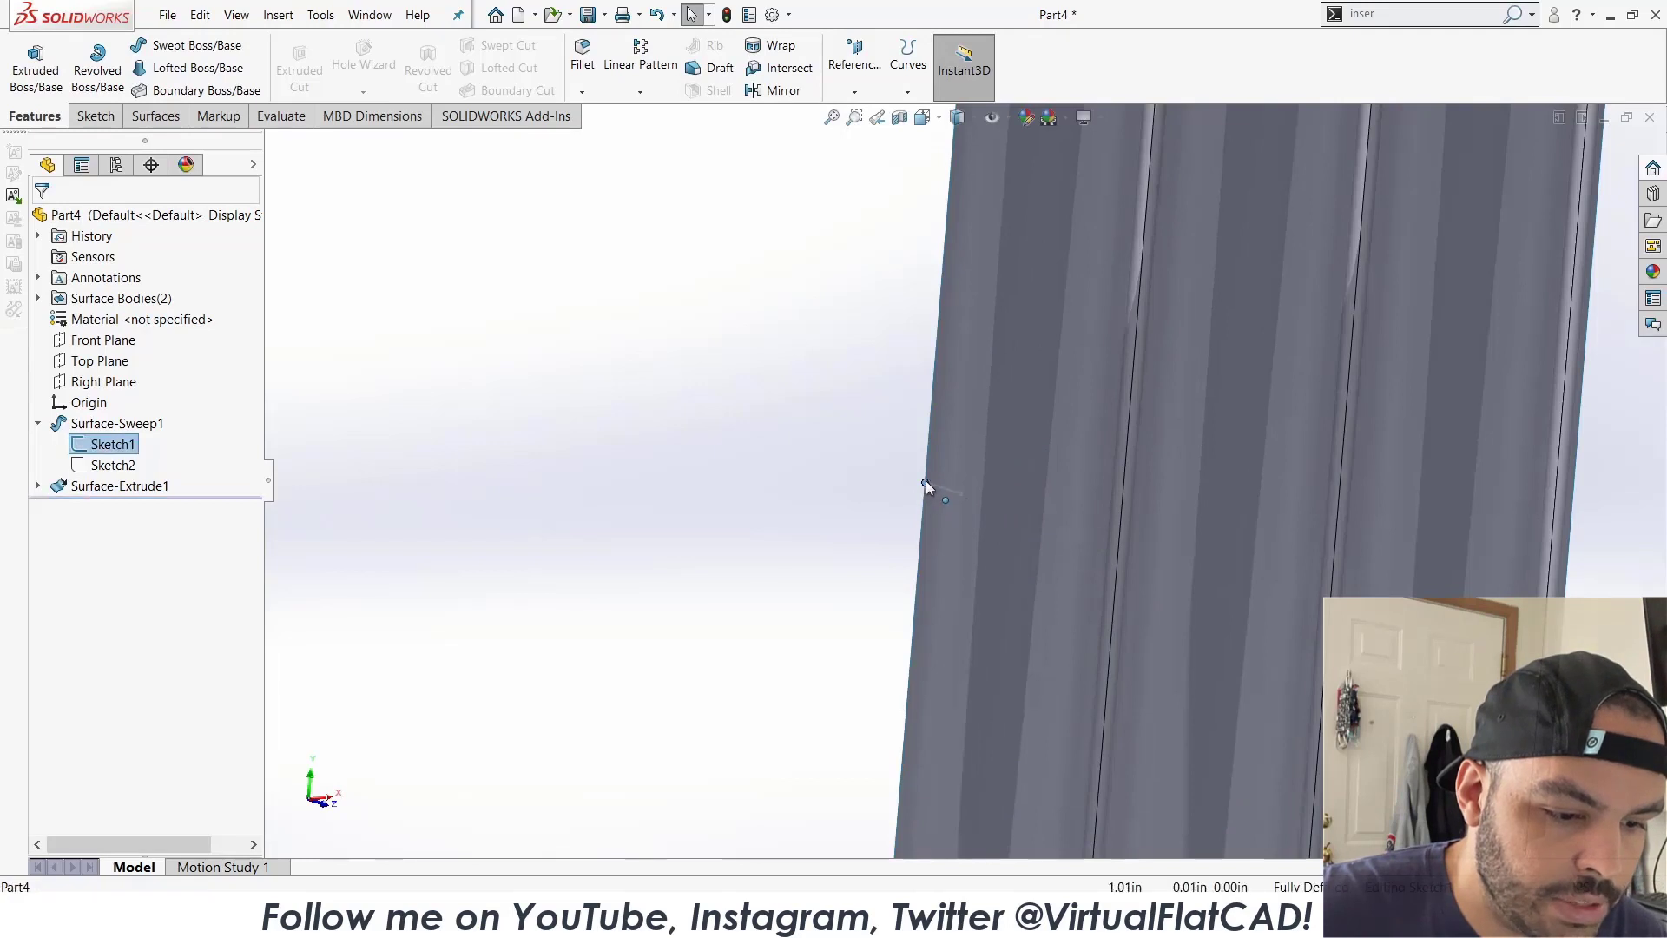
{"action": "left_click", "coordinate": [914, 550]}
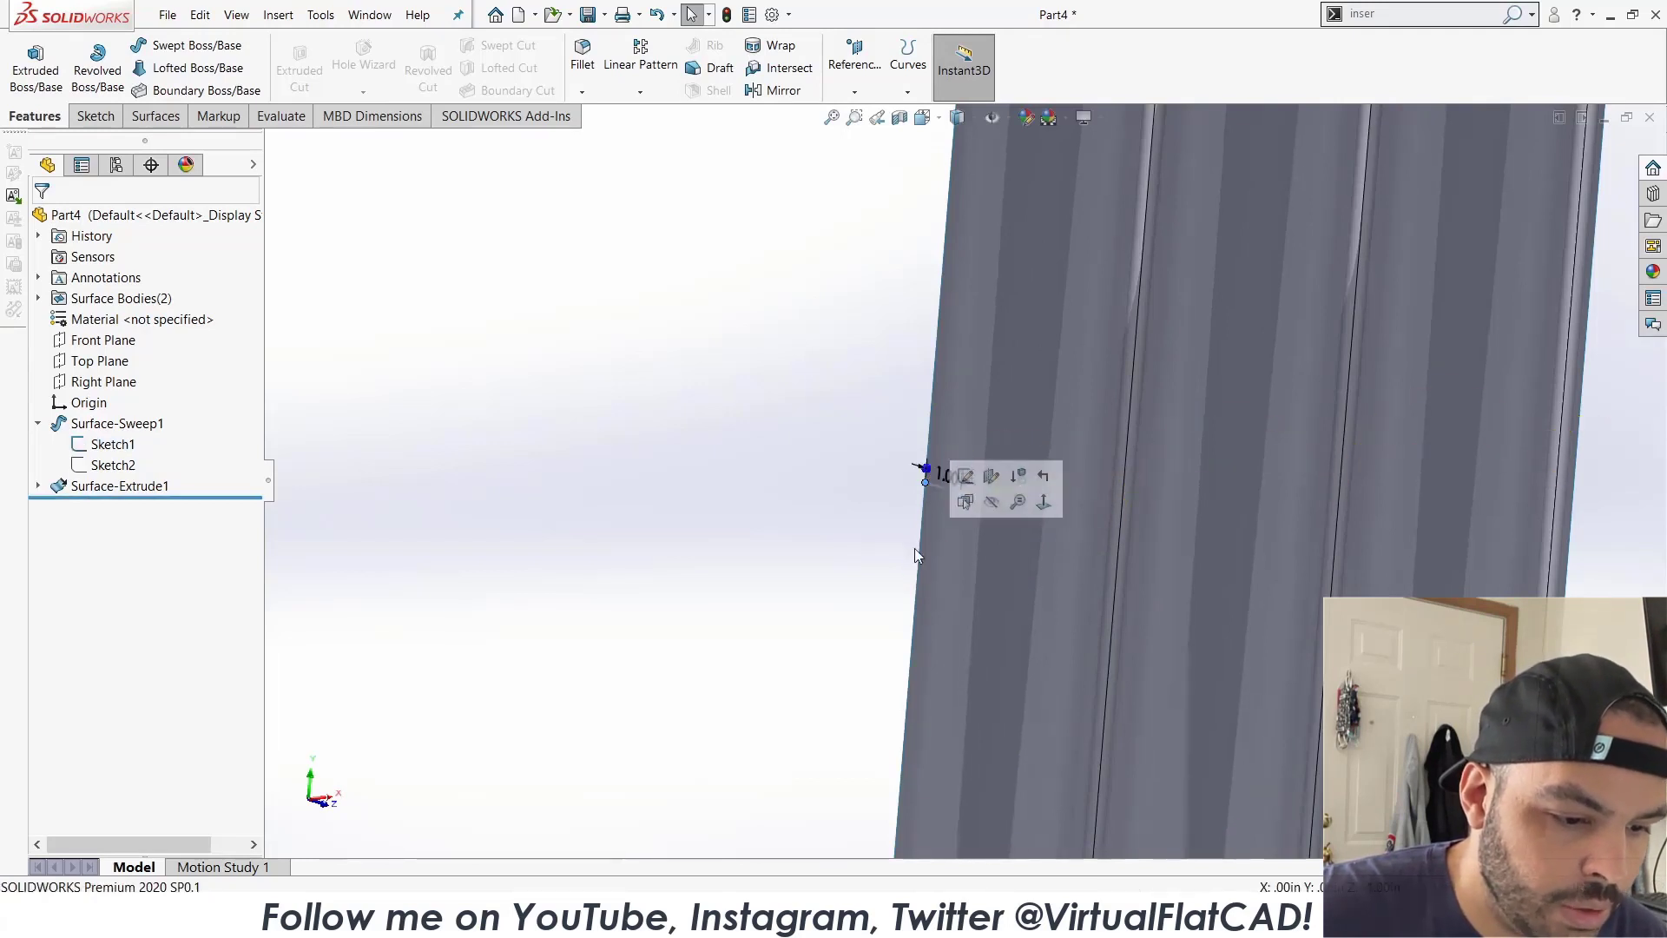
Edit Sketch1, suppress the profile line's horizontal relation and finish the sketch.
{"action": "left_click", "coordinate": [113, 444]}
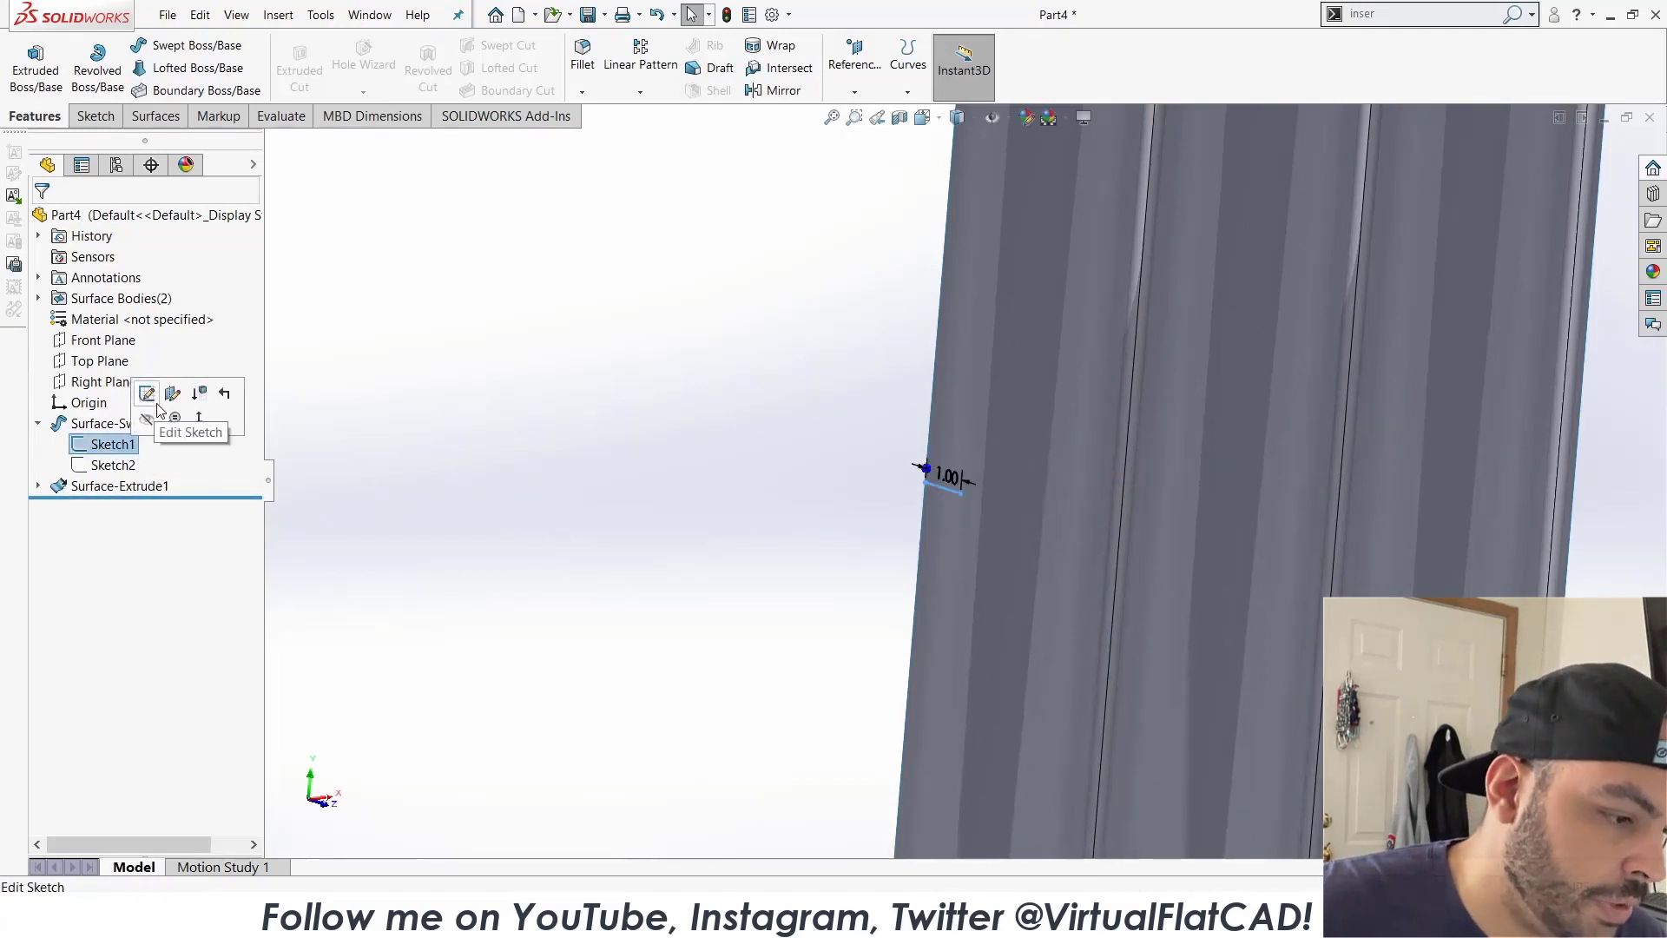
{"action": "left_click", "coordinate": [163, 389]}
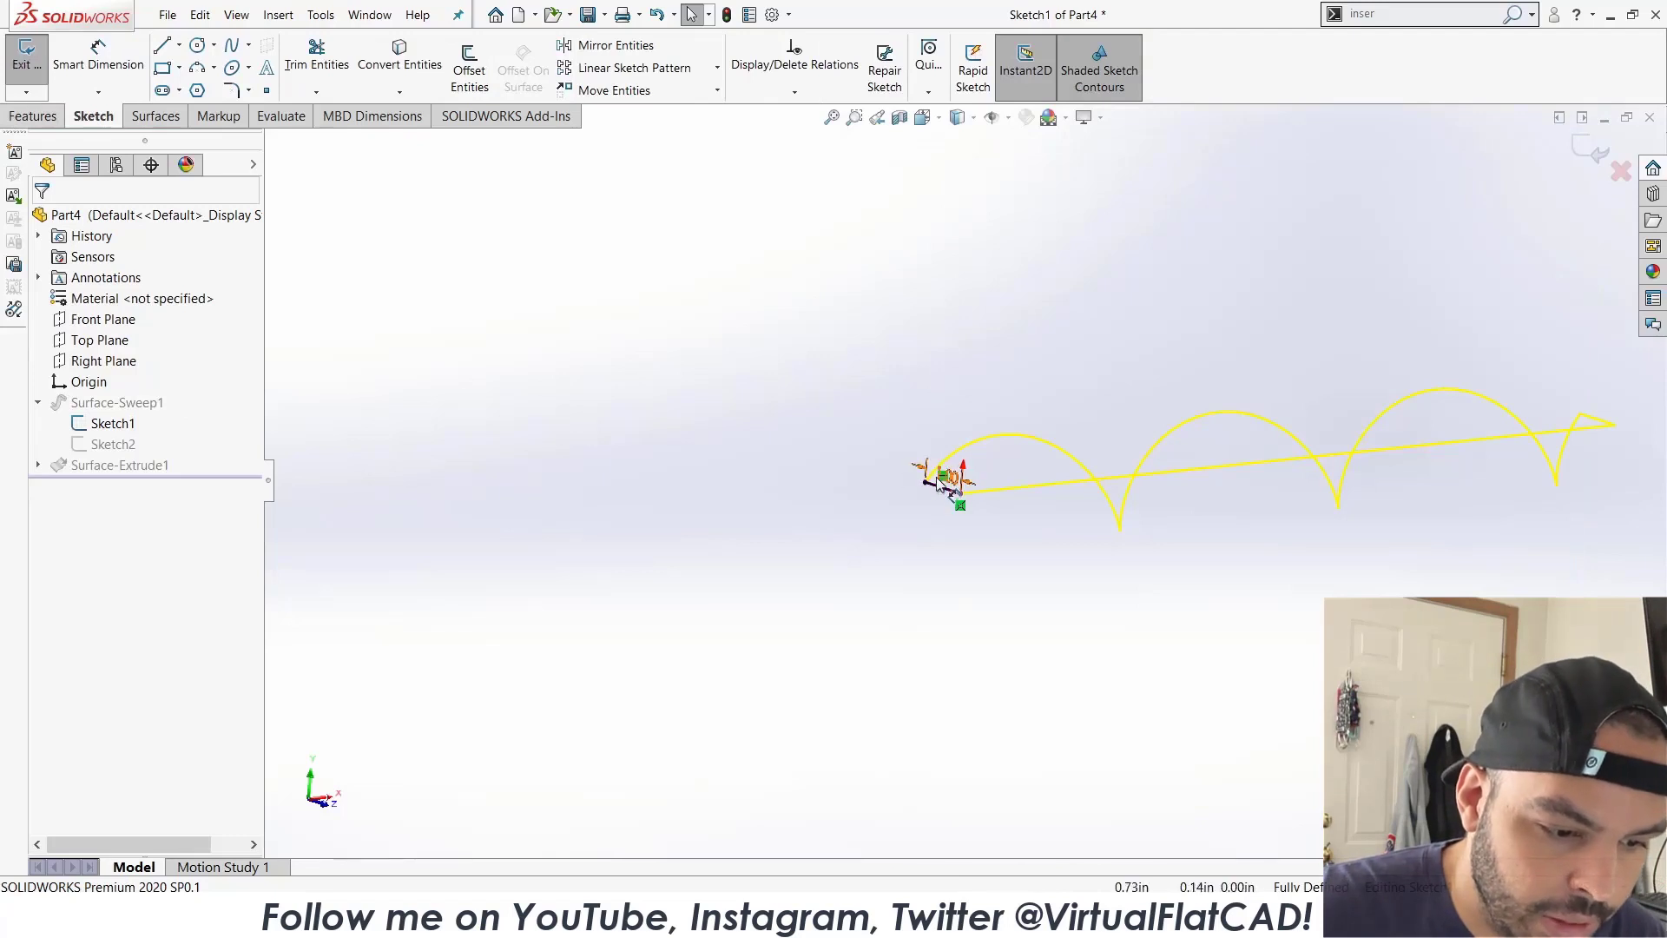
{"action": "scroll", "coordinate": [957, 495], "scroll_direction": "down", "scroll_amount": 3}
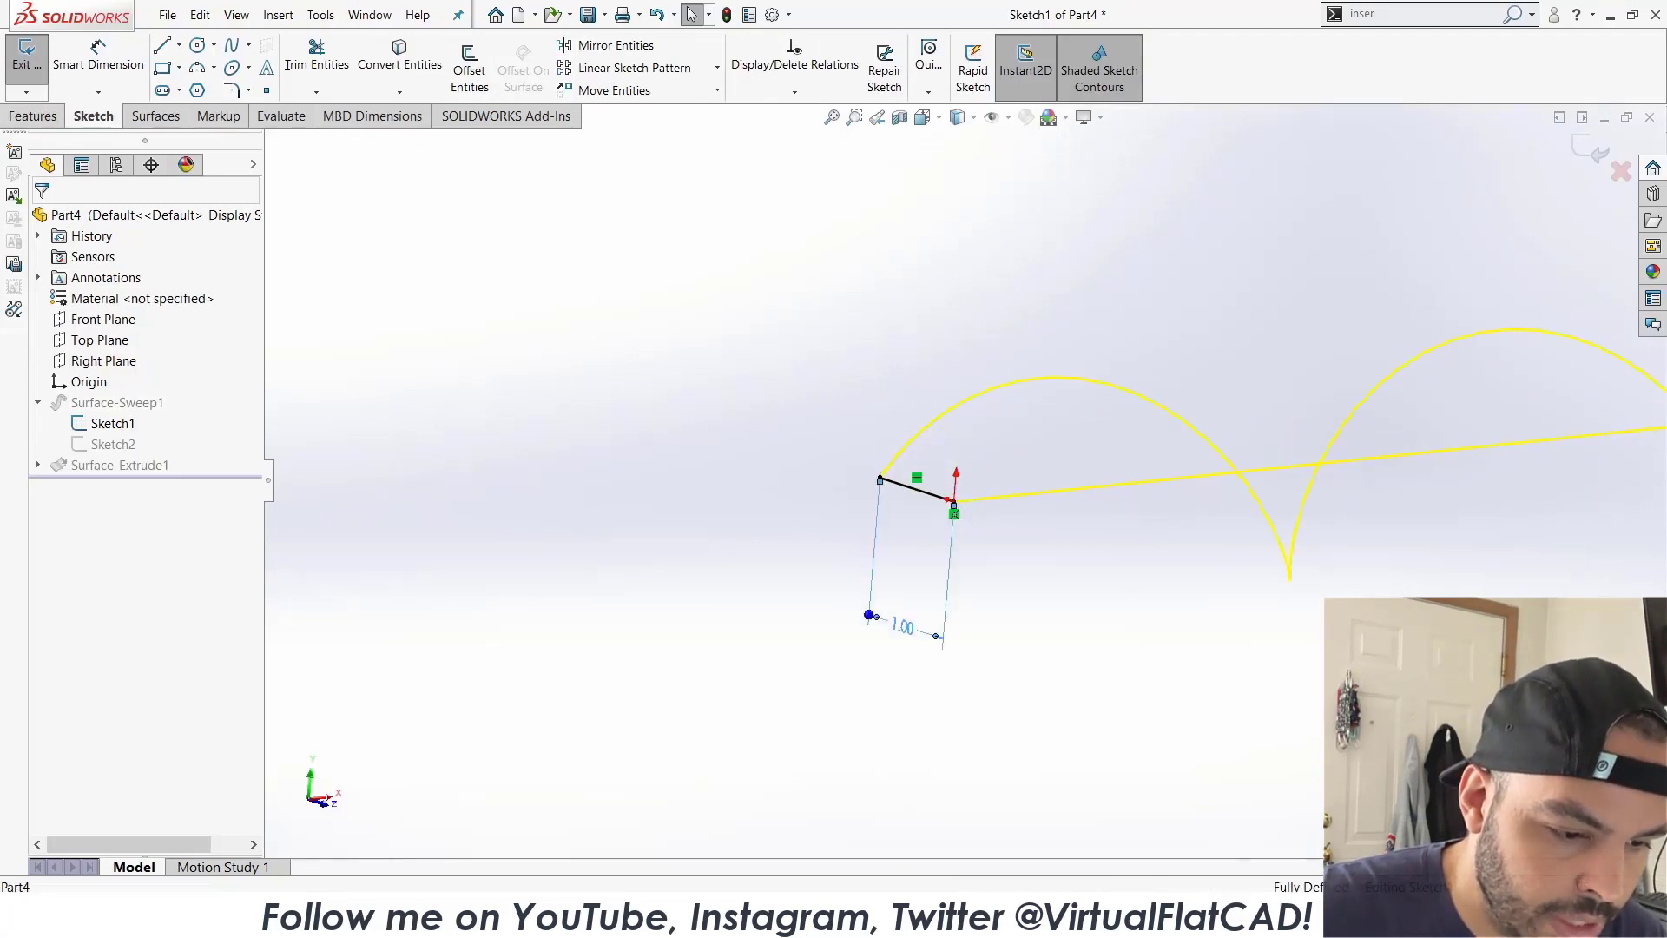
{"action": "left_click", "coordinate": [903, 627]}
{"action": "right_click", "coordinate": [916, 487]}
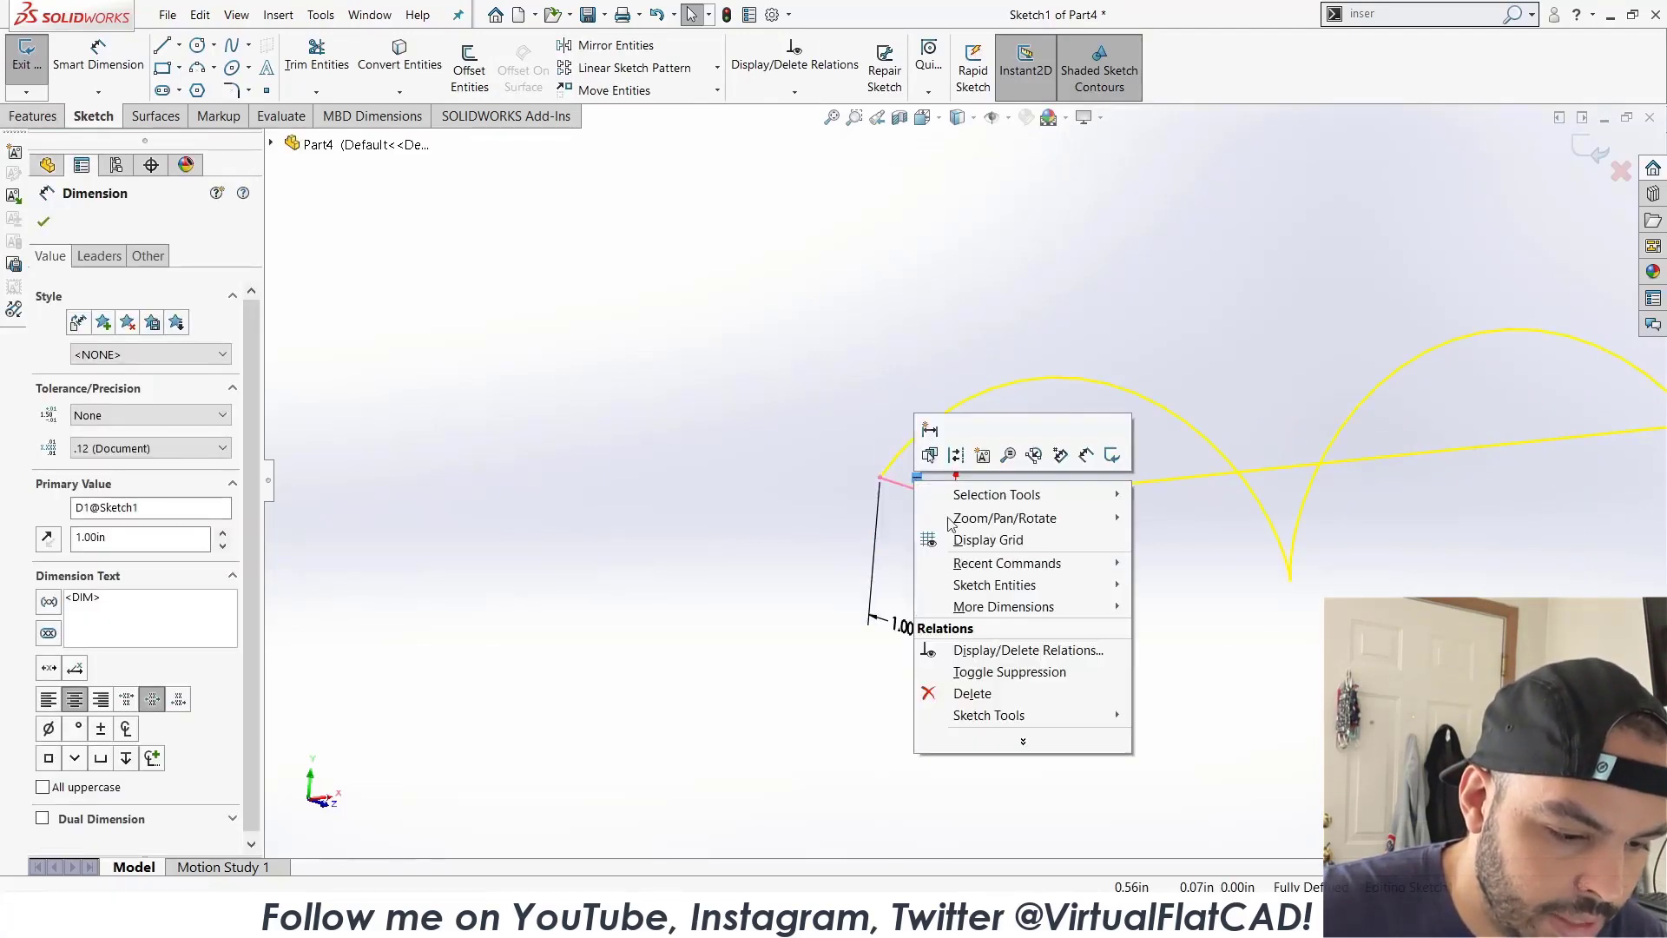
{"action": "left_click", "coordinate": [974, 659]}
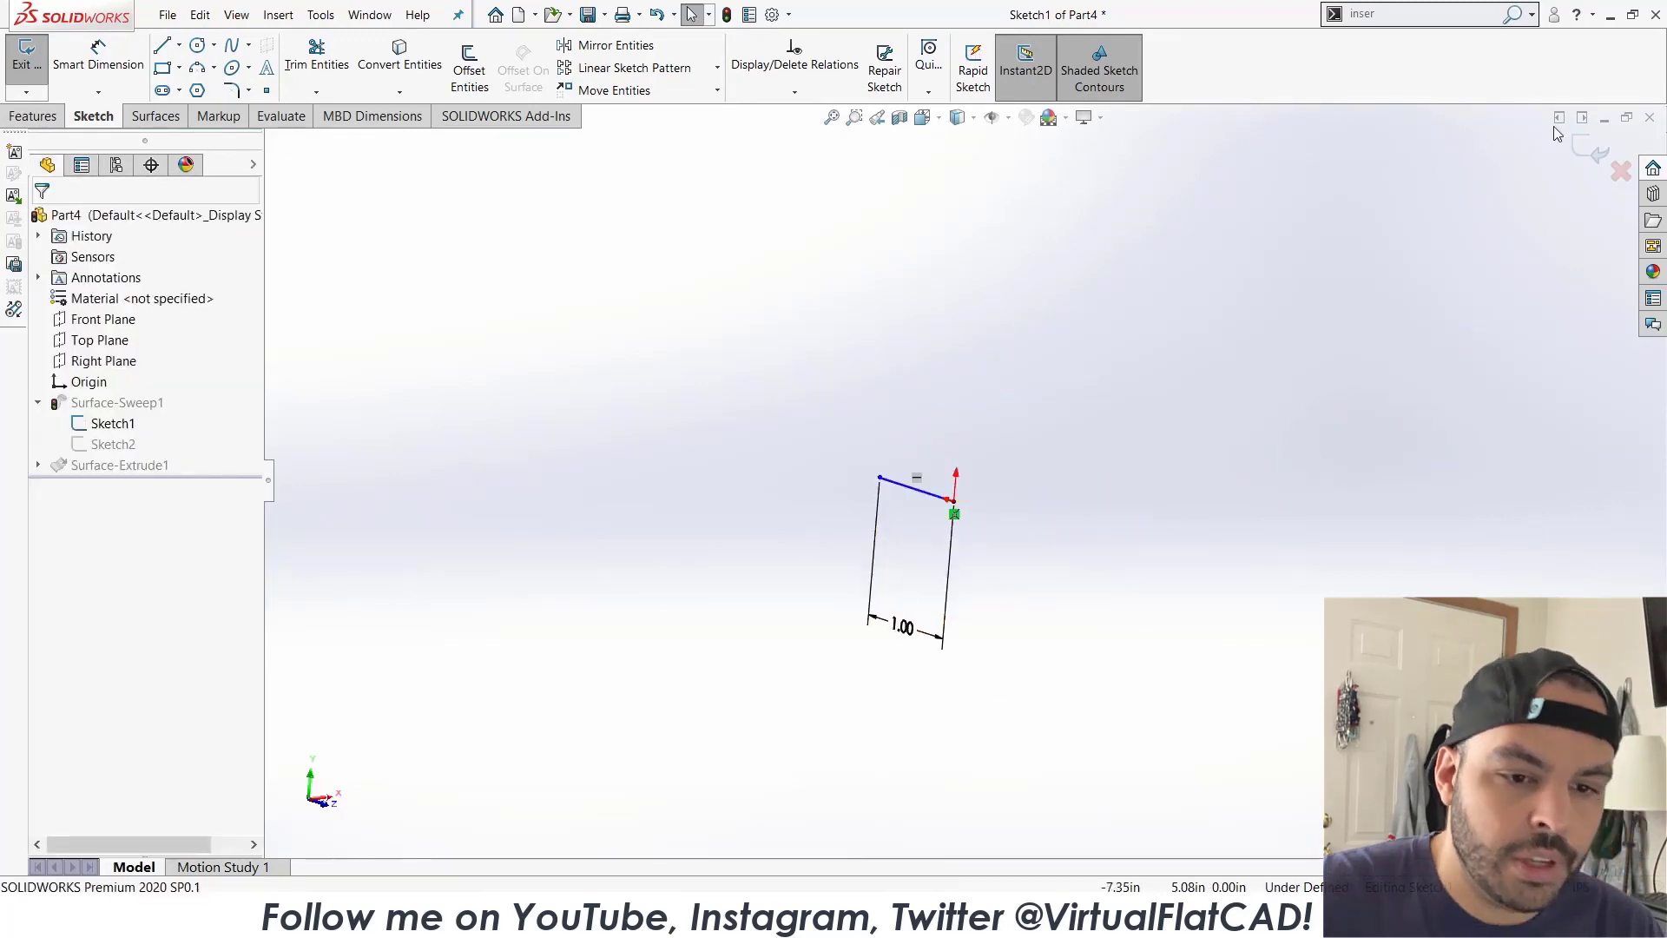
{"action": "left_click", "coordinate": [1582, 157]}
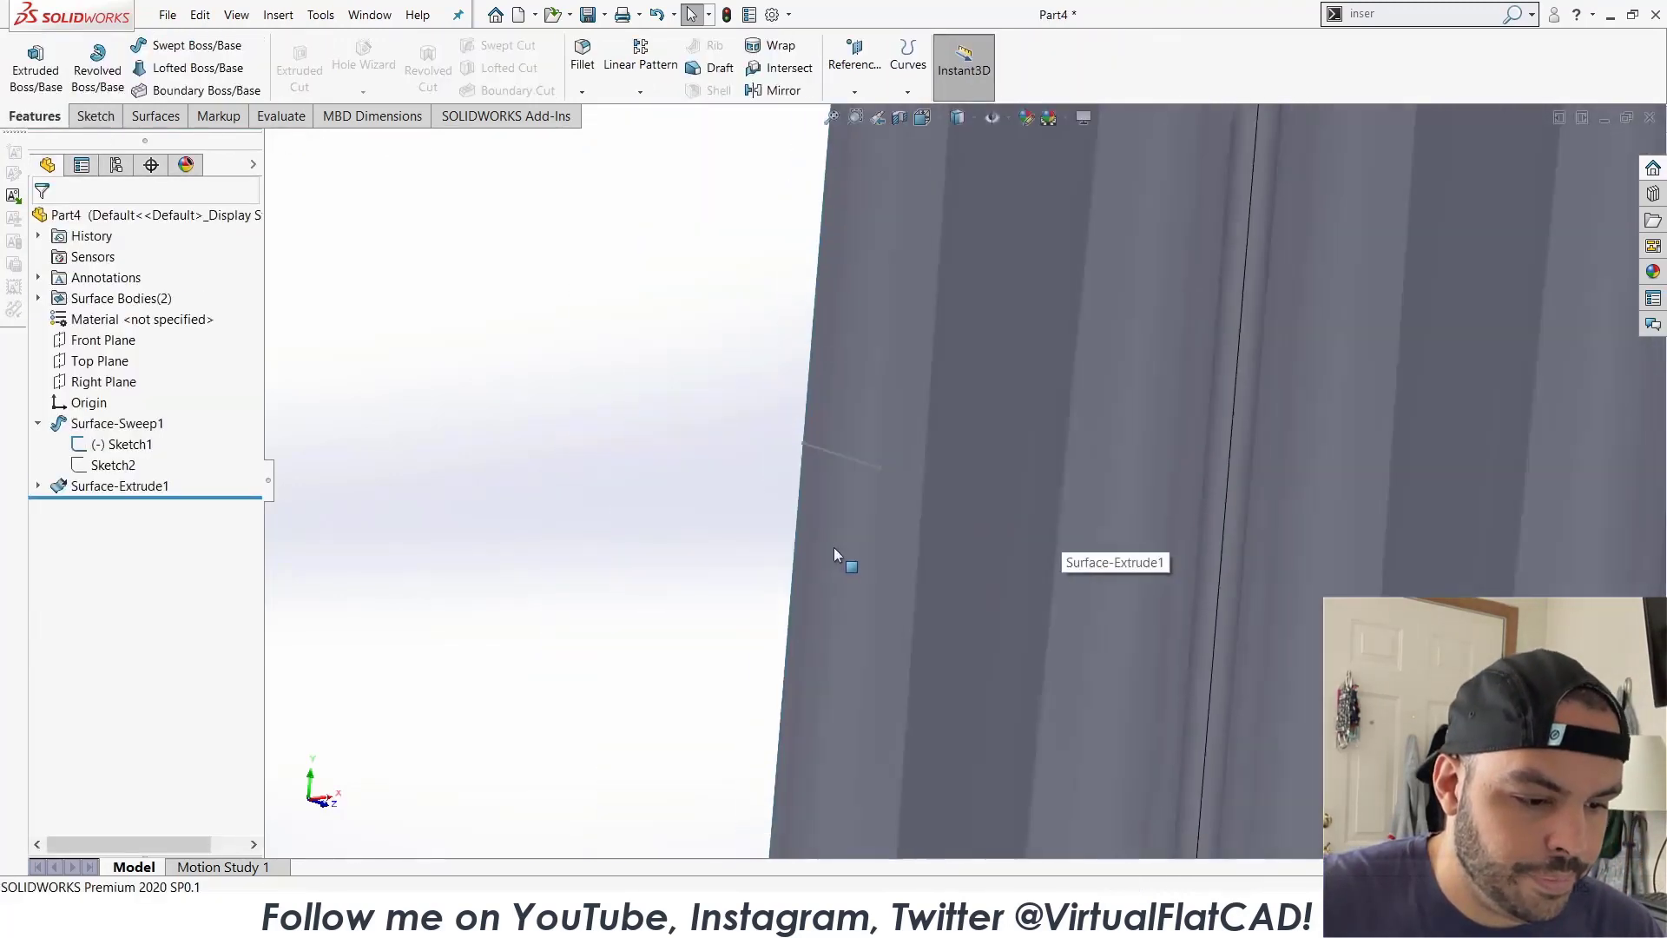
Swing the free end of the profile line to several angles to shift the waves of the extruded surface.
{"action": "left_click", "coordinate": [798, 451]}
{"action": "scroll", "coordinate": [891, 525], "scroll_direction": "up", "scroll_amount": 5}
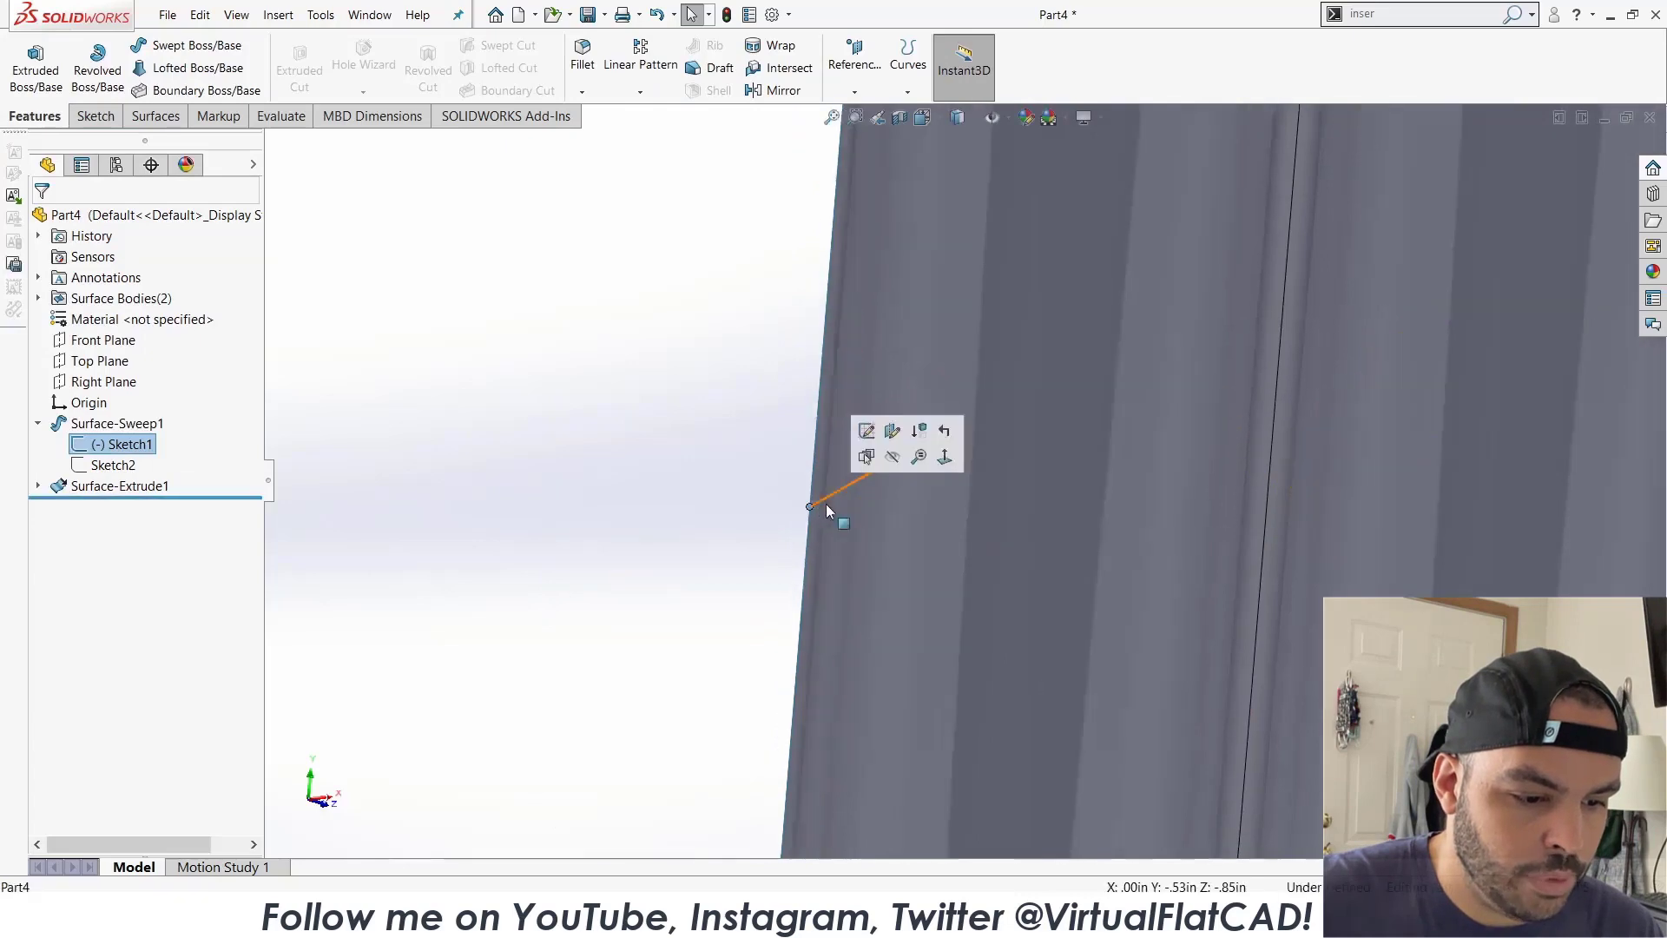
{"action": "middle_click_drag", "start_coordinate": [891, 520], "coordinate": [858, 512]}
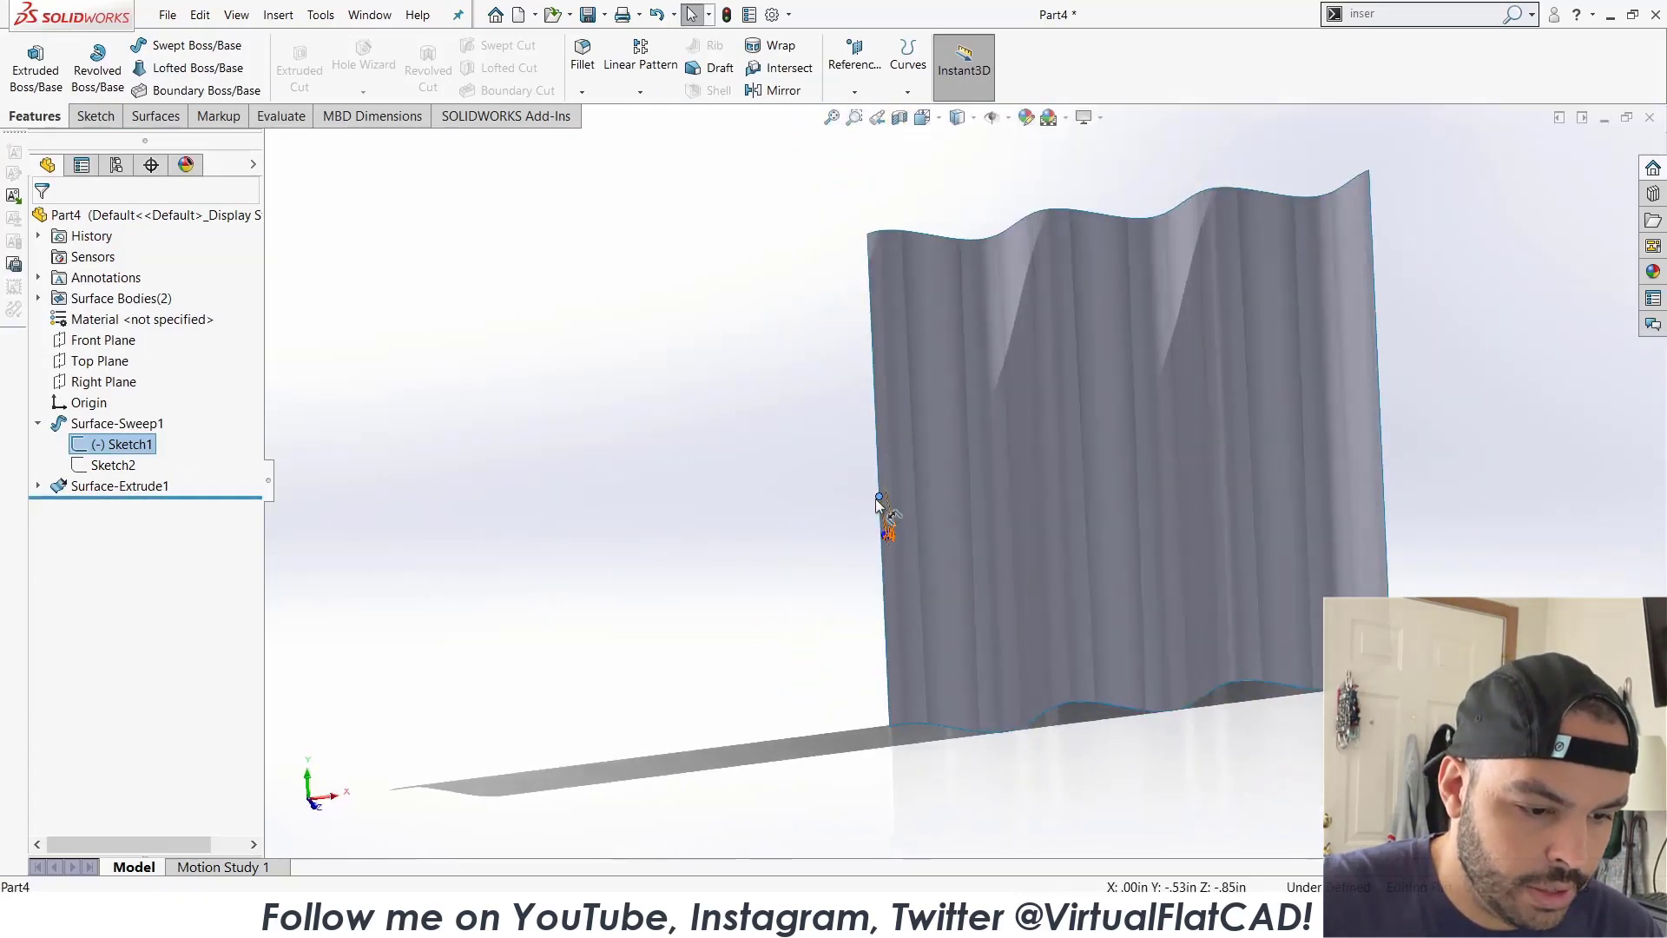
{"action": "left_click", "coordinate": [903, 514]}
{"action": "scroll", "coordinate": [899, 516], "scroll_direction": "down", "scroll_amount": 5}
{"action": "left_click", "coordinate": [853, 488]}
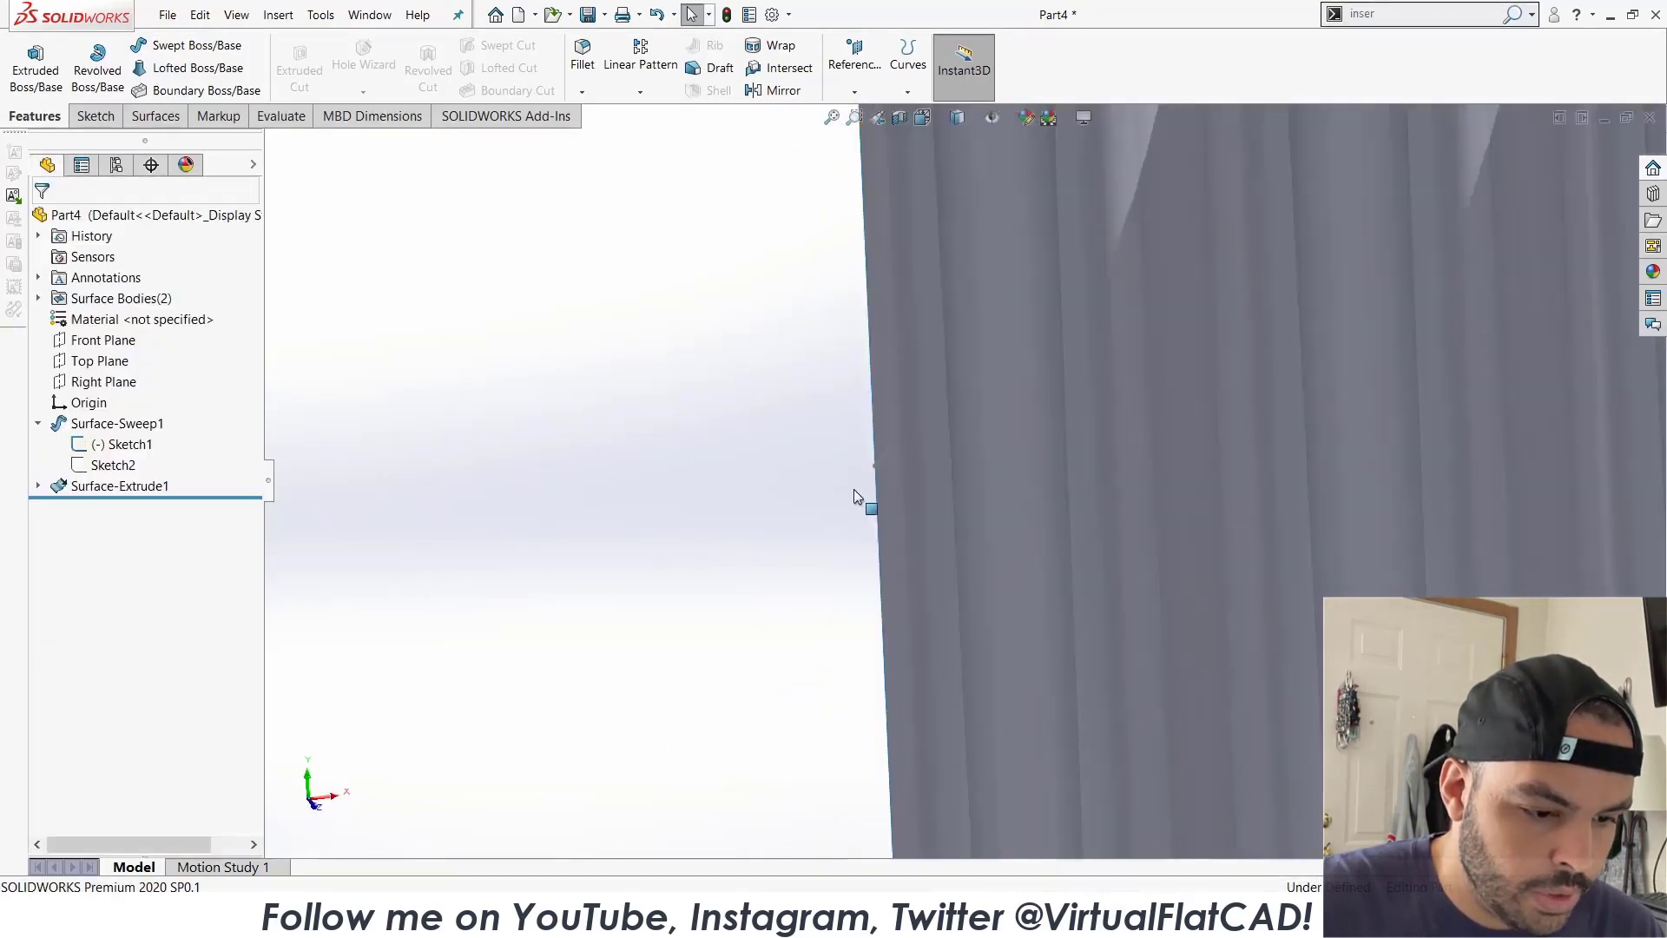
{"action": "mouse_move", "coordinate": [875, 465]}
{"action": "left_mouse_down"}
{"action": "mouse_move", "coordinate": [881, 392]}
{"action": "mouse_move", "coordinate": [907, 384]}
{"action": "left_mouse_up"}
{"action": "scroll", "coordinate": [1018, 441], "scroll_direction": "up", "scroll_amount": 1}
{"action": "scroll", "coordinate": [1018, 440], "scroll_direction": "up", "scroll_amount": 3}
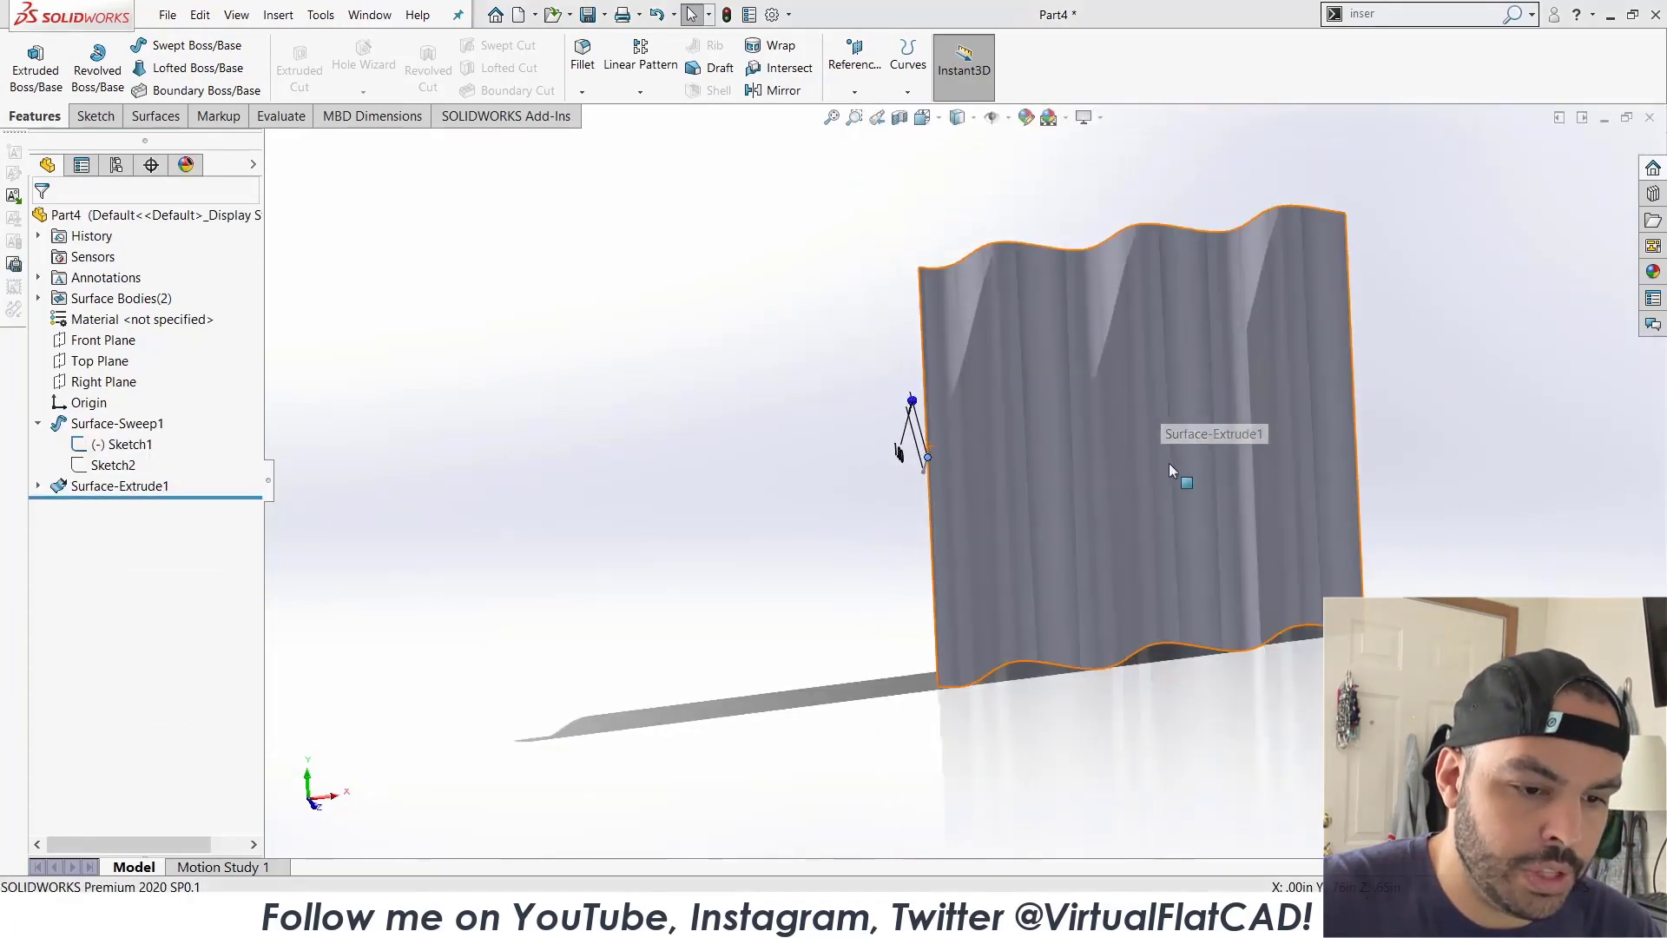
{"action": "left_click", "coordinate": [782, 647]}
{"action": "scroll", "coordinate": [960, 468], "scroll_direction": "up", "scroll_amount": 1}
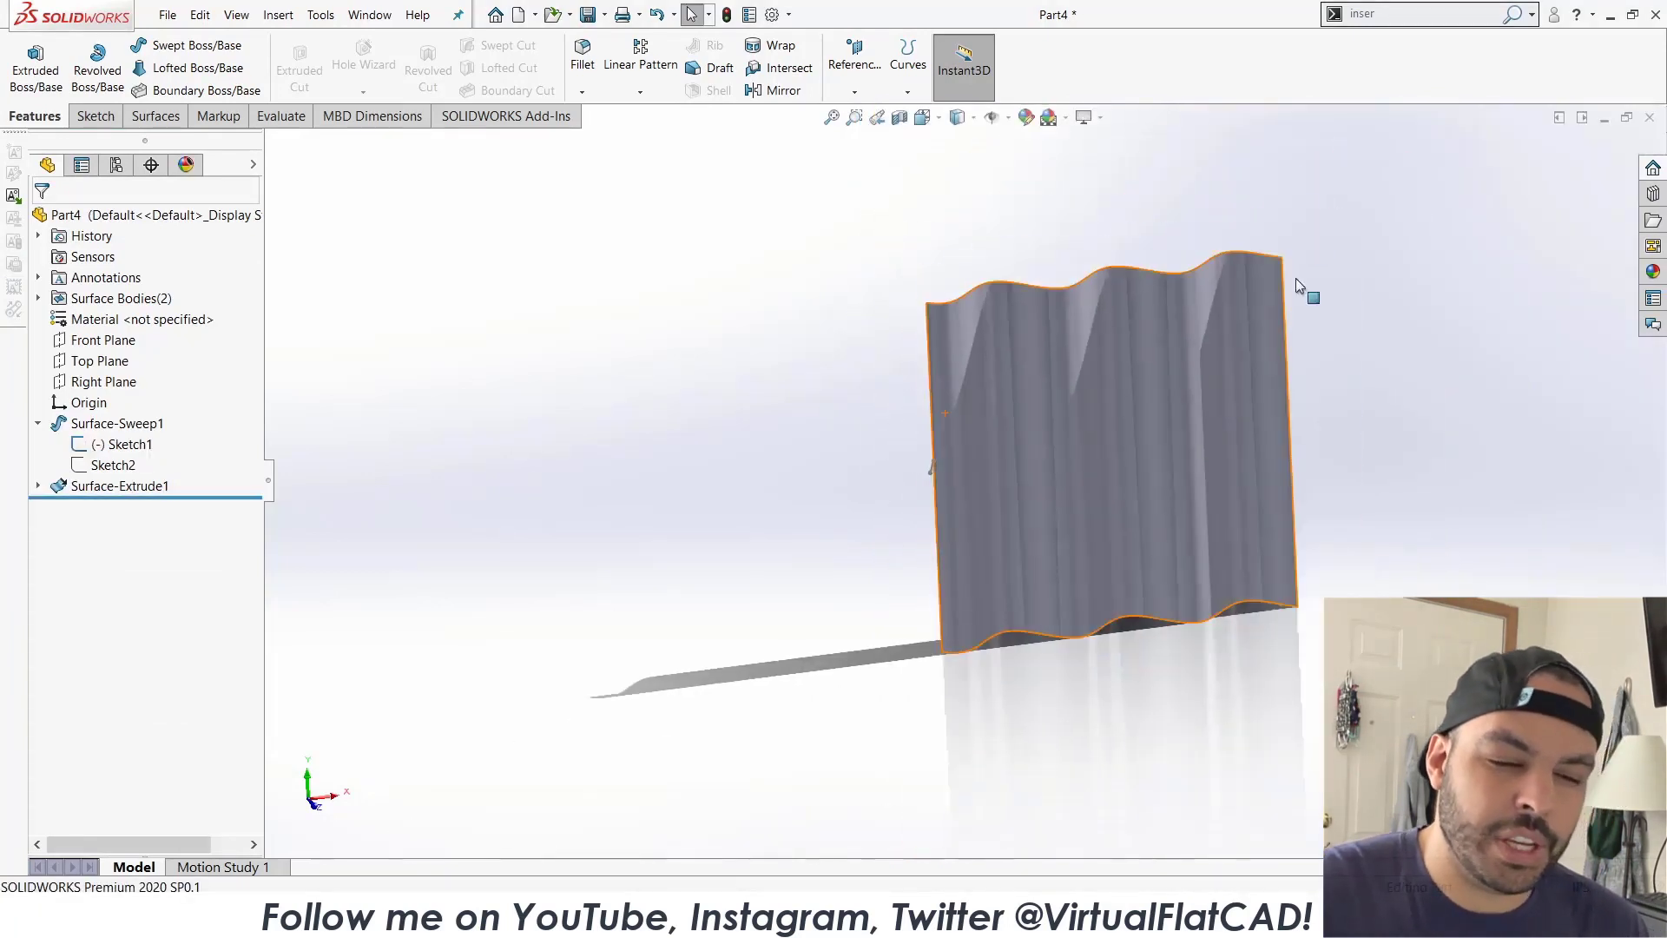
{"action": "scroll", "coordinate": [1305, 362], "scroll_direction": "down", "scroll_amount": 2}
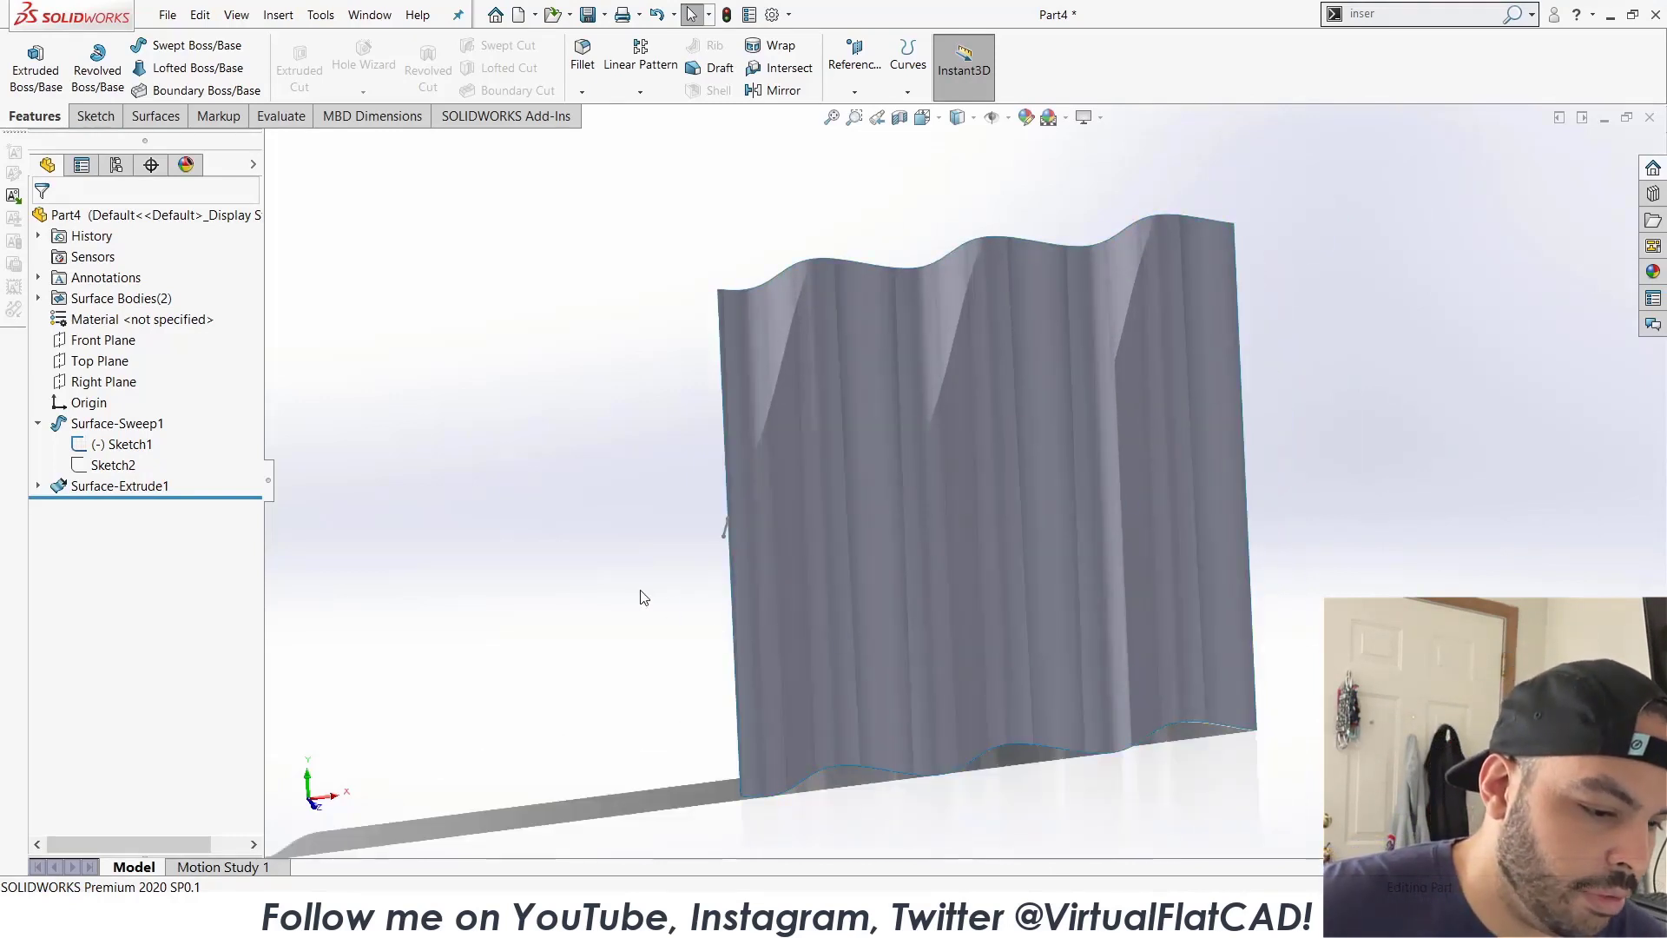
Edit Sketch1 again, unsuppress the profile line's horizontal relation and leave the sketch.
{"action": "left_click", "coordinate": [124, 452]}
{"action": "left_click", "coordinate": [165, 415]}
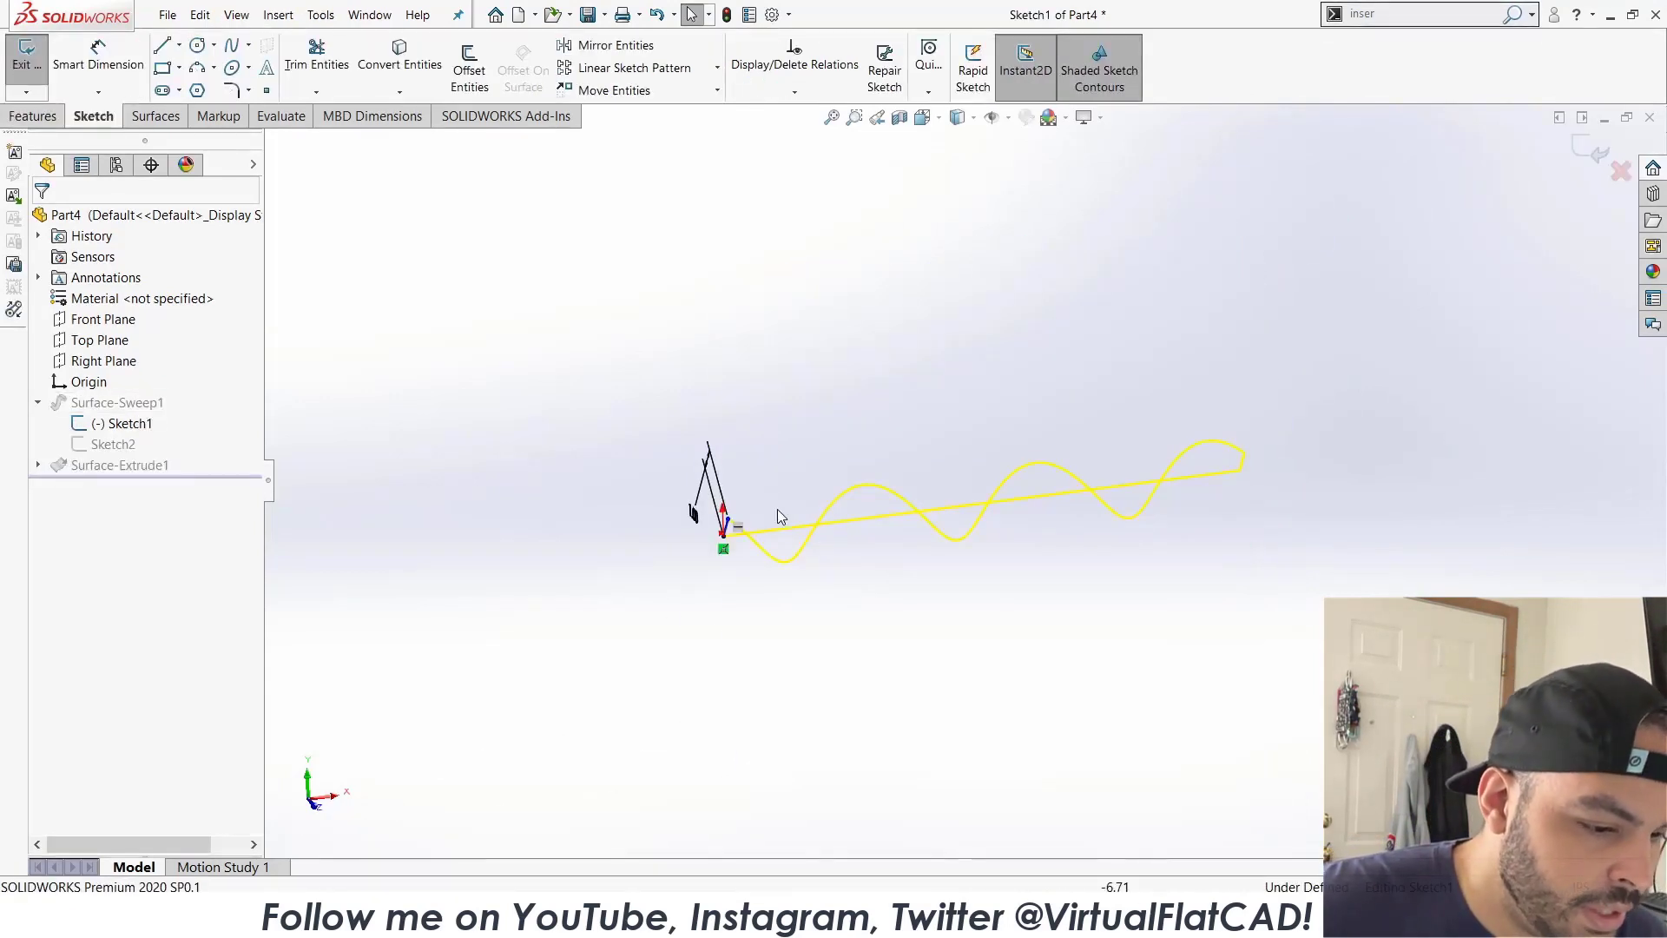
{"action": "right_click", "coordinate": [740, 531]}
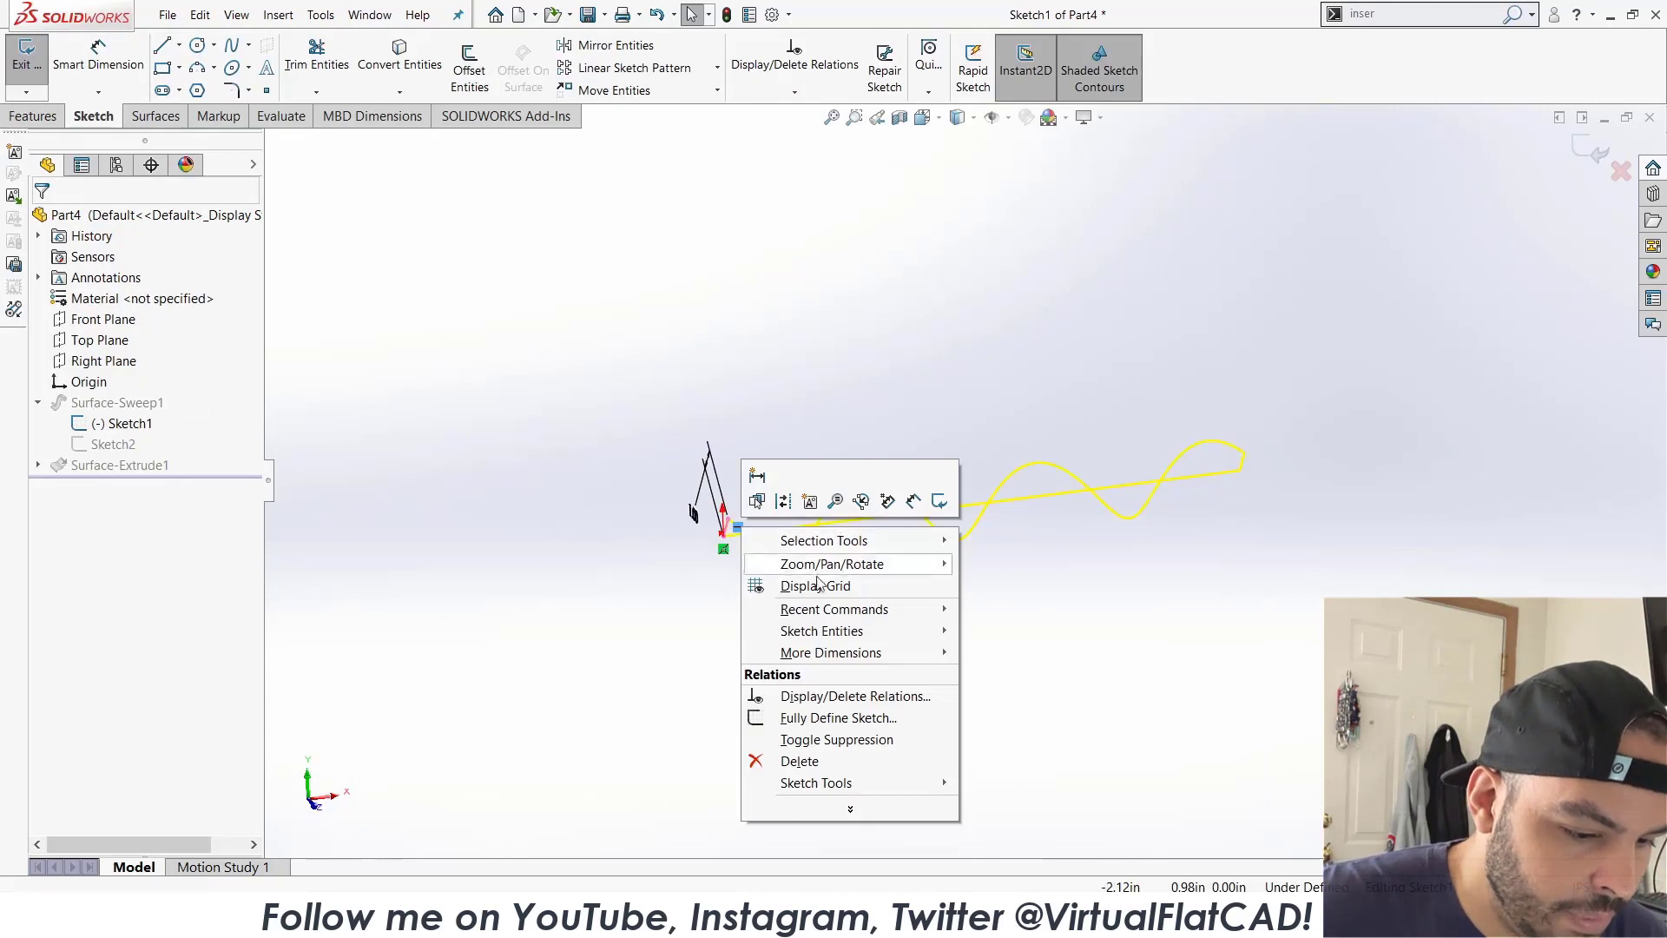
{"action": "left_click", "coordinate": [836, 739]}
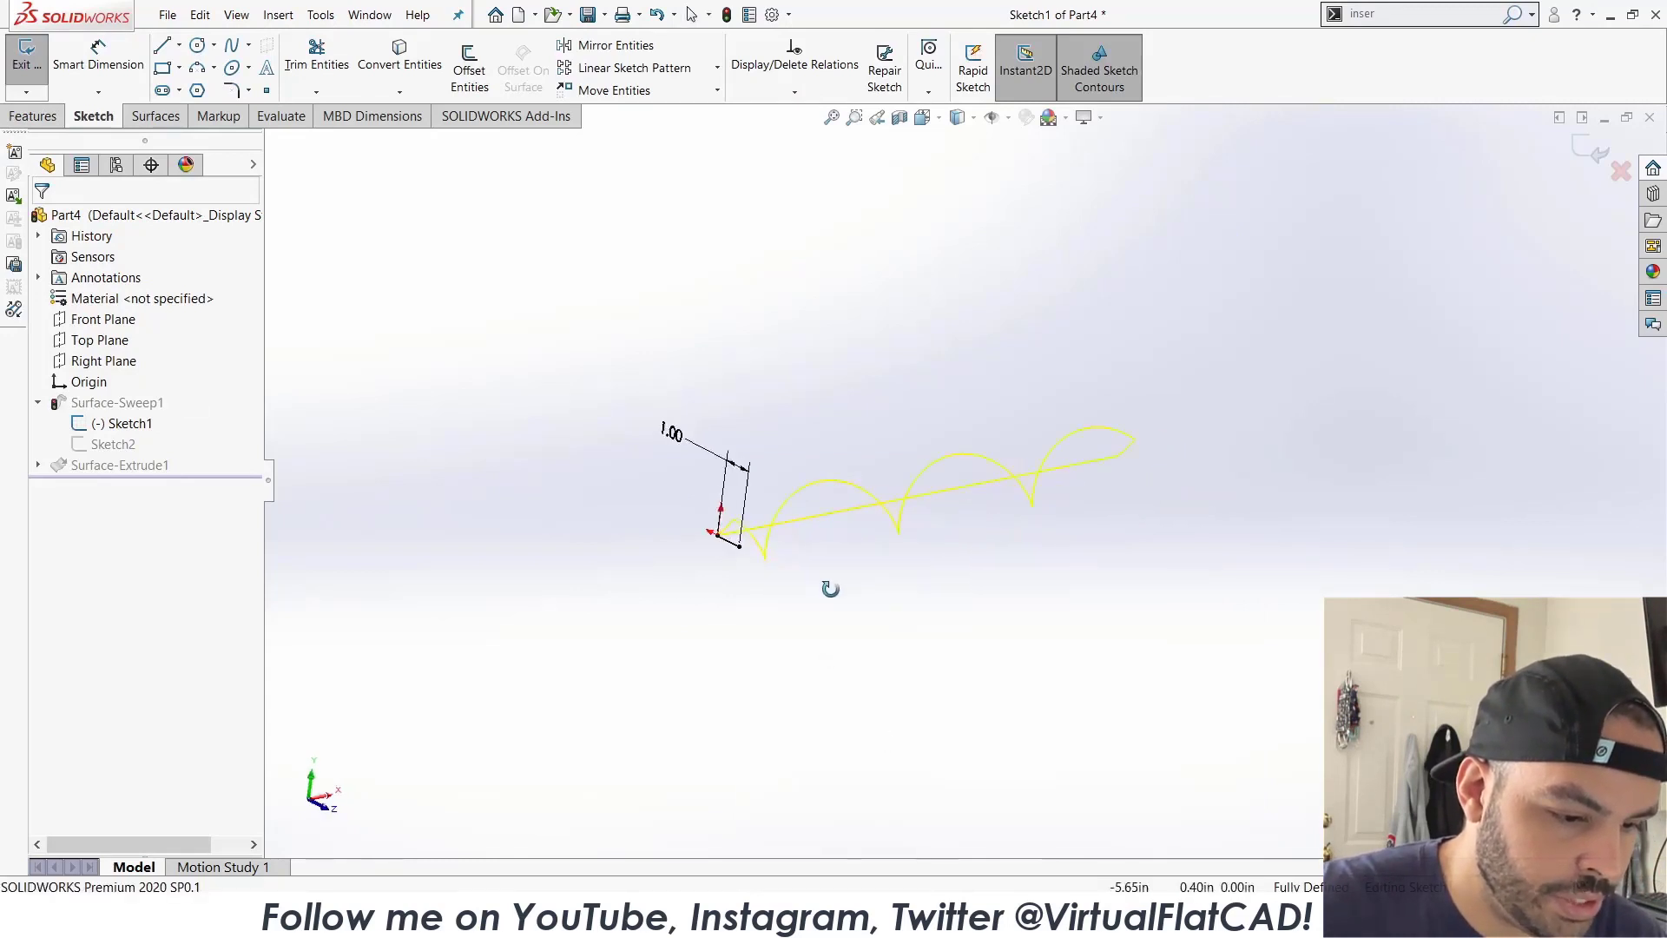
{"action": "left_click", "coordinate": [1620, 170]}
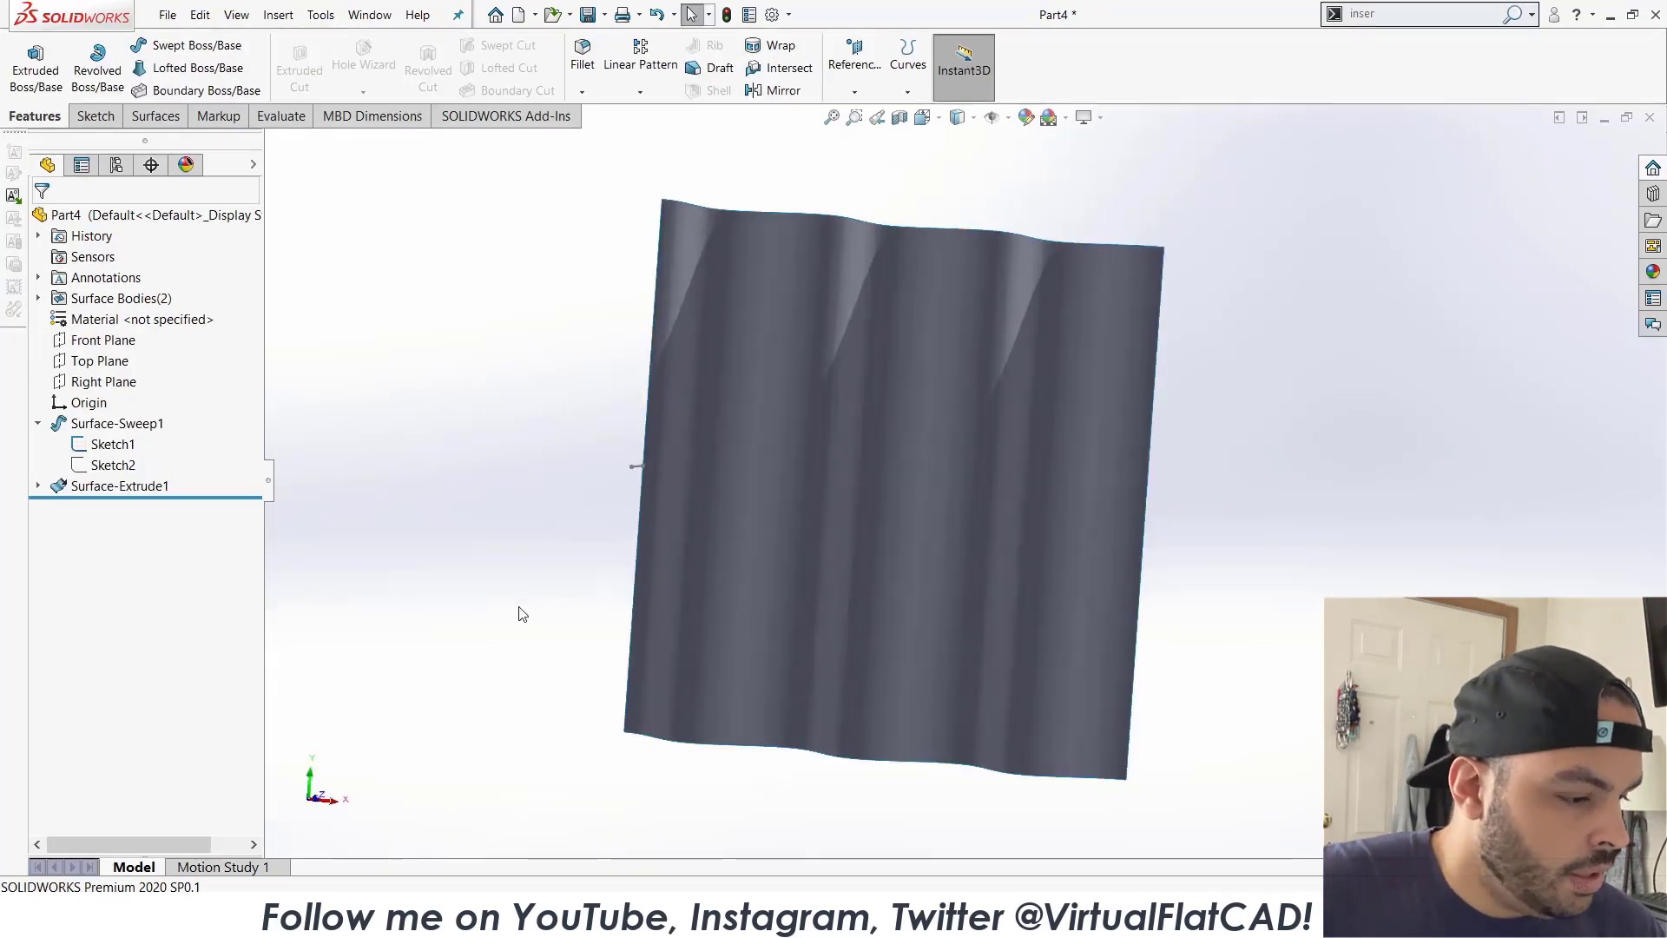
Hide Sketch1 and fit the corrugated surface to the view.
{"action": "left_click", "coordinate": [112, 444]}
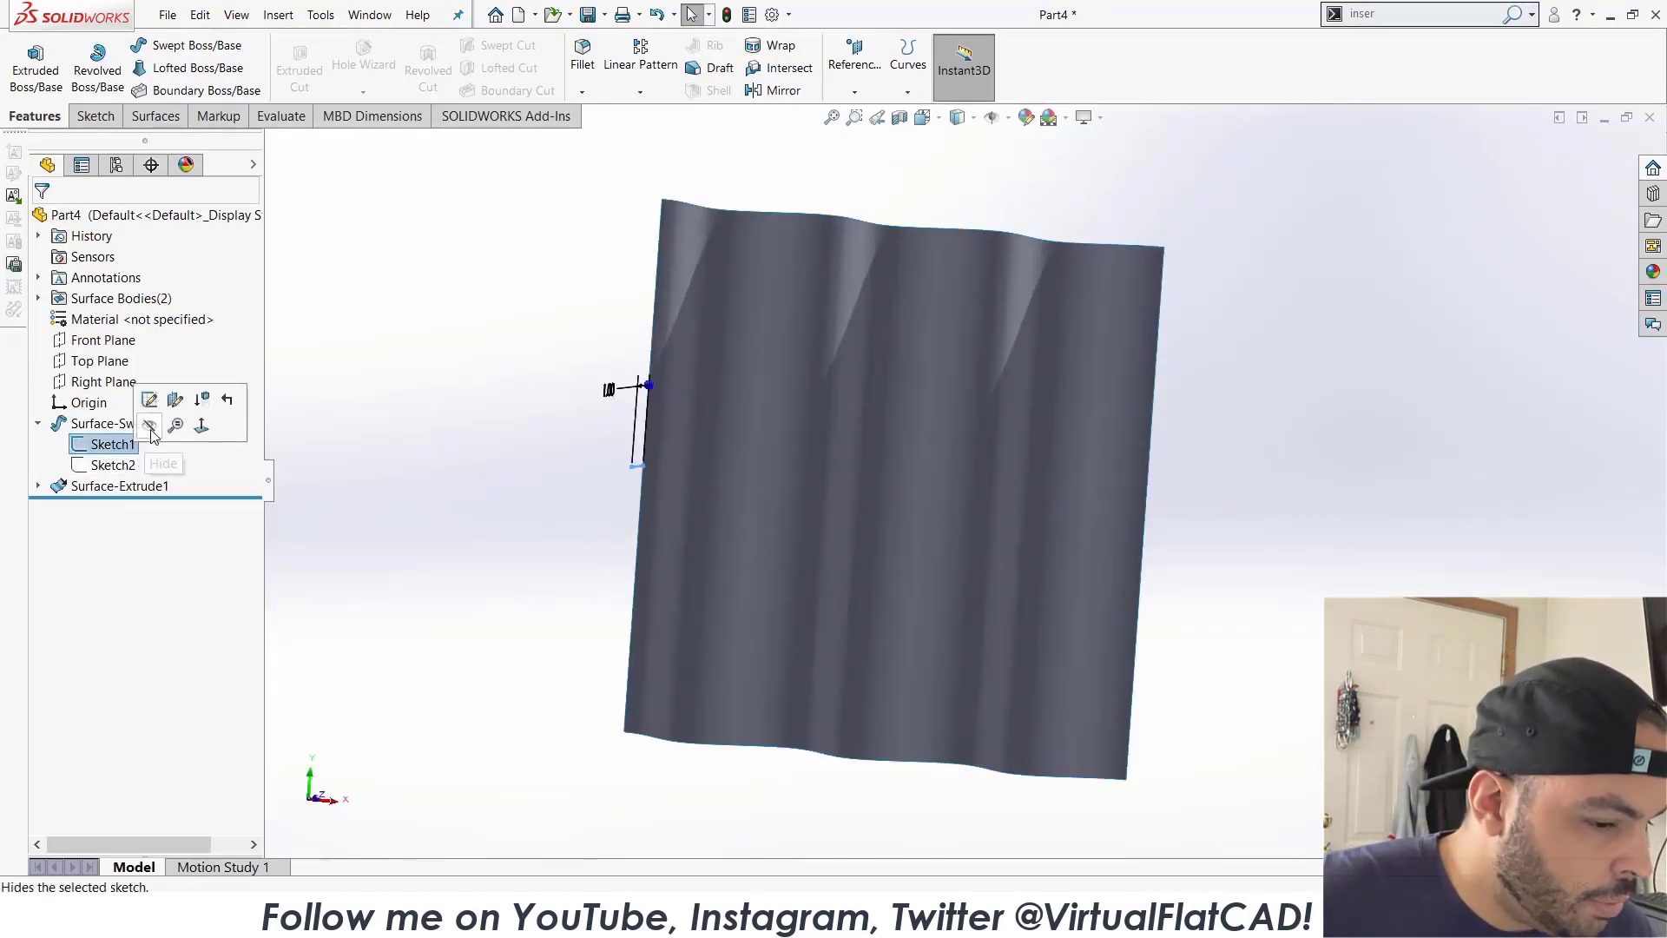
{"action": "left_click", "coordinate": [508, 476]}
{"action": "key", "text": "f"}
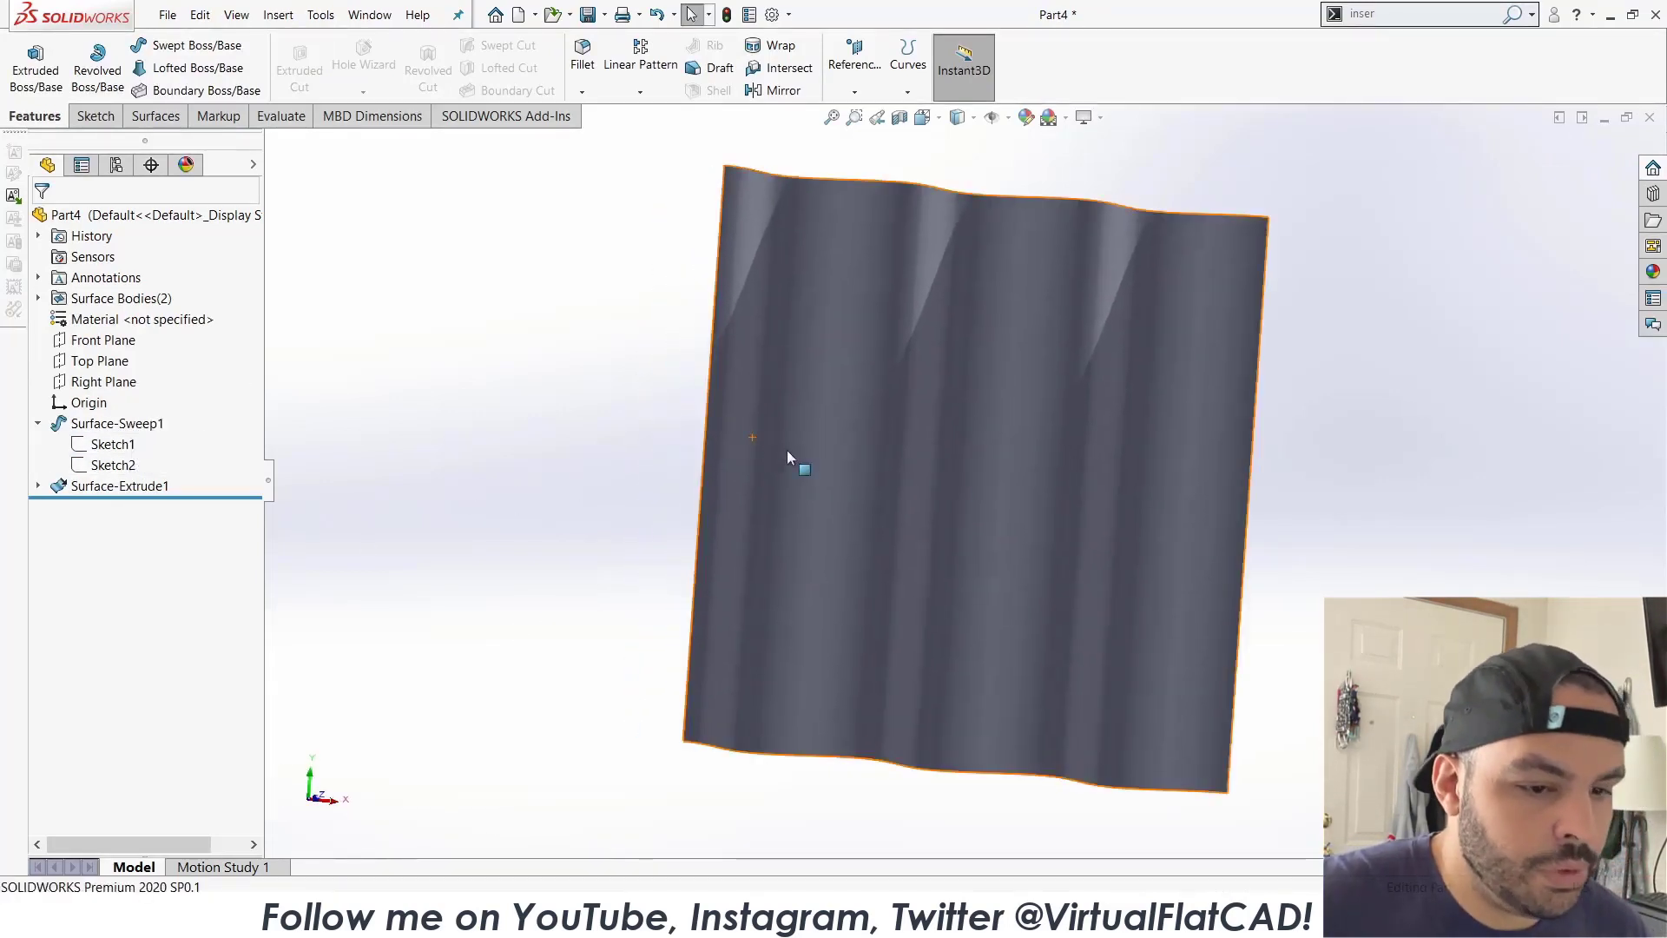
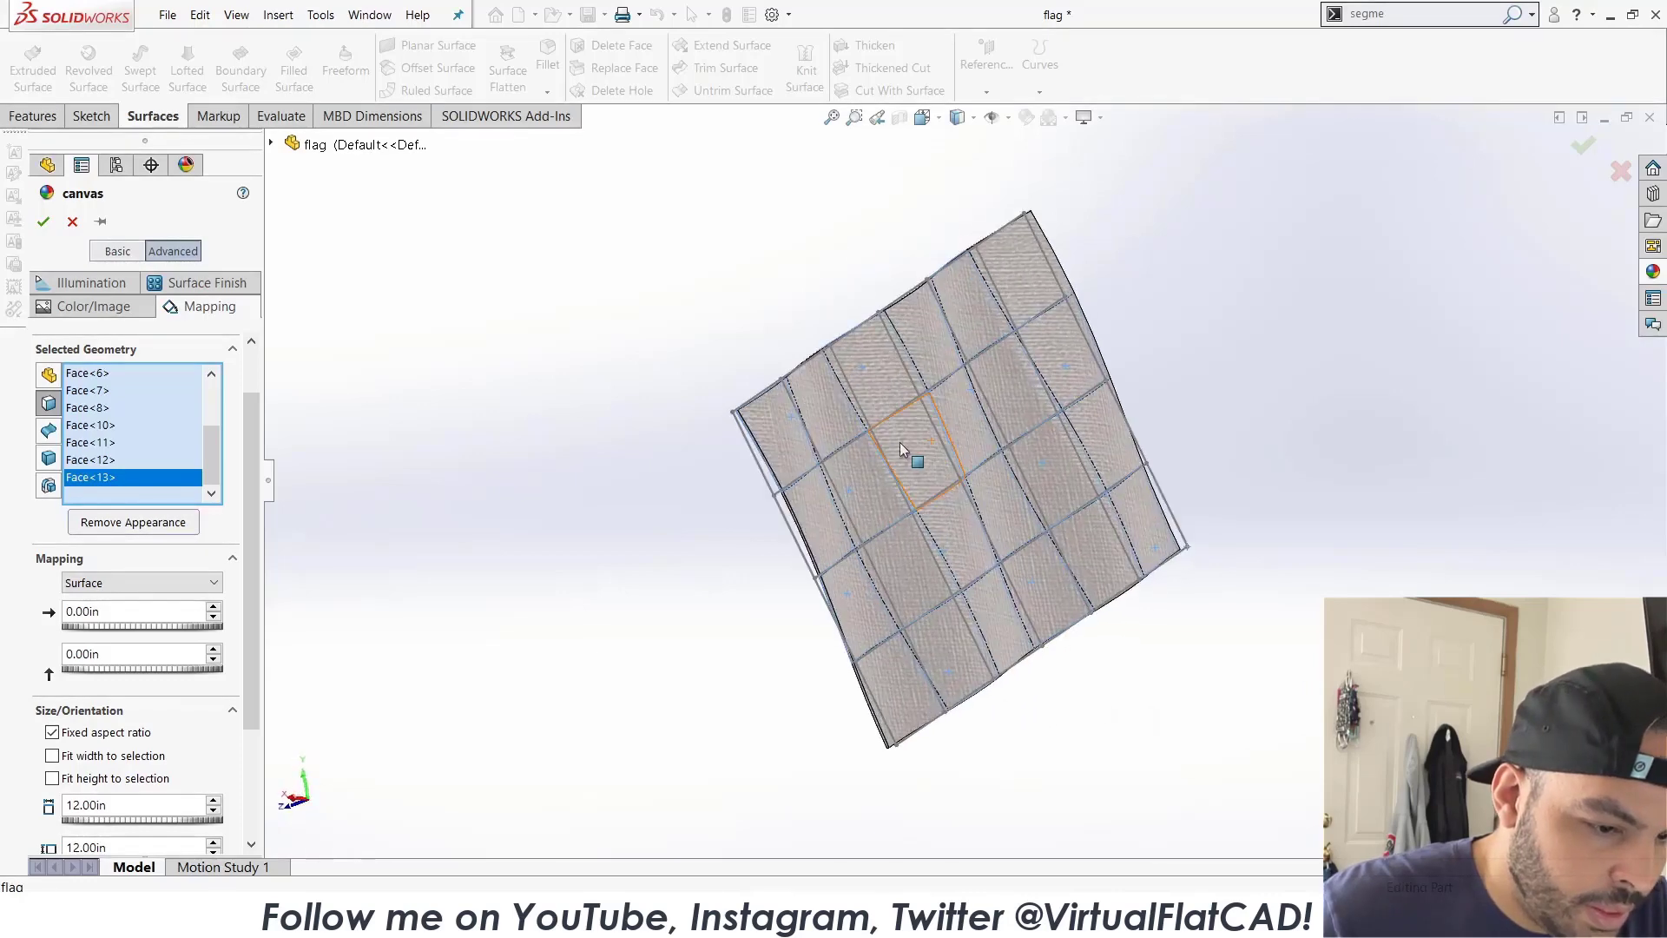
Add the remaining alternate squares of the flag's checkered face to the black canvas appearance's selected geometry.
{"action": "left_click", "coordinate": [862, 597]}
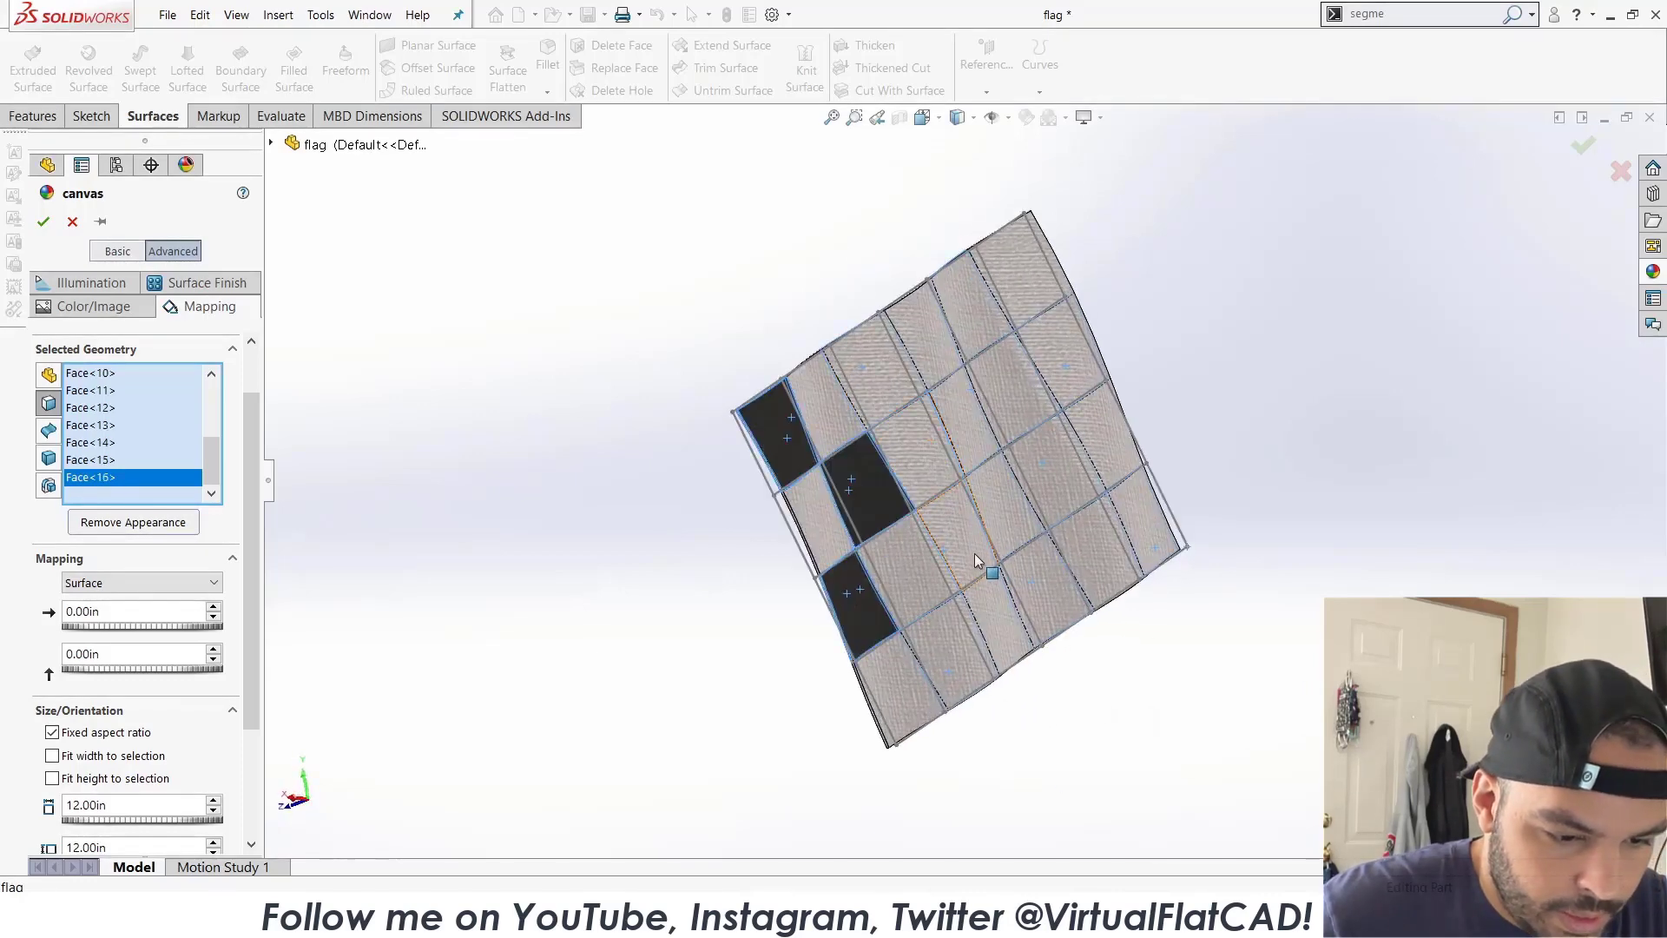
{"action": "left_click", "coordinate": [968, 548]}
{"action": "left_click", "coordinate": [957, 642]}
{"action": "left_click", "coordinate": [912, 389]}
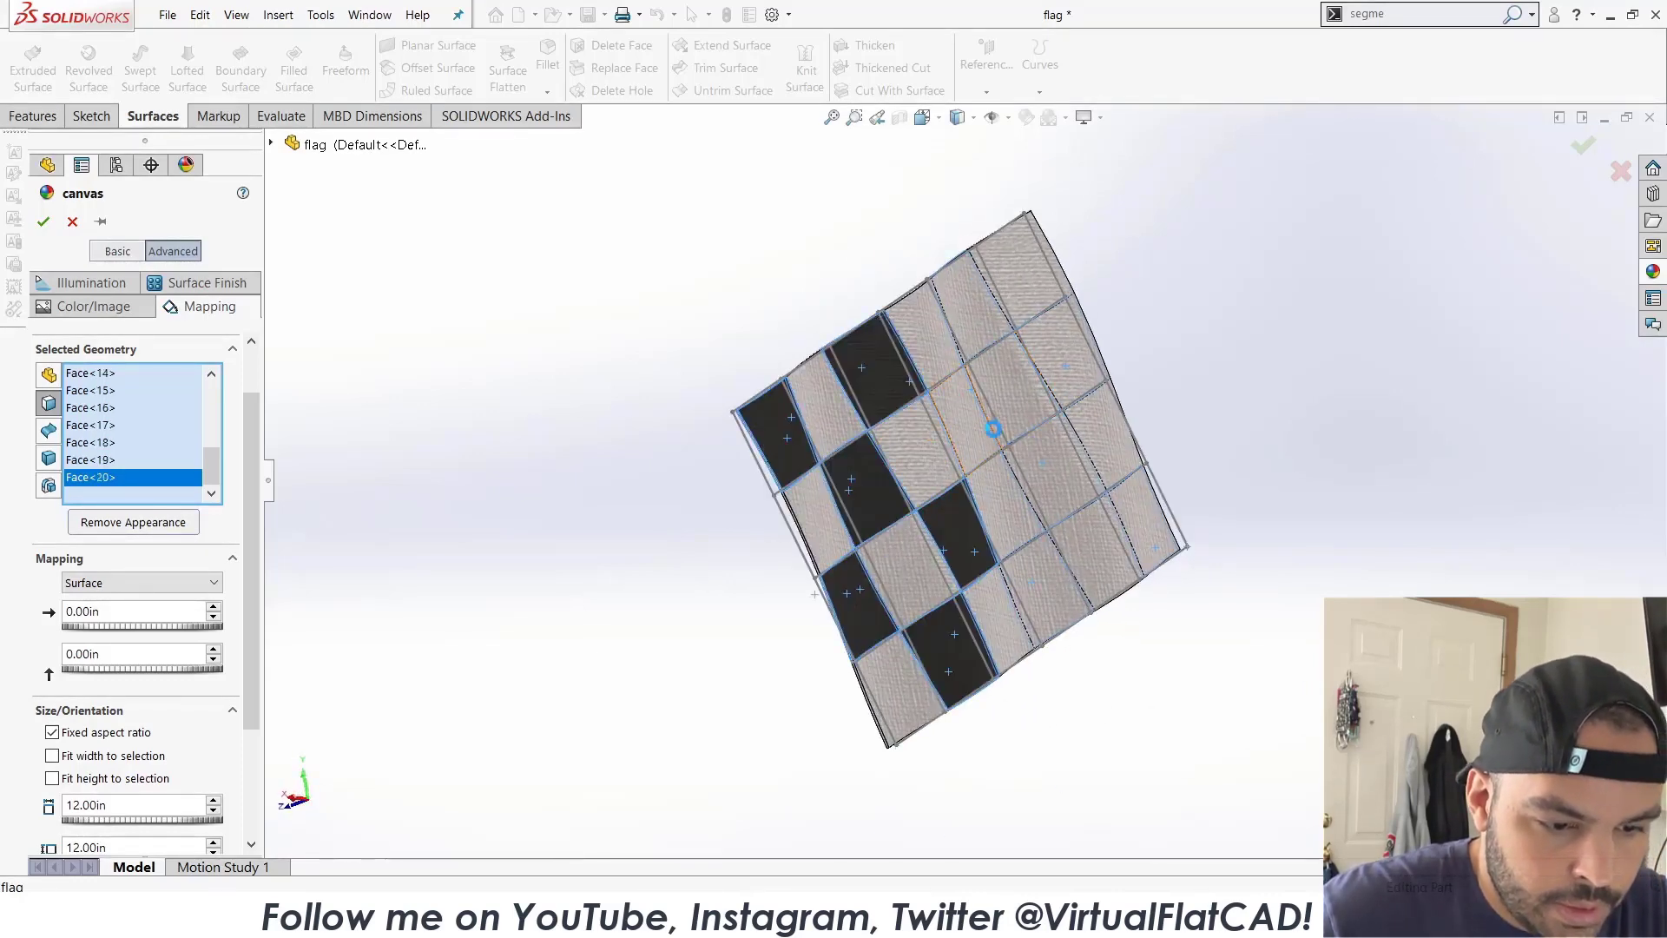
{"action": "left_click", "coordinate": [990, 428]}
{"action": "left_click", "coordinate": [1071, 477]}
{"action": "left_click", "coordinate": [987, 316]}
{"action": "left_click", "coordinate": [1109, 551]}
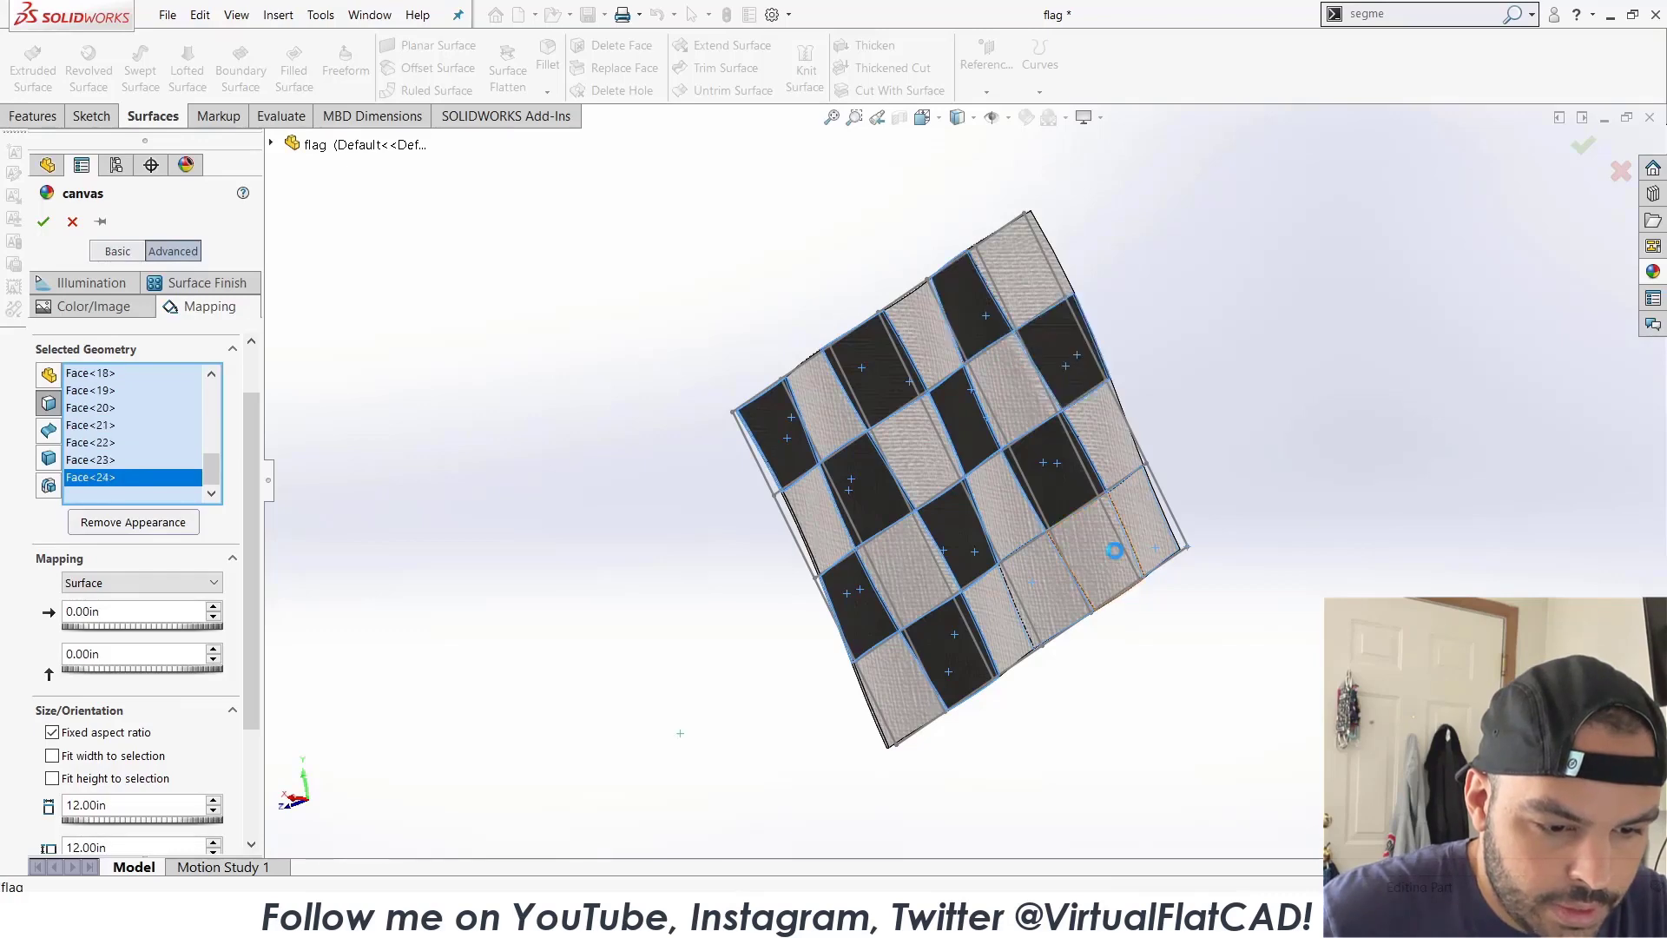
{"action": "middle_click_drag", "start_coordinate": [1108, 551], "coordinate": [973, 440]}
{"action": "left_click", "coordinate": [1085, 577]}
{"action": "left_click", "coordinate": [1062, 613]}
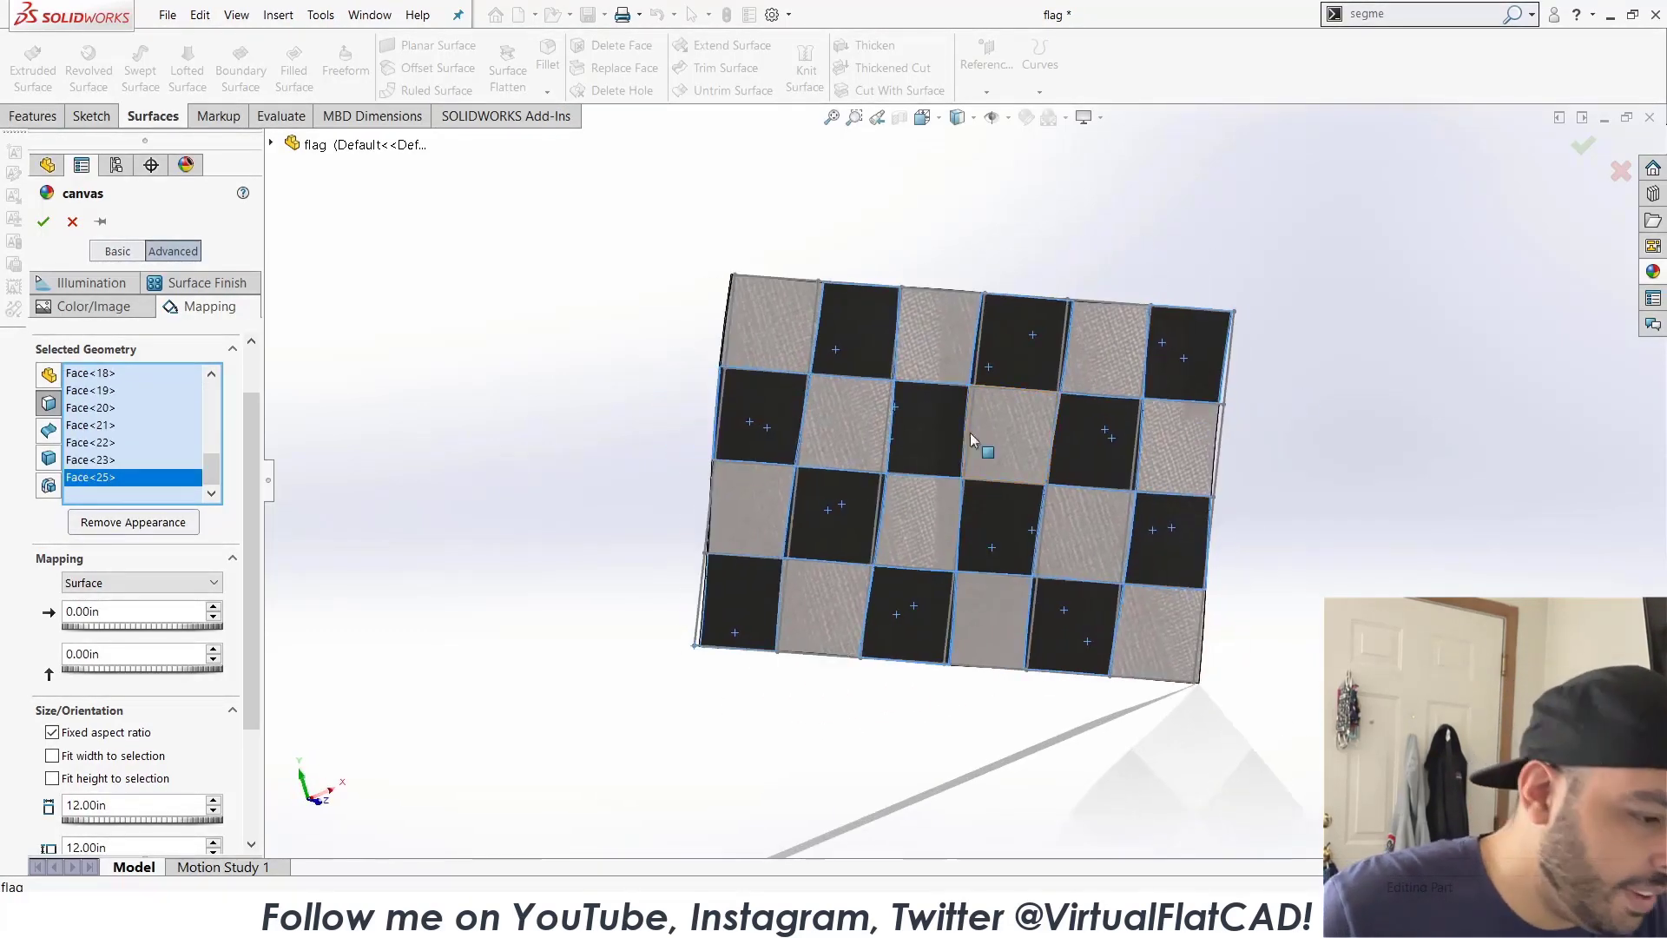
Accept the black canvas appearance, and switch the light canvas appearance's mapping to Surface.
{"action": "left_click", "coordinate": [39, 221]}
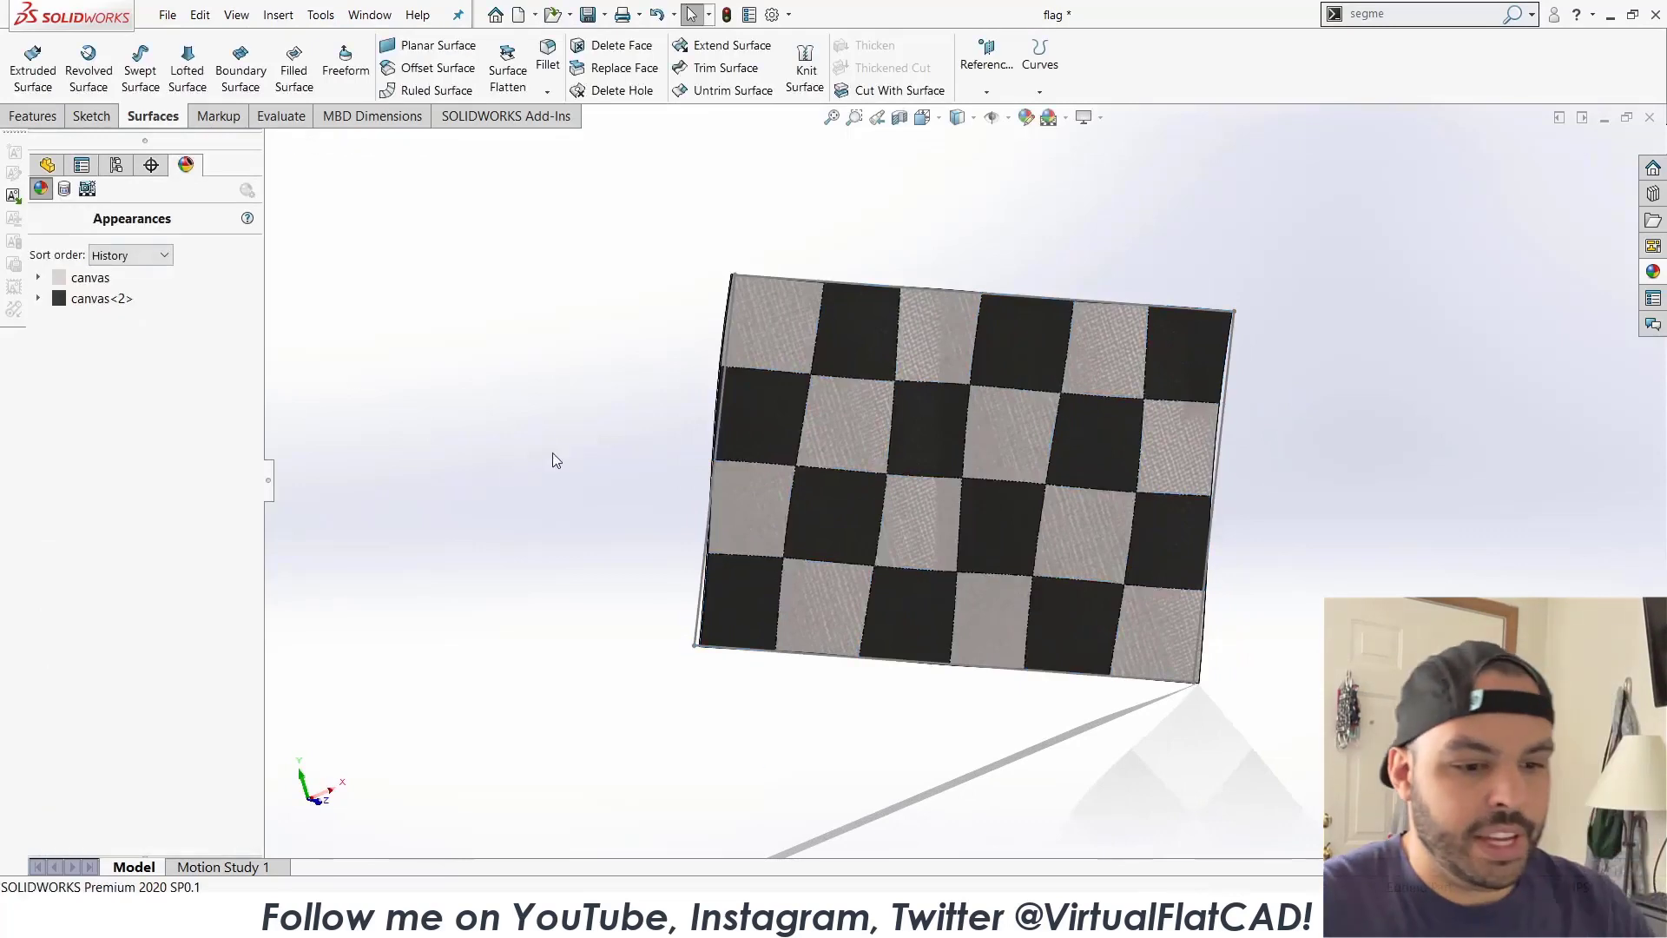
{"action": "mouse_move", "coordinate": [554, 457]}
{"action": "middle_mouse_down"}
{"action": "mouse_move", "coordinate": [440, 282]}
{"action": "mouse_move", "coordinate": [561, 442]}
{"action": "middle_mouse_up"}
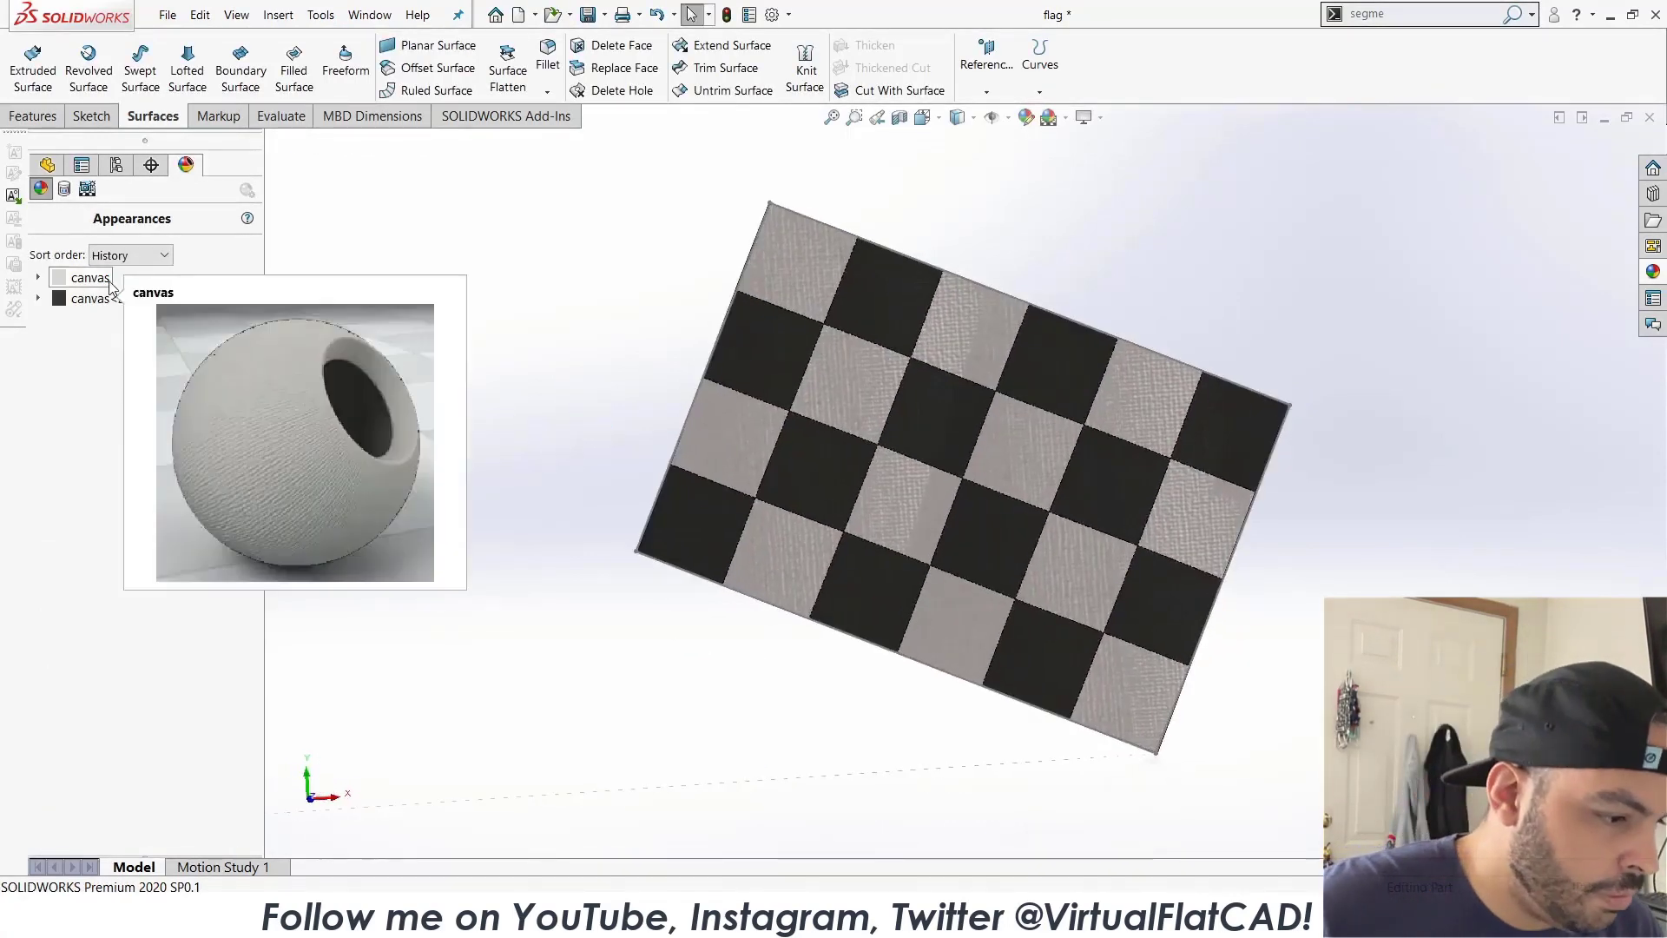
{"action": "right_click", "coordinate": [99, 278]}
{"action": "left_click", "coordinate": [196, 317]}
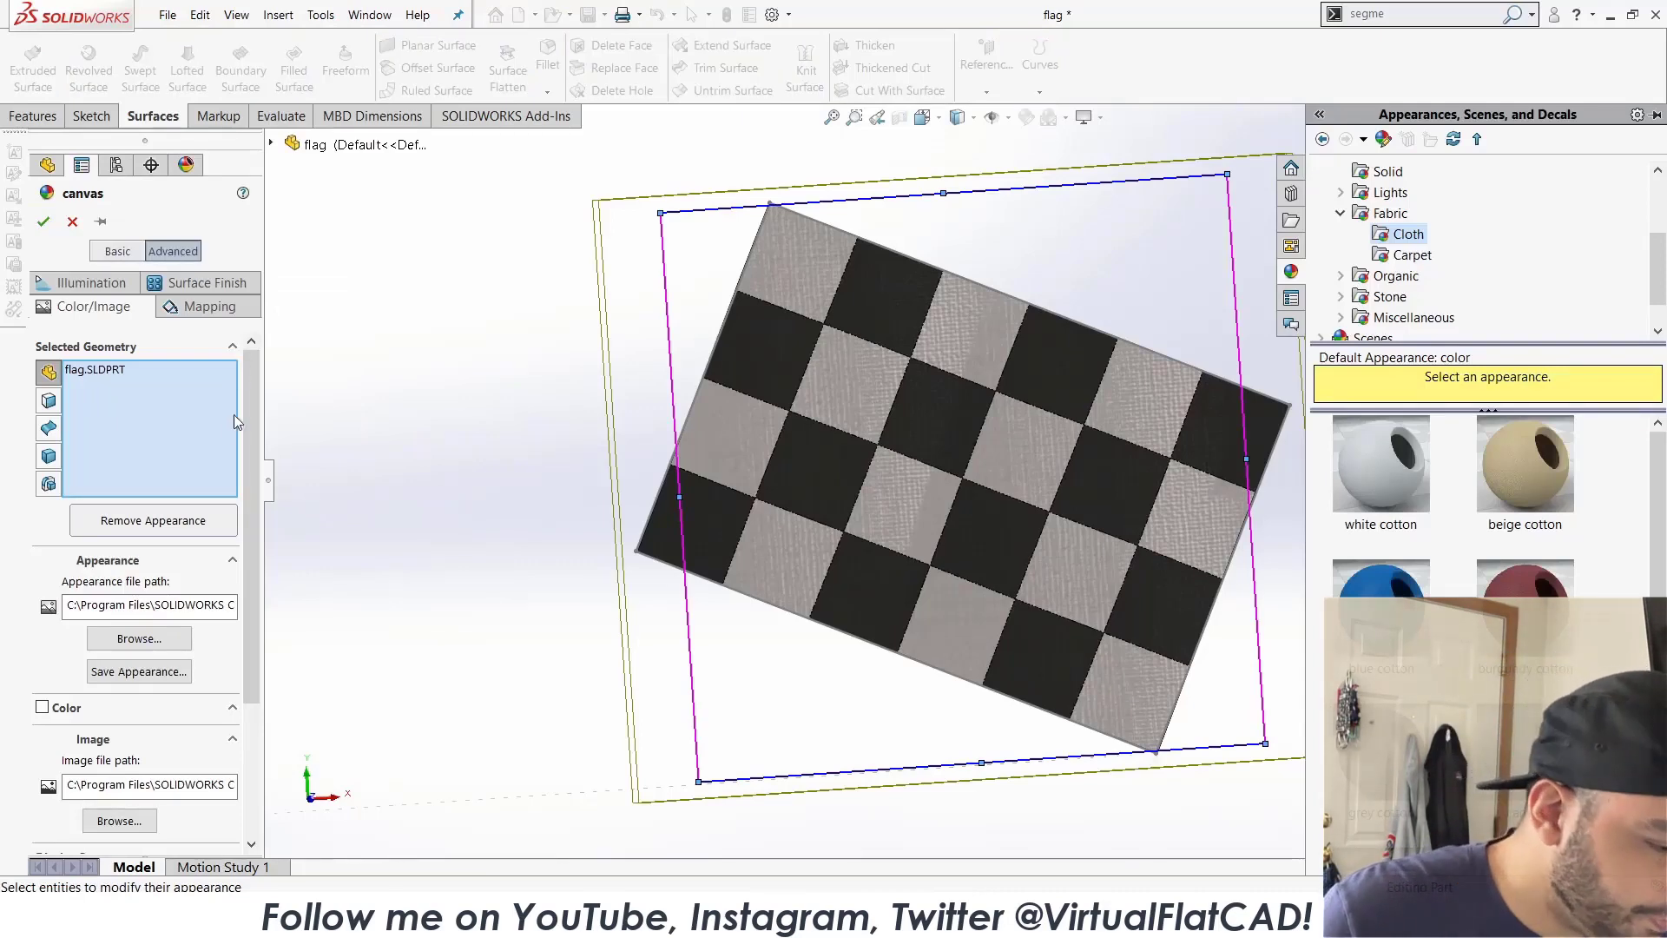
{"action": "left_click", "coordinate": [219, 309]}
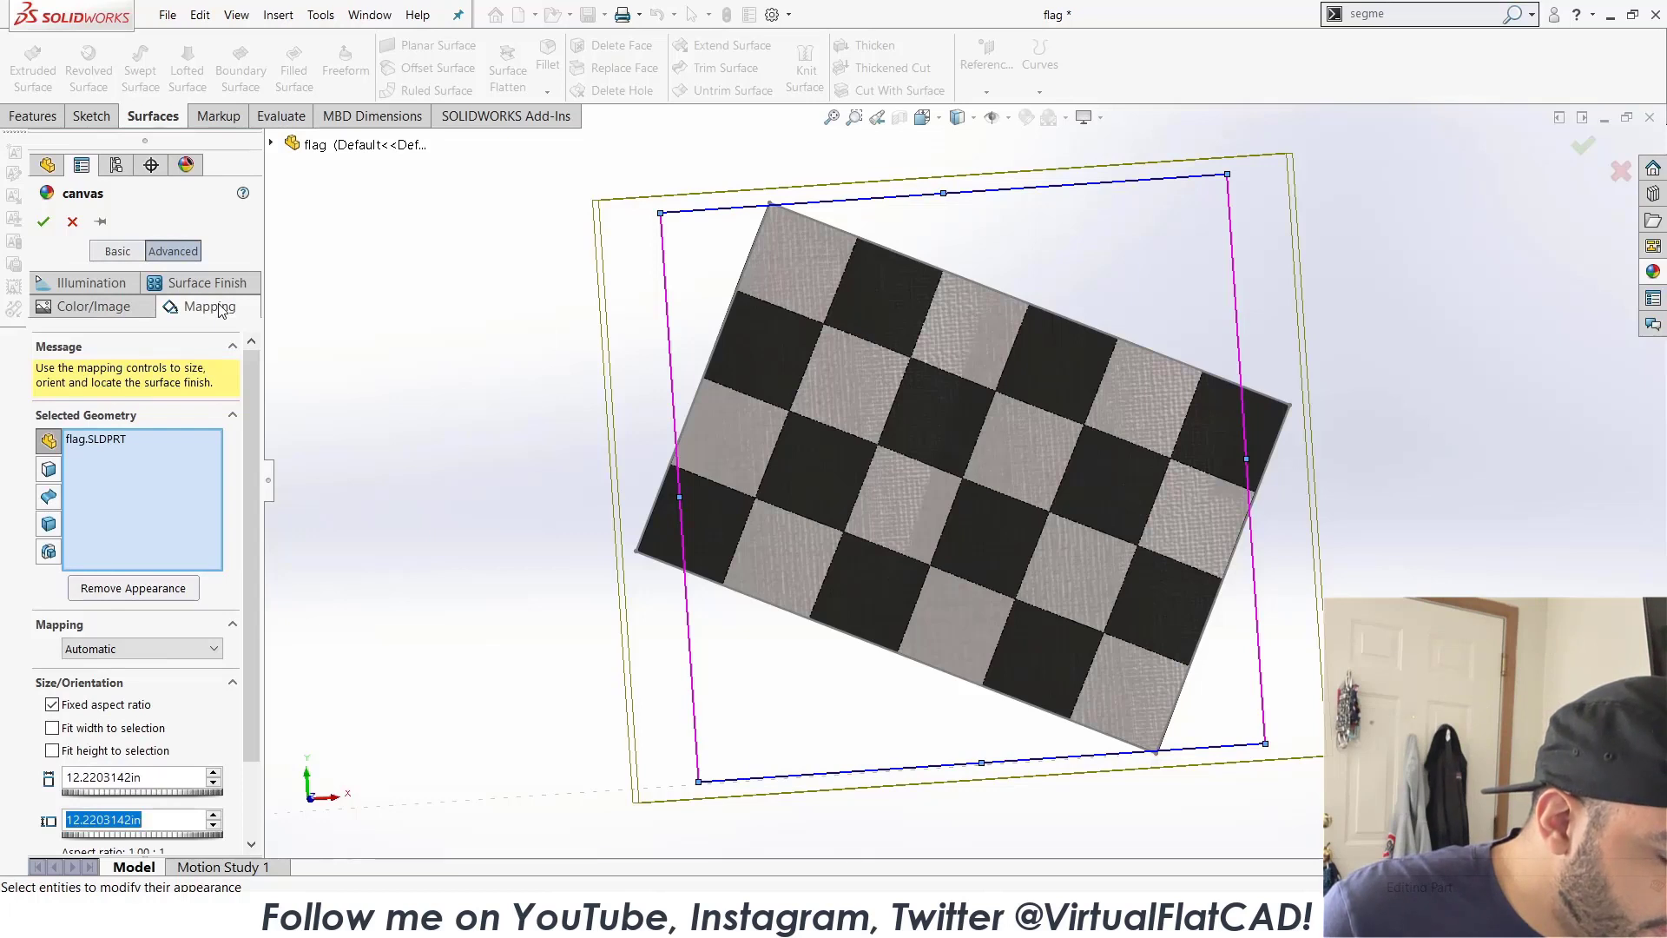
{"action": "left_click", "coordinate": [130, 652]}
{"action": "left_click", "coordinate": [126, 669]}
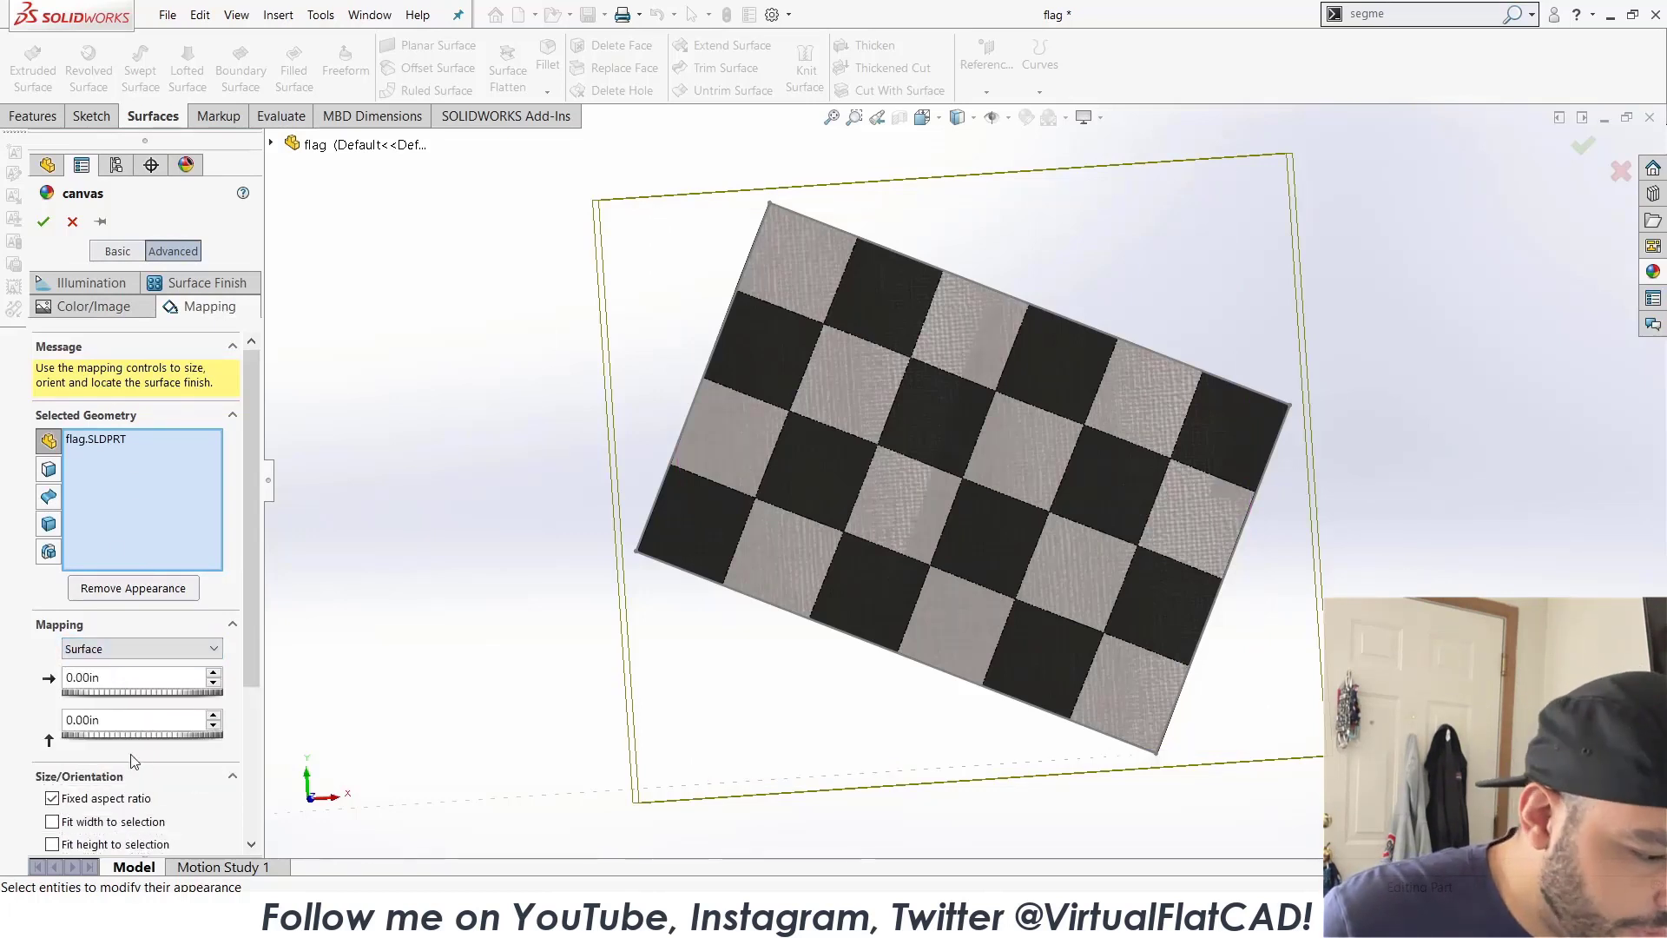
Set the light canvas texture's mapping width and height to 12 in with the aspect ratio fixed.
{"action": "left_click_drag", "start_coordinate": [246, 644], "coordinate": [262, 765]}
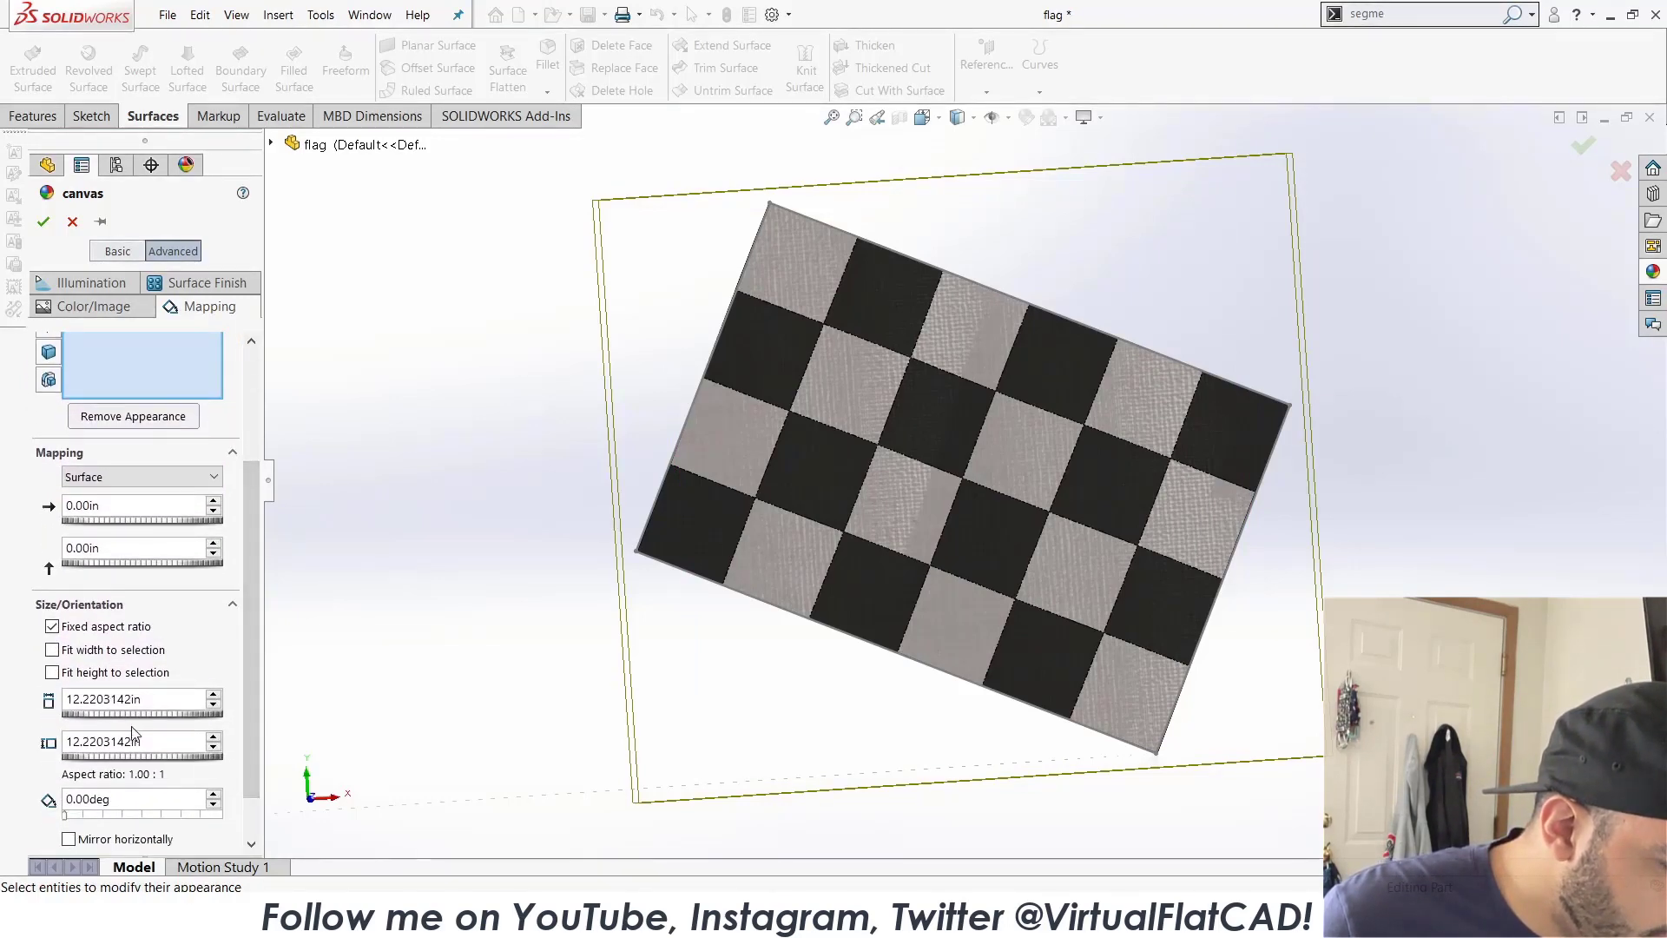
{"action": "left_click_drag", "start_coordinate": [146, 697], "coordinate": [32, 693]}
{"action": "type", "text": "12"}
{"action": "key", "text": "Return"}
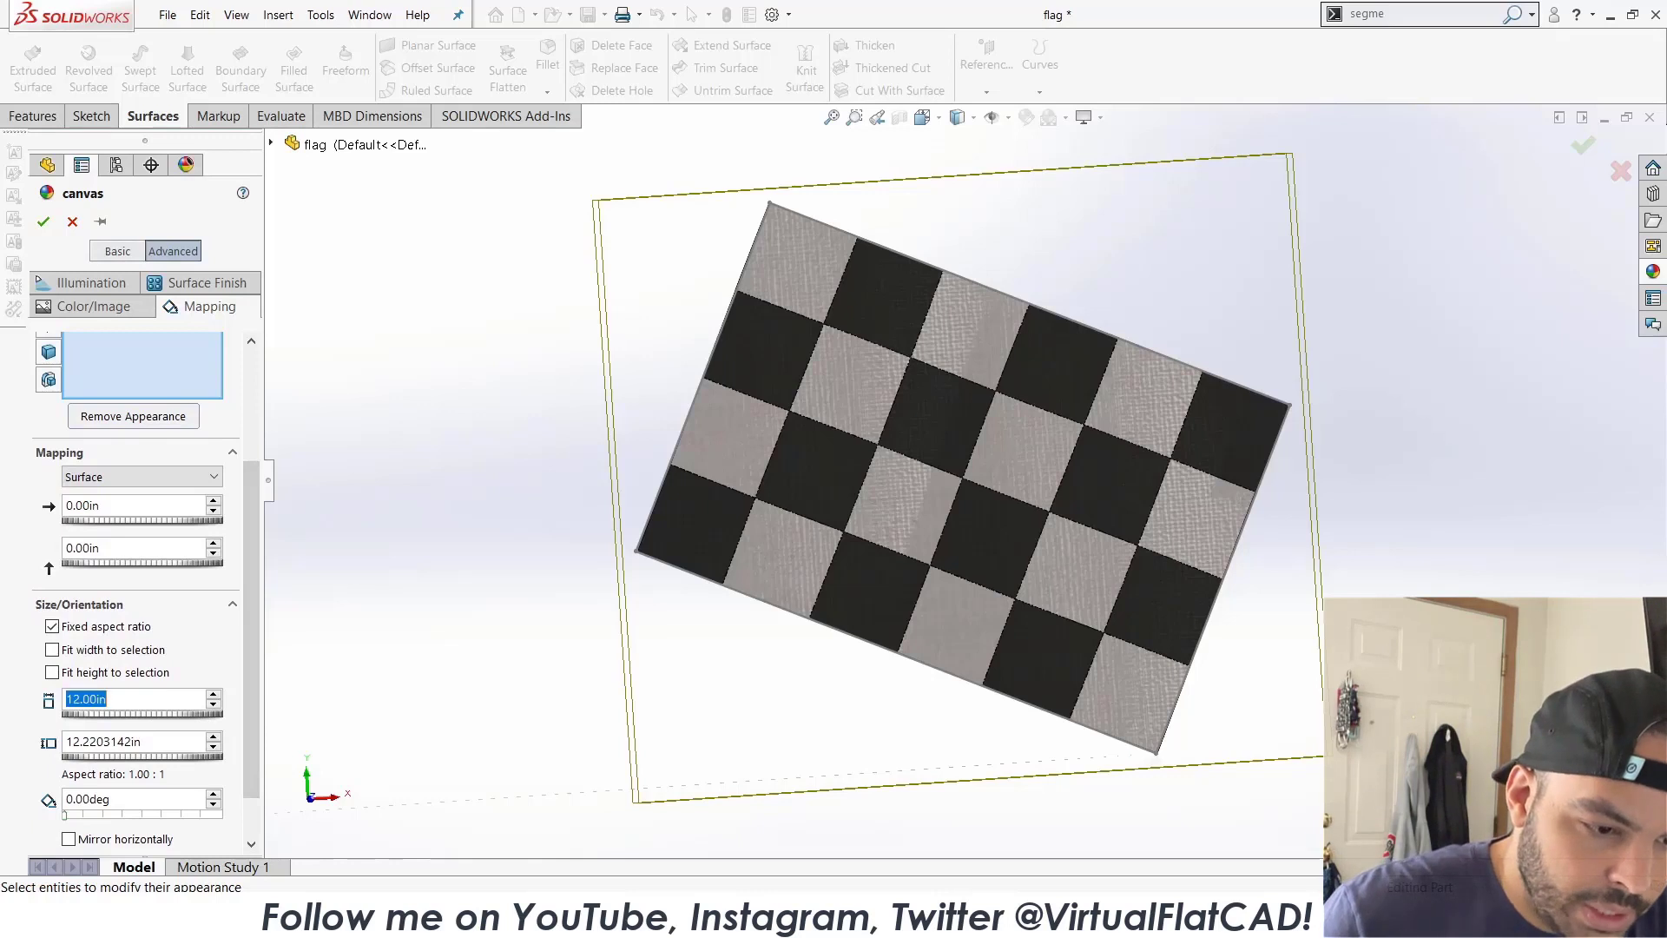
{"action": "left_click", "coordinate": [104, 744]}
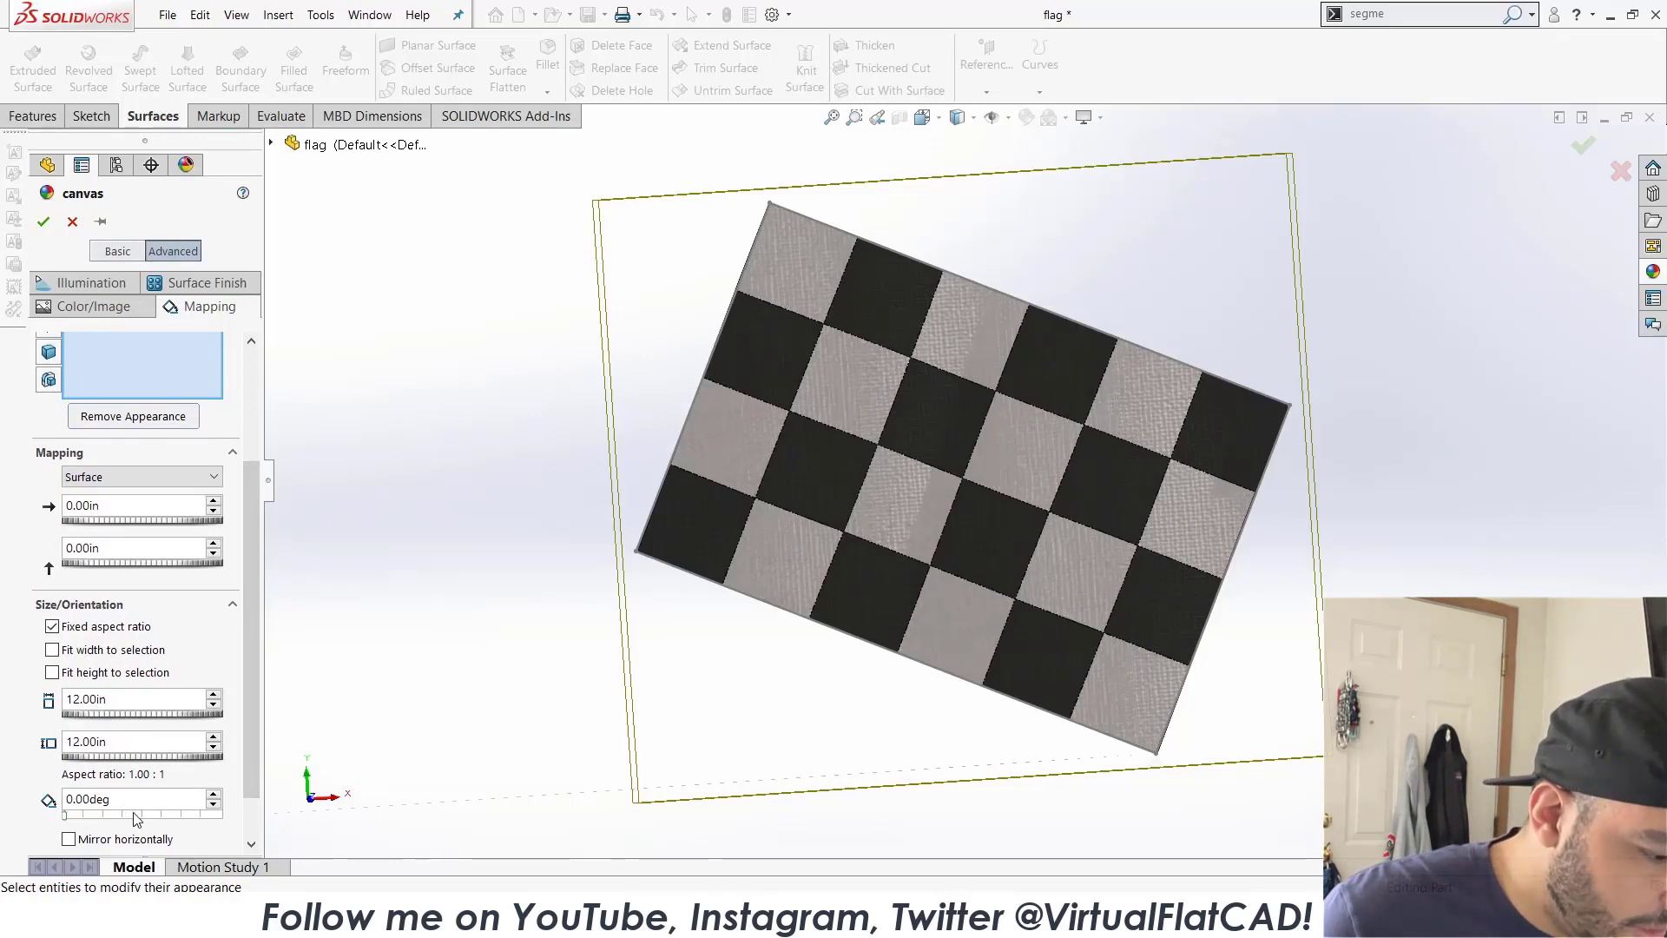
Try a 25° texture rotation on the light canvas, settle on 70°, and accept the appearance.
{"action": "left_click", "coordinate": [132, 814]}
{"action": "type", "text": "25"}
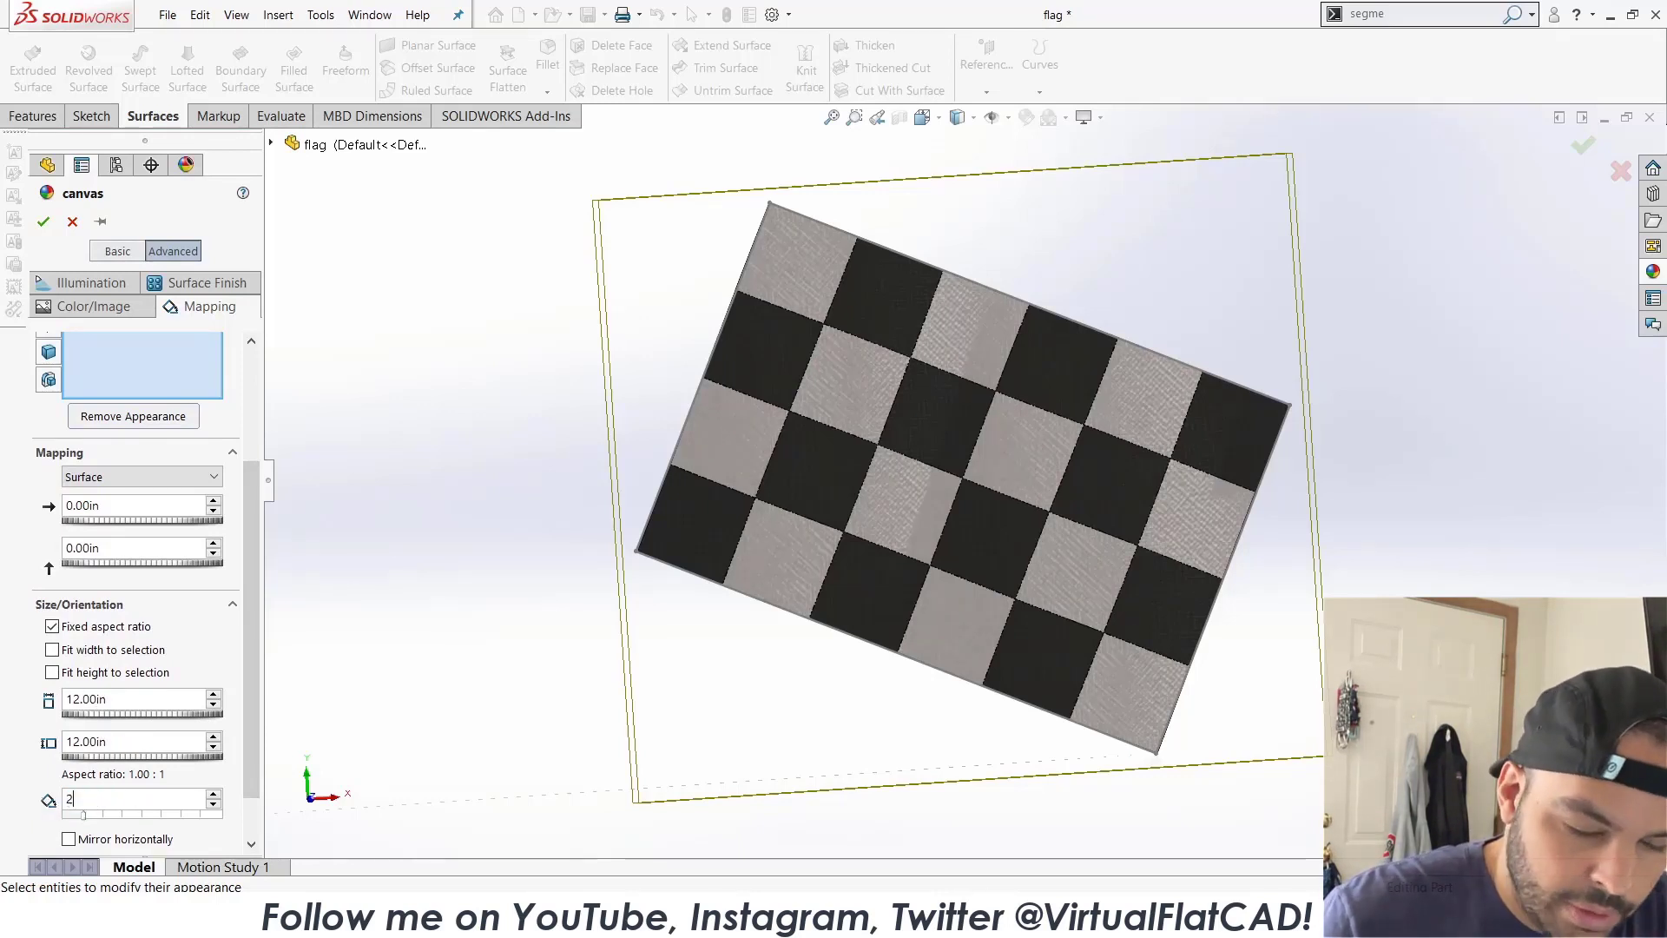
{"action": "key", "text": "Return"}
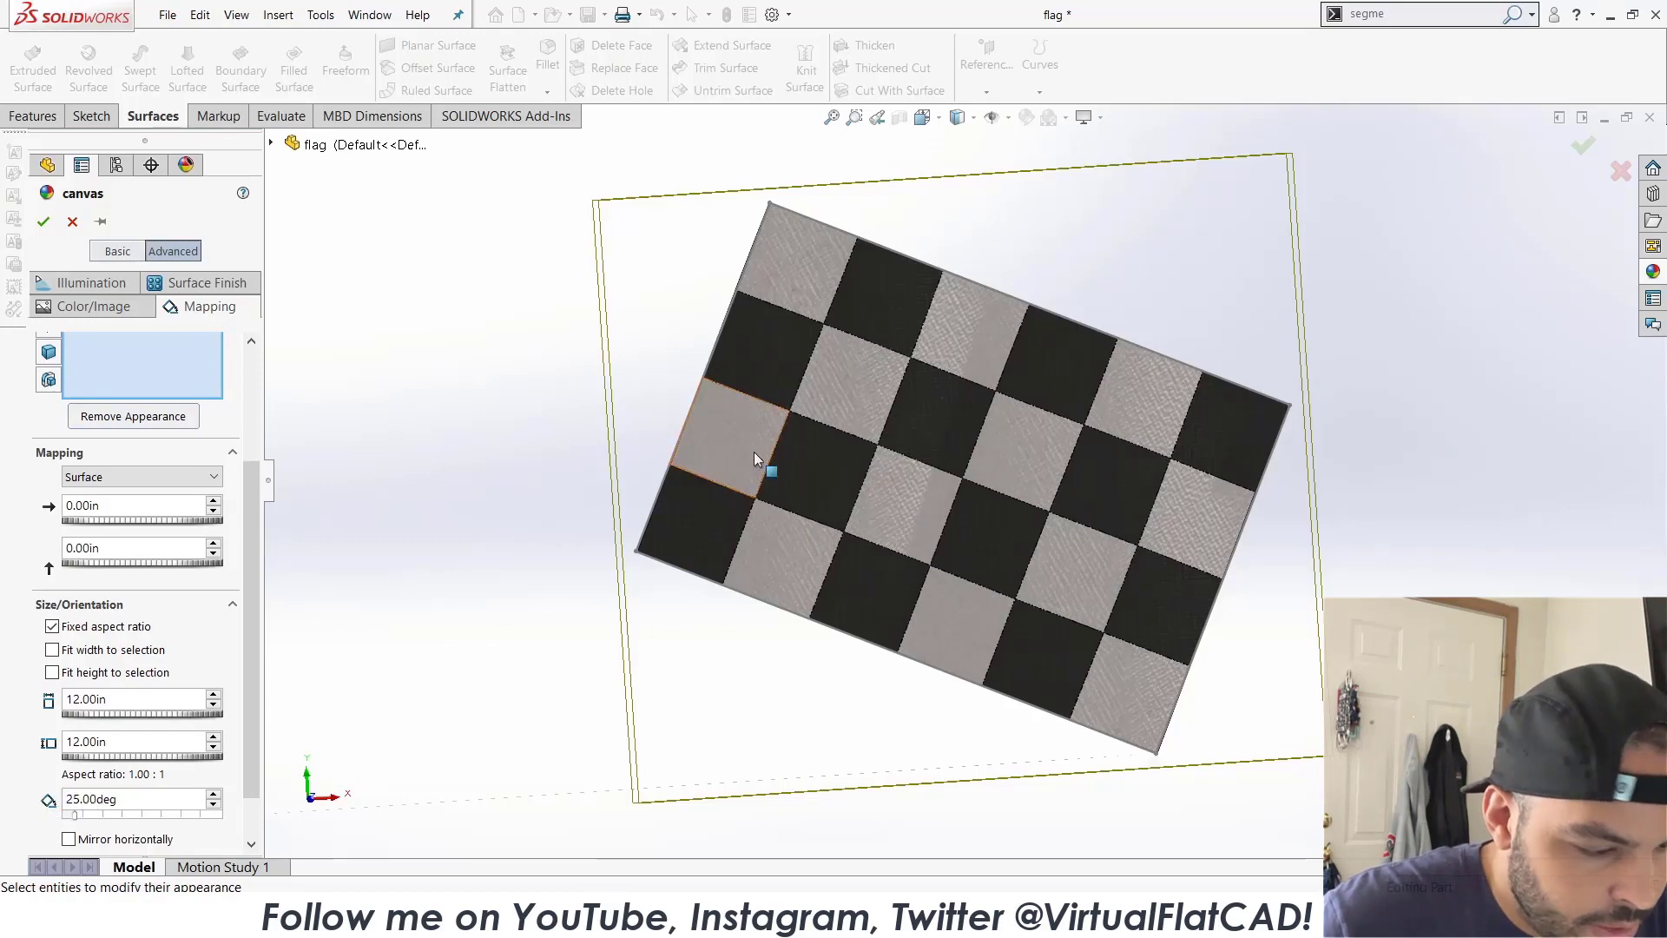
{"action": "left_click", "coordinate": [122, 816]}
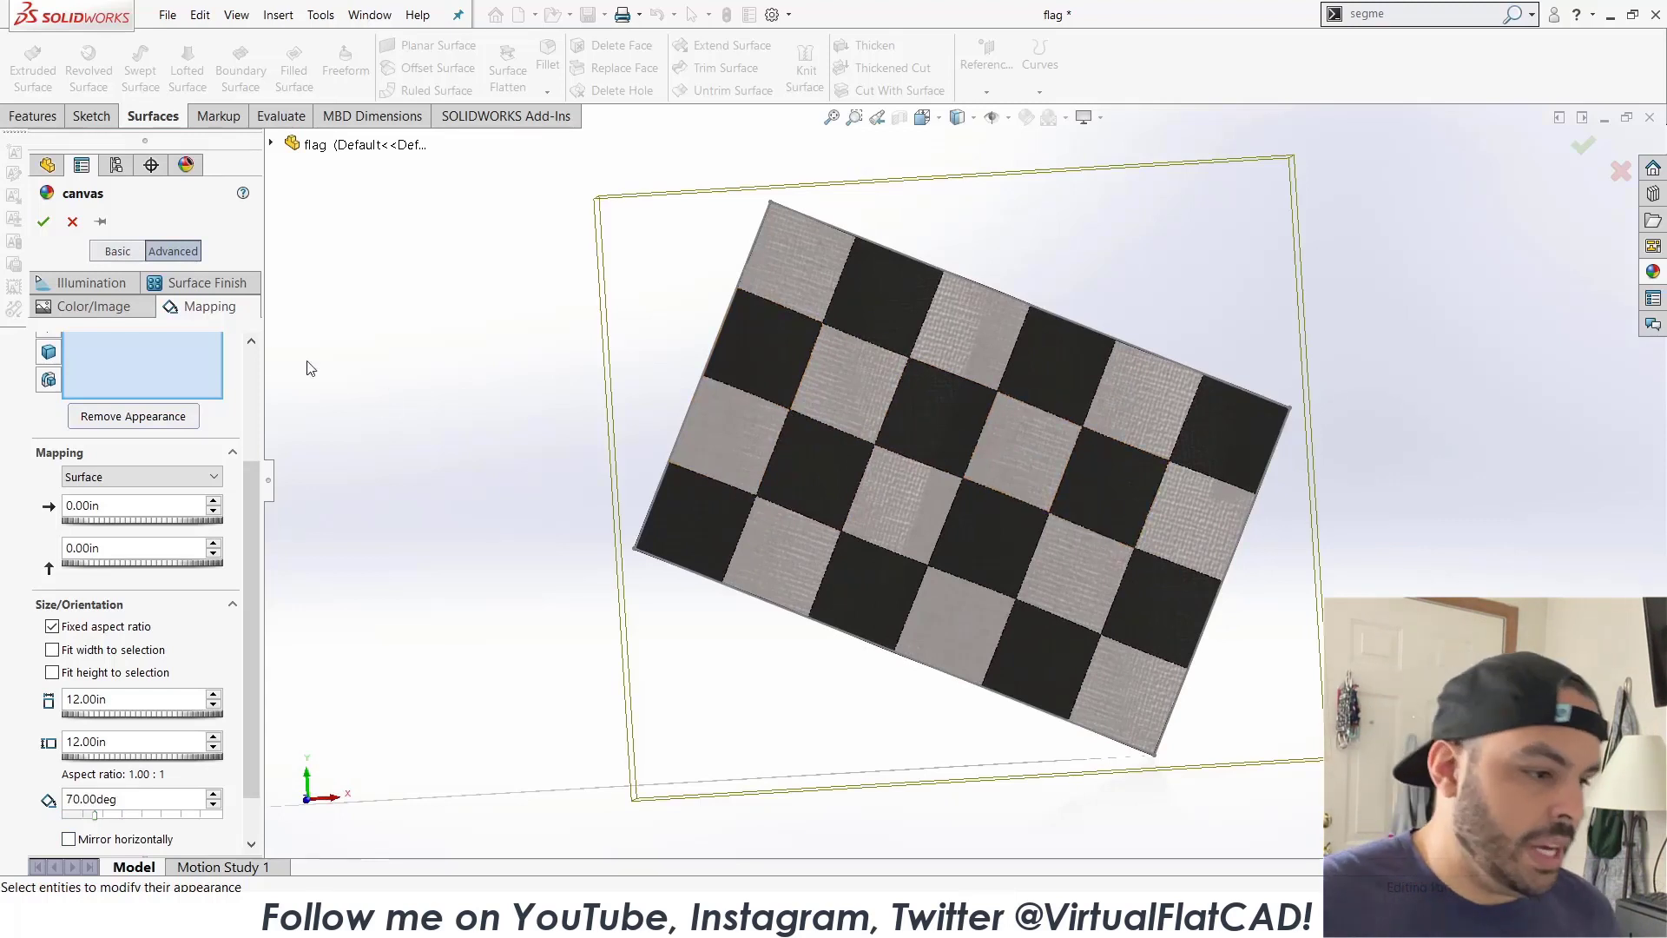
{"action": "left_click", "coordinate": [43, 222]}
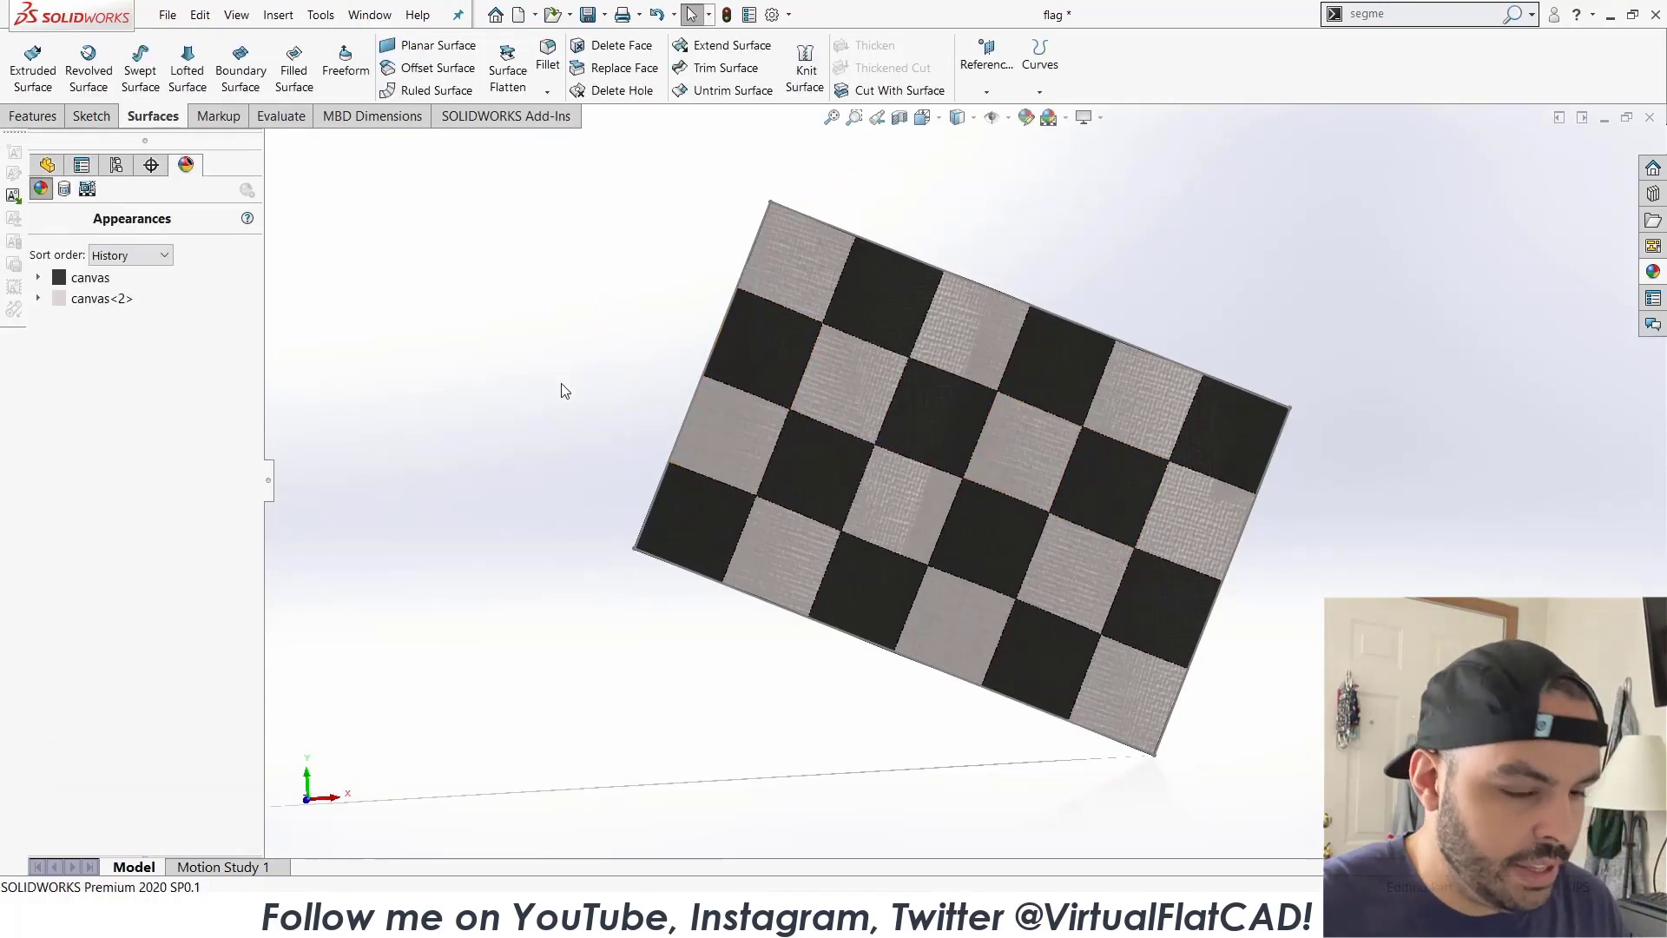
Examine the Surface-Sweep1 path and profile near the lower corner of the flag's pole edge.
{"action": "left_click", "coordinate": [46, 165]}
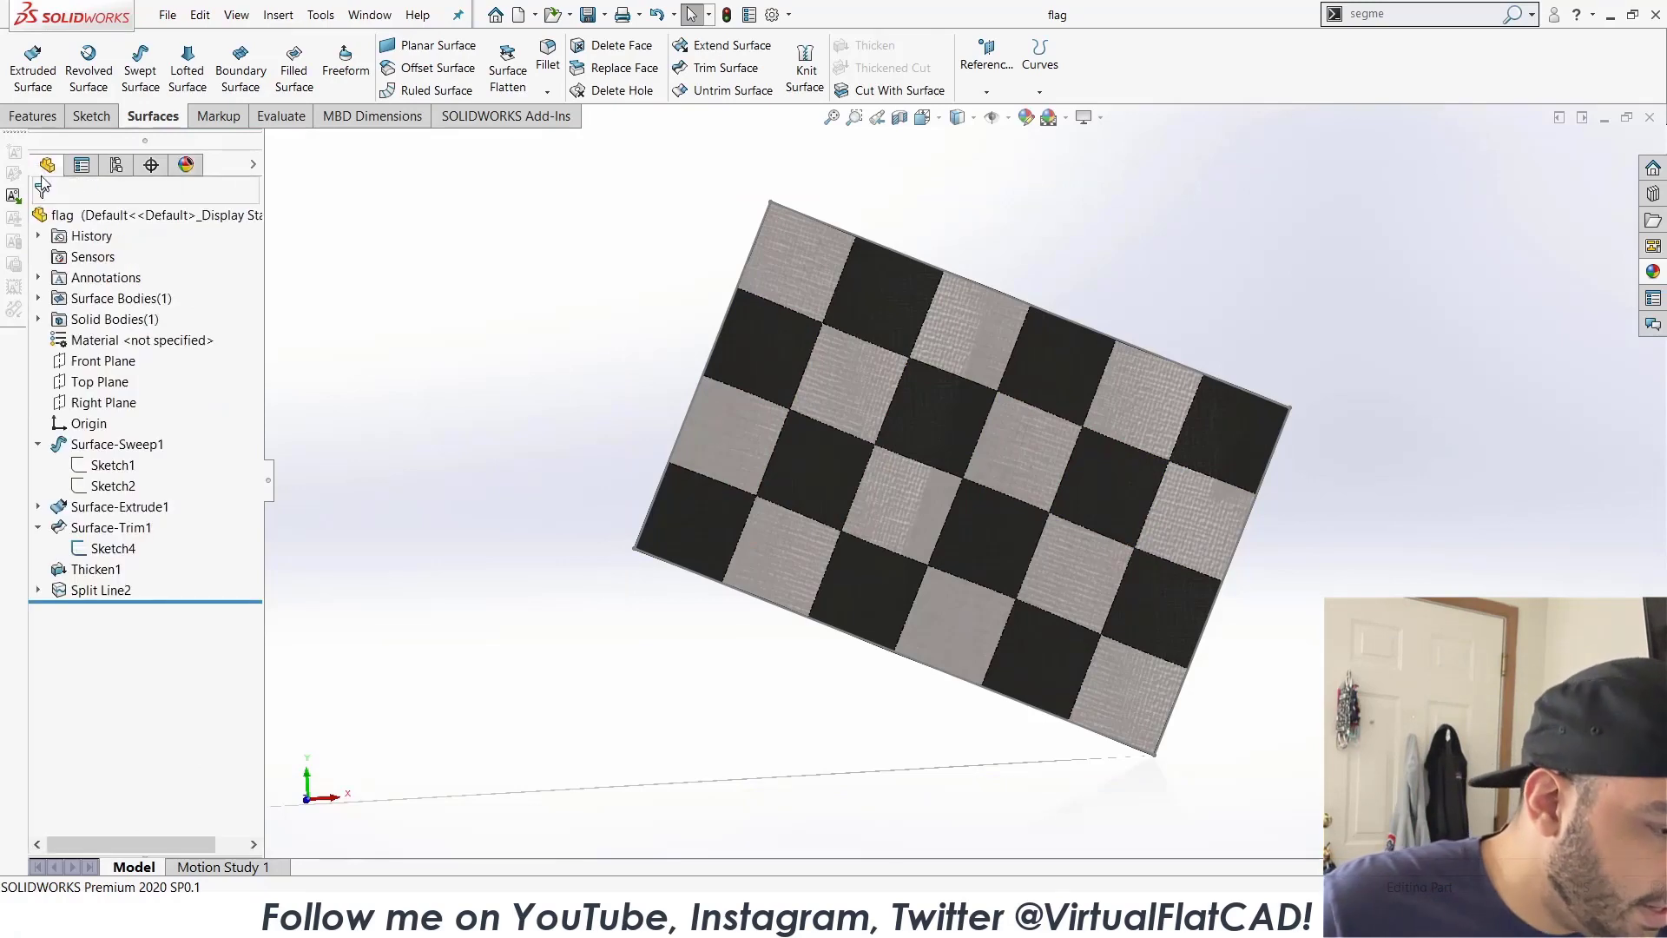
{"action": "left_click", "coordinate": [121, 444]}
{"action": "middle_click_drag", "start_coordinate": [833, 428], "coordinate": [964, 494]}
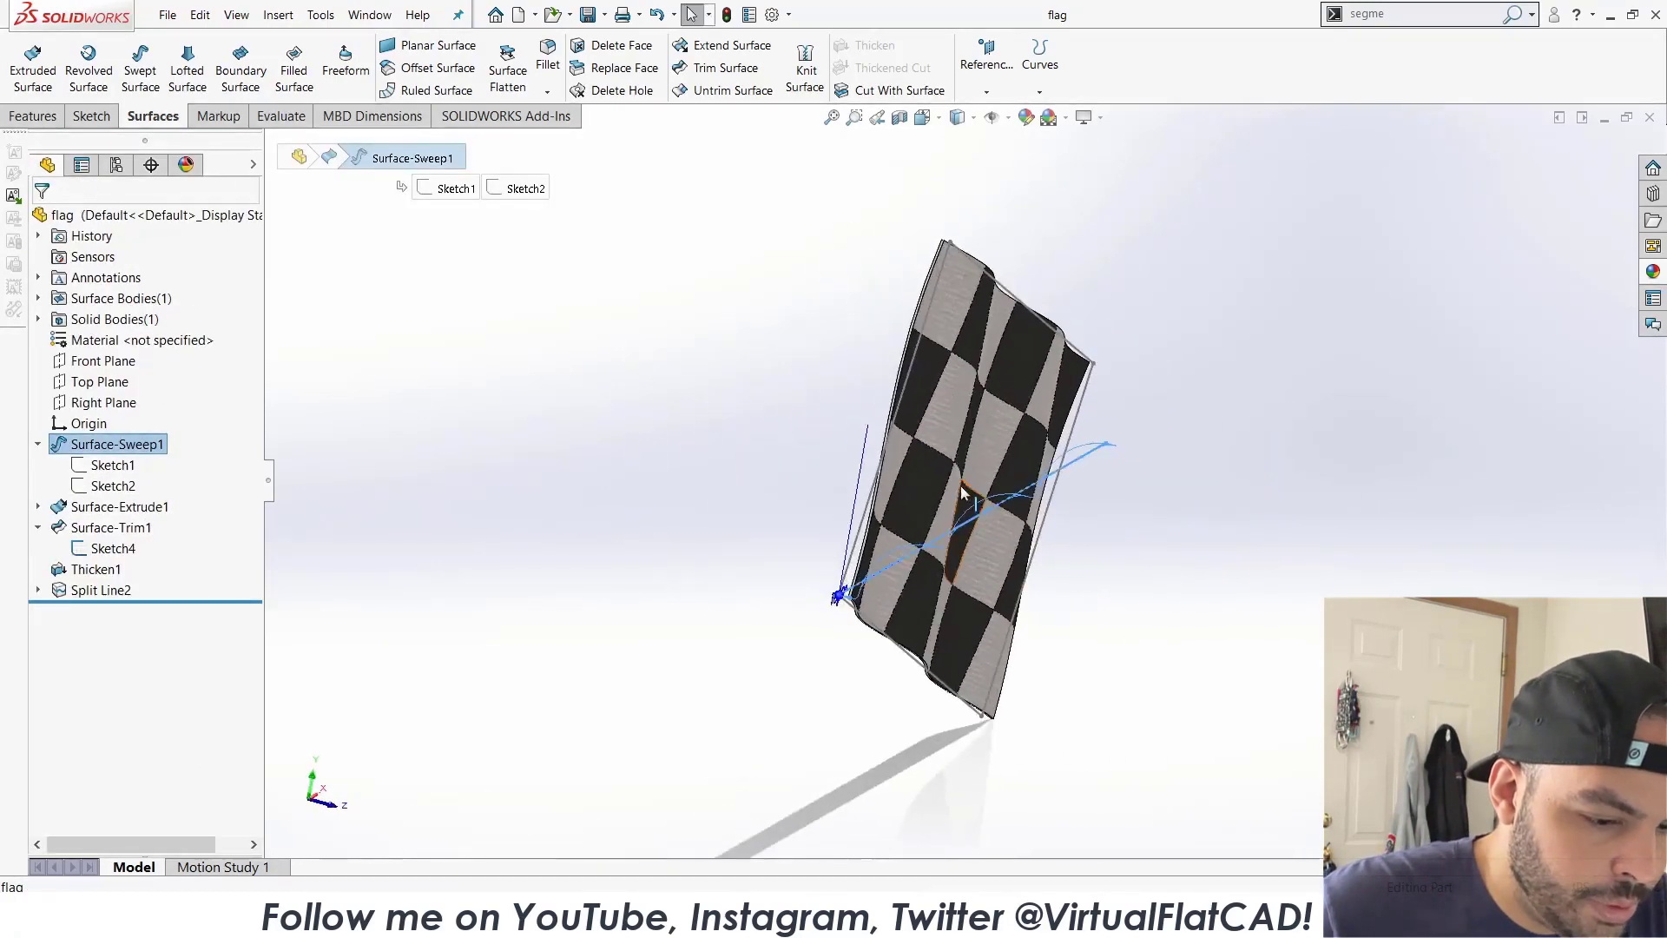
{"action": "scroll", "coordinate": [902, 605], "scroll_direction": "down", "scroll_amount": 3}
{"action": "scroll", "coordinate": [902, 606], "scroll_direction": "down", "scroll_amount": 5}
{"action": "left_click", "coordinate": [695, 551]}
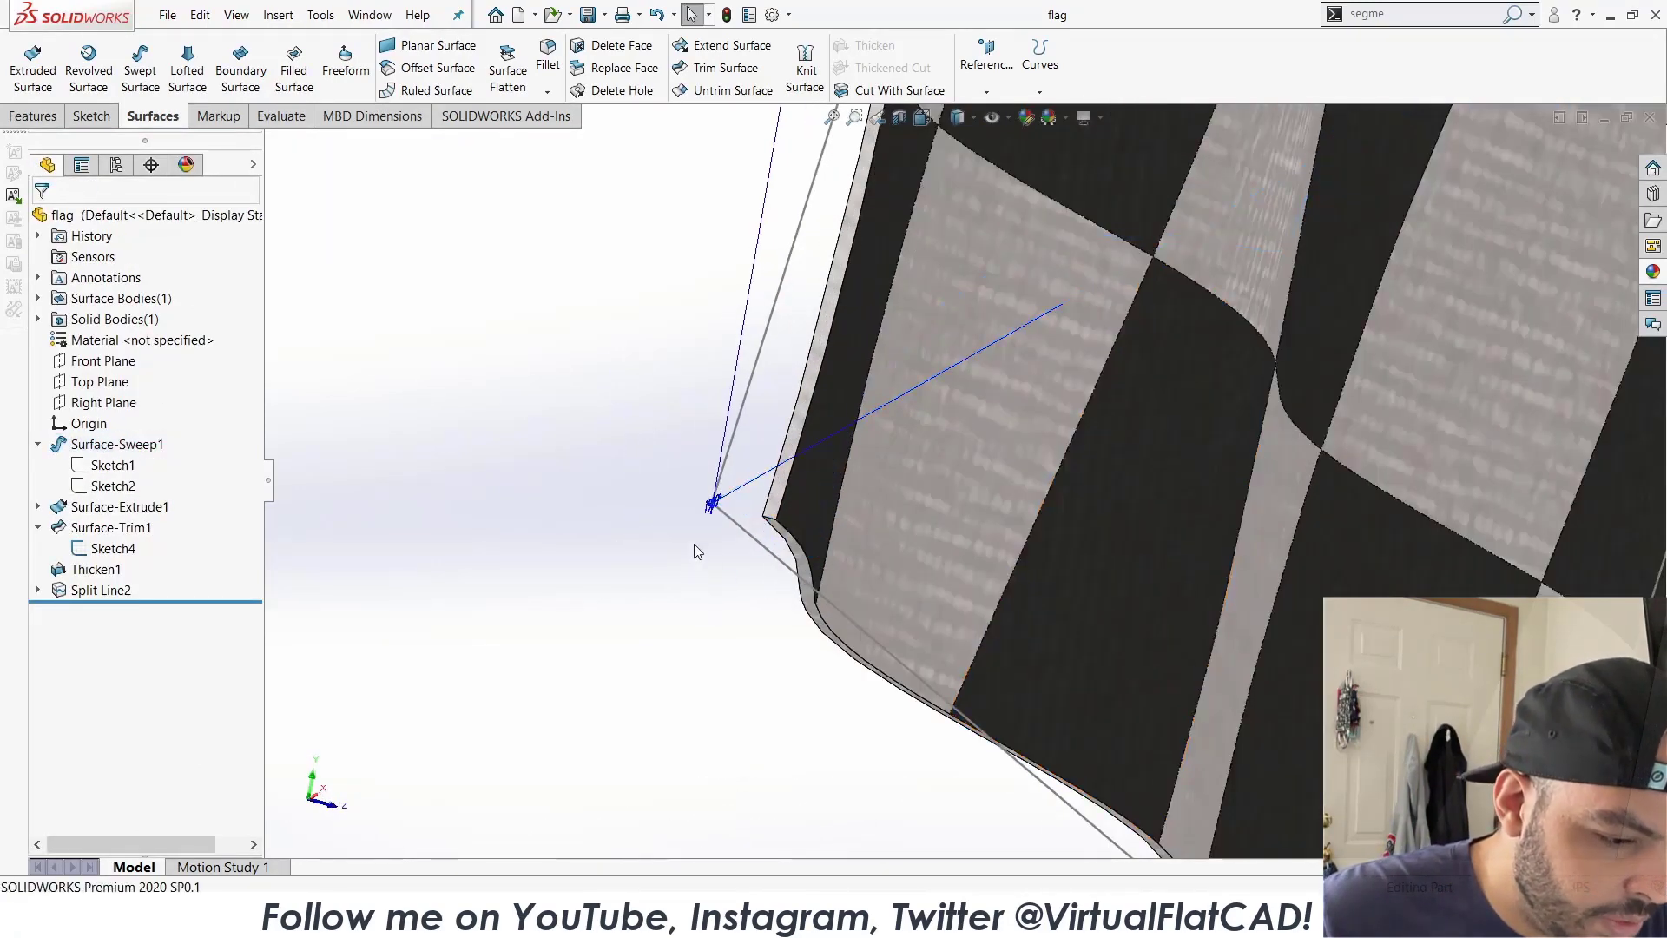
{"action": "scroll", "coordinate": [867, 443], "scroll_direction": "up", "scroll_amount": 7}
{"action": "middle_click_drag", "start_coordinate": [1071, 420], "coordinate": [971, 405]}
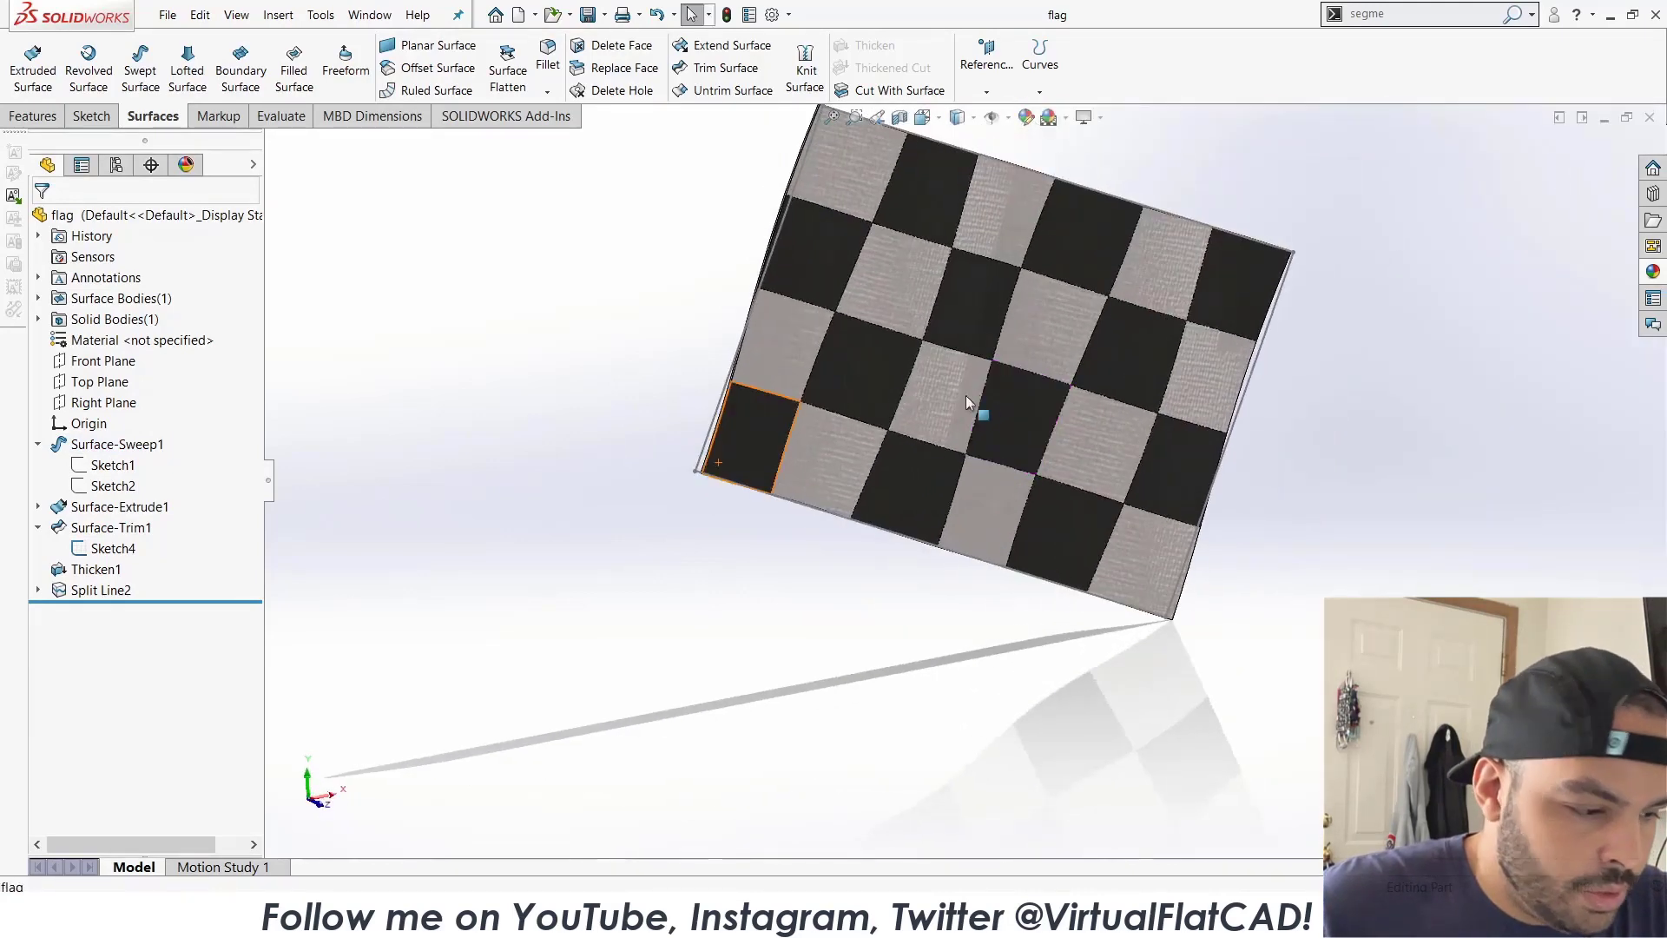
Edit Sketch1, suppress the profile line's horizontal relation, swing its free end to a new angle, and leave the sketch.
{"action": "left_click", "coordinate": [112, 465]}
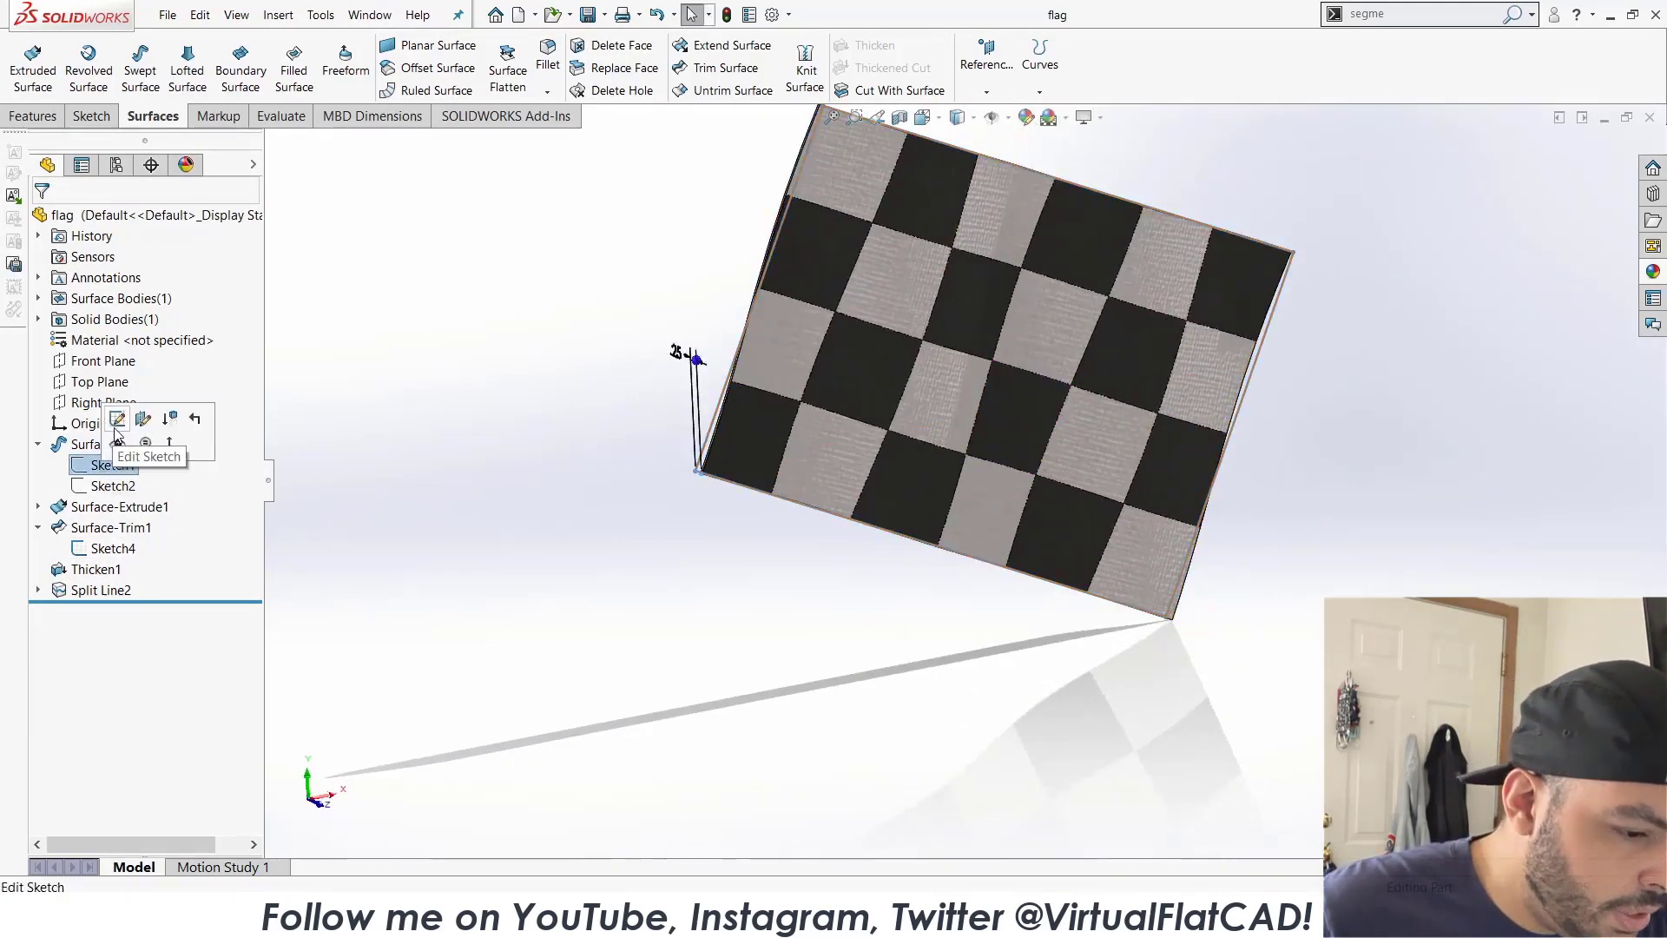
{"action": "left_click", "coordinate": [115, 426]}
{"action": "right_click", "coordinate": [710, 469]}
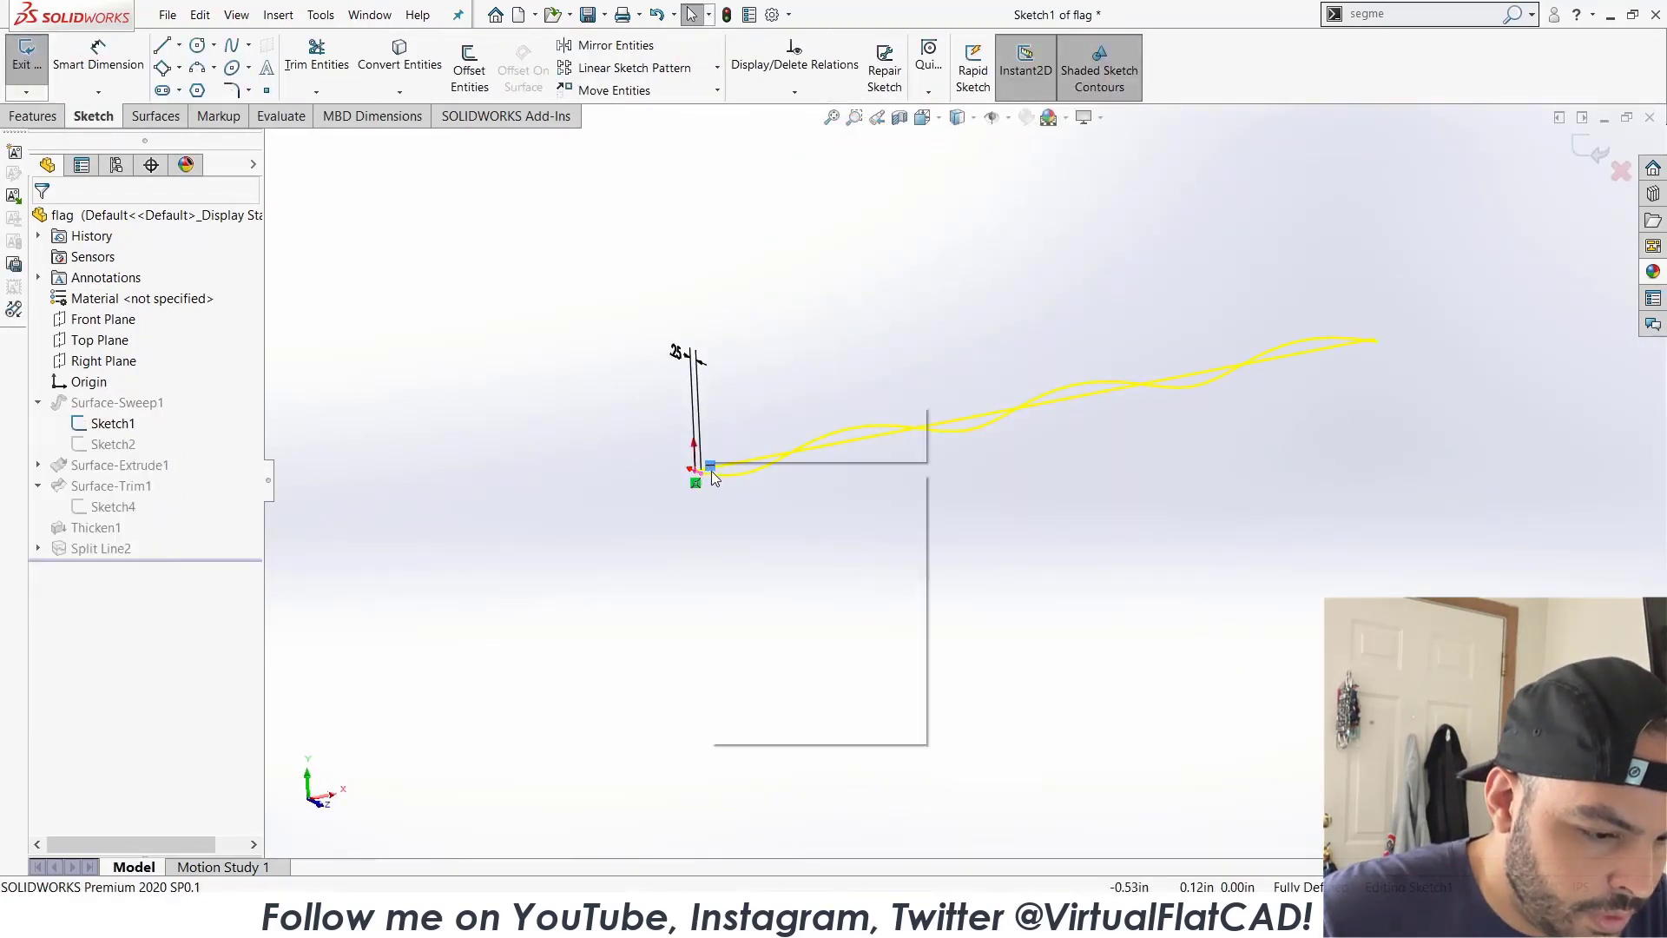
{"action": "left_click", "coordinate": [829, 664]}
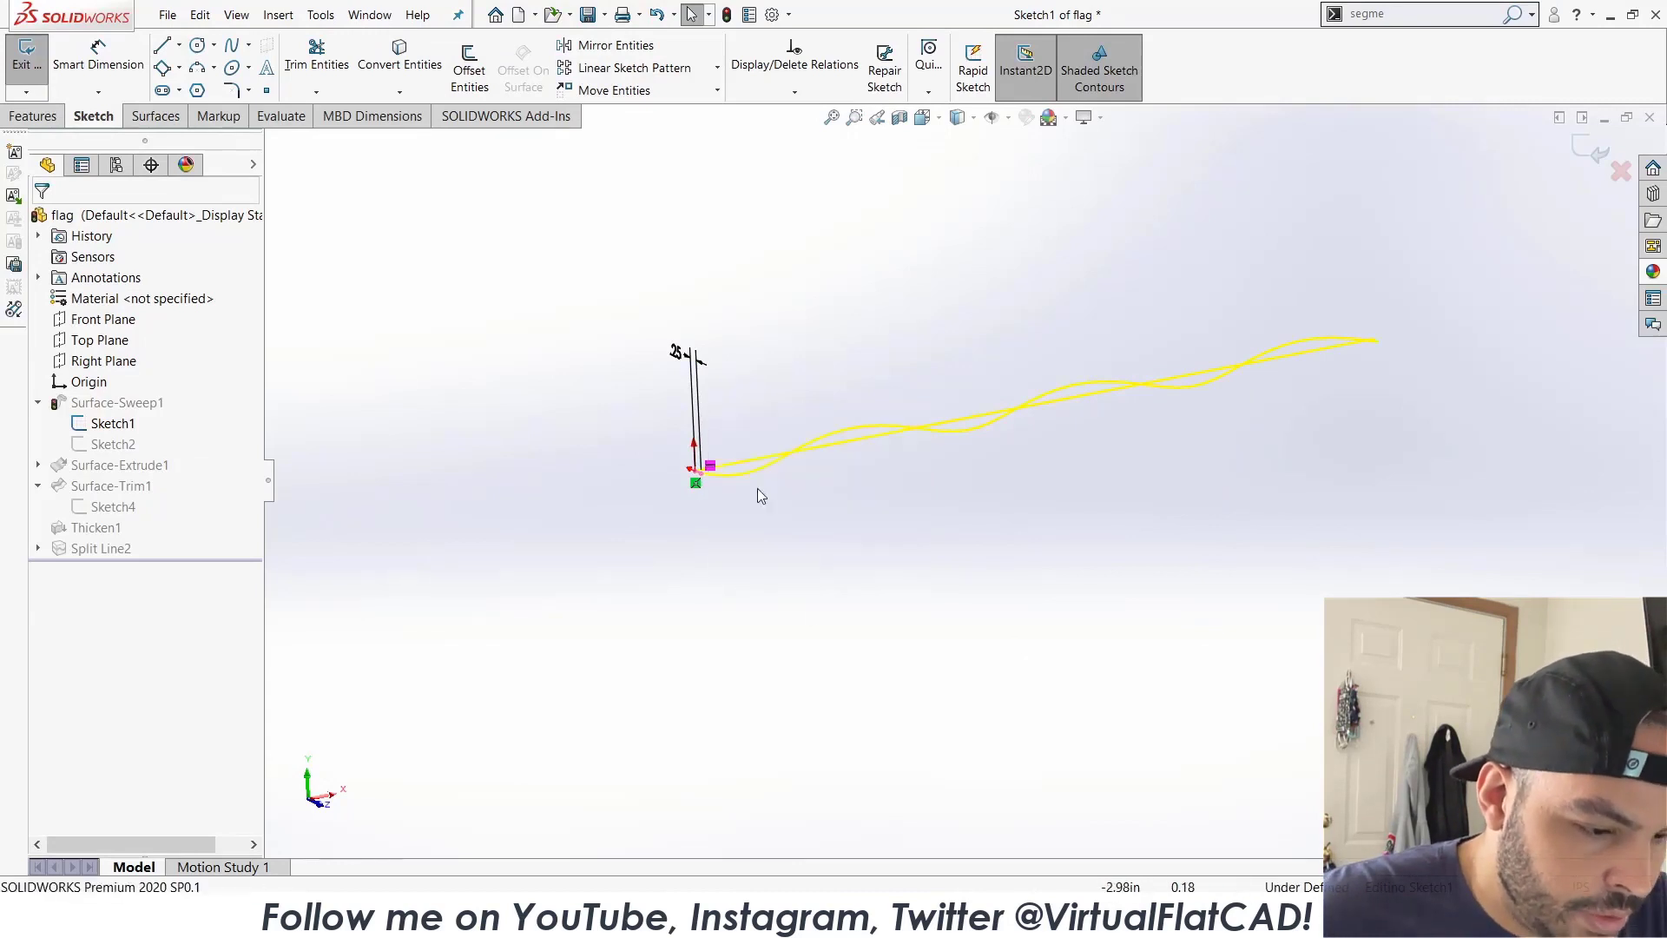
{"action": "left_click_drag", "start_coordinate": [740, 499], "coordinate": [718, 471]}
{"action": "left_click", "coordinate": [1594, 152]}
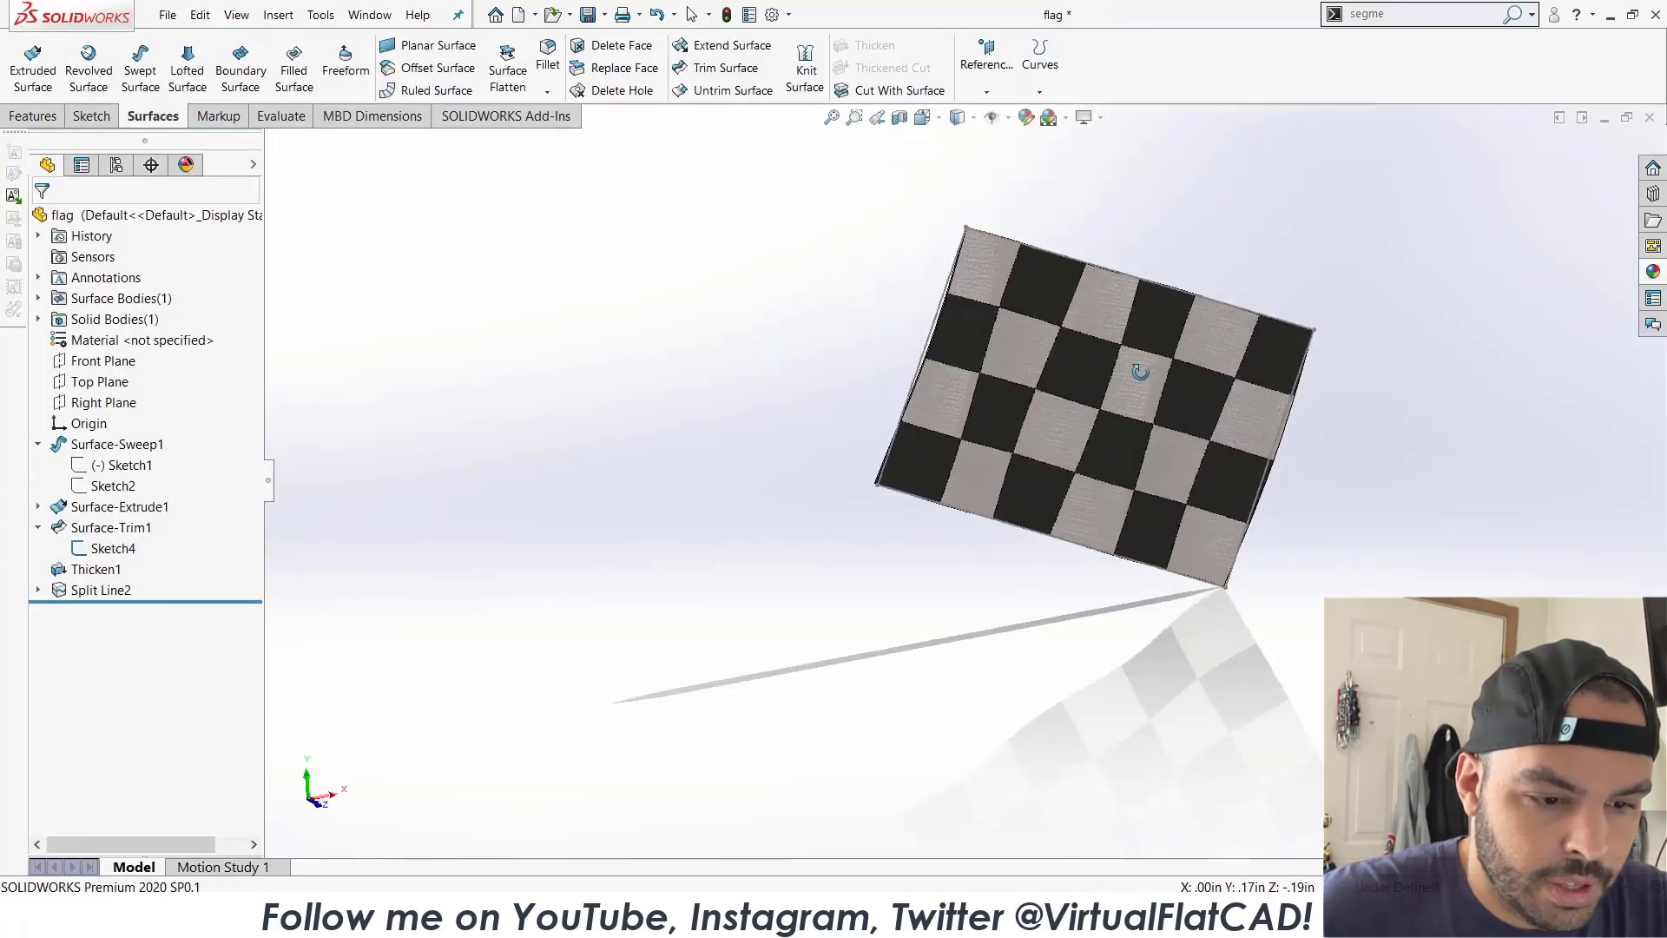
Inspect the reshaped waves from several angles and check the Split Line2 sketch against the checkered faces.
{"action": "middle_click_drag", "start_coordinate": [1140, 371], "coordinate": [1009, 367]}
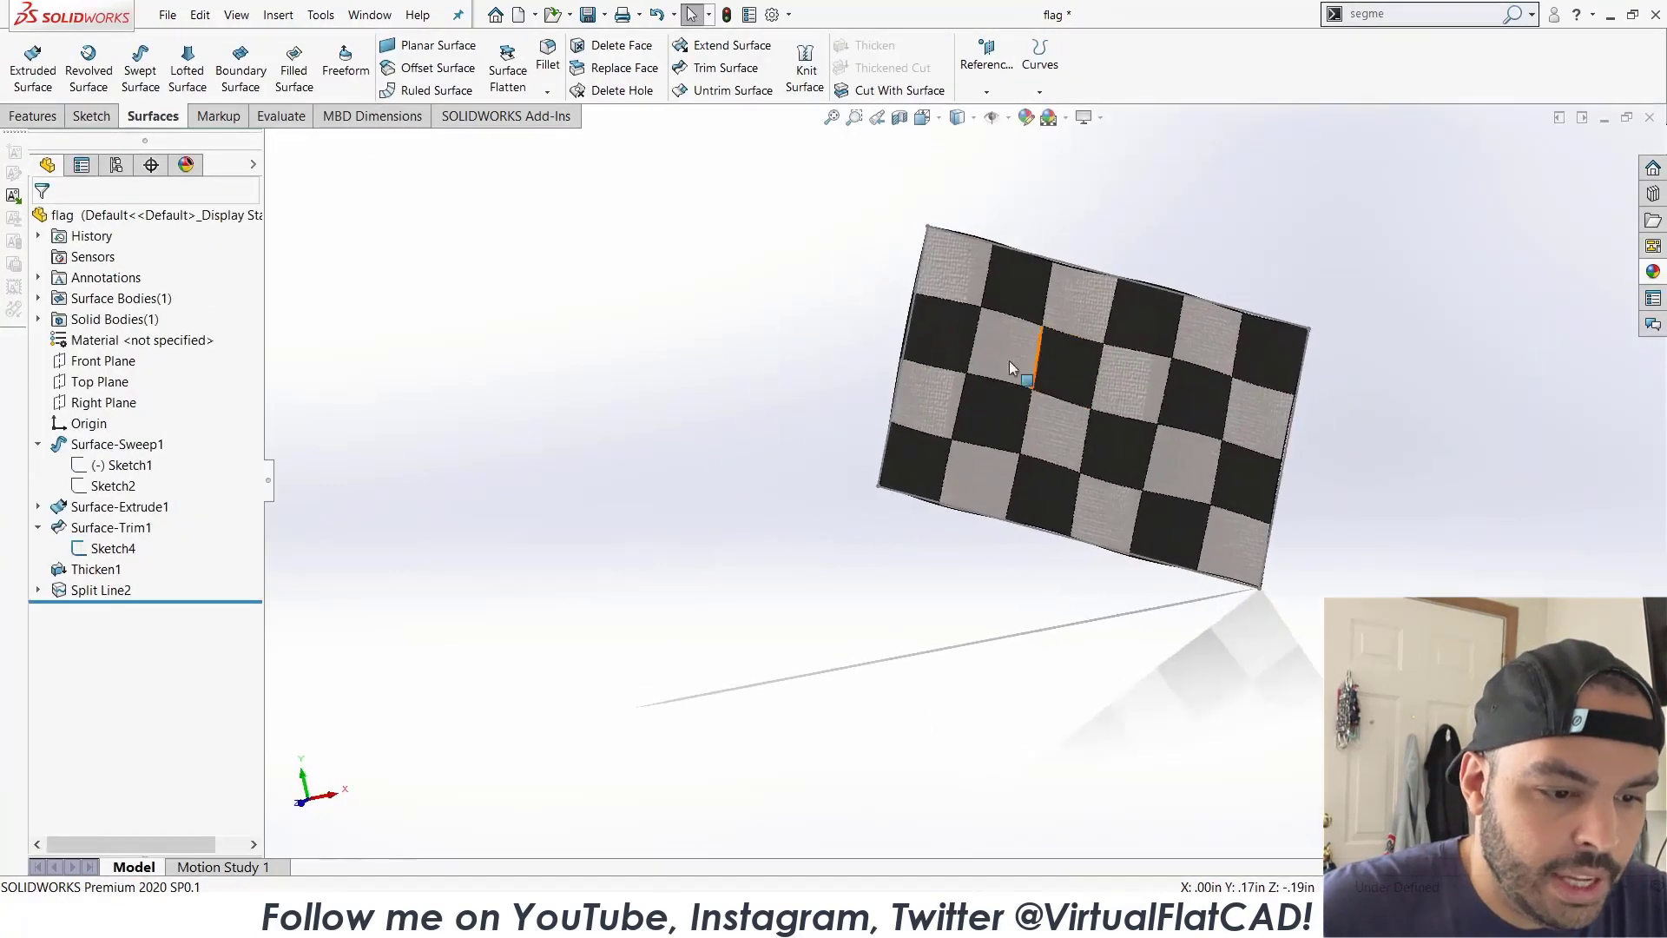
{"action": "middle_click_drag", "start_coordinate": [1179, 389], "coordinate": [853, 392]}
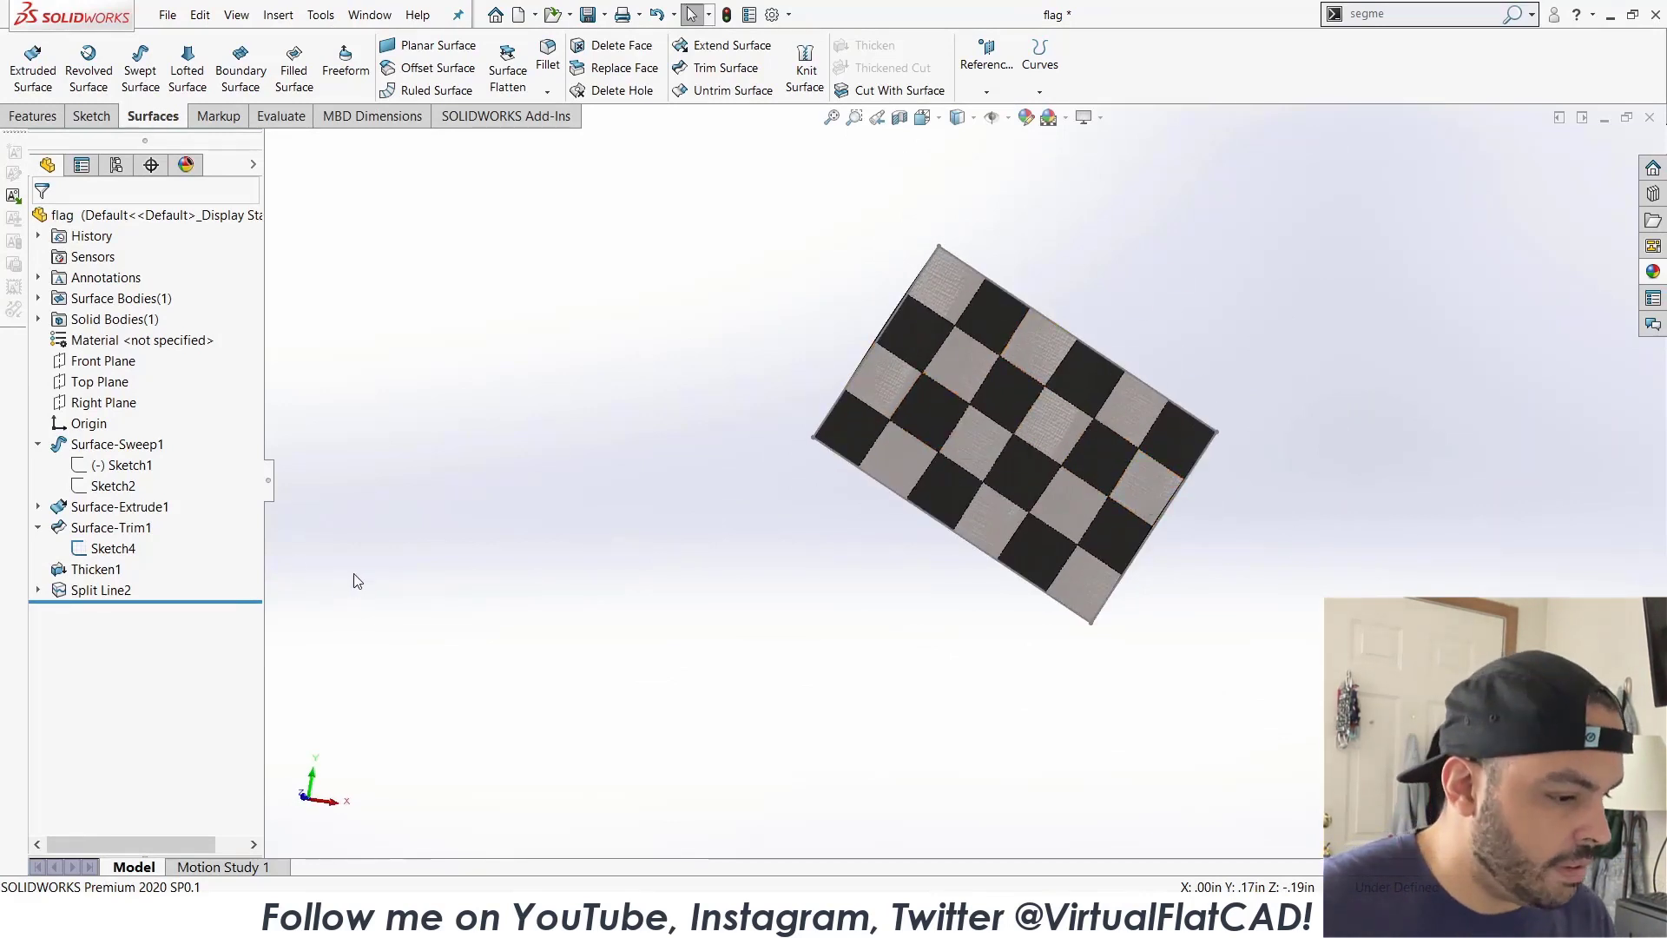
{"action": "left_click", "coordinate": [39, 591]}
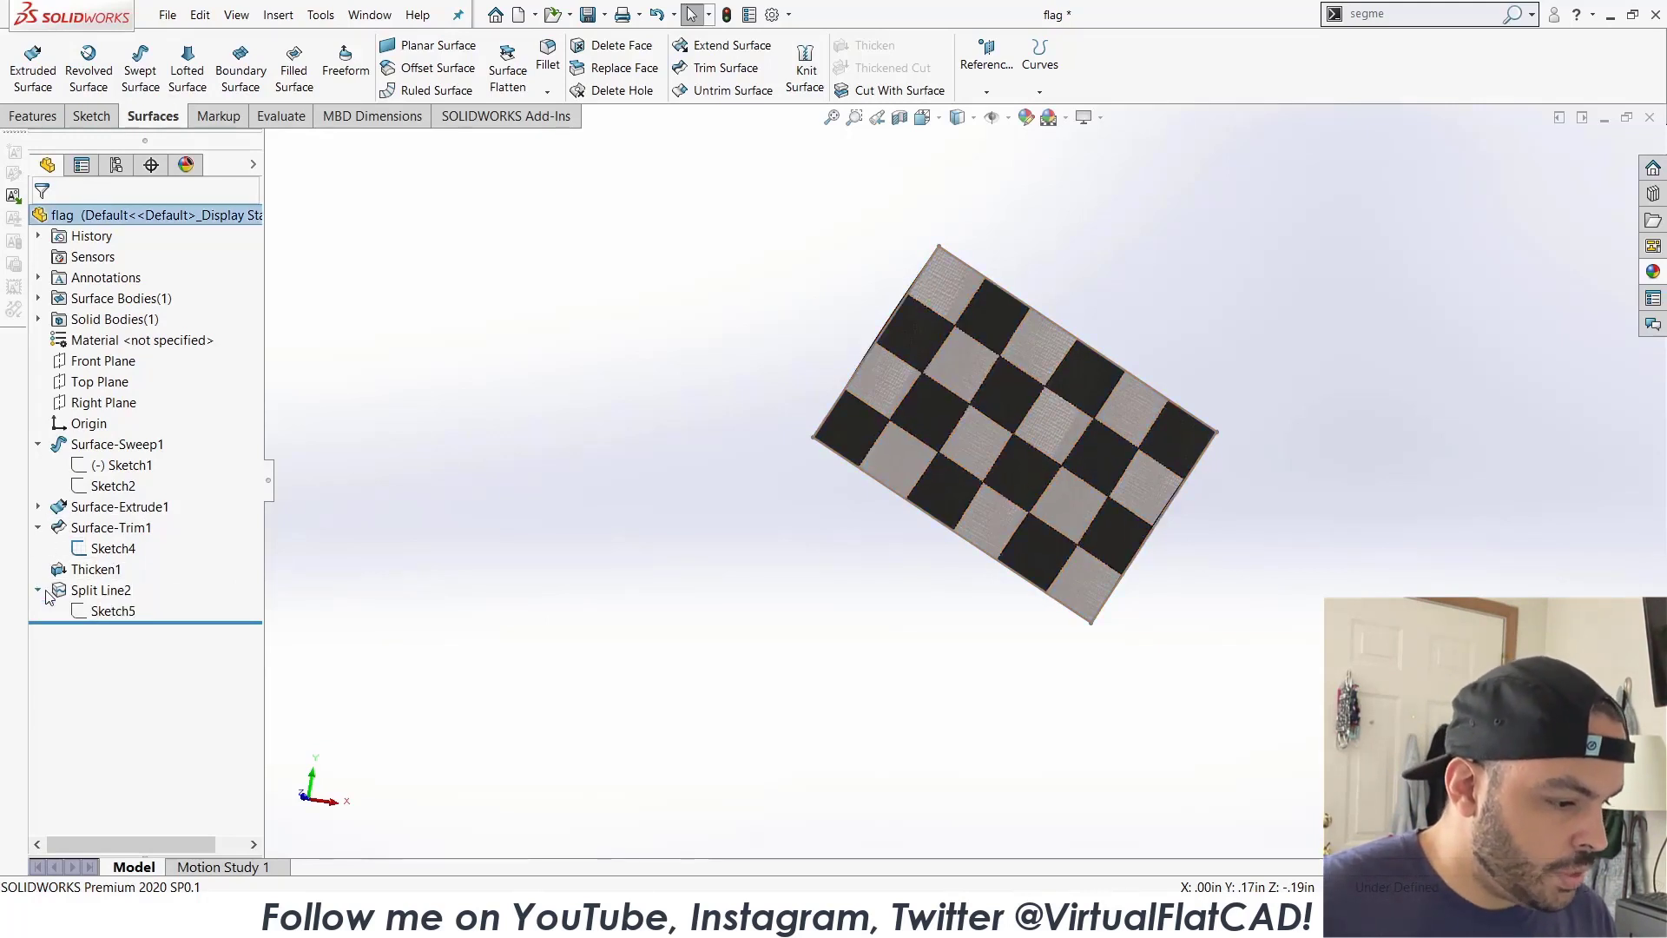
{"action": "left_click", "coordinate": [113, 610]}
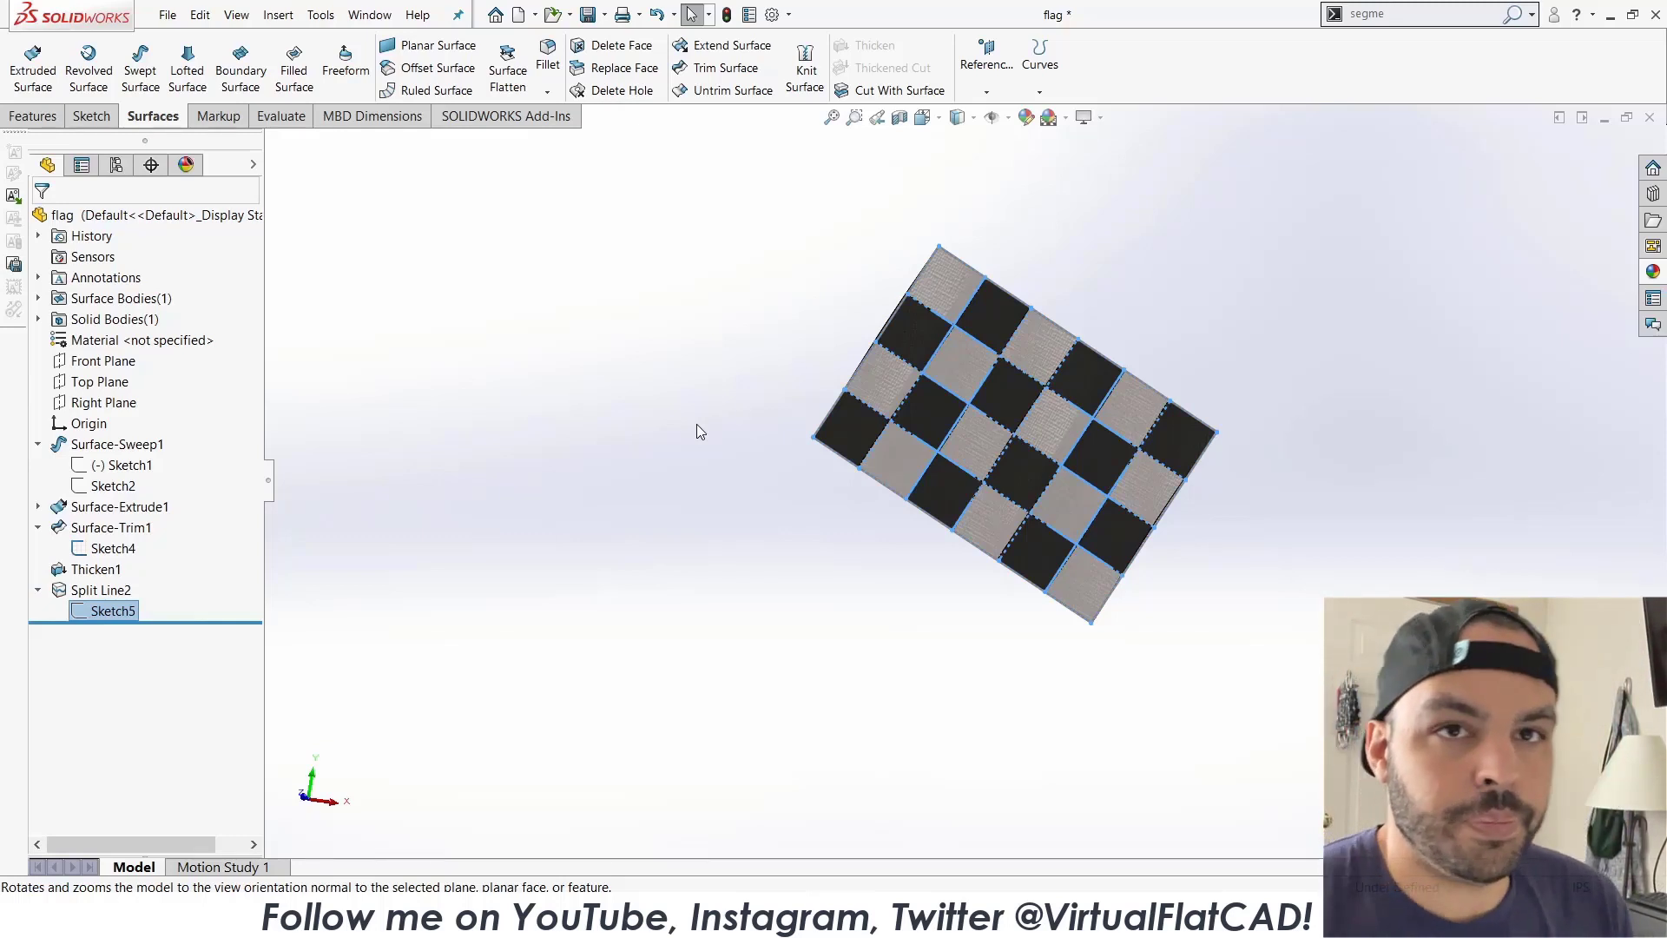
{"action": "left_click", "coordinate": [686, 415]}
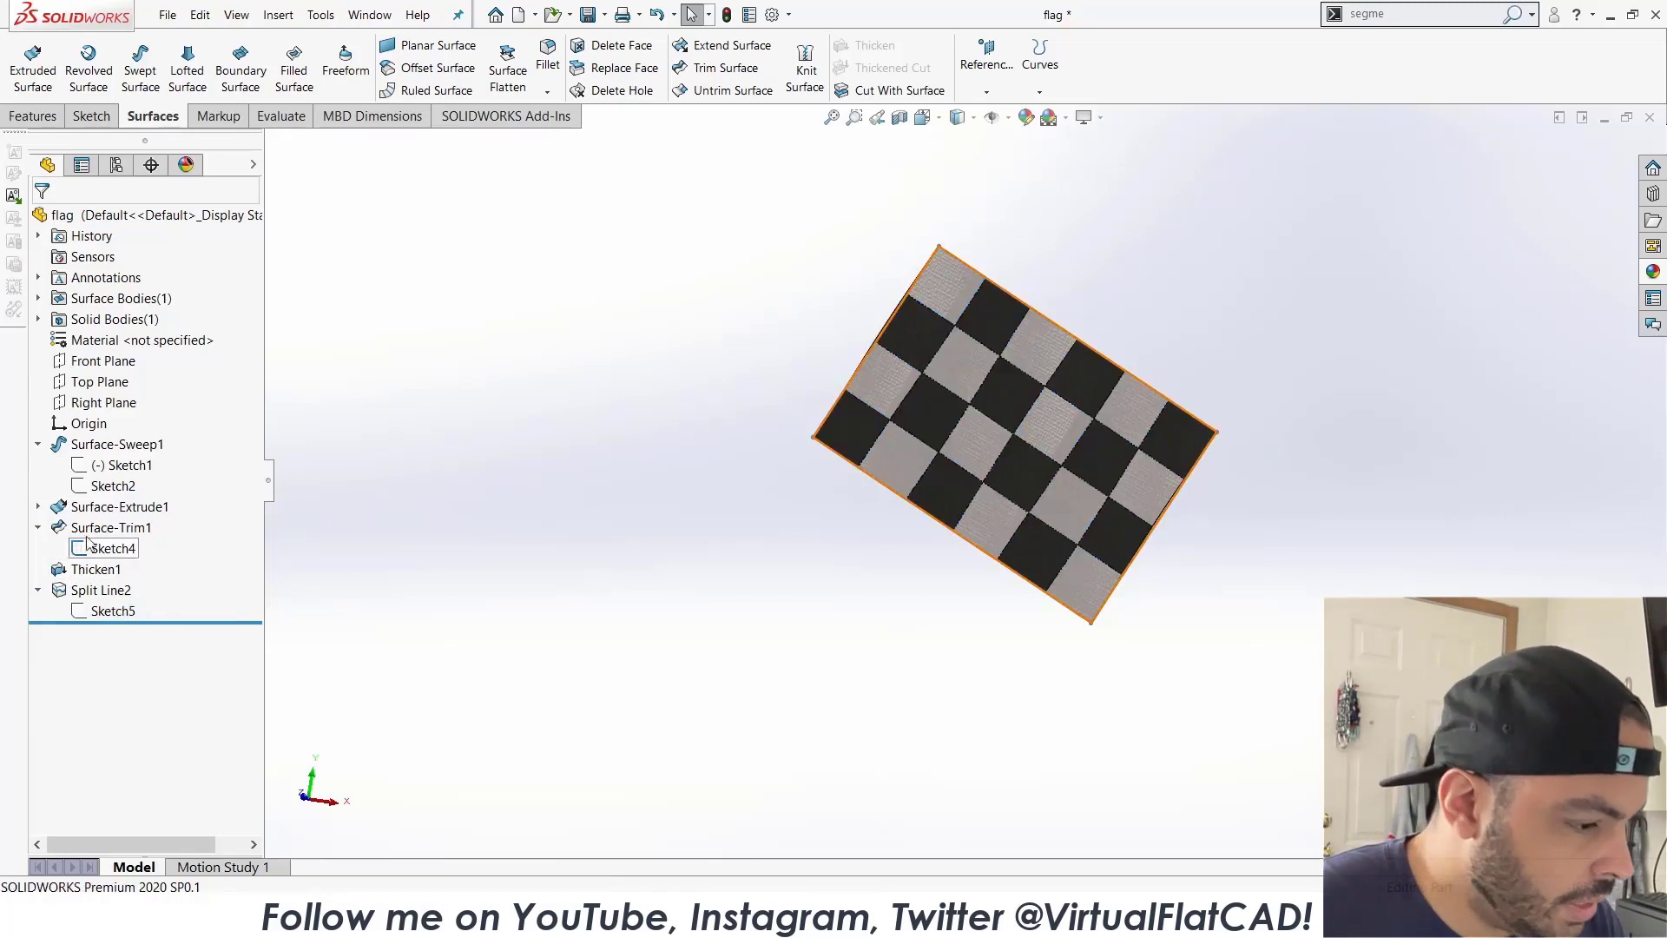
Start a sketch on the Front Plane and convert Sketch4's line along the flag's pole edge into it.
{"action": "left_click", "coordinate": [97, 360]}
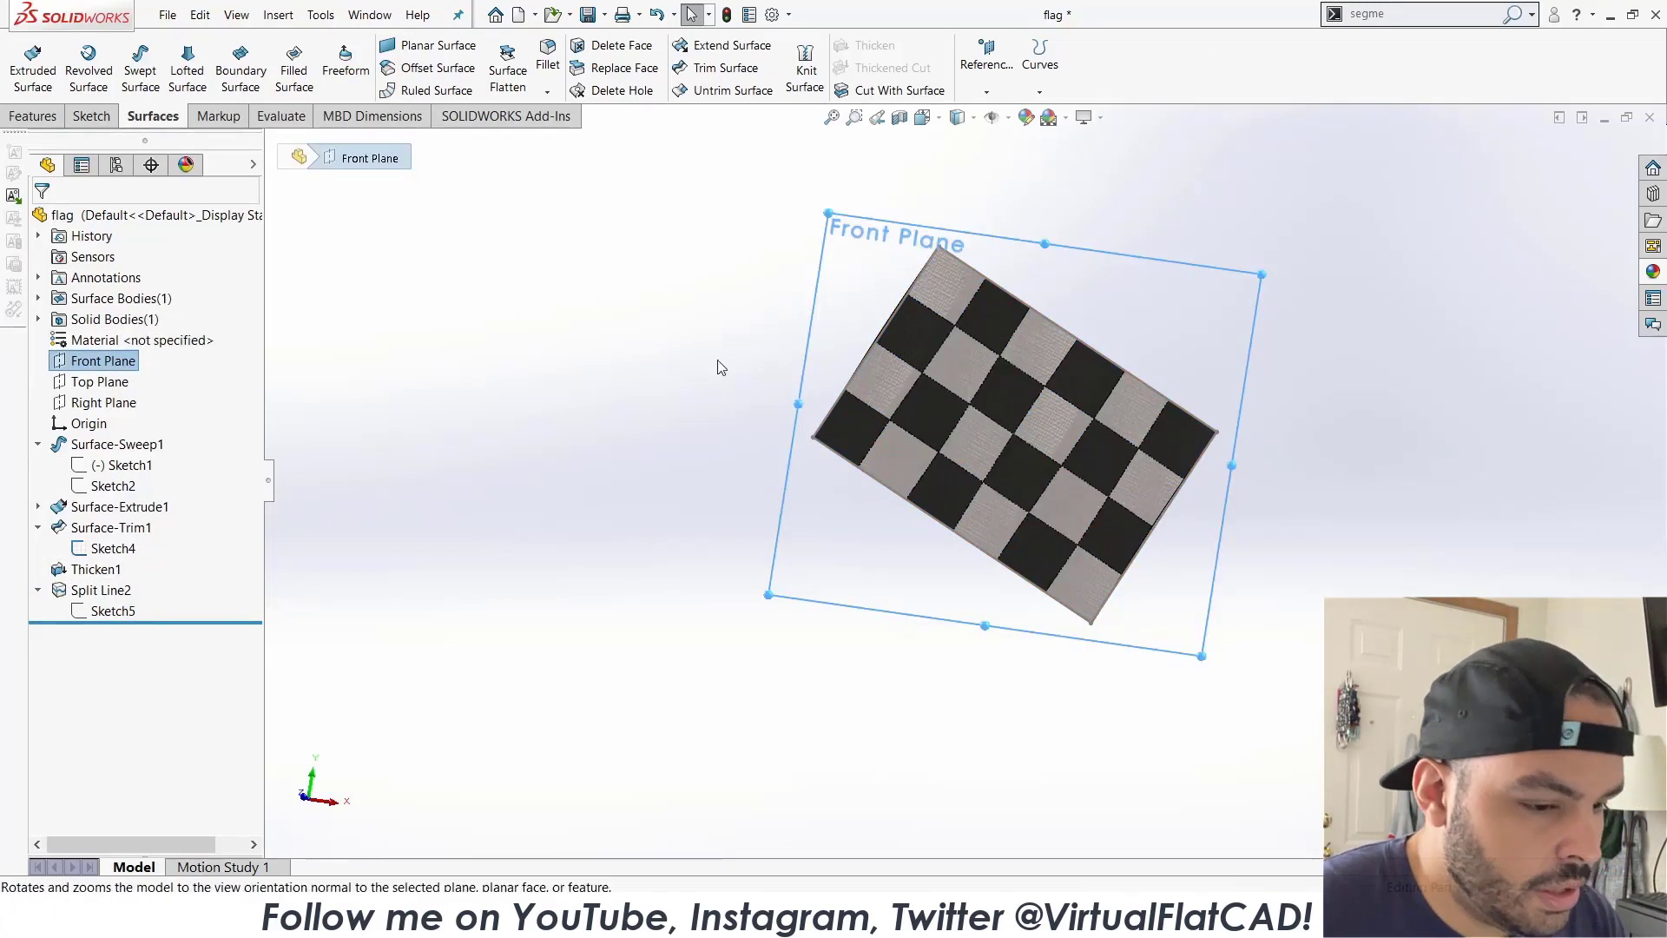
{"action": "mouse_move", "coordinate": [782, 401]}
{"action": "middle_mouse_down"}
{"action": "mouse_move", "coordinate": [811, 402]}
{"action": "mouse_move", "coordinate": [786, 416]}
{"action": "middle_mouse_up"}
{"action": "key", "text": "ctrl+8"}
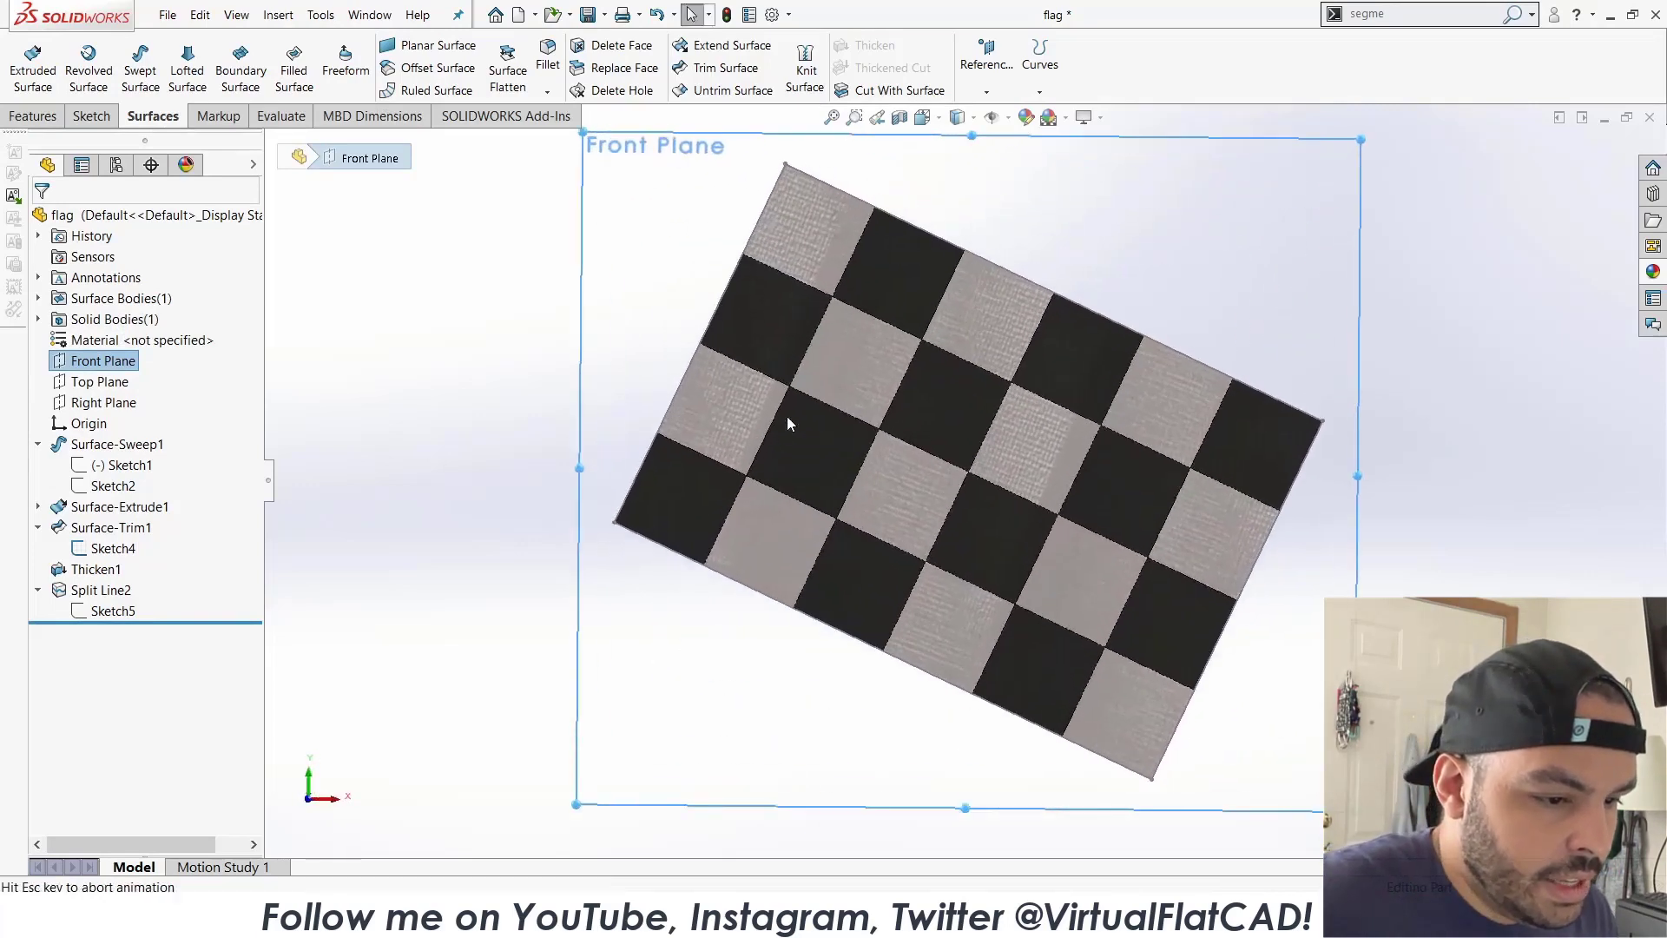
{"action": "key", "text": "Escape"}
{"action": "left_click", "coordinate": [113, 548]}
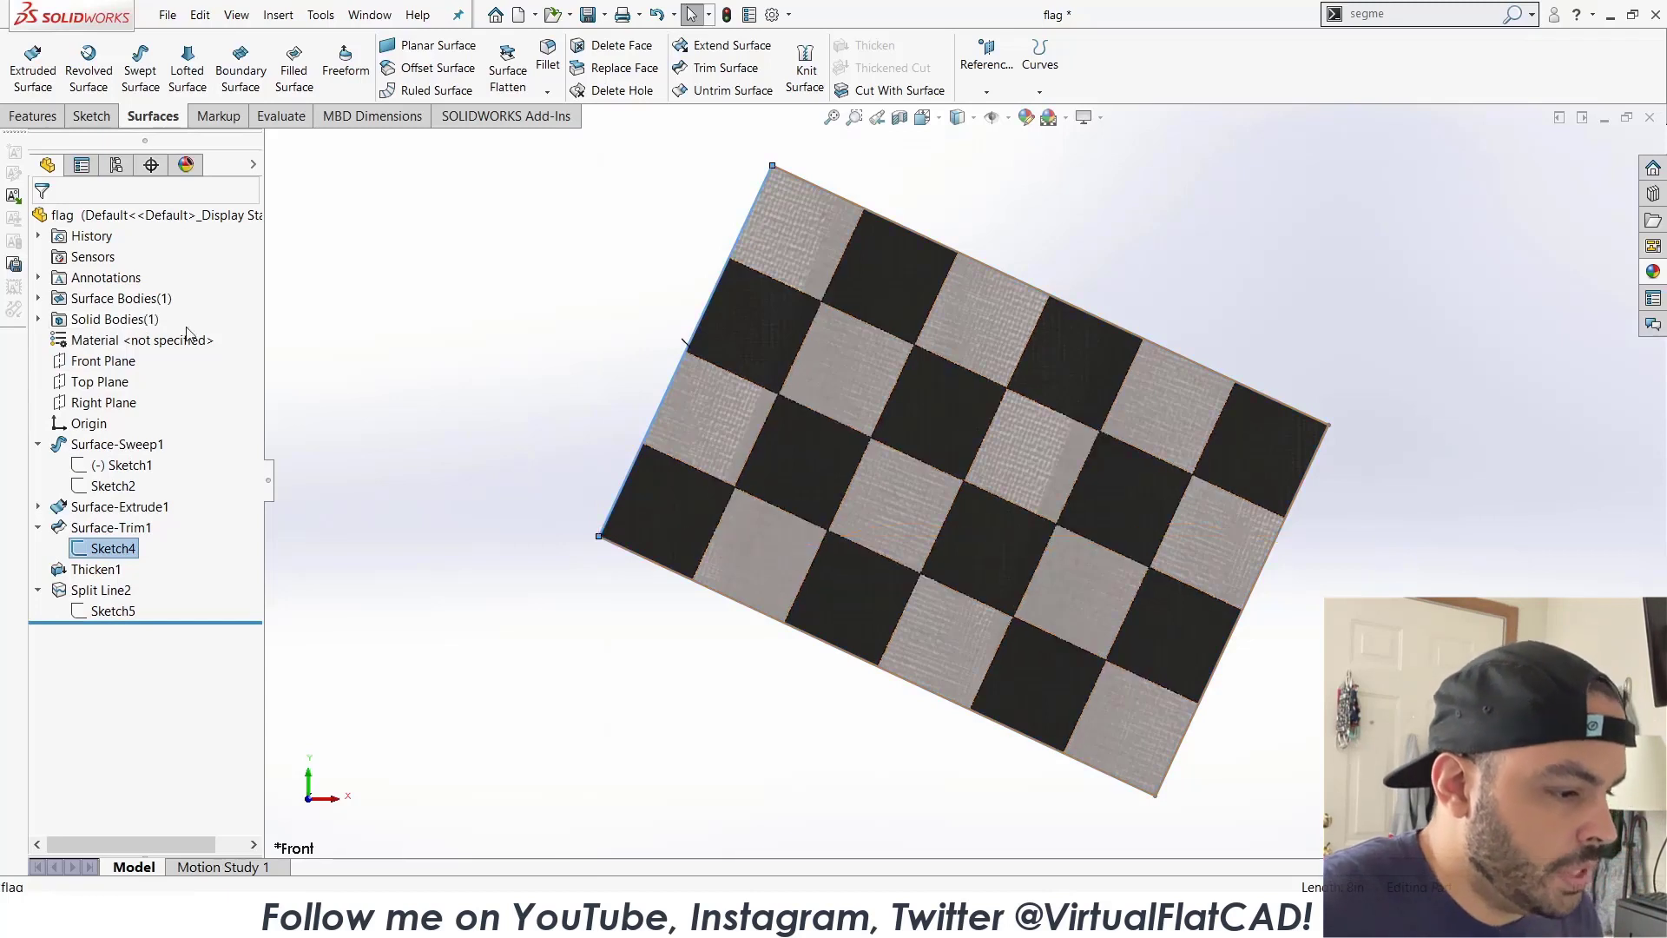
{"action": "left_click", "coordinate": [101, 360]}
{"action": "left_click", "coordinate": [114, 335]}
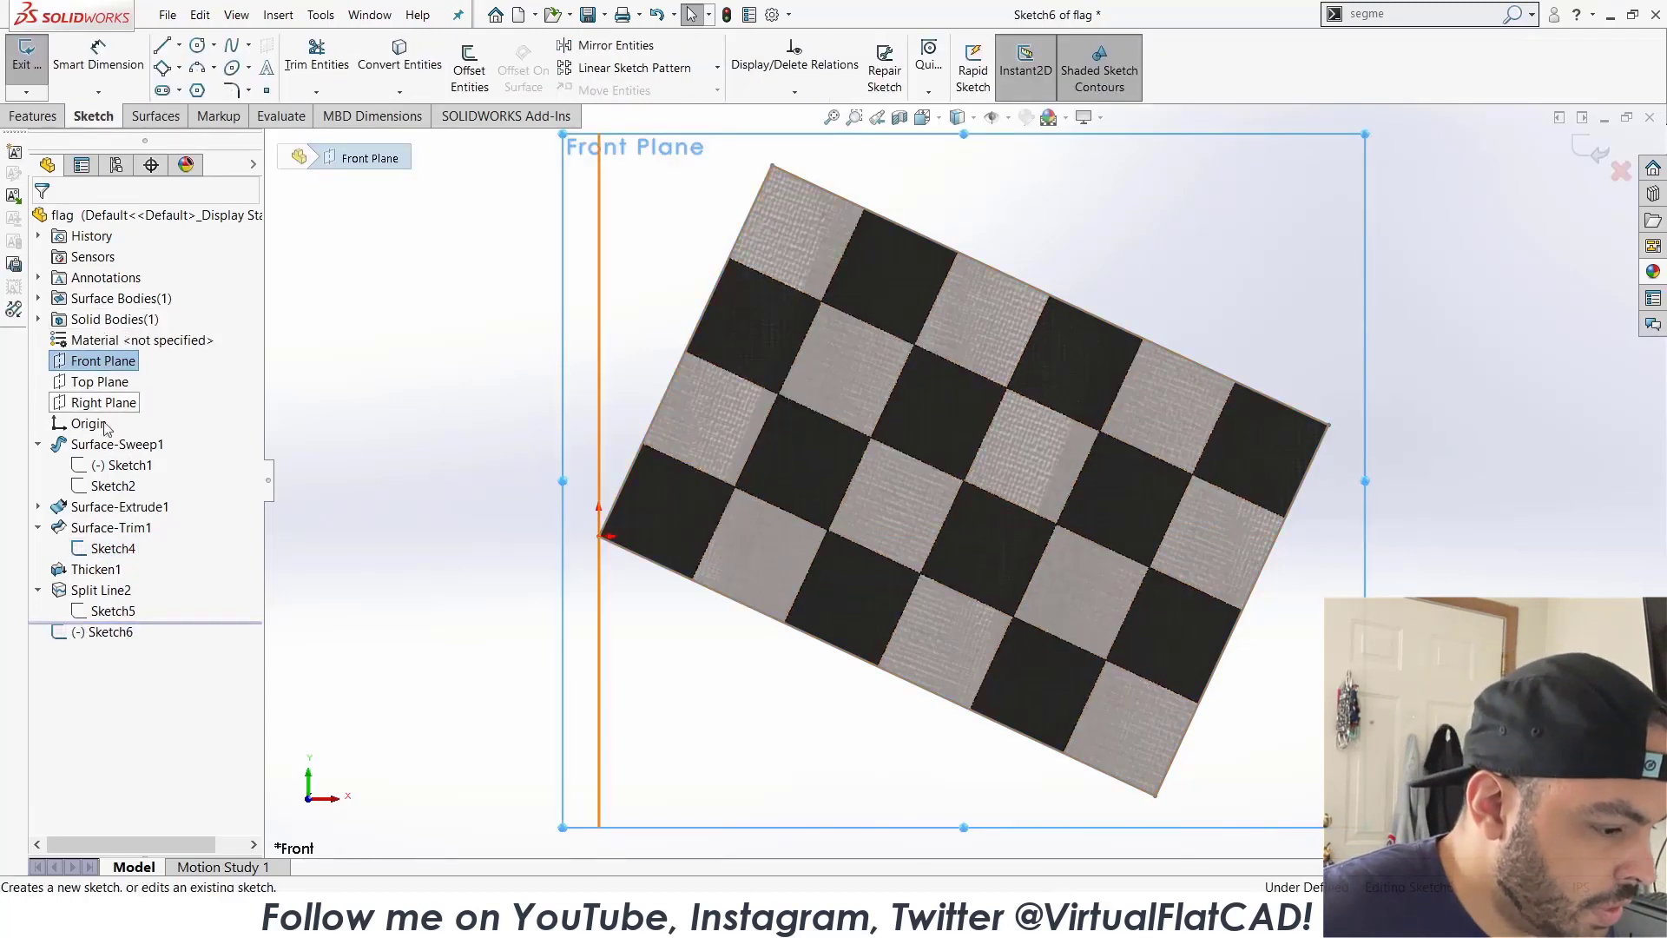
{"action": "left_click", "coordinate": [706, 320]}
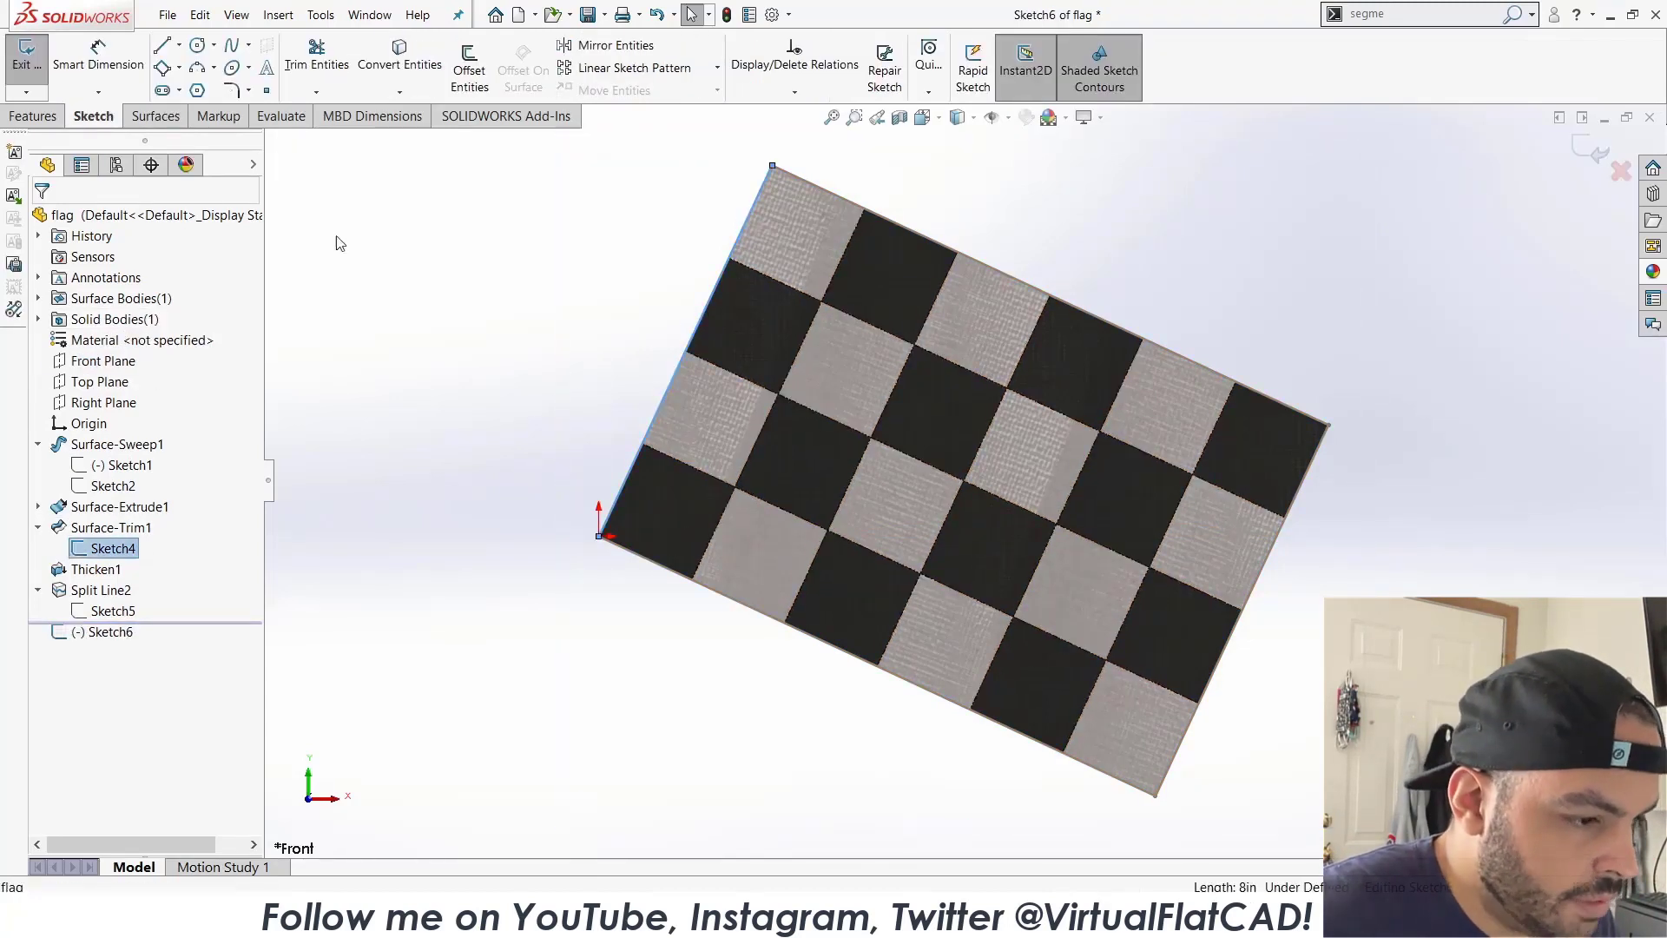
{"action": "left_click", "coordinate": [400, 56]}
{"action": "key", "text": "z"}
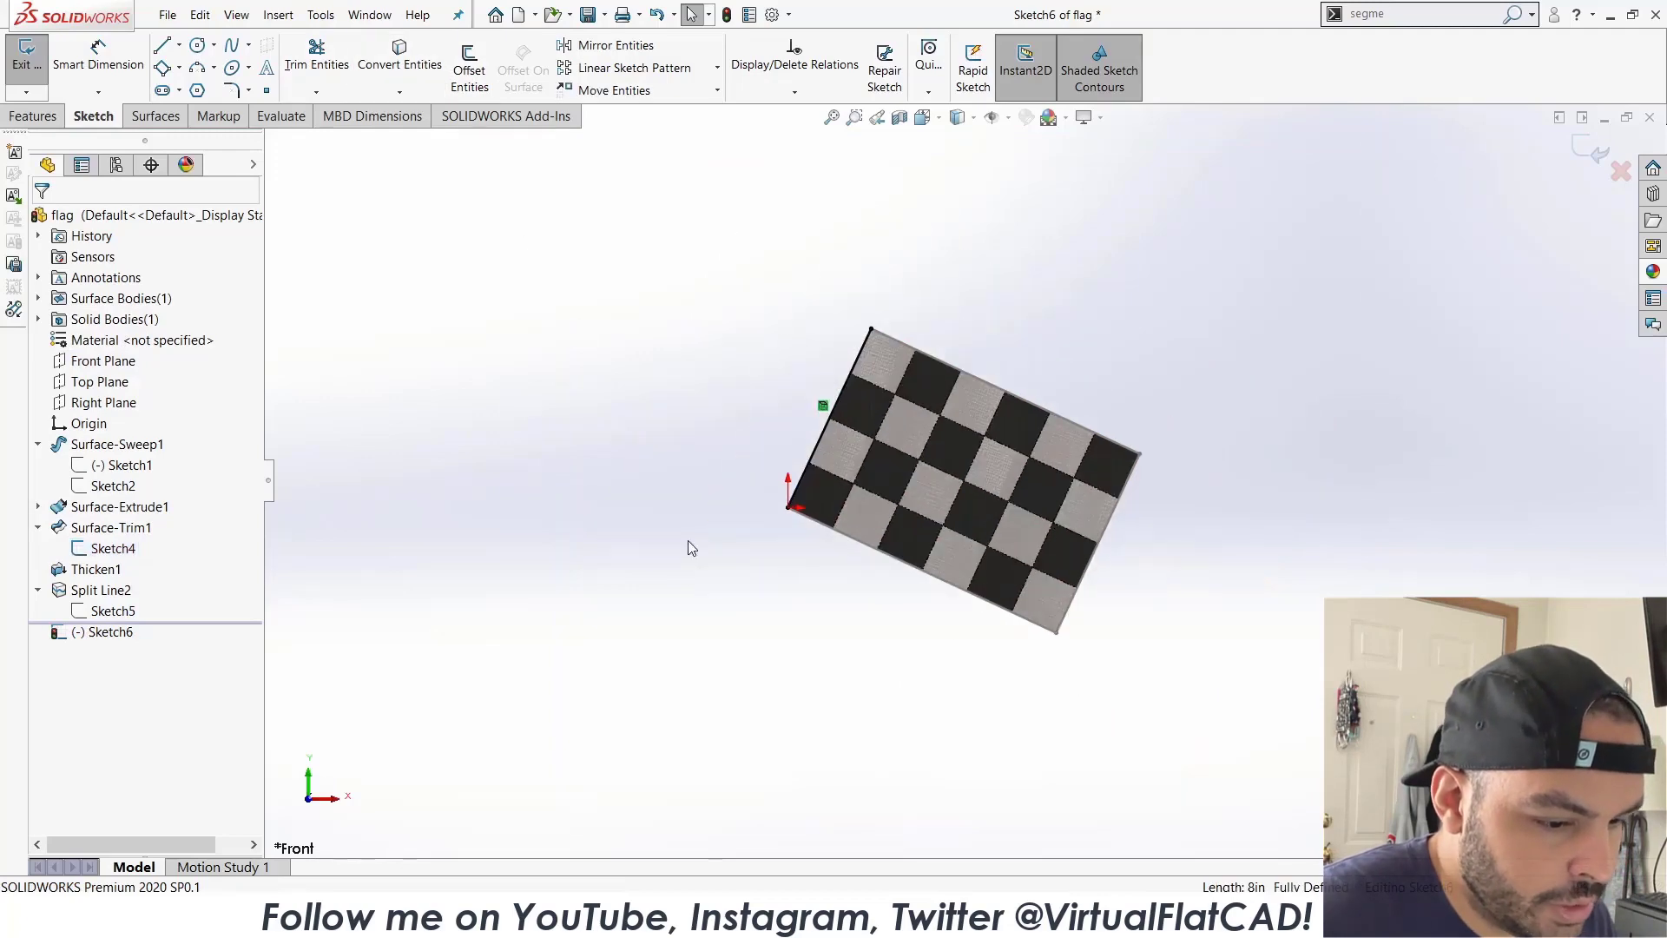
Extend the converted line past the flag's lower corner by about twice the edge length to lay out the pole.
{"action": "left_click", "coordinate": [789, 508]}
{"action": "left_click", "coordinate": [752, 660]}
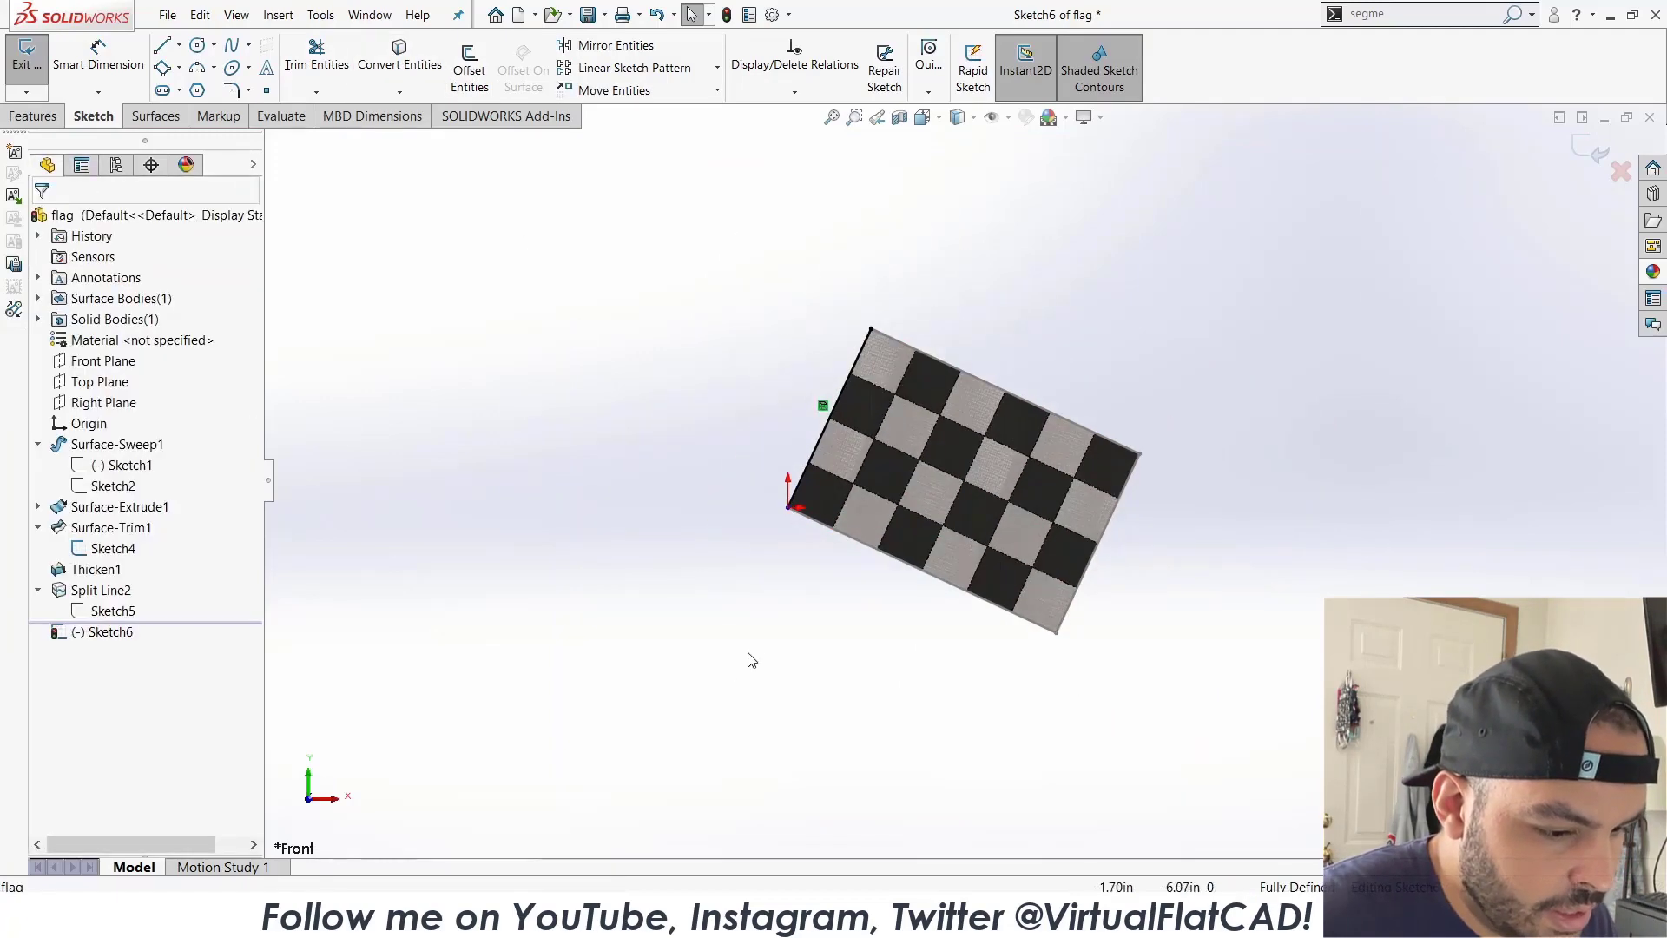
{"action": "scroll", "coordinate": [795, 529], "scroll_direction": "down", "scroll_amount": 5}
{"action": "left_click_drag", "start_coordinate": [842, 466], "coordinate": [620, 875]}
{"action": "scroll", "coordinate": [793, 402], "scroll_direction": "up", "scroll_amount": 6}
{"action": "left_click", "coordinate": [950, 554]}
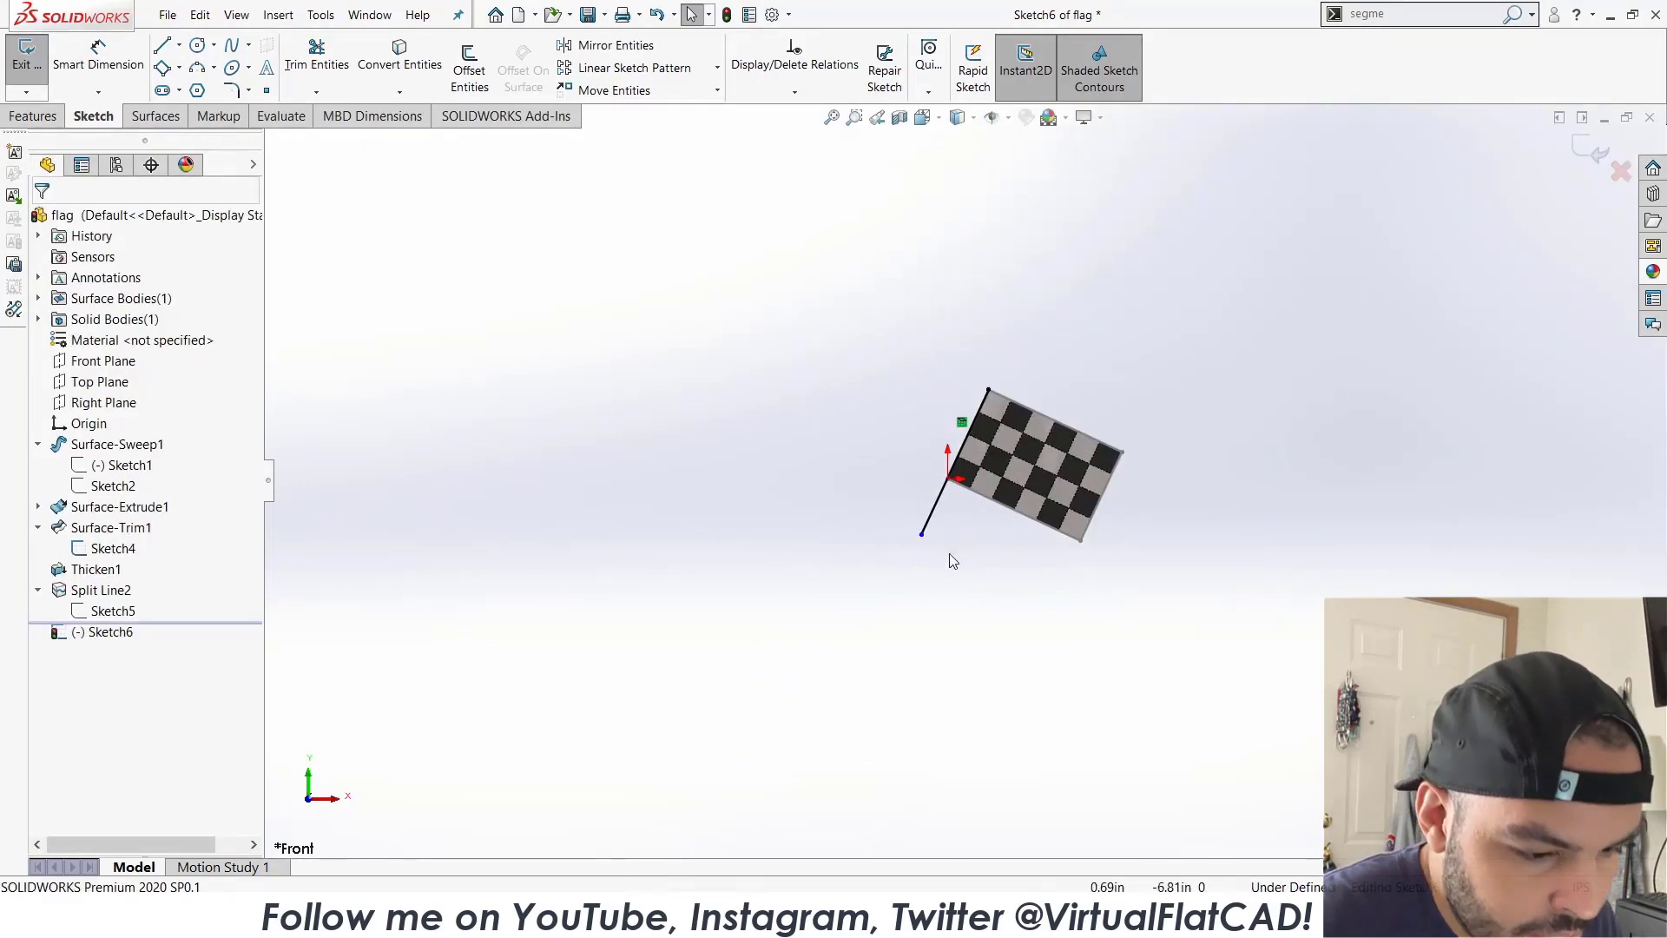
{"action": "left_click_drag", "start_coordinate": [922, 540], "coordinate": [850, 680]}
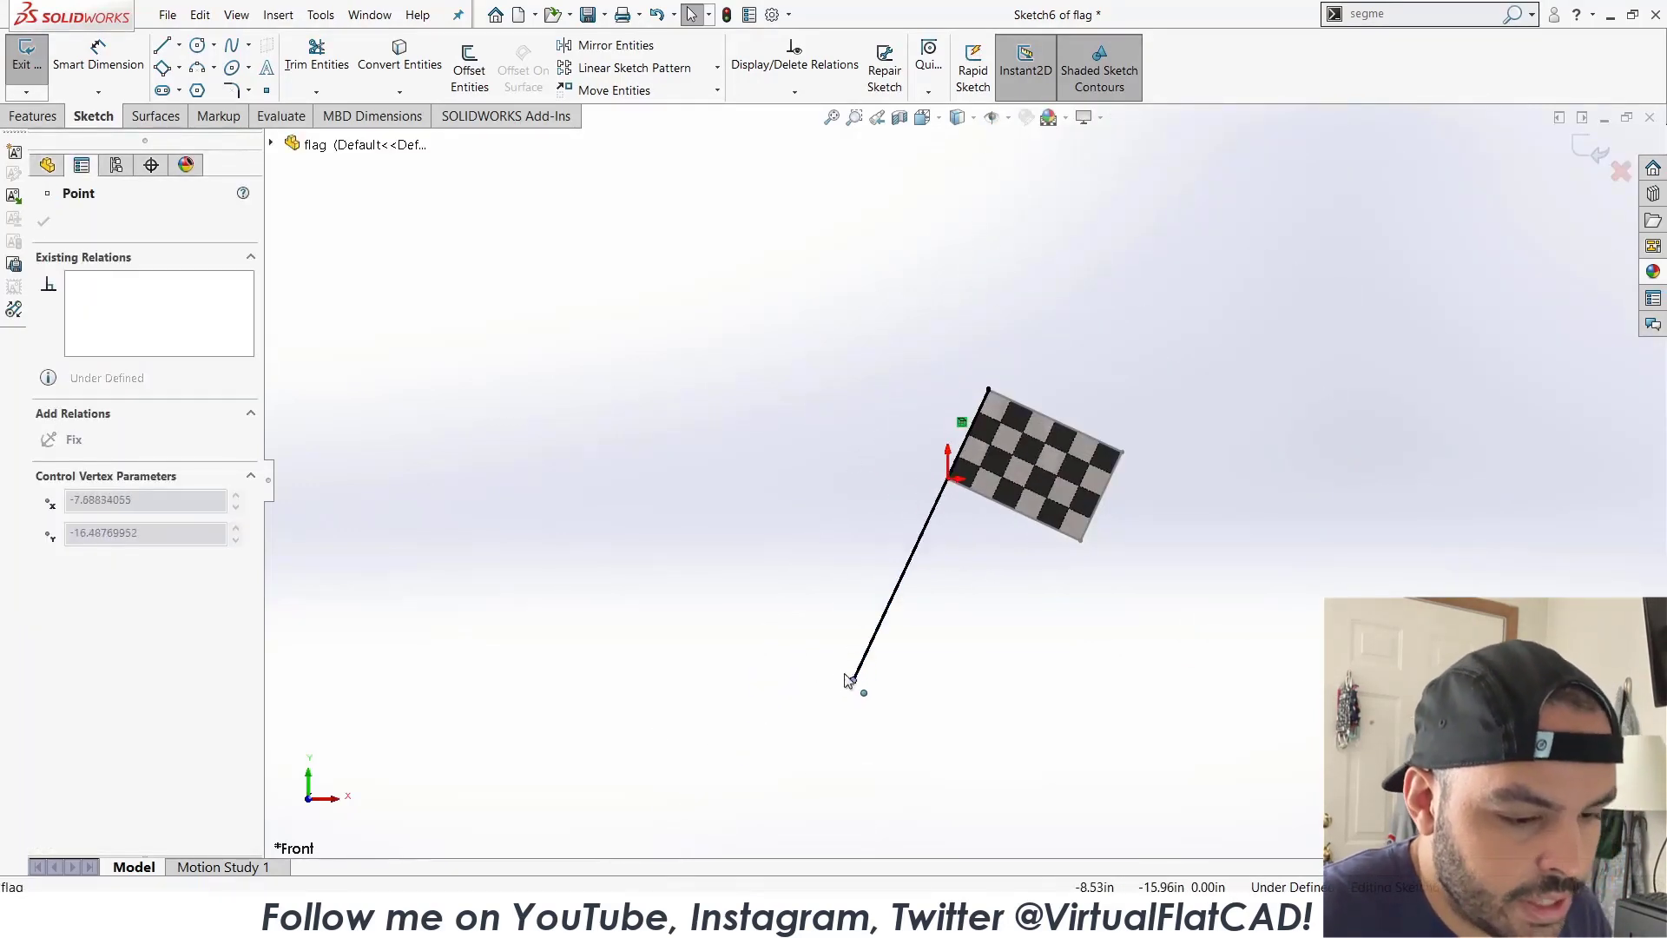
{"action": "left_click", "coordinate": [867, 653]}
{"action": "left_click", "coordinate": [946, 700]}
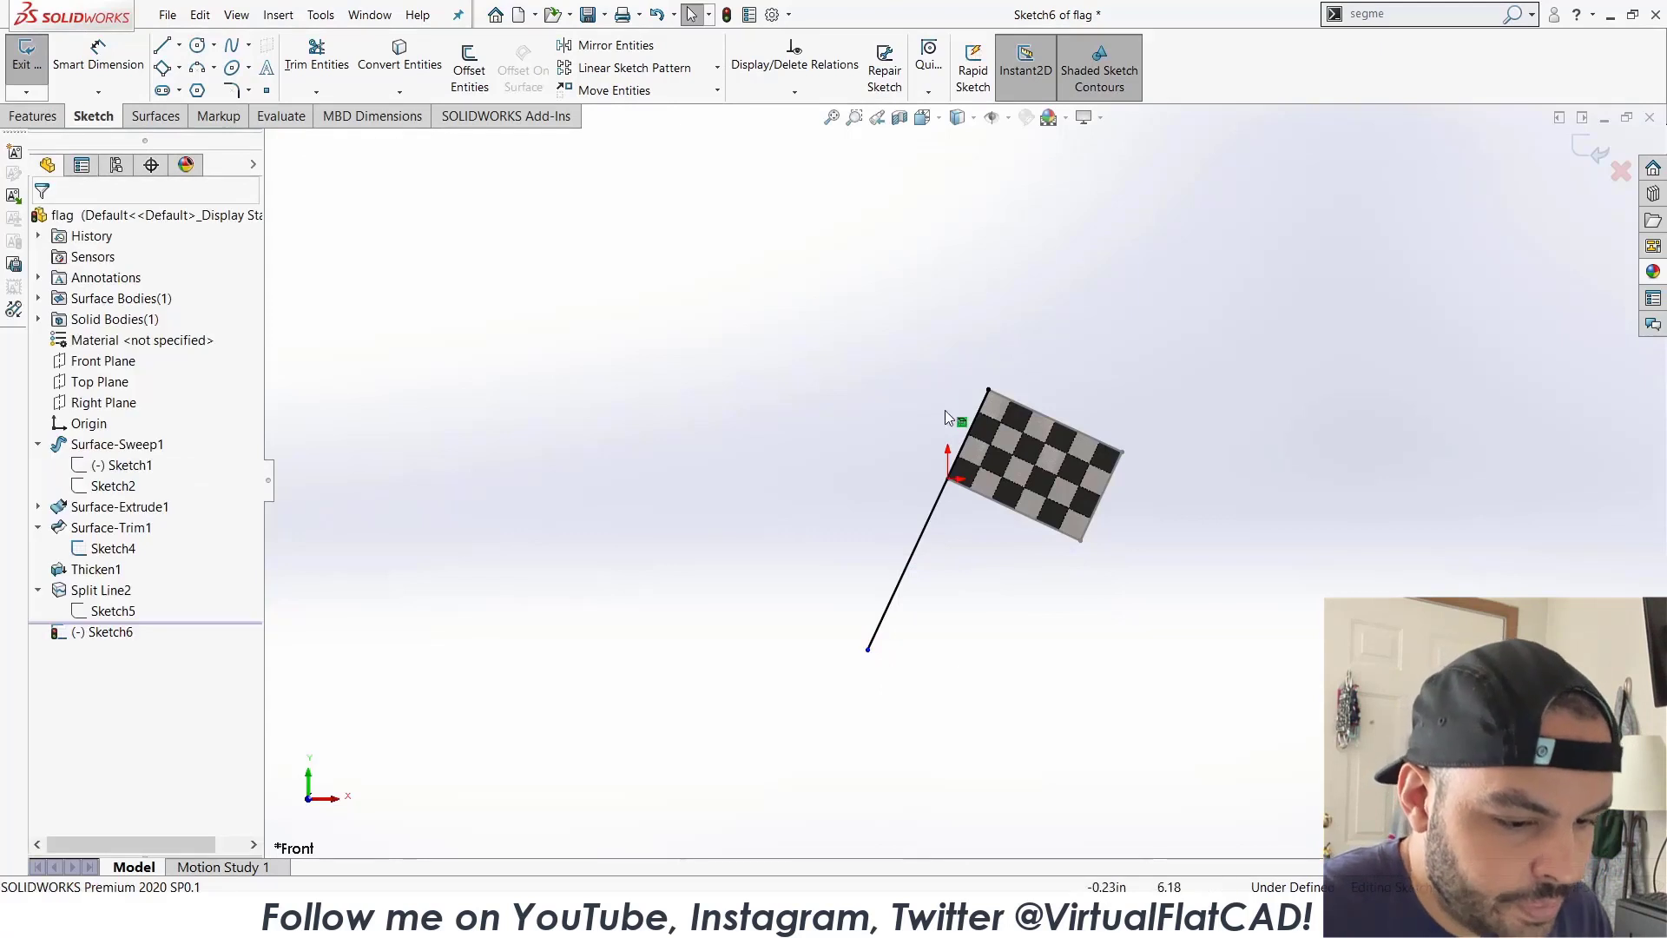
Dimension the pole line's full length and set it to 24 in.
{"action": "scroll", "coordinate": [995, 533], "scroll_direction": "down", "scroll_amount": 3}
{"action": "right_click", "coordinate": [998, 504]}
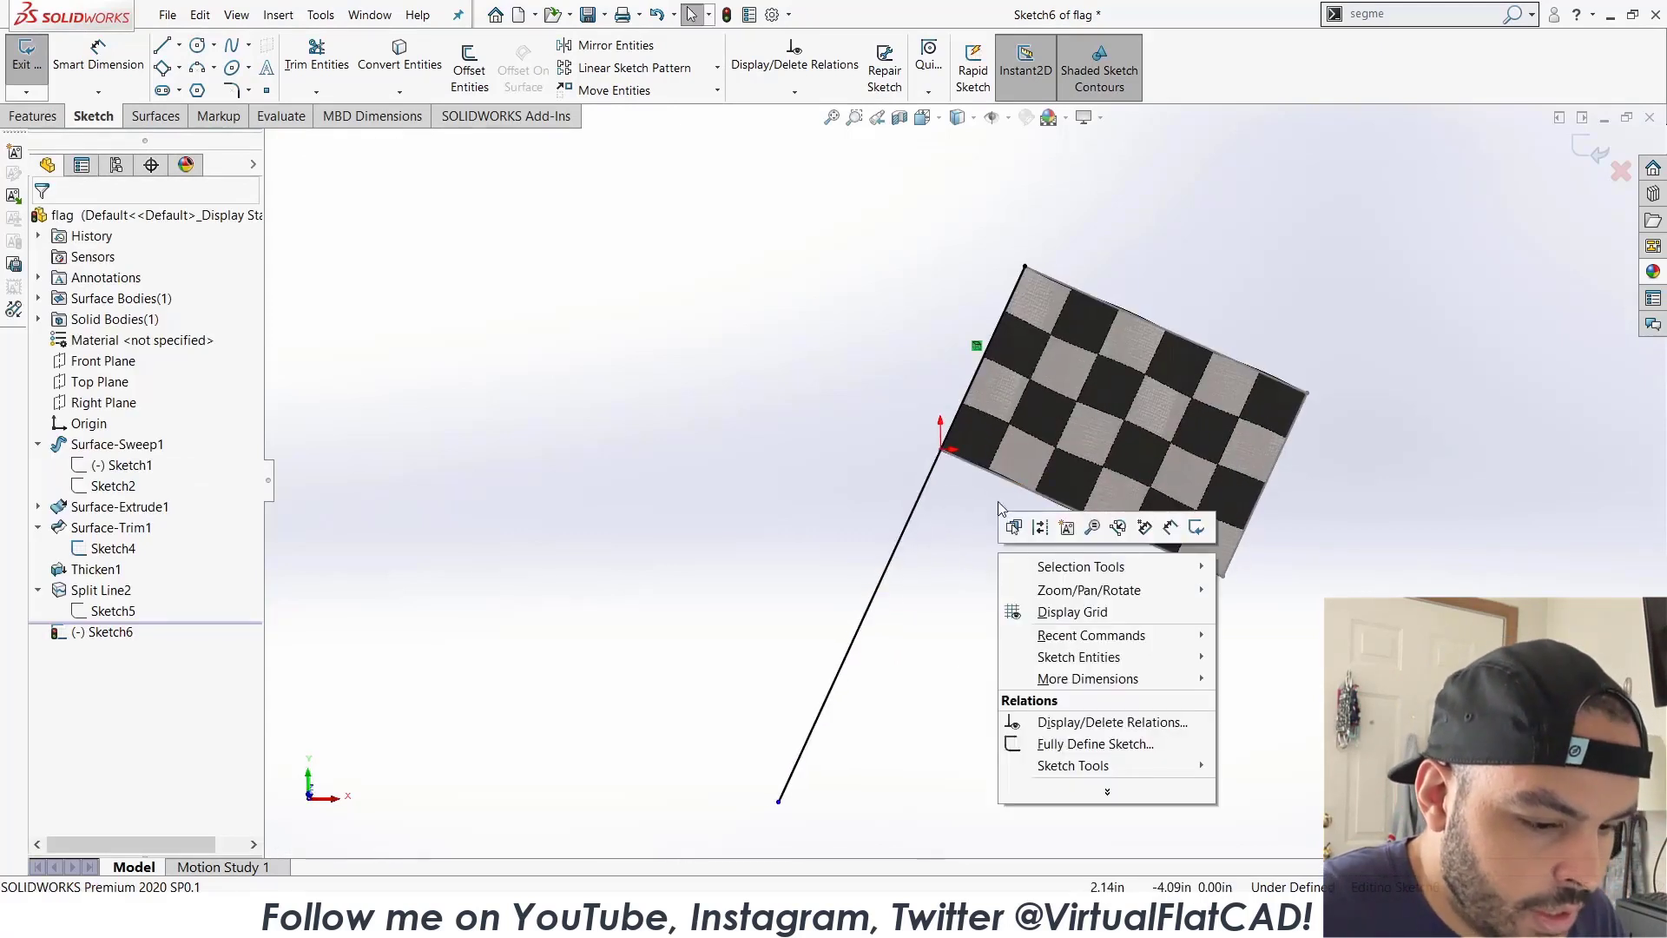
{"action": "left_click", "coordinate": [914, 618]}
{"action": "right_click", "coordinate": [964, 643]}
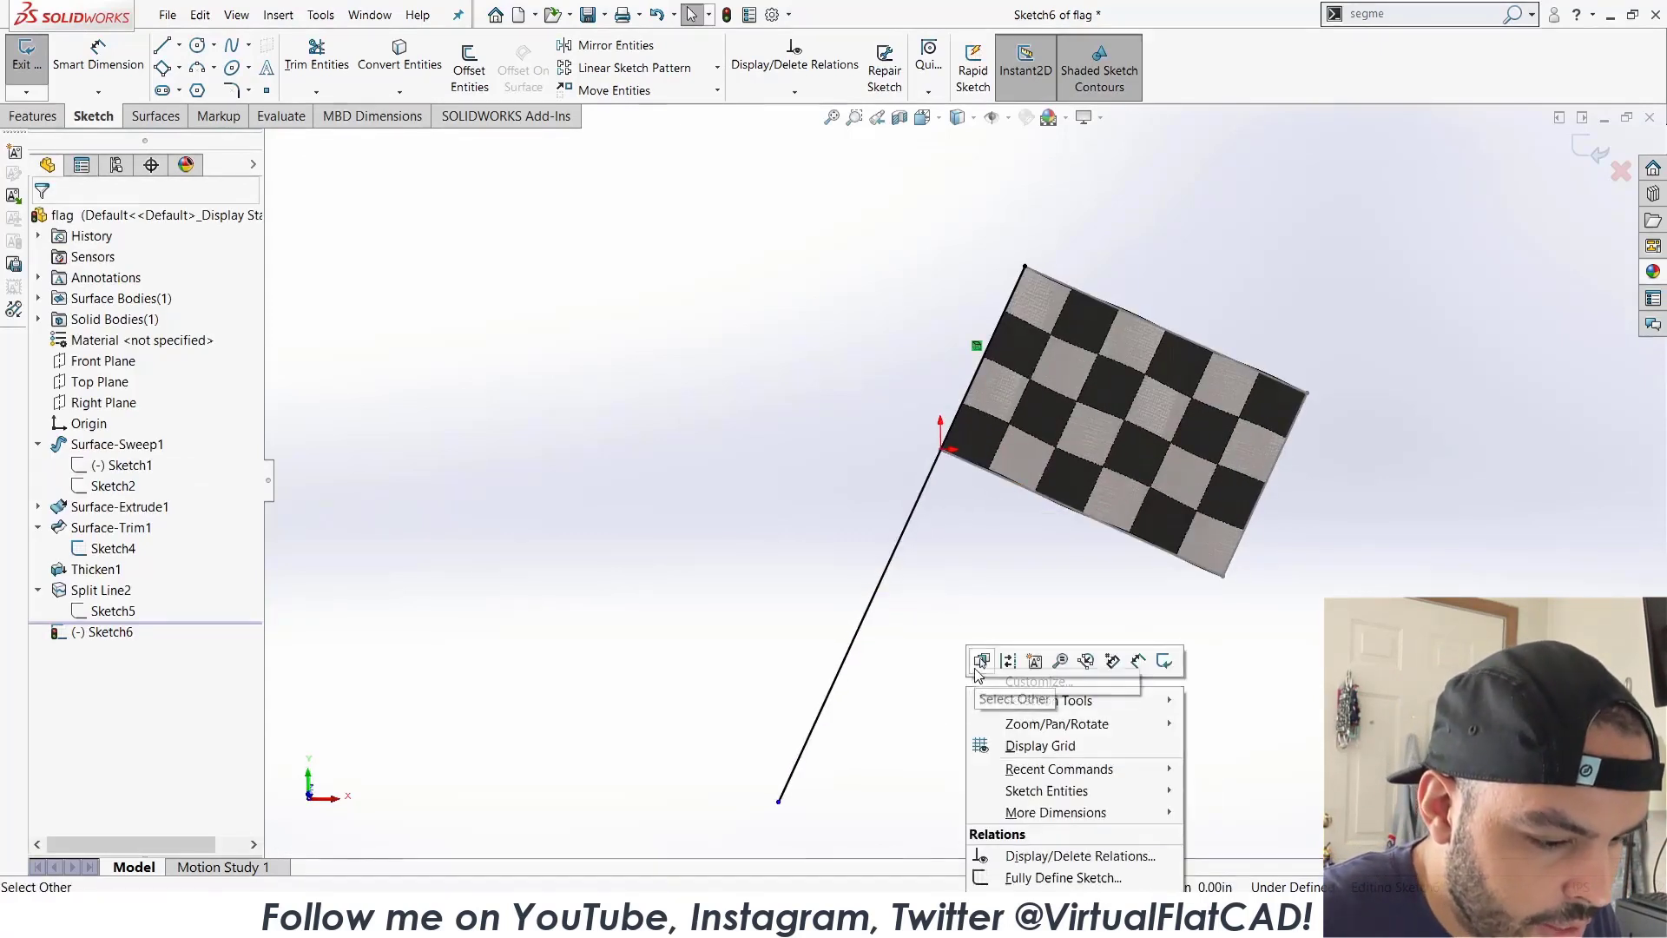
{"action": "key", "text": "Escape"}
{"action": "left_click", "coordinate": [98, 93]}
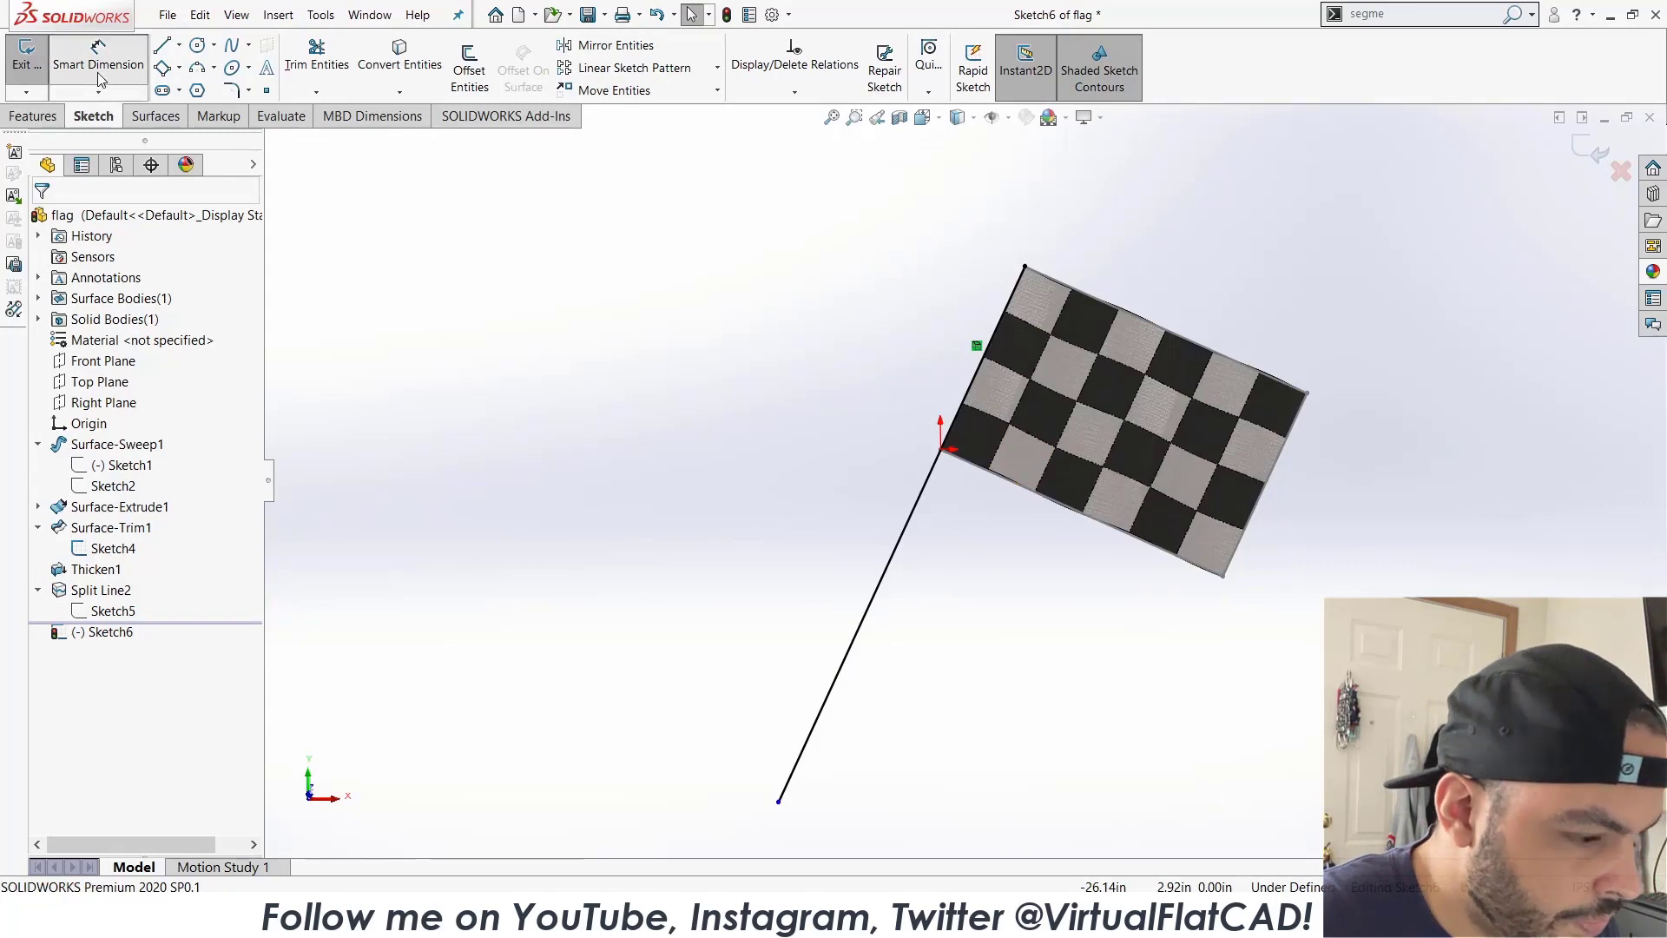
{"action": "left_click", "coordinate": [868, 634]}
{"action": "left_click", "coordinate": [847, 560]}
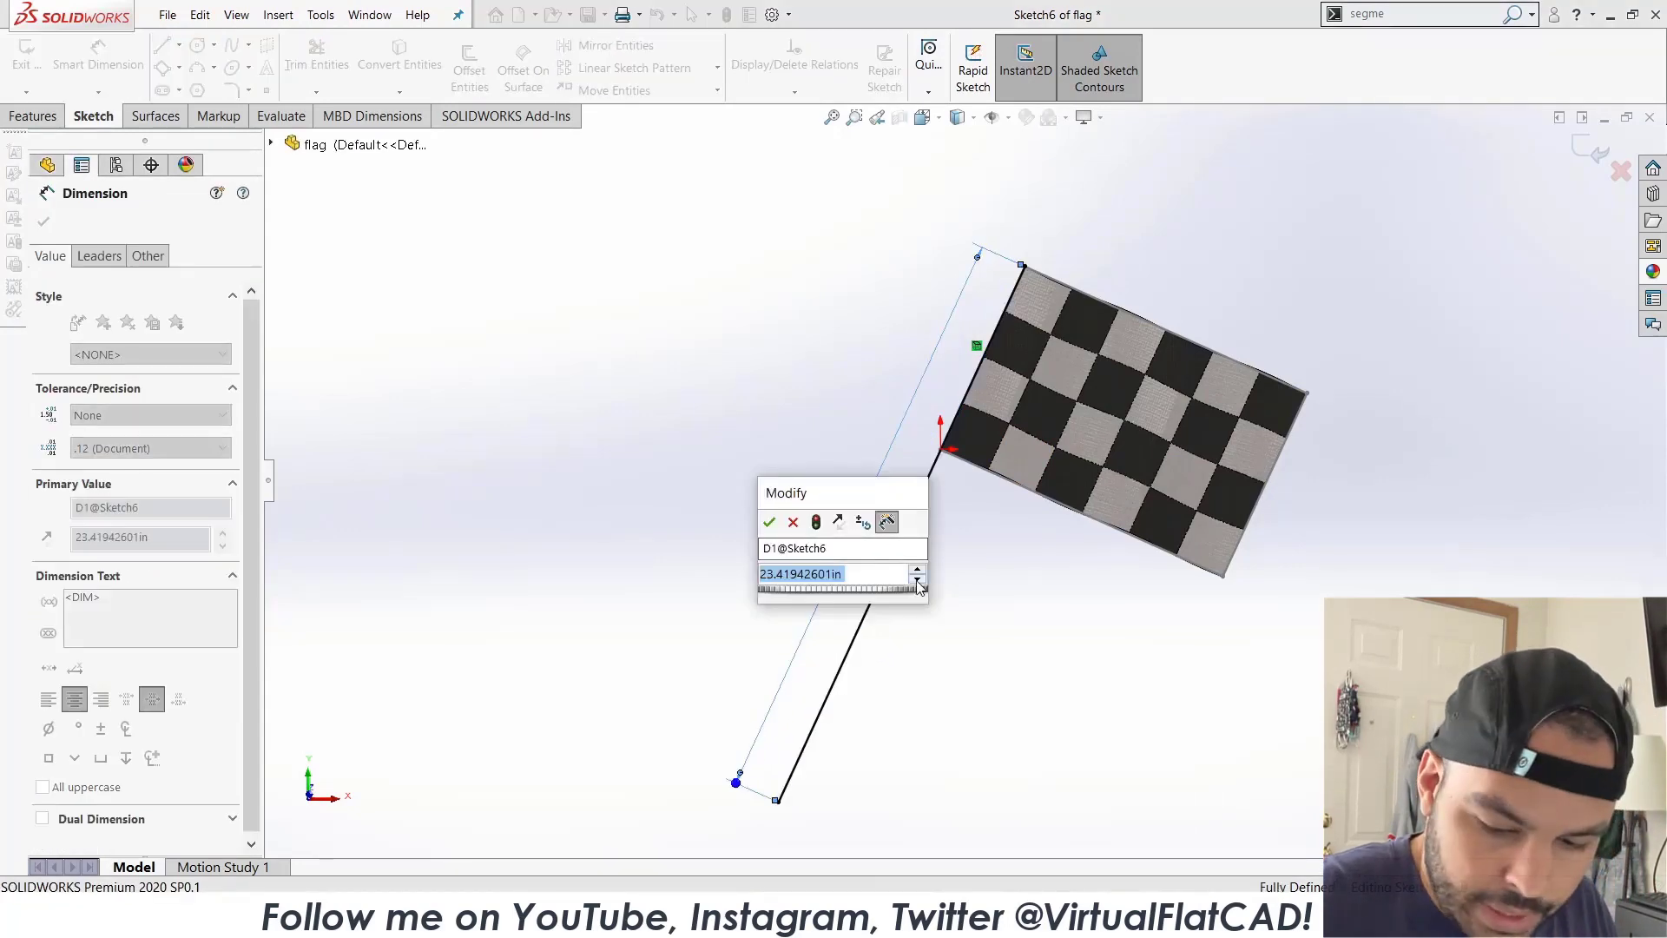
{"action": "type", "text": "24"}
{"action": "key", "text": "Return"}
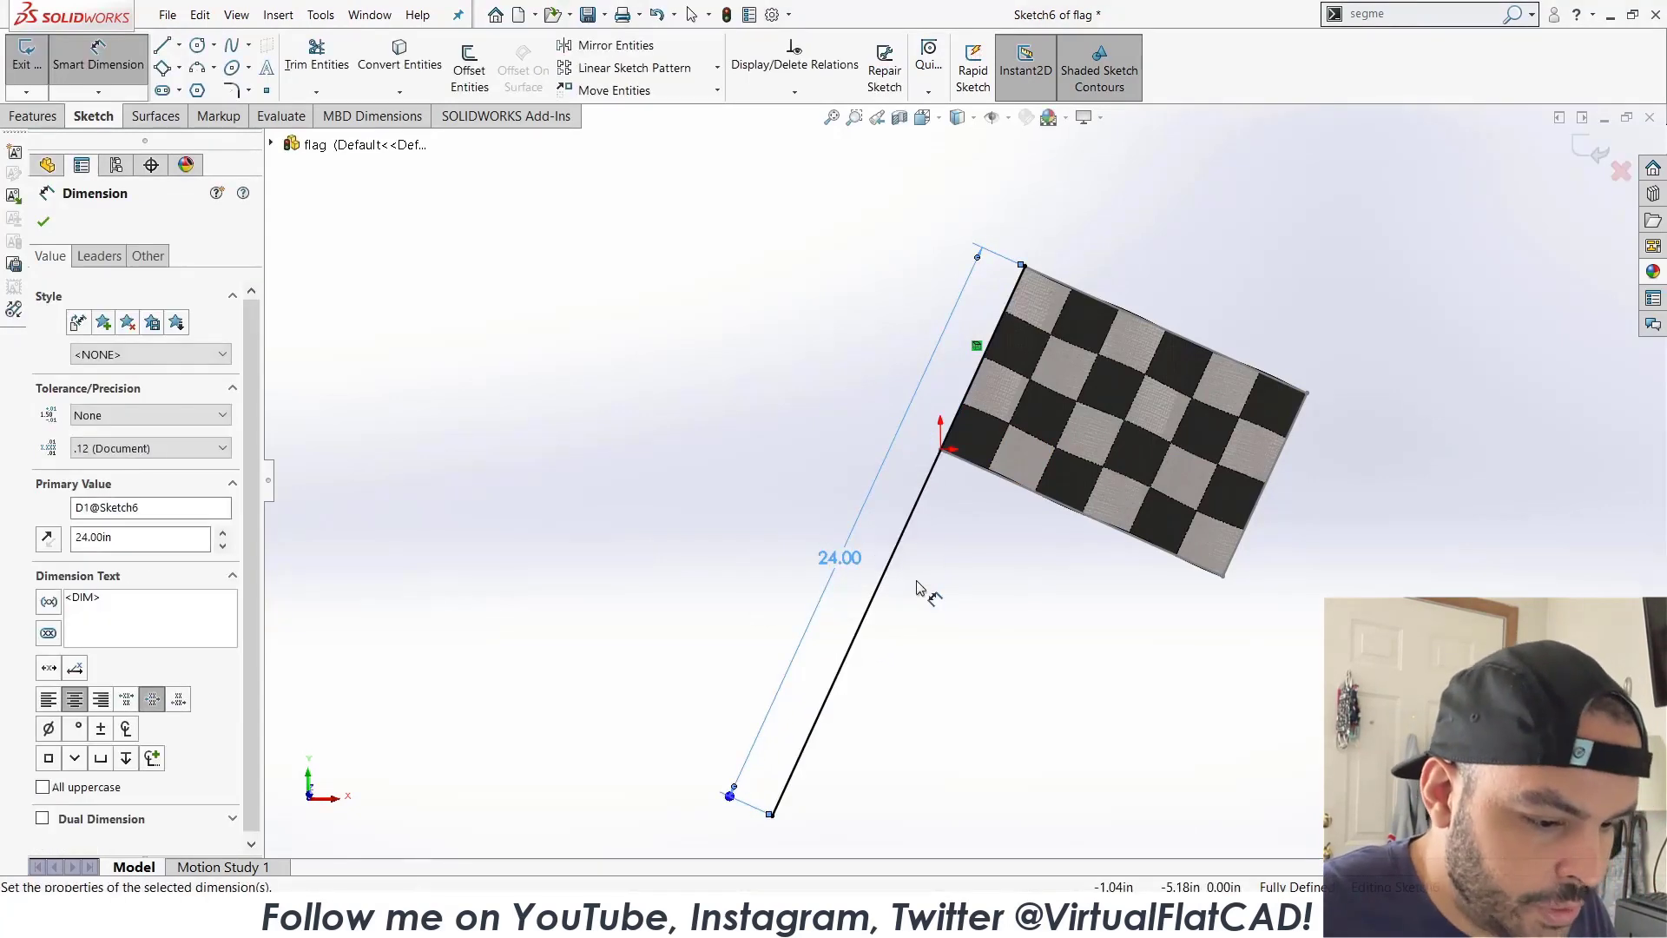
Leave the pole line's sketch and clear the selection.
{"action": "scroll", "coordinate": [990, 500], "scroll_direction": "down", "scroll_amount": 3}
{"action": "scroll", "coordinate": [1054, 578], "scroll_direction": "up", "scroll_amount": 5}
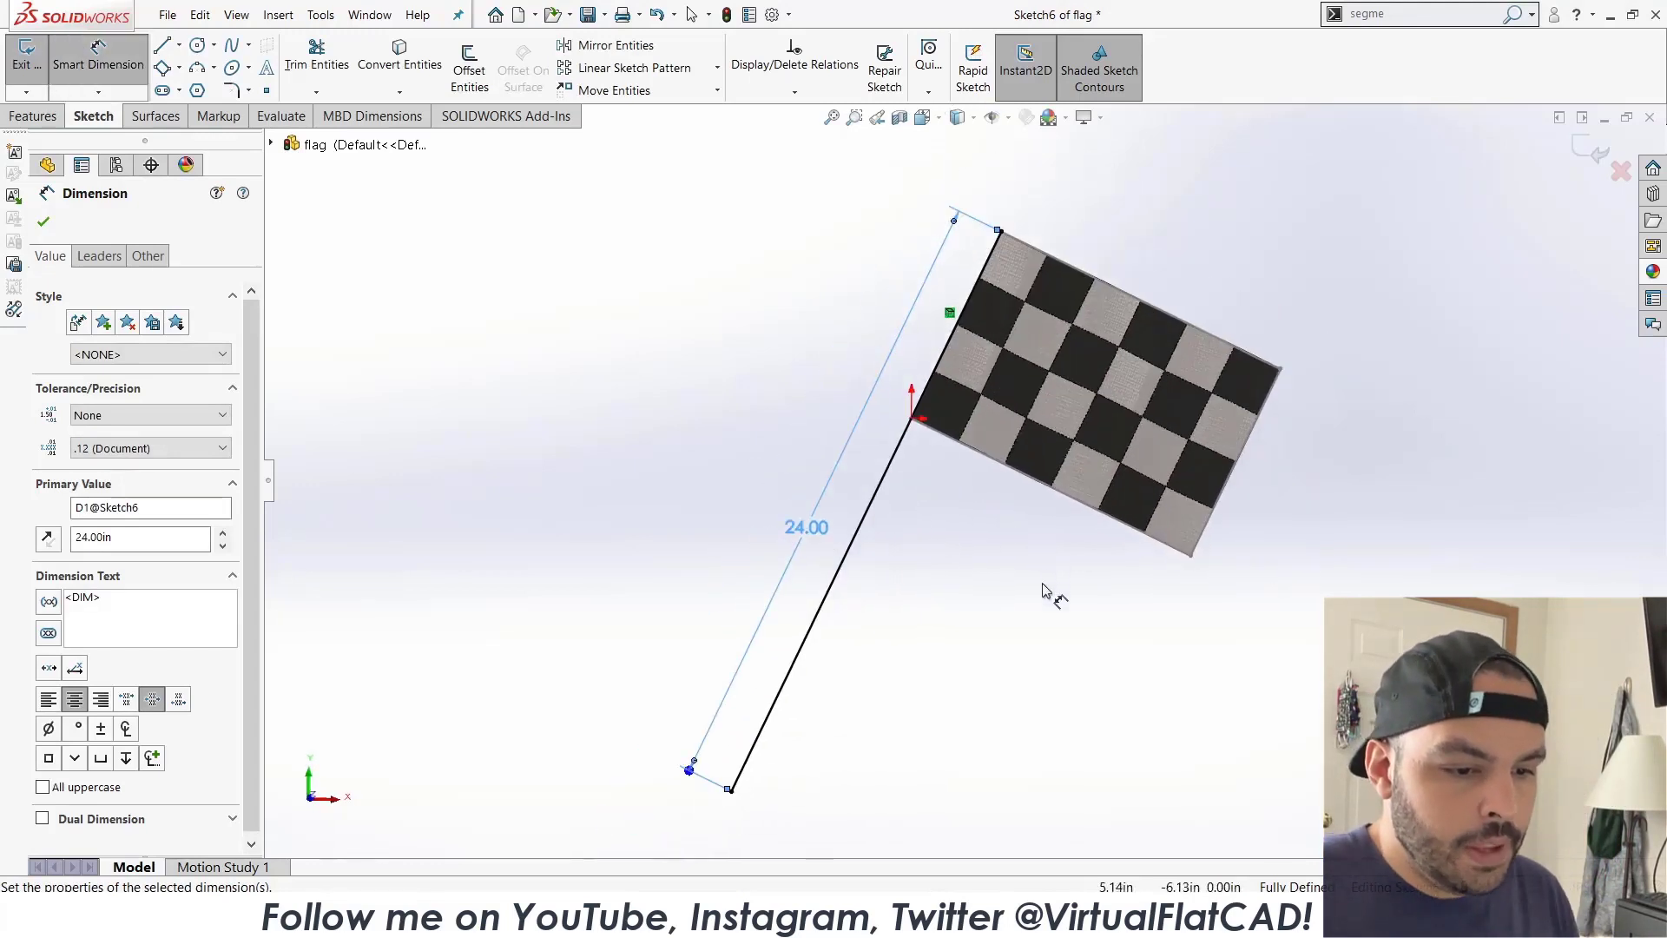
{"action": "scroll", "coordinate": [987, 599], "scroll_direction": "down", "scroll_amount": 2}
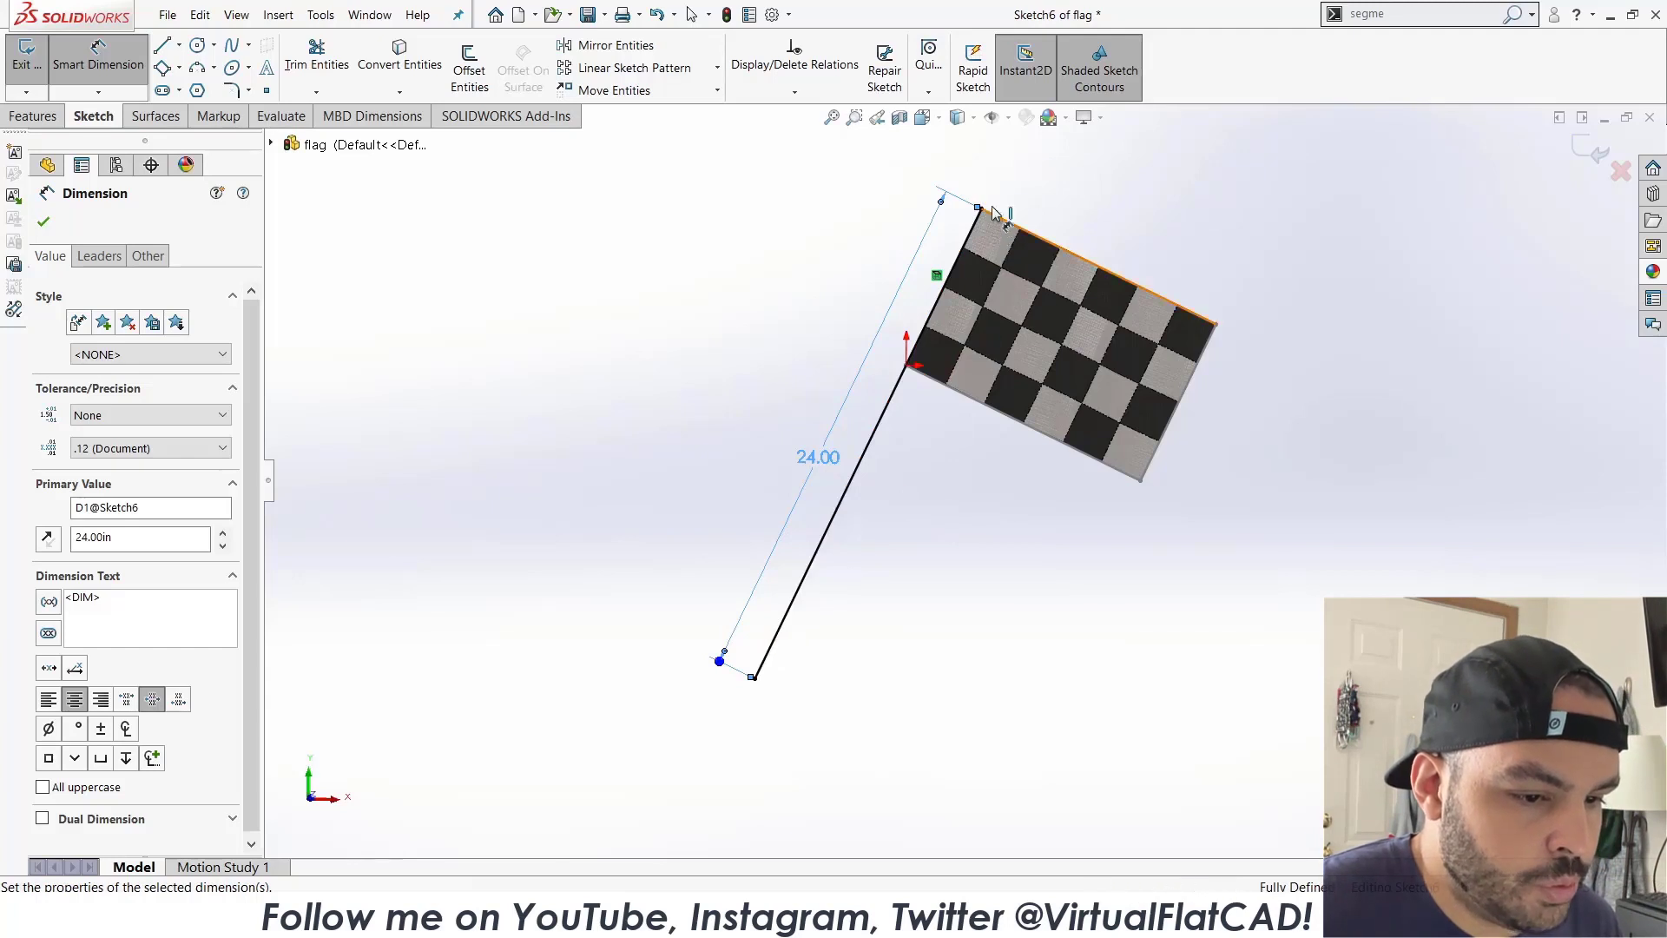
{"action": "middle_click_drag", "start_coordinate": [992, 207], "coordinate": [1002, 232]}
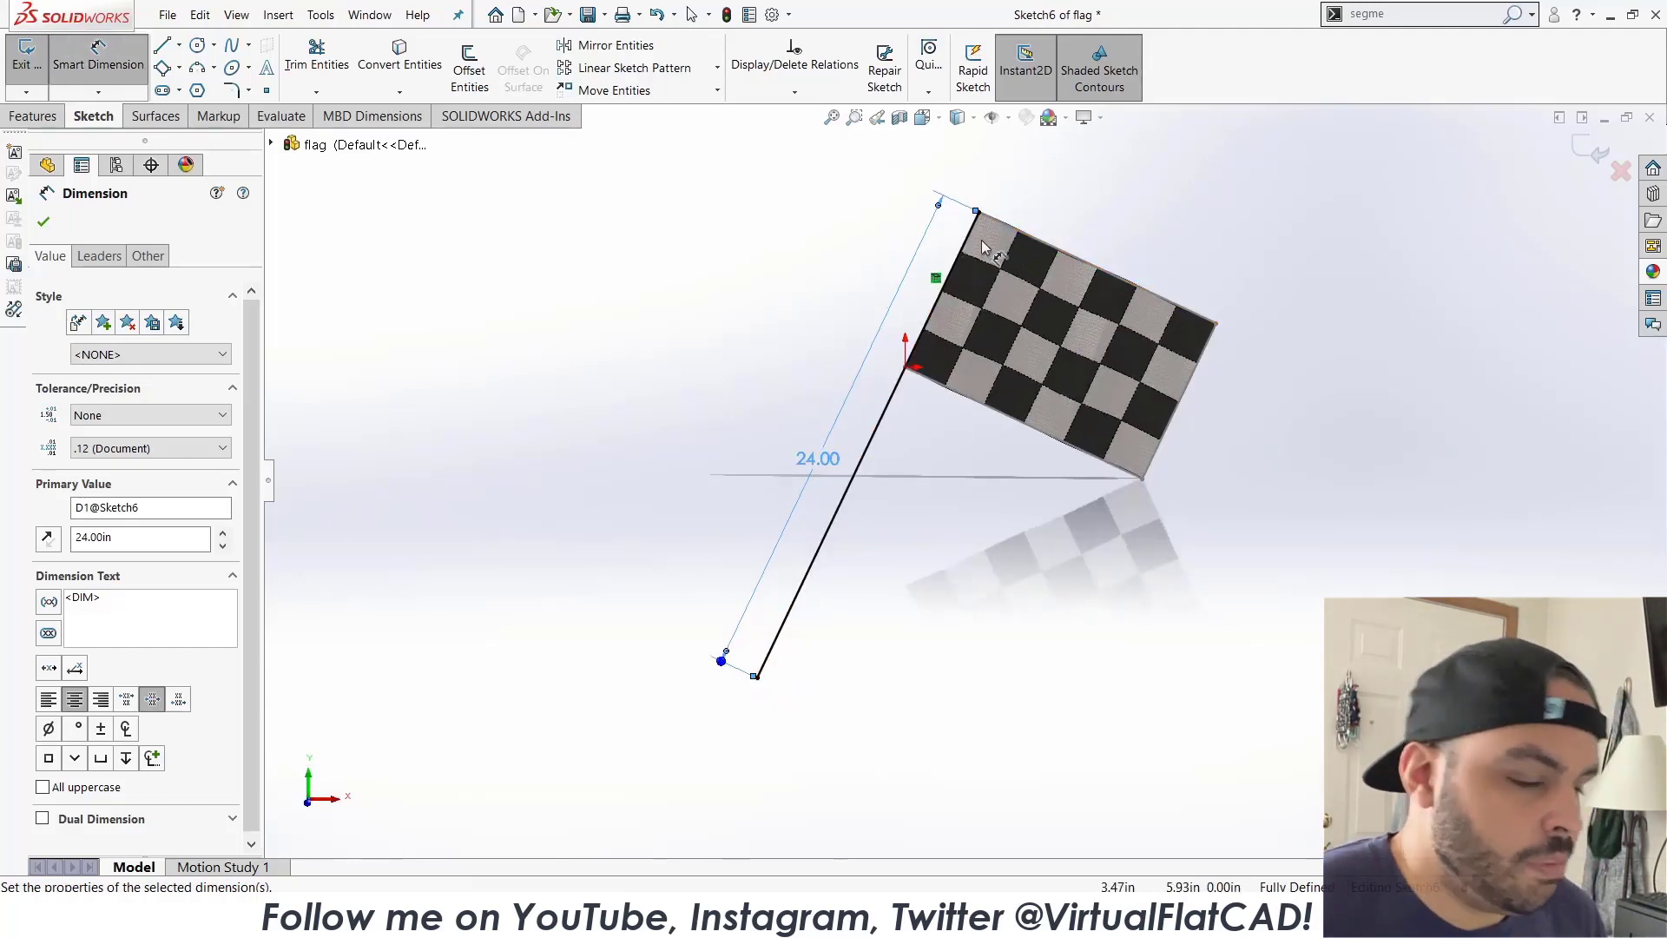
{"action": "scroll", "coordinate": [956, 241], "scroll_direction": "down", "scroll_amount": 2}
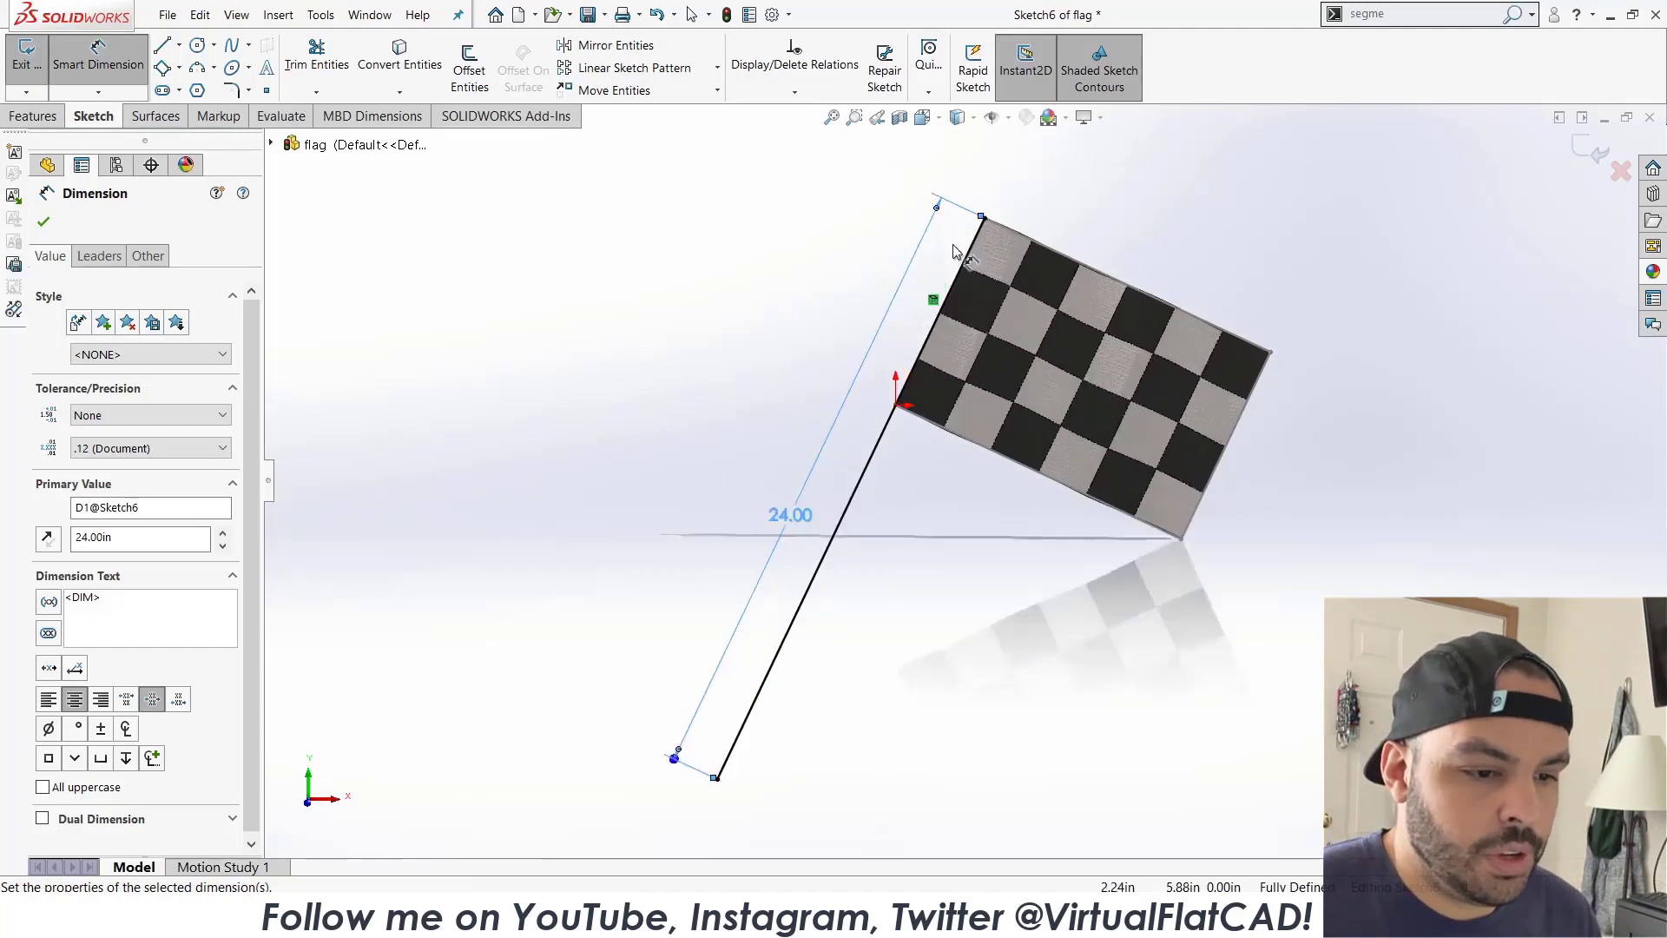
{"action": "scroll", "coordinate": [766, 515], "scroll_direction": "up", "scroll_amount": 3}
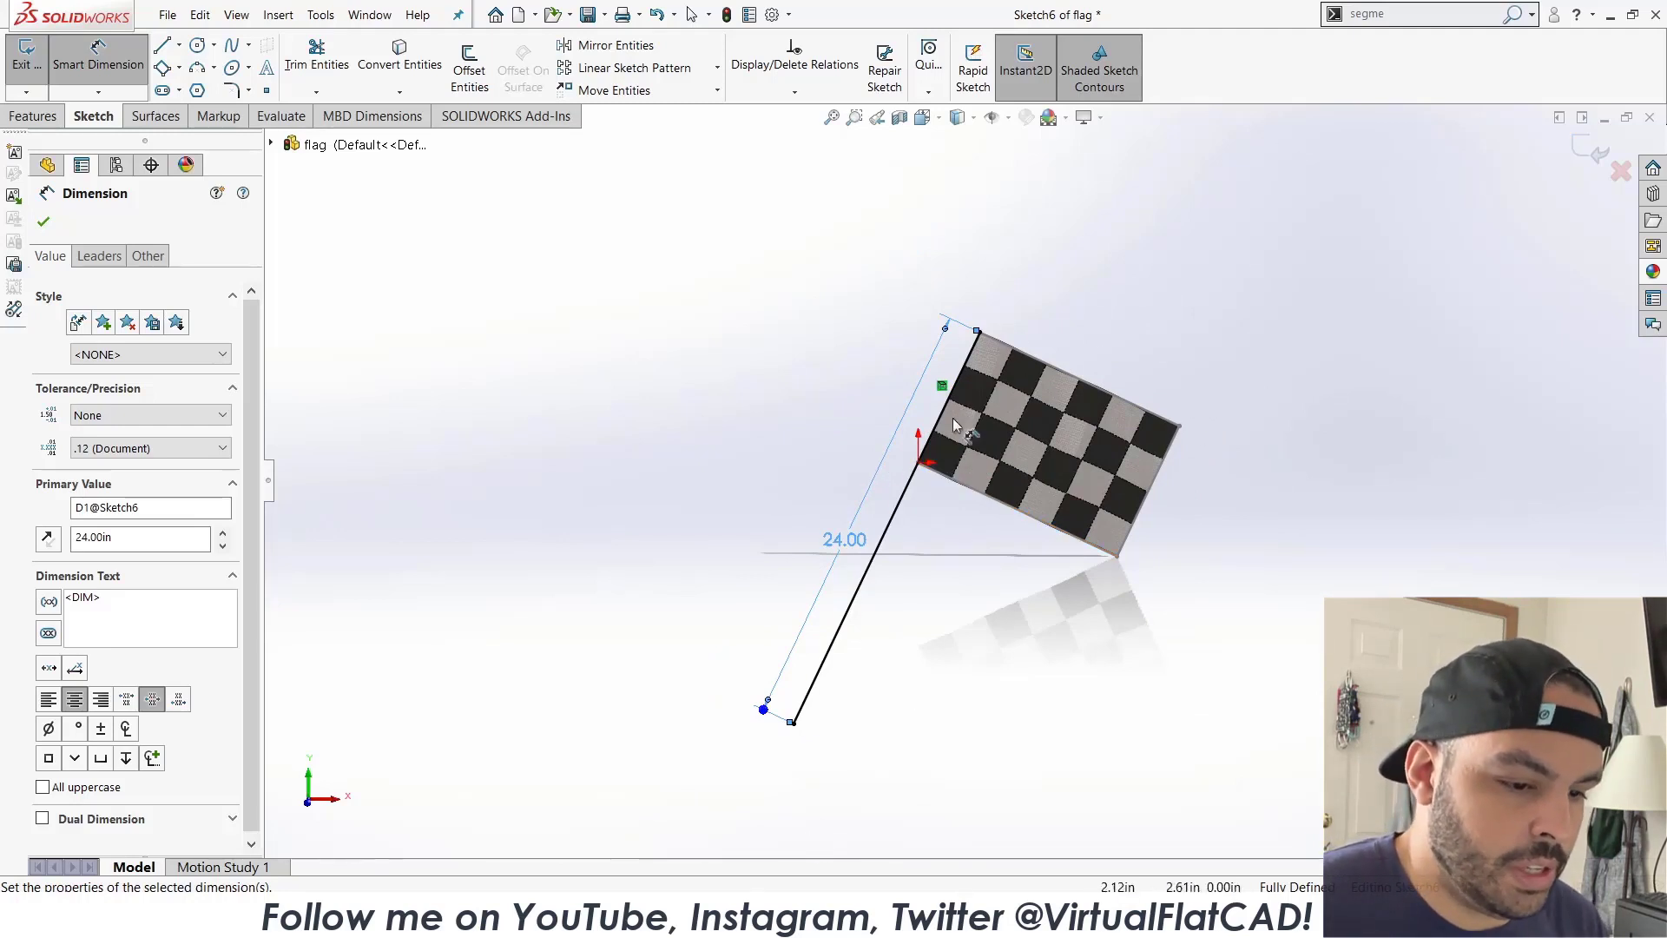
{"action": "scroll", "coordinate": [951, 418], "scroll_direction": "down", "scroll_amount": 2}
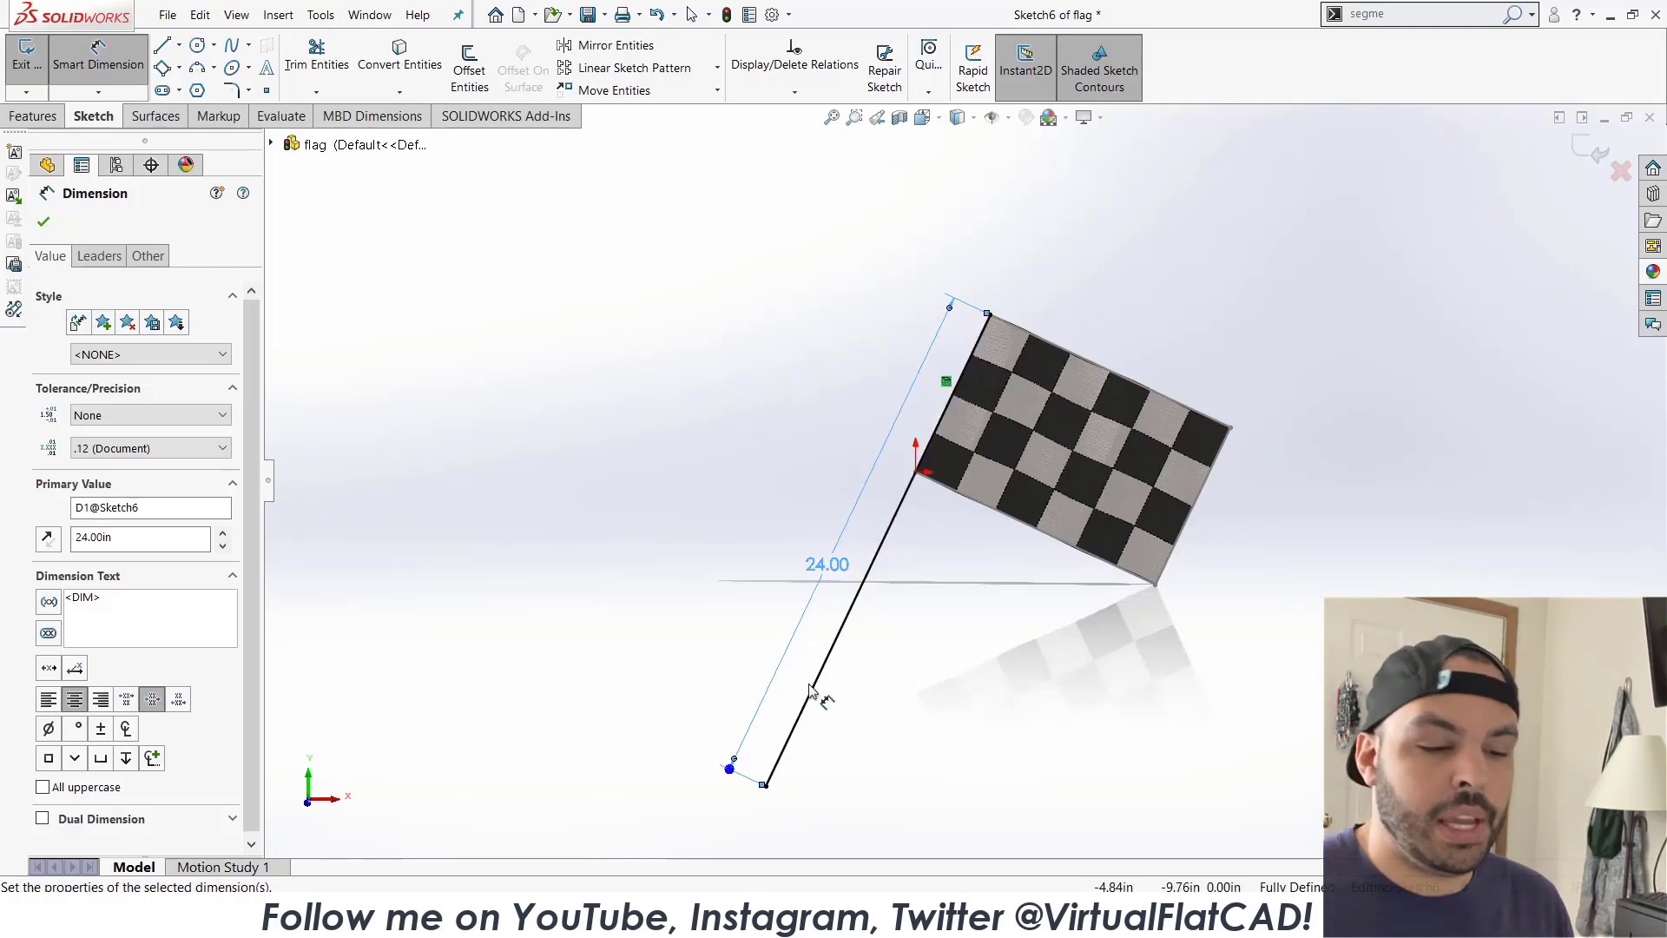
{"action": "left_click", "coordinate": [1596, 149]}
{"action": "left_click", "coordinate": [413, 261]}
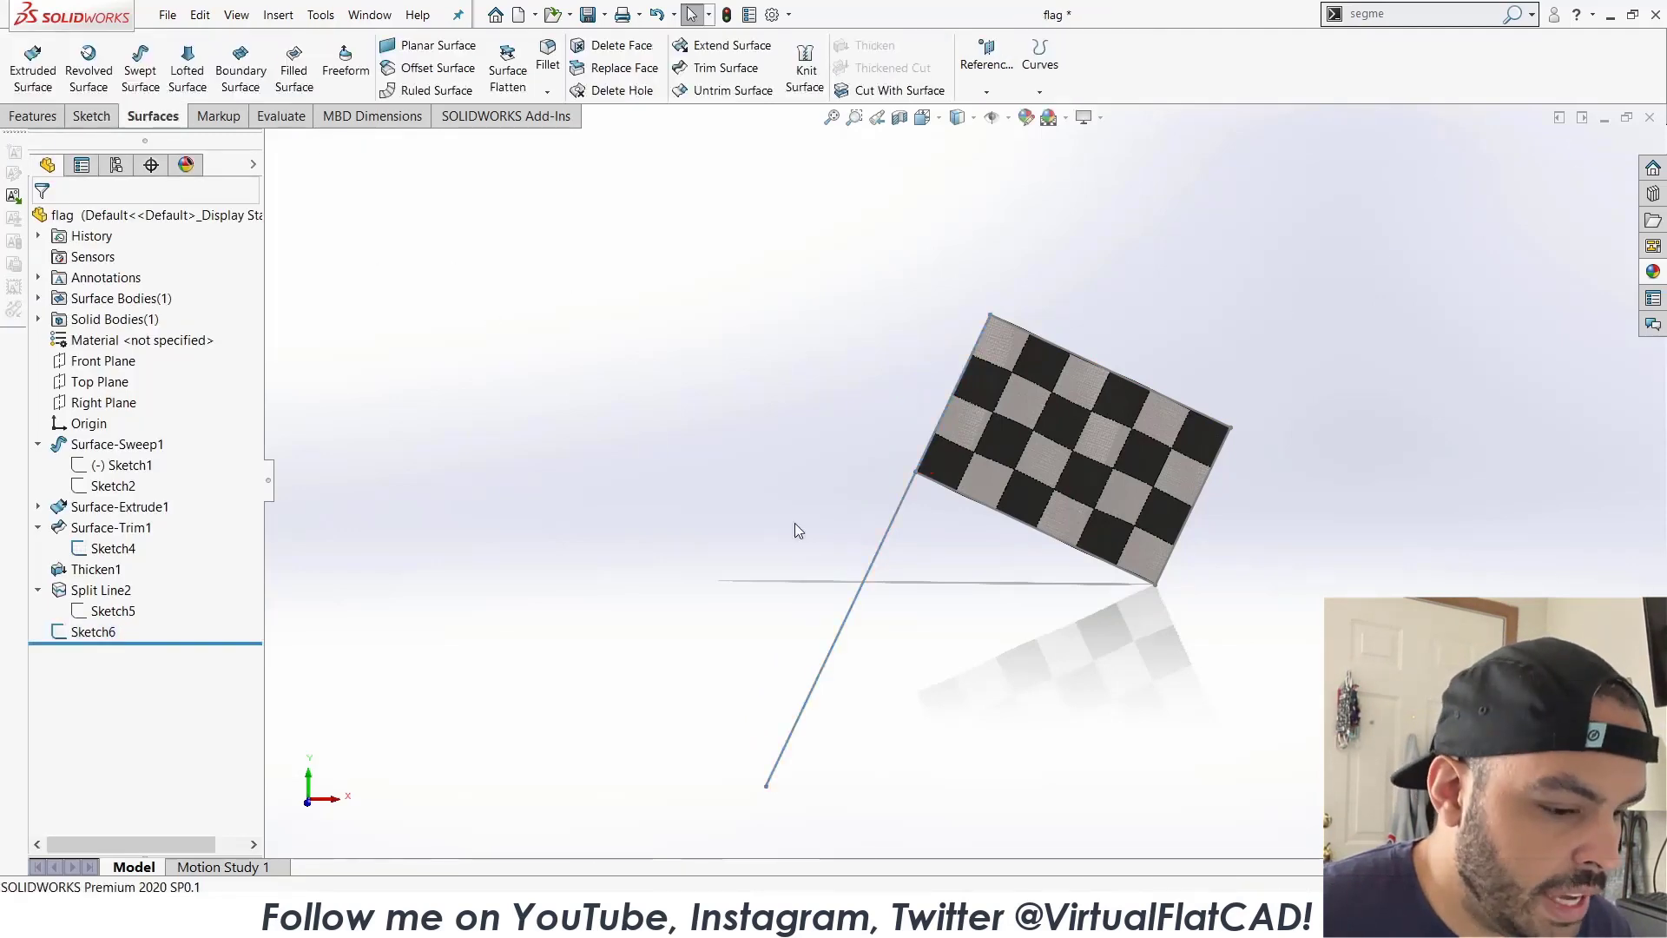
{"action": "left_click", "coordinate": [890, 544]}
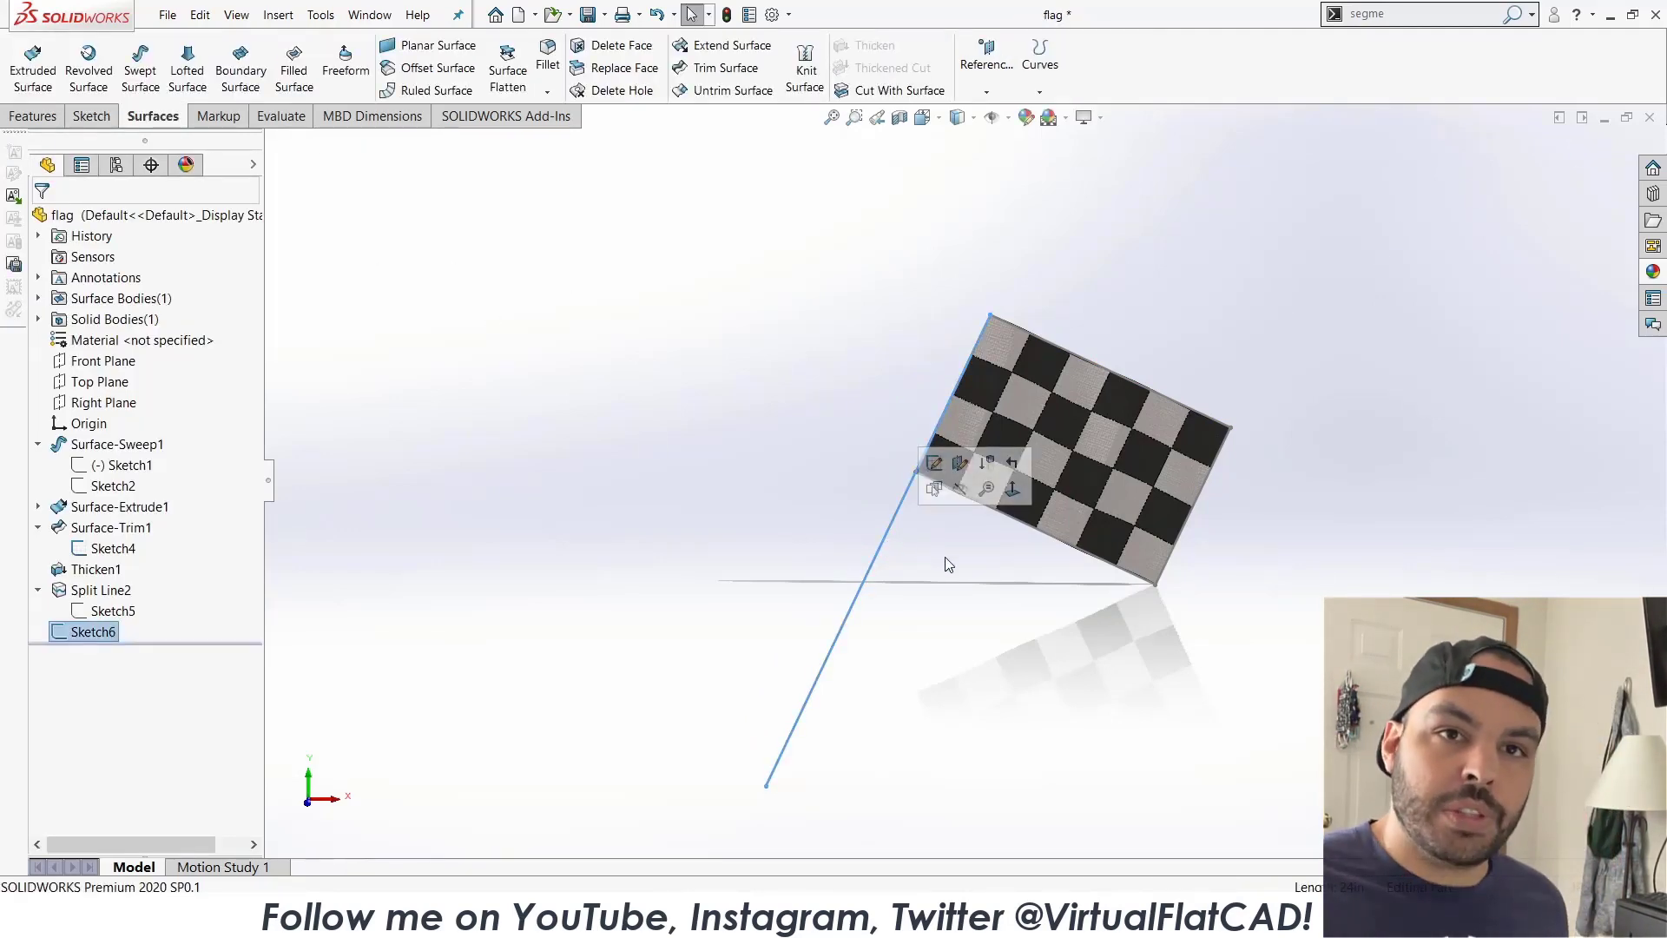
{"action": "left_click", "coordinate": [486, 525]}
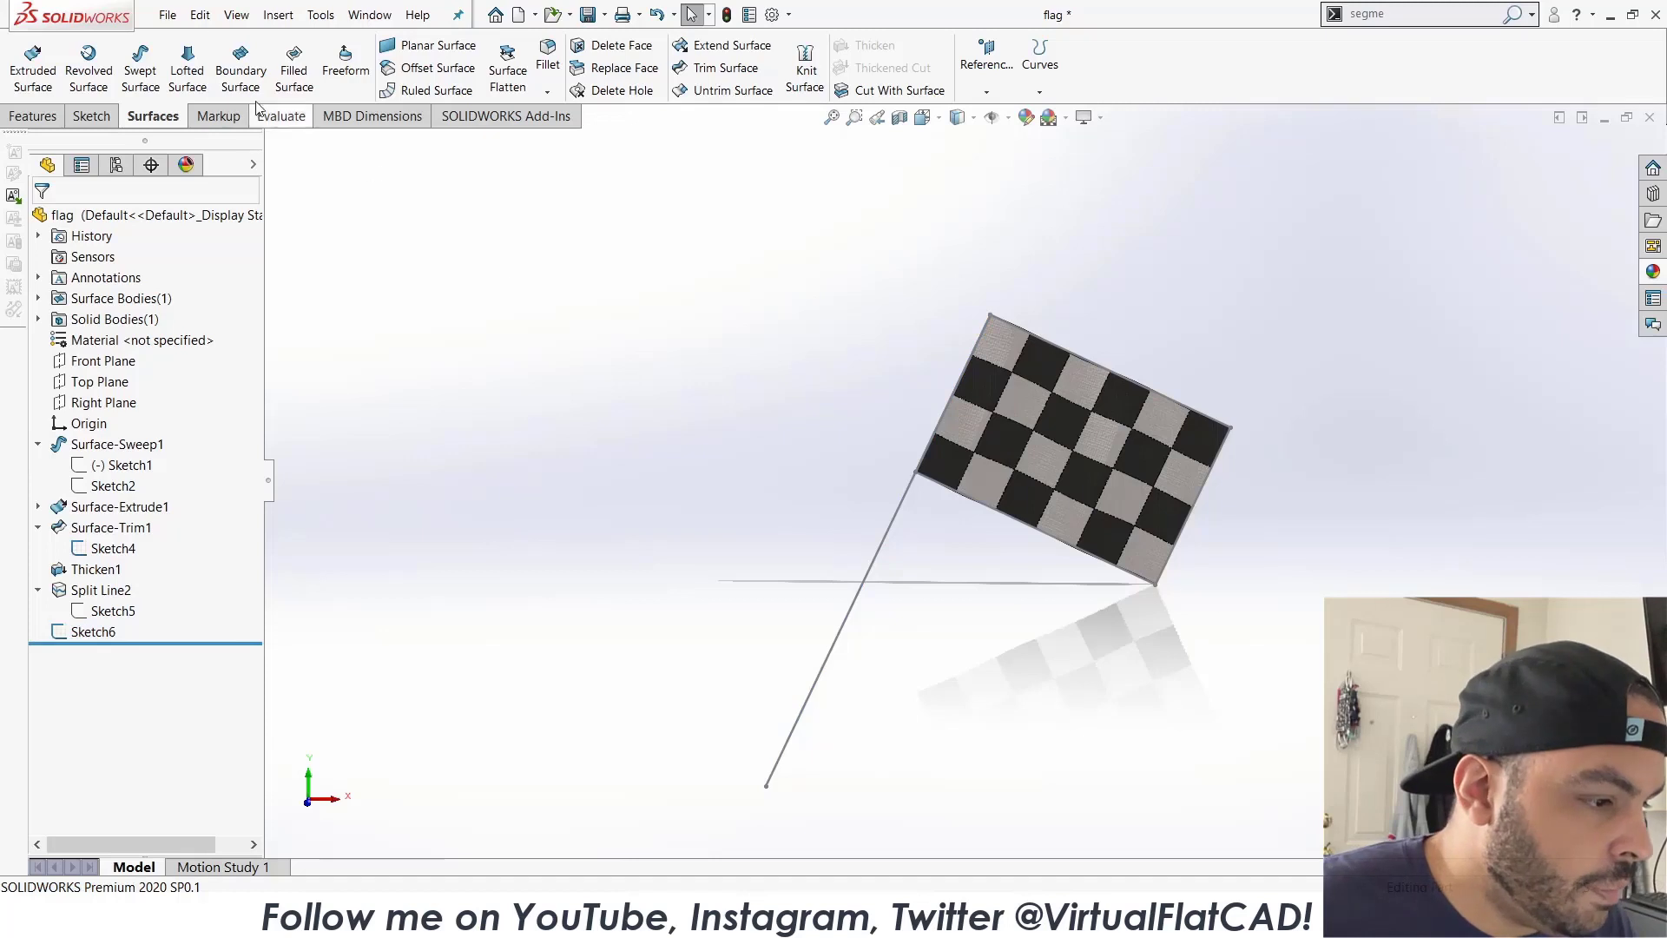
Create a swept boss along the pole line using a circular profile with a 0.50 in diameter.
{"action": "left_click", "coordinate": [34, 116]}
{"action": "left_click", "coordinate": [182, 45]}
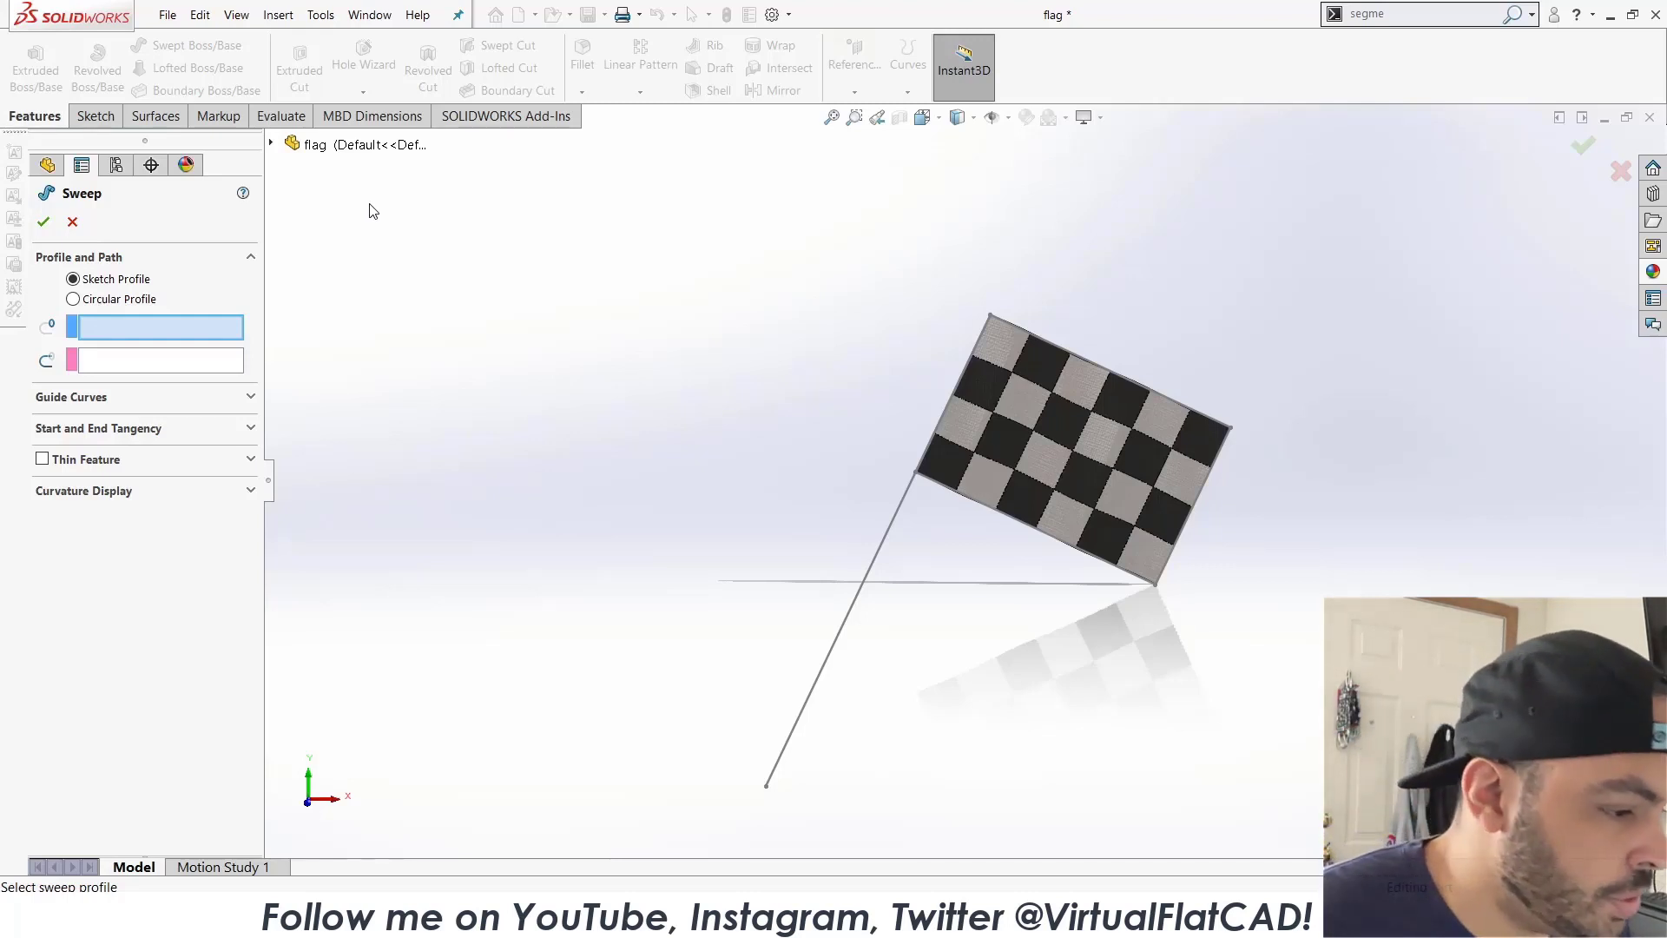
{"action": "left_click", "coordinate": [74, 298]}
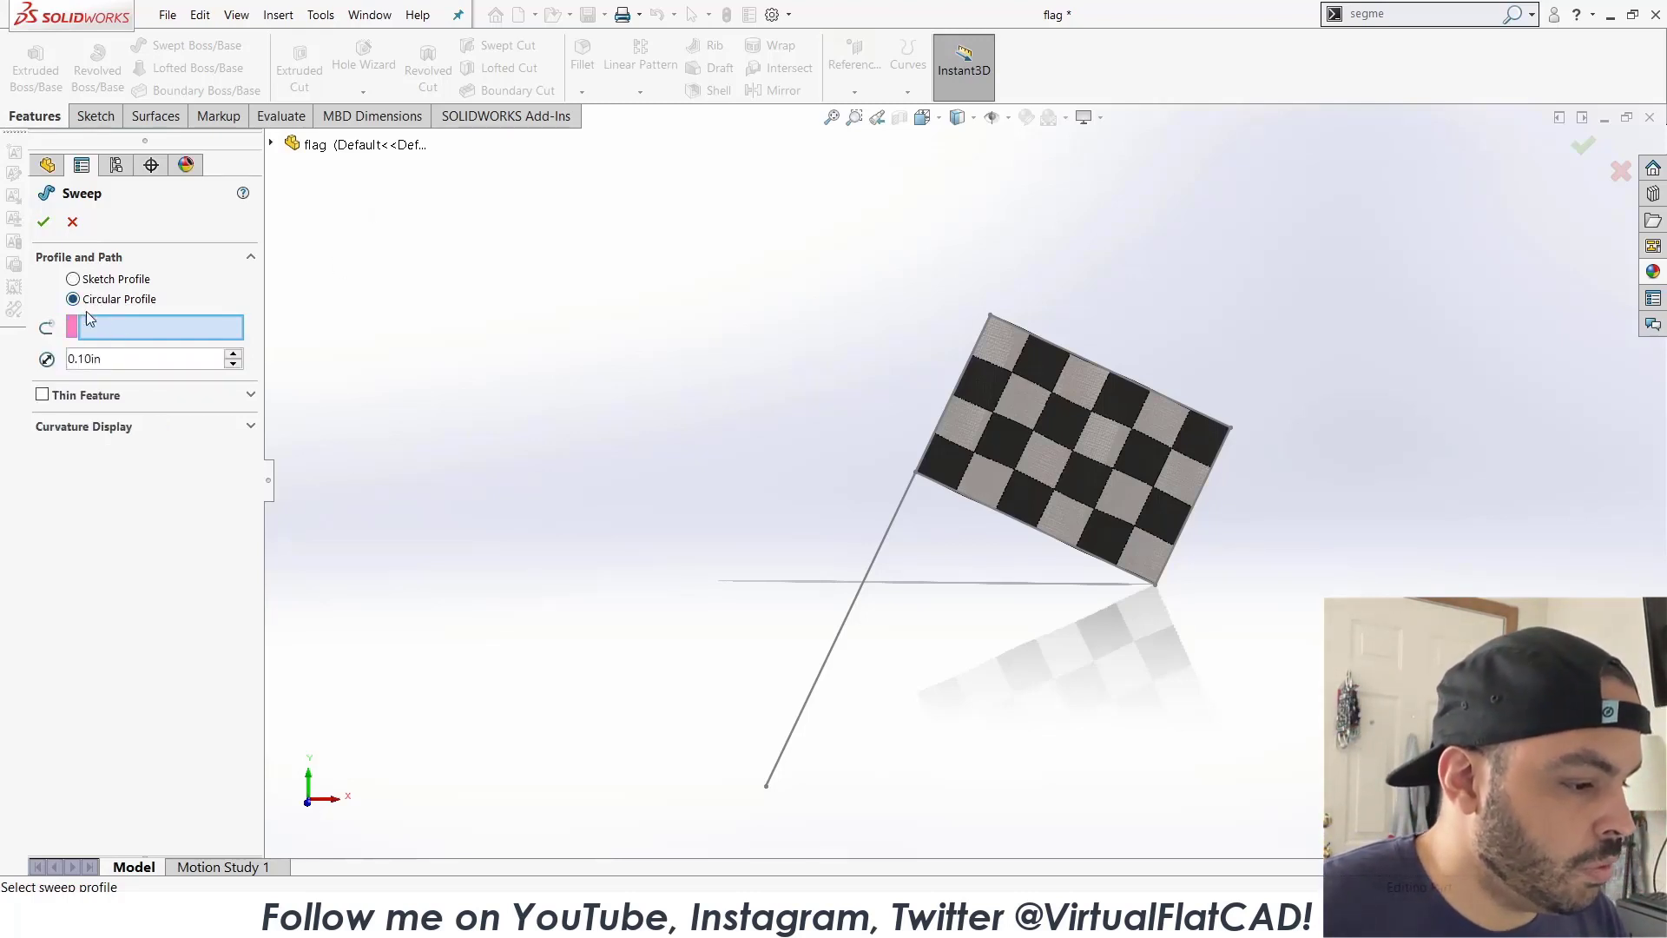
{"action": "left_click", "coordinate": [898, 514]}
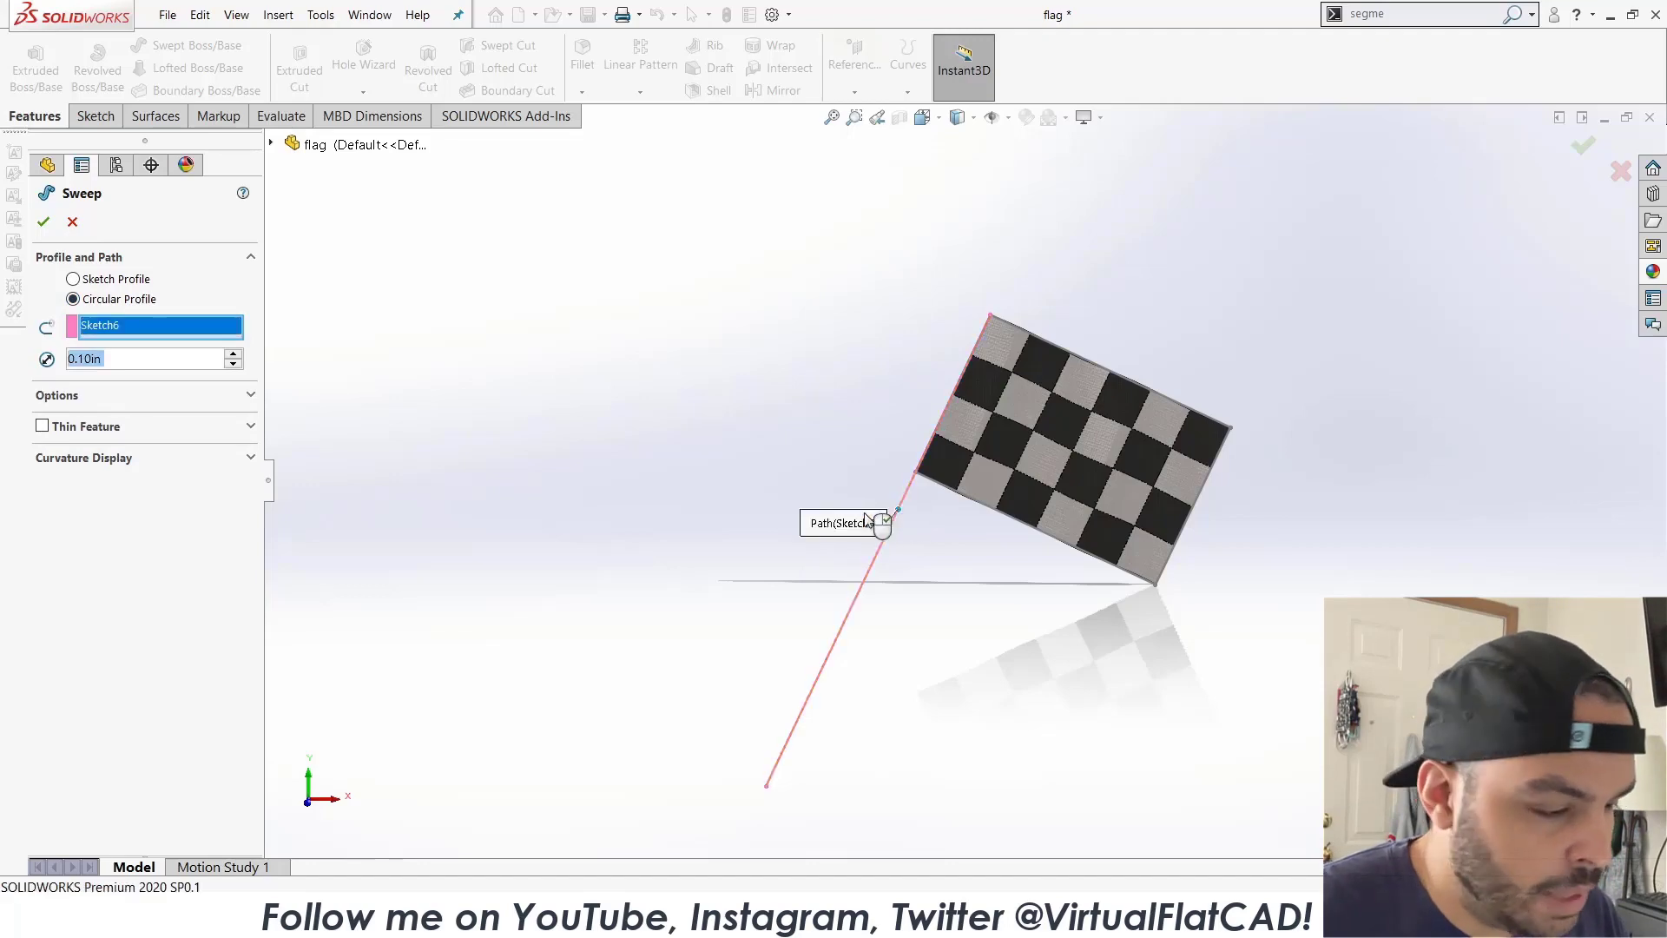
{"action": "left_click", "coordinate": [232, 354]}
{"action": "left_click", "coordinate": [233, 354]}
{"action": "left_click", "coordinate": [232, 354]}
{"action": "left_click", "coordinate": [232, 355]}
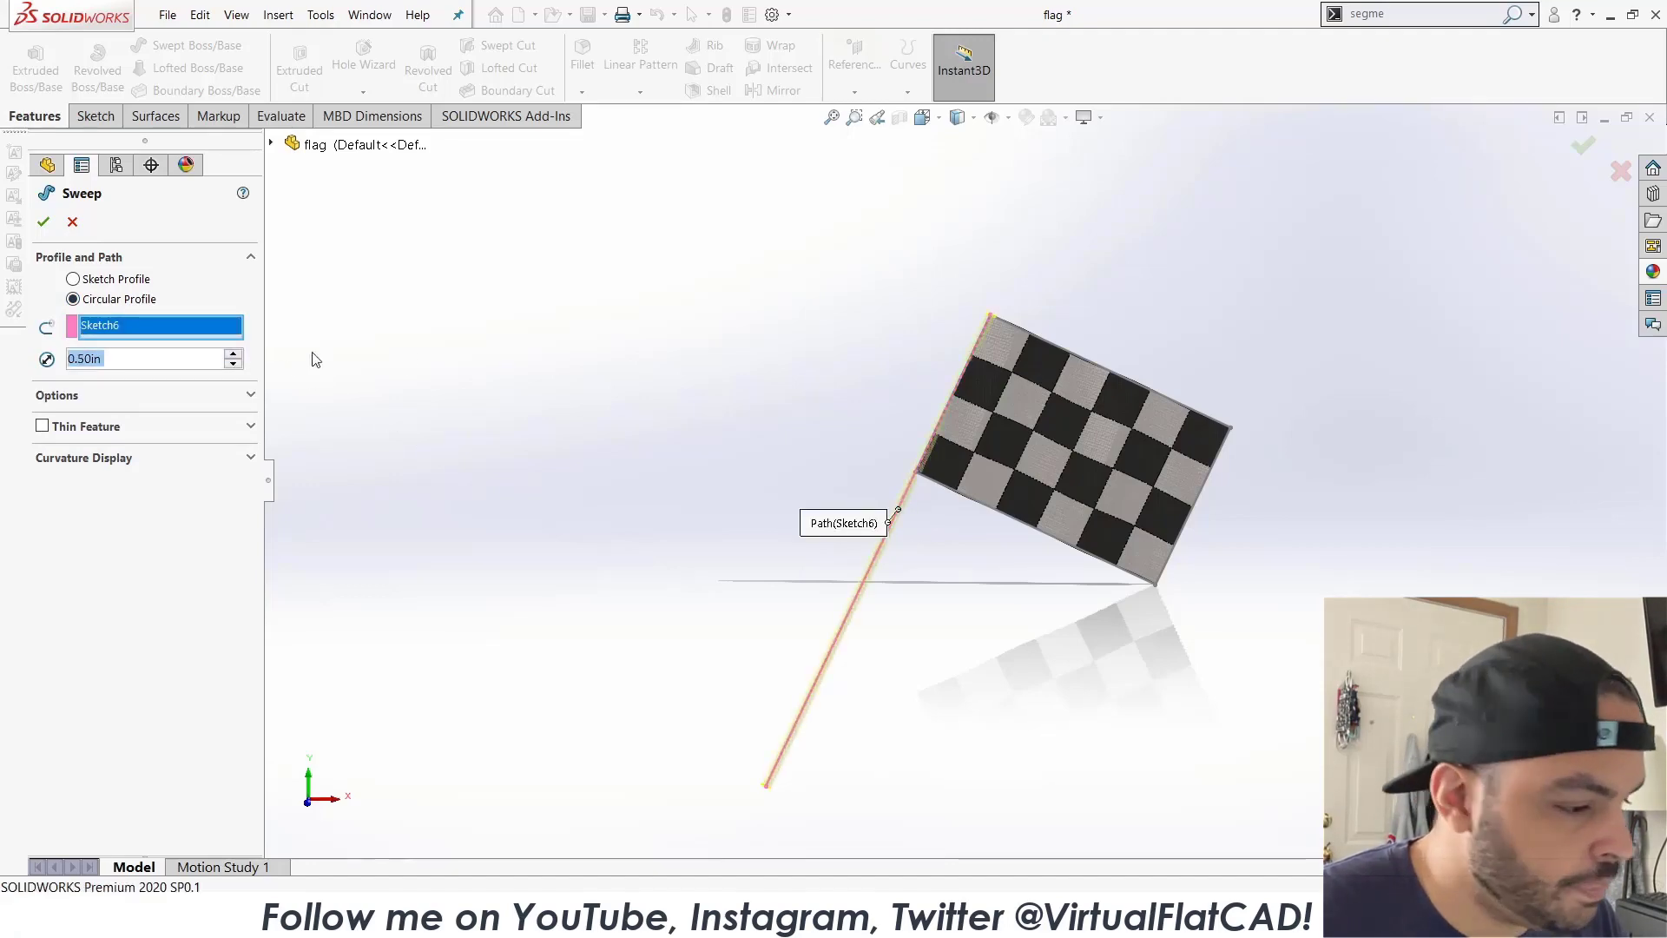
{"action": "scroll", "coordinate": [919, 393], "scroll_direction": "down", "scroll_amount": 8}
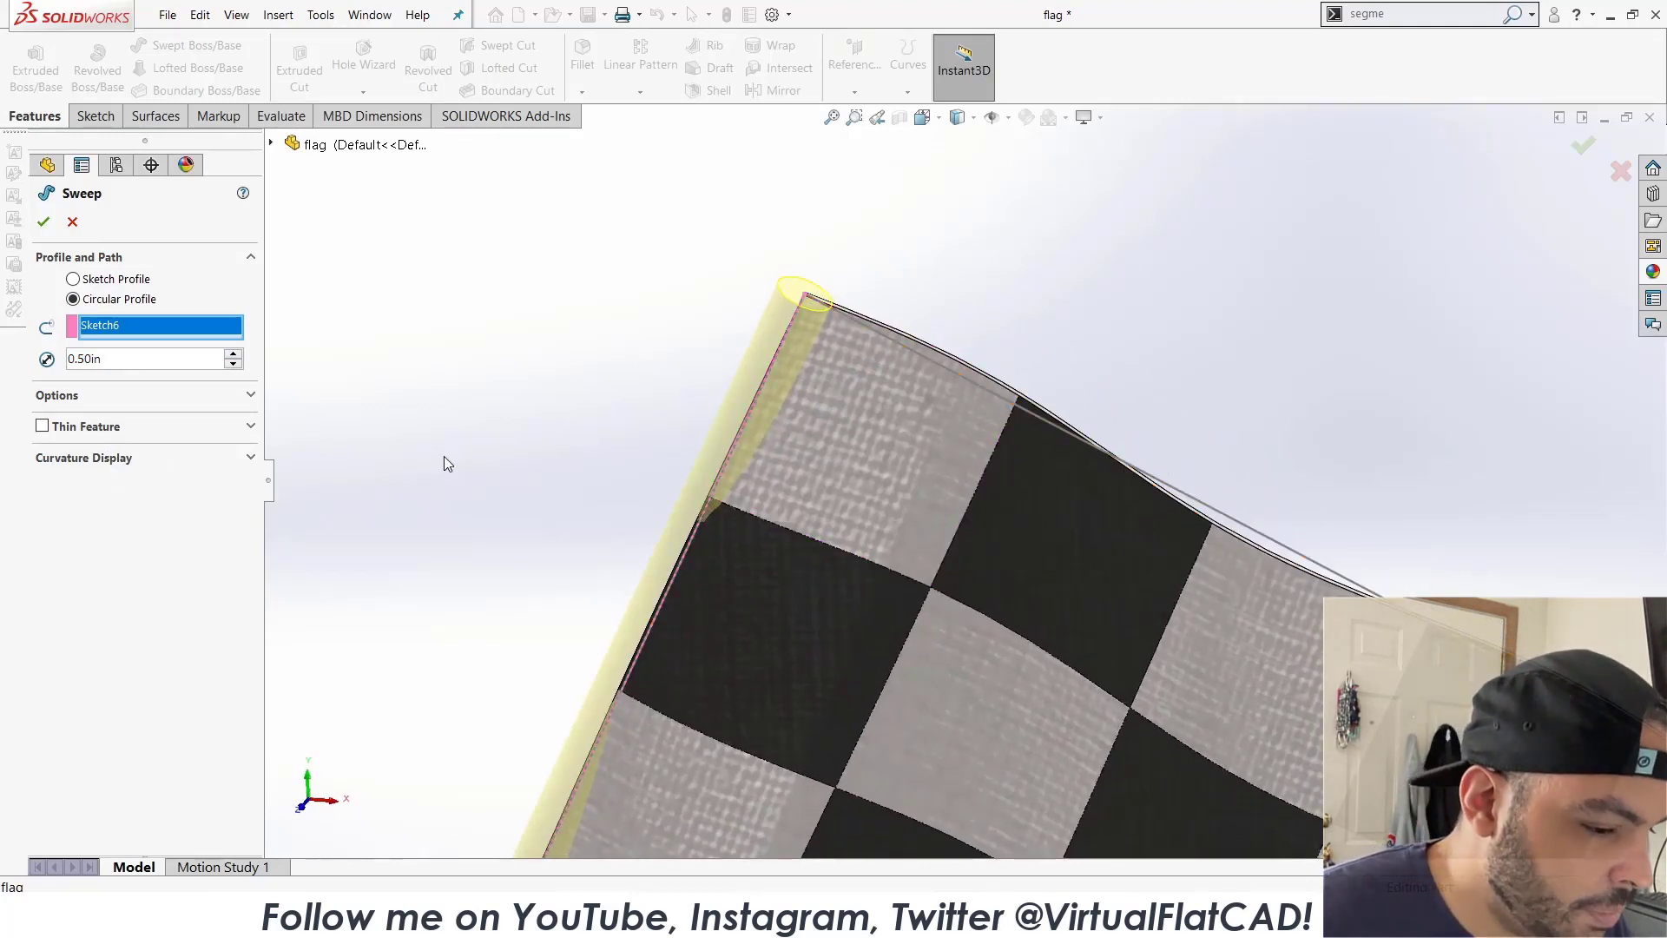
{"action": "left_click", "coordinate": [57, 396]}
{"action": "left_click", "coordinate": [44, 222]}
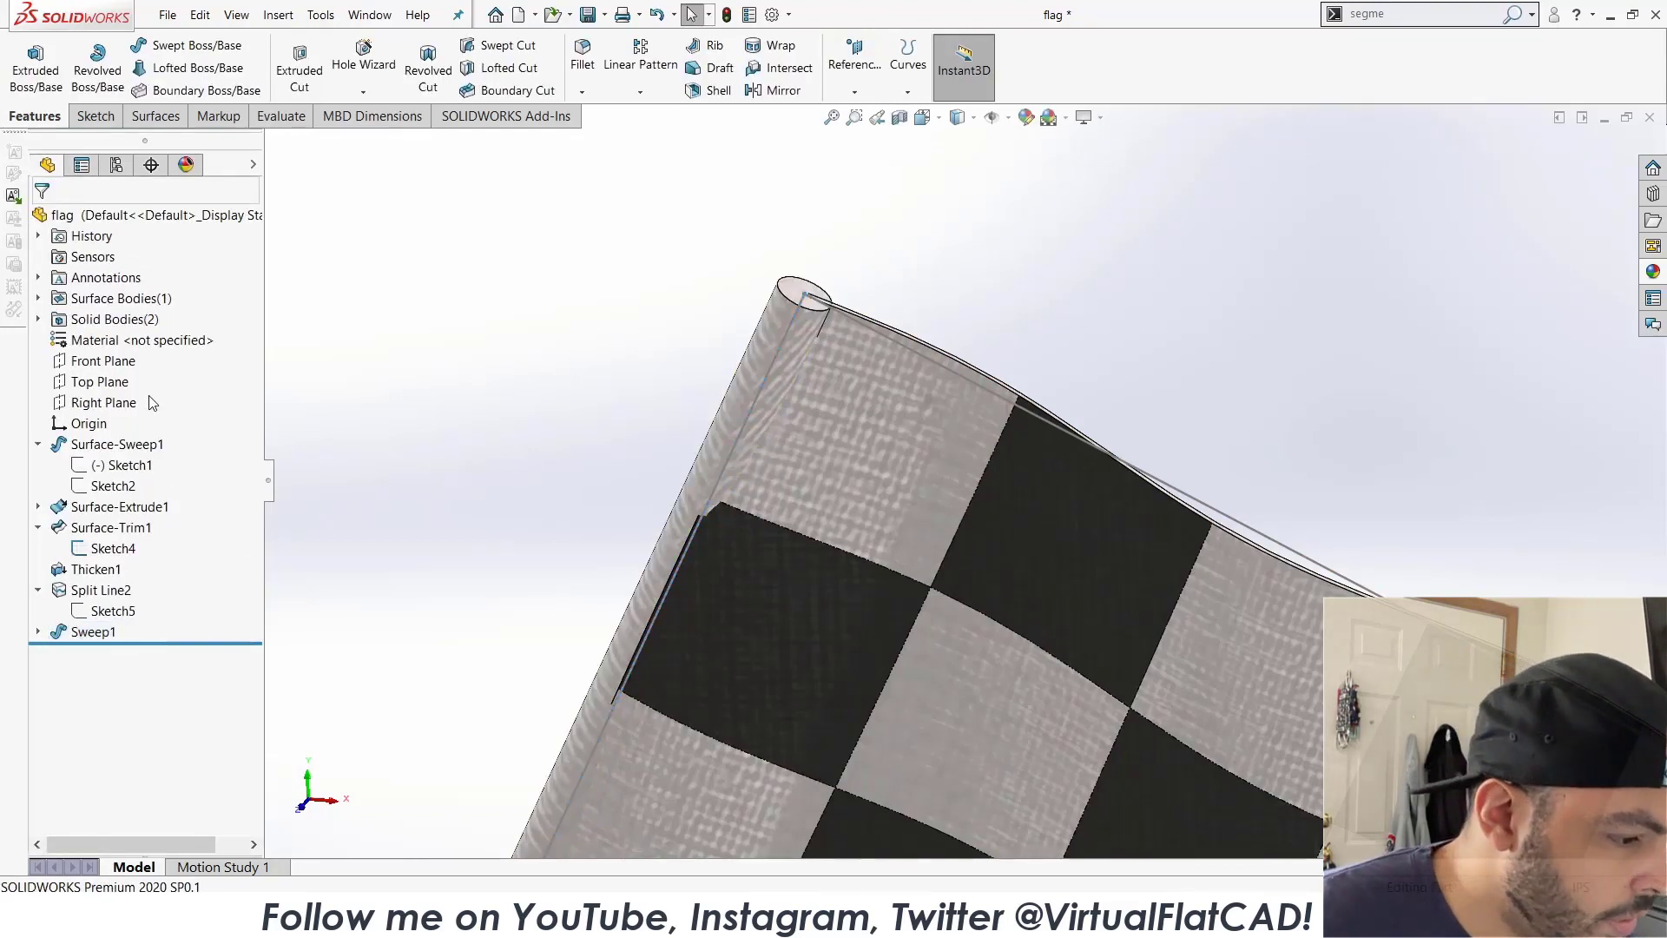
Apply the brushed steel appearance from the Metal library to the whole swept pole feature.
{"action": "left_click", "coordinate": [1652, 272]}
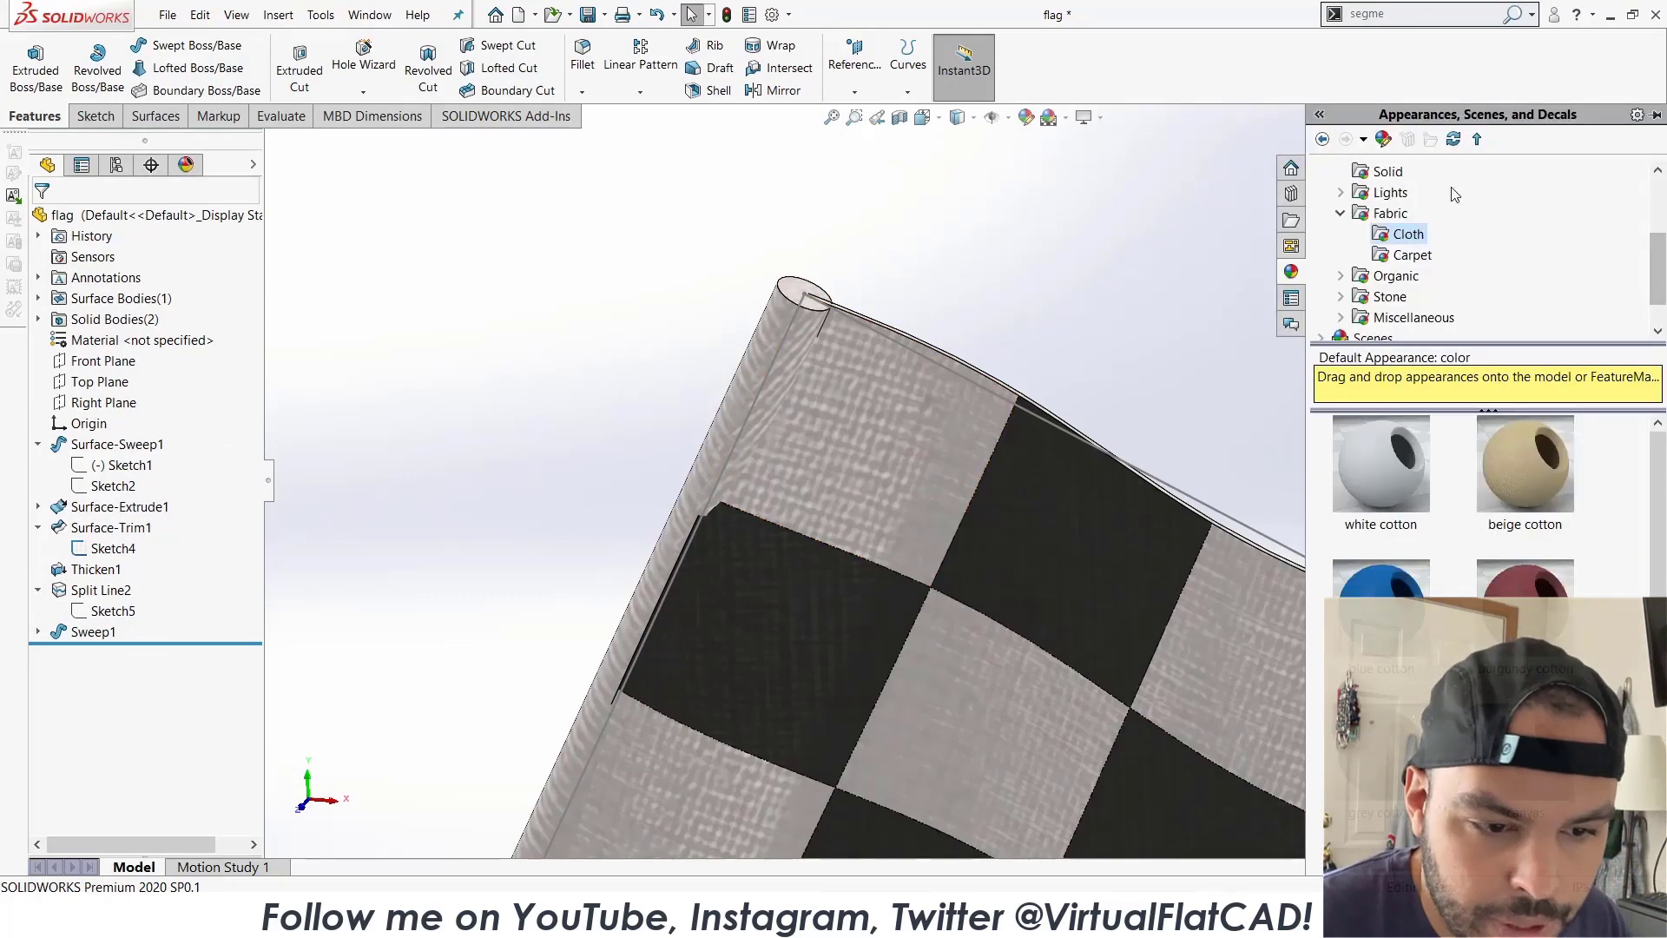
{"action": "scroll", "coordinate": [1455, 192], "scroll_direction": "up", "scroll_amount": 2}
{"action": "left_click", "coordinate": [1407, 193]}
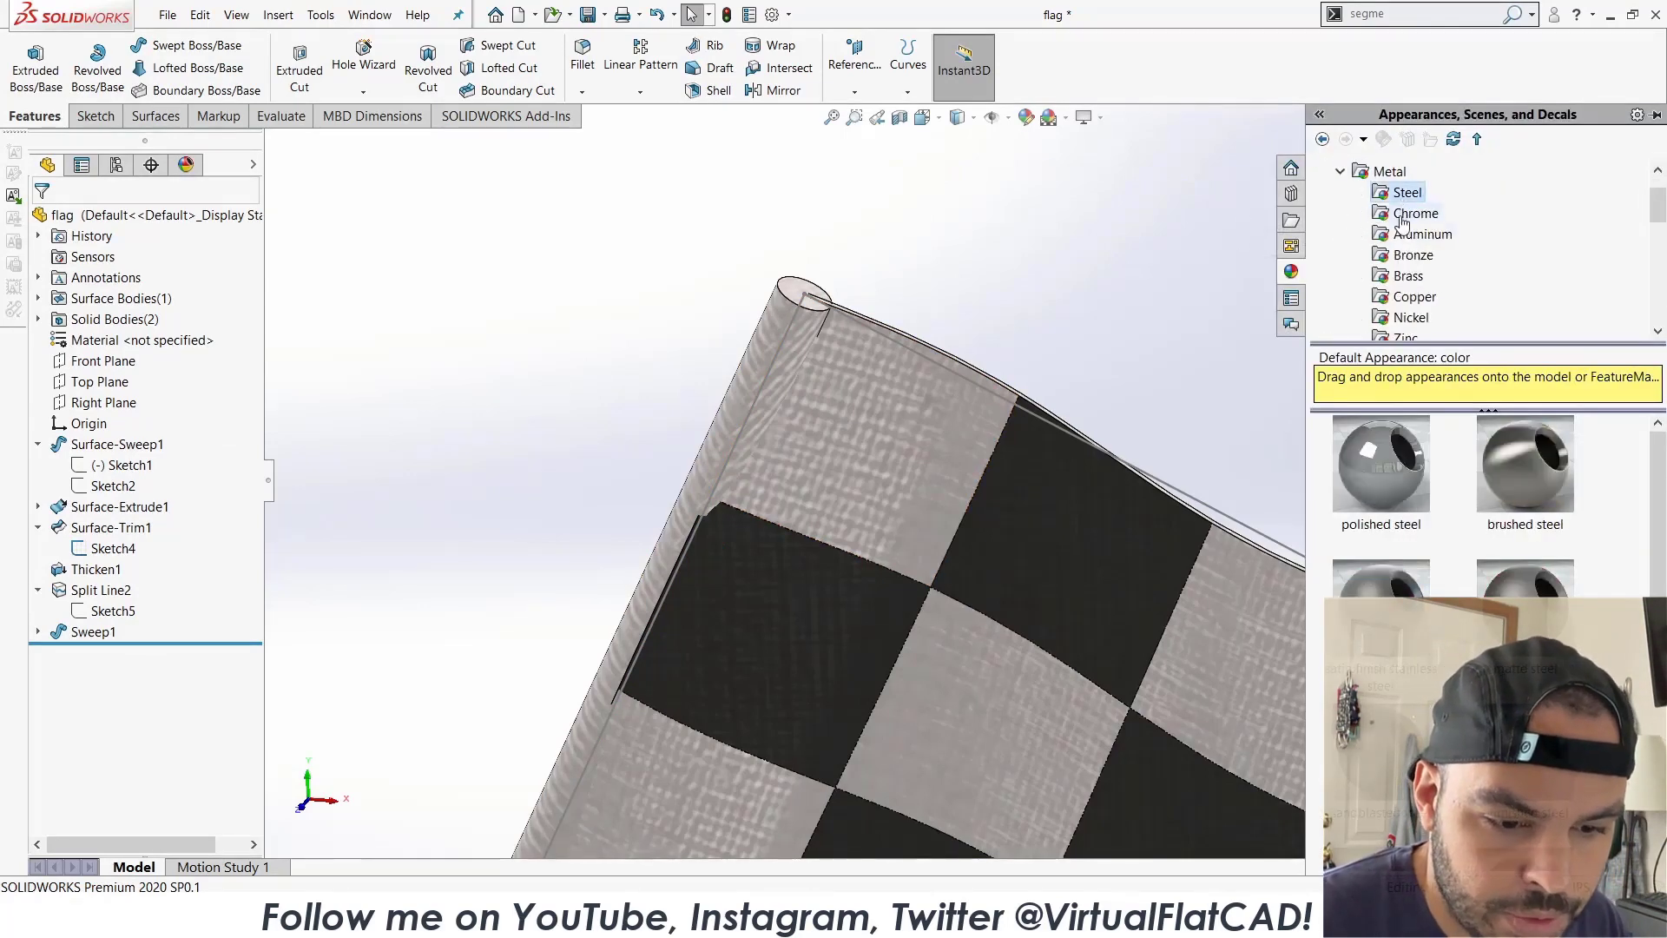
{"action": "left_click_drag", "start_coordinate": [1525, 465], "coordinate": [769, 344]}
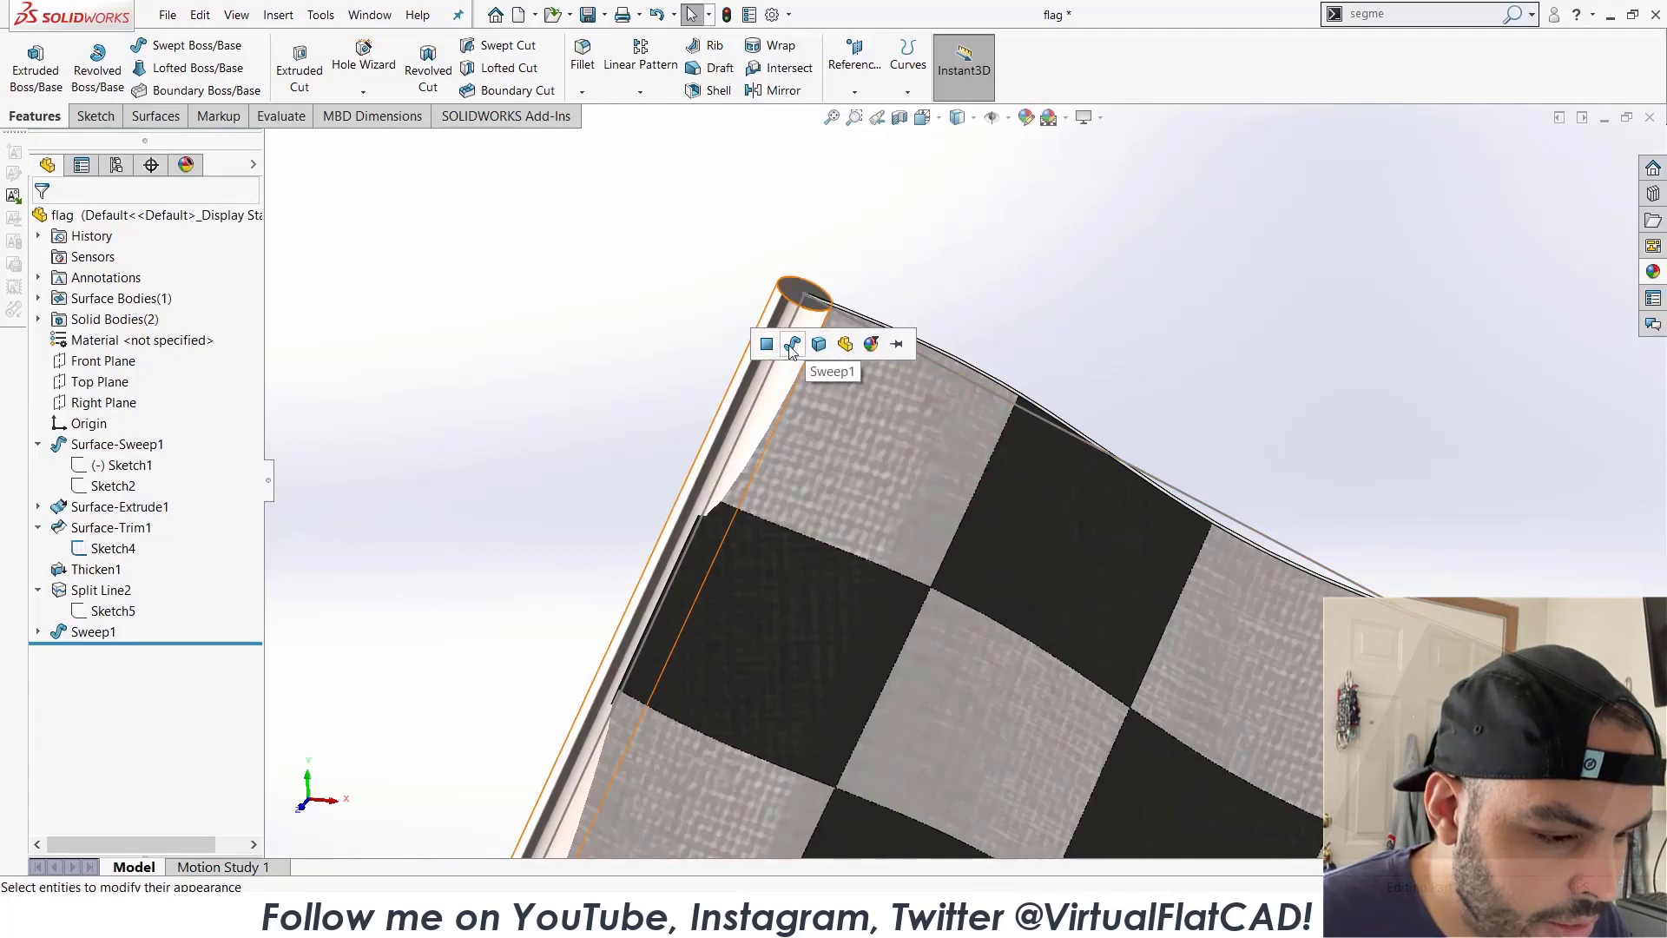
{"action": "left_click", "coordinate": [792, 346]}
Save the part and inspect the steel pole, both as a whole and at its top end beside the flag.
{"action": "scroll", "coordinate": [718, 372], "scroll_direction": "down", "scroll_amount": 5}
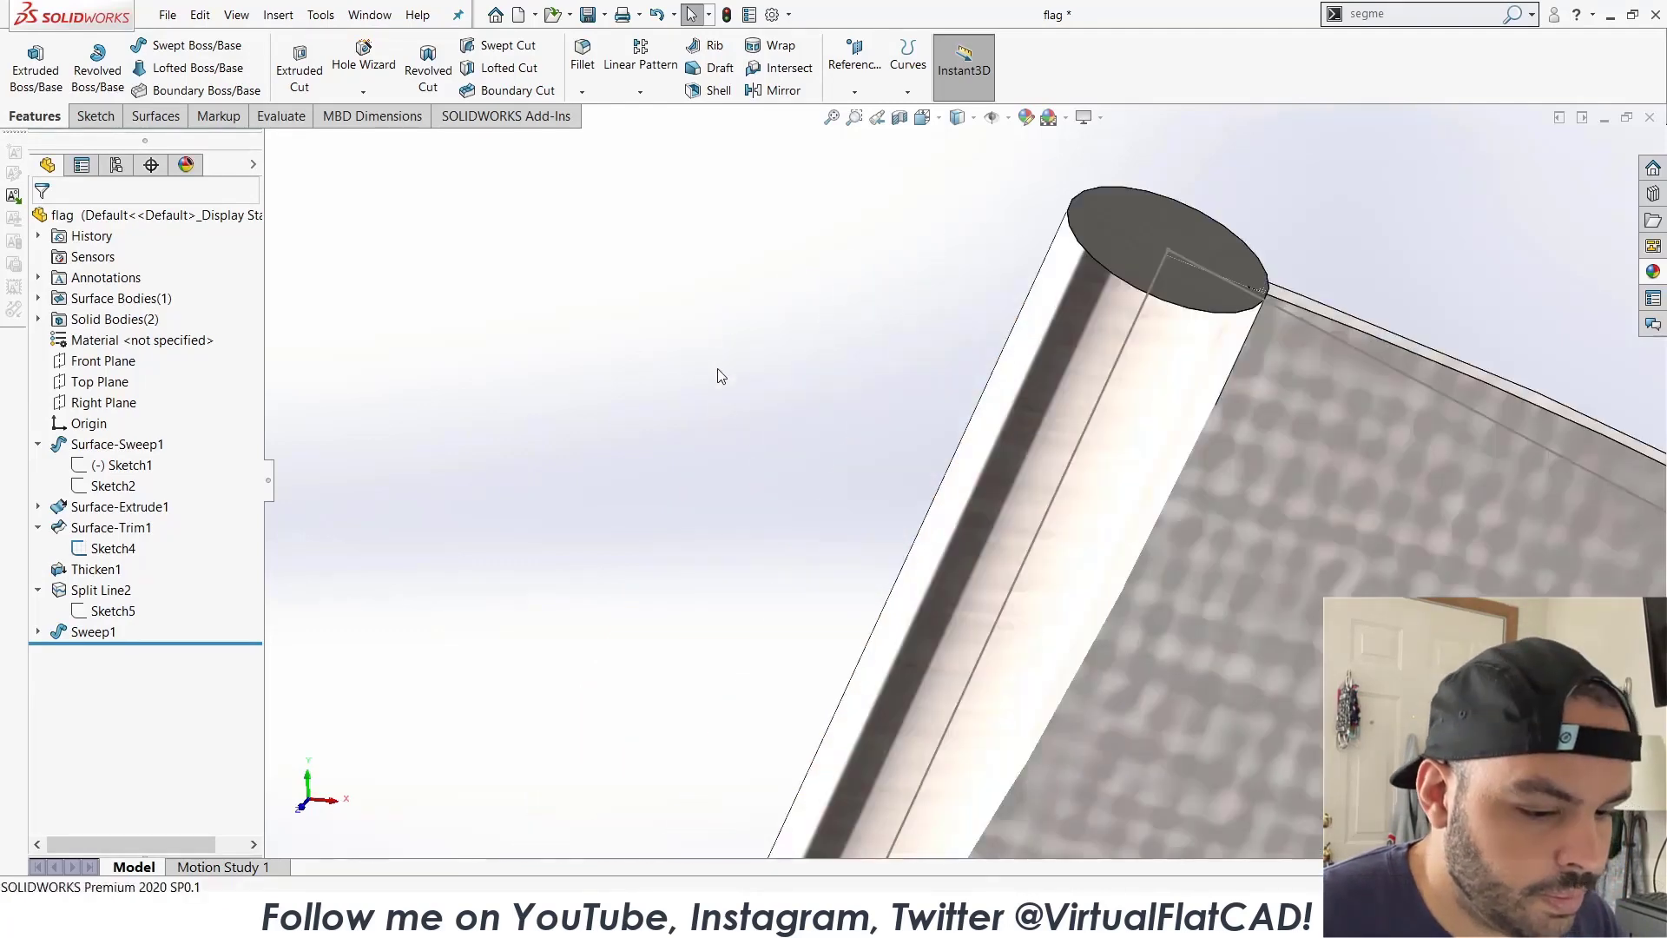
{"action": "scroll", "coordinate": [922, 482], "scroll_direction": "up", "scroll_amount": 3}
{"action": "scroll", "coordinate": [922, 482], "scroll_direction": "up", "scroll_amount": 5}
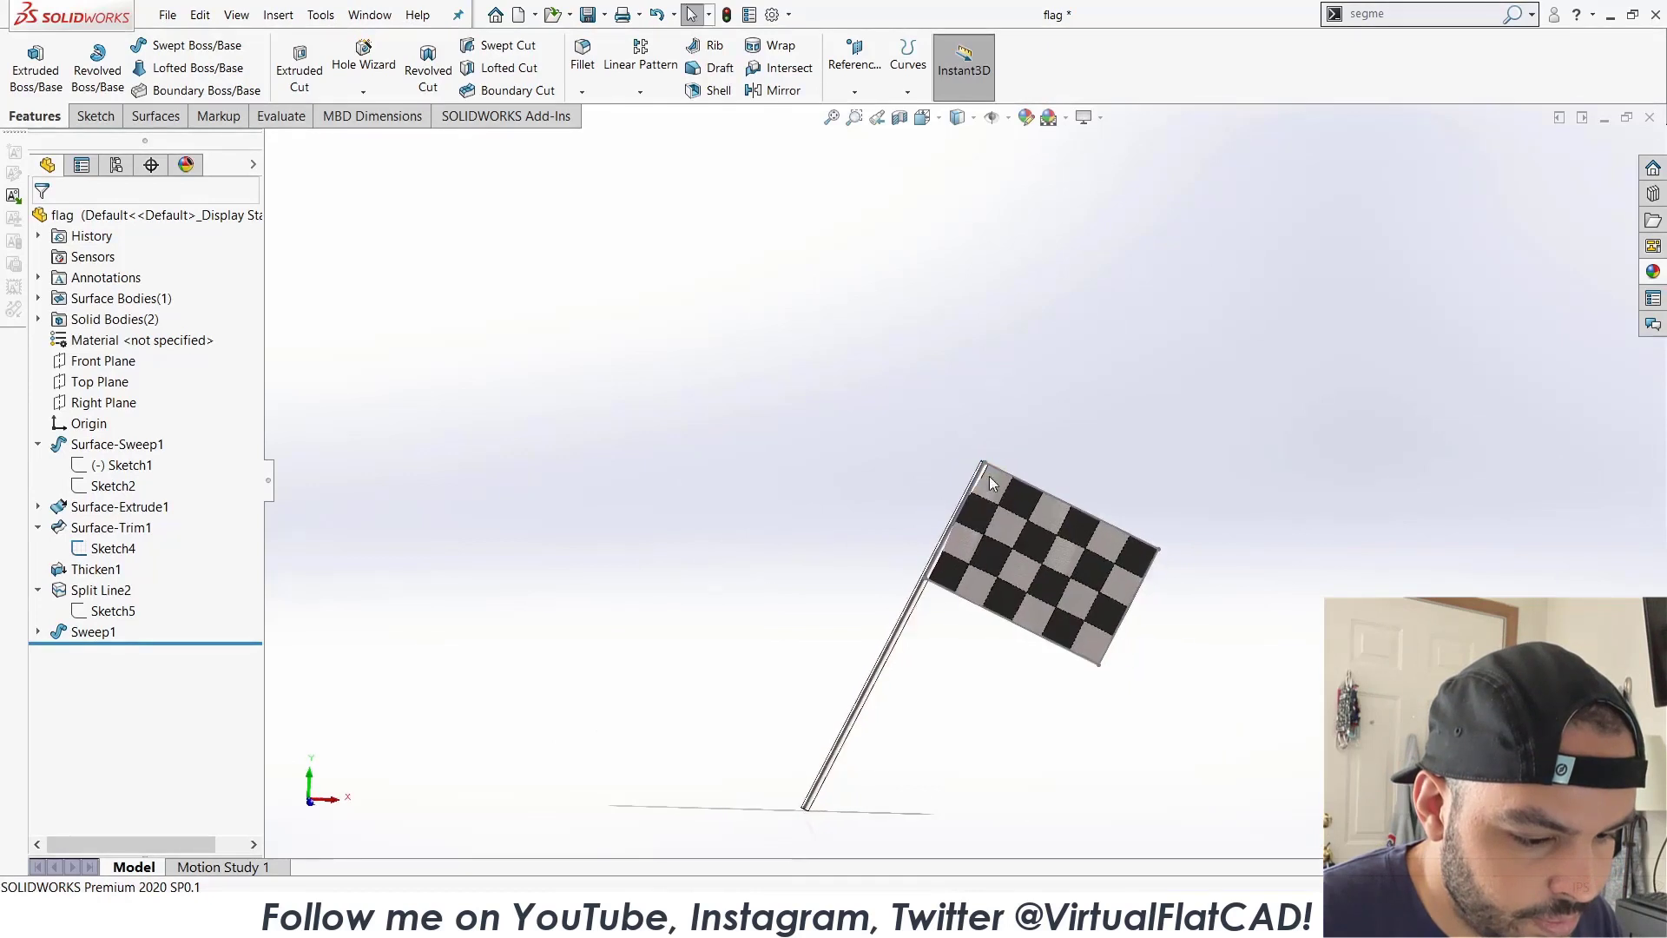
{"action": "scroll", "coordinate": [968, 643], "scroll_direction": "down", "scroll_amount": 3}
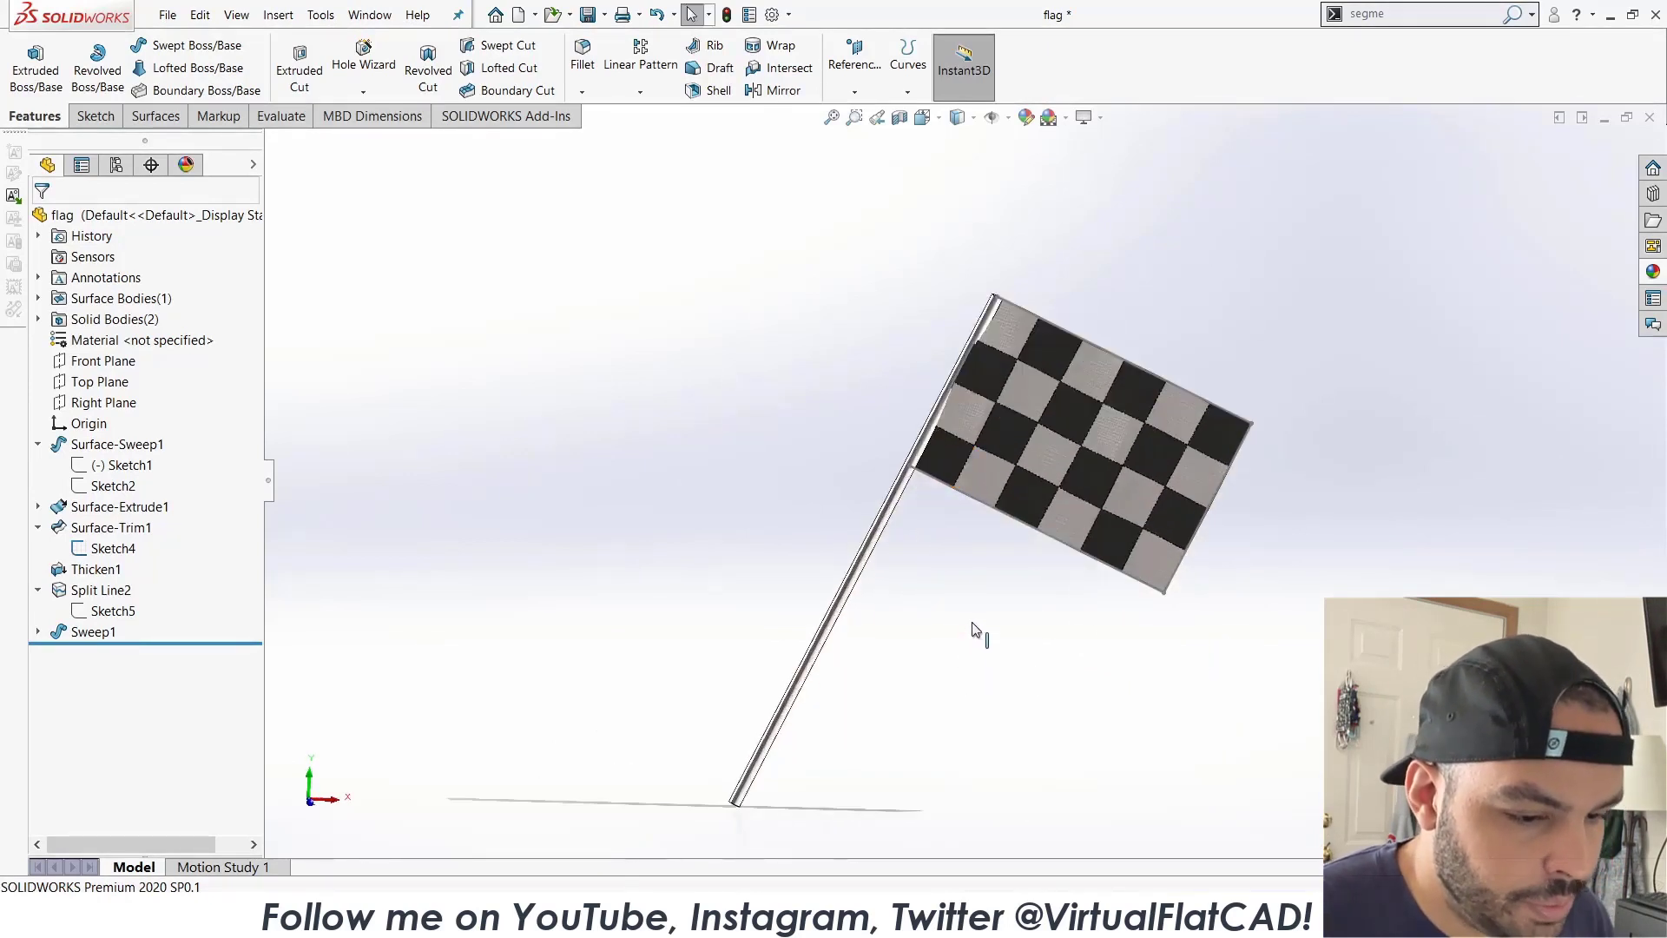
{"action": "scroll", "coordinate": [1012, 278], "scroll_direction": "up", "scroll_amount": 5}
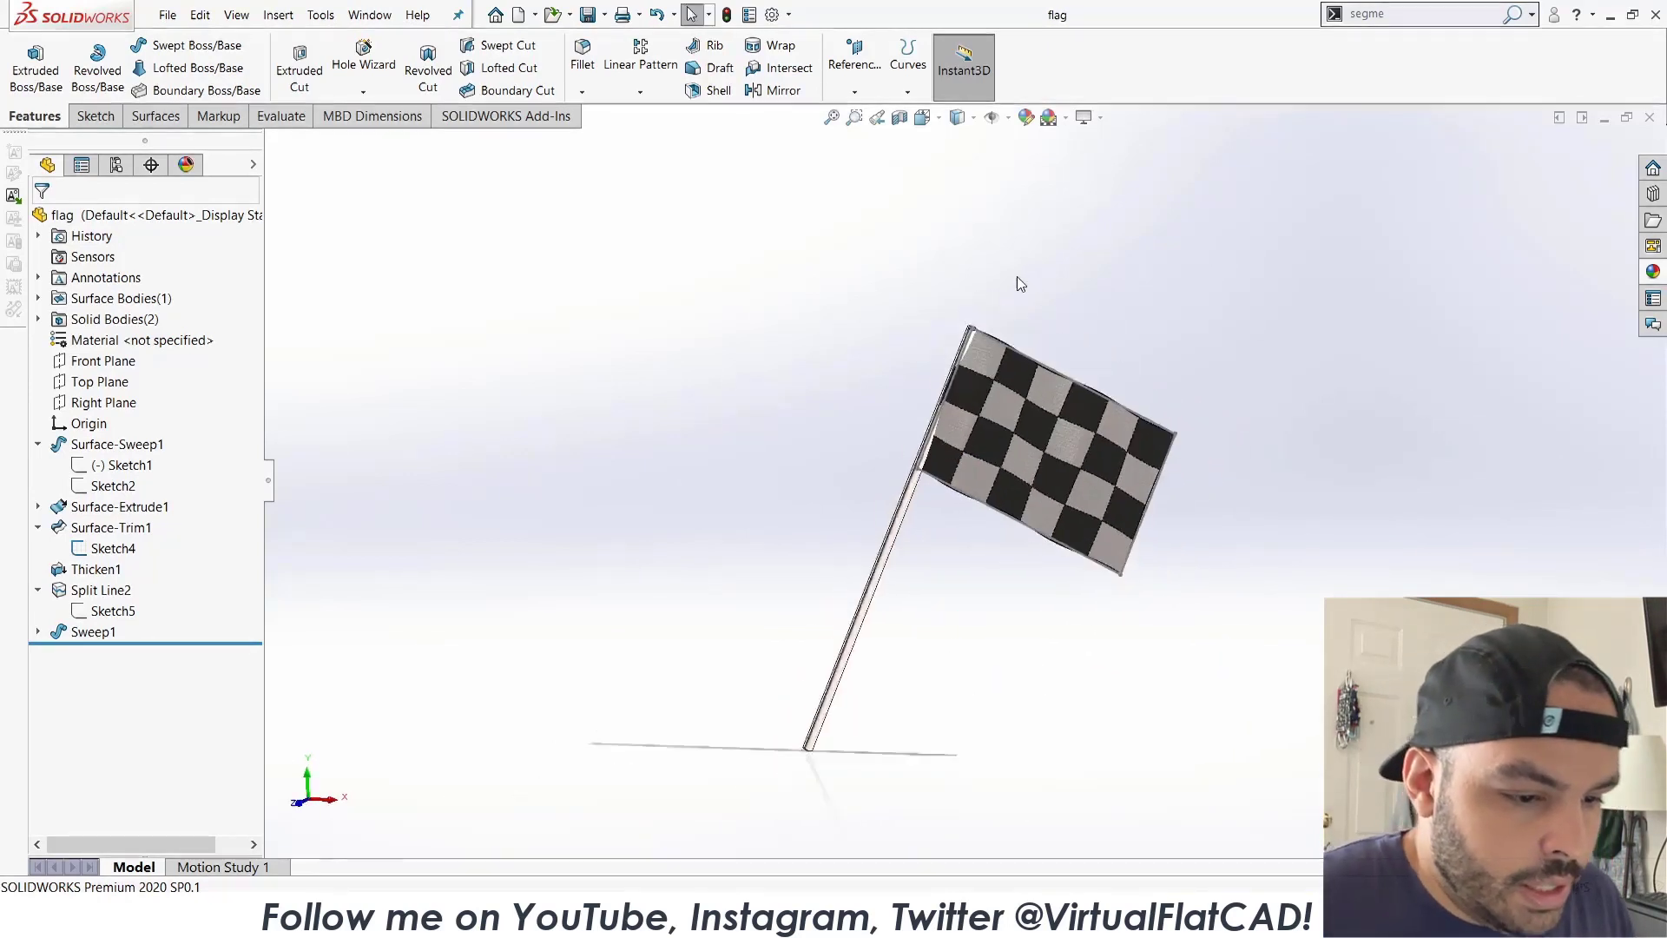
{"action": "scroll", "coordinate": [980, 375], "scroll_direction": "down", "scroll_amount": 8}
{"action": "scroll", "coordinate": [916, 396], "scroll_direction": "down", "scroll_amount": 3}
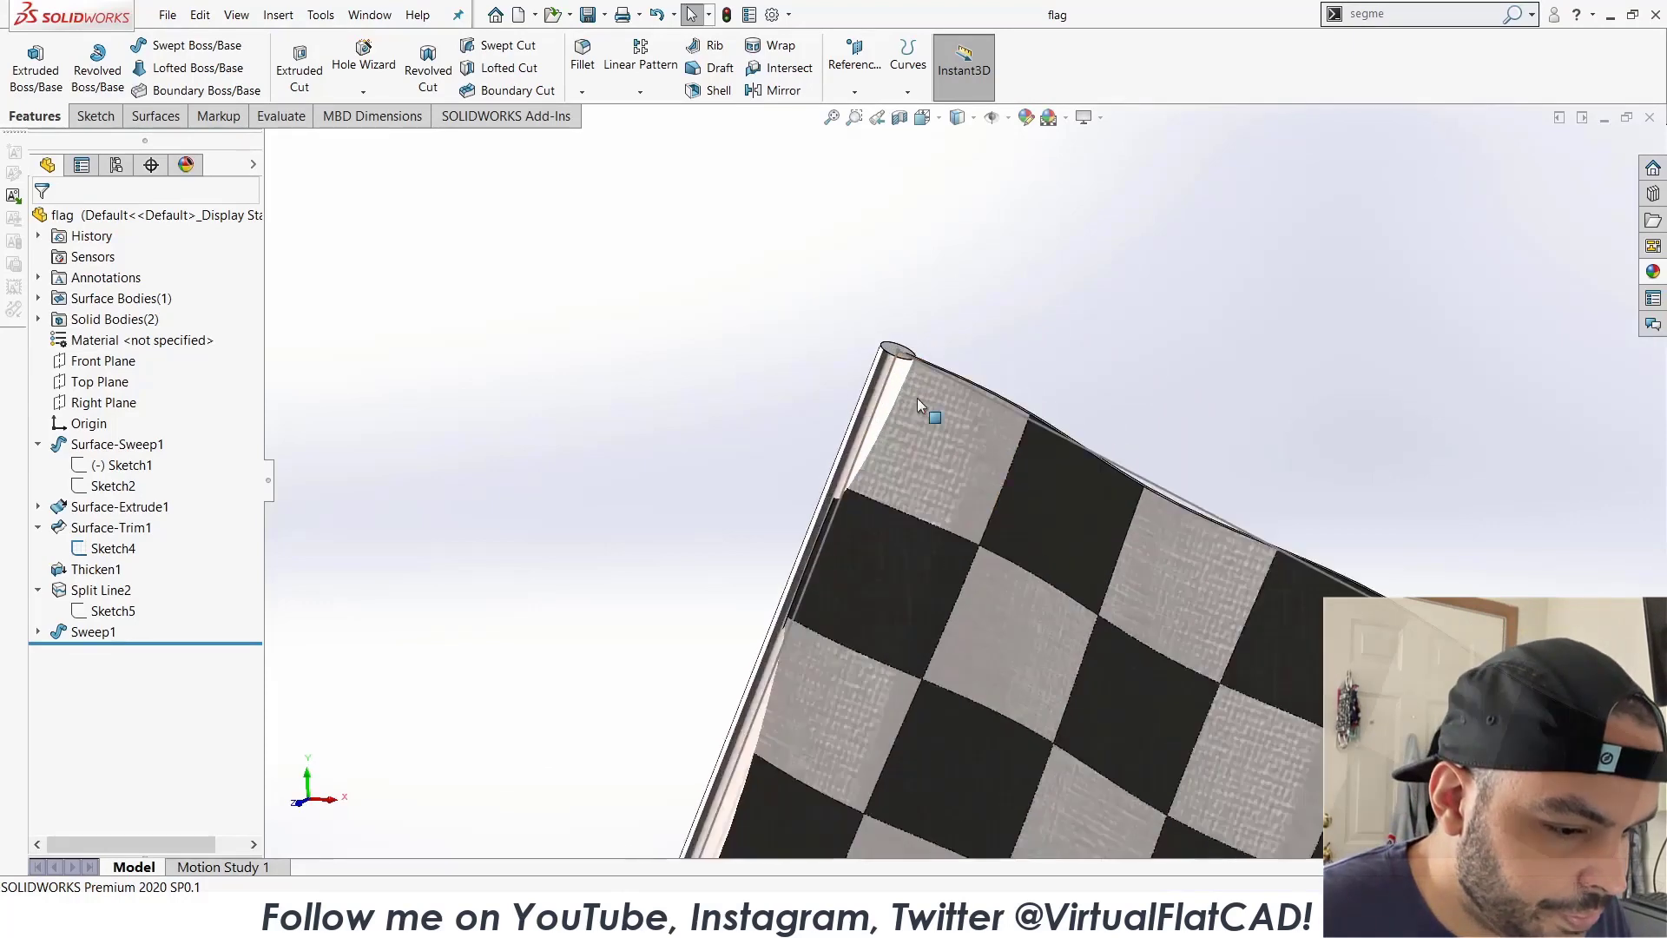
On the Front Plane, sketch a half-circle at the pole's top from a line about 1.06 in long and an arc closing it.
{"action": "left_click", "coordinate": [126, 404]}
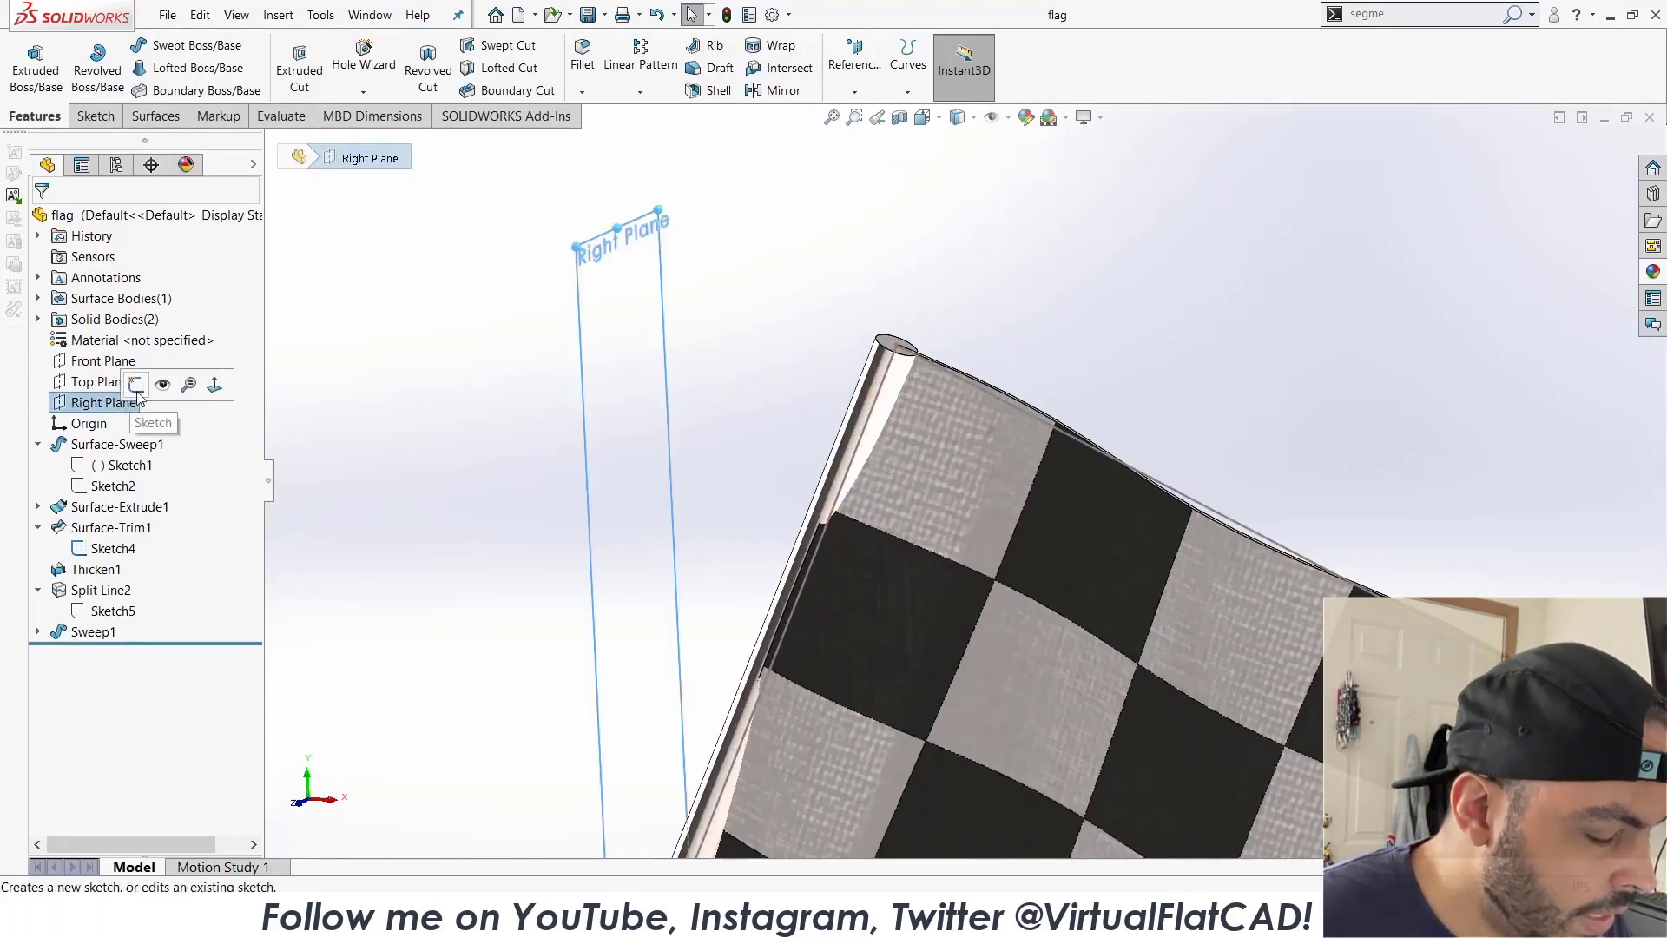
{"action": "left_click", "coordinate": [103, 360]}
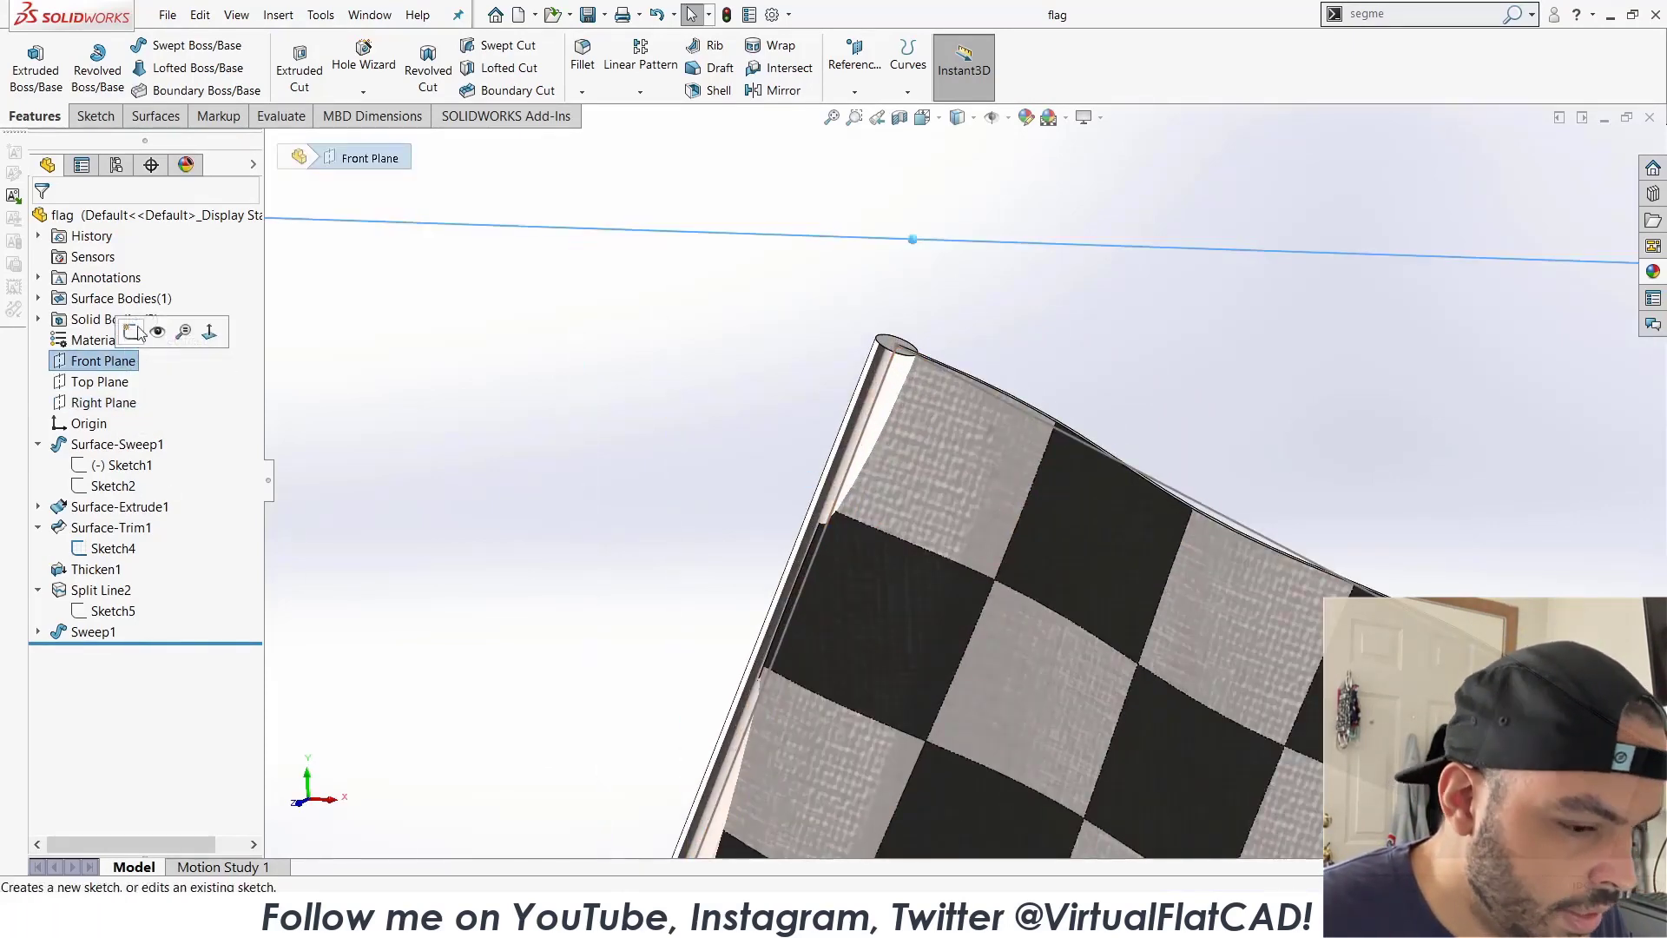
{"action": "left_click", "coordinate": [135, 341]}
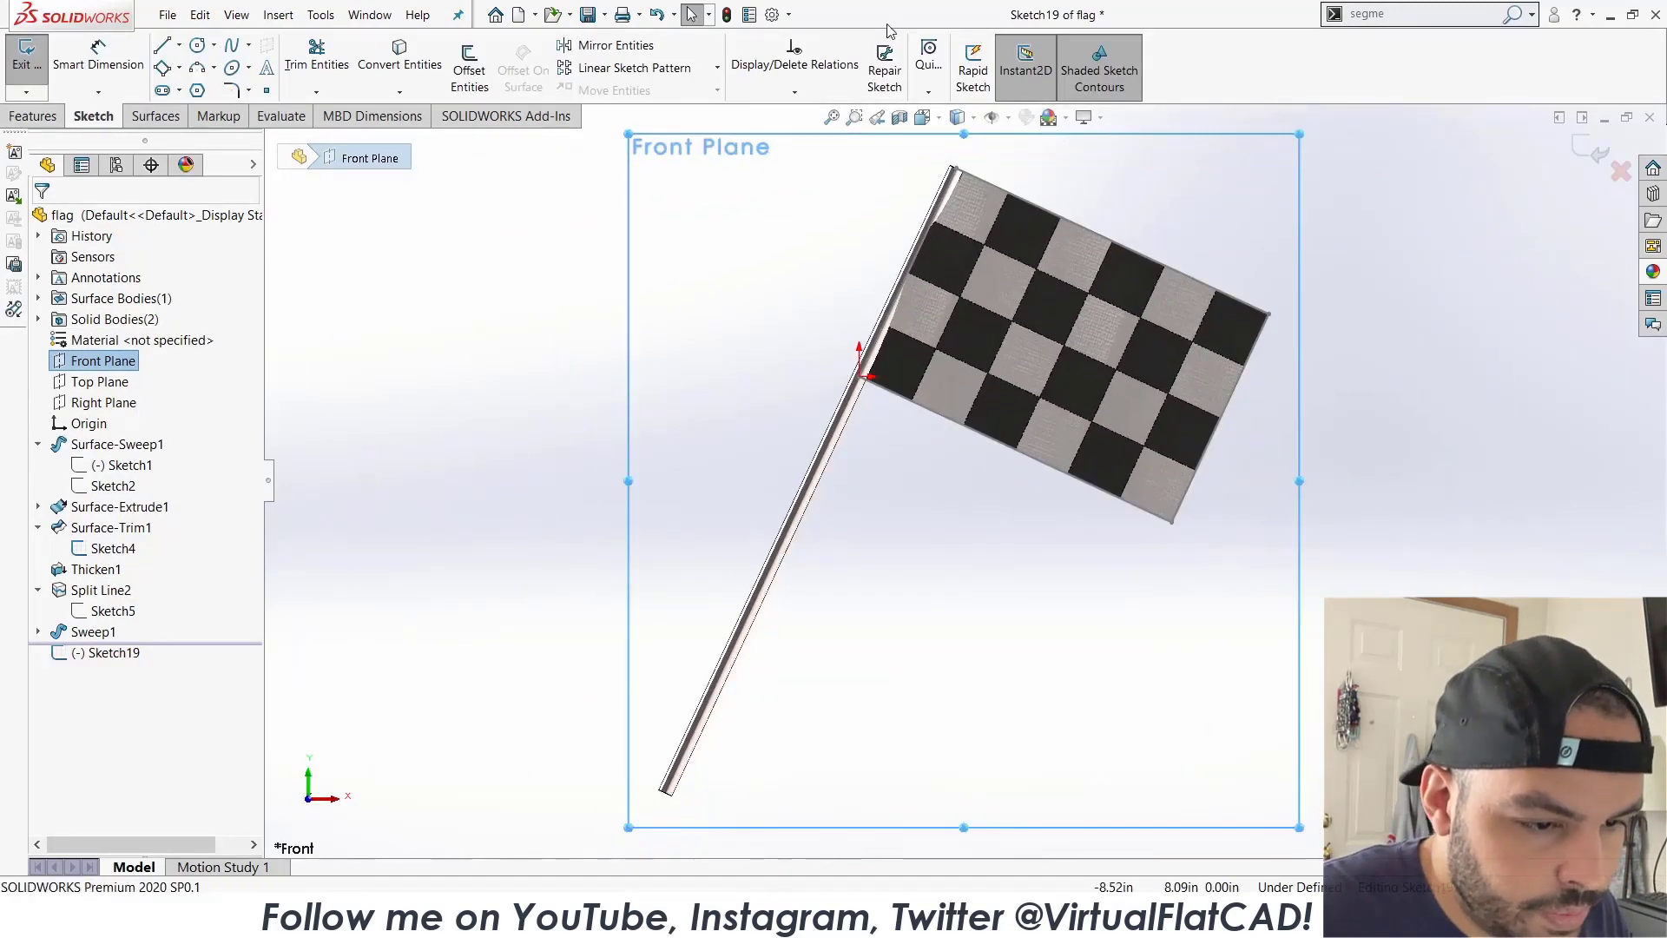
{"action": "scroll", "coordinate": [944, 209], "scroll_direction": "down", "scroll_amount": 5}
{"action": "scroll", "coordinate": [1096, 252], "scroll_direction": "down", "scroll_amount": 4}
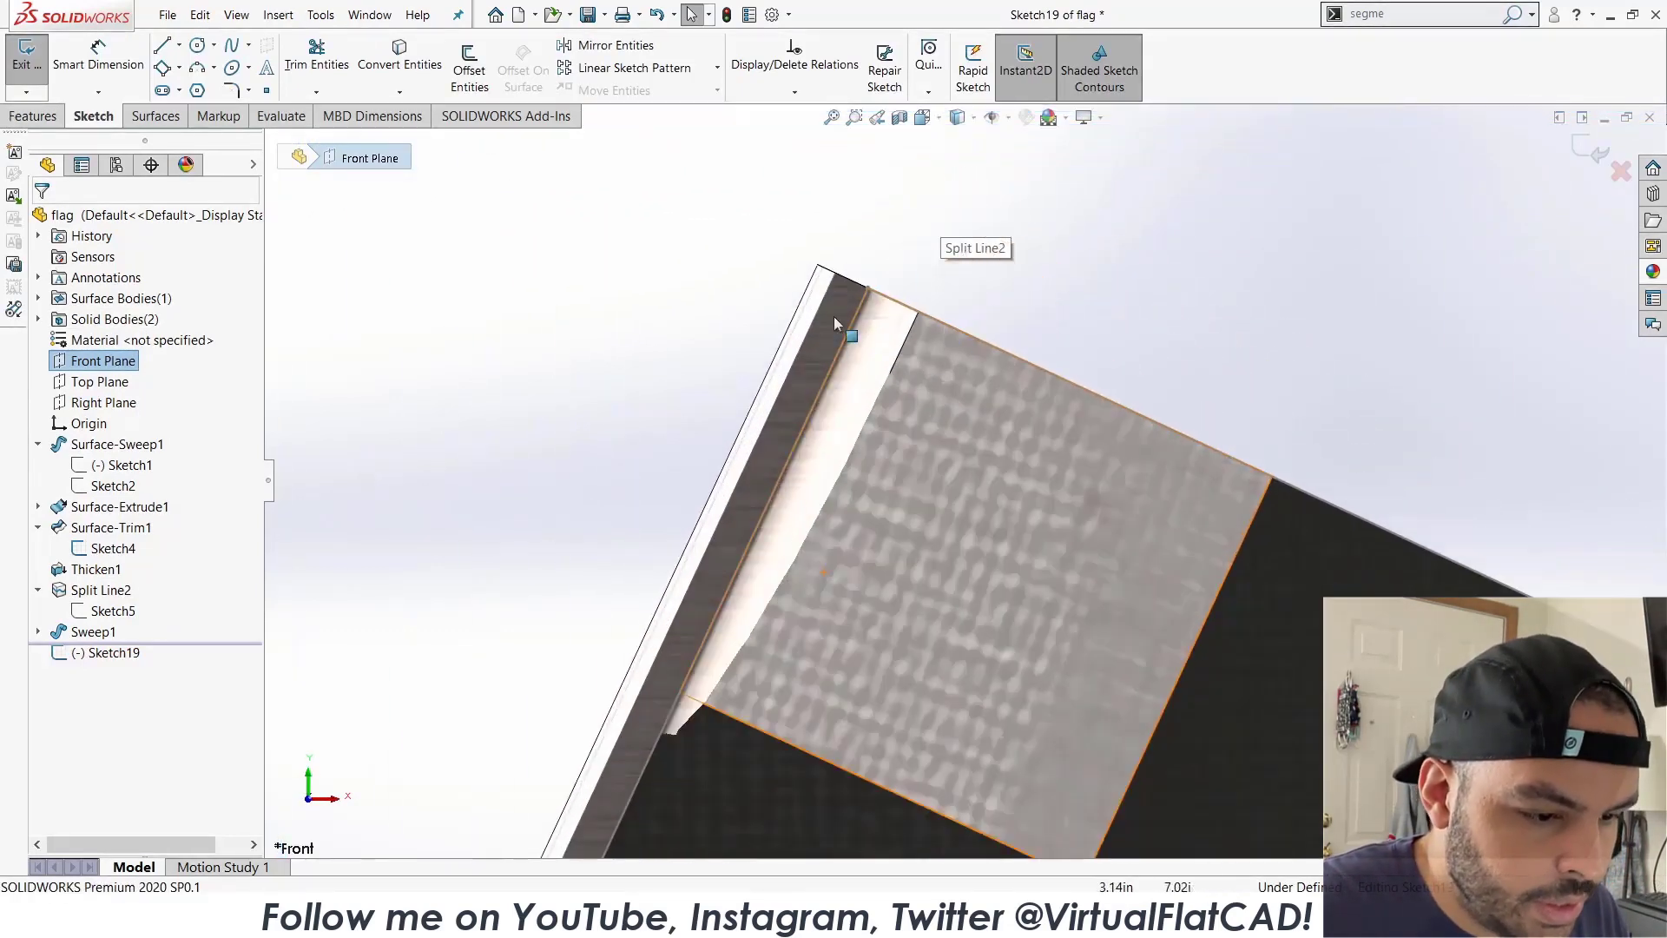
{"action": "left_click", "coordinate": [163, 47]}
{"action": "left_click", "coordinate": [867, 287]}
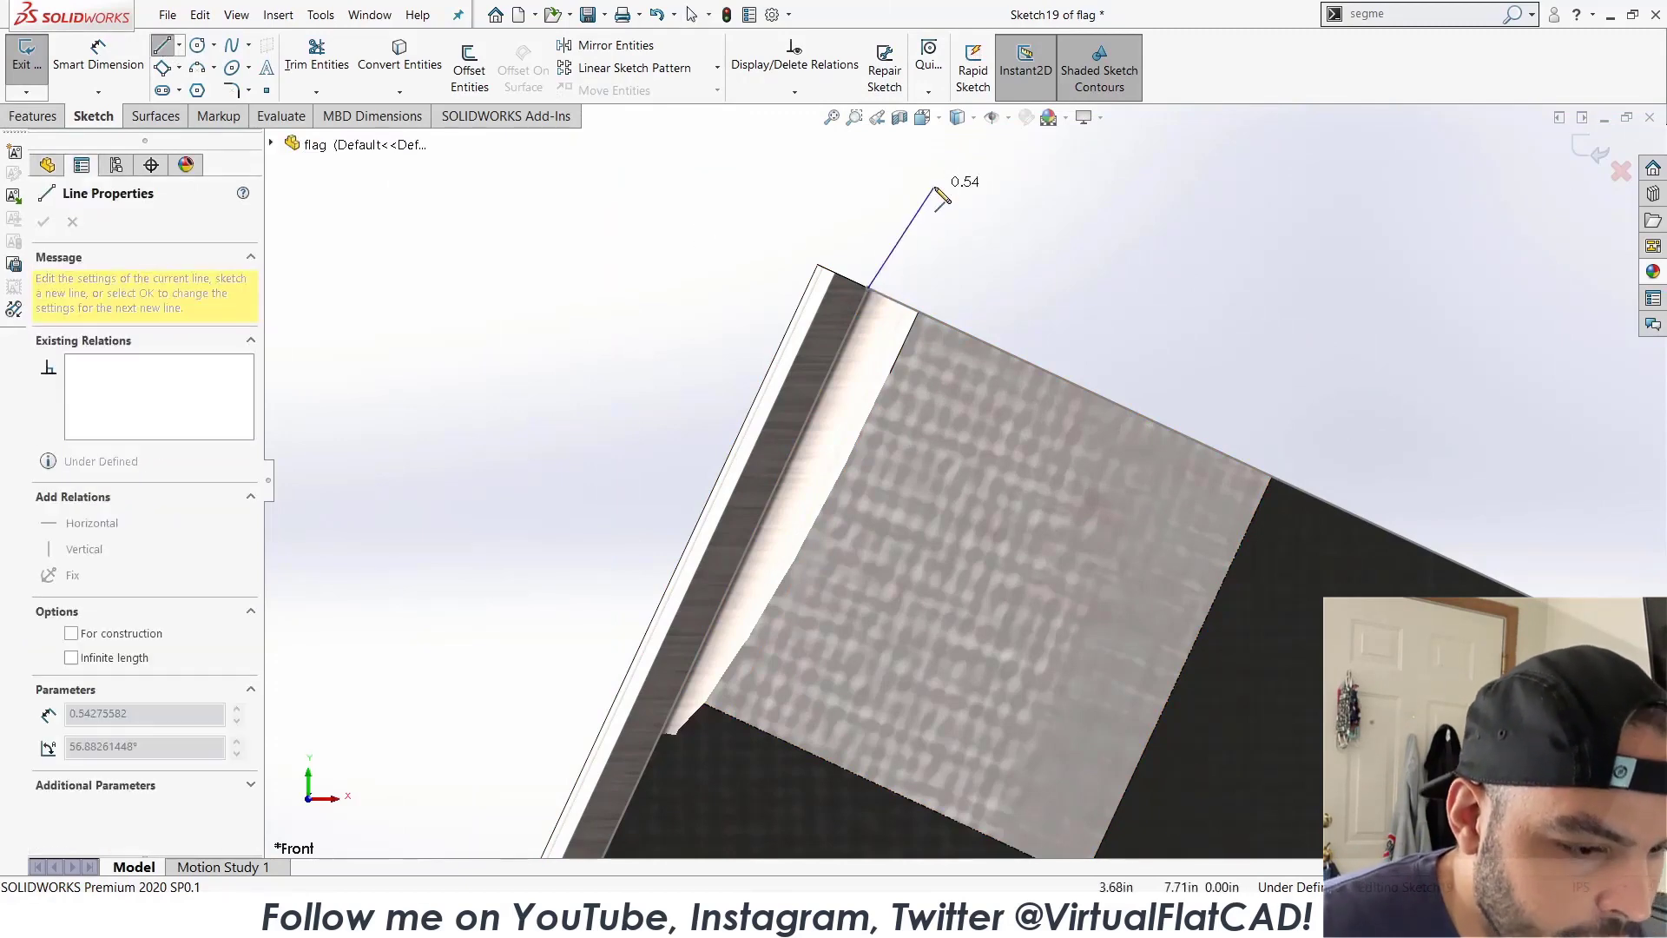
{"action": "scroll", "coordinate": [942, 197], "scroll_direction": "up", "scroll_amount": 2}
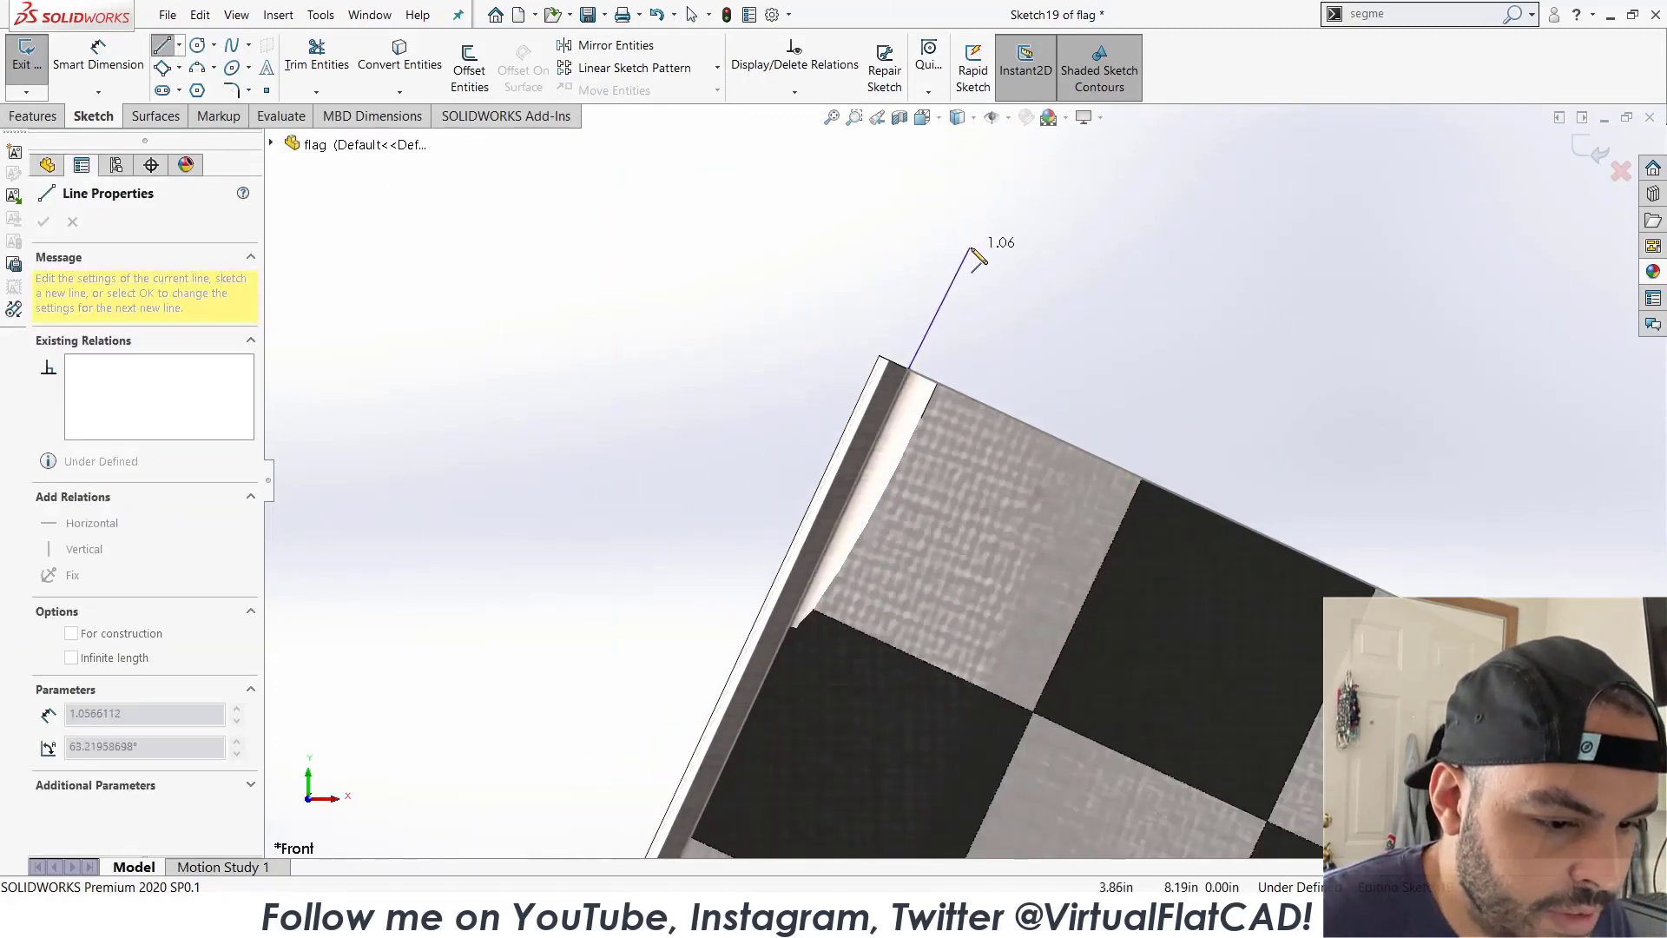
{"action": "left_click", "coordinate": [970, 249]}
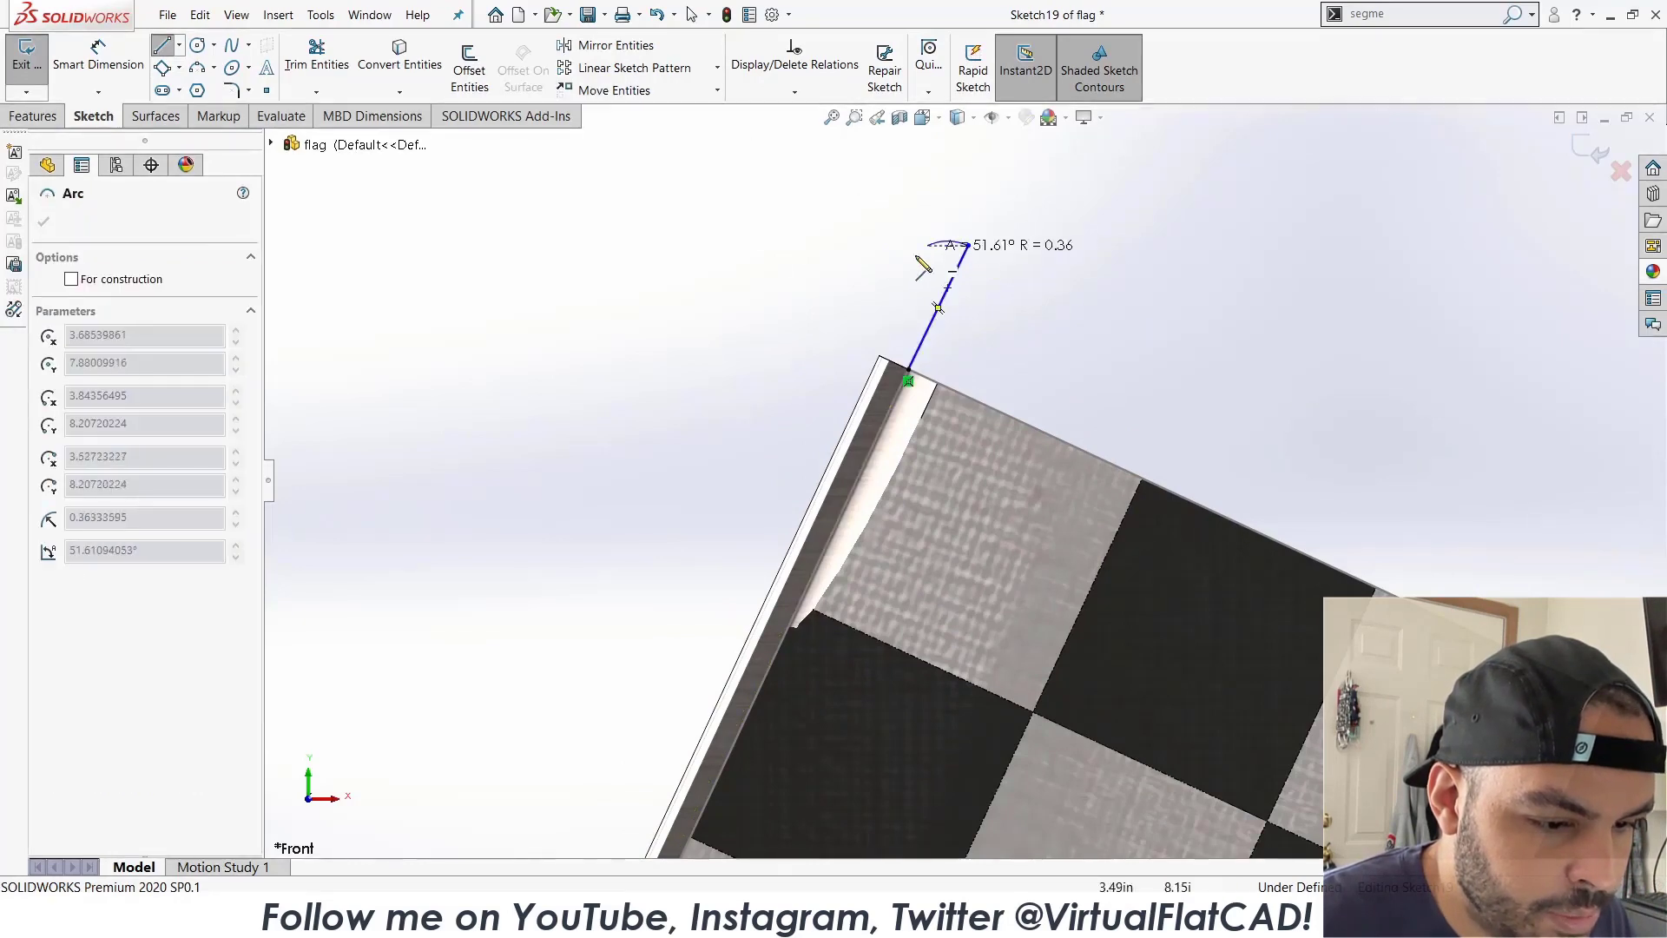
{"action": "left_click", "coordinate": [908, 380]}
{"action": "key", "text": "Escape"}
{"action": "scroll", "coordinate": [895, 384], "scroll_direction": "down", "scroll_amount": 2}
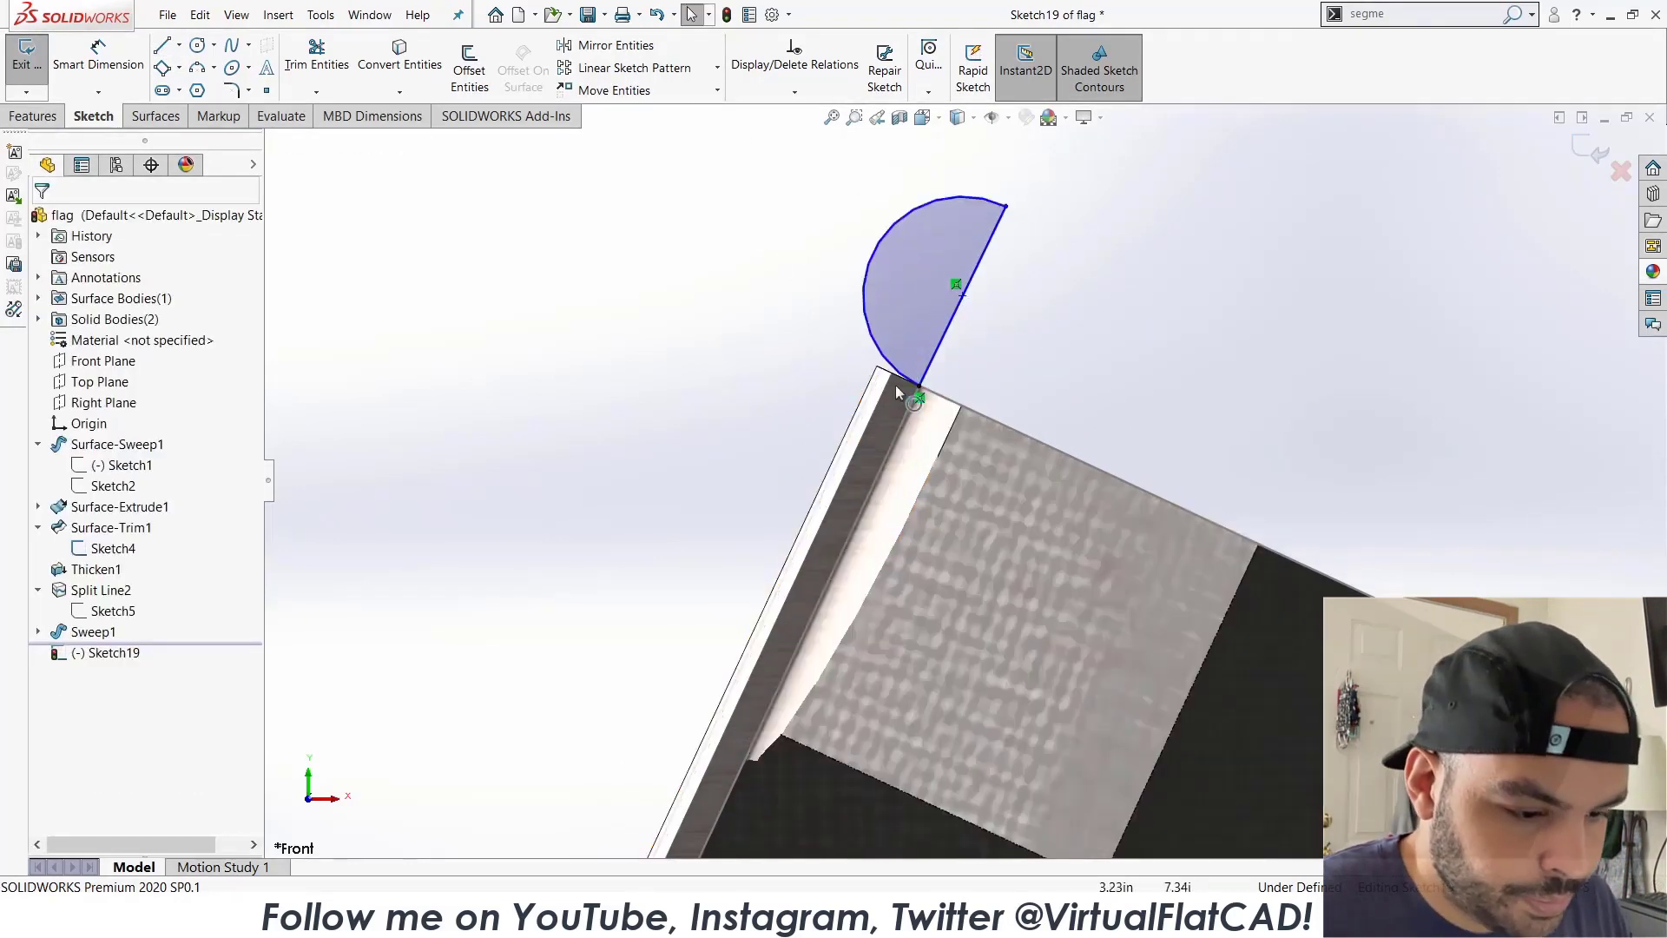
Make the half-circle's straight edge collinear with the flag's pole-side edge line.
{"action": "left_click", "coordinate": [907, 421]}
{"action": "left_click", "coordinate": [936, 353], "text": "ctrl"}
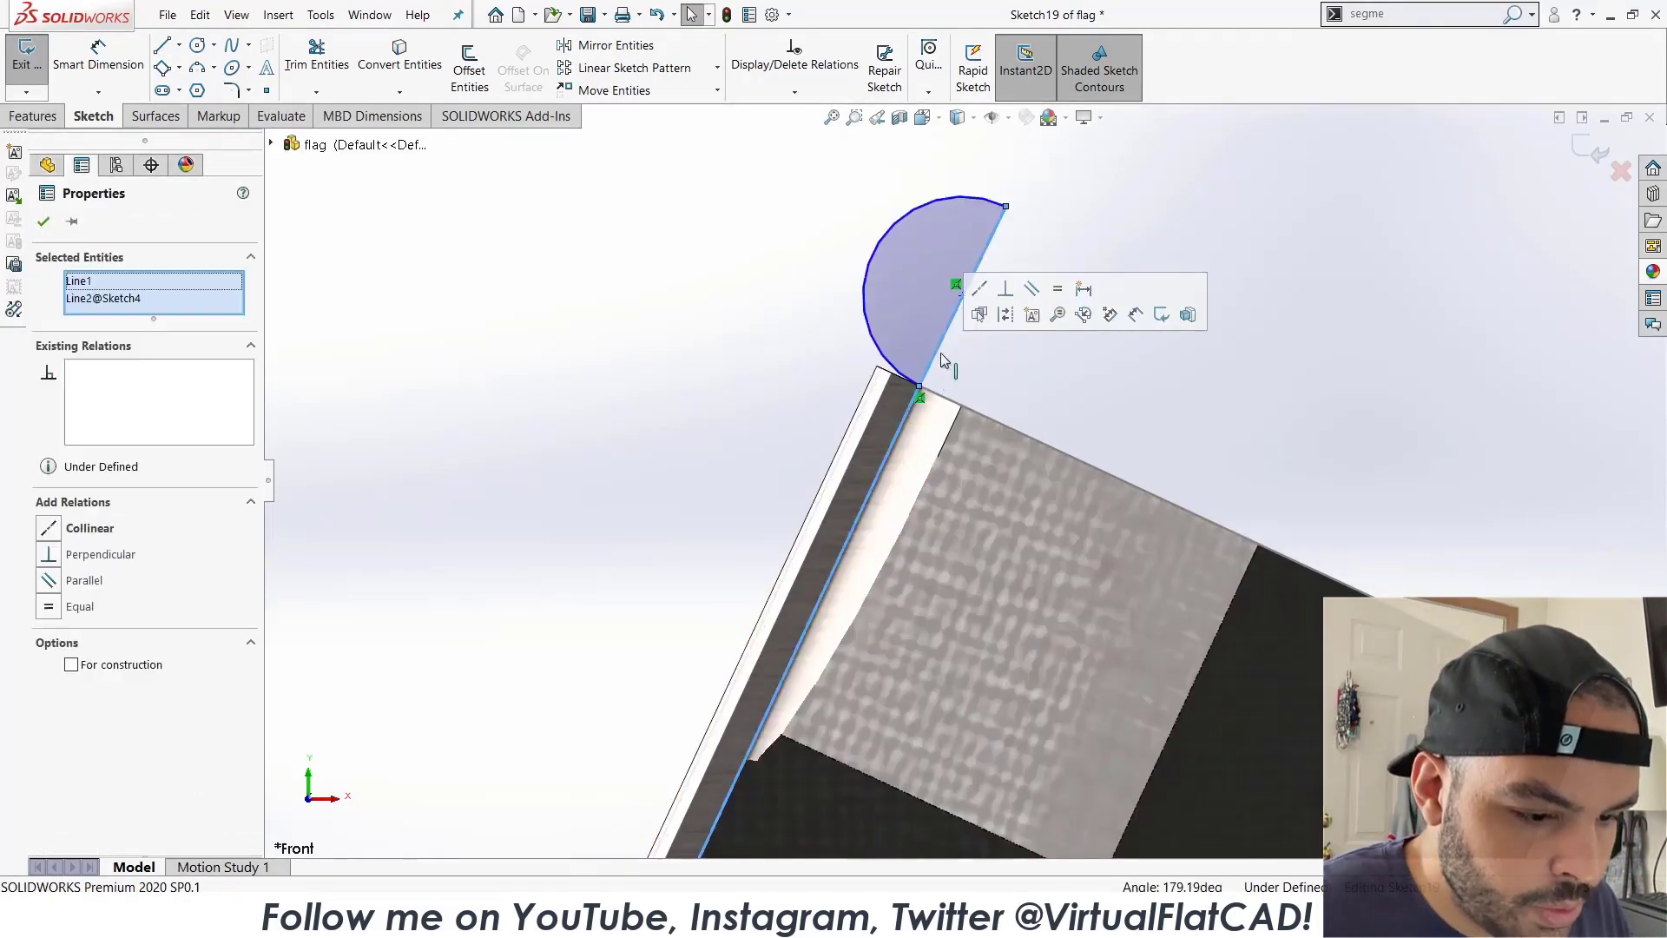
{"action": "left_click", "coordinate": [978, 295]}
{"action": "right_click", "coordinate": [1011, 316]}
{"action": "left_click", "coordinate": [999, 273]}
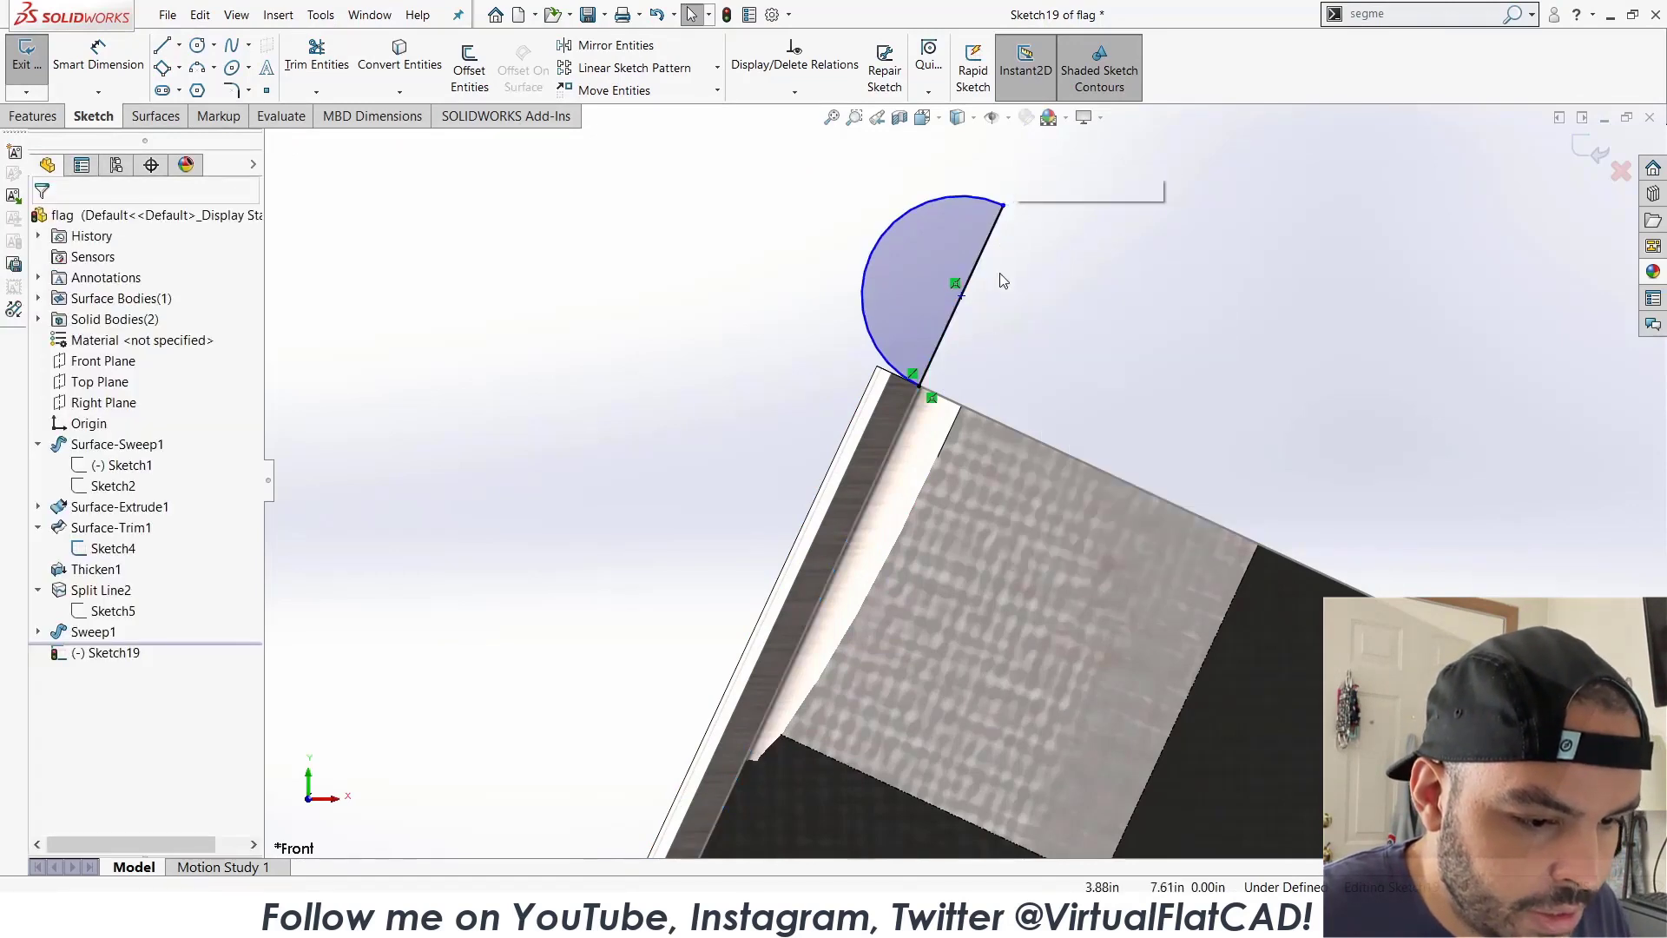
{"action": "right_click", "coordinate": [1004, 337]}
{"action": "right_click", "coordinate": [1012, 304]}
{"action": "left_click", "coordinate": [992, 310]}
{"action": "key", "text": "d"}
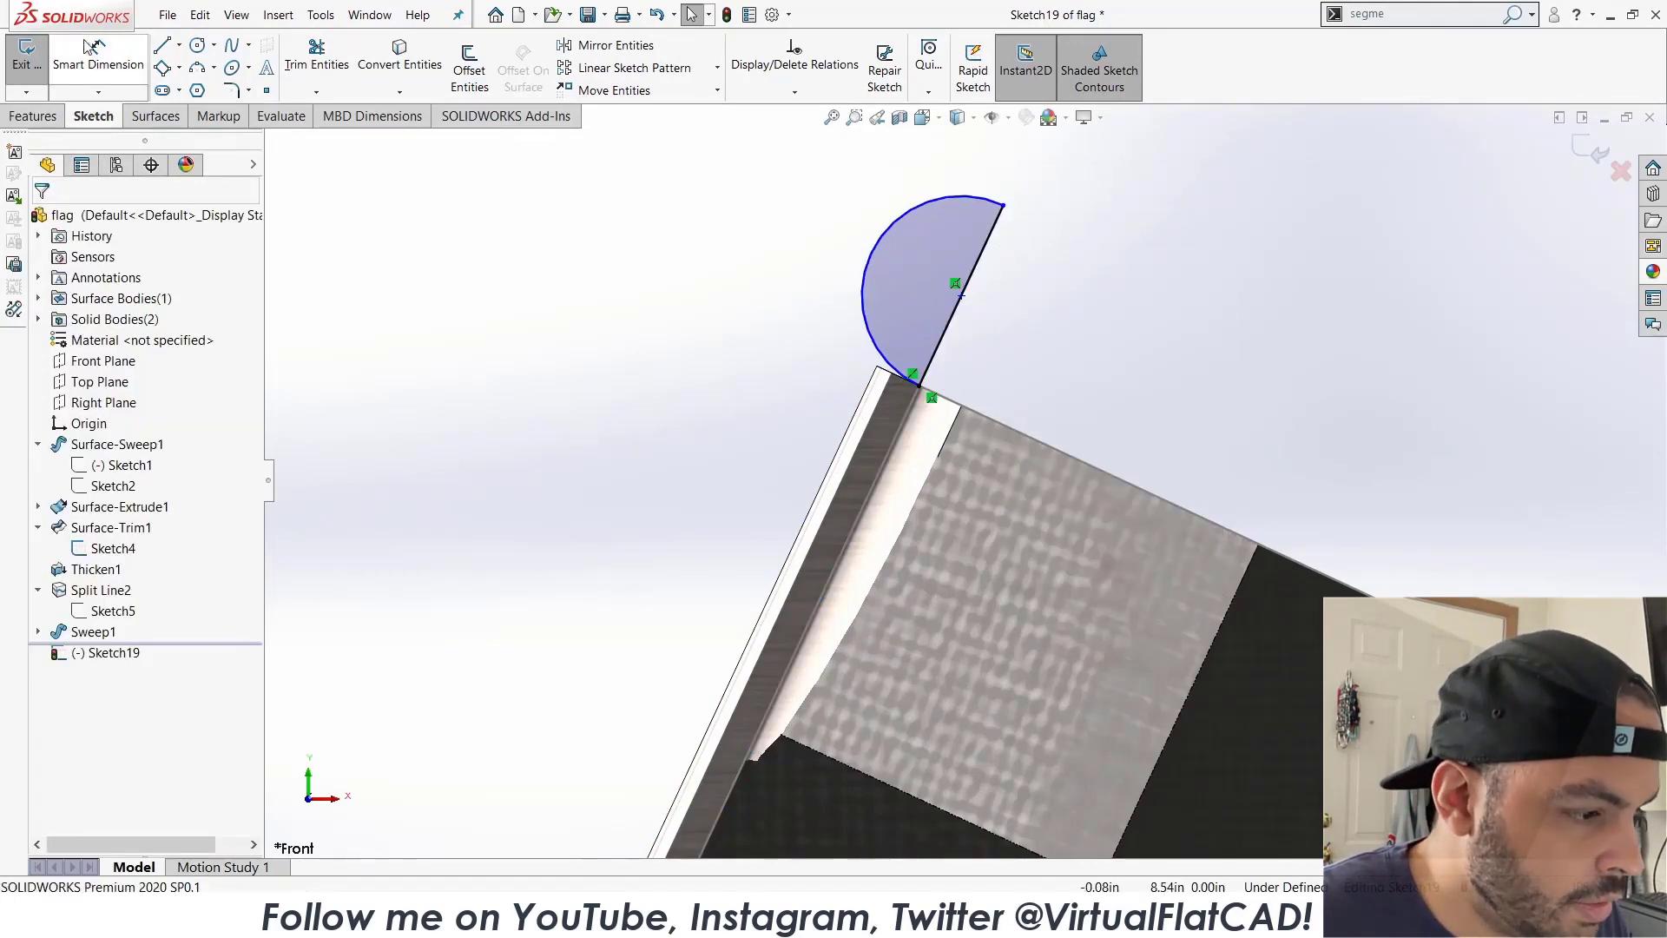
{"action": "left_click", "coordinate": [955, 304]}
{"action": "left_click", "coordinate": [1008, 293]}
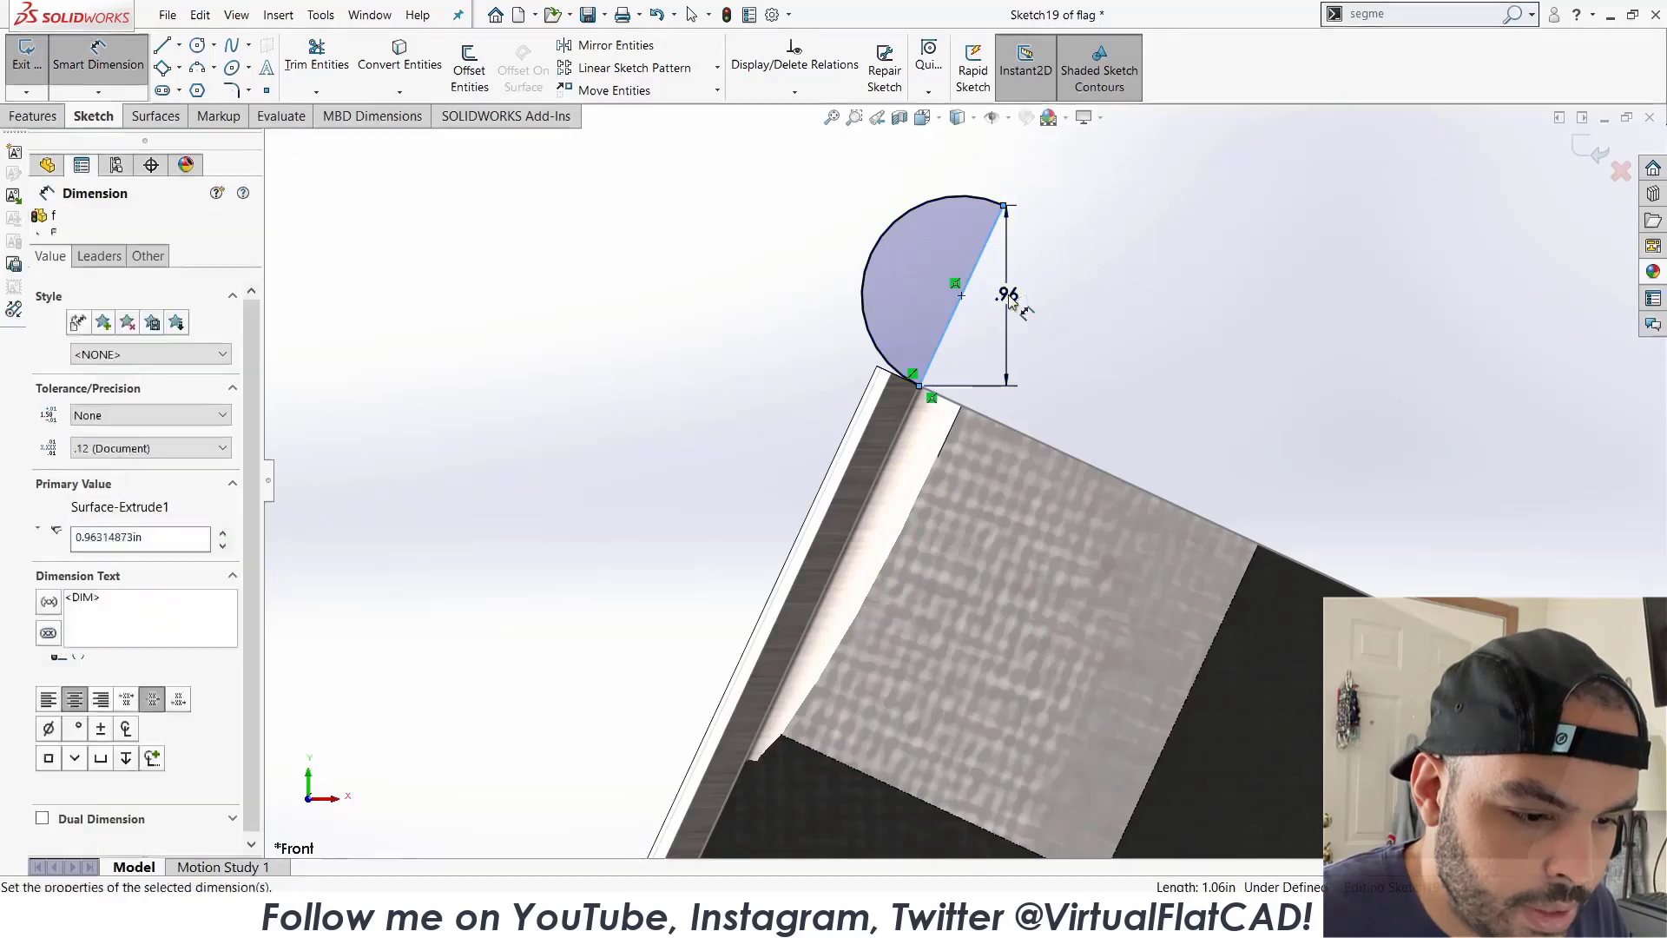
{"action": "key", "text": "Return"}
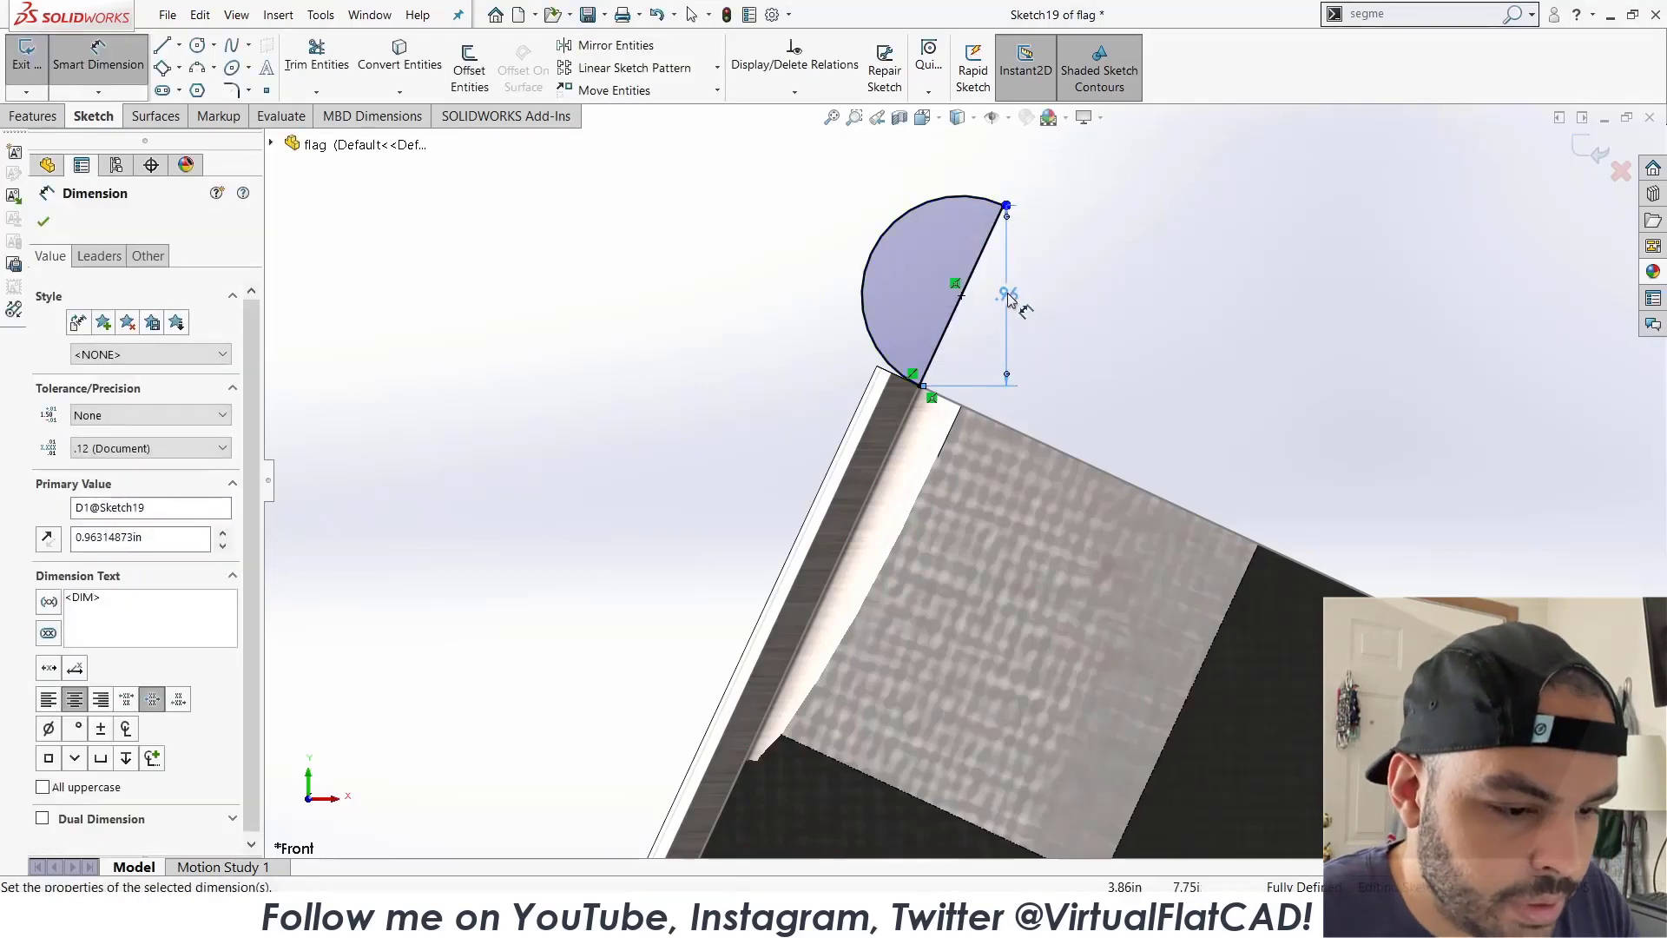
{"action": "key", "text": "Escape"}
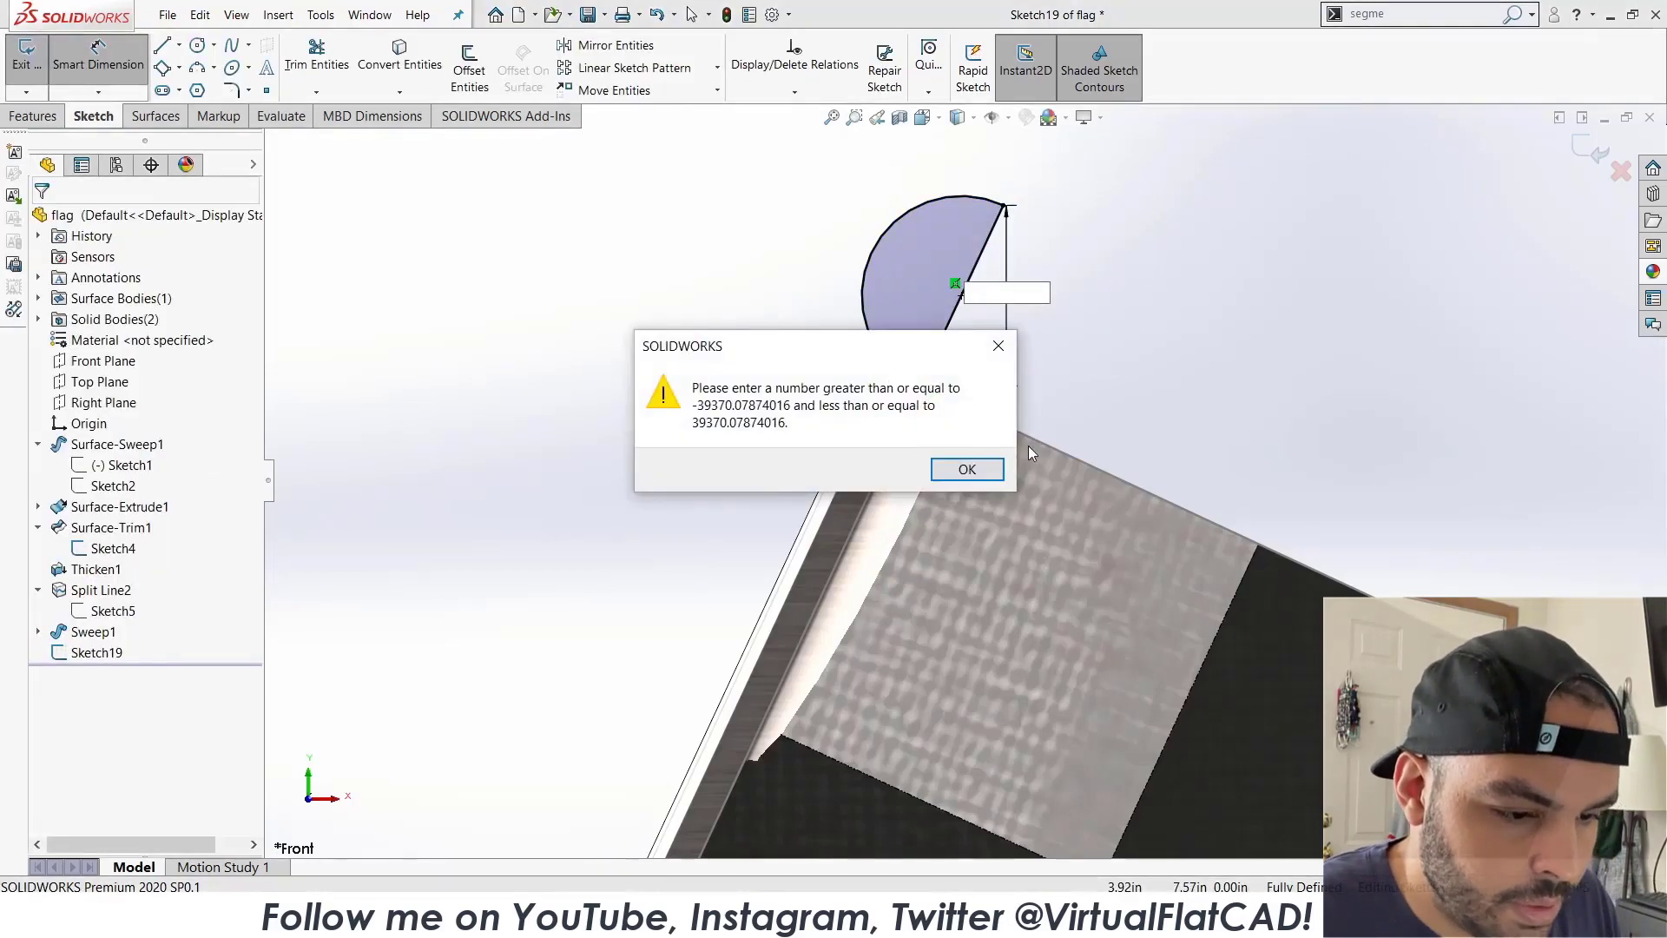
{"action": "key", "text": "Return"}
{"action": "key", "text": "Escape"}
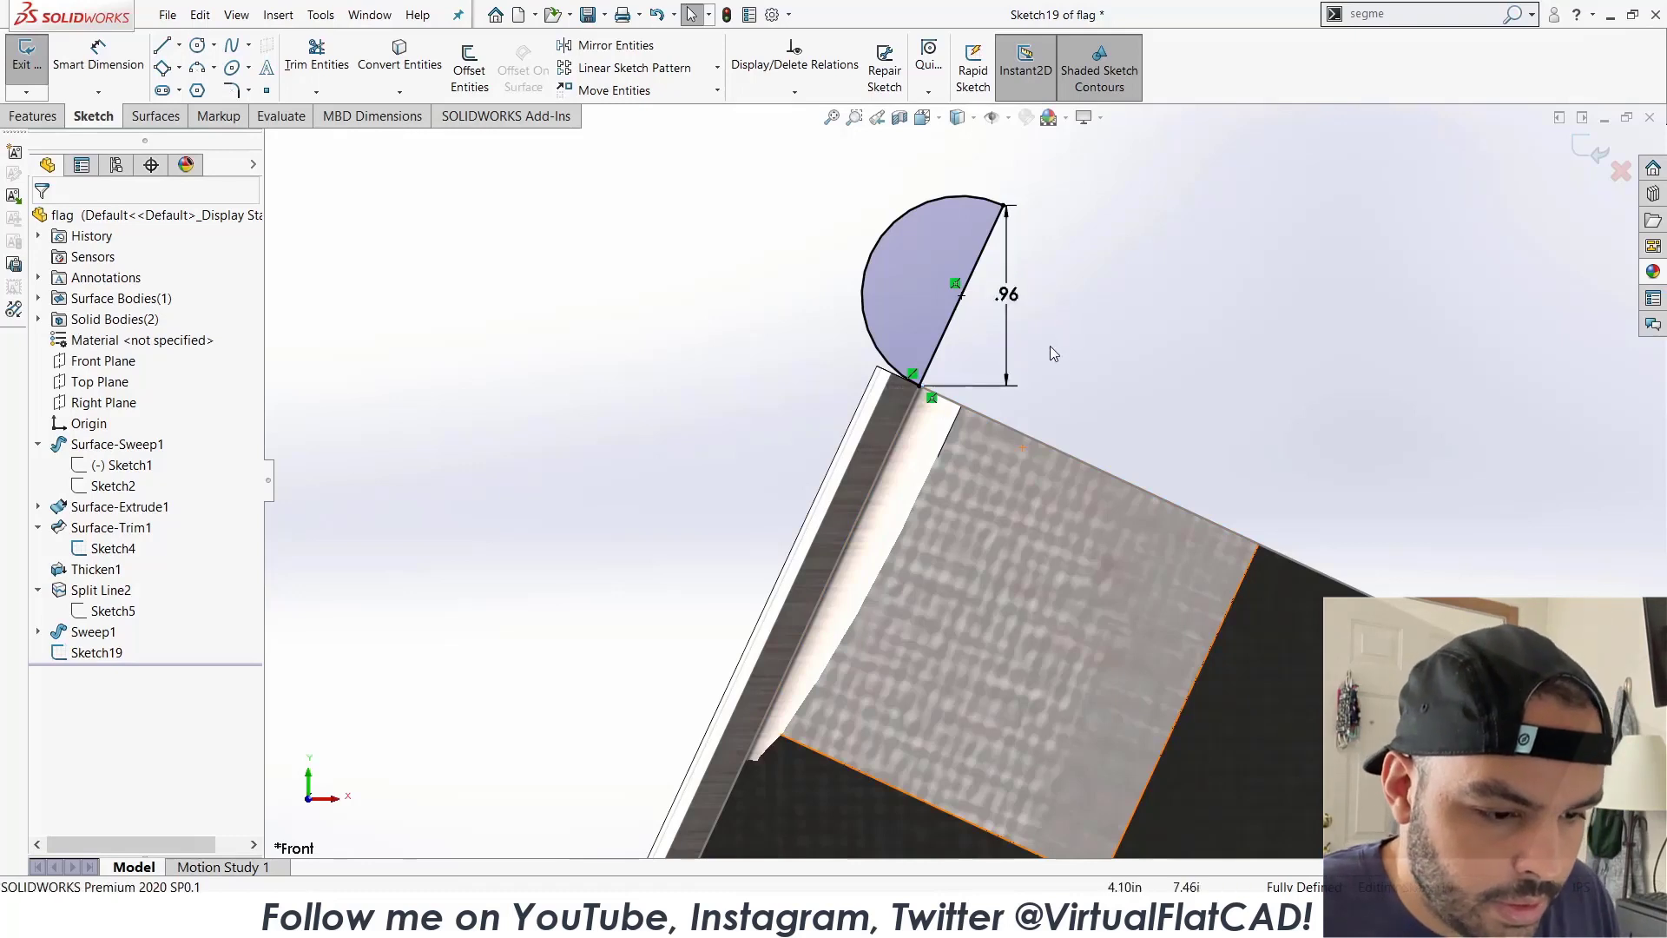
{"action": "left_click", "coordinate": [1006, 348]}
{"action": "key", "text": "Delete"}
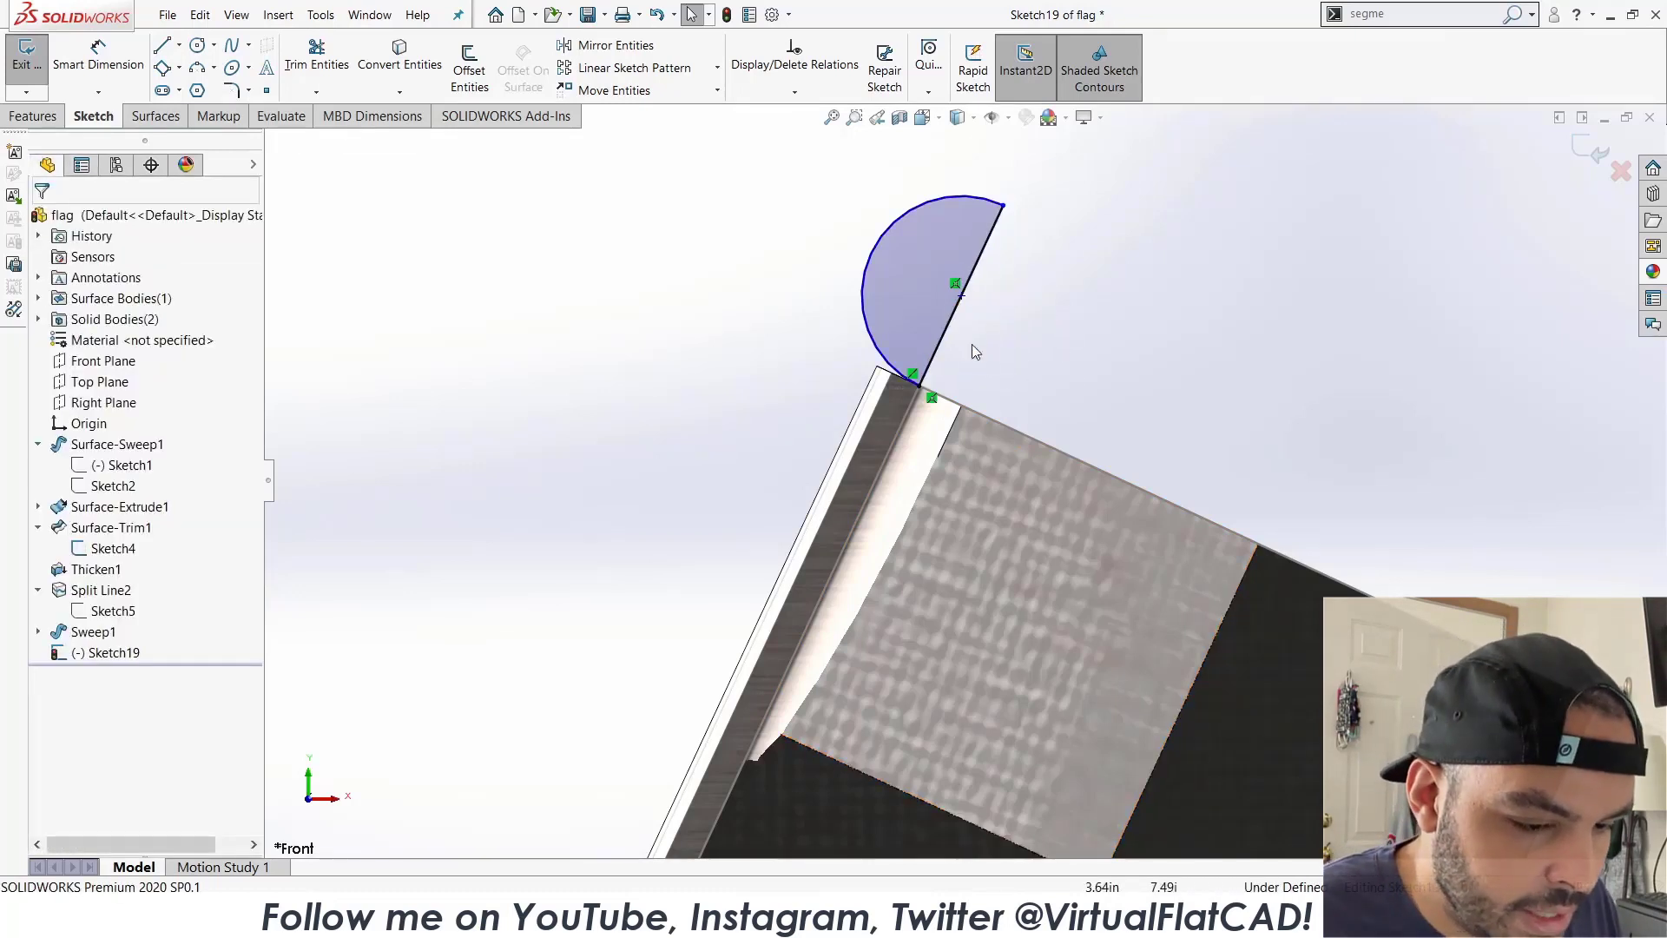
Dimension the half-circle's straight edge along its own direction and set its length to 0.75 in.
{"action": "left_click", "coordinate": [98, 56]}
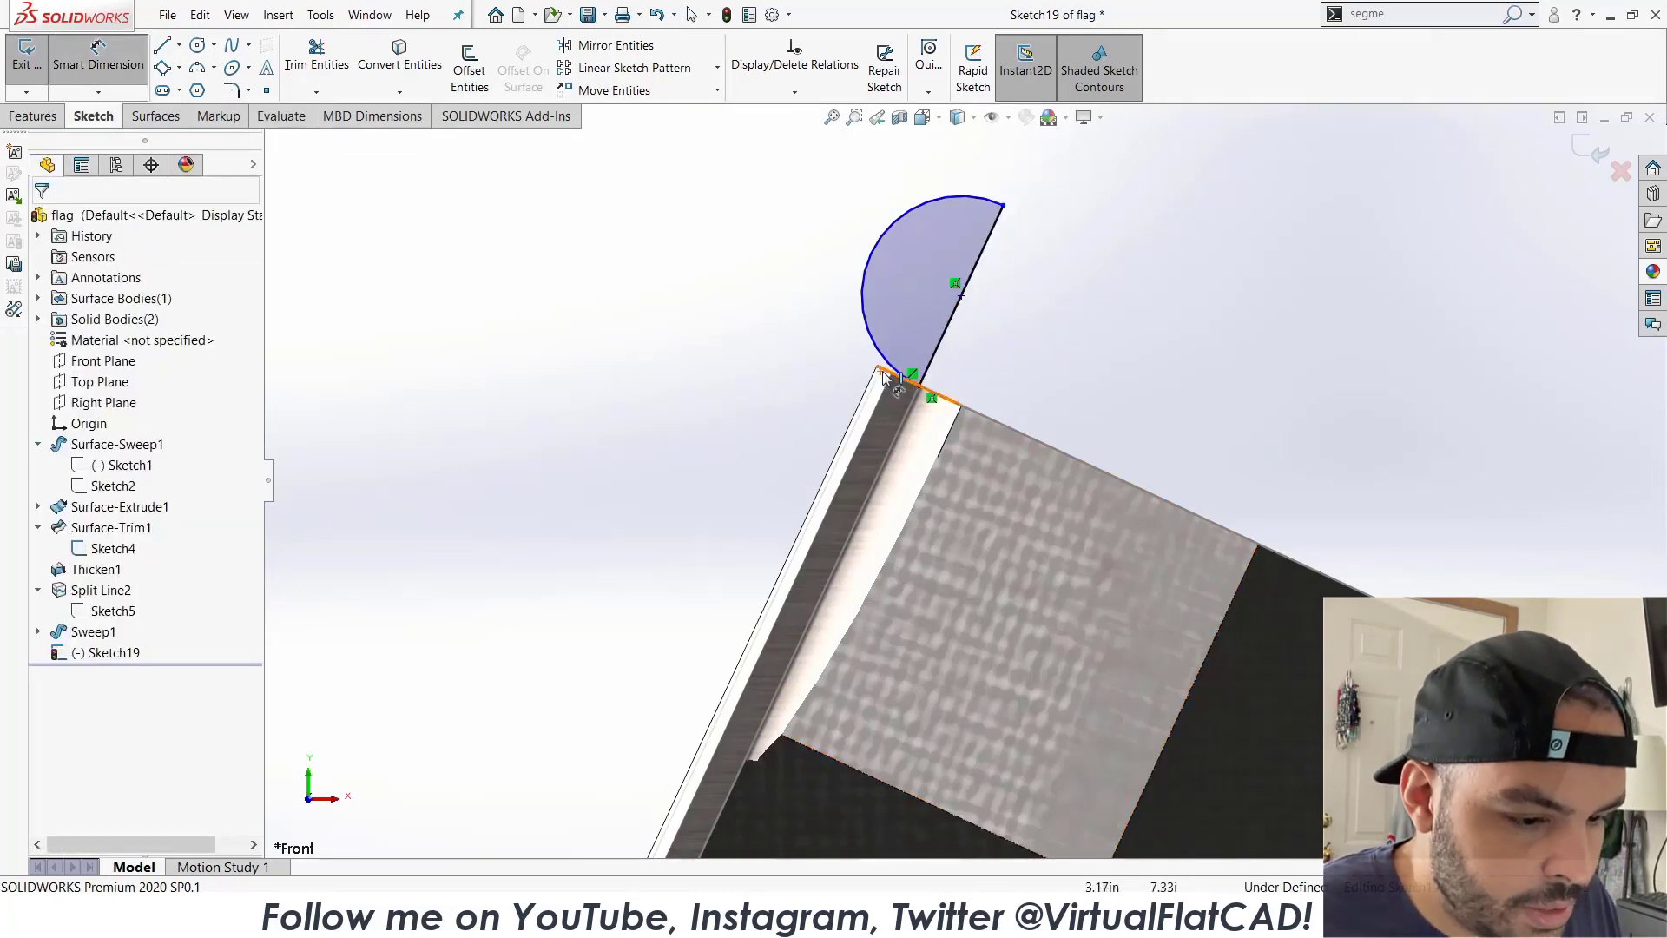
{"action": "left_click", "coordinate": [938, 347]}
{"action": "left_click", "coordinate": [1060, 360]}
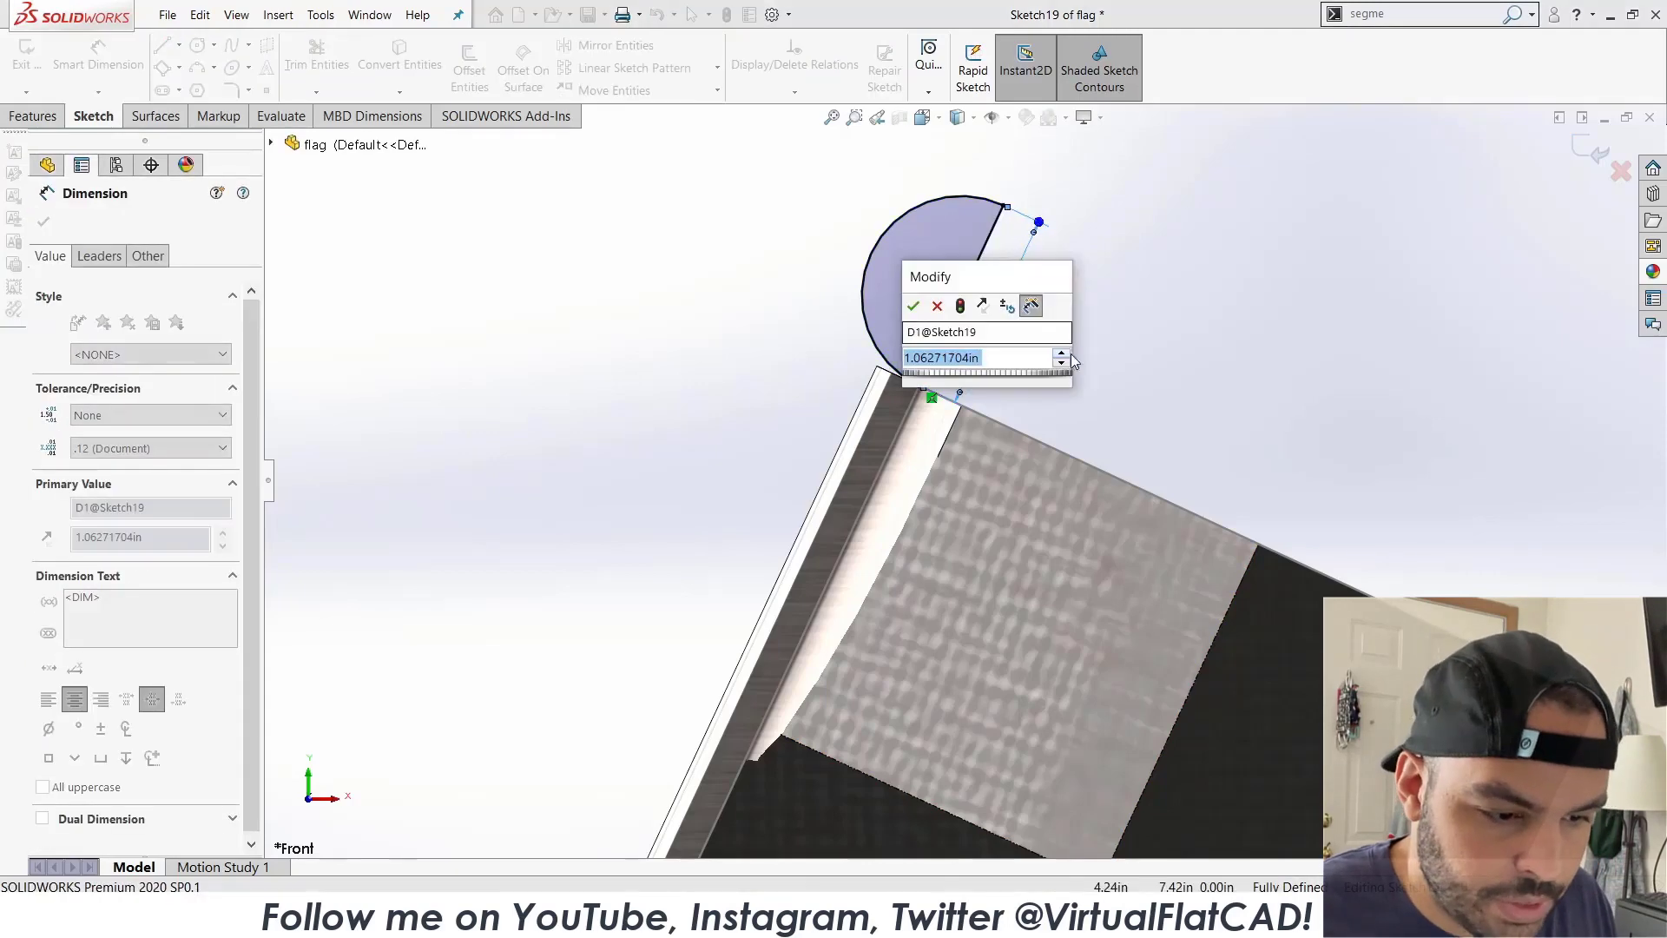
{"action": "type", "text": ".75"}
{"action": "key", "text": "Return"}
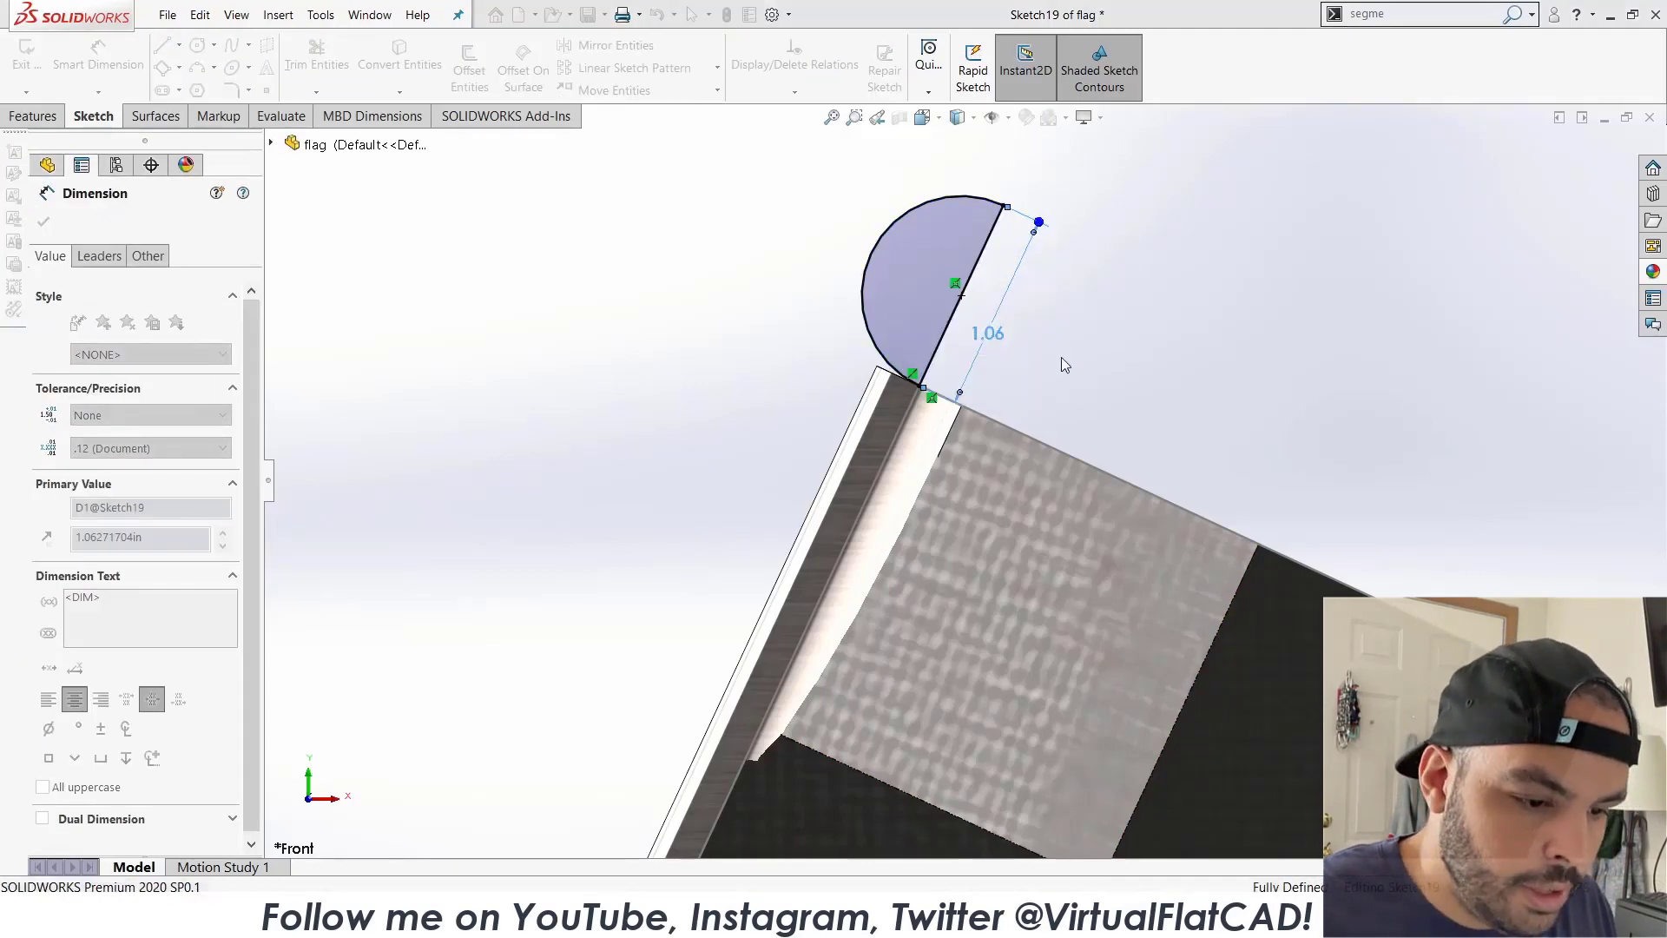
{"action": "key", "text": "Escape"}
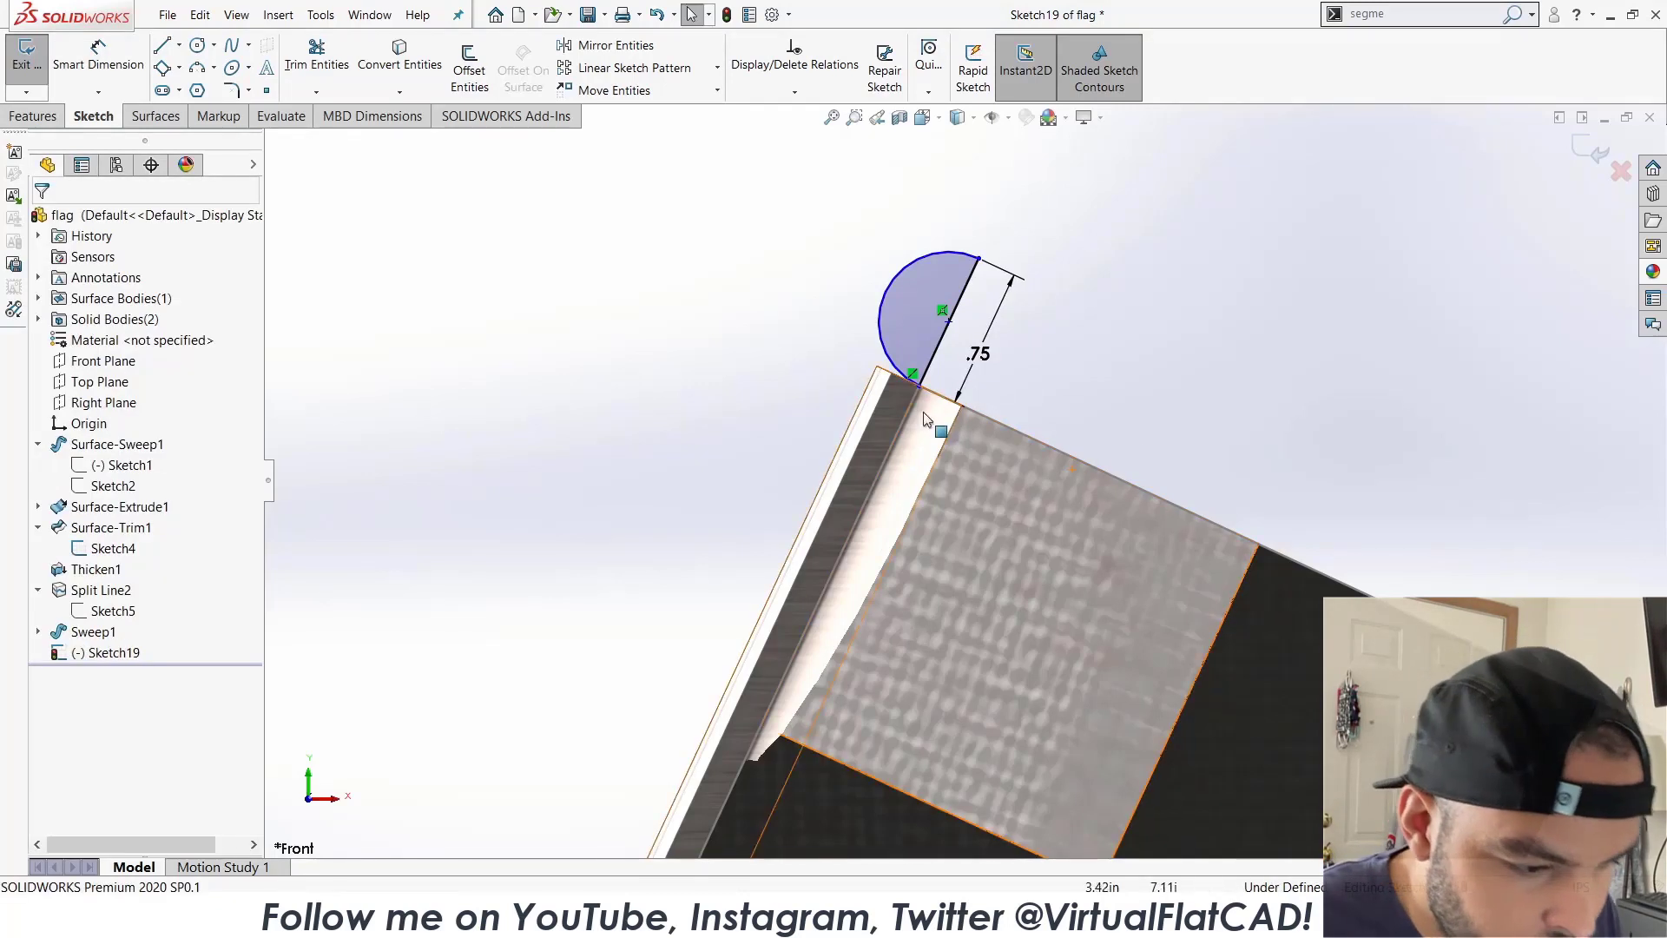
Lower the half-circle into the pole's top and make its arc coincident with the pole's outer top corner.
{"action": "left_click", "coordinate": [917, 389]}
{"action": "left_click_drag", "start_coordinate": [917, 390], "coordinate": [901, 427]}
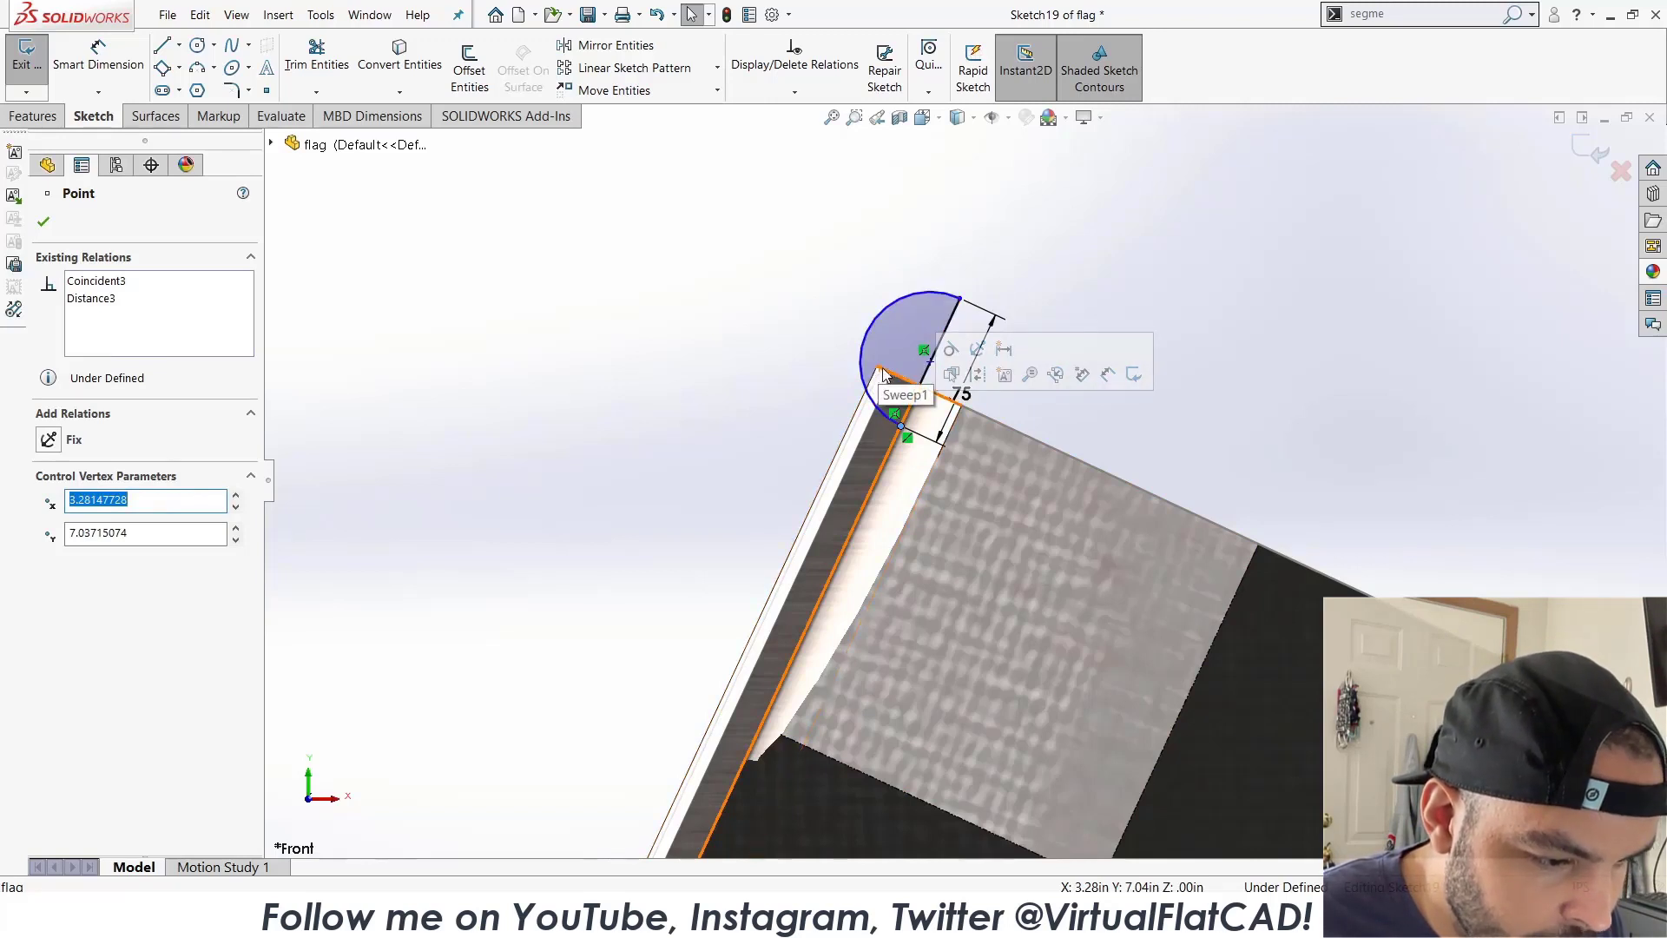
{"action": "key", "text": "Escape"}
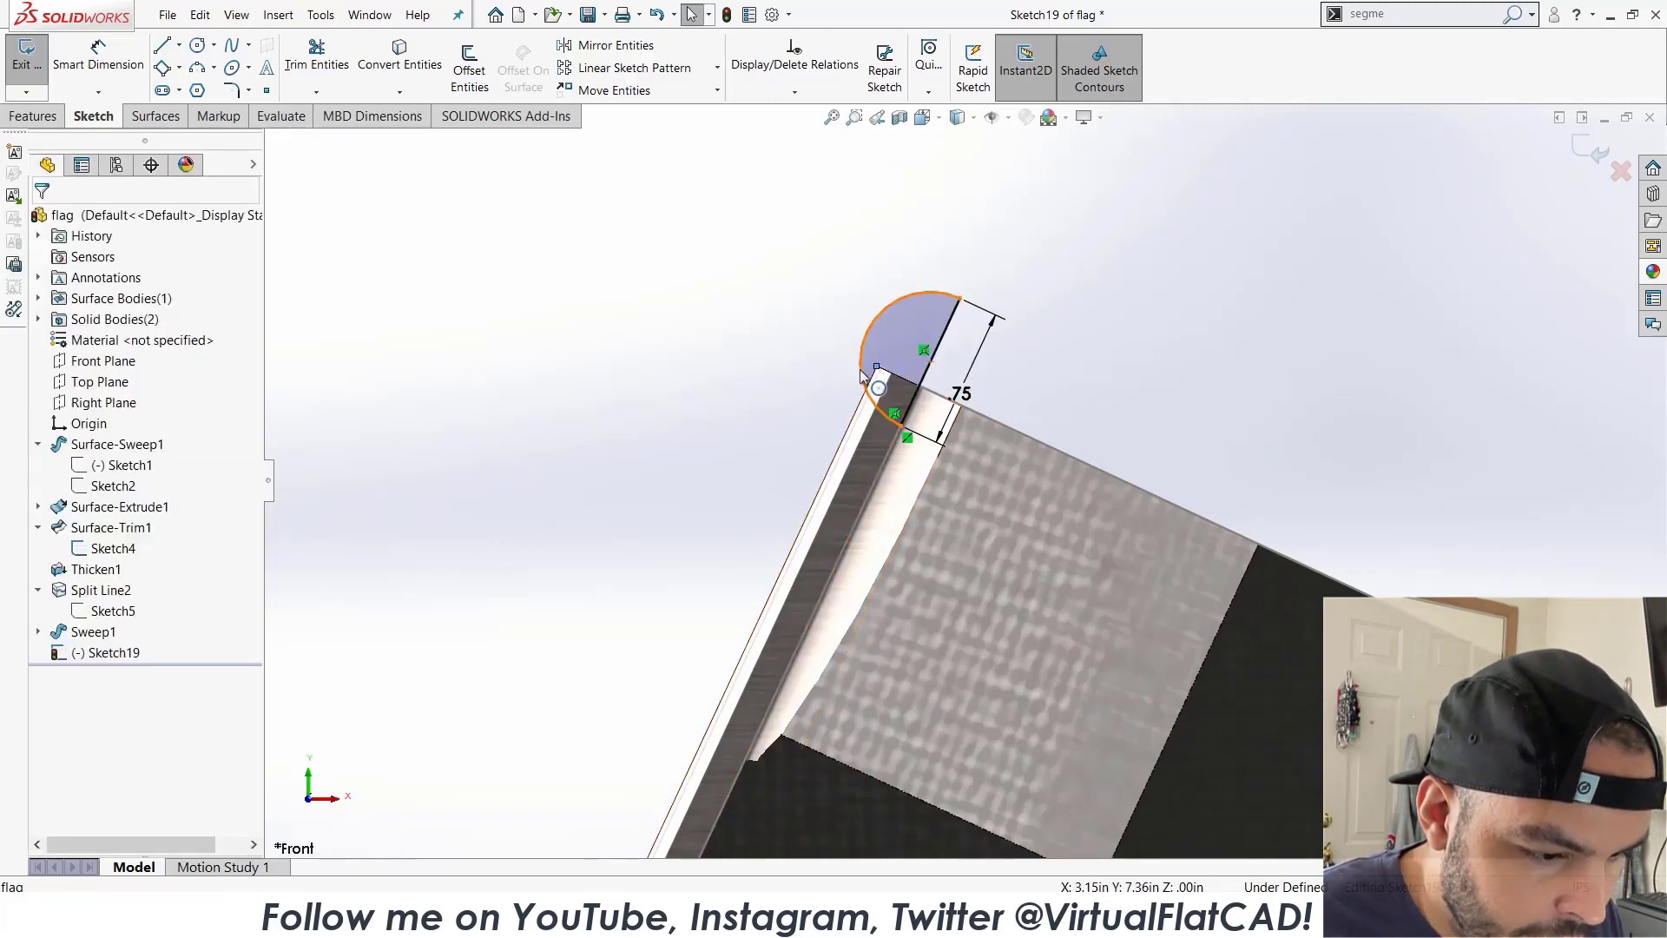
{"action": "left_click", "coordinate": [860, 368], "text": "ctrl"}
{"action": "left_click", "coordinate": [962, 297]}
{"action": "left_click", "coordinate": [814, 384]}
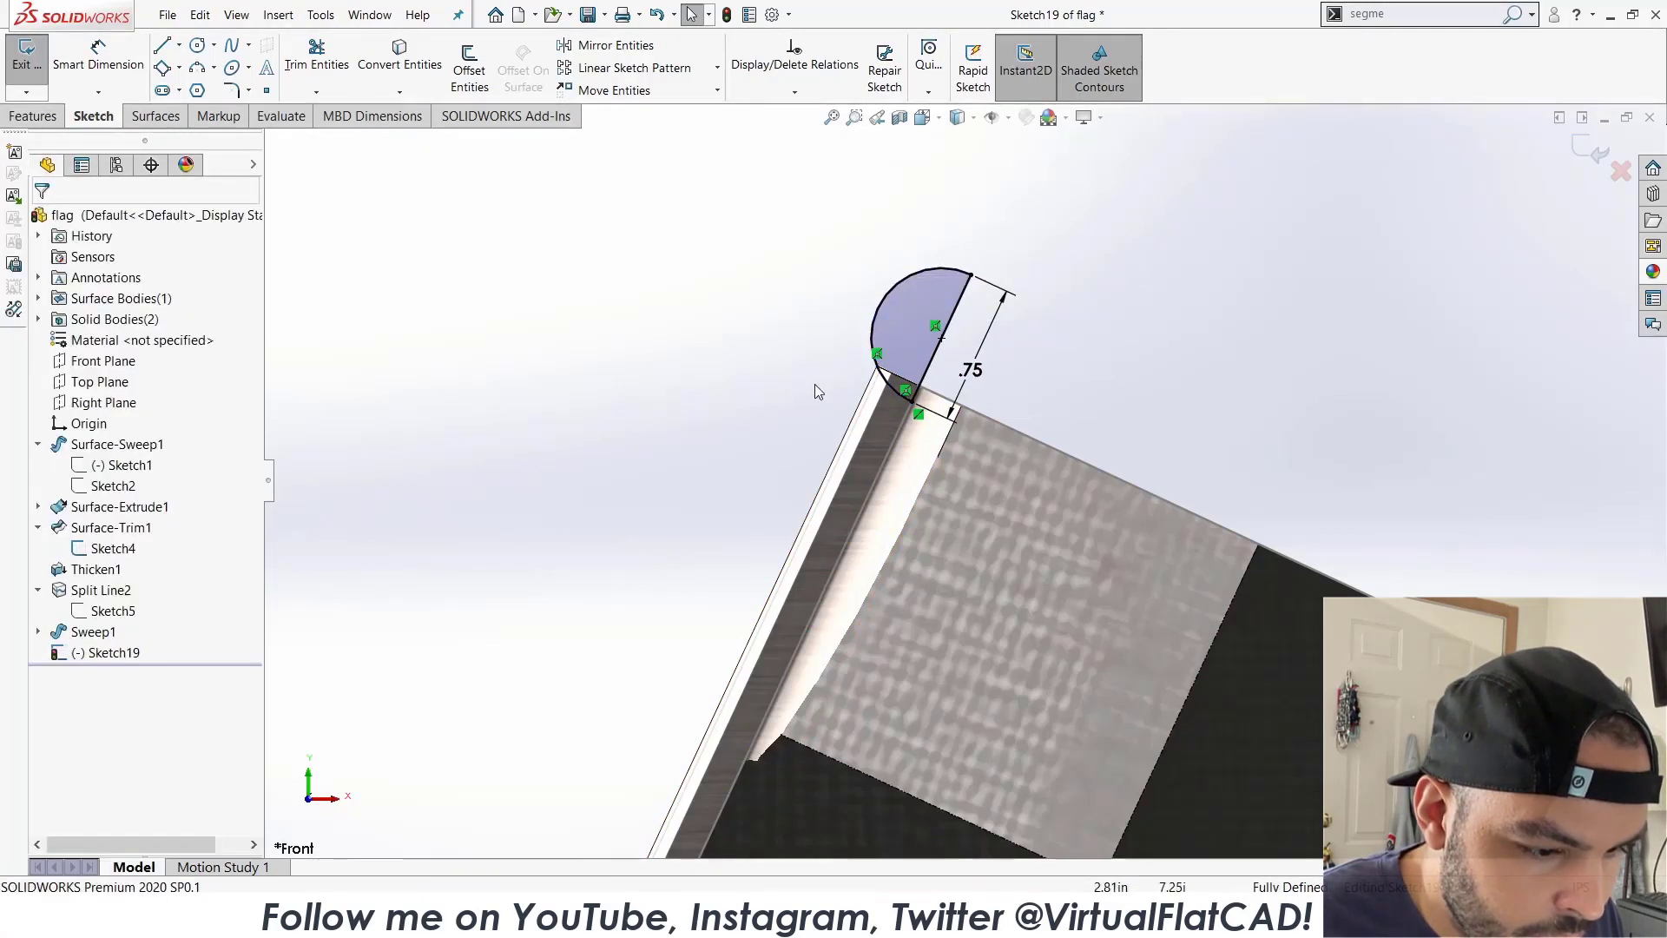
Set the length of the half-circle's straight edge to 1.00 in.
{"action": "double_click", "coordinate": [975, 374]}
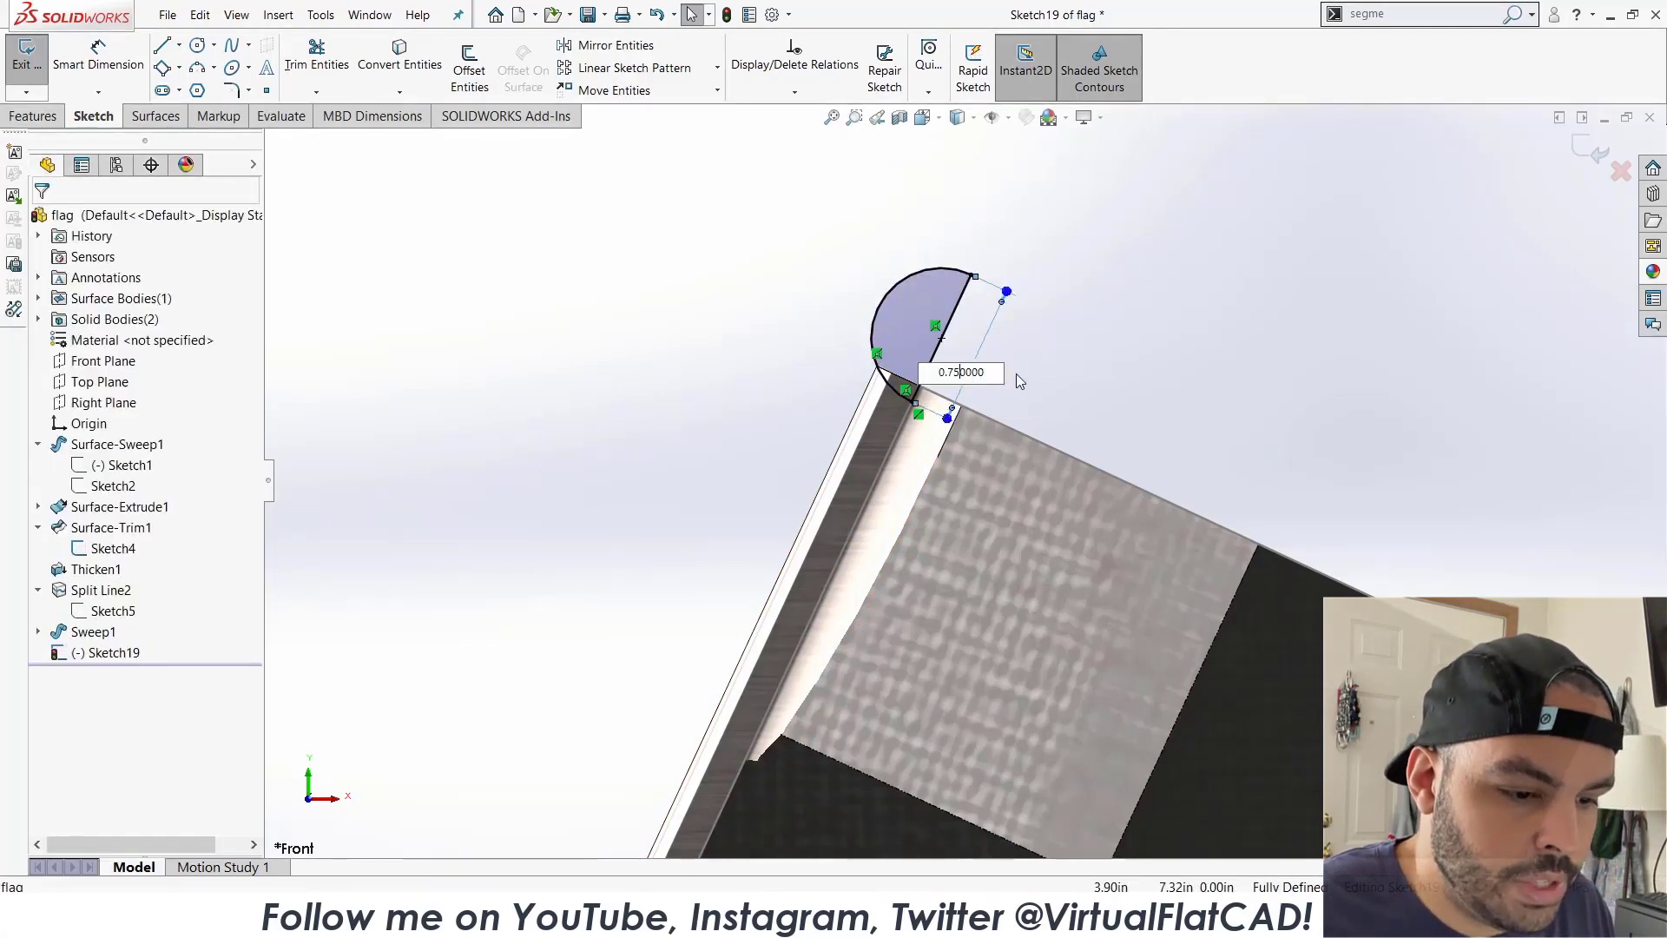
{"action": "left_click_drag", "start_coordinate": [994, 373], "coordinate": [914, 374]}
{"action": "type", "text": "13"}
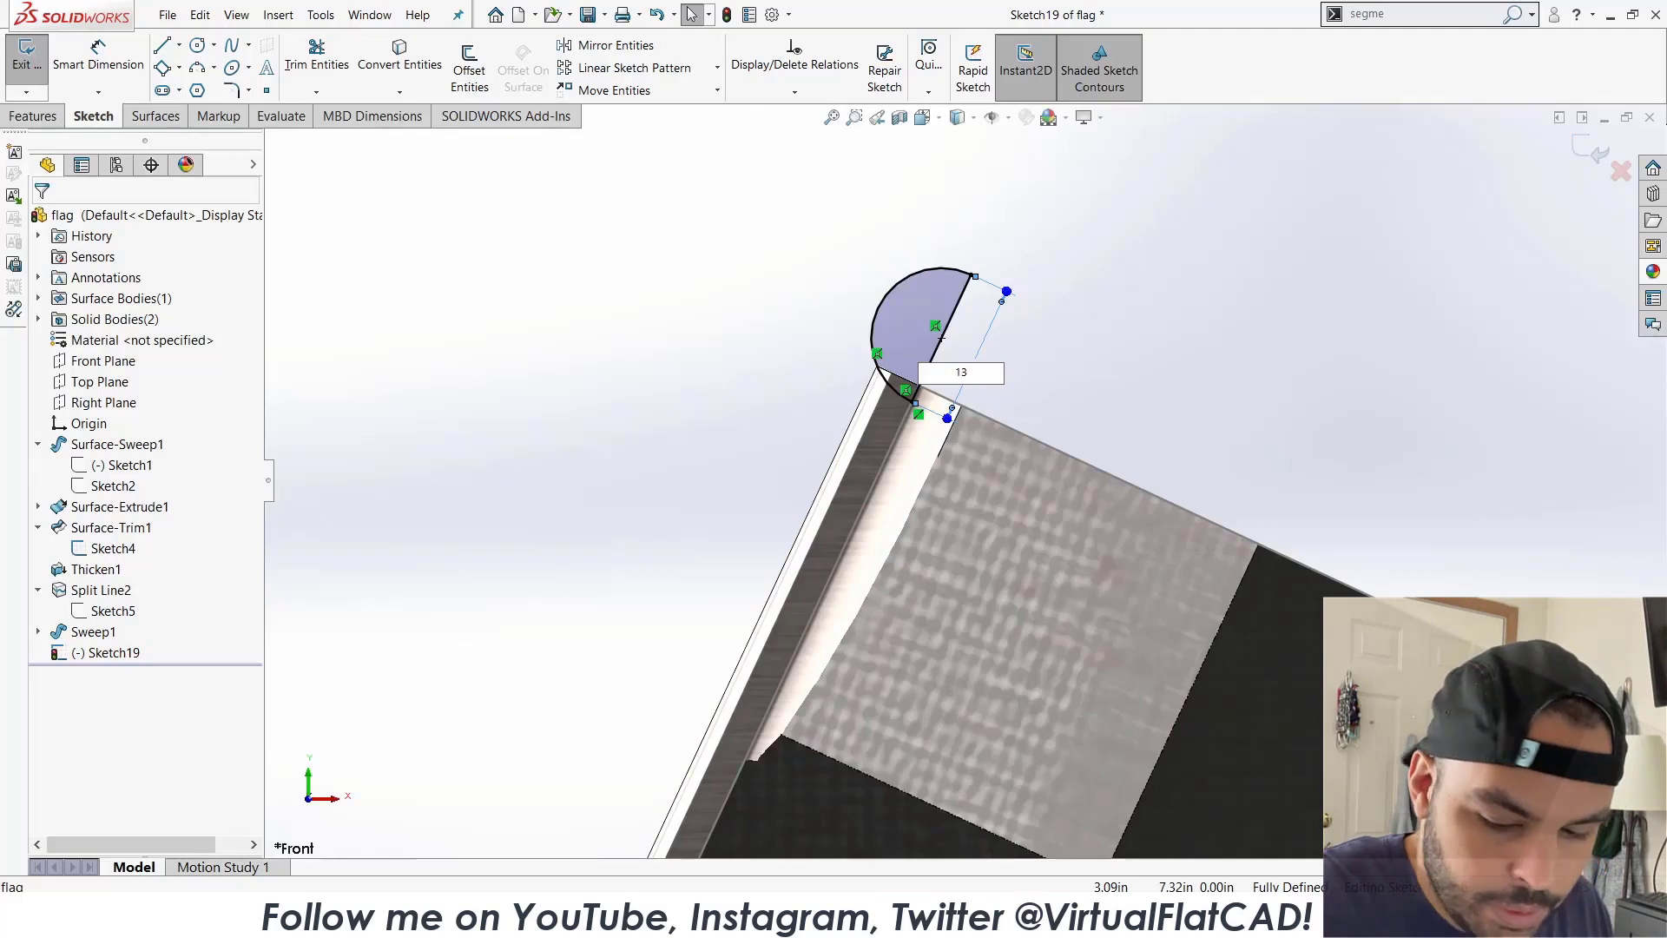
{"action": "key", "text": "Return"}
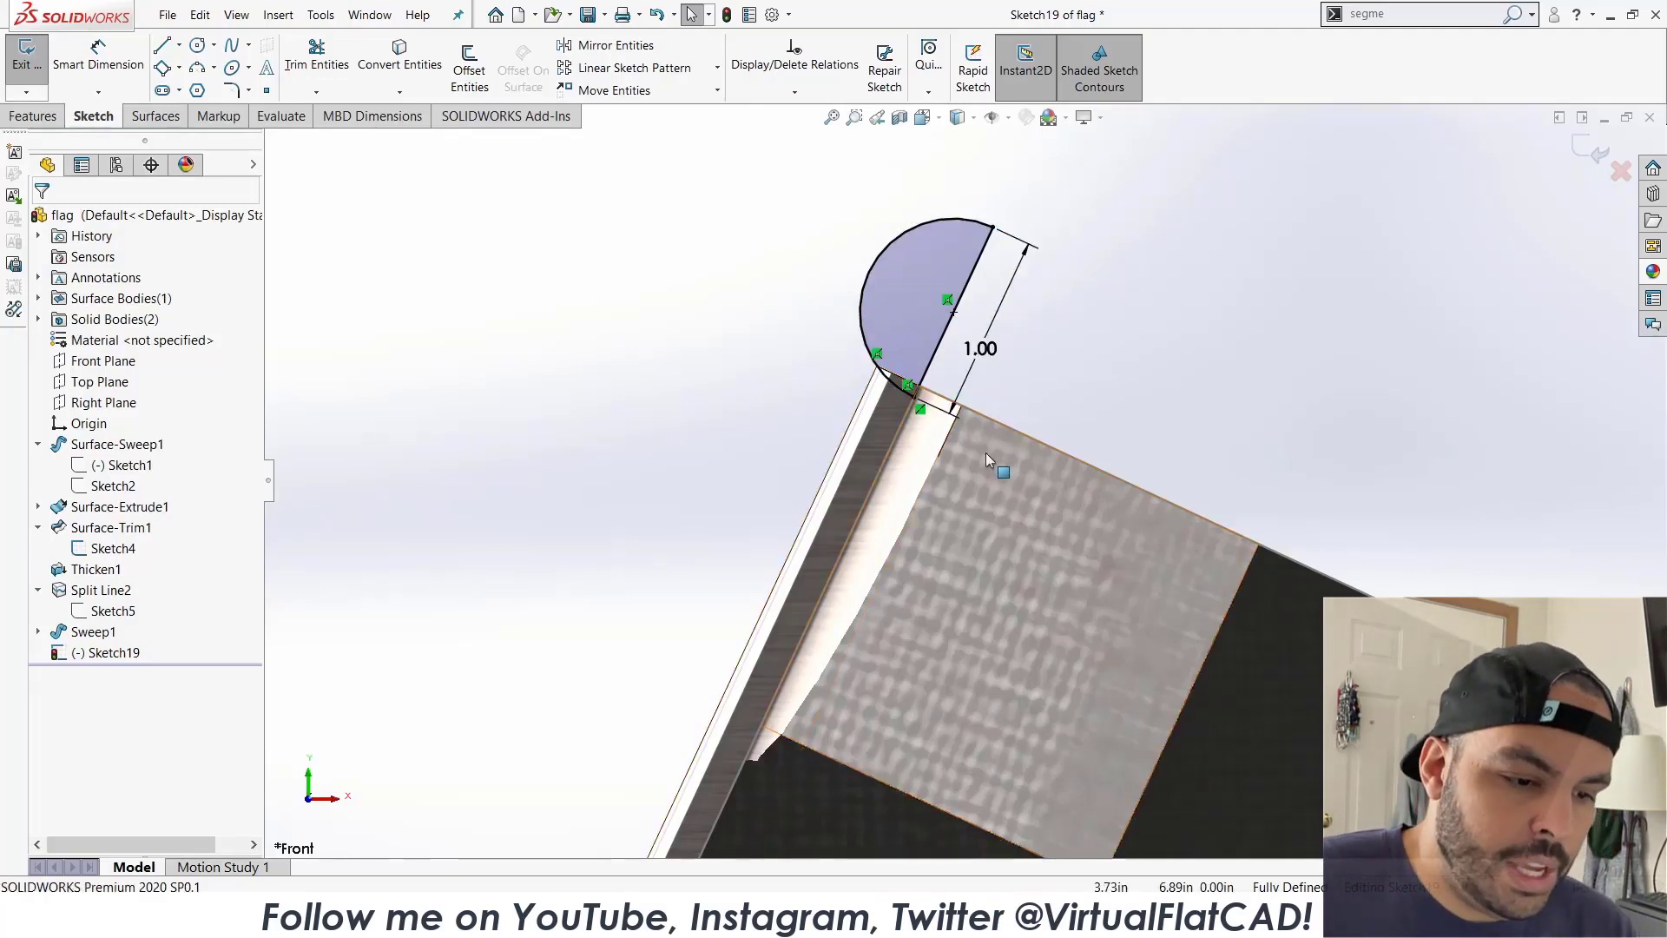
Revolve the half-circle 360 degrees about its straight edge as a separate body, without merging the result.
{"action": "scroll", "coordinate": [885, 403], "scroll_direction": "up", "scroll_amount": 3}
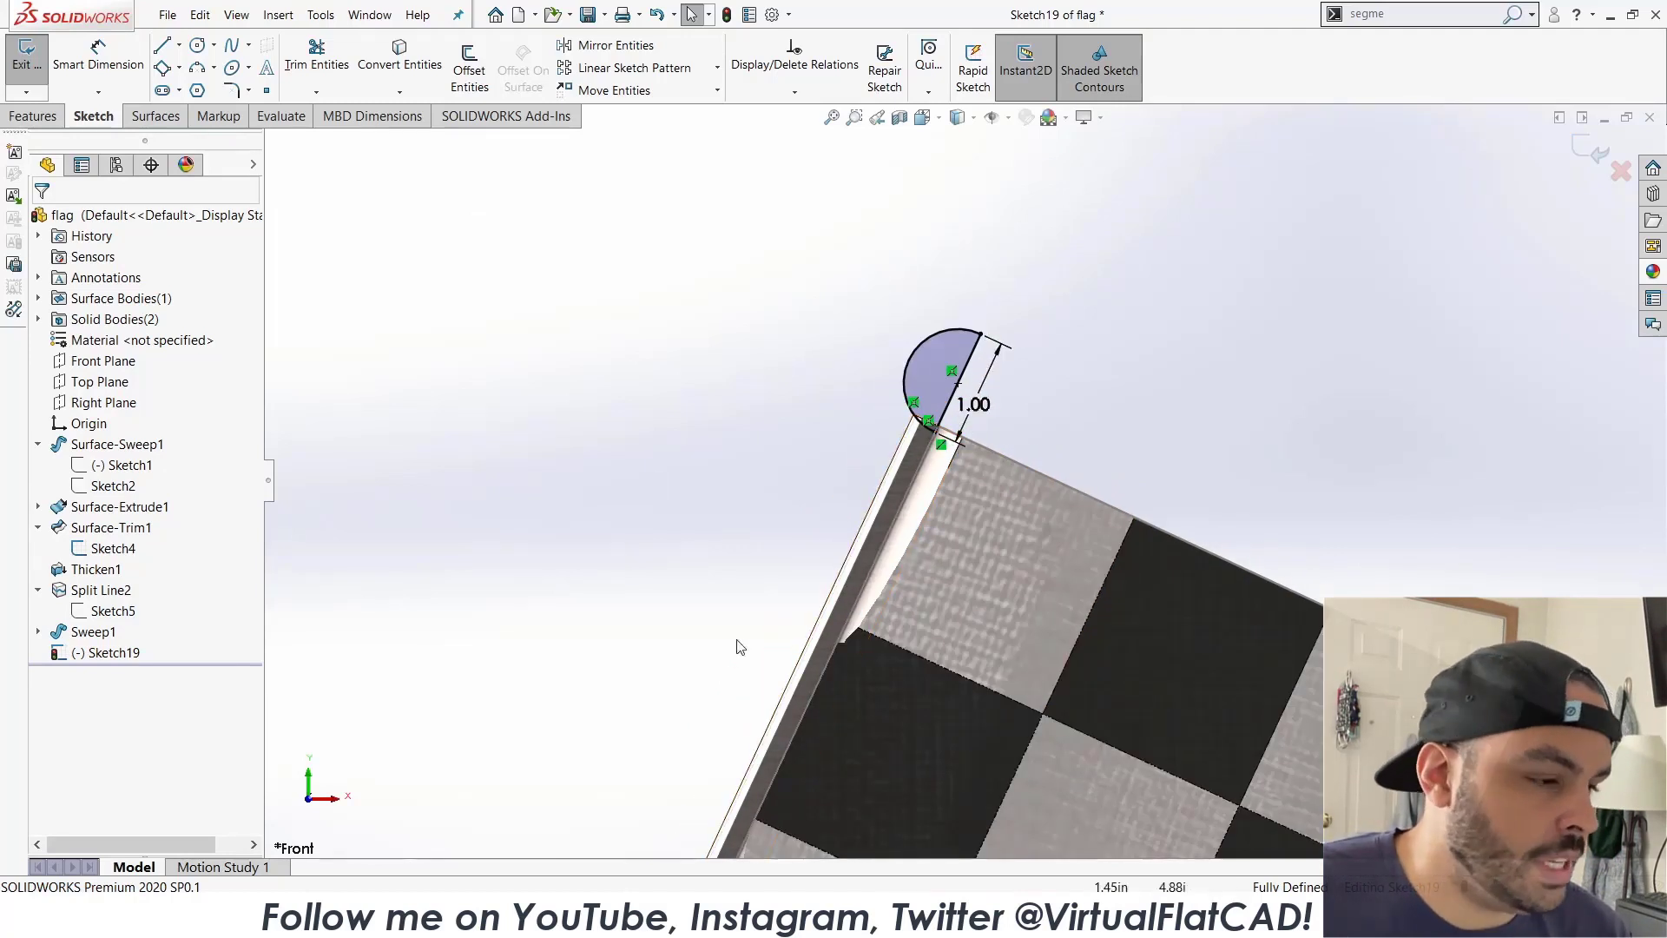
{"action": "left_click", "coordinate": [35, 115]}
{"action": "left_click", "coordinate": [97, 63]}
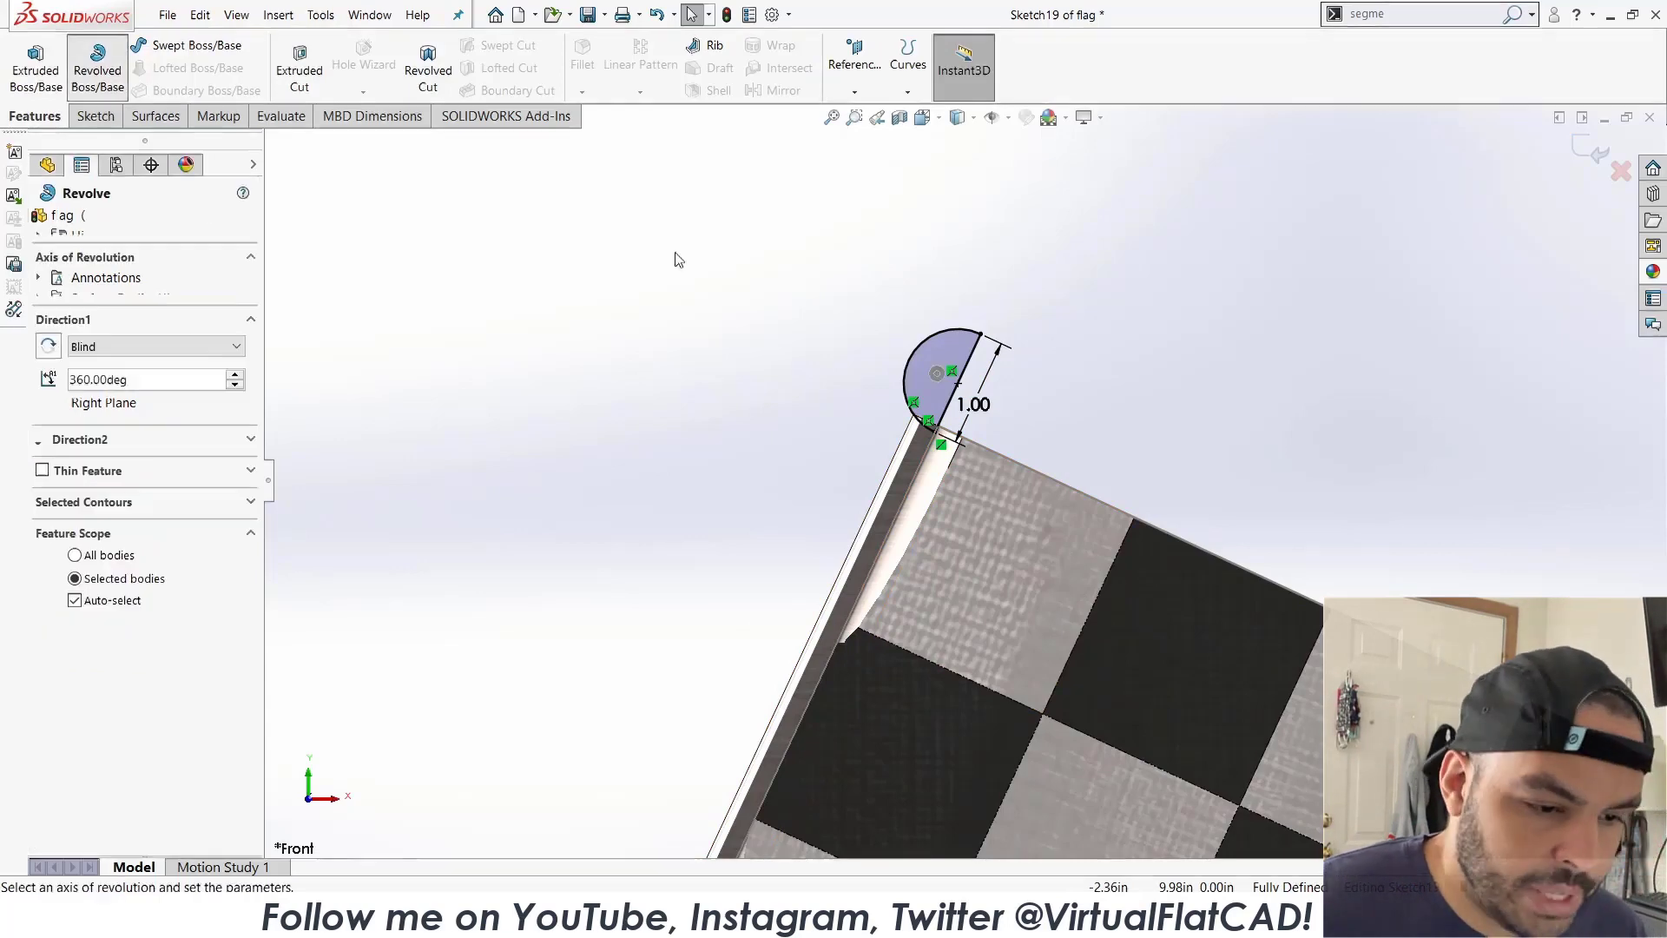
{"action": "left_click", "coordinate": [957, 382]}
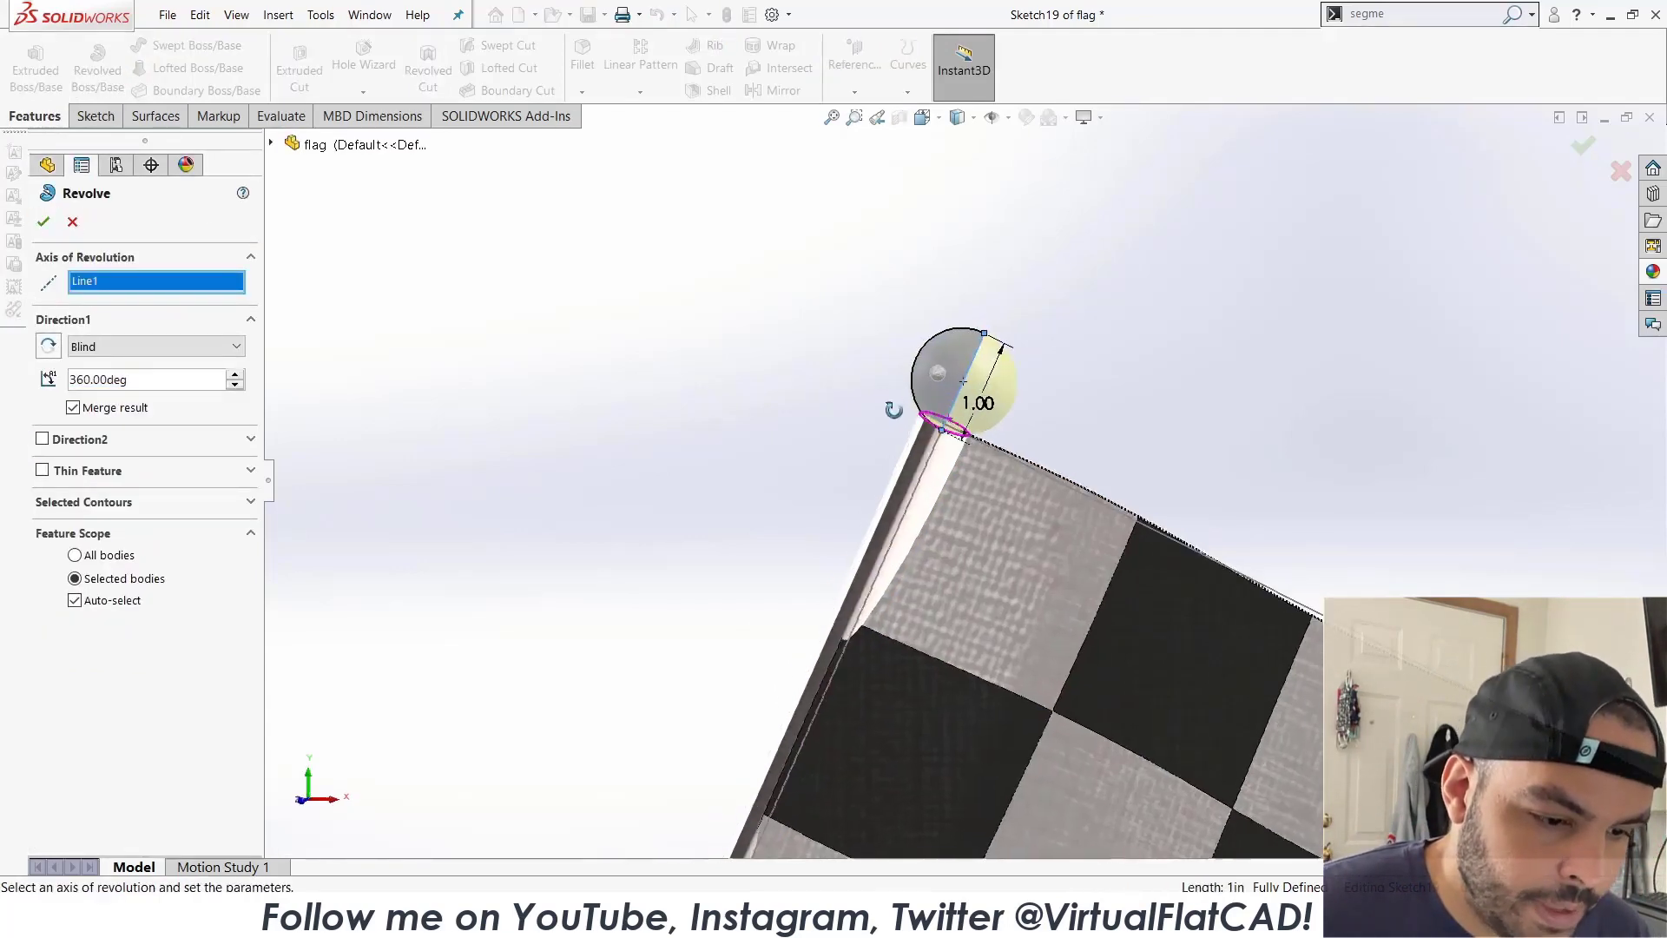
{"action": "left_click", "coordinate": [130, 408]}
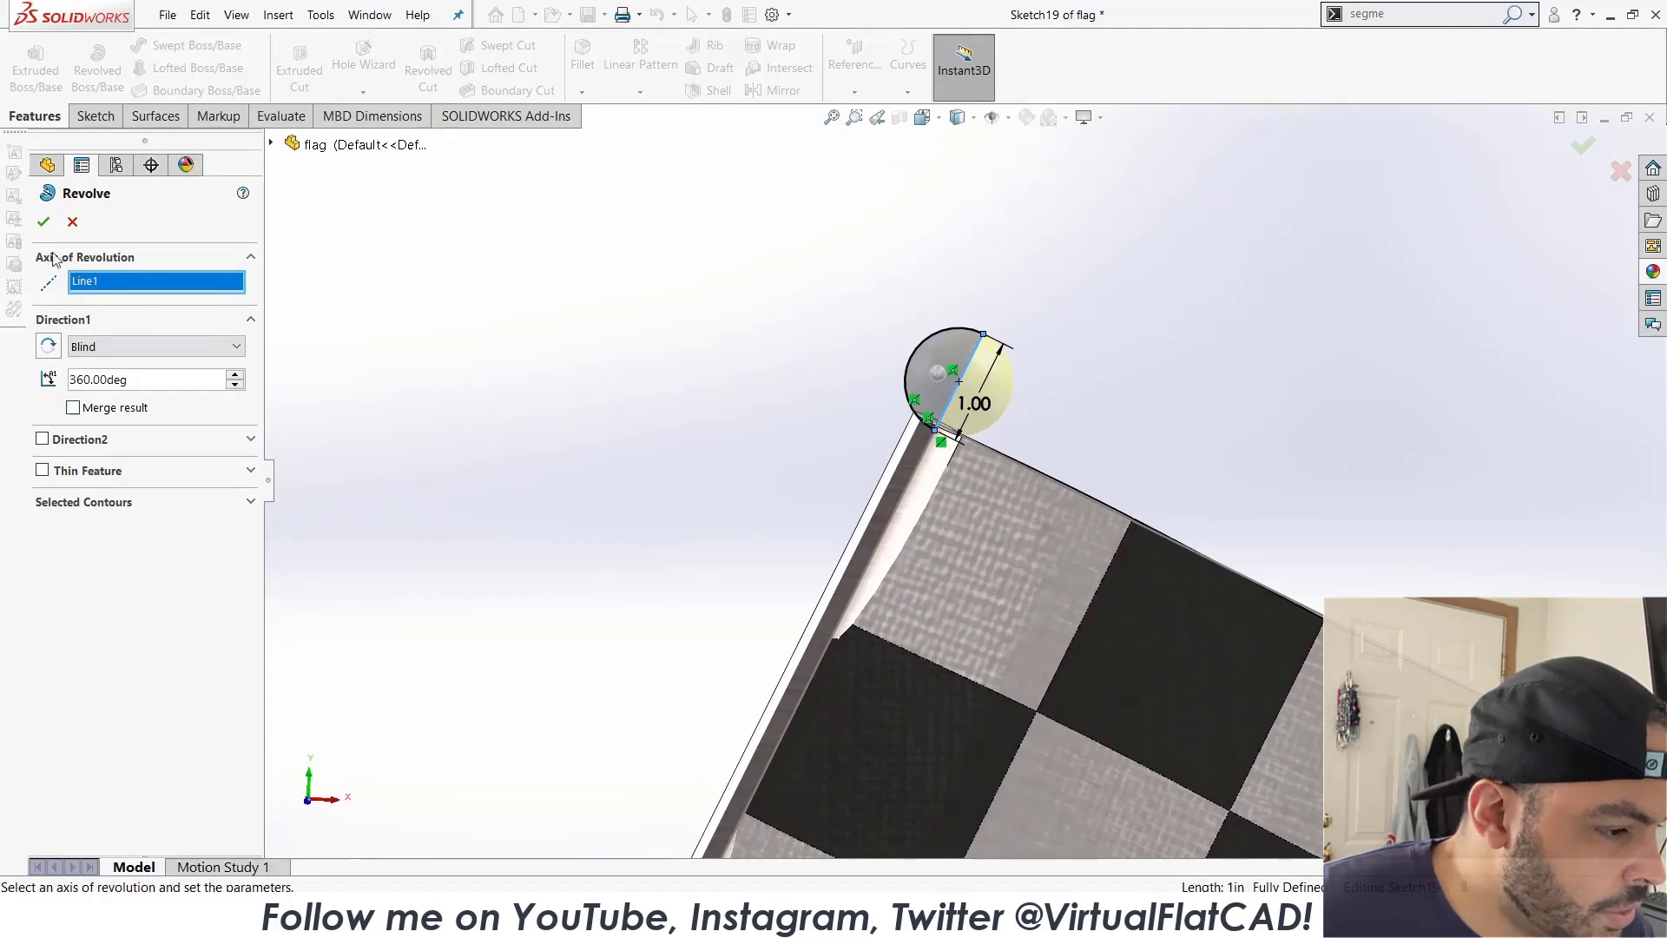
{"action": "left_click", "coordinate": [43, 221]}
{"action": "scroll", "coordinate": [949, 384], "scroll_direction": "up", "scroll_amount": 3}
{"action": "left_click", "coordinate": [1119, 490]}
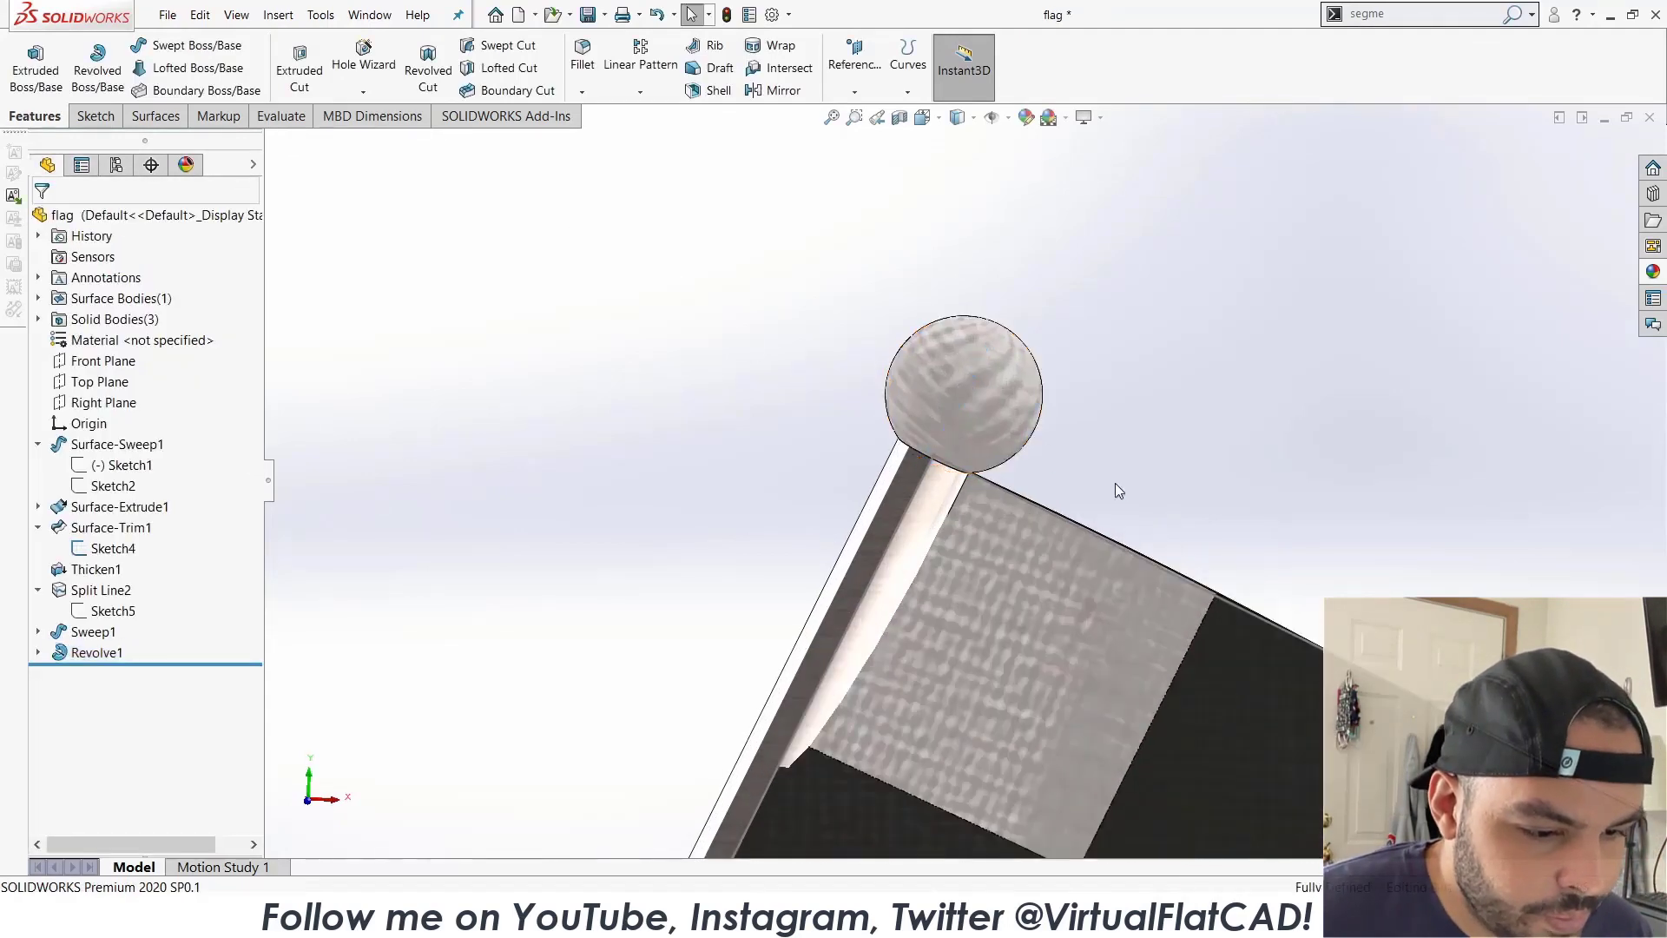
Apply the brushed brass appearance from the Metal library to the ball's whole body, then save the part.
{"action": "left_click", "coordinate": [1653, 272]}
{"action": "left_click", "coordinate": [1409, 275]}
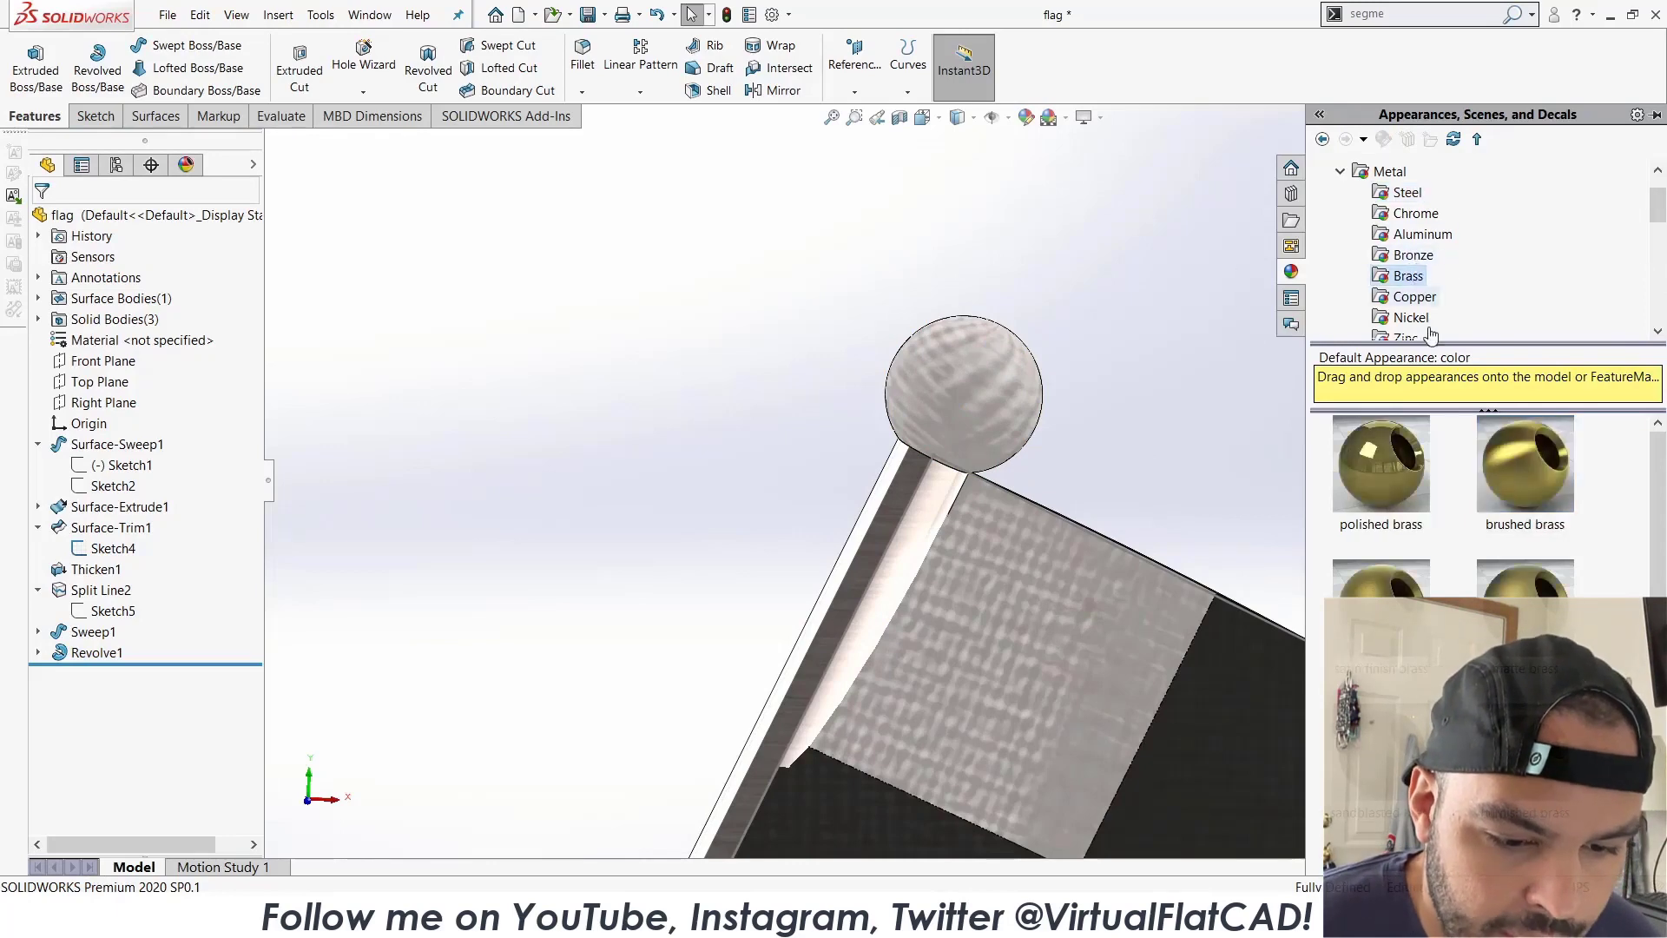
{"action": "left_click_drag", "start_coordinate": [1519, 466], "coordinate": [980, 412]}
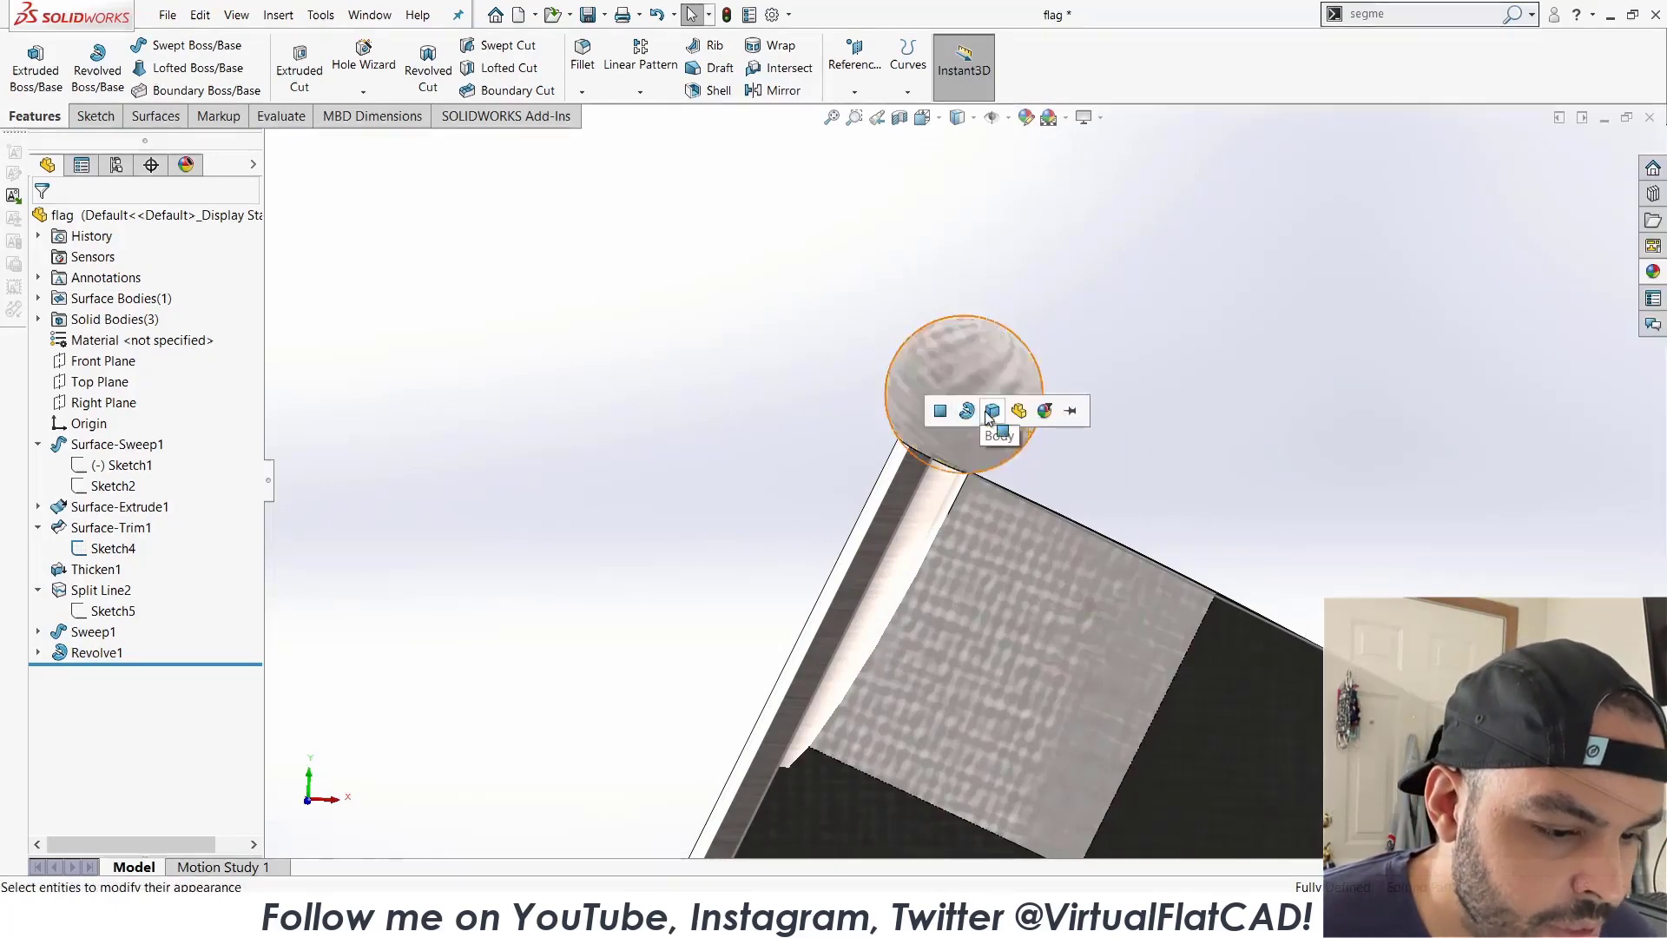
{"action": "left_click", "coordinate": [999, 410]}
{"action": "scroll", "coordinate": [1073, 564], "scroll_direction": "up", "scroll_amount": 5}
{"action": "middle_click_drag", "start_coordinate": [1061, 564], "coordinate": [937, 623]}
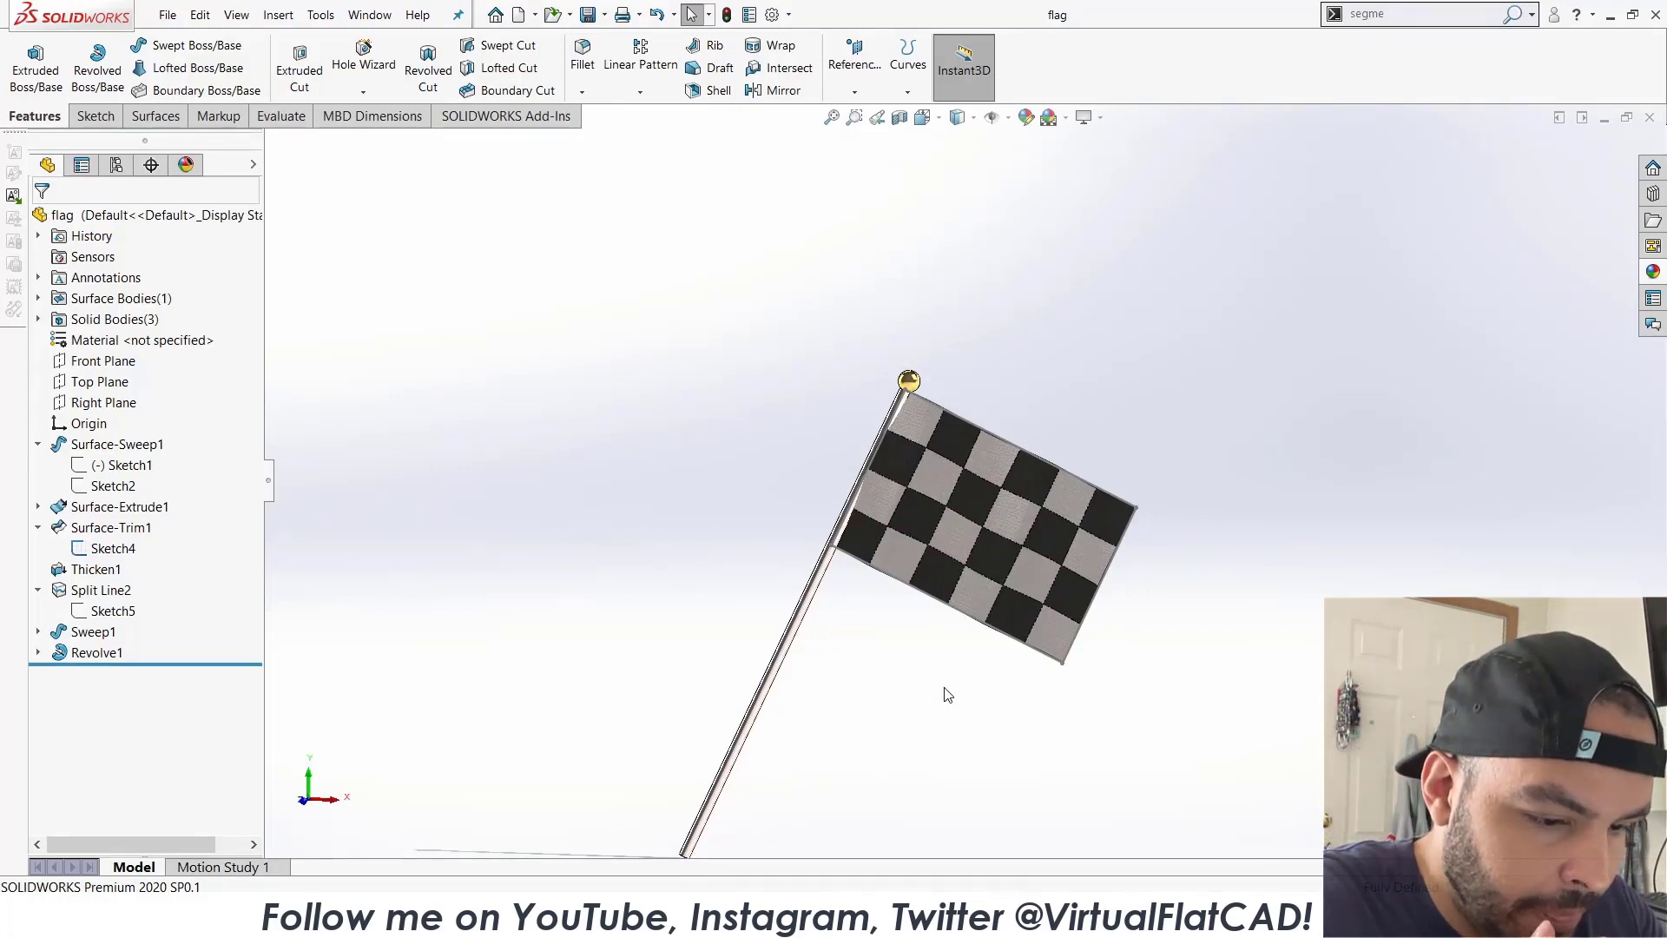
Create a new assembly and insert the open flag part fixed at the assembly origin.
{"action": "left_click", "coordinate": [168, 15]}
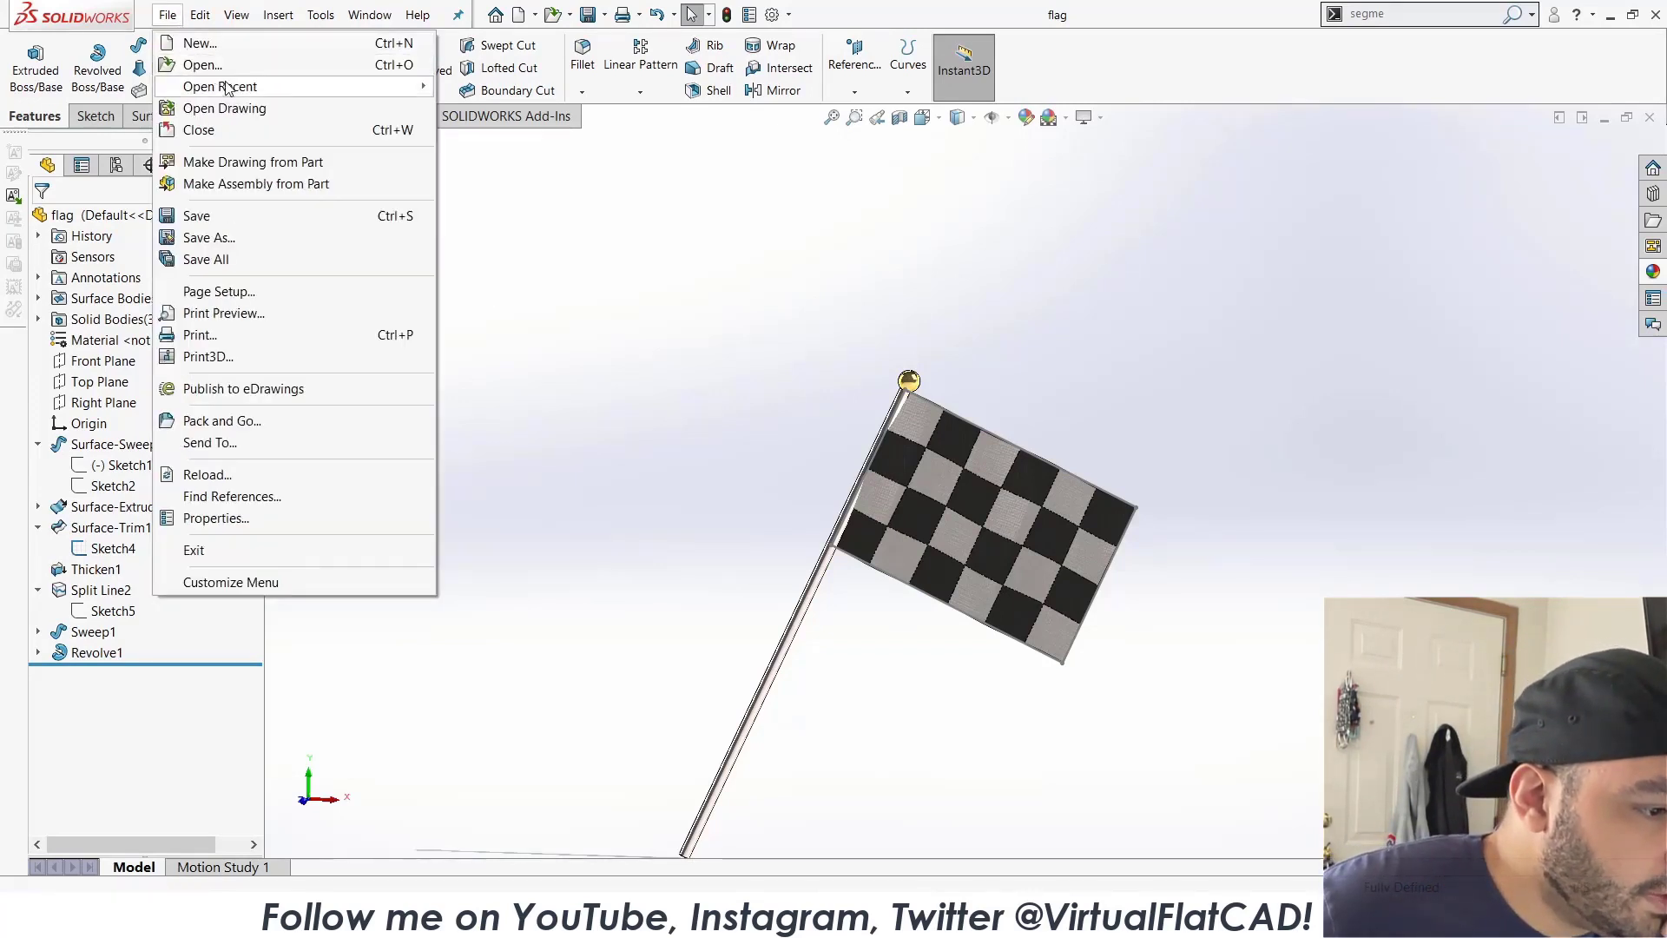
{"action": "mouse_move", "coordinate": [168, 16]}
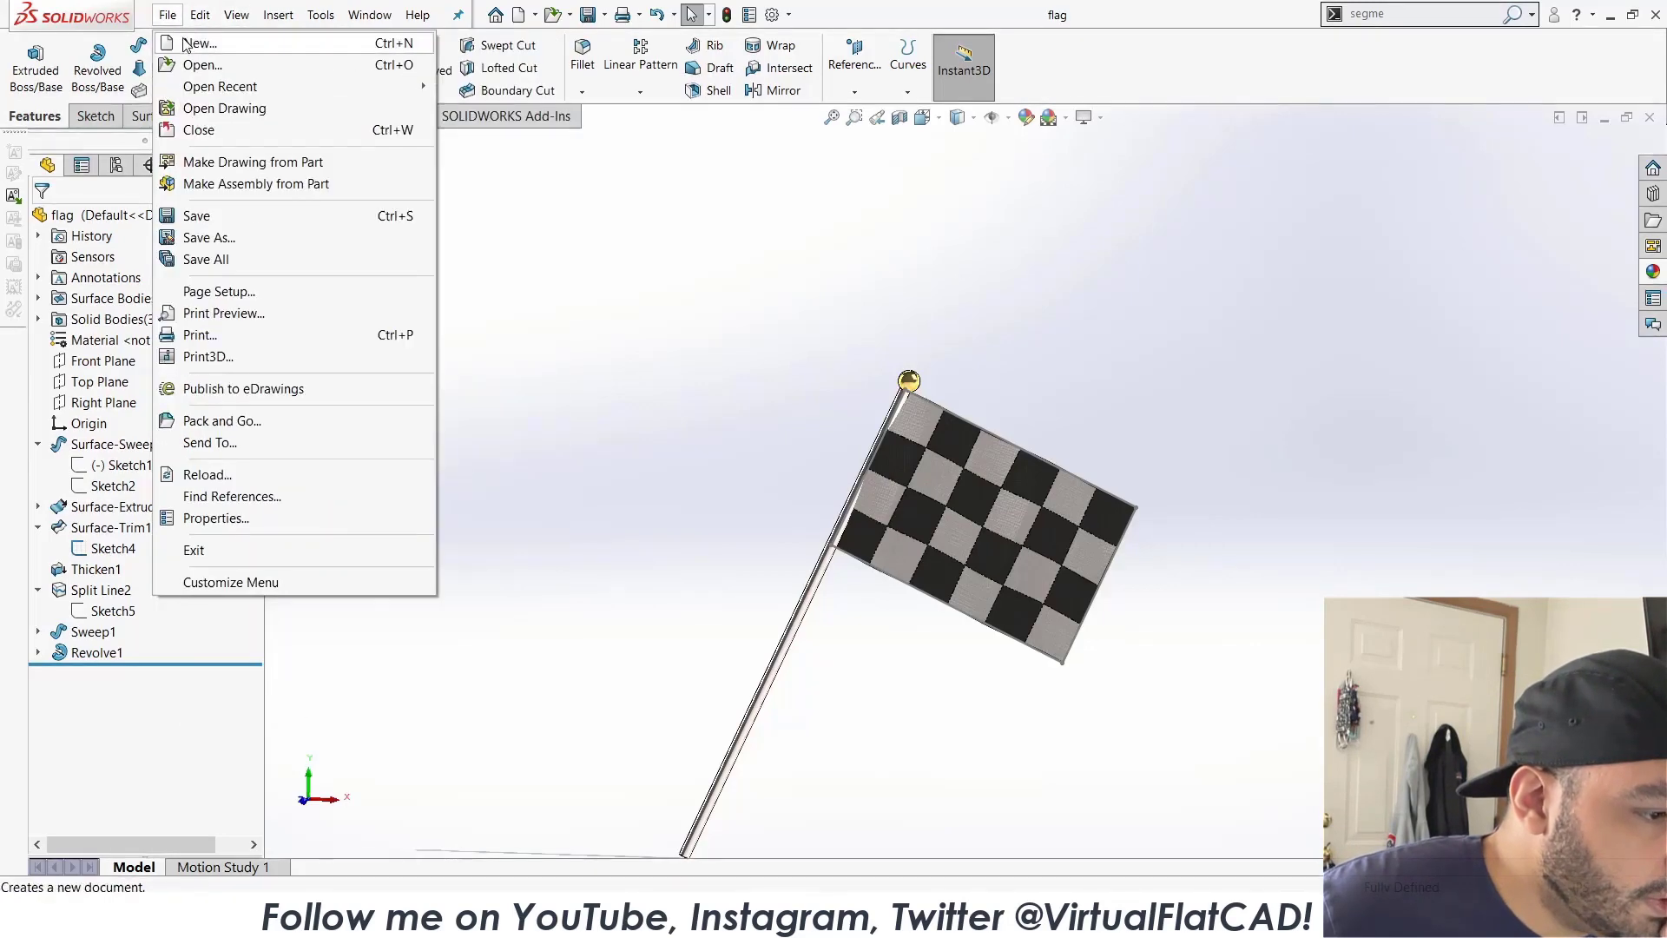
{"action": "left_click", "coordinate": [193, 43]}
{"action": "double_click", "coordinate": [633, 437]}
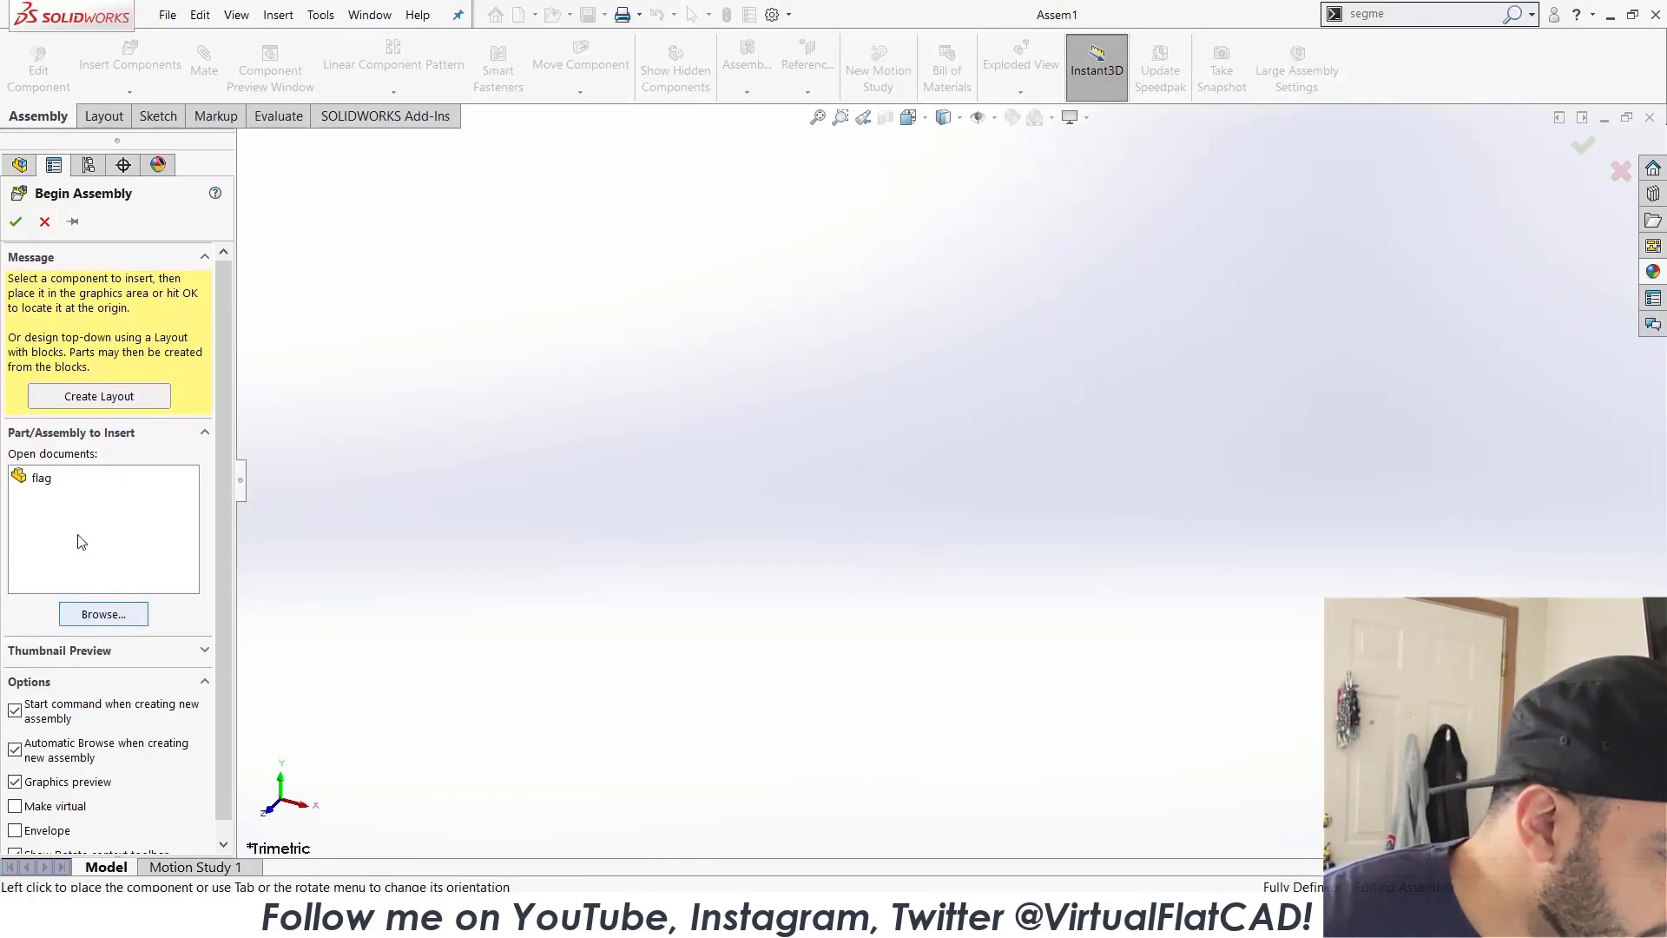
{"action": "left_click", "coordinate": [44, 478]}
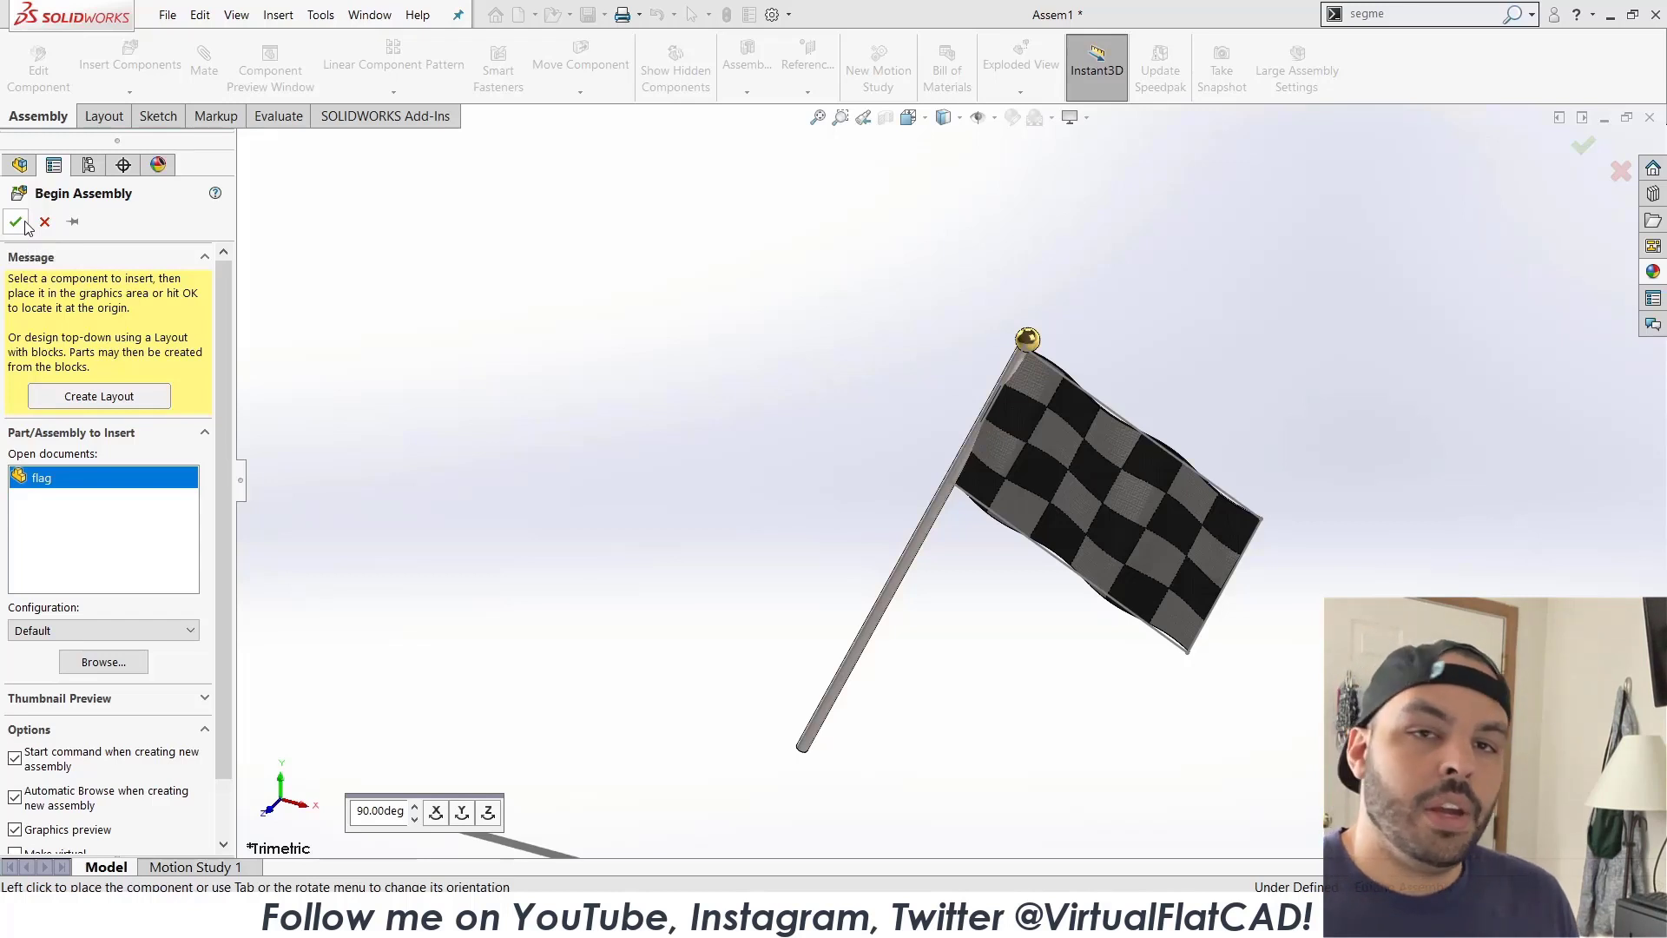
{"action": "left_click", "coordinate": [25, 226]}
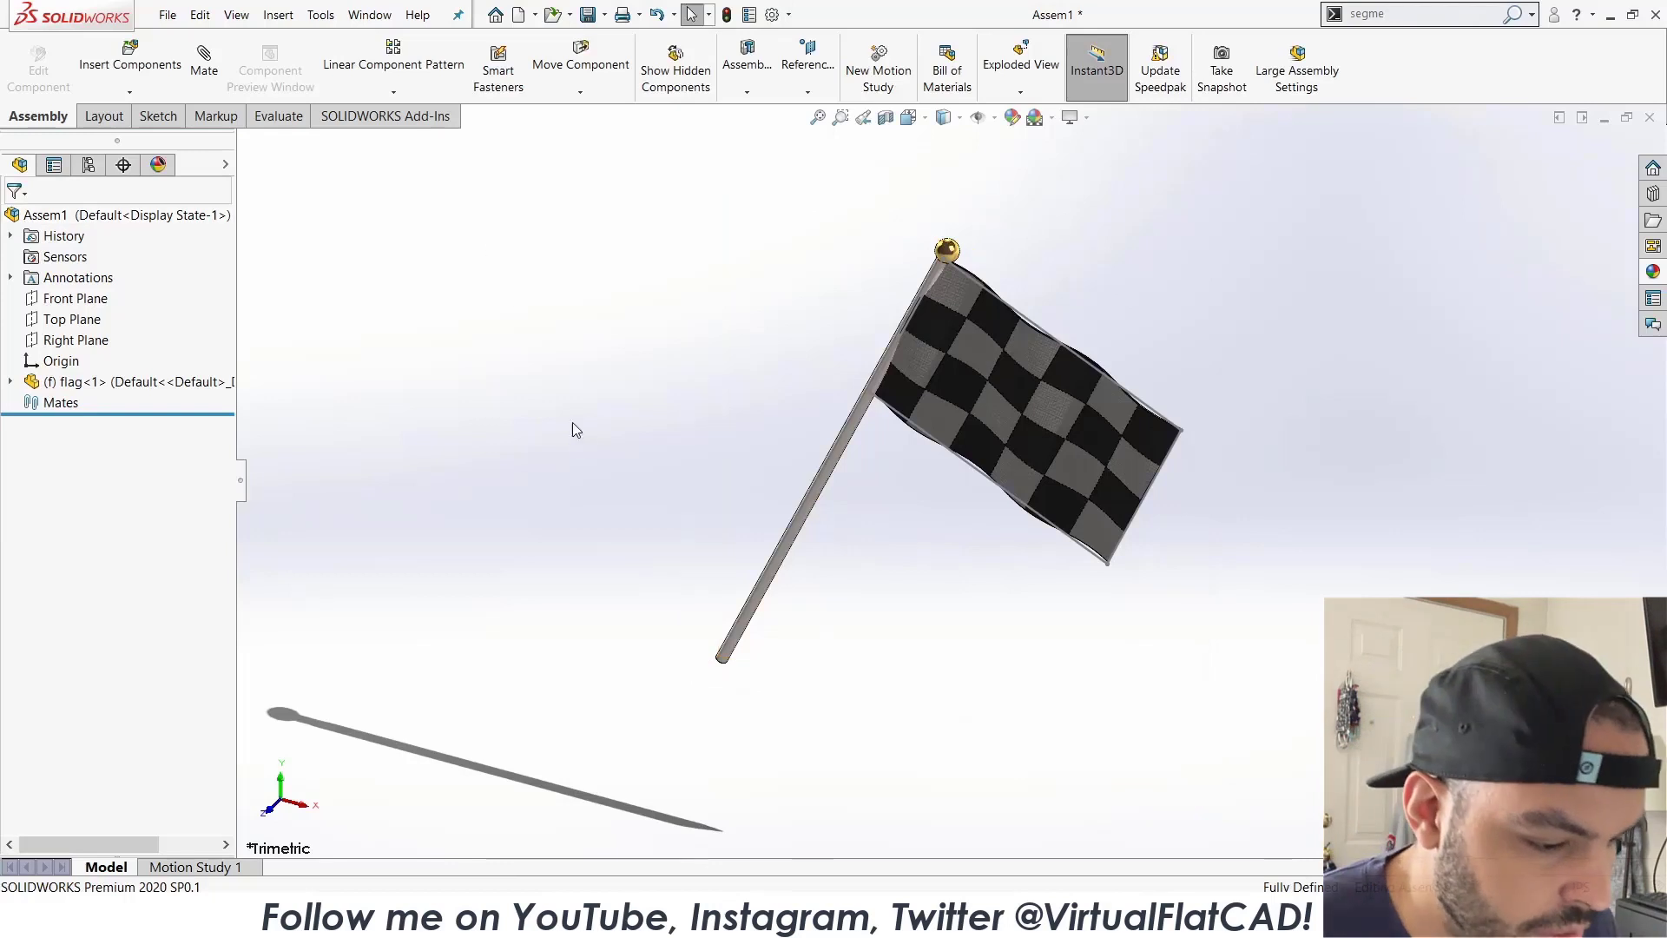
Turn off Shadows In Shaded Mode for the assembly view.
{"action": "middle_click_drag", "start_coordinate": [570, 430], "coordinate": [660, 466]}
{"action": "left_click", "coordinate": [1086, 117]}
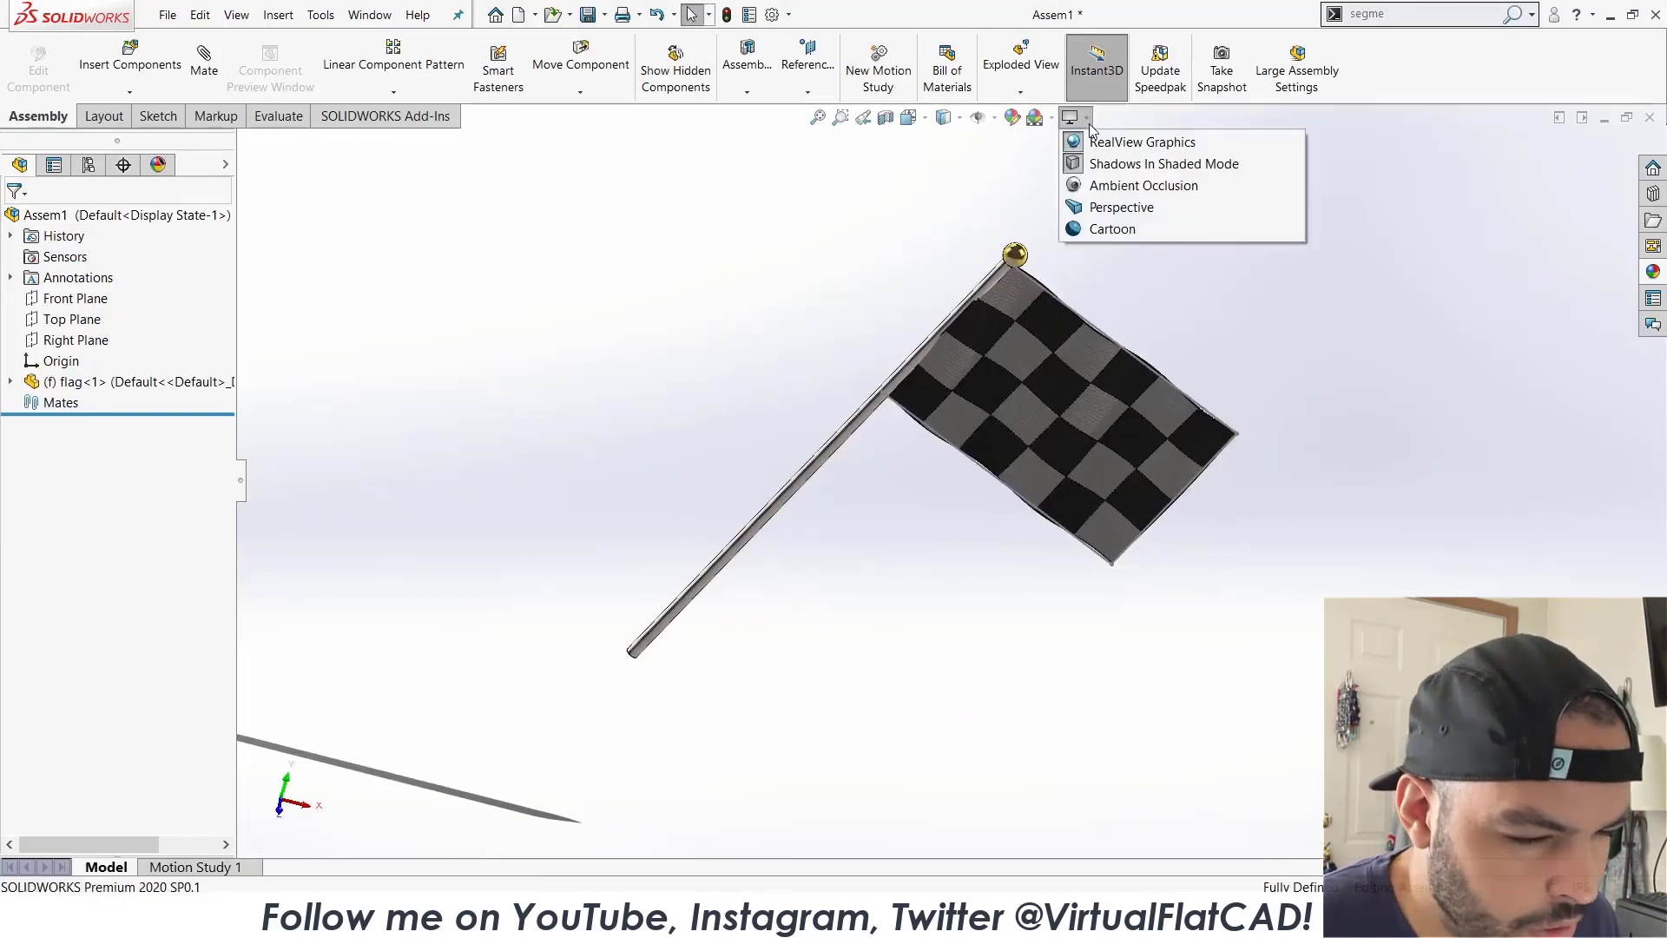
{"action": "left_click", "coordinate": [1081, 162]}
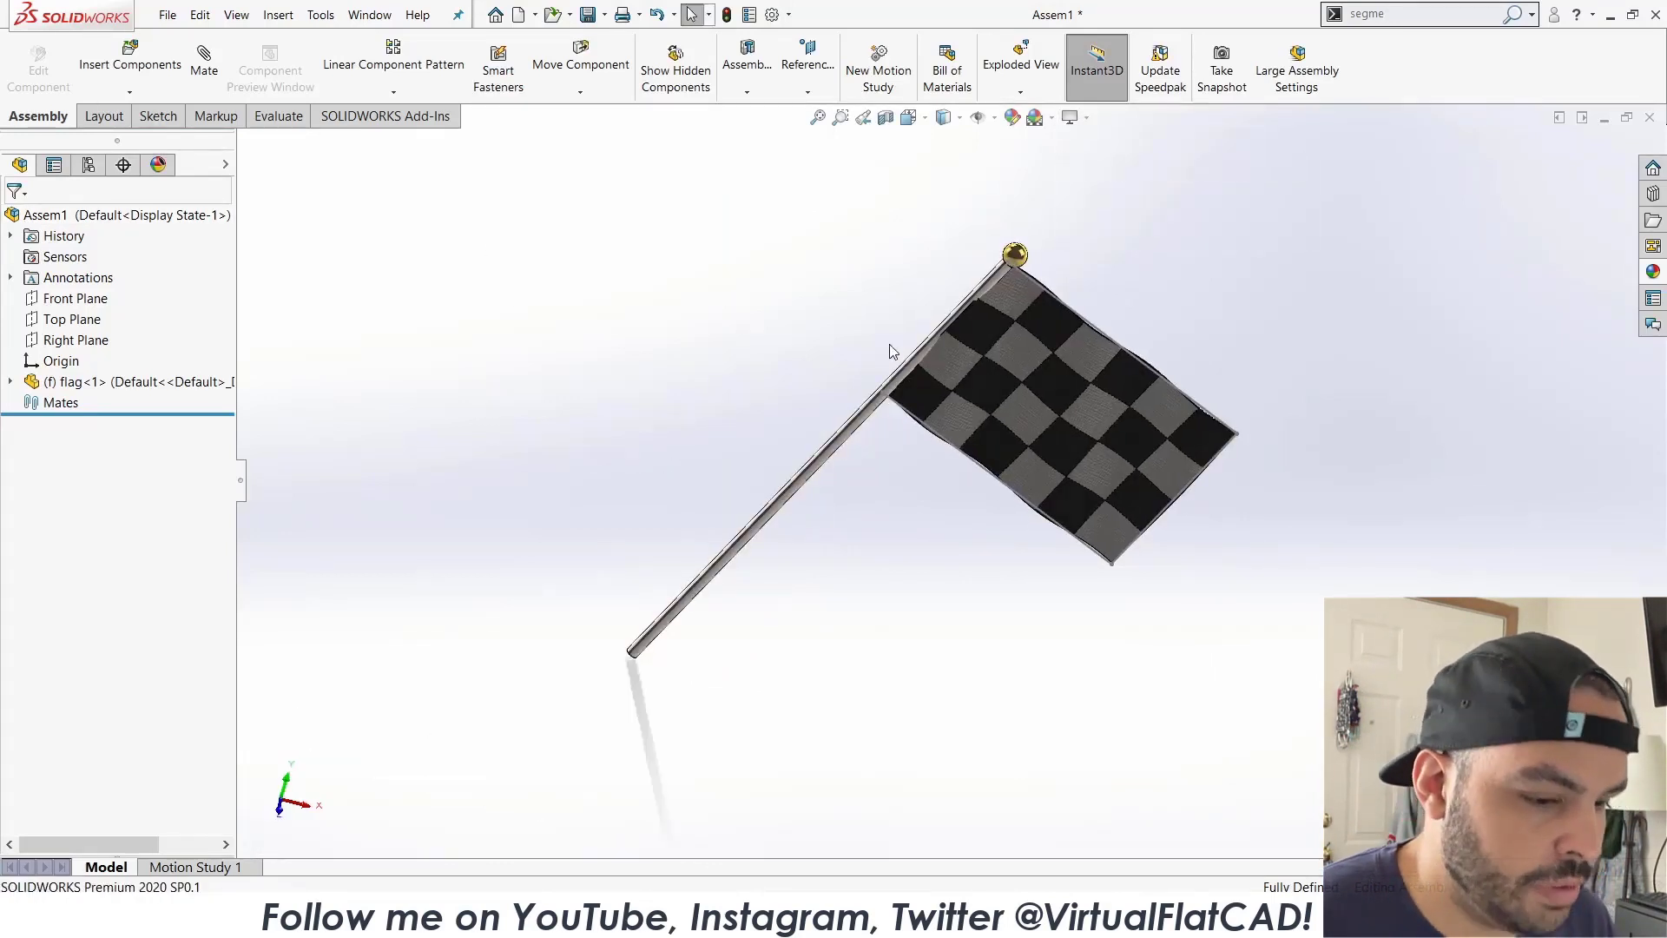
{"action": "middle_click_drag", "start_coordinate": [889, 344], "coordinate": [921, 369]}
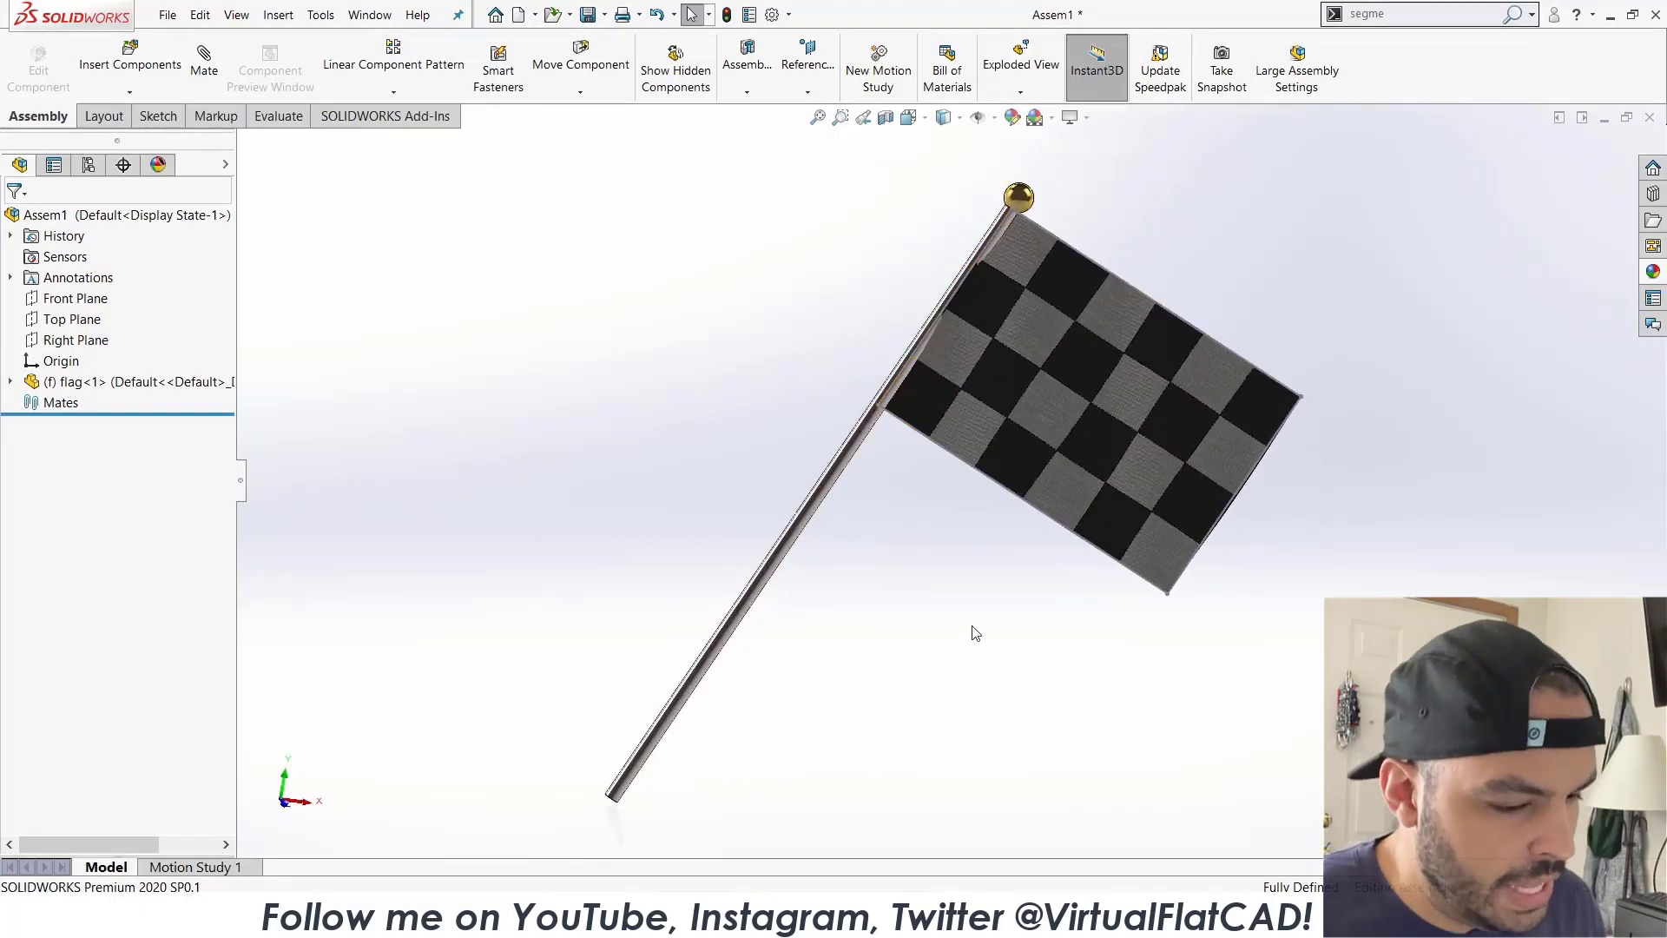
Save the assembly in the Documents folder under the name flag_ani.
{"action": "key", "text": "ctrl+s"}
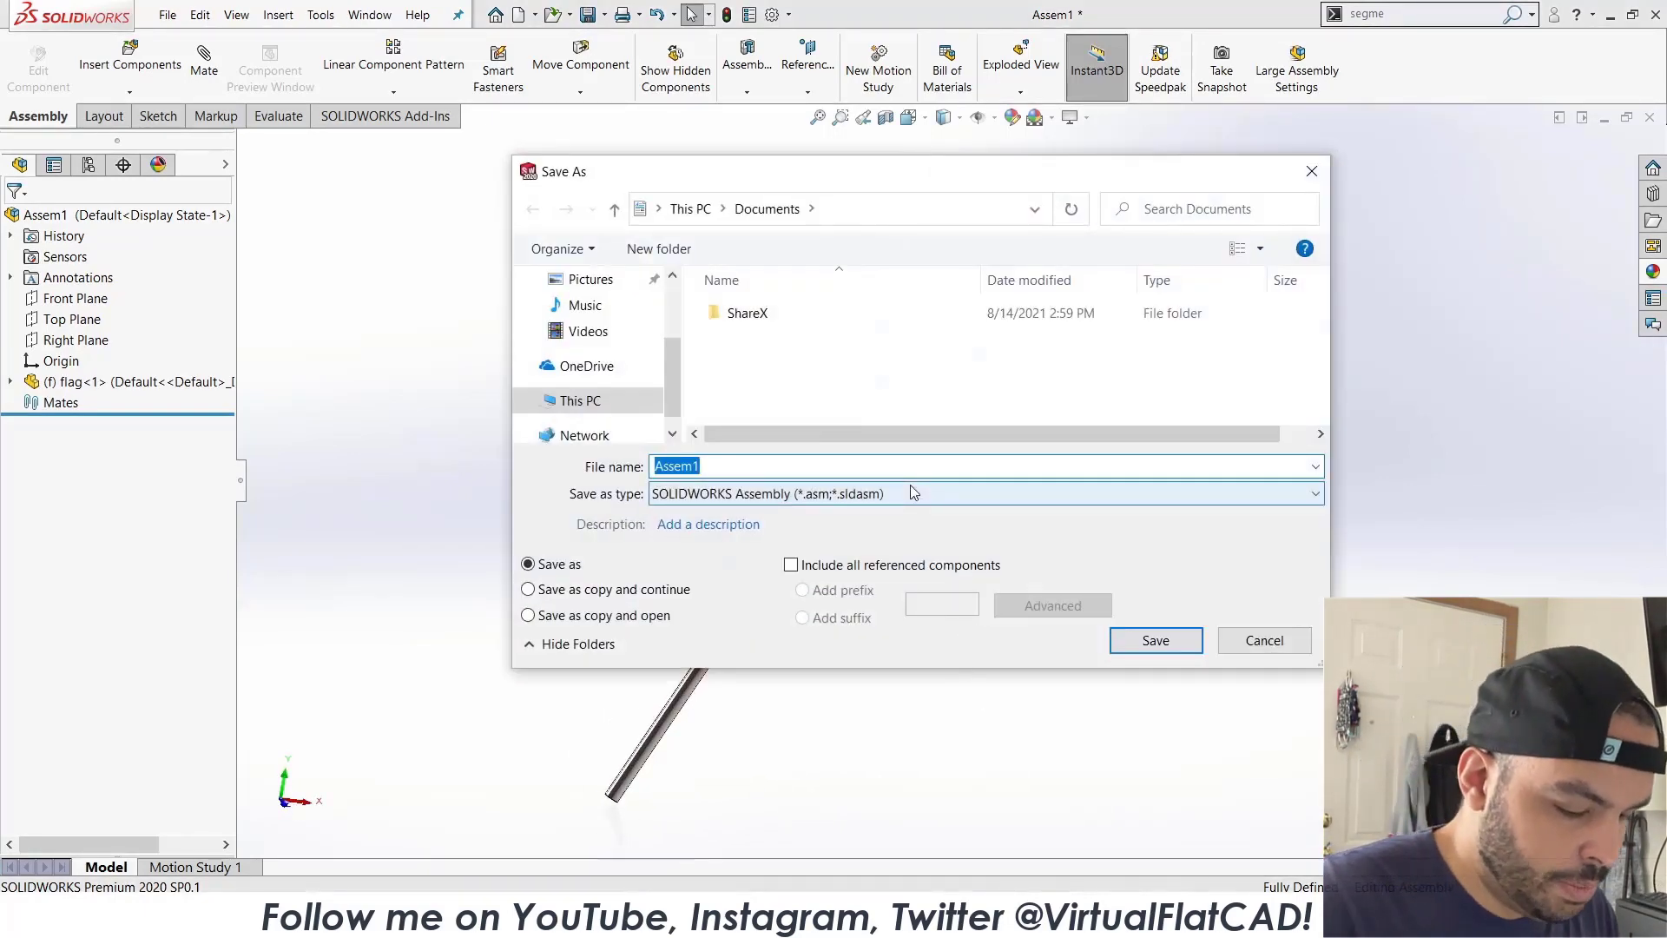
{"action": "type", "text": "f"}
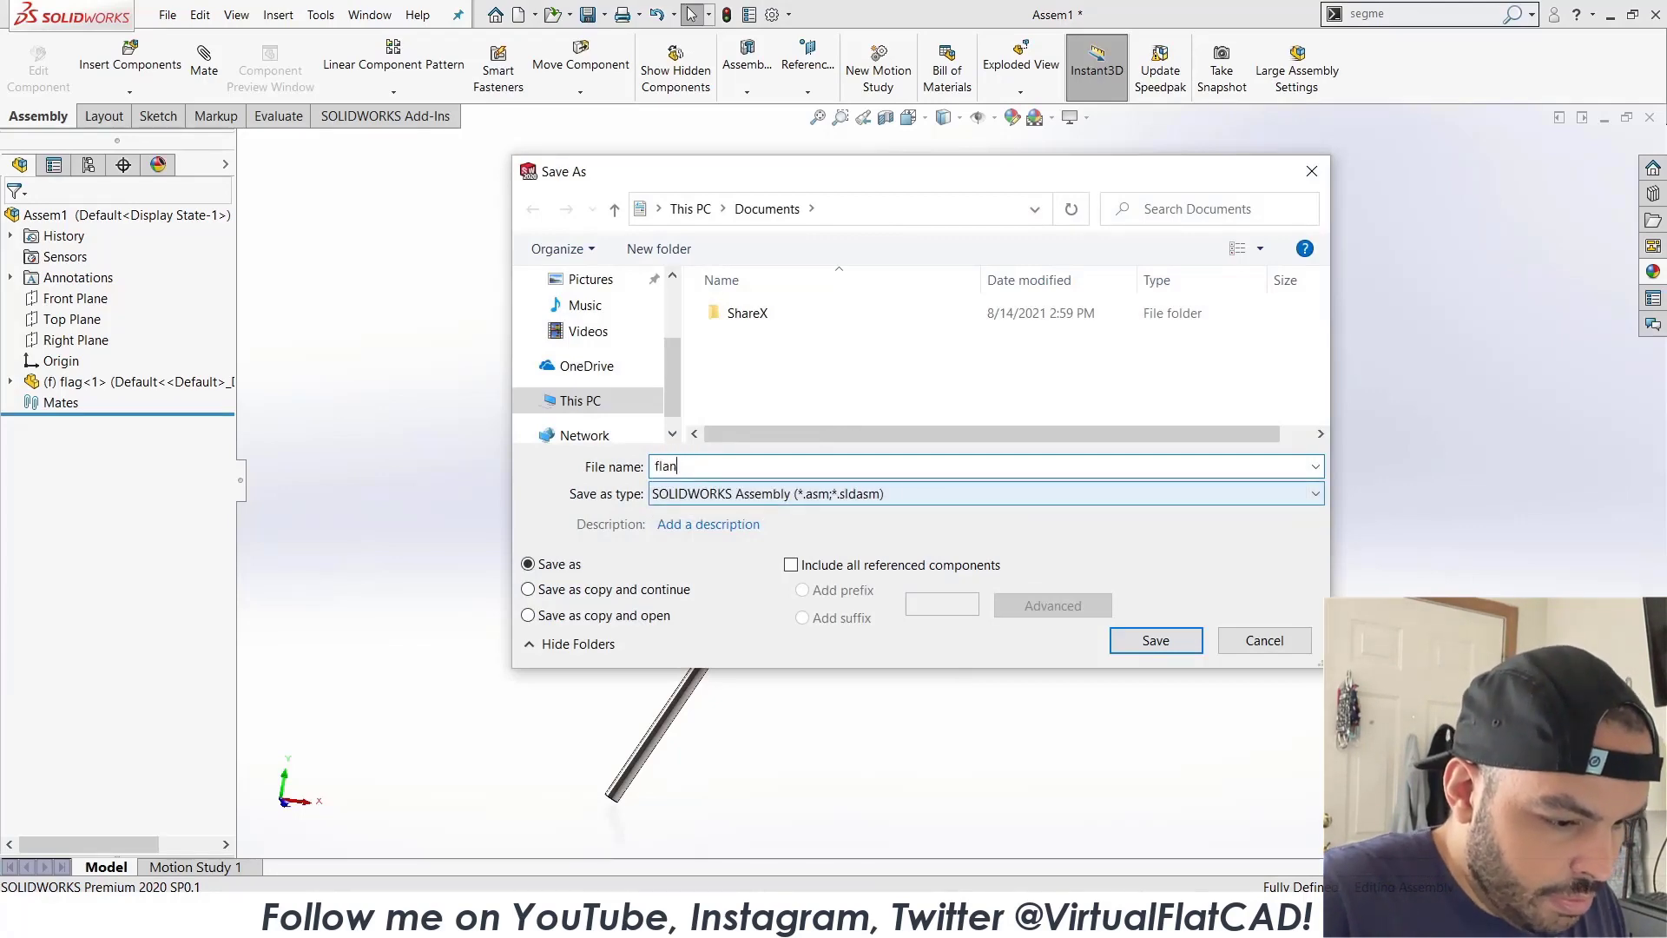
{"action": "type", "text": "lag_ani"}
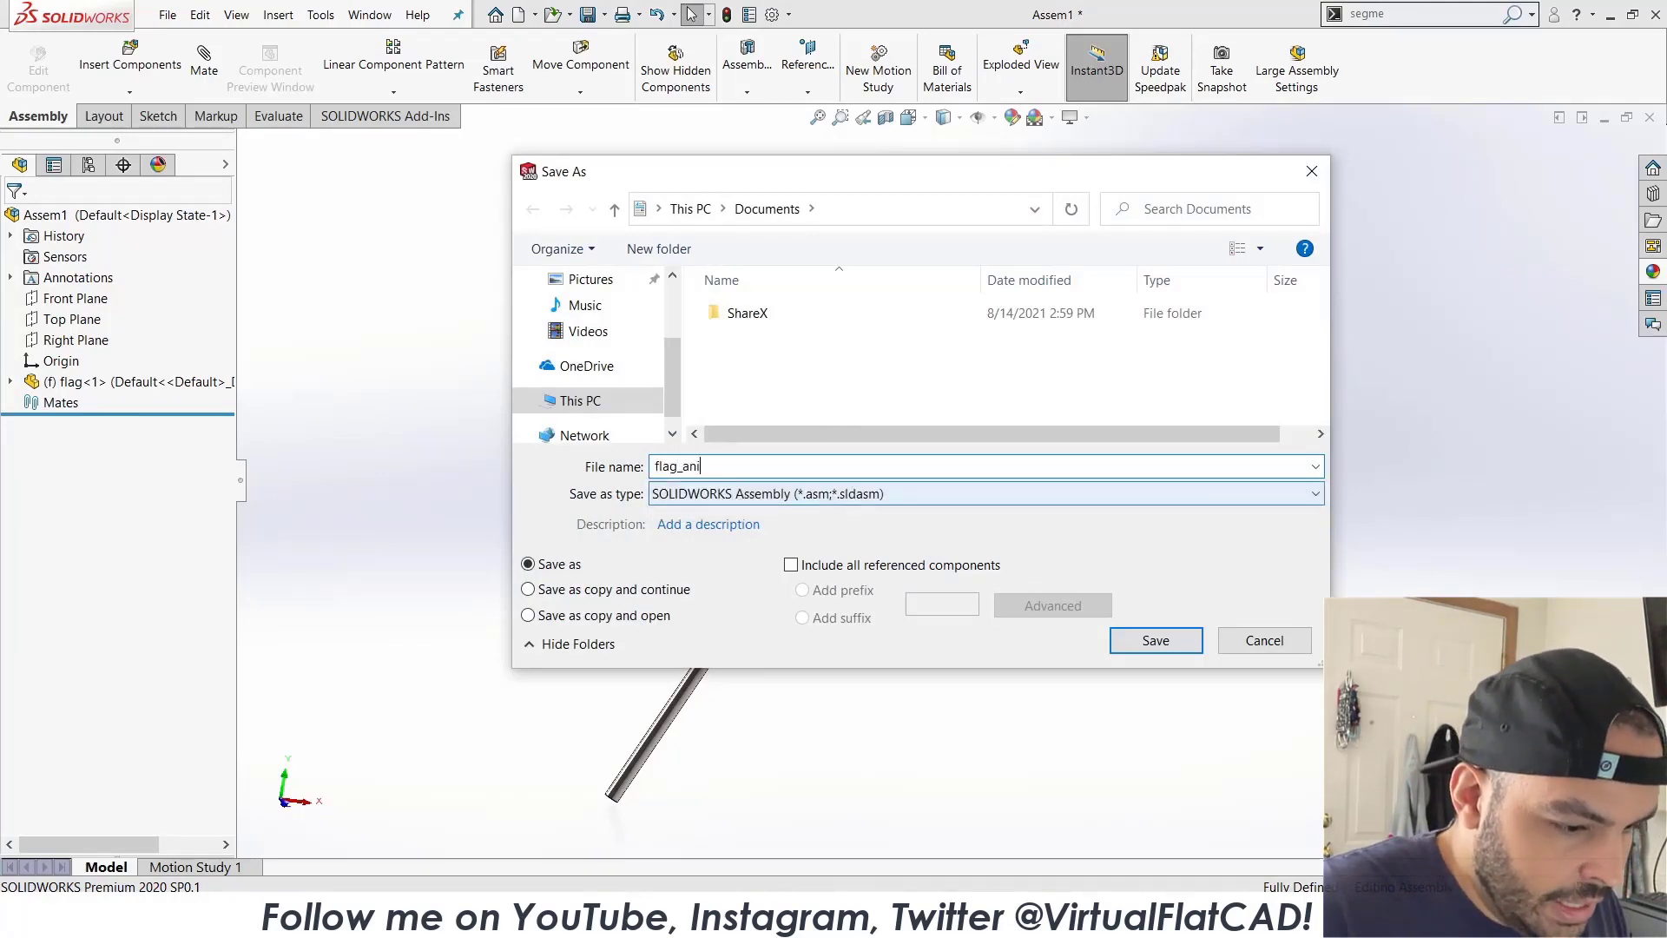
{"action": "key", "text": "Return"}
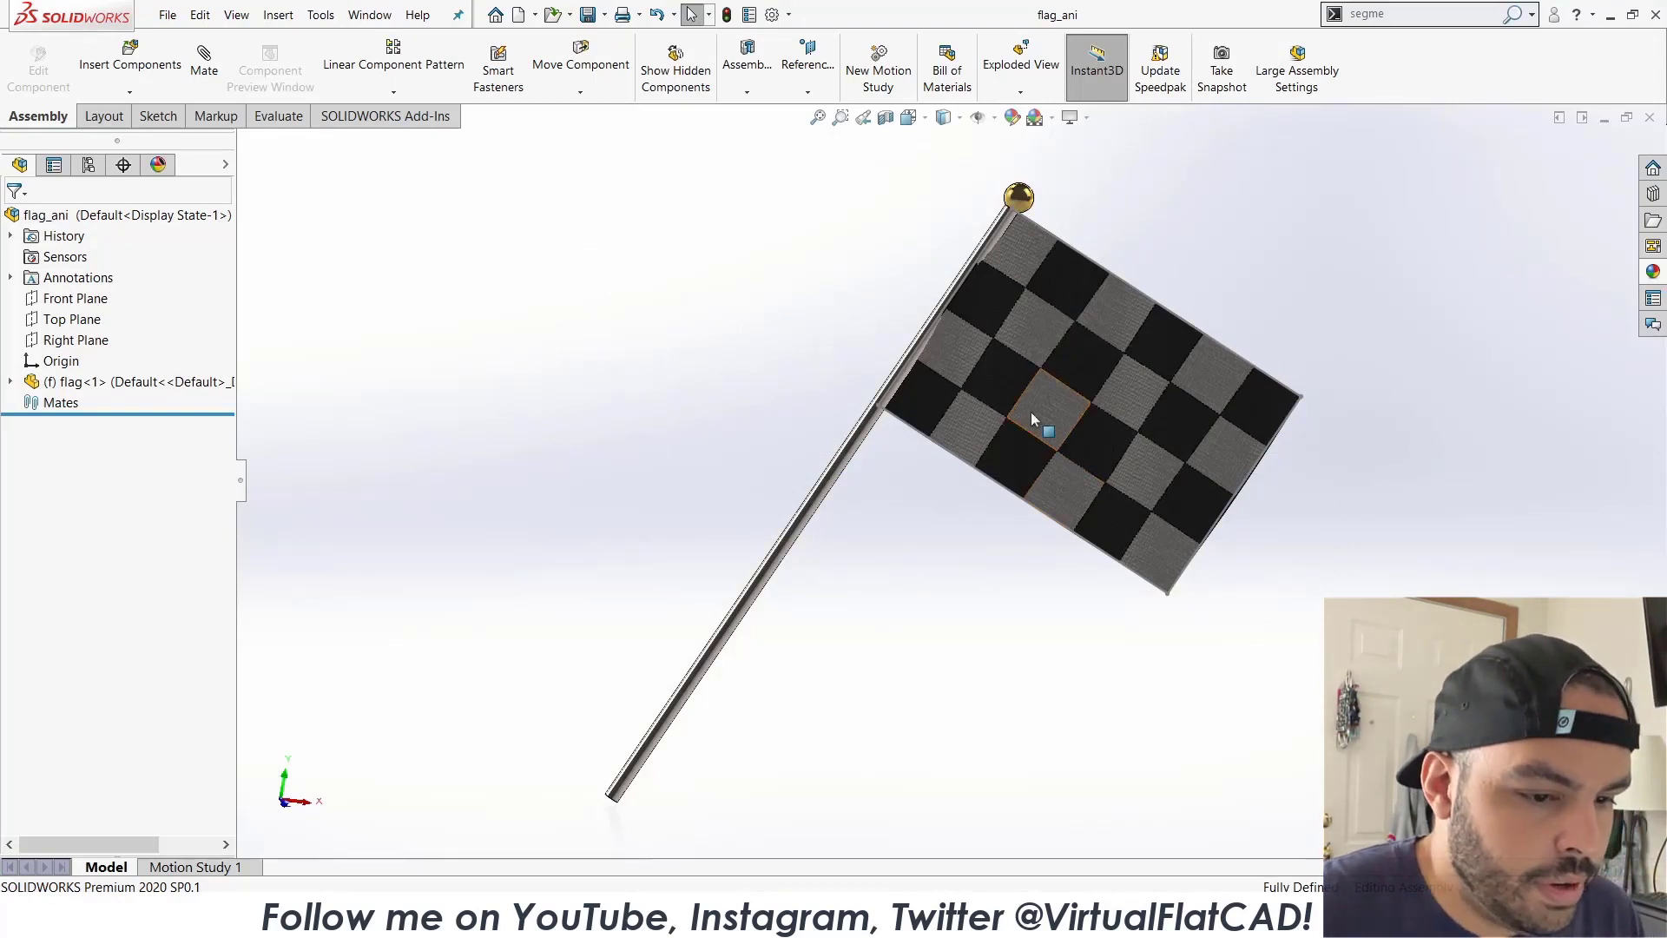
Look up the sketches of Surface-Sweep1 in the flag component and examine the flag's lower corner at the pole.
{"action": "scroll", "coordinate": [913, 436], "scroll_direction": "down", "scroll_amount": 2}
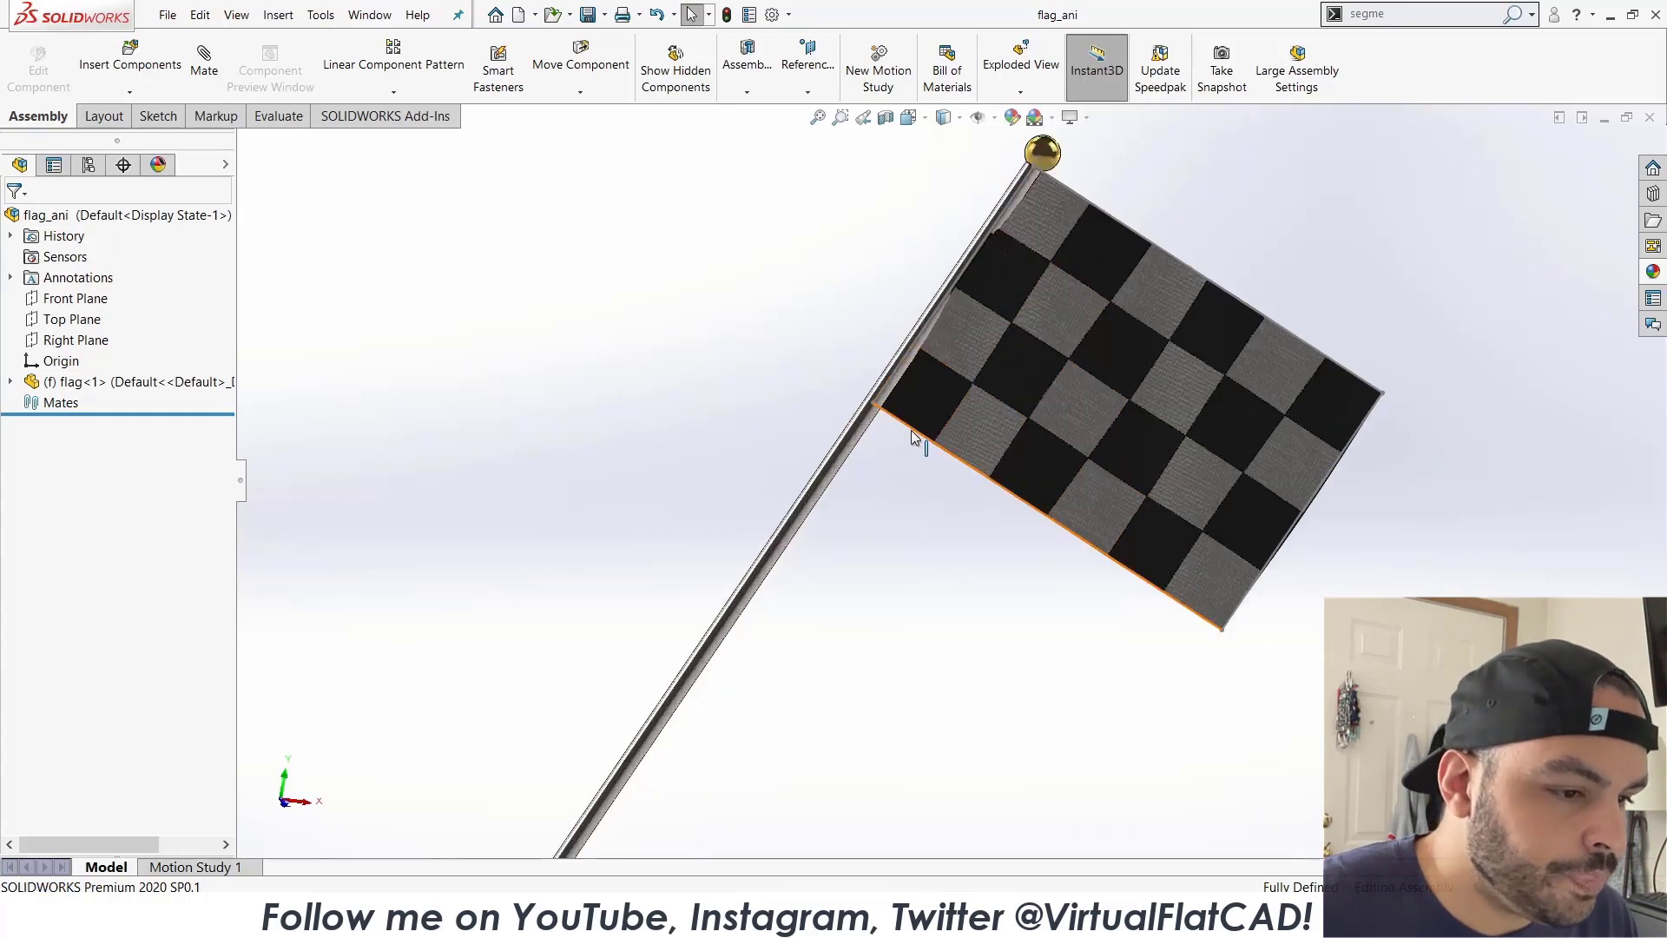
{"action": "scroll", "coordinate": [905, 436], "scroll_direction": "down", "scroll_amount": 5}
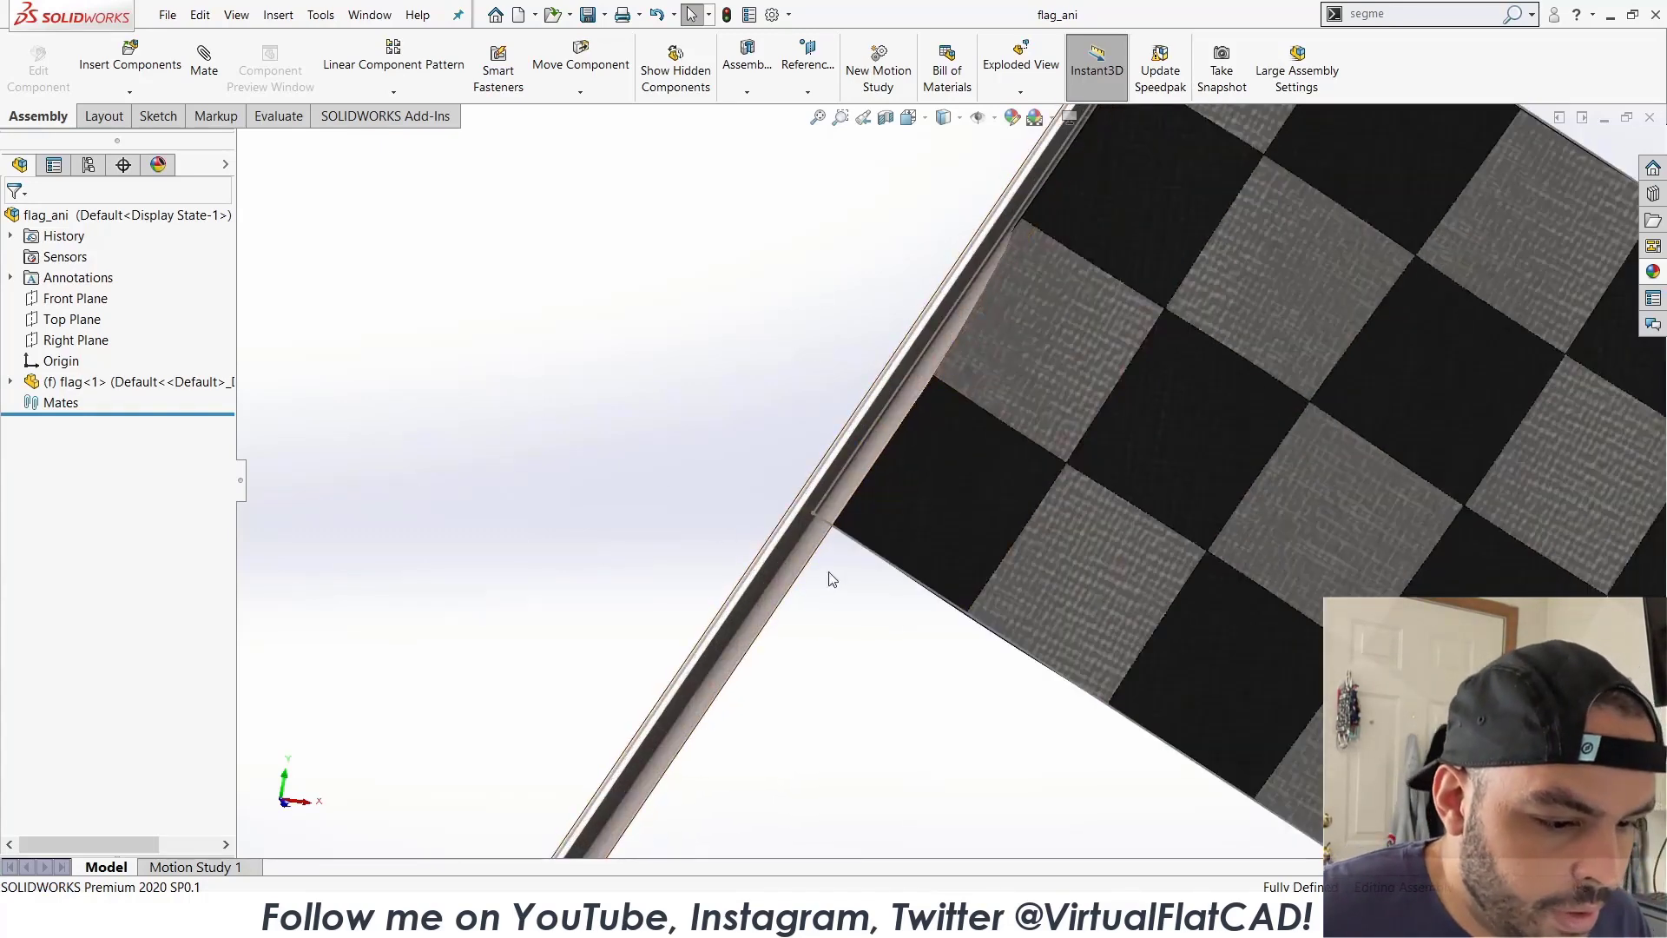
{"action": "left_click", "coordinate": [11, 383]}
{"action": "left_click", "coordinate": [30, 611]}
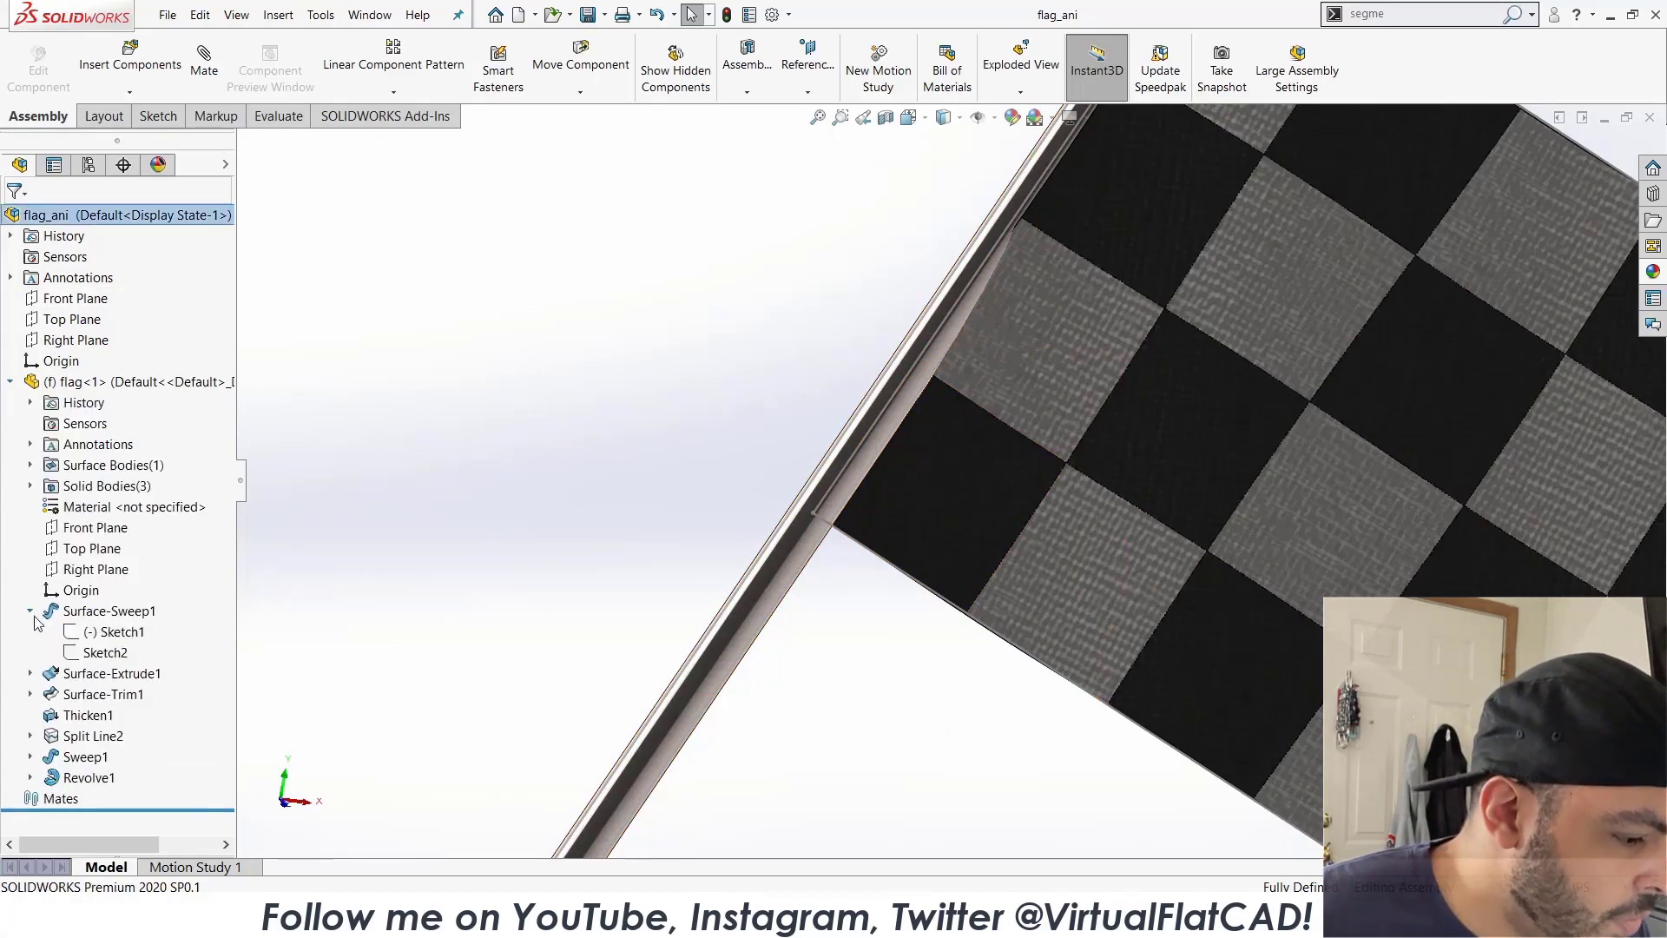
{"action": "left_click", "coordinate": [113, 632]}
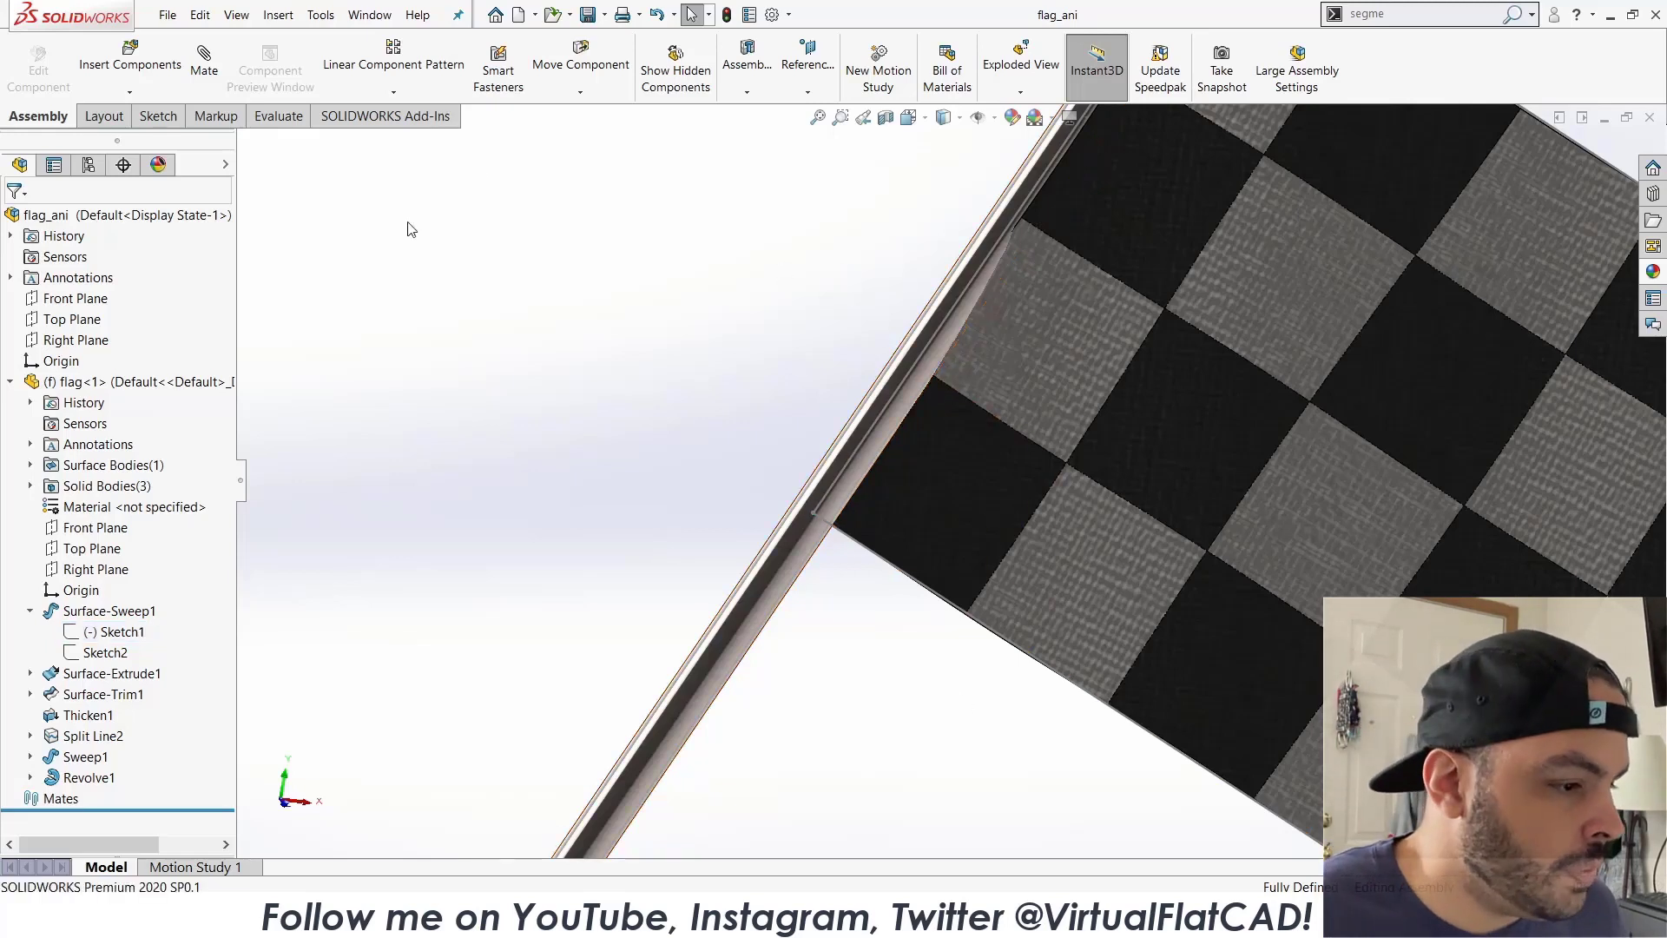
Create a new blank part document.
{"action": "left_click", "coordinate": [168, 14]}
{"action": "left_click", "coordinate": [188, 42]}
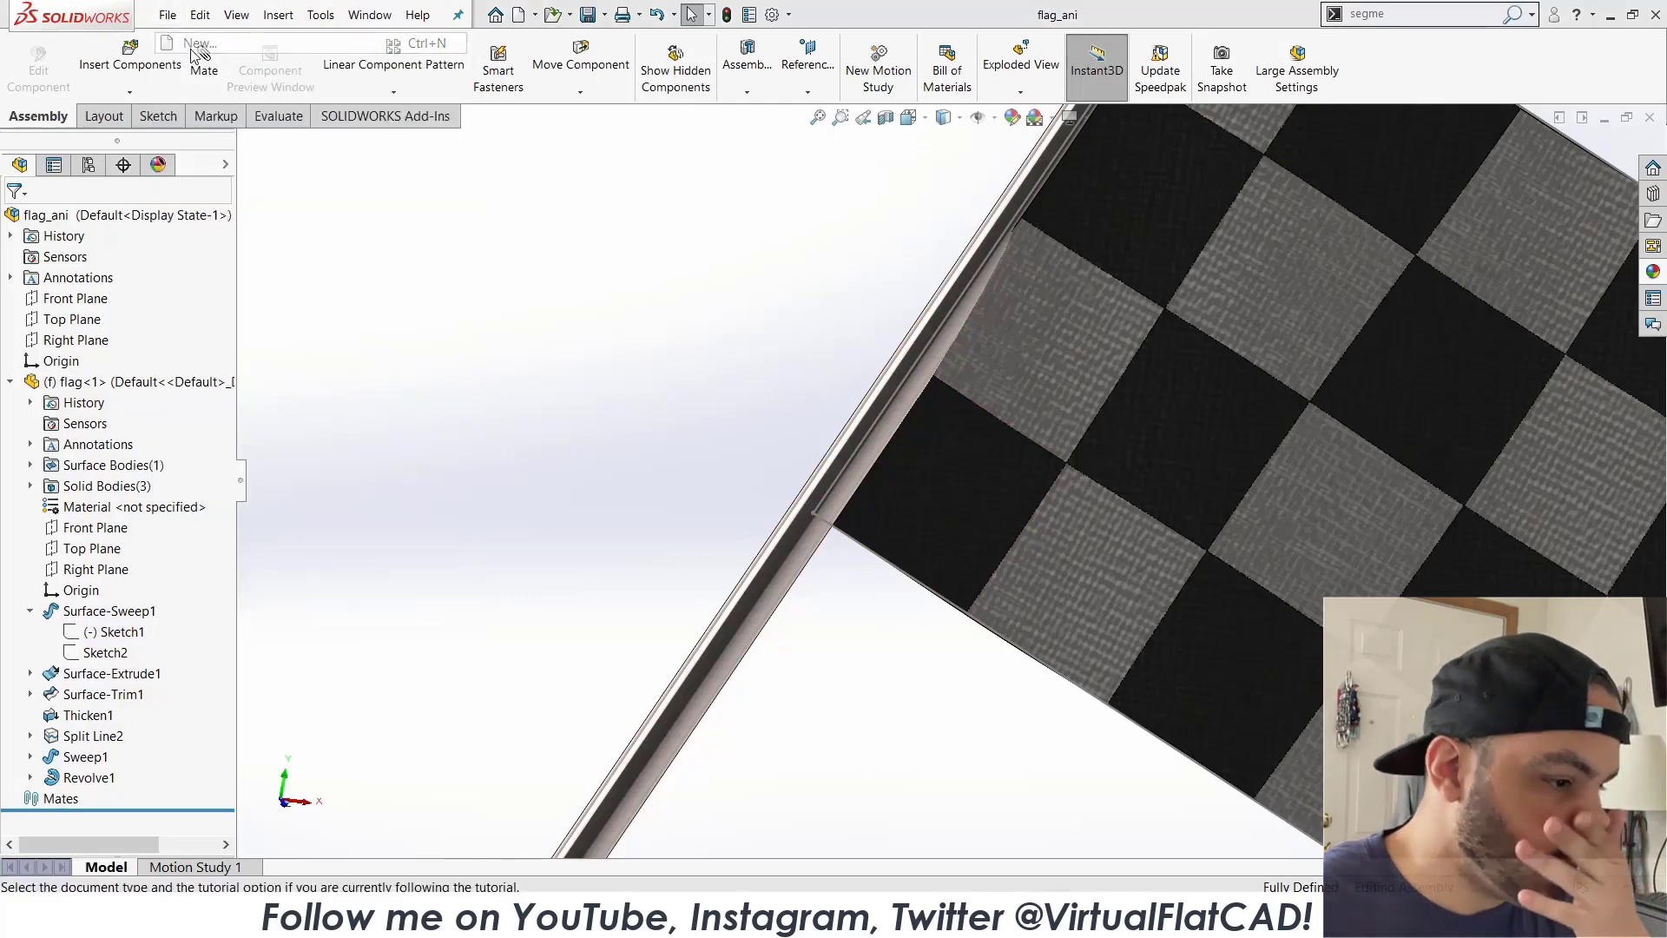
{"action": "double_click", "coordinate": [376, 438]}
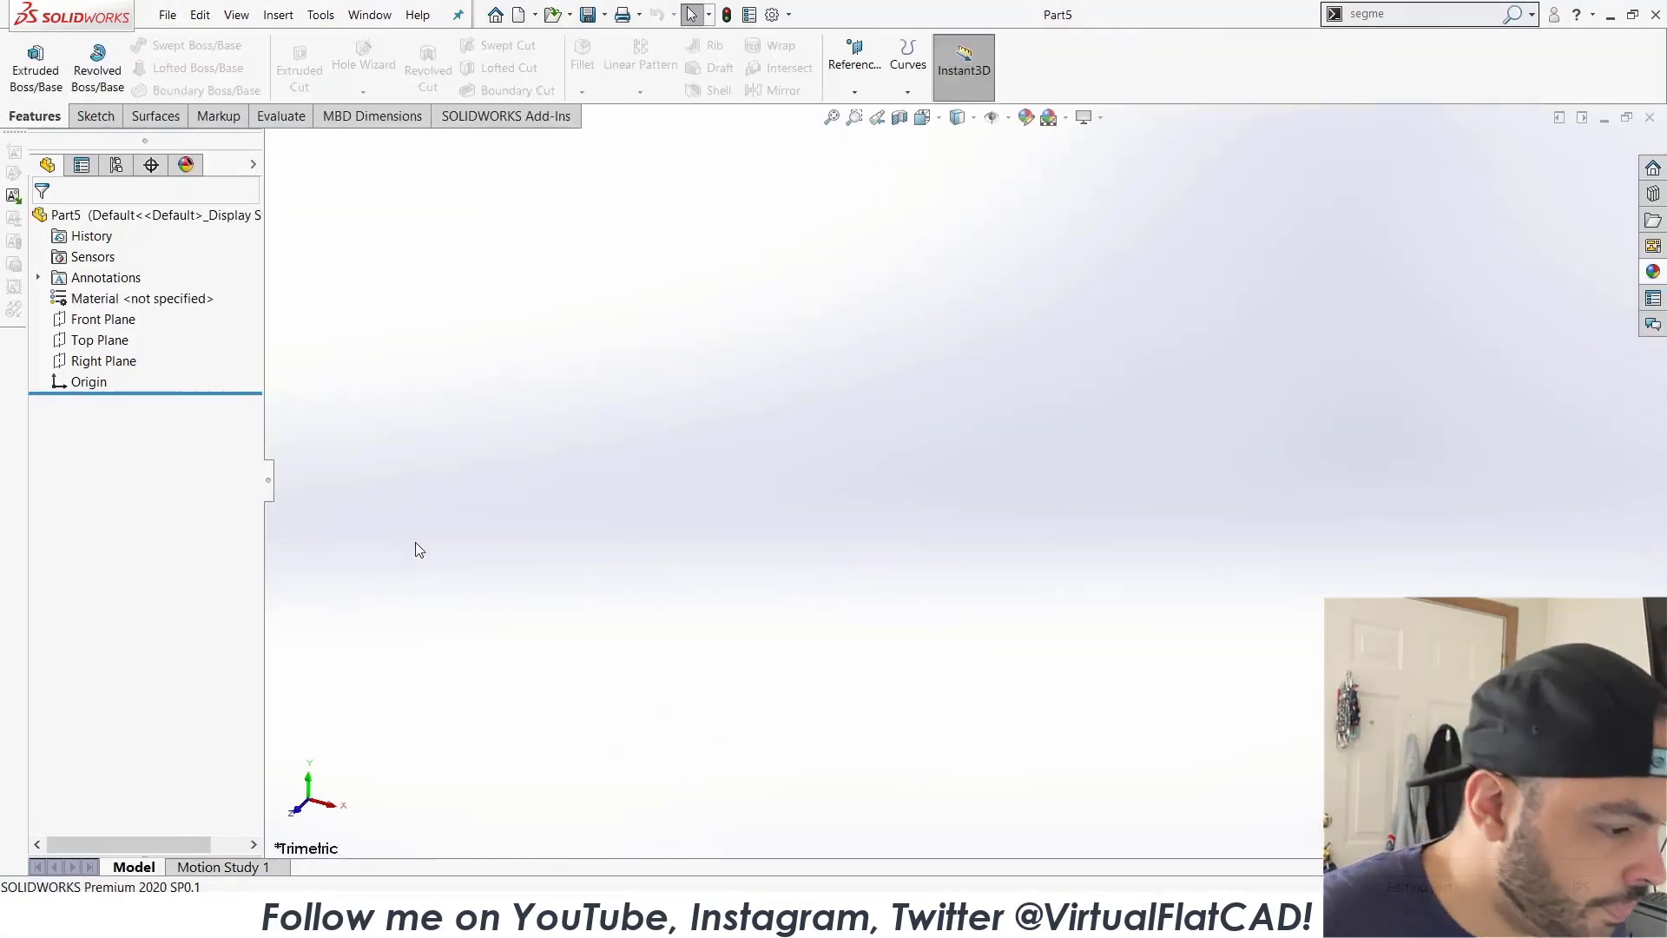
Sketch a corner rectangle on the Top Plane, starting at the origin and extending up and to the right.
{"action": "left_click", "coordinate": [111, 347]}
{"action": "left_click", "coordinate": [126, 316]}
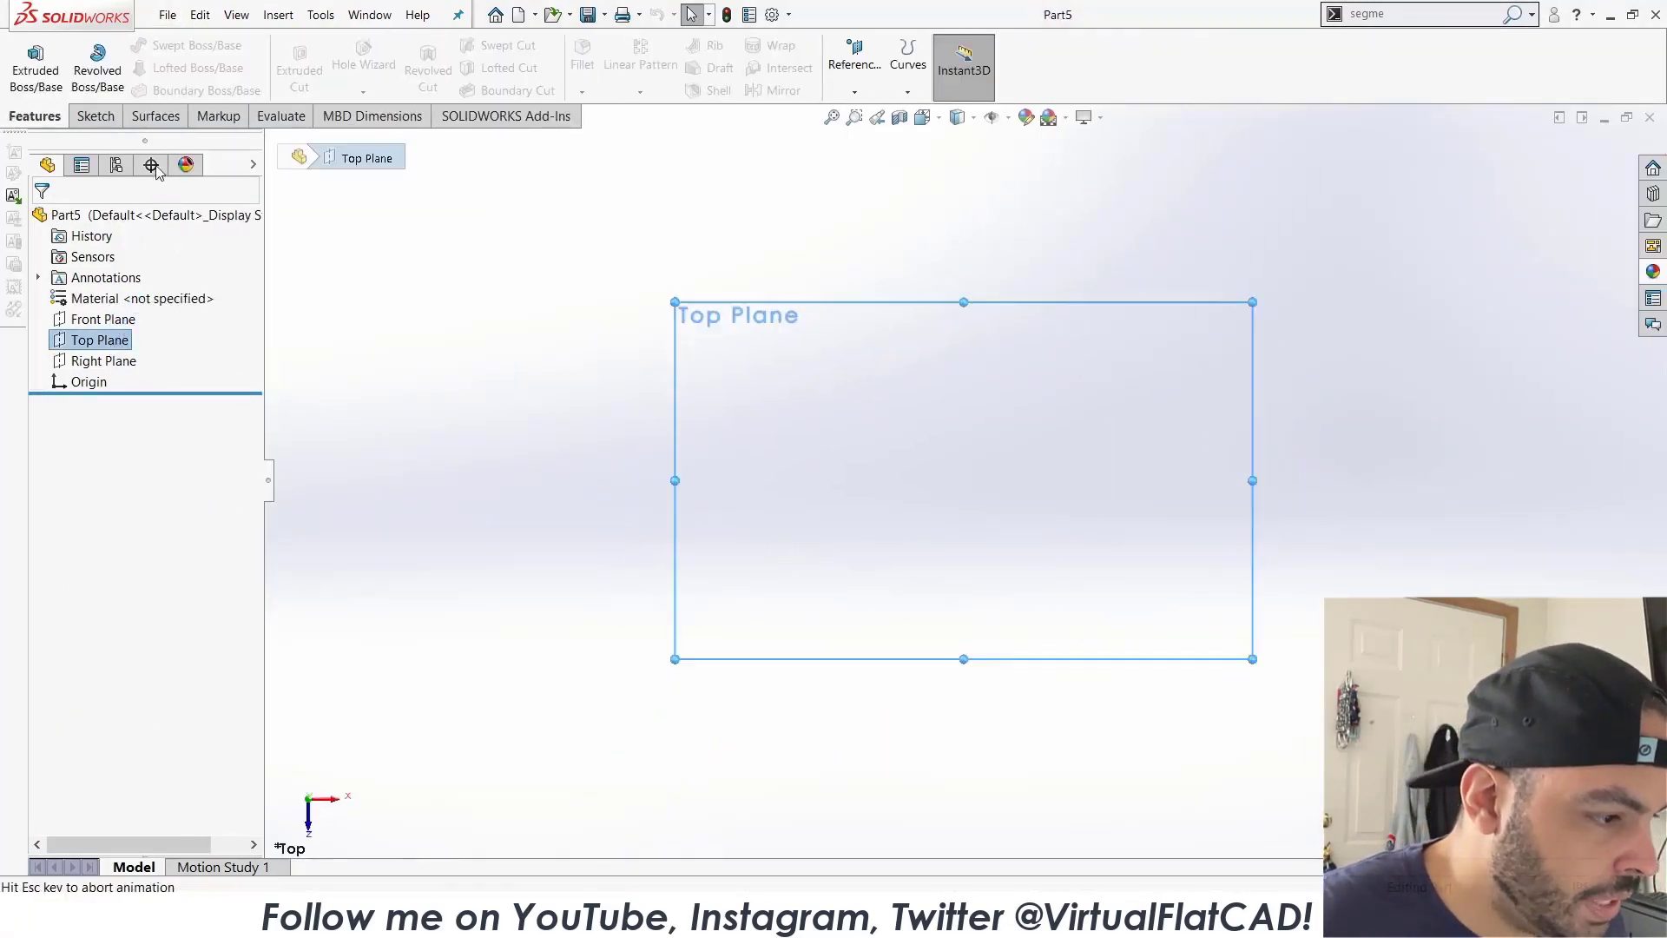
{"action": "left_click", "coordinate": [179, 68]}
{"action": "left_click", "coordinate": [221, 84]}
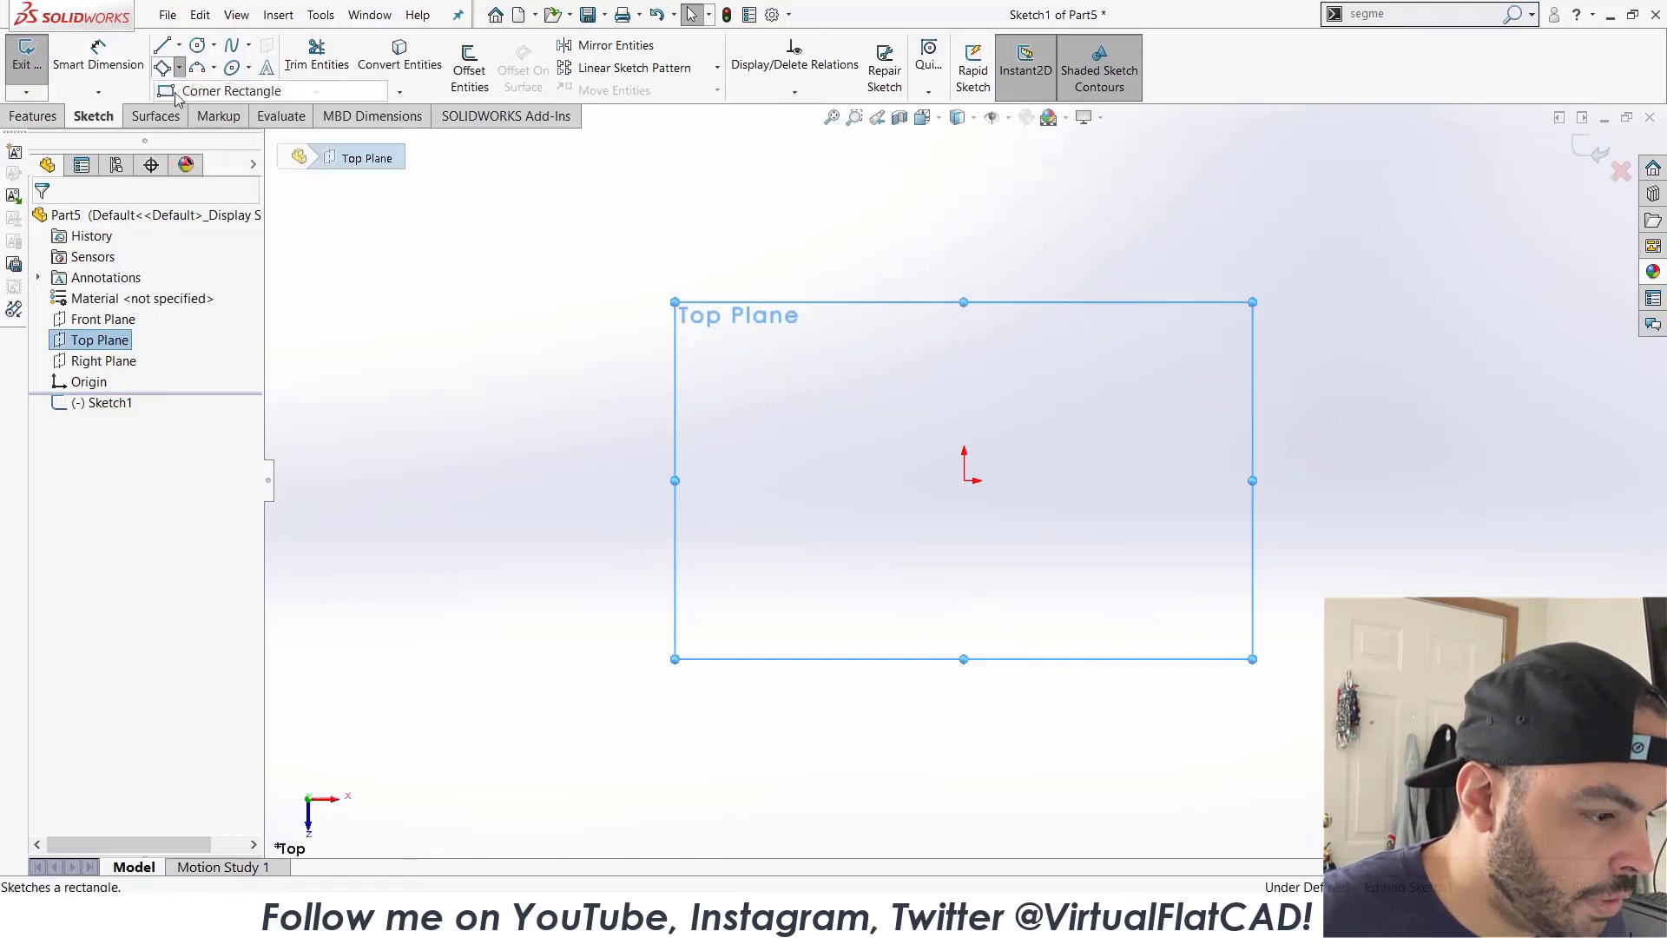
{"action": "left_click", "coordinate": [963, 481]}
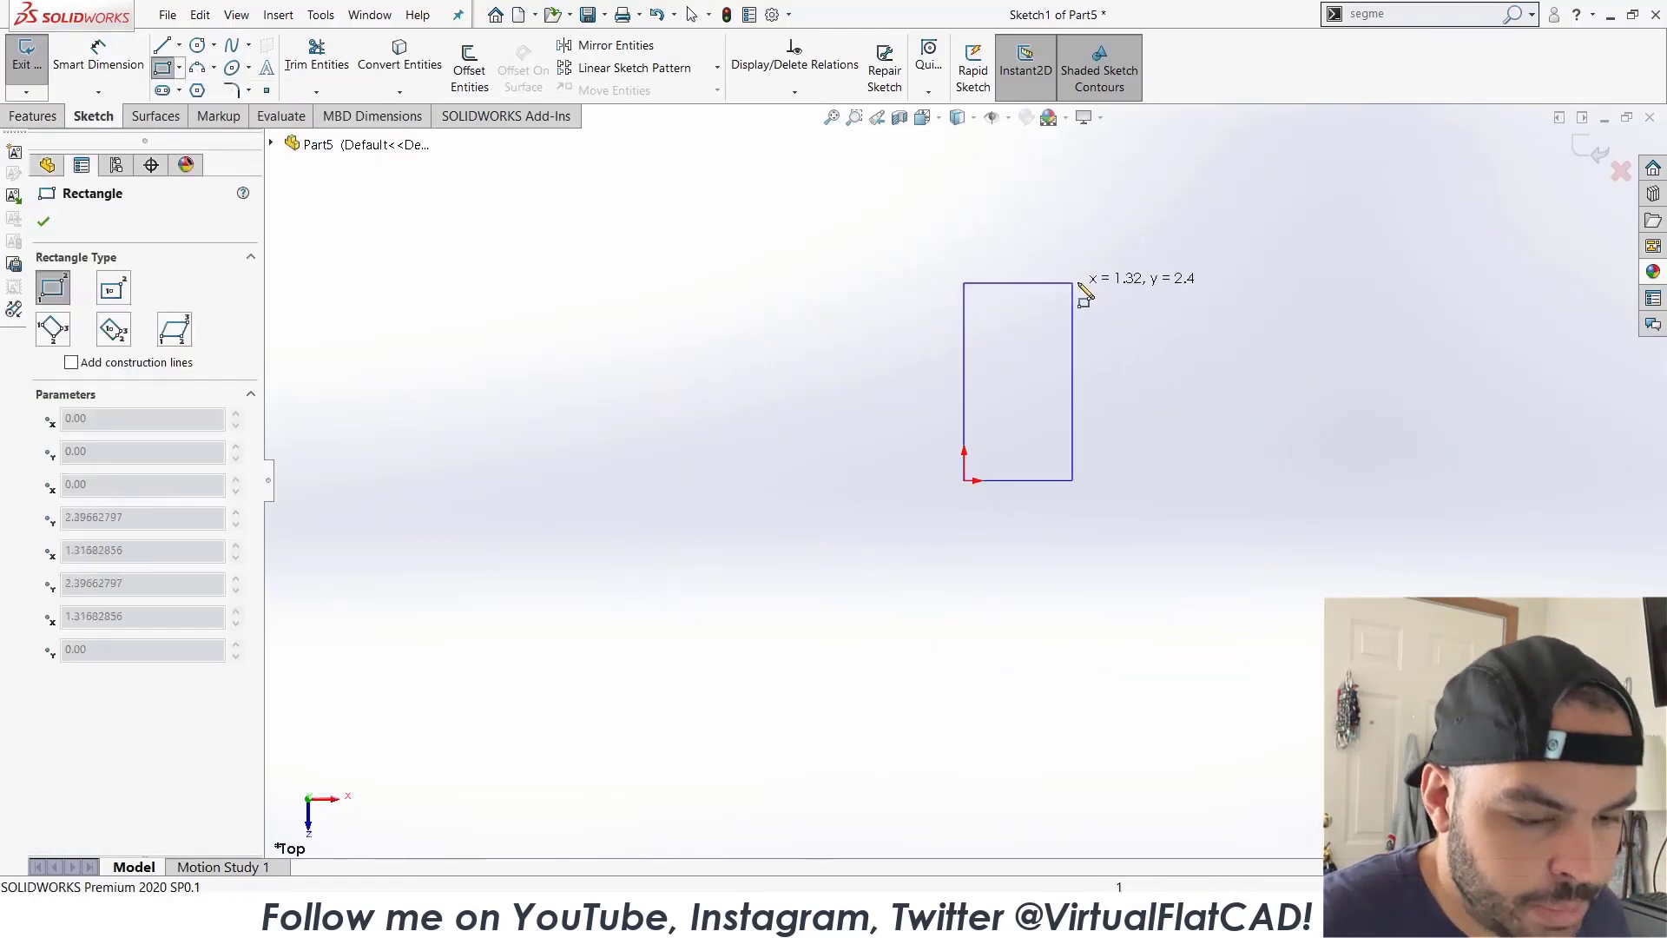
{"action": "left_click", "coordinate": [1179, 245]}
{"action": "key", "text": "Escape"}
Make the rectangle's bottom and right edges equal in length and start the Smart Dimension command.
{"action": "left_click_drag", "start_coordinate": [1284, 587], "coordinate": [1135, 387]}
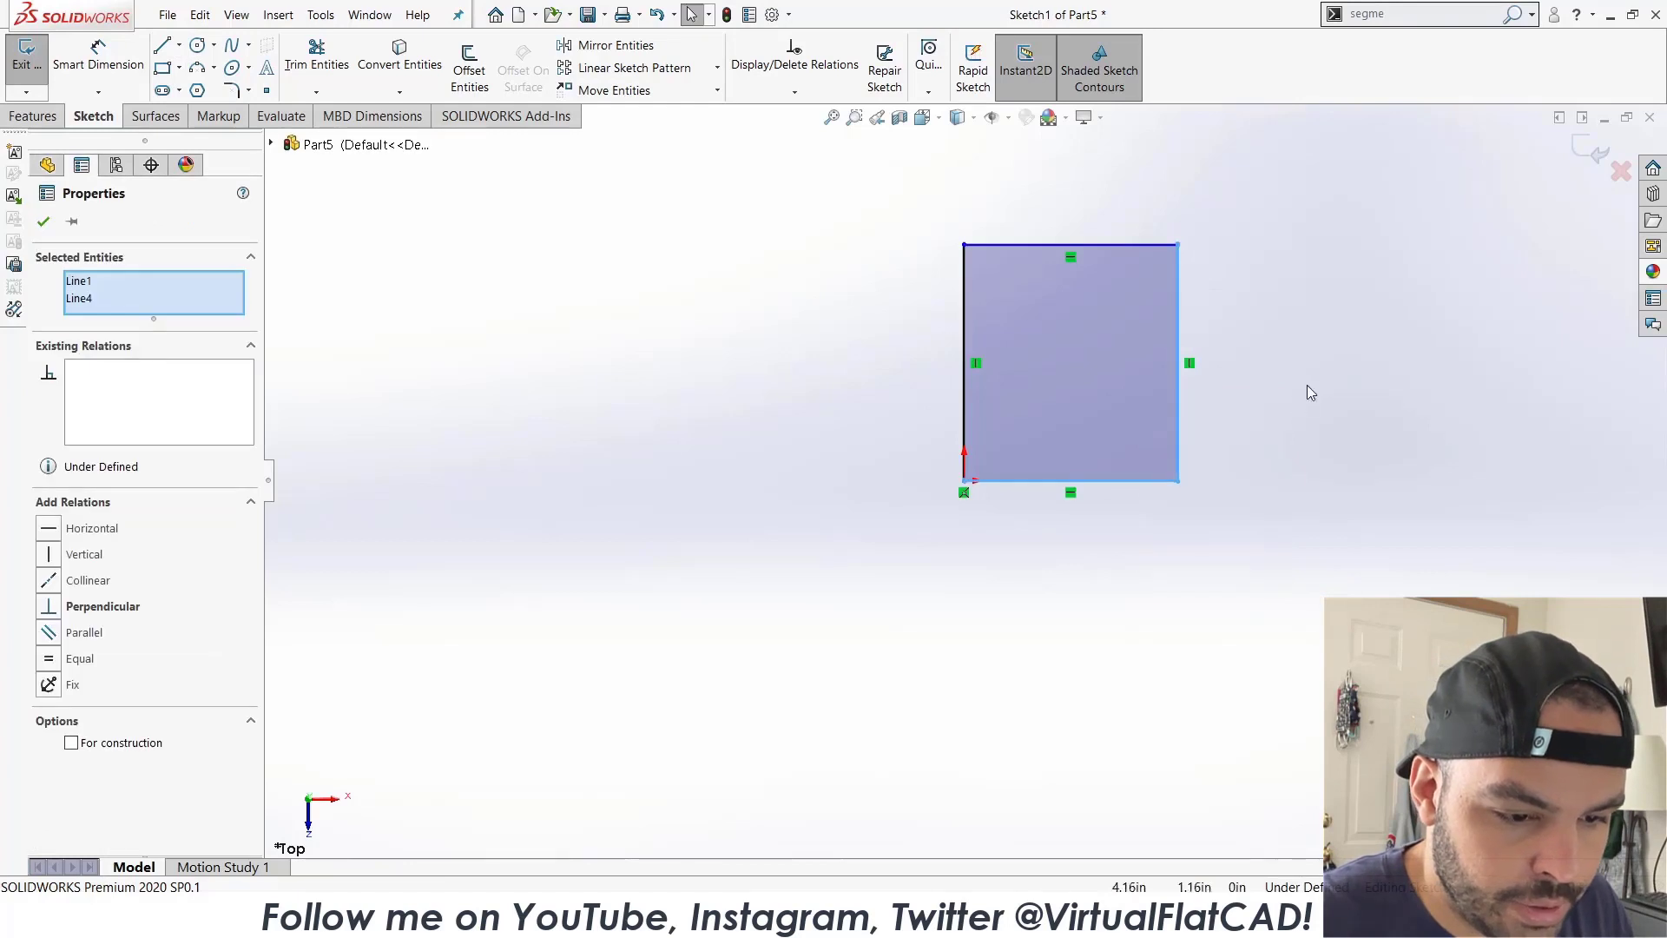
{"action": "left_click", "coordinate": [49, 658]}
{"action": "left_click", "coordinate": [1171, 496]}
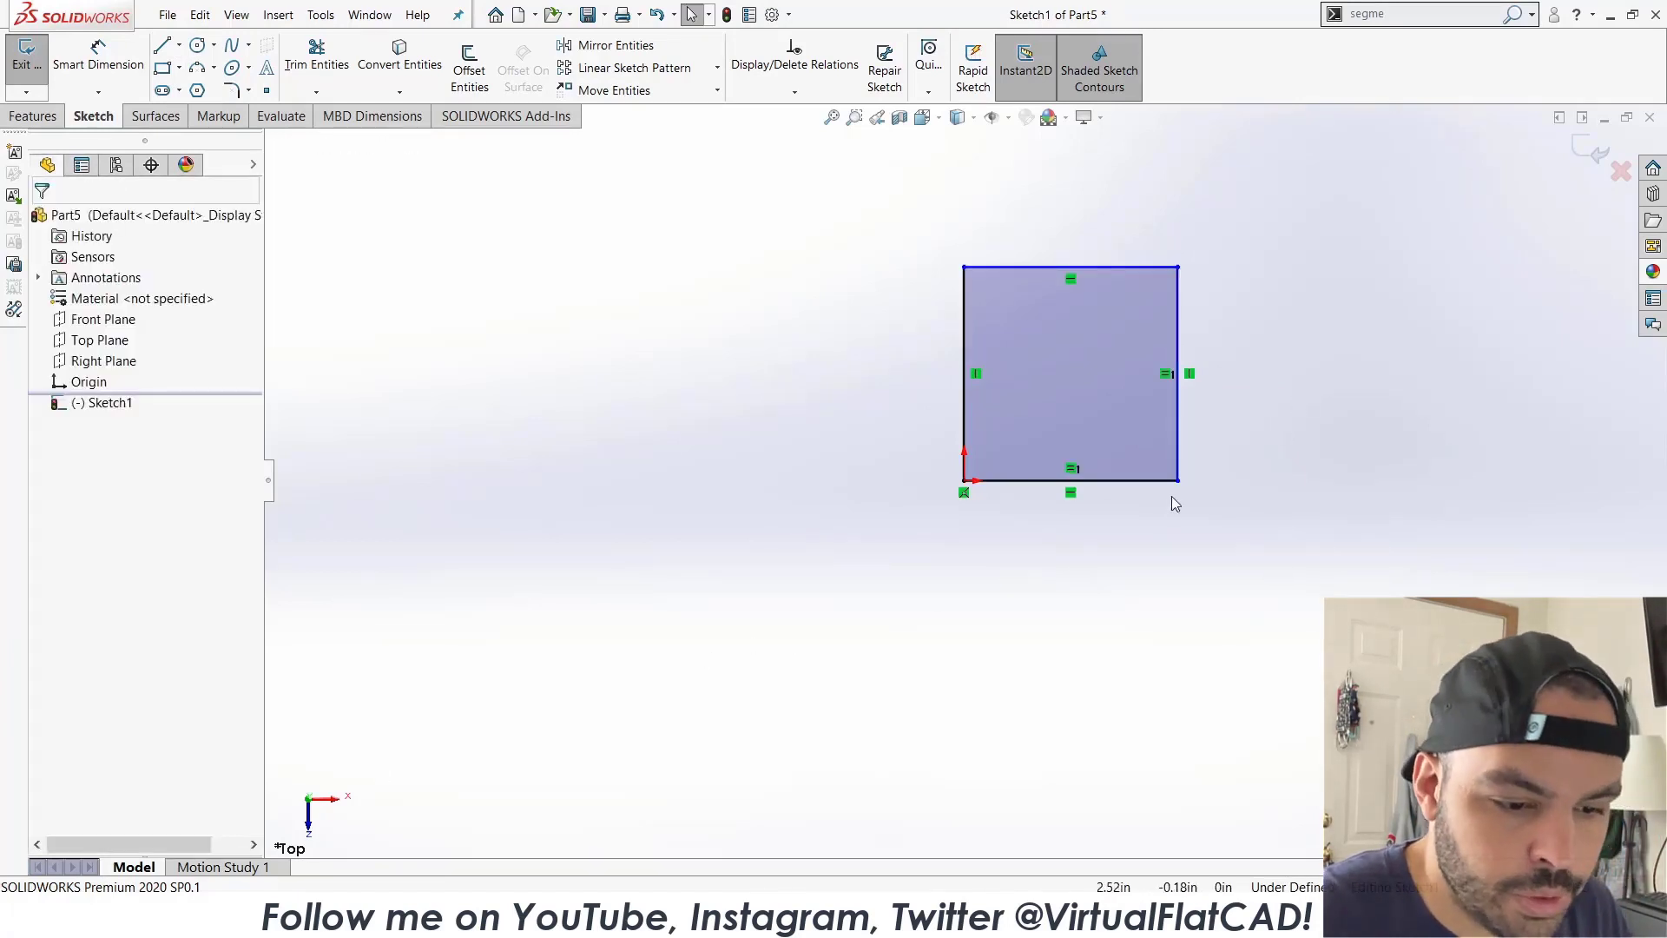
{"action": "right_click", "coordinate": [1221, 423]}
{"action": "left_click", "coordinate": [1170, 576]}
{"action": "right_click_drag", "start_coordinate": [1171, 576], "coordinate": [1091, 608]}
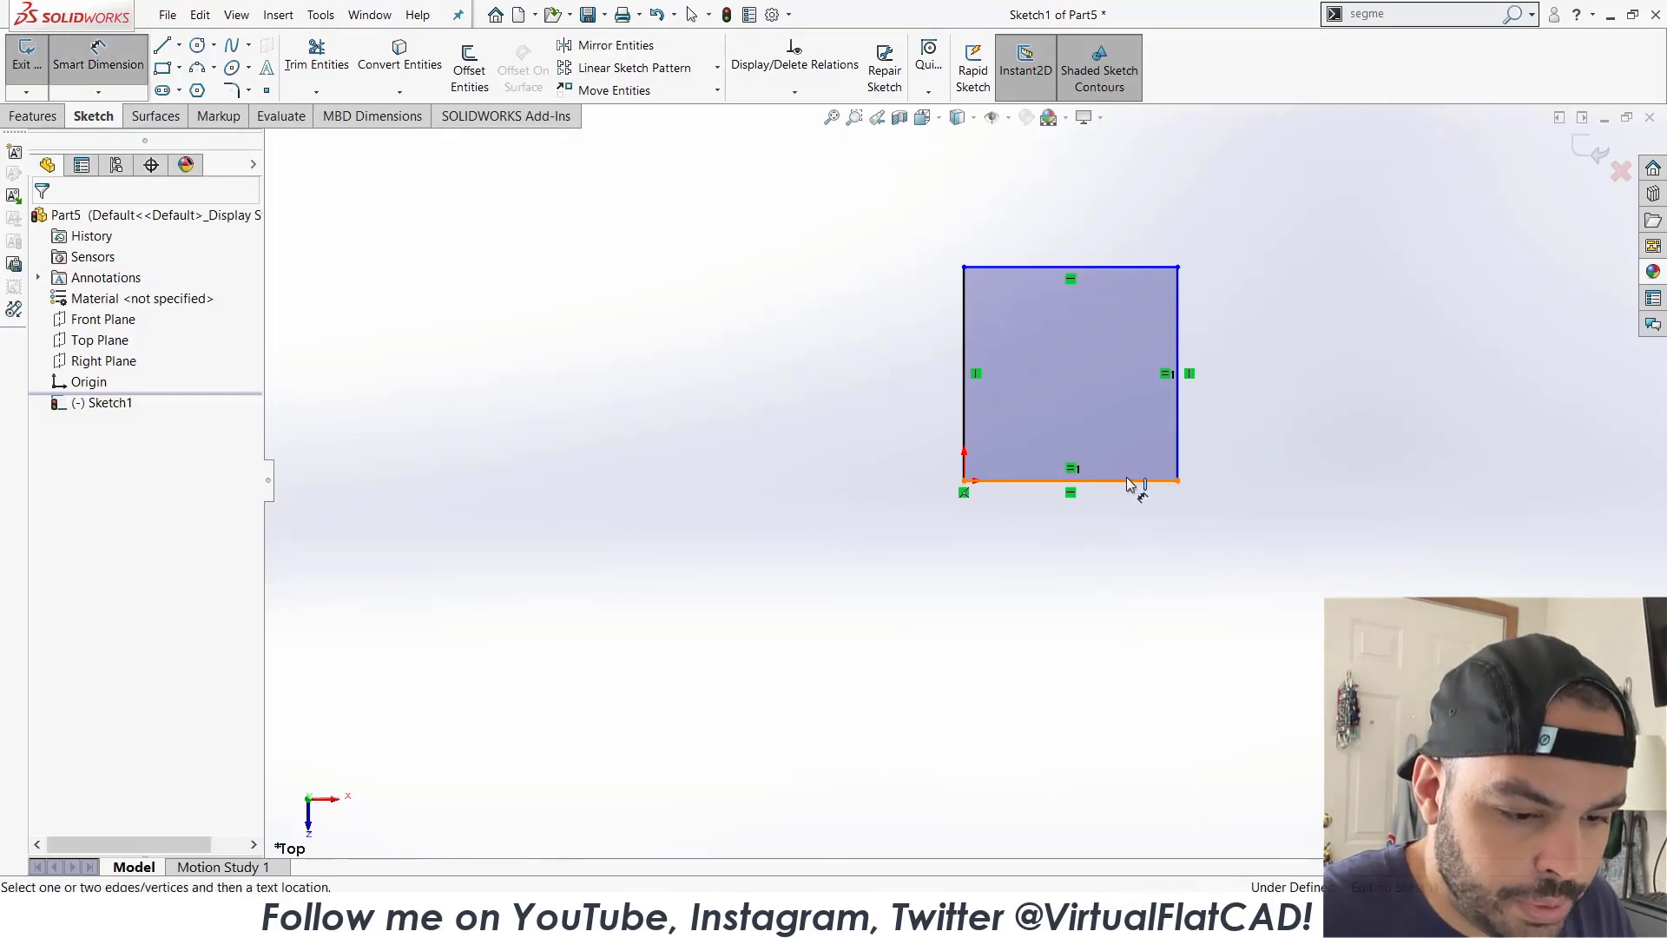
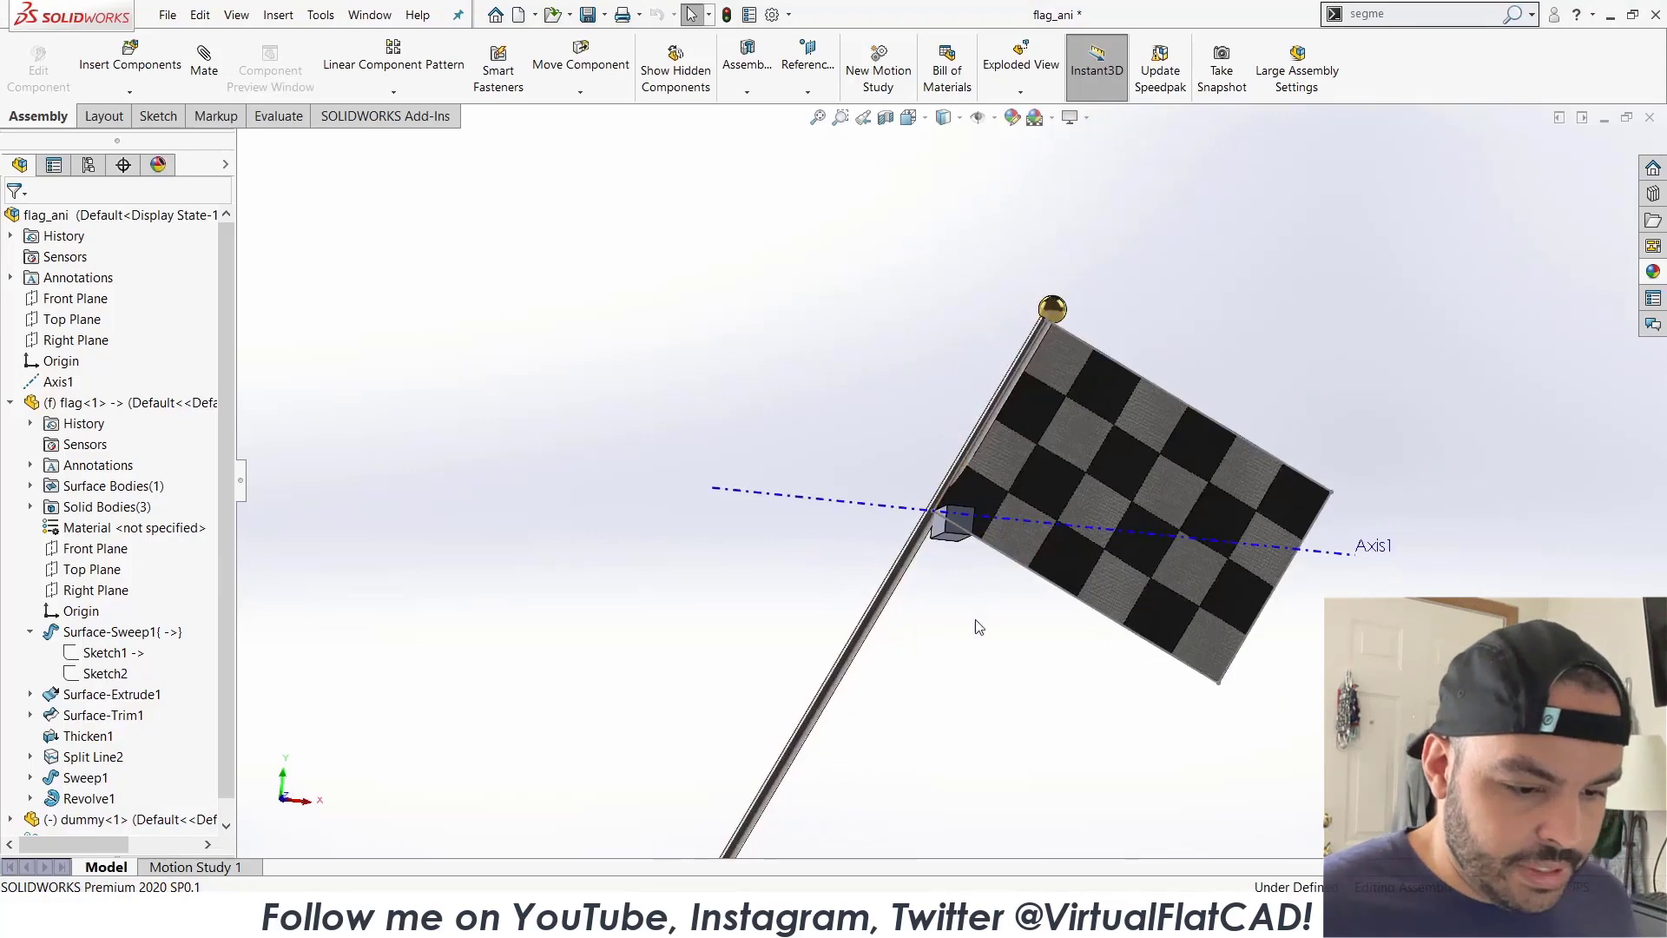
Examine the checkered fabric, Axis1 and the dummy block in the flag_ani assembly, both close up and as a whole.
{"action": "scroll", "coordinate": [963, 674], "scroll_direction": "up", "scroll_amount": 3}
{"action": "scroll", "coordinate": [1047, 489], "scroll_direction": "down", "scroll_amount": 5}
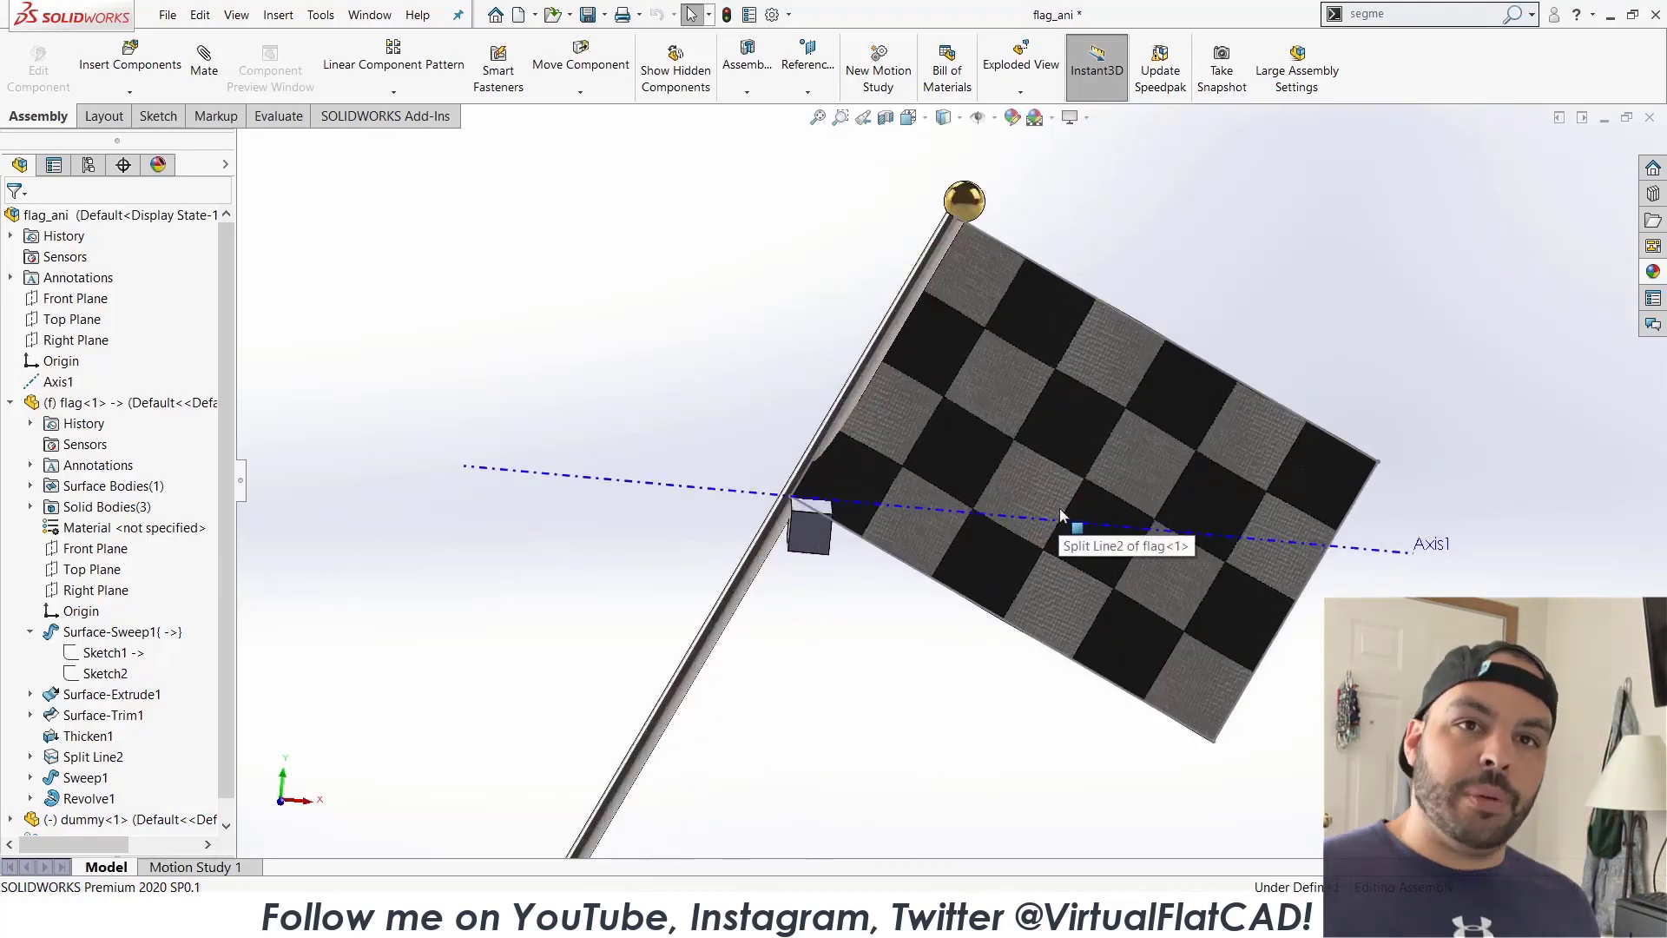
{"action": "scroll", "coordinate": [1068, 512], "scroll_direction": "down", "scroll_amount": 5}
{"action": "scroll", "coordinate": [1090, 488], "scroll_direction": "down", "scroll_amount": 3}
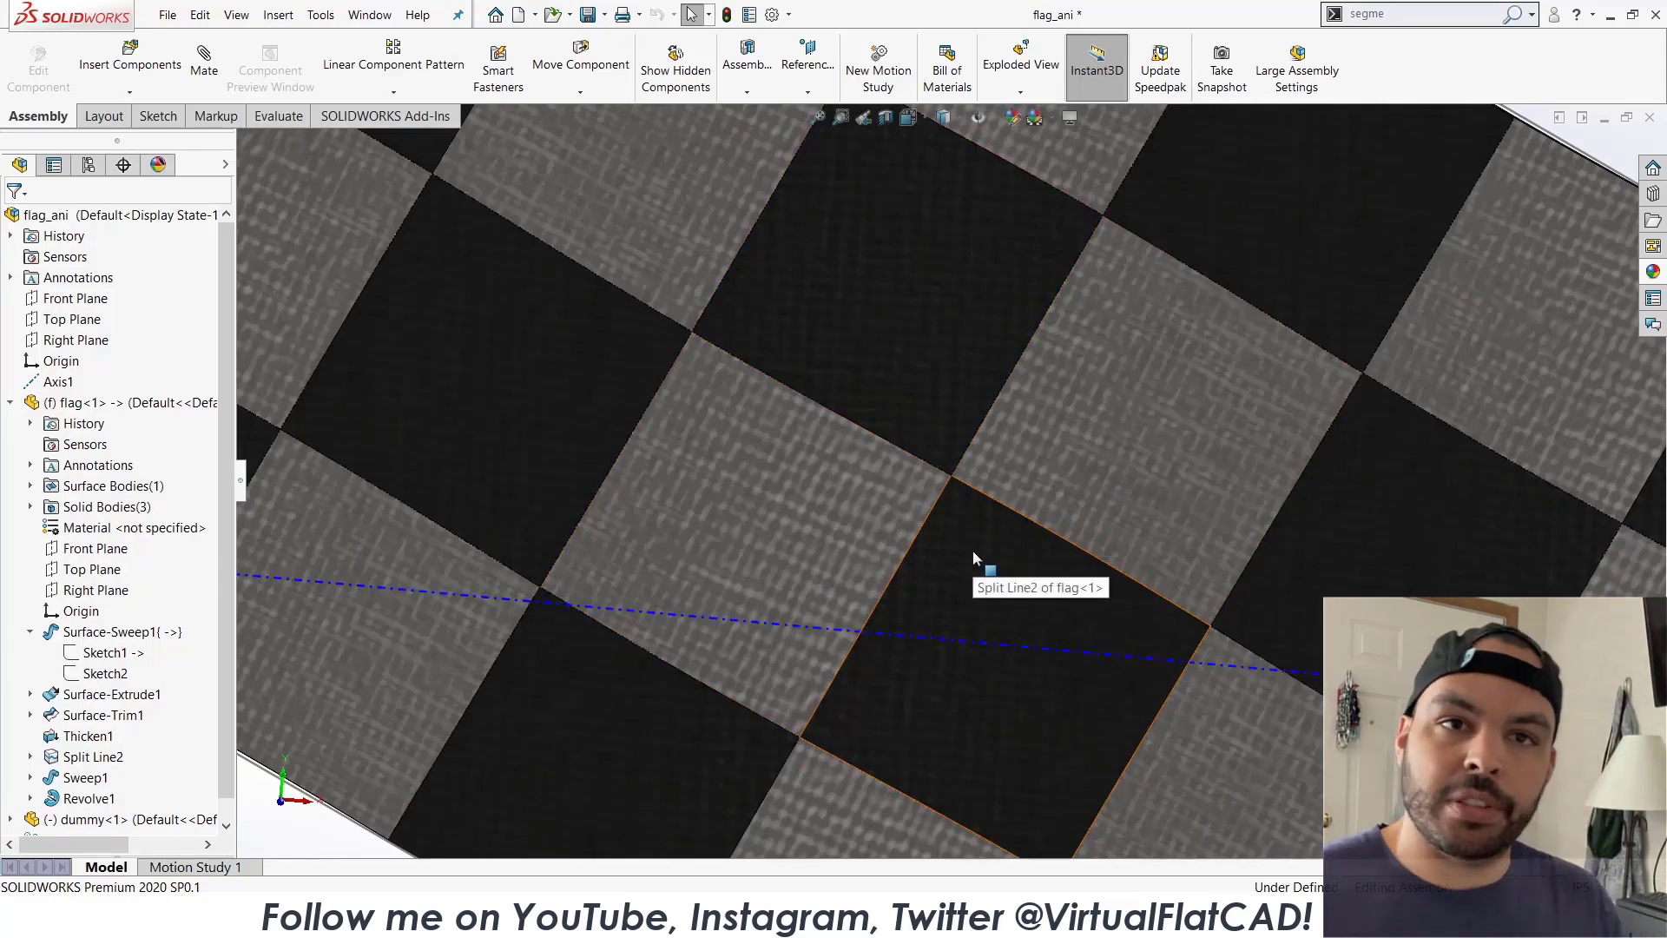
{"action": "key", "text": "f"}
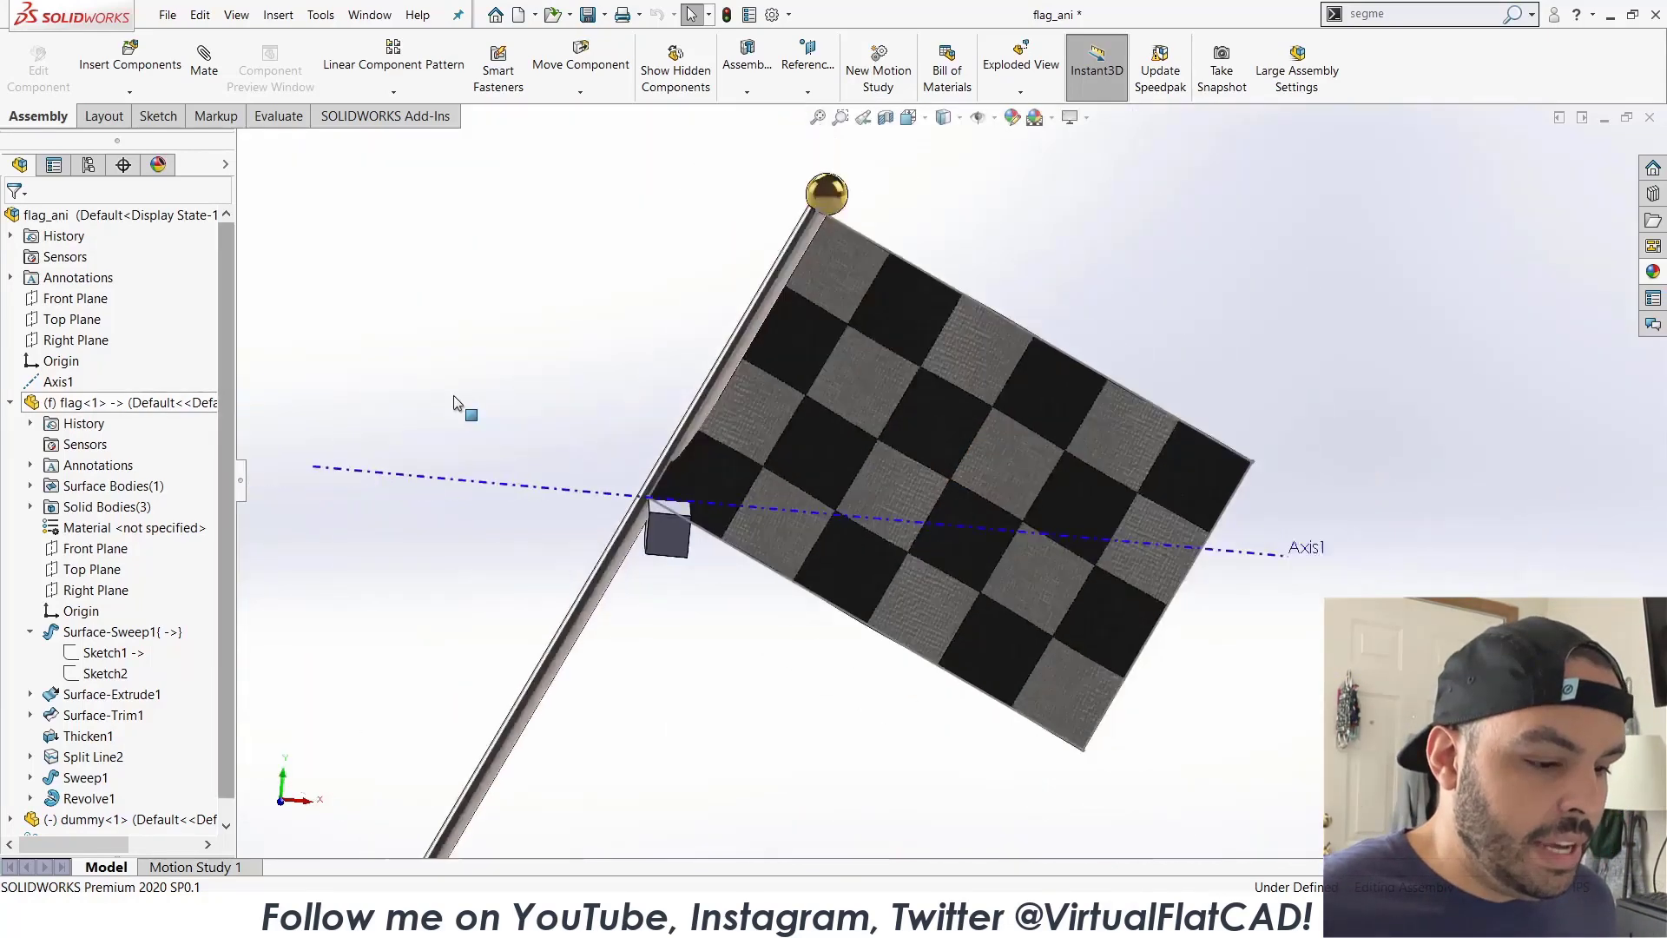
{"action": "scroll", "coordinate": [574, 483], "scroll_direction": "down", "scroll_amount": 1}
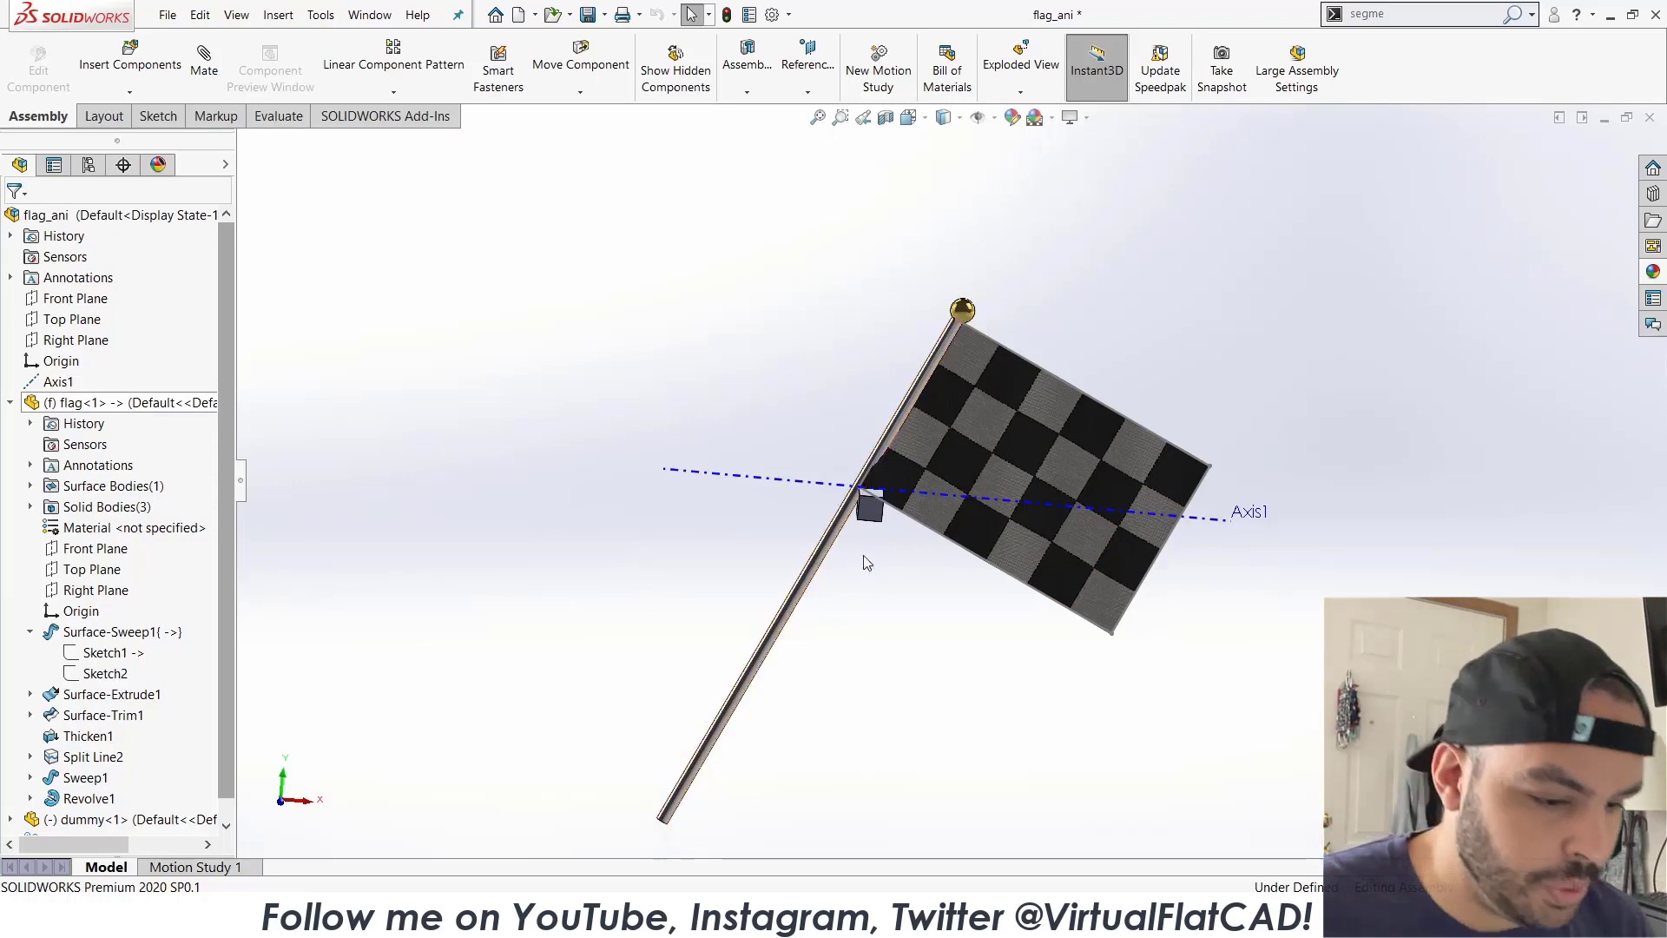
{"action": "key", "text": "z"}
{"action": "key", "text": "f"}
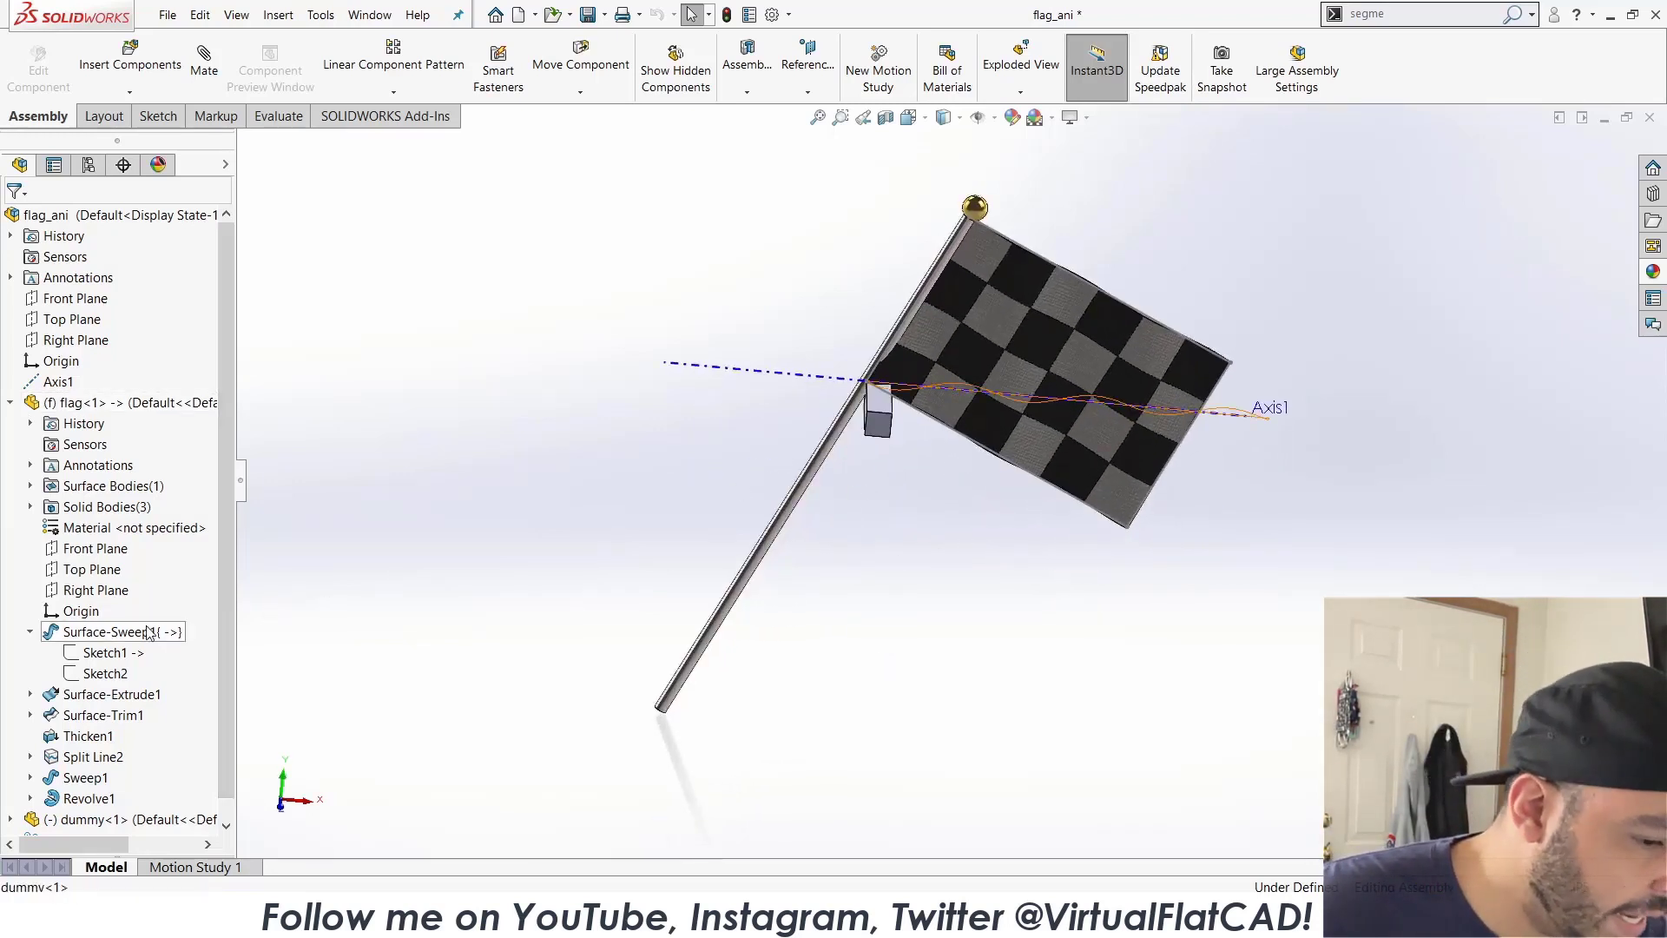
Swing the dummy block freehand about Axis1 to a new angle beside the pole.
{"action": "left_click_drag", "start_coordinate": [887, 436], "coordinate": [929, 545]}
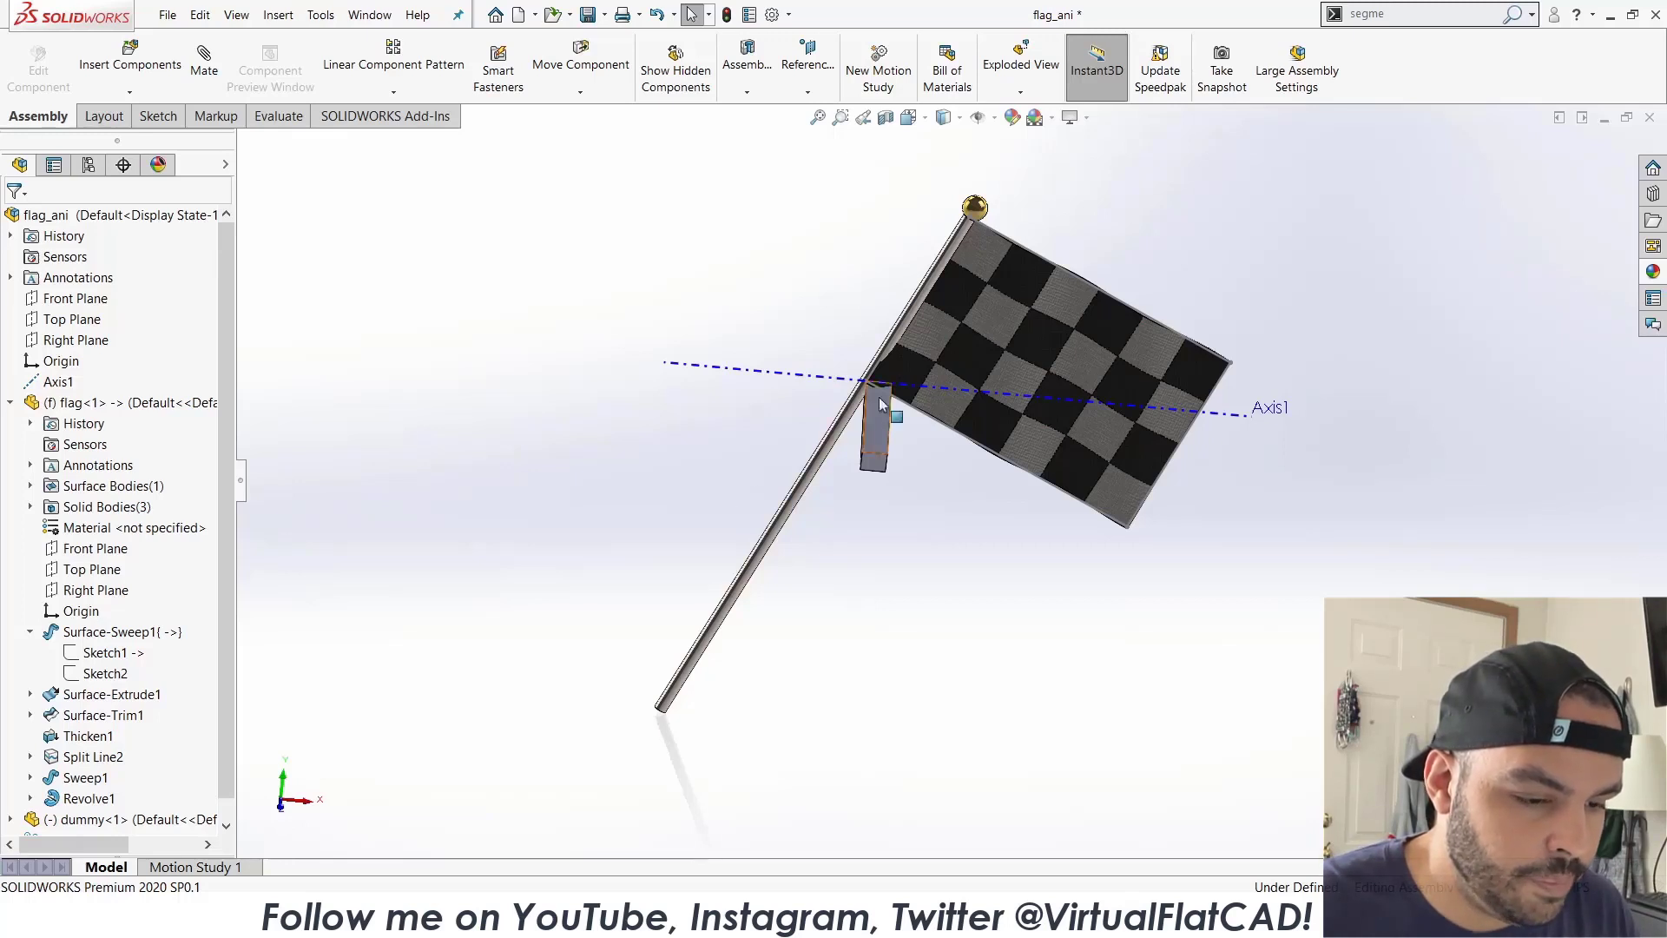
{"action": "scroll", "coordinate": [897, 364], "scroll_direction": "up", "scroll_amount": 3}
{"action": "scroll", "coordinate": [898, 364], "scroll_direction": "down", "scroll_amount": 2}
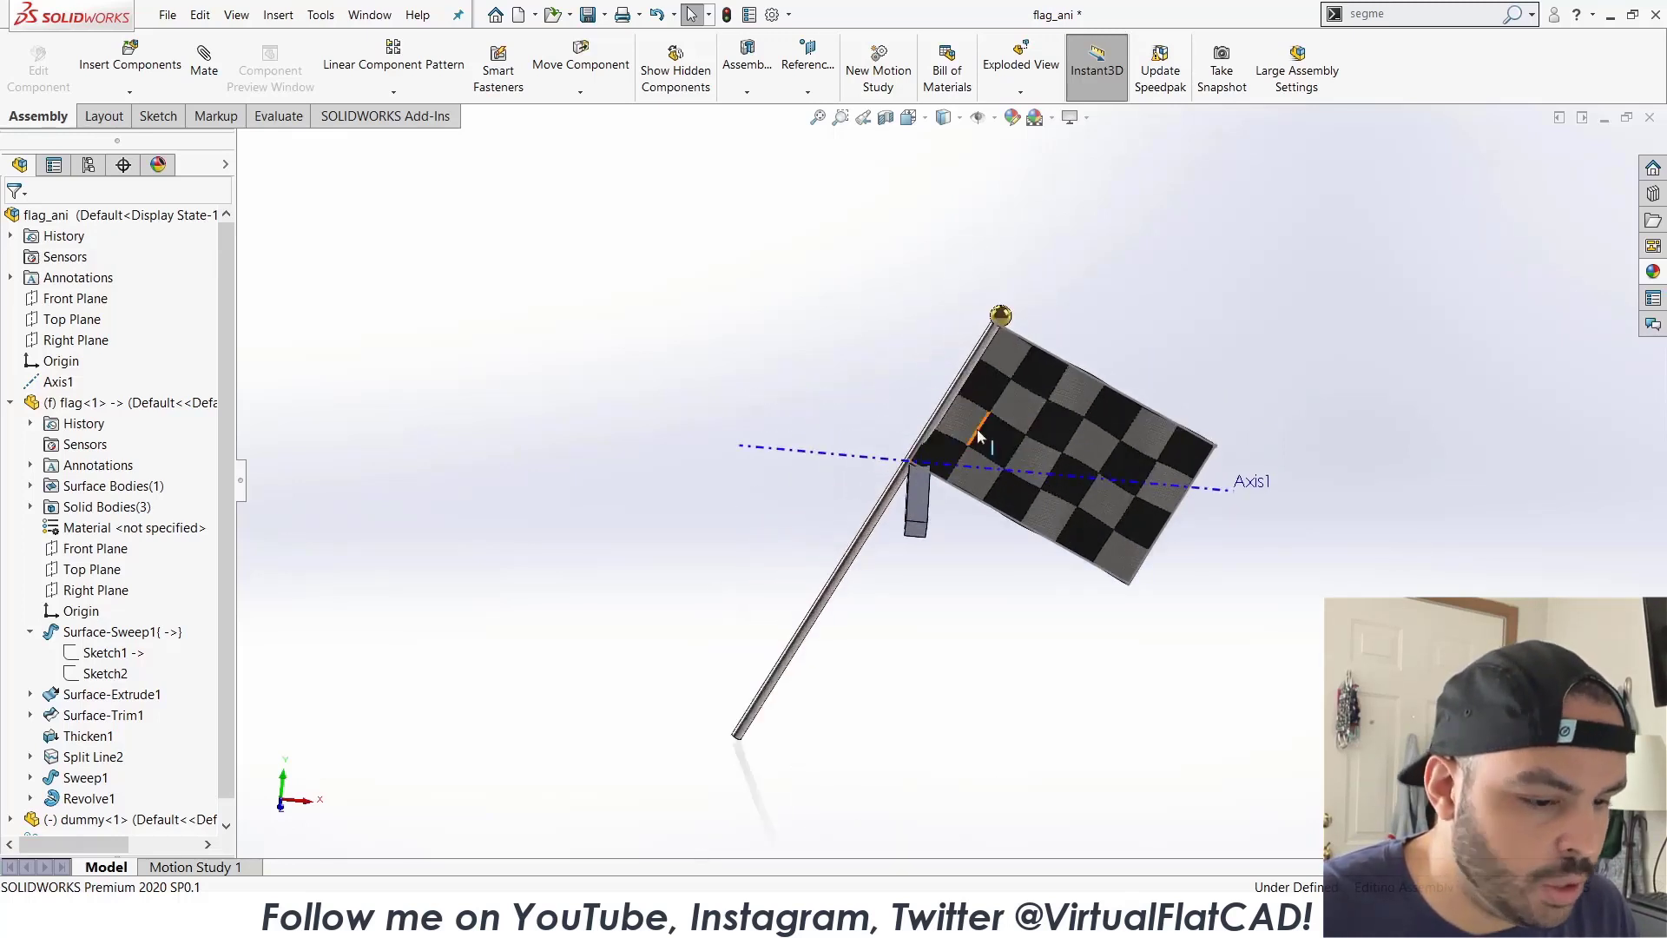
{"action": "scroll", "coordinate": [926, 483], "scroll_direction": "down", "scroll_amount": 3}
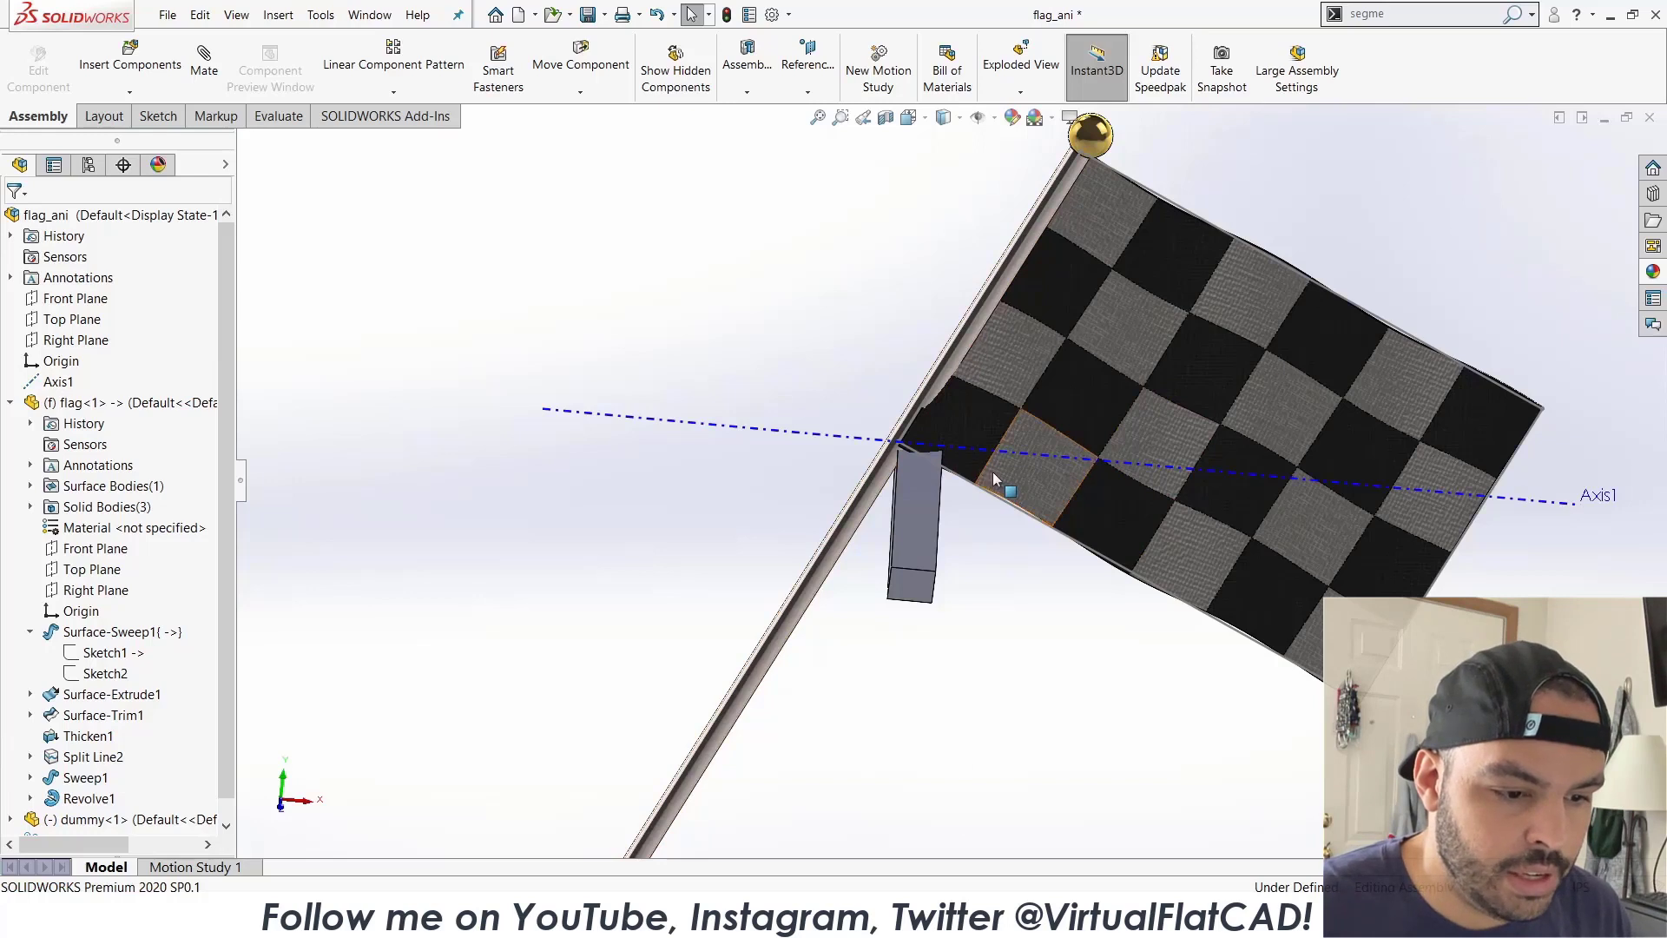
Sketch a point on the assembly's Top Plane about 2.57 in behind the origin and align it vertically with the origin.
{"action": "left_click", "coordinate": [865, 506]}
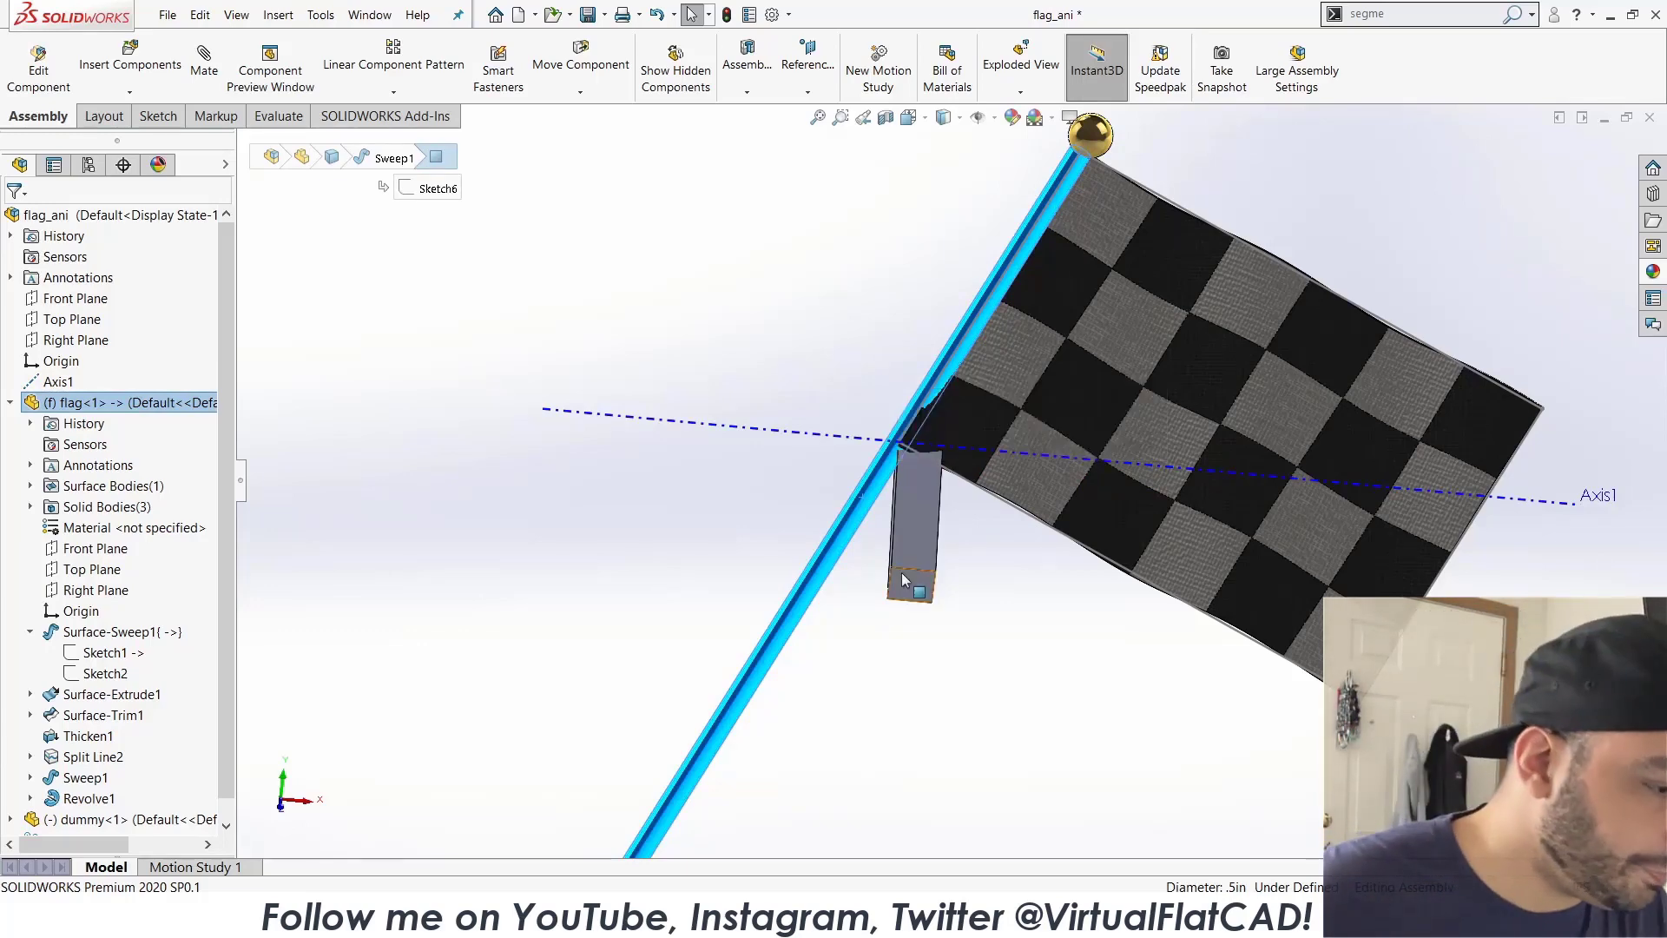
{"action": "left_click", "coordinate": [415, 346]}
{"action": "left_click", "coordinate": [73, 320]}
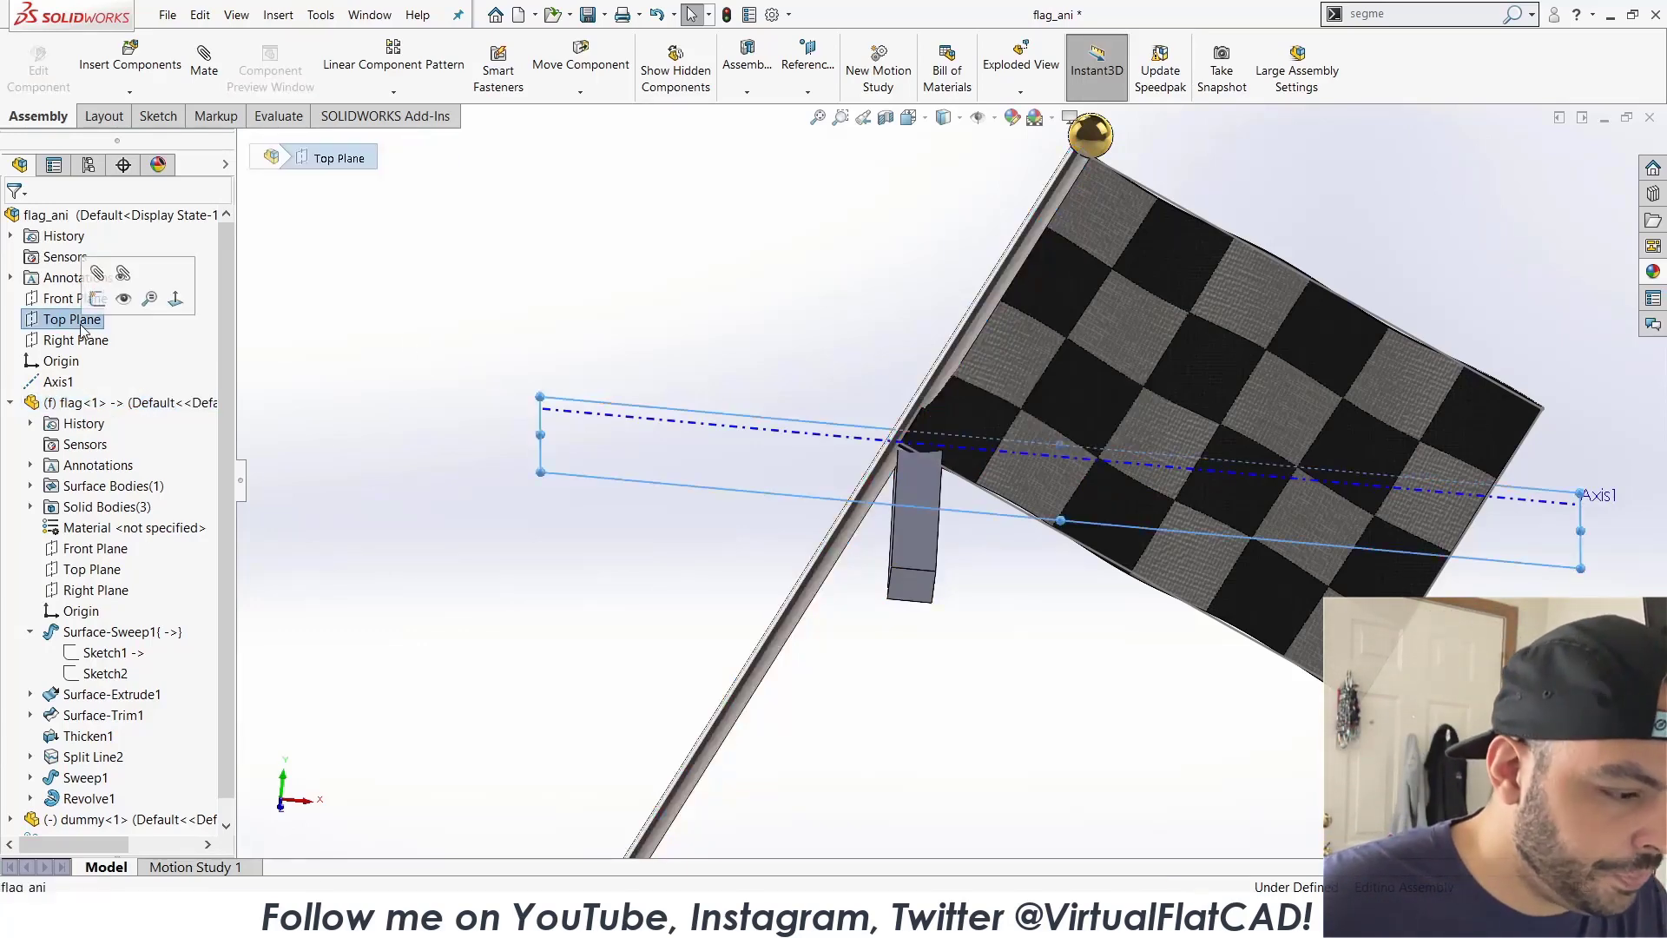
{"action": "left_click", "coordinate": [98, 299]}
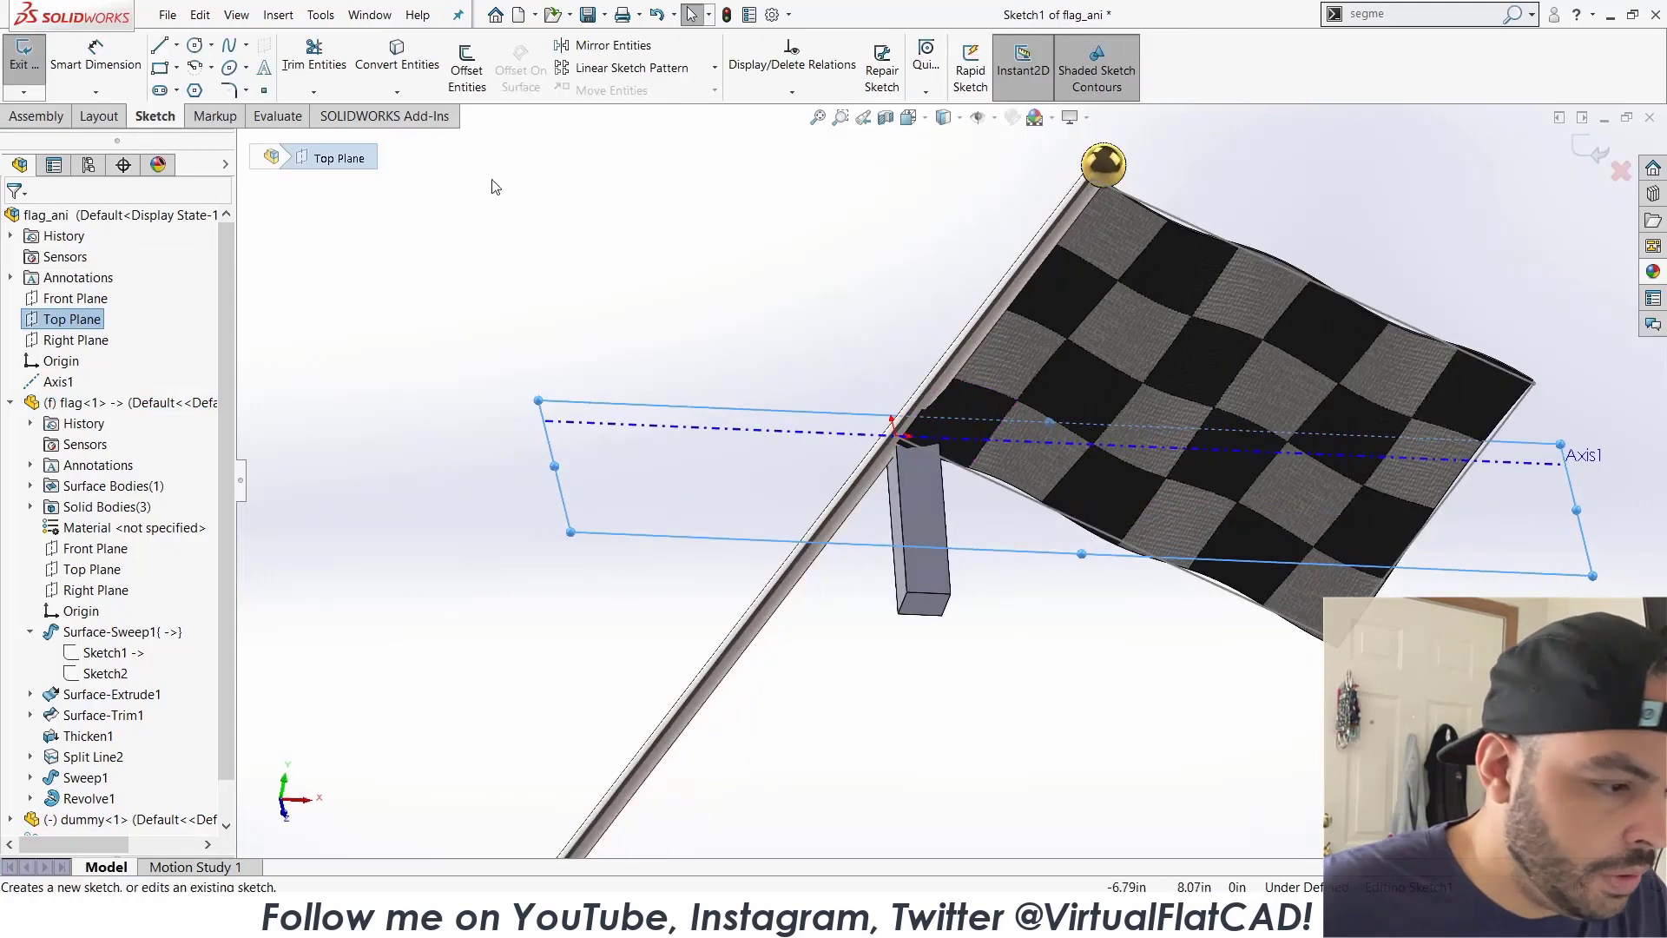
{"action": "left_click", "coordinate": [264, 90]}
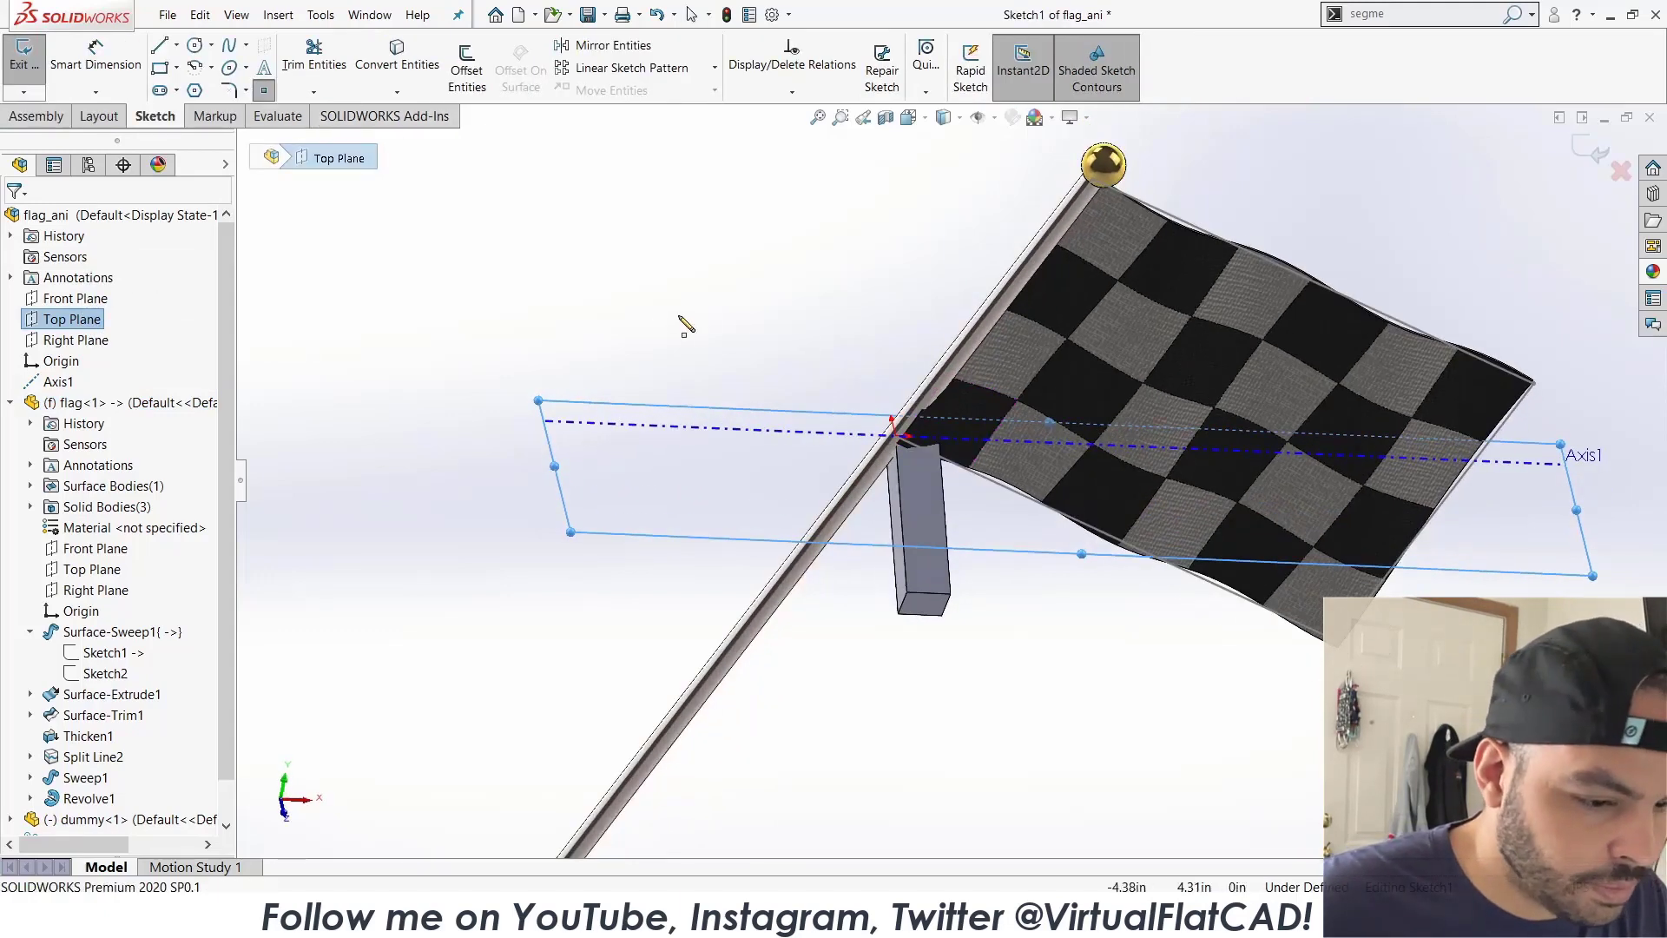
{"action": "left_click", "coordinate": [878, 368]}
{"action": "key", "text": "Escape"}
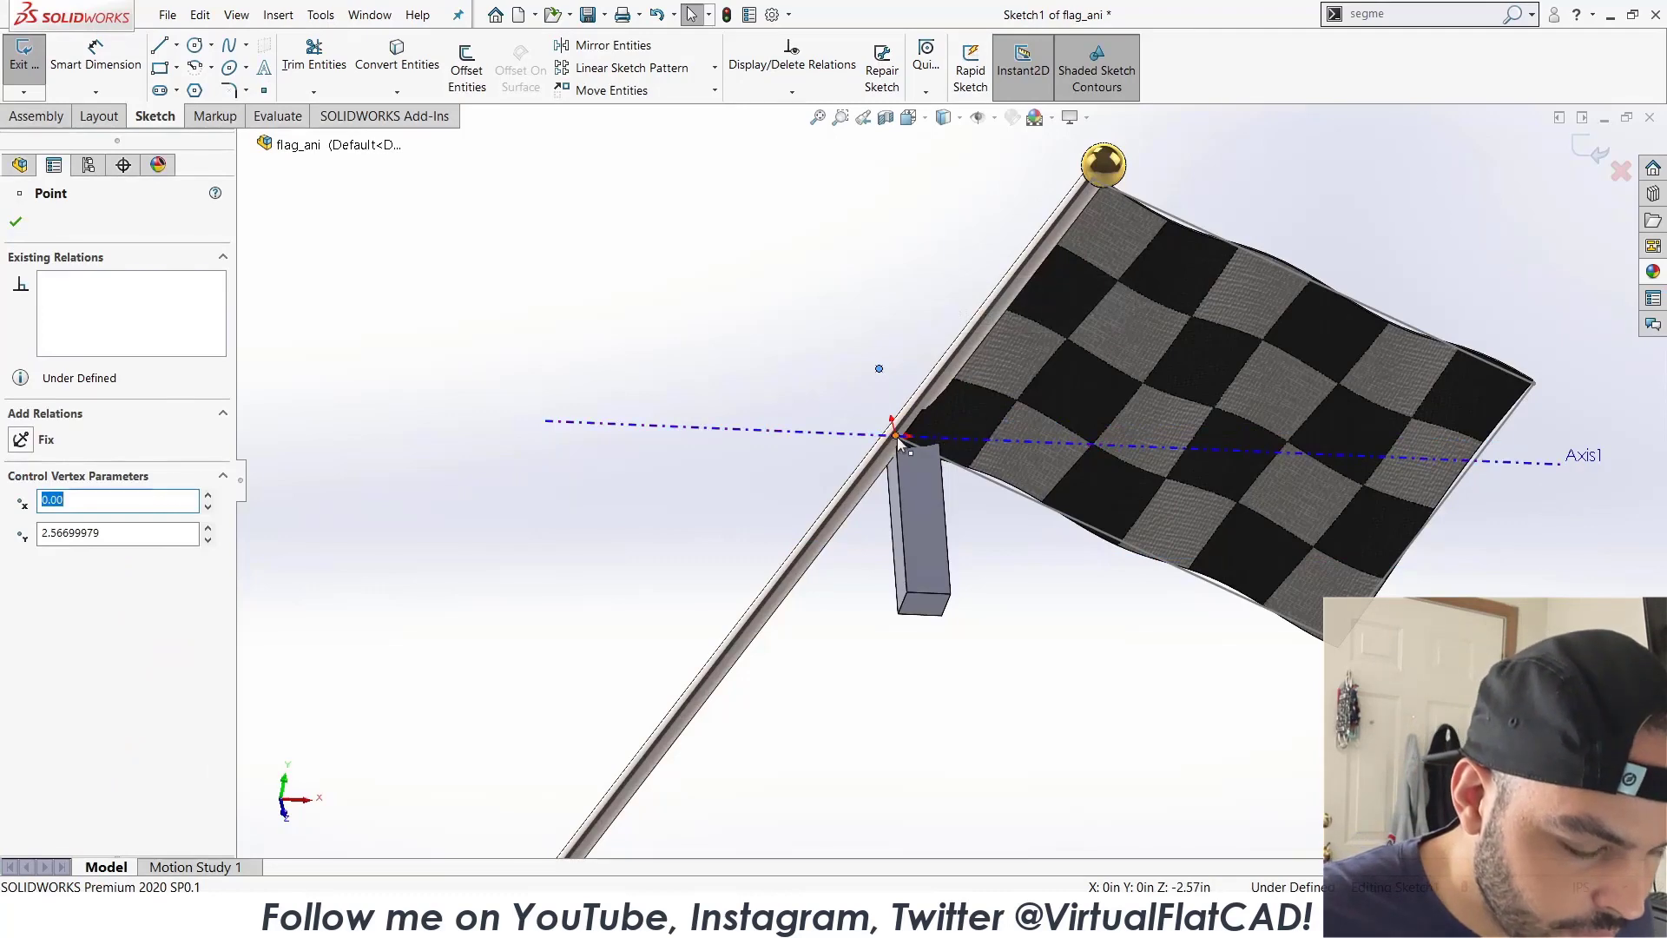
{"action": "left_click", "coordinate": [894, 434], "text": "ctrl"}
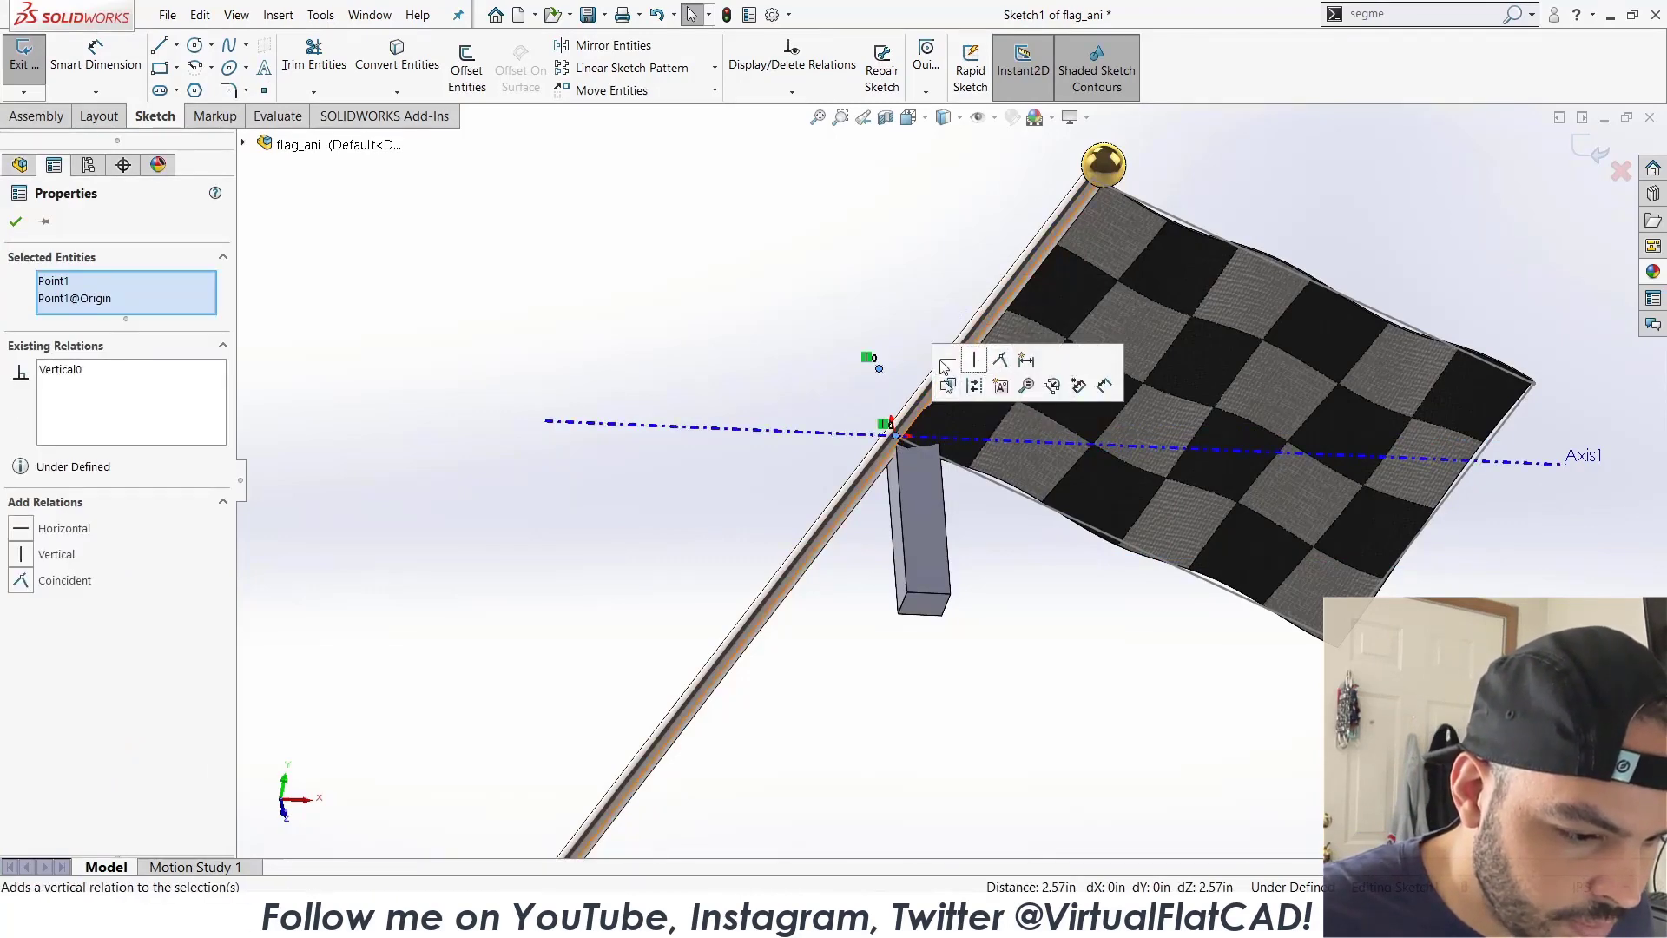
{"action": "left_click", "coordinate": [974, 359]}
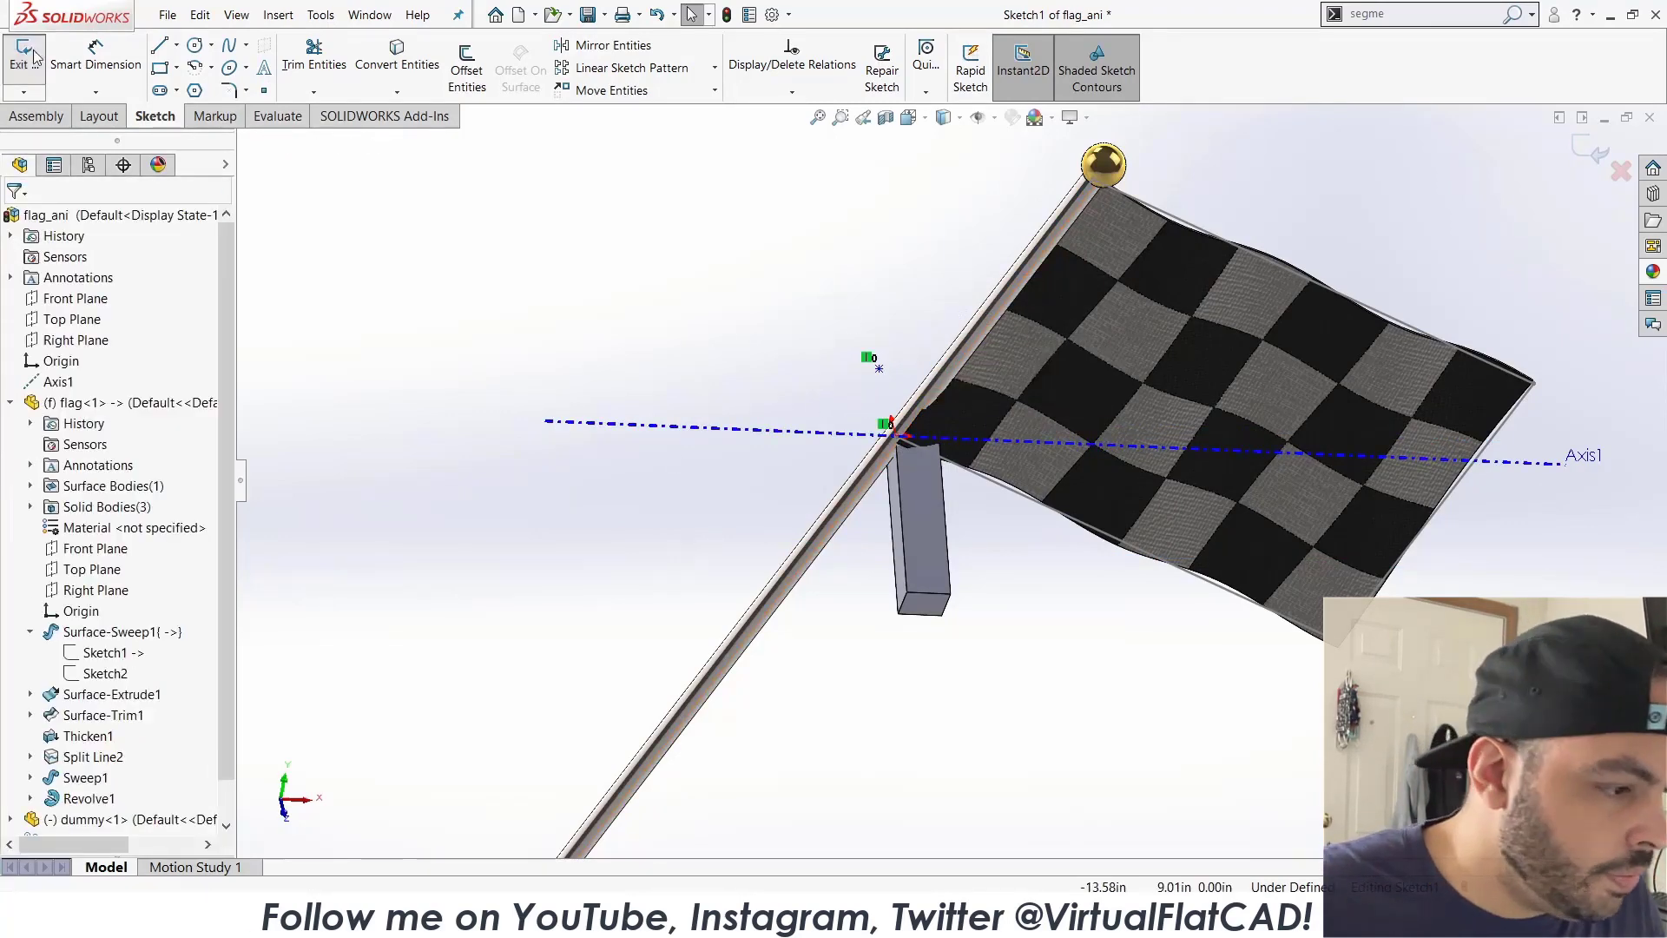
Dimension the sketch point 1 in from Axis1 and exit the sketch with a rebuild.
{"action": "left_click", "coordinate": [95, 64]}
{"action": "left_click", "coordinate": [879, 369]}
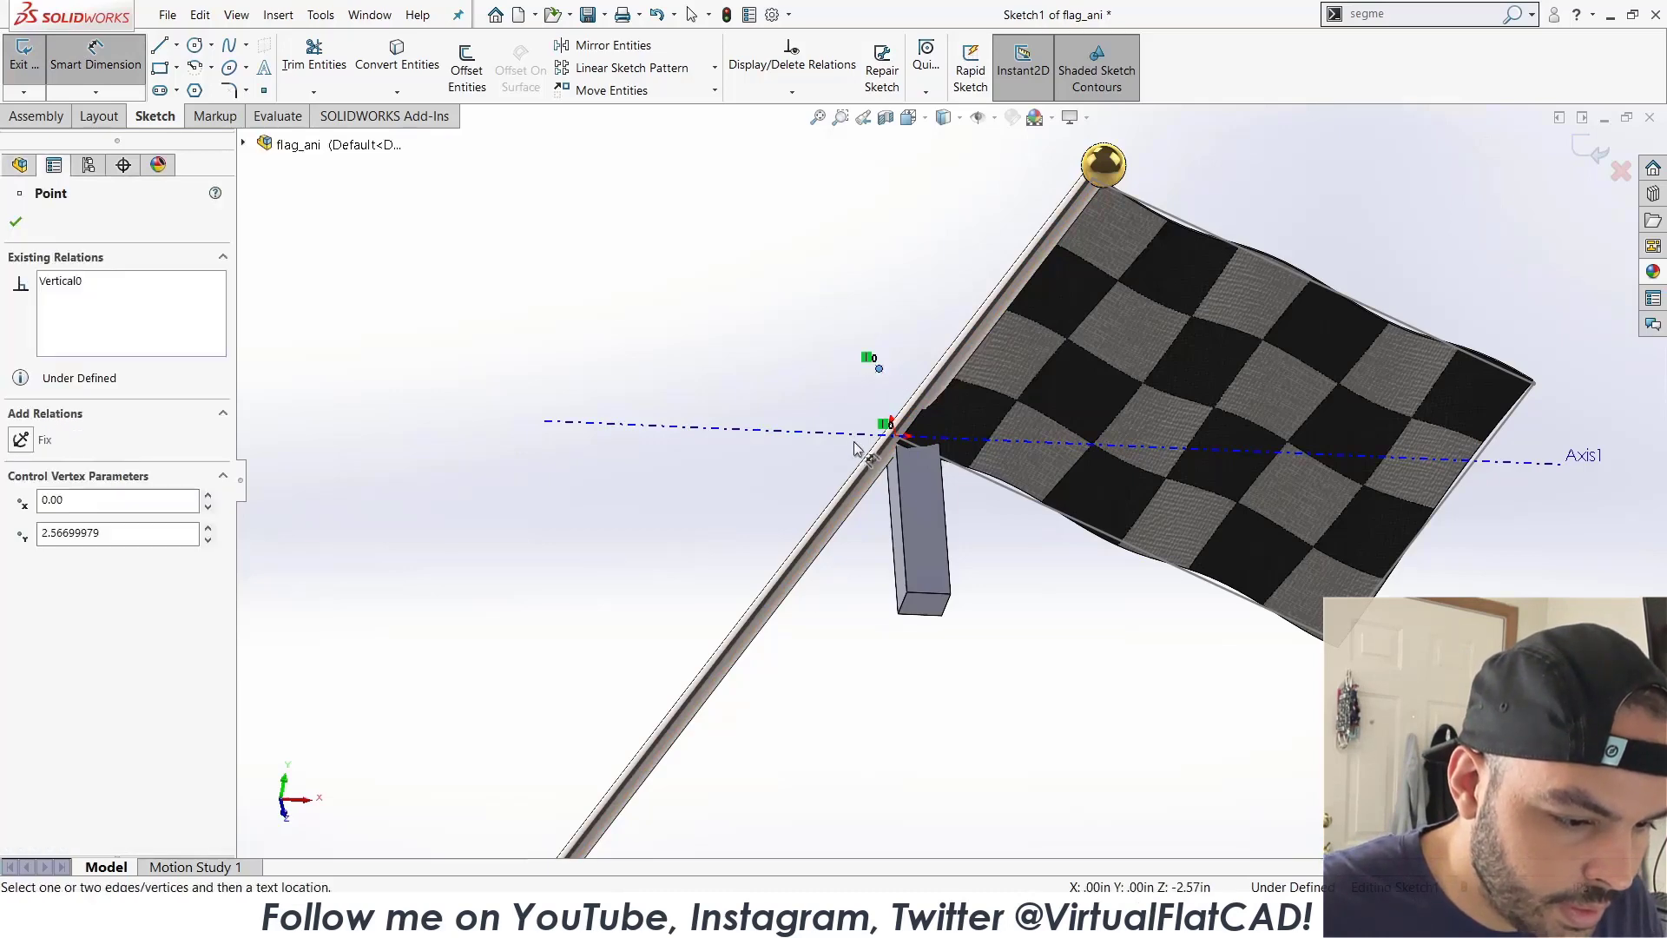
{"action": "left_click", "coordinate": [860, 431]}
{"action": "left_click", "coordinate": [701, 349]}
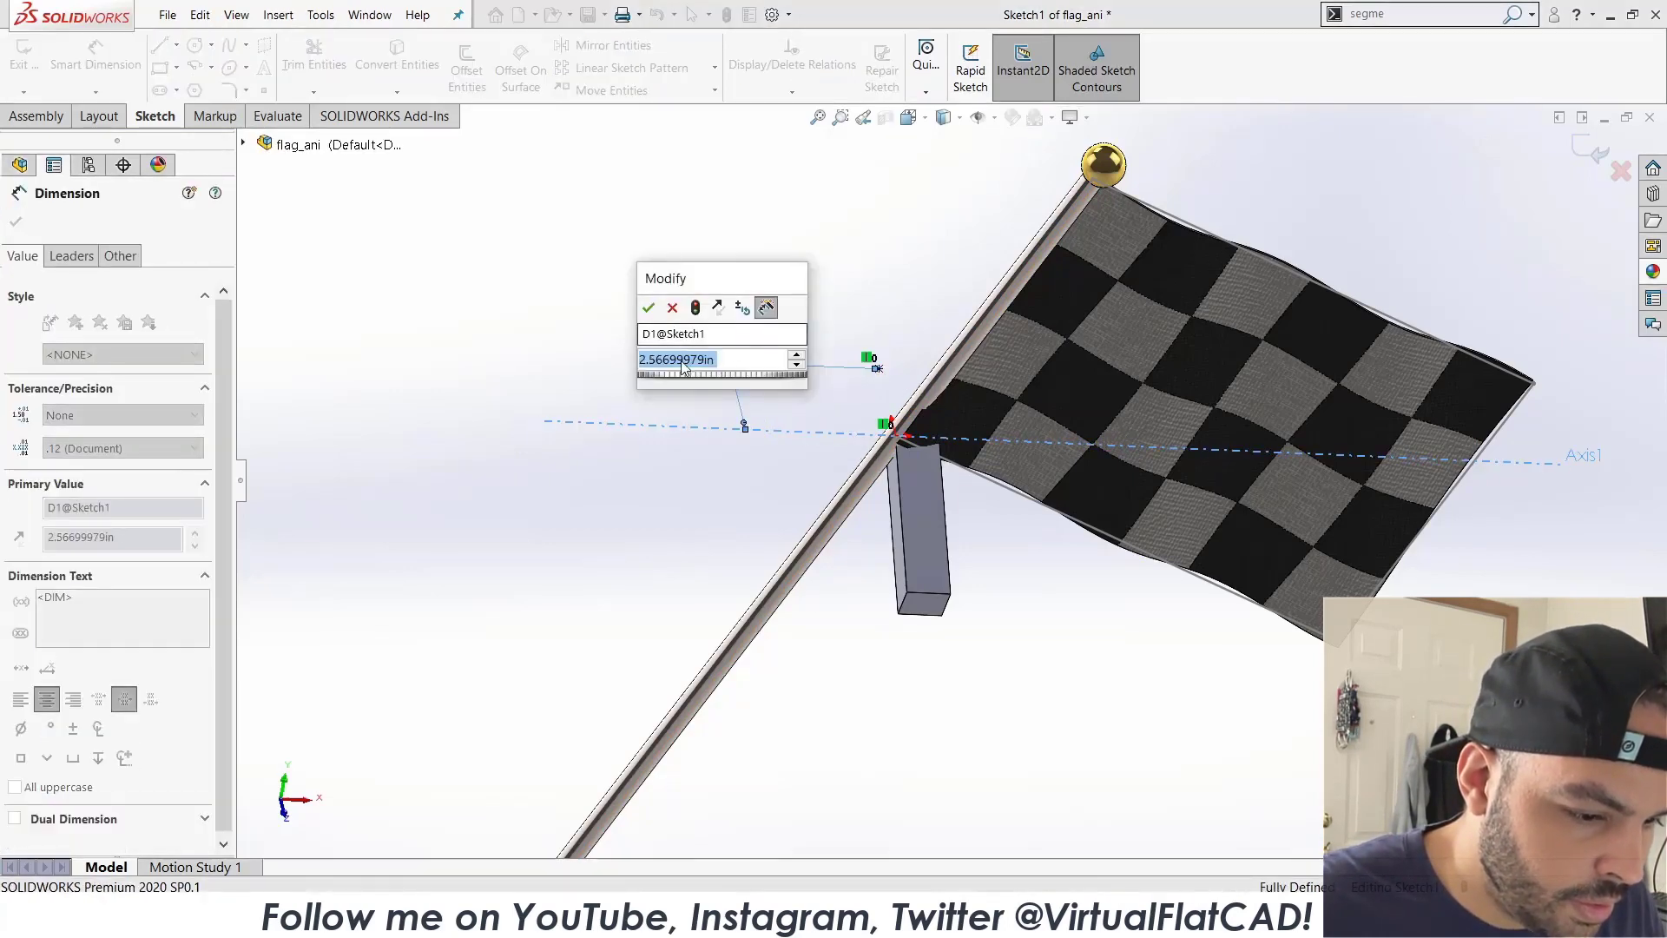
{"action": "type", "text": "1"}
{"action": "key", "text": "Return"}
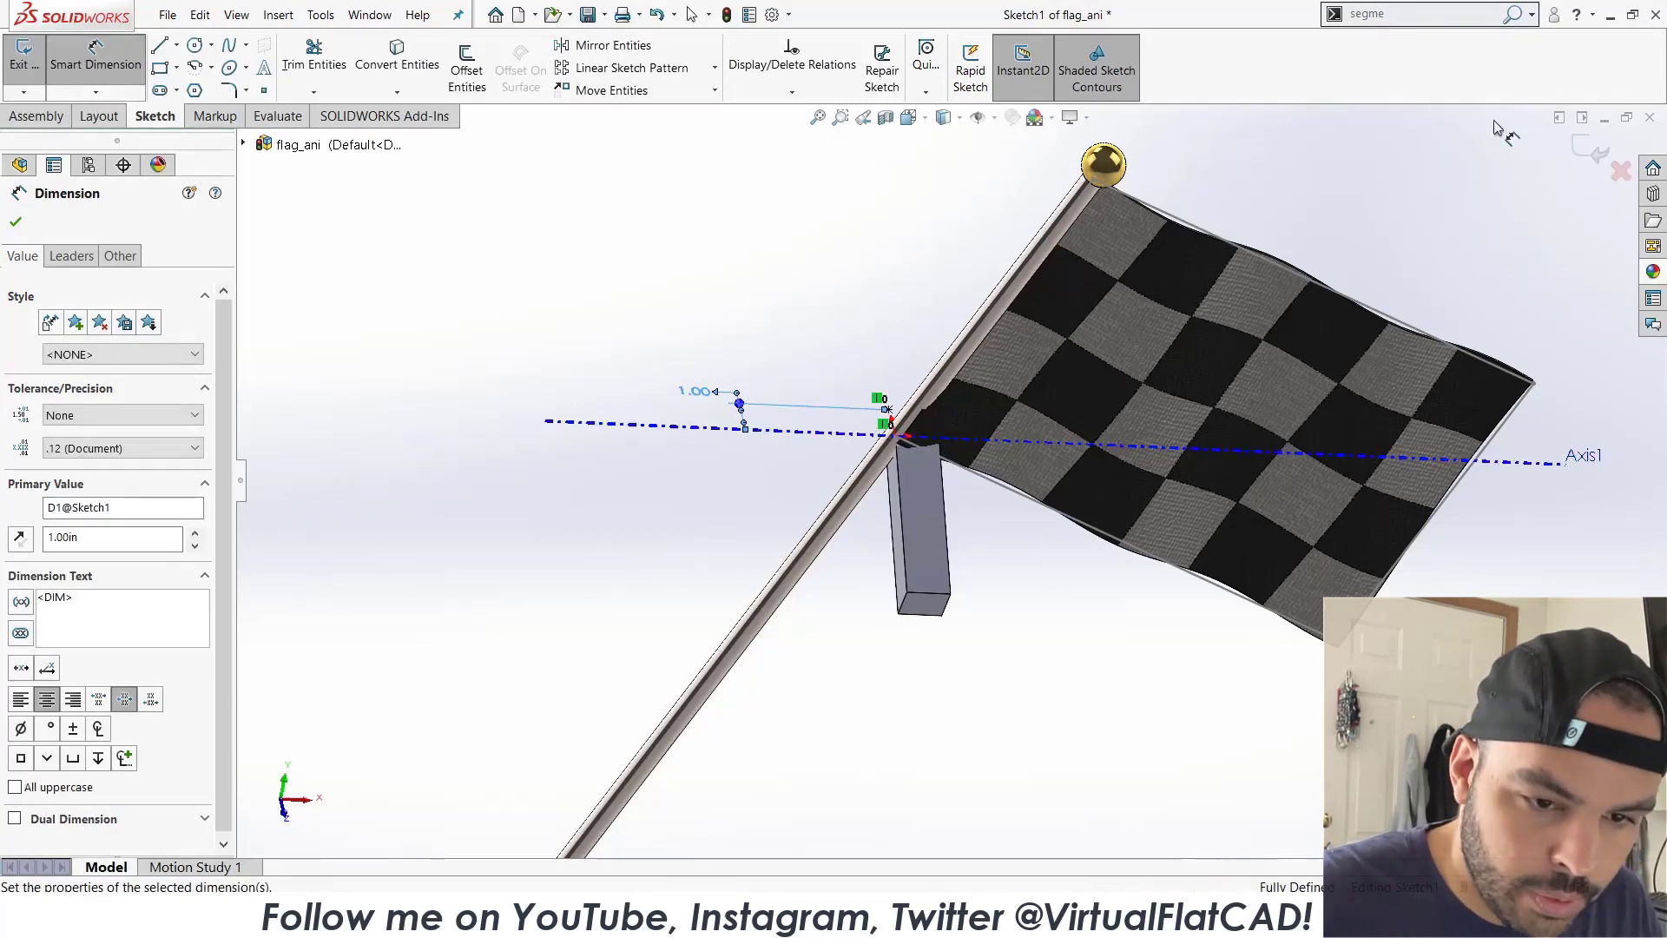
{"action": "key", "text": "Escape"}
{"action": "key", "text": "ctrl+b"}
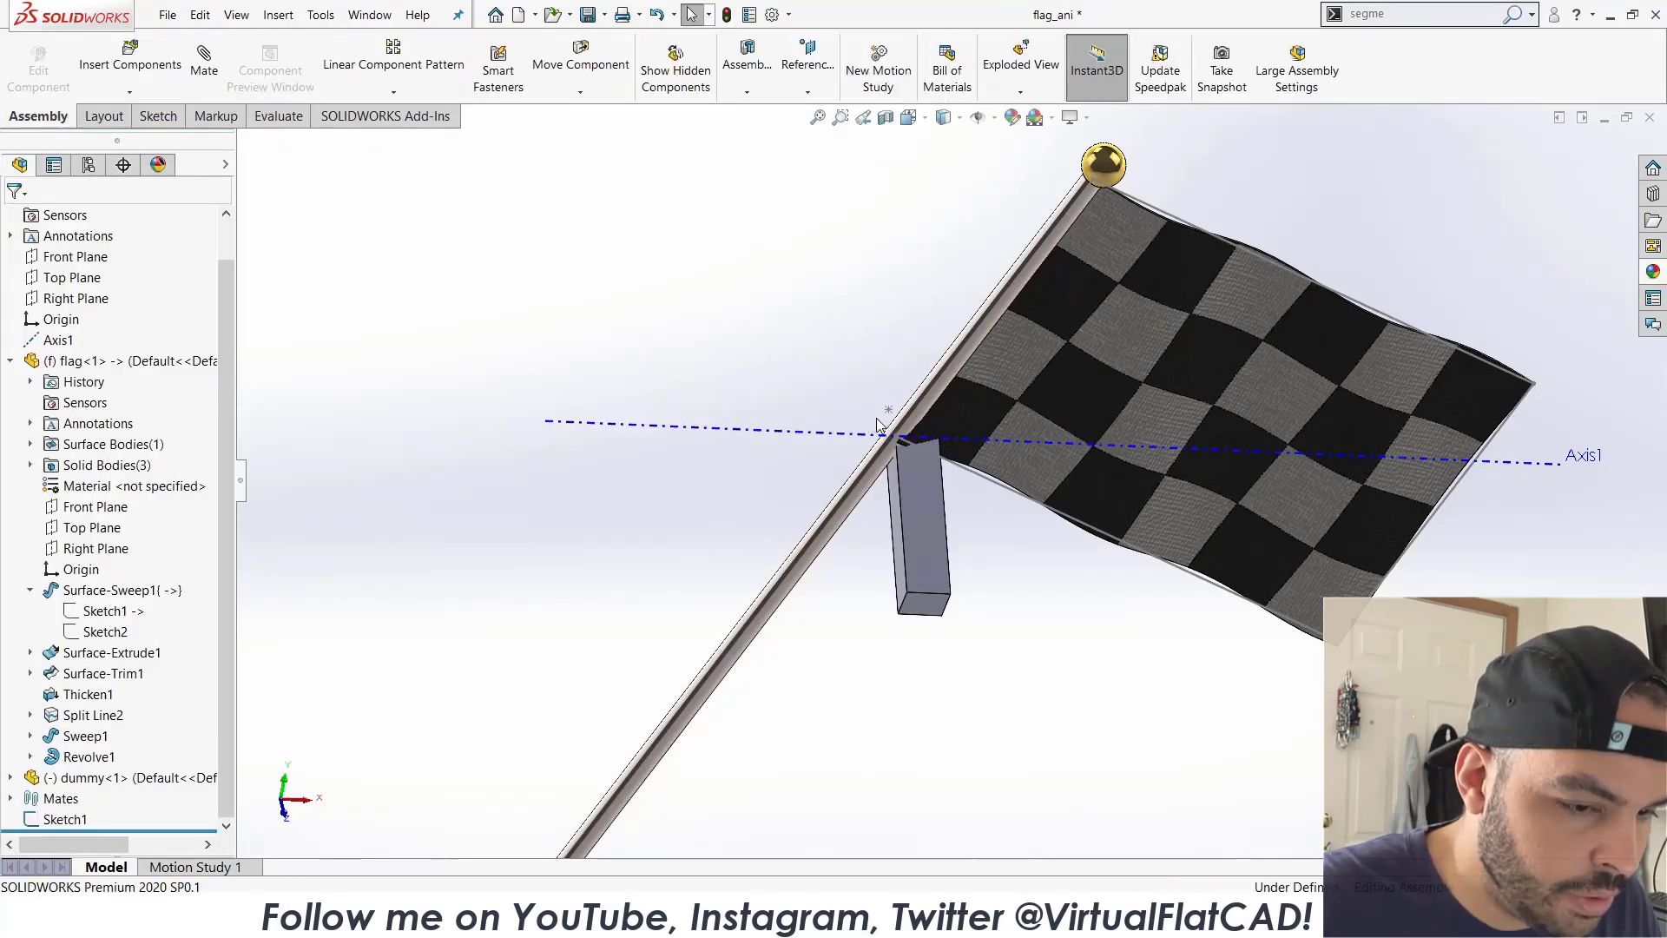
Create a reference axis through the sketch point, perpendicular to the assembly's Top Plane.
{"action": "left_click", "coordinate": [808, 87]}
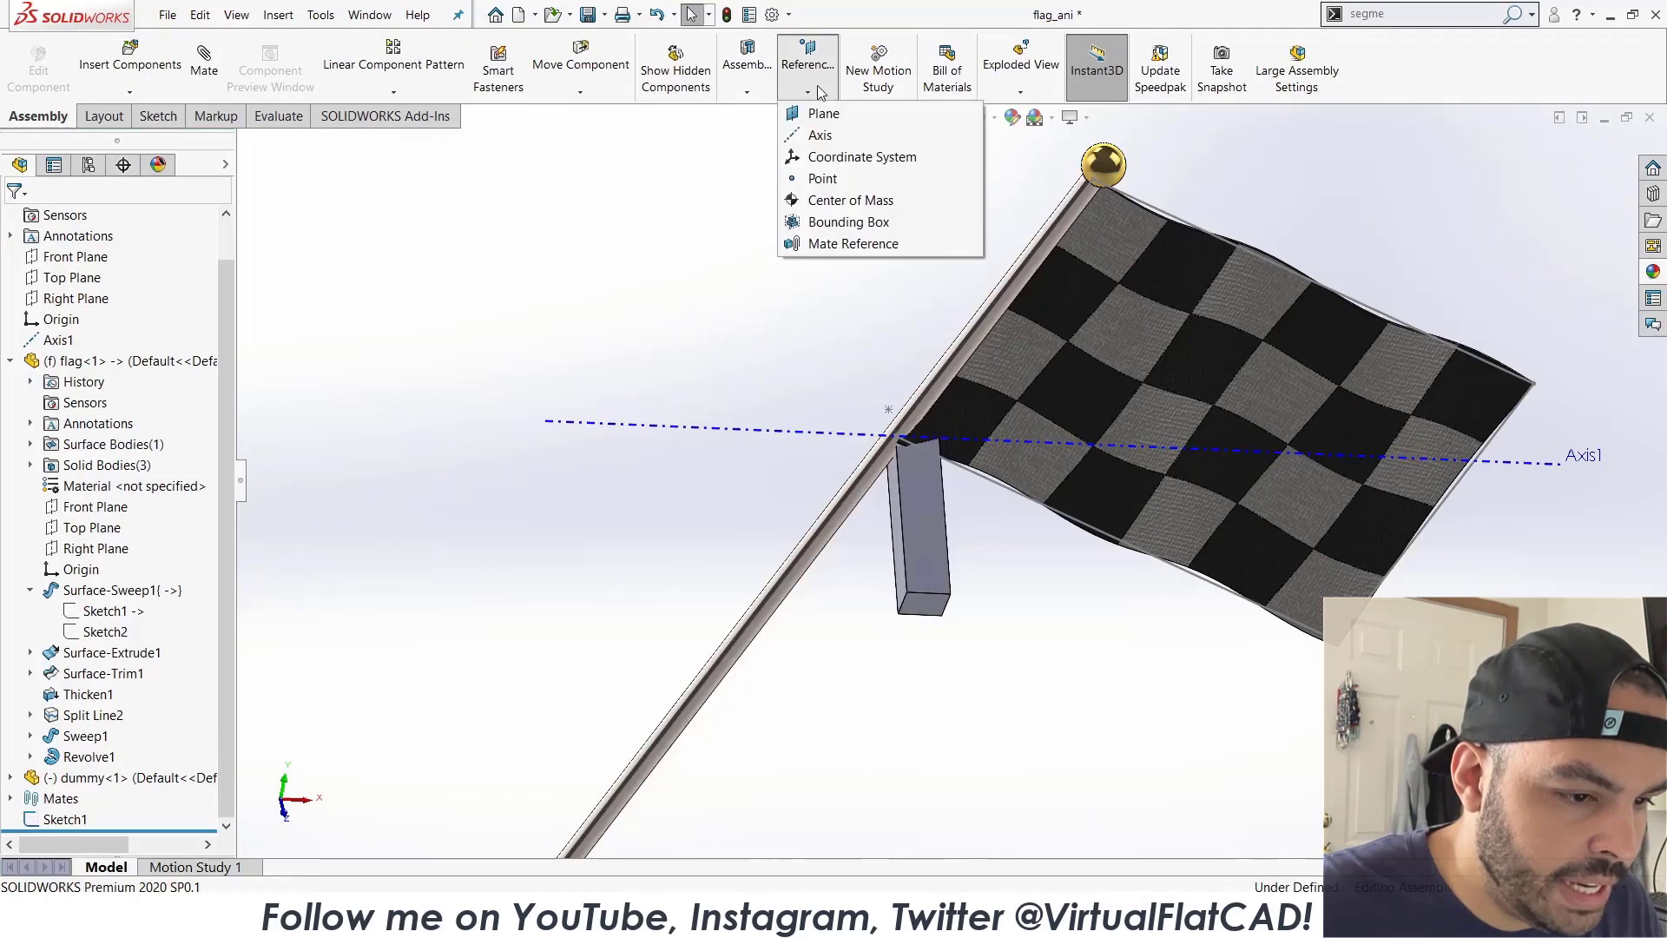
{"action": "left_click", "coordinate": [817, 135]}
{"action": "left_click", "coordinate": [888, 409]}
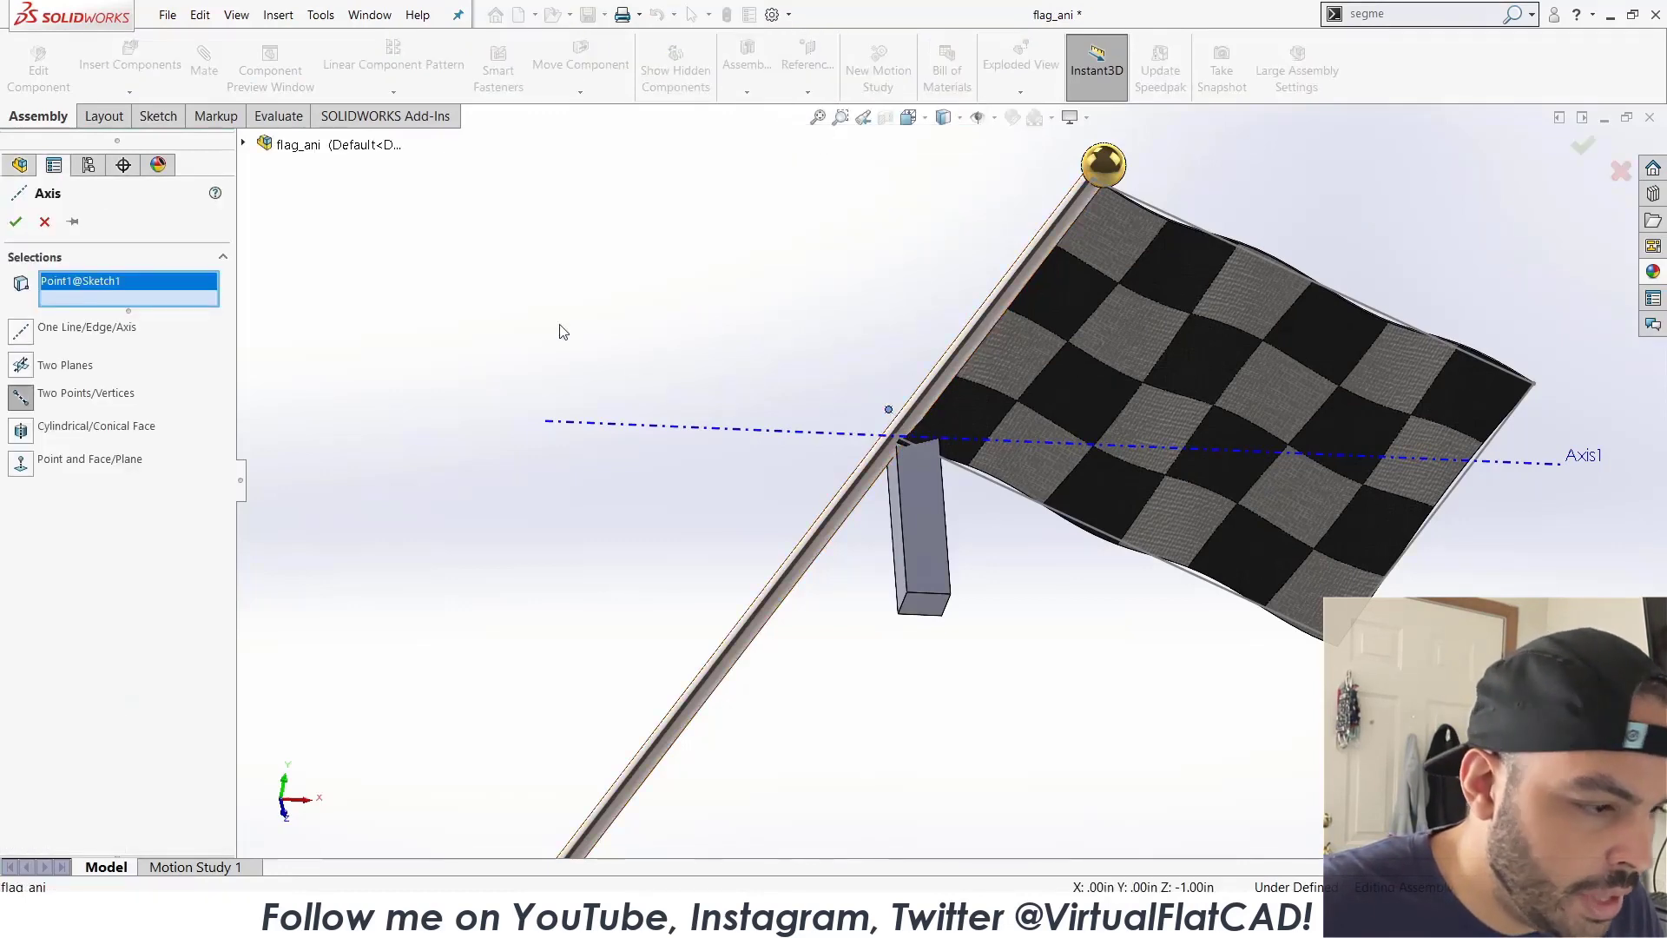
{"action": "left_click", "coordinate": [244, 143]}
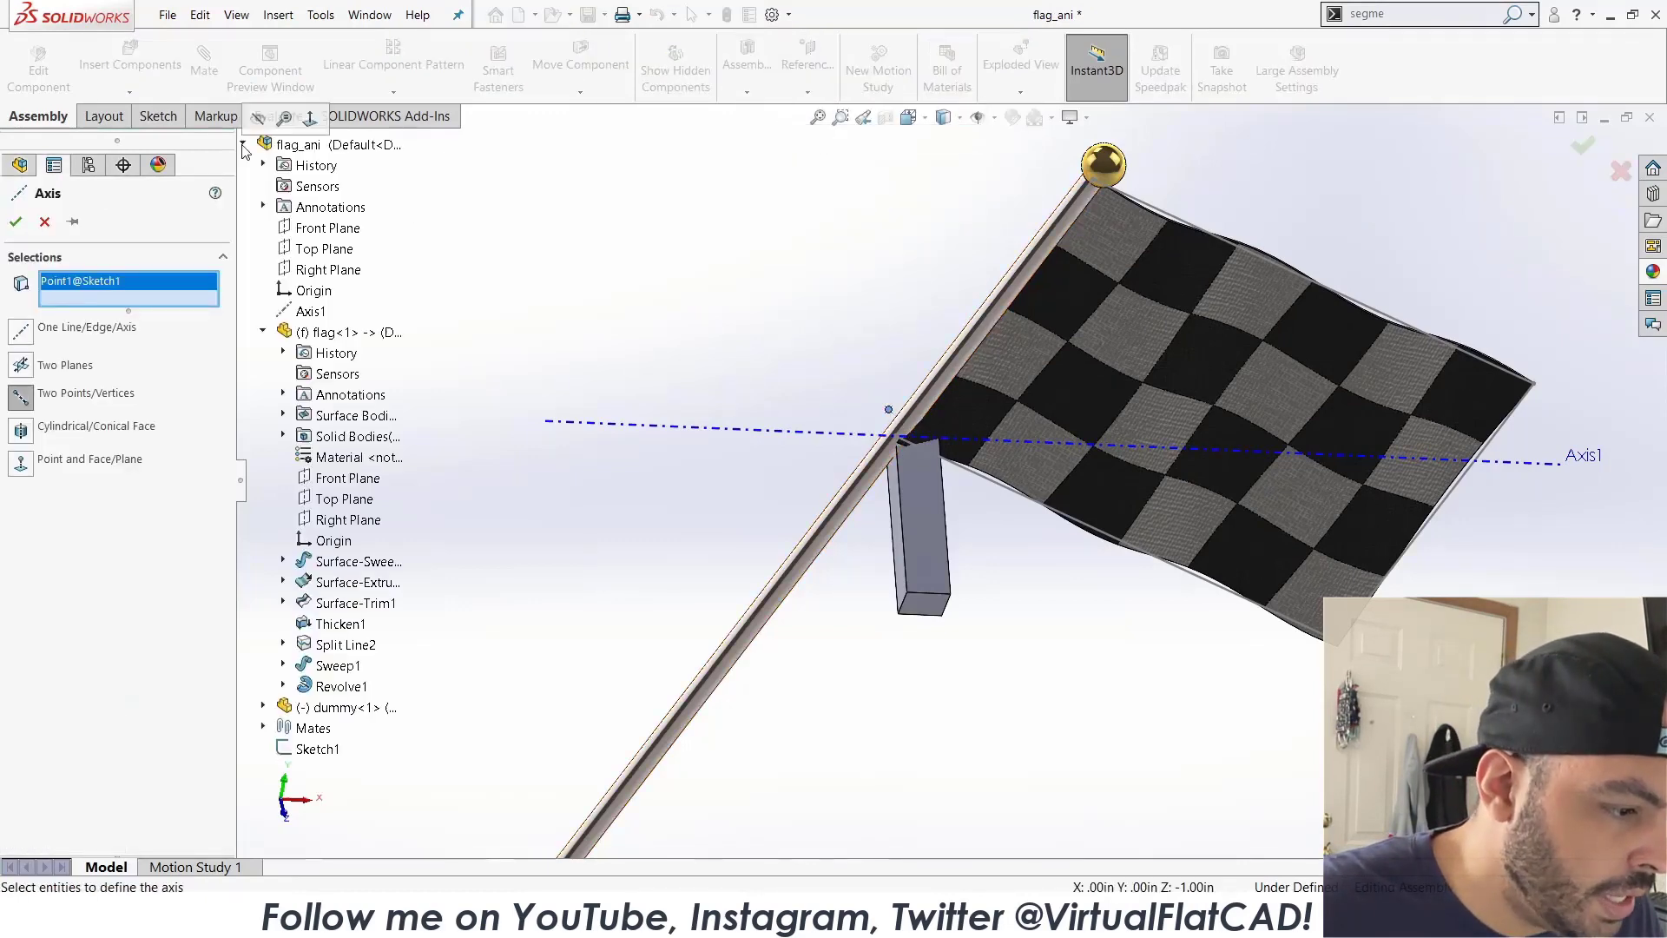
{"action": "left_click", "coordinate": [298, 254]}
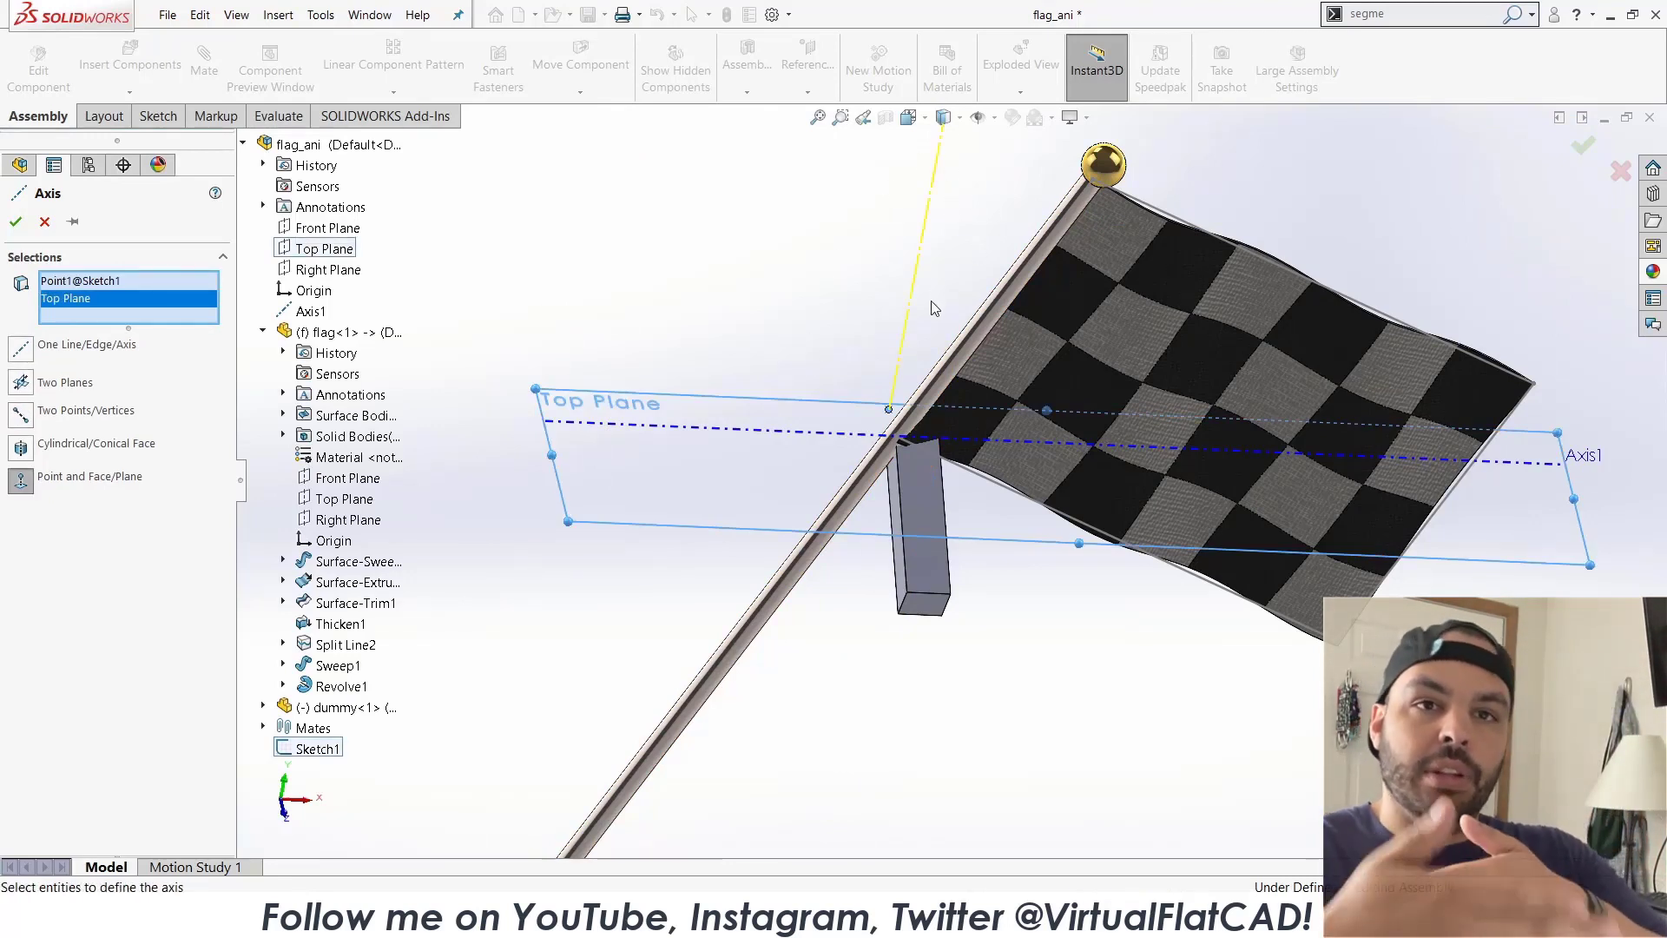
{"action": "left_click", "coordinate": [16, 222]}
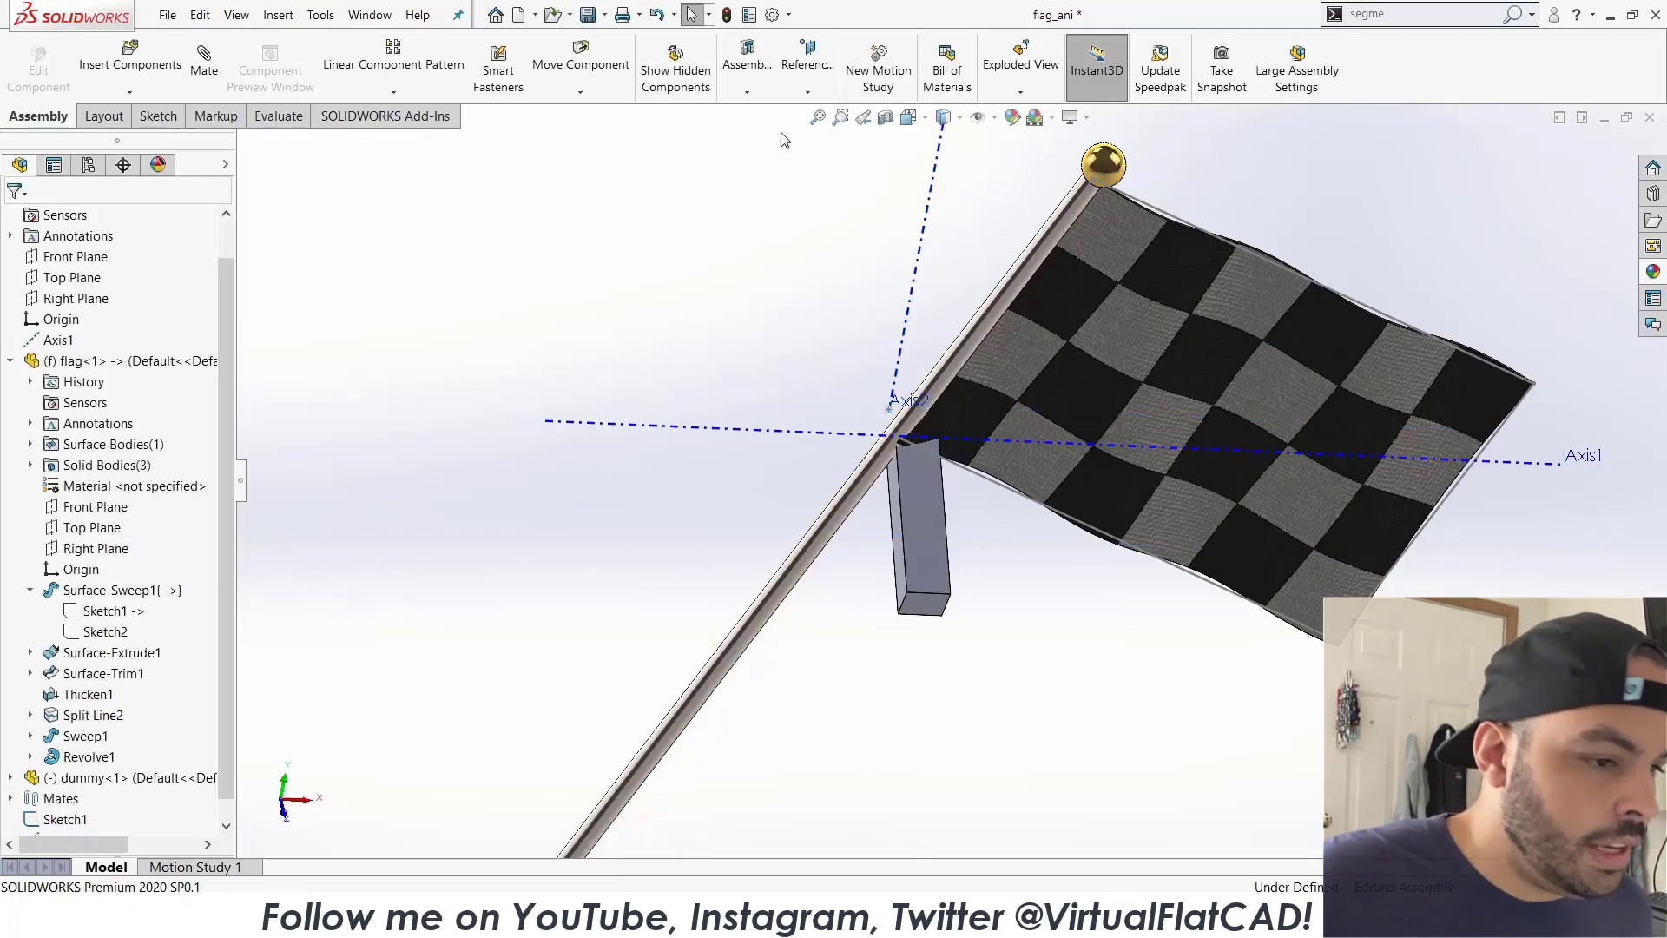
Create a circular component pattern of the flag about the new vertical axis, with 2 instances equally spaced over 360 degrees.
{"action": "left_click", "coordinate": [439, 92]}
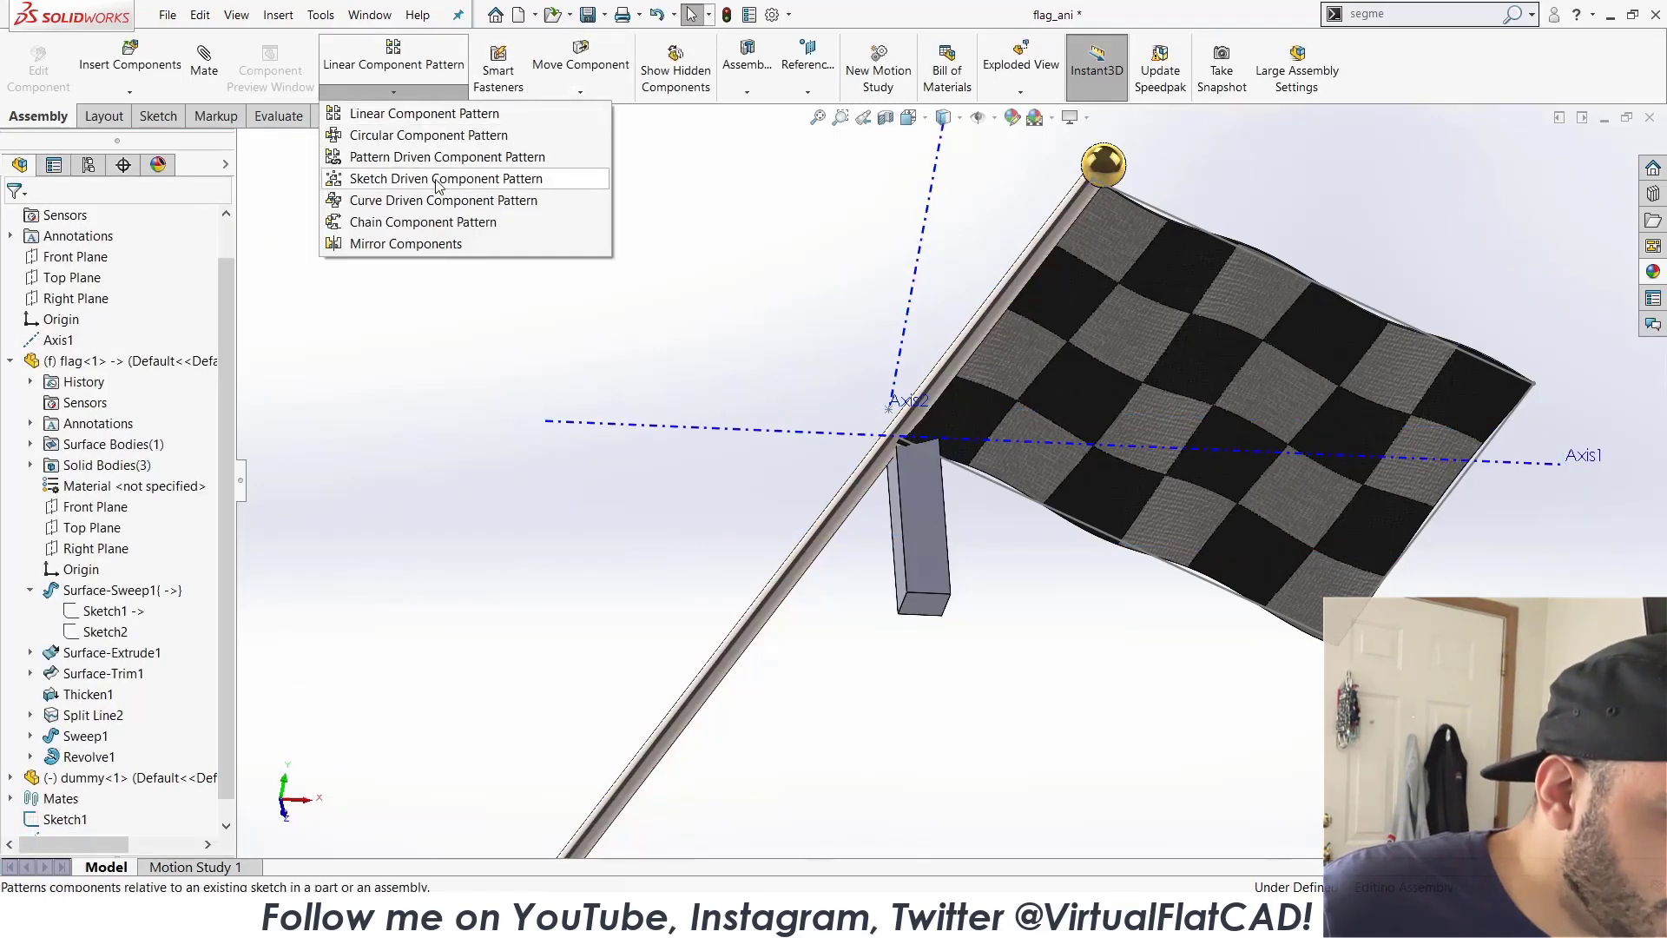
{"action": "left_click", "coordinate": [429, 134]}
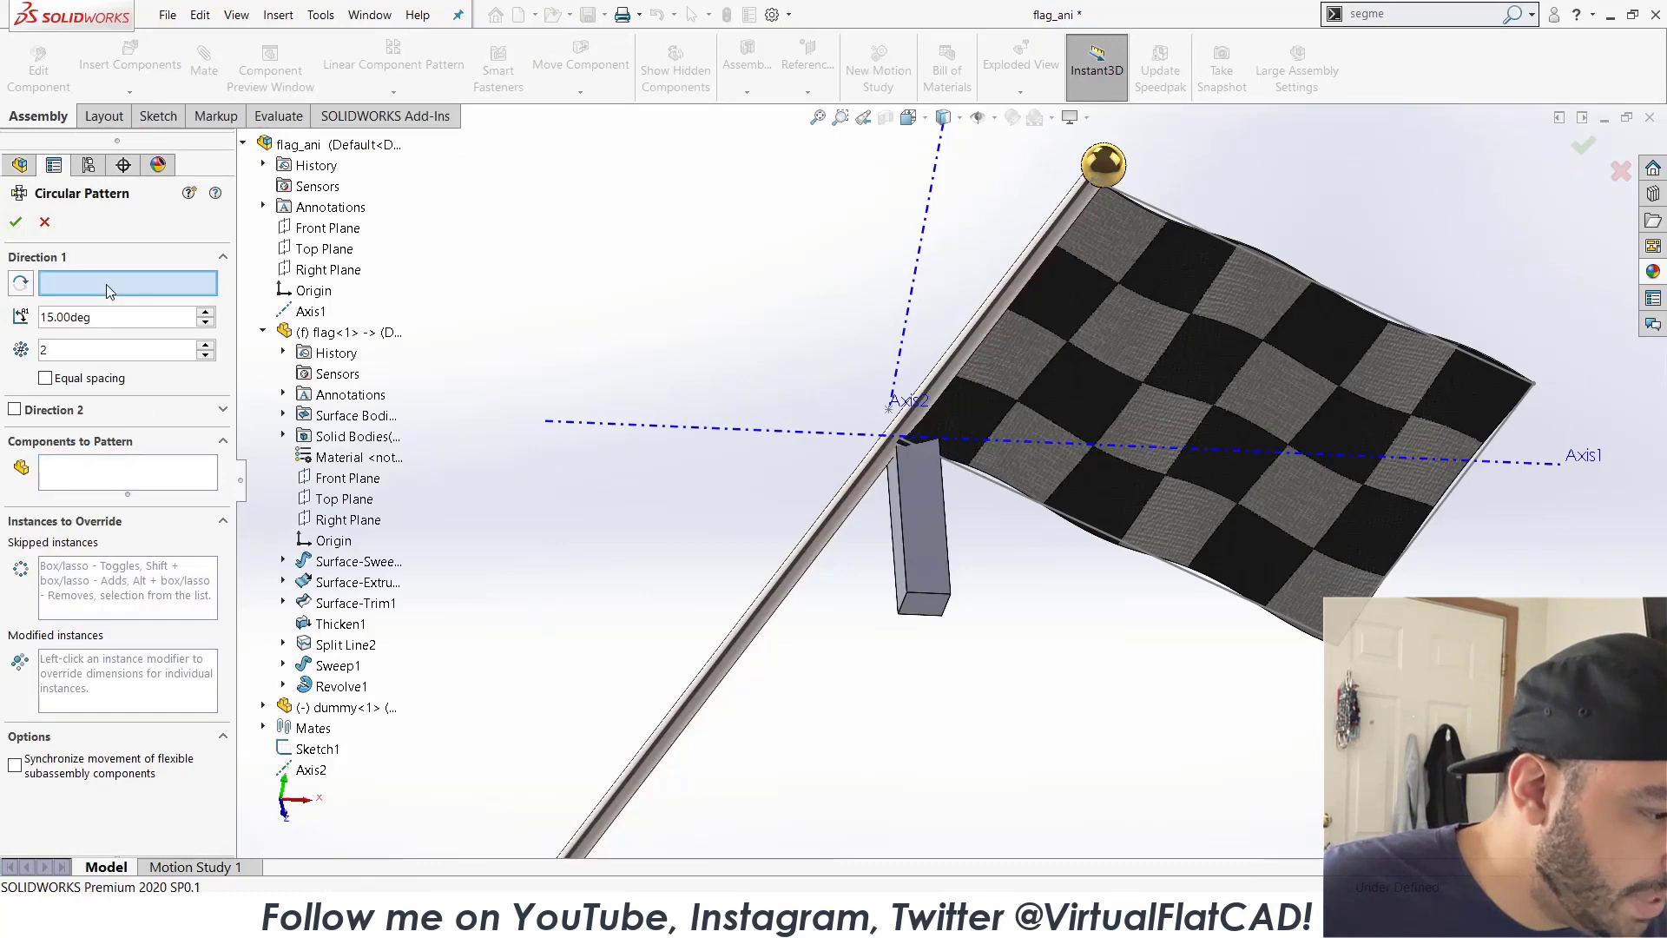
{"action": "left_click", "coordinate": [923, 214]}
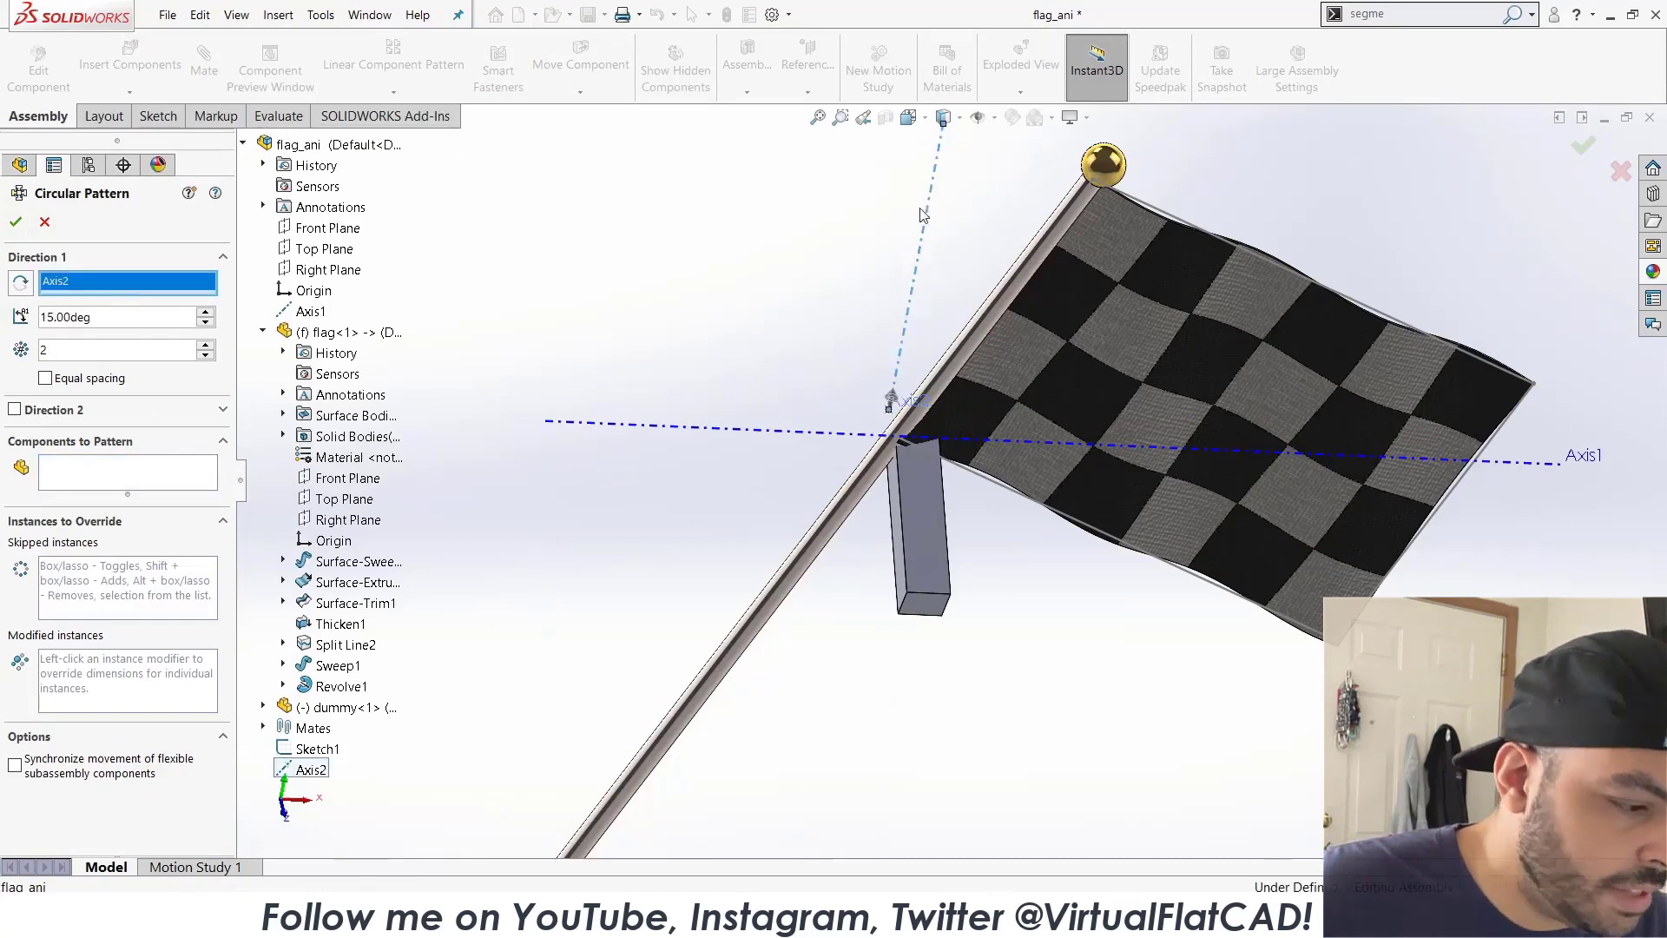
{"action": "left_click", "coordinate": [140, 491]}
{"action": "left_click", "coordinate": [819, 523]}
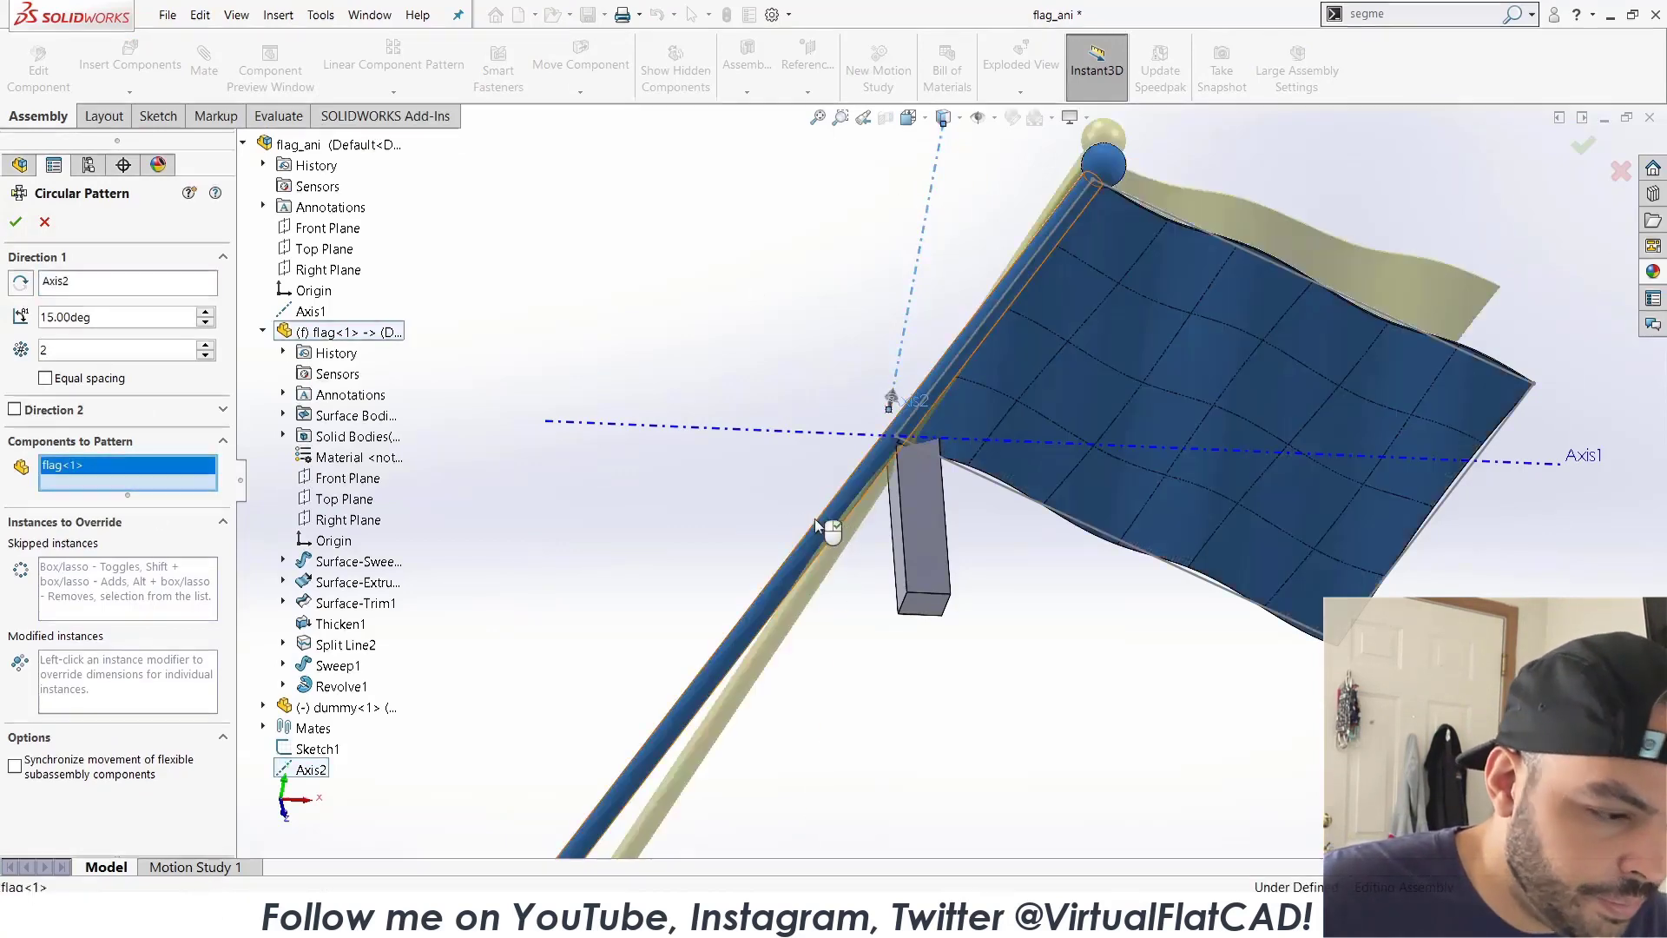
{"action": "left_click", "coordinate": [85, 384]}
{"action": "middle_click_drag", "start_coordinate": [795, 339], "coordinate": [855, 434]}
{"action": "middle_click_drag", "start_coordinate": [868, 374], "coordinate": [775, 261]}
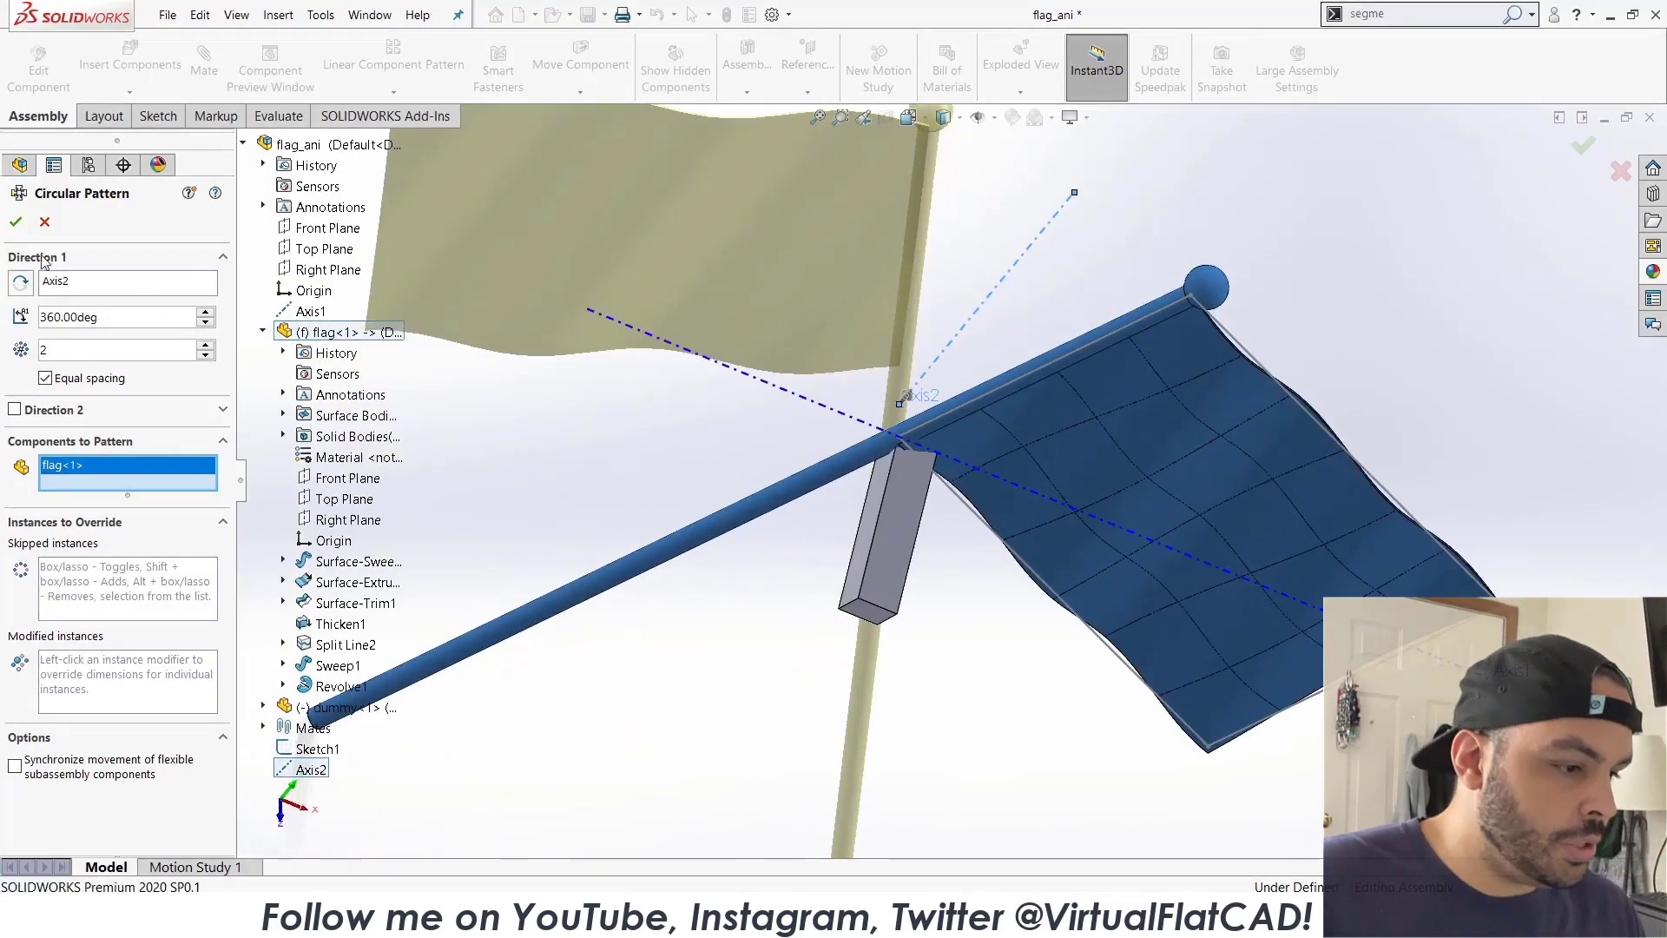
{"action": "left_click", "coordinate": [15, 221]}
In the flag part, apply the black fabric appearance to the back face's lower corner square beside the pole, and save the part.
{"action": "middle_click_drag", "start_coordinate": [840, 657], "coordinate": [1042, 556]}
{"action": "left_click", "coordinate": [754, 432]}
{"action": "left_click", "coordinate": [1187, 749]}
{"action": "key", "text": "ctrl+Tab"}
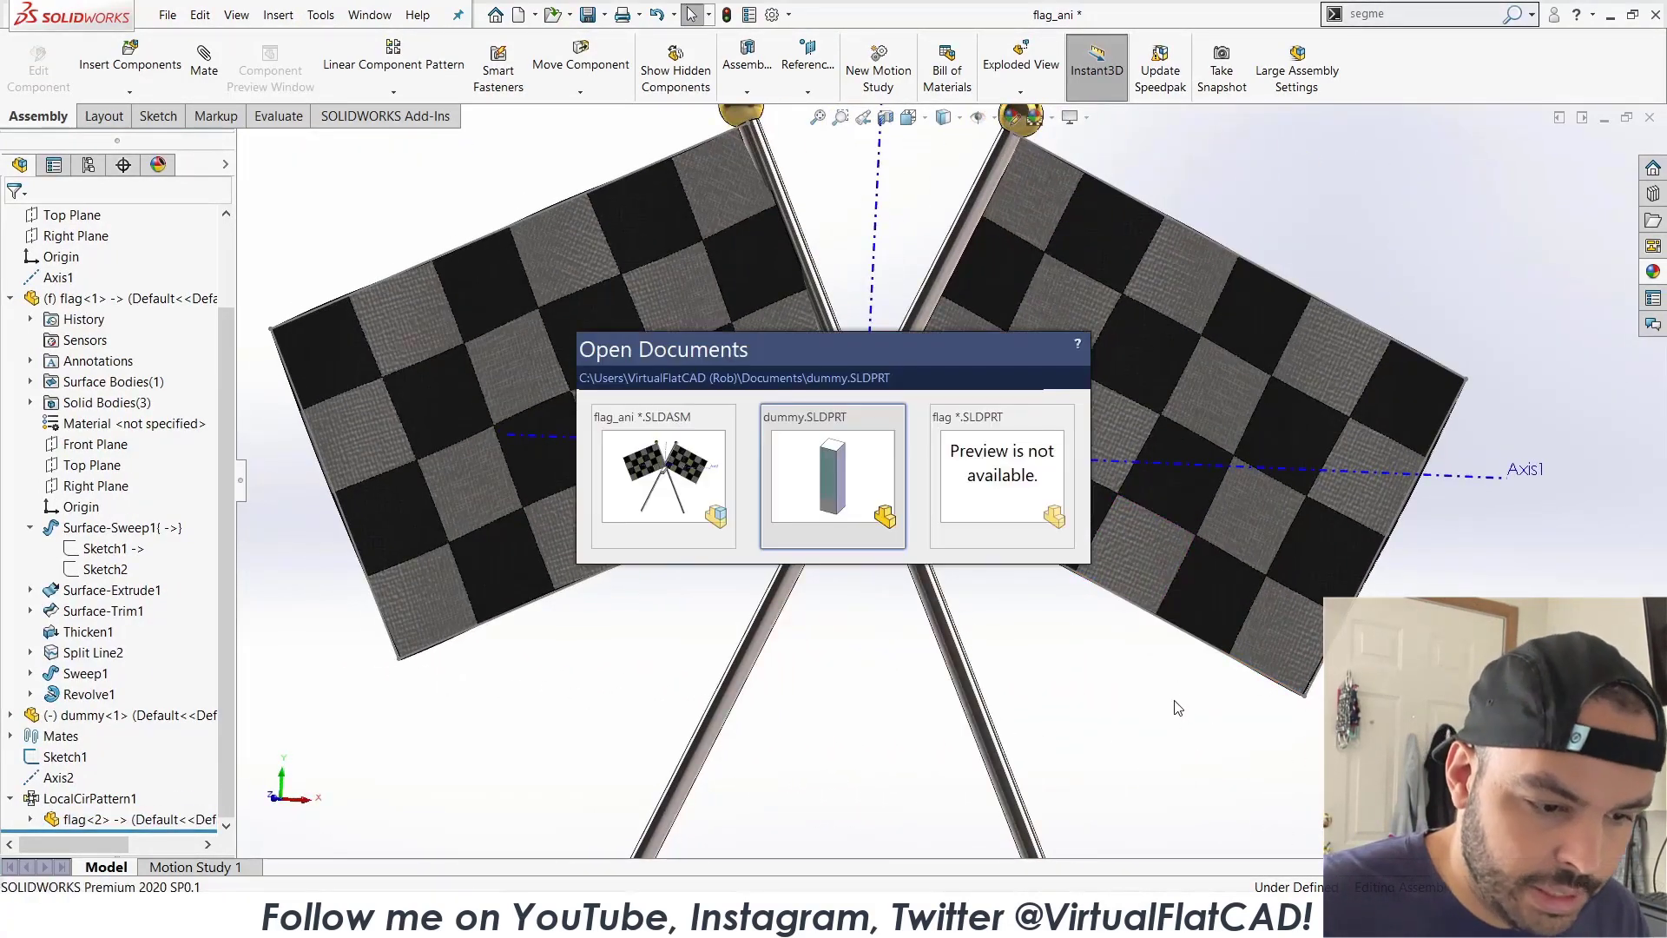
{"action": "key", "text": "ctrl+Tab"}
{"action": "middle_click_drag", "start_coordinate": [1086, 469], "coordinate": [643, 408]}
{"action": "scroll", "coordinate": [970, 602], "scroll_direction": "up", "scroll_amount": 2}
{"action": "scroll", "coordinate": [904, 417], "scroll_direction": "down", "scroll_amount": 5}
{"action": "left_click", "coordinate": [884, 379]}
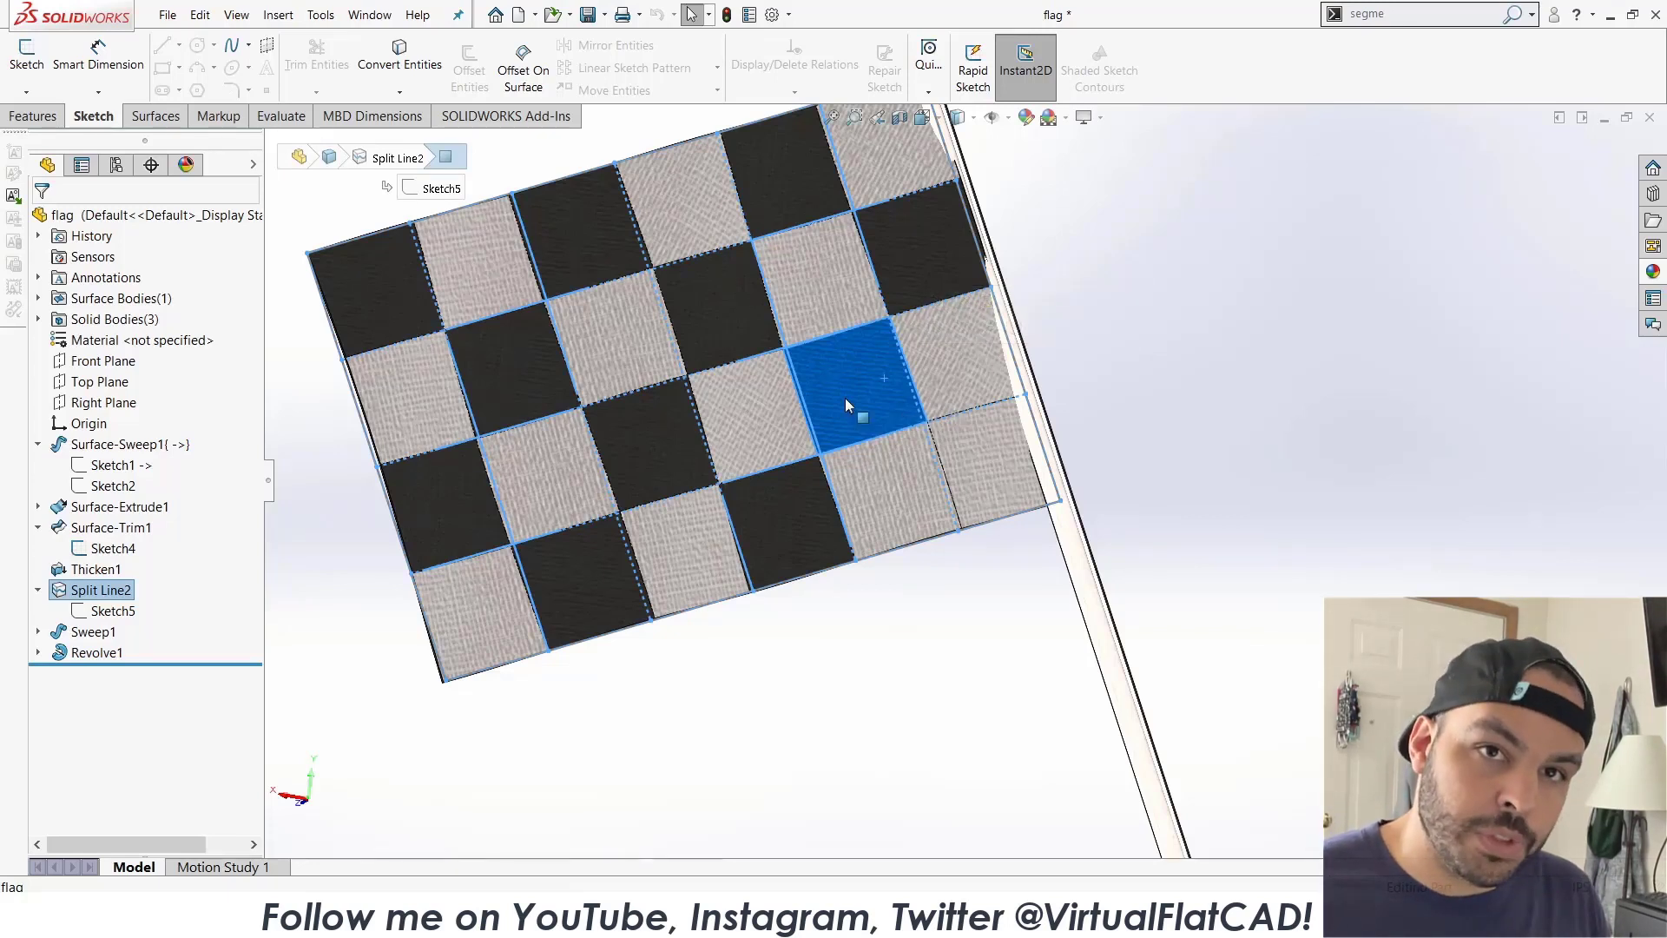
{"action": "key", "text": "Escape"}
{"action": "left_click", "coordinate": [990, 460]}
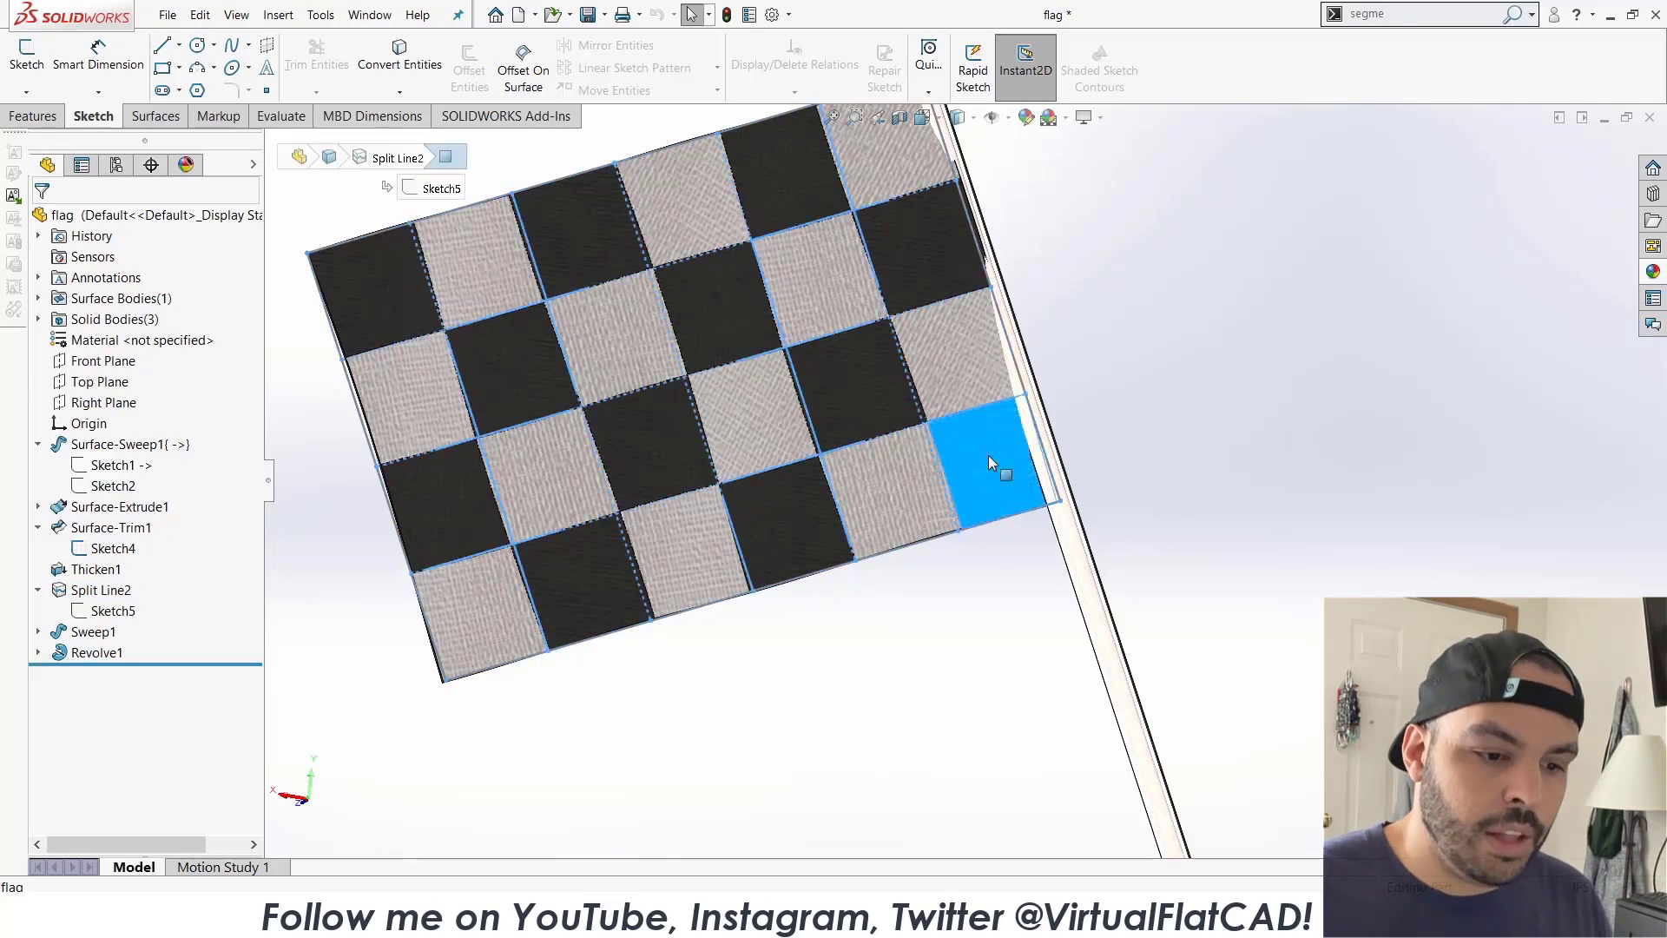
{"action": "left_click", "coordinate": [988, 455]}
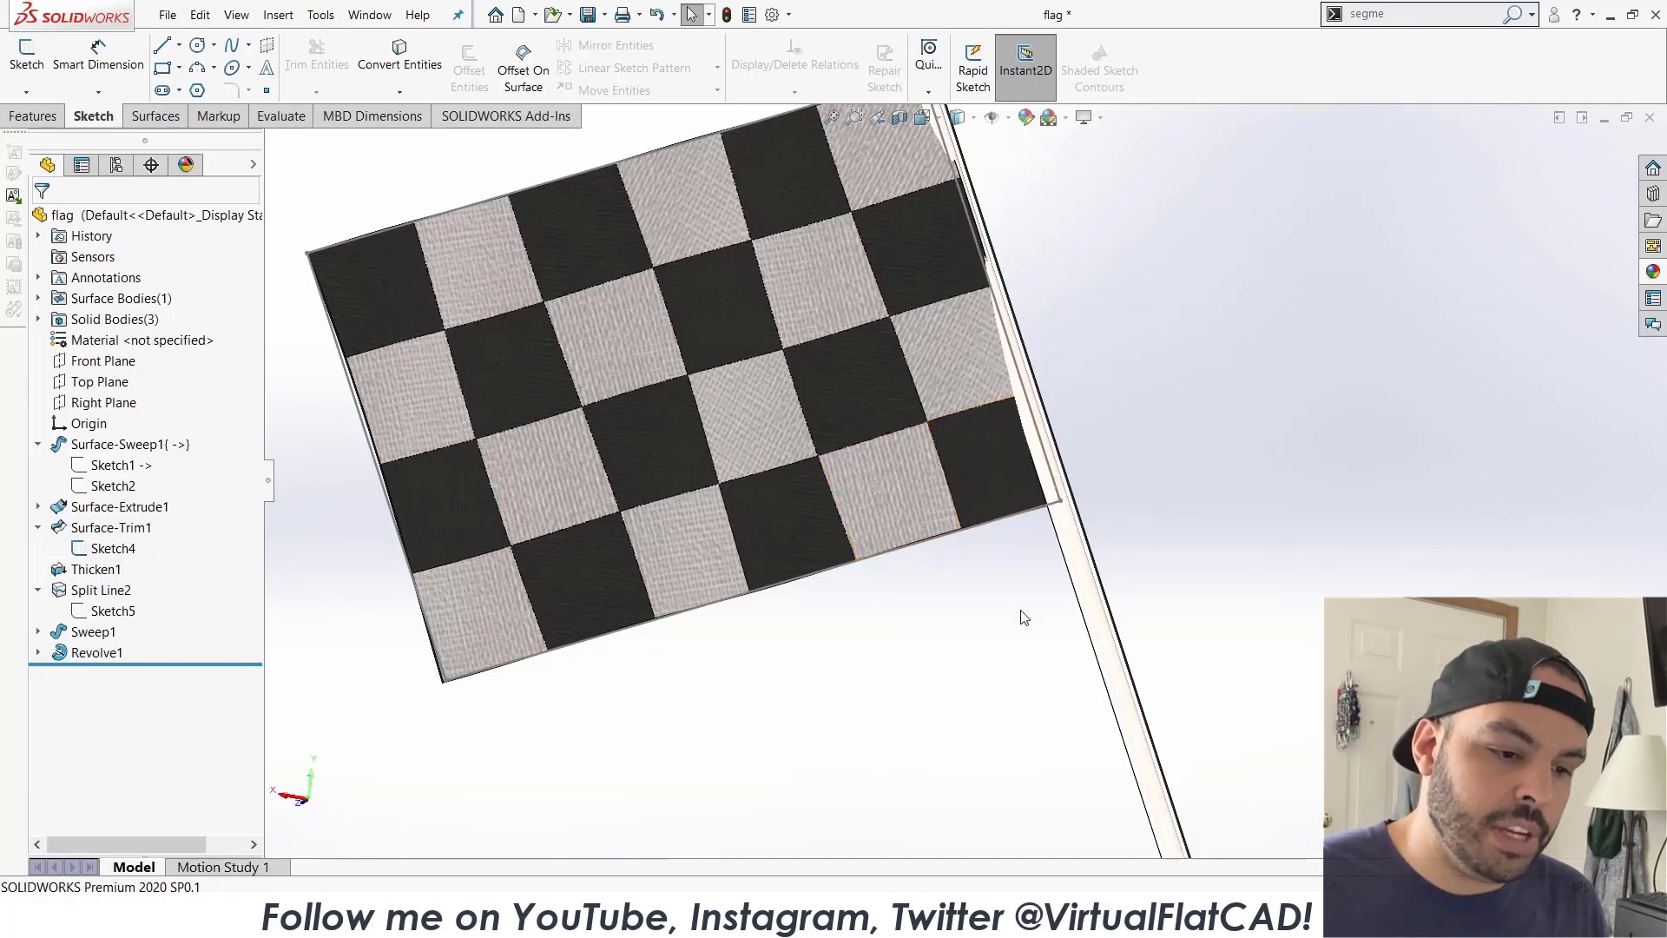
{"action": "key", "text": "ctrl+s"}
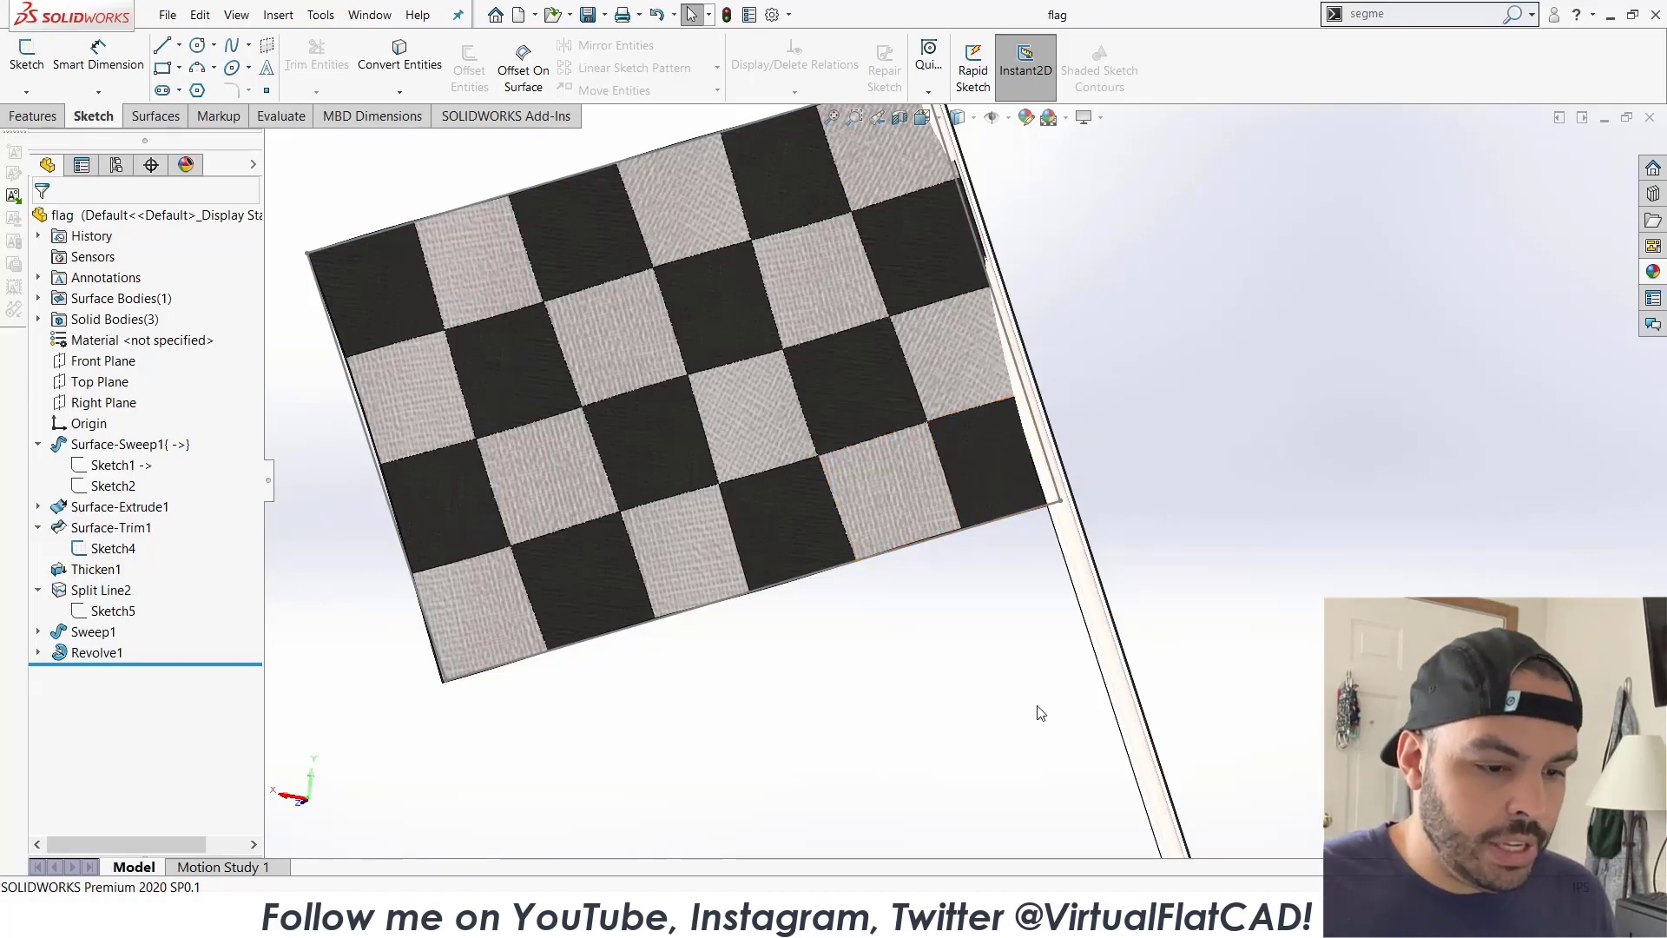
Return to the flag_ani assembly, swing the dummy block freehand about Axis1 and rebuild to update the waves on both flags.
{"action": "key", "text": "ctrl+Tab"}
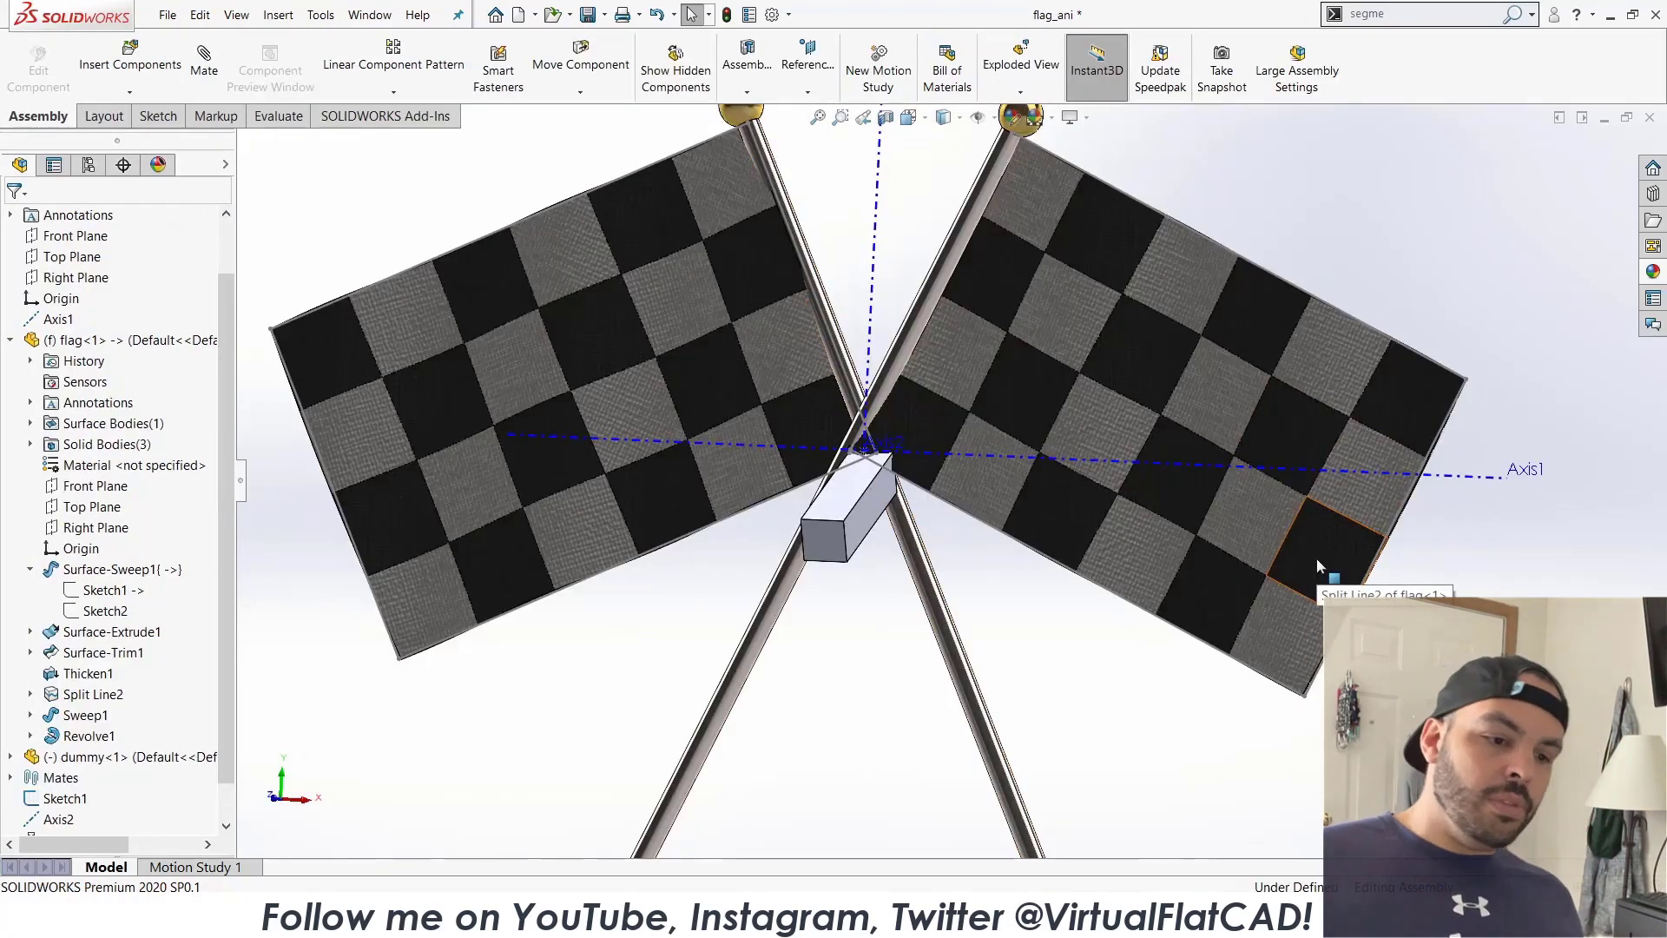
{"action": "middle_click_drag", "start_coordinate": [1164, 460], "coordinate": [962, 431]}
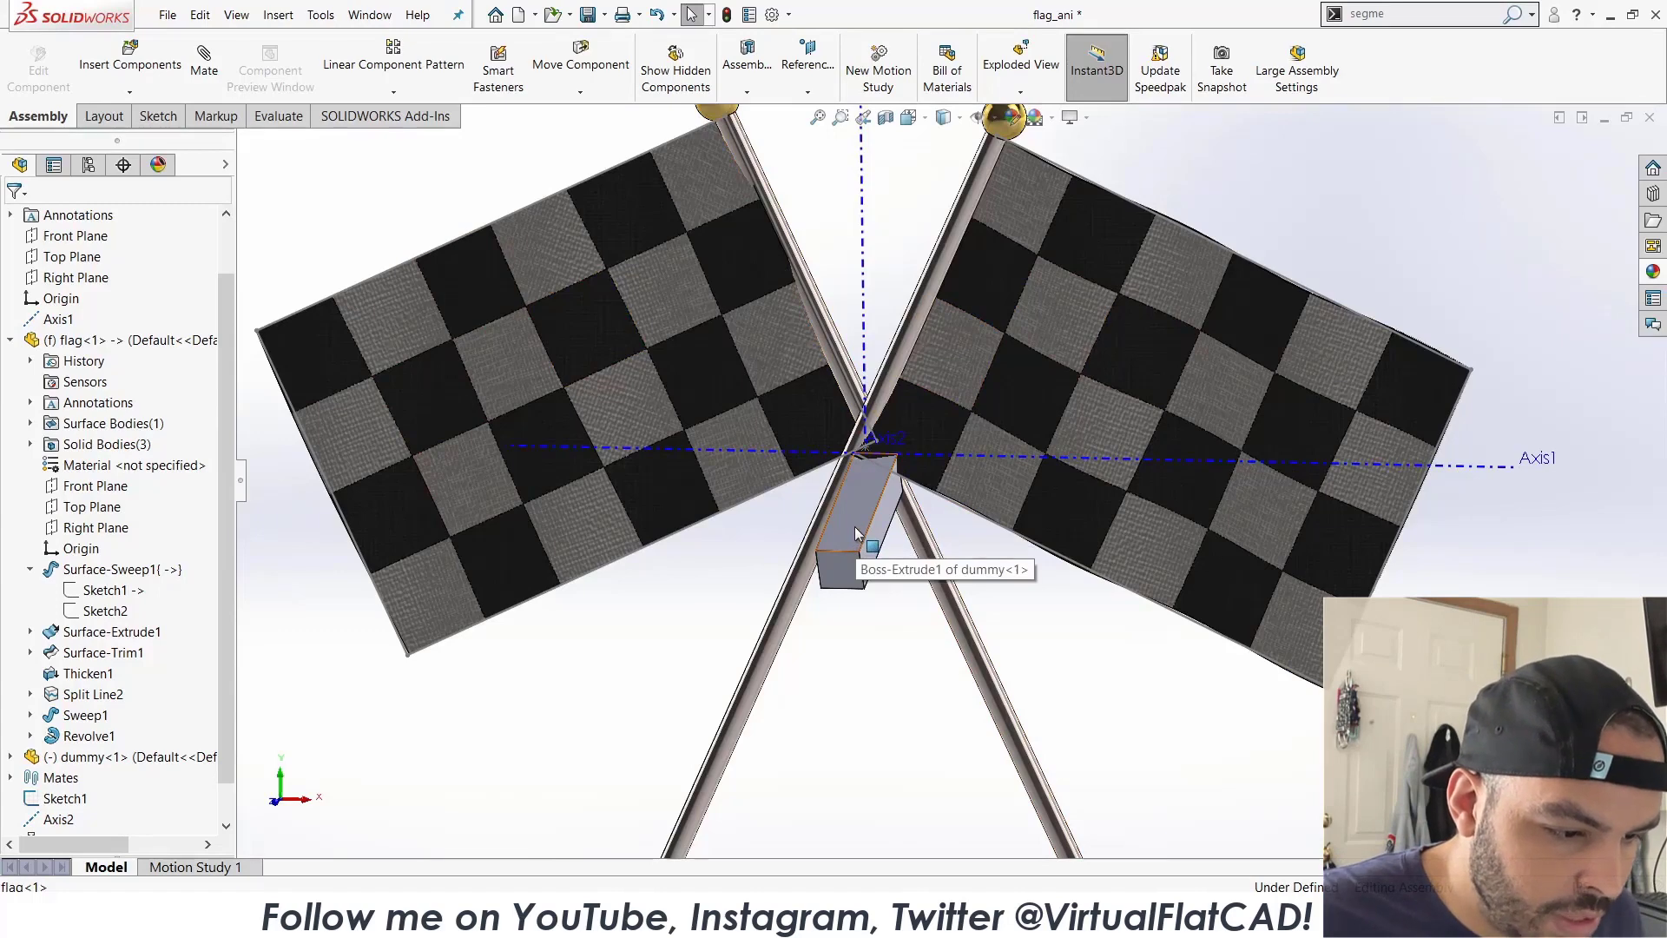
{"action": "left_click_drag", "start_coordinate": [855, 533], "coordinate": [873, 447]}
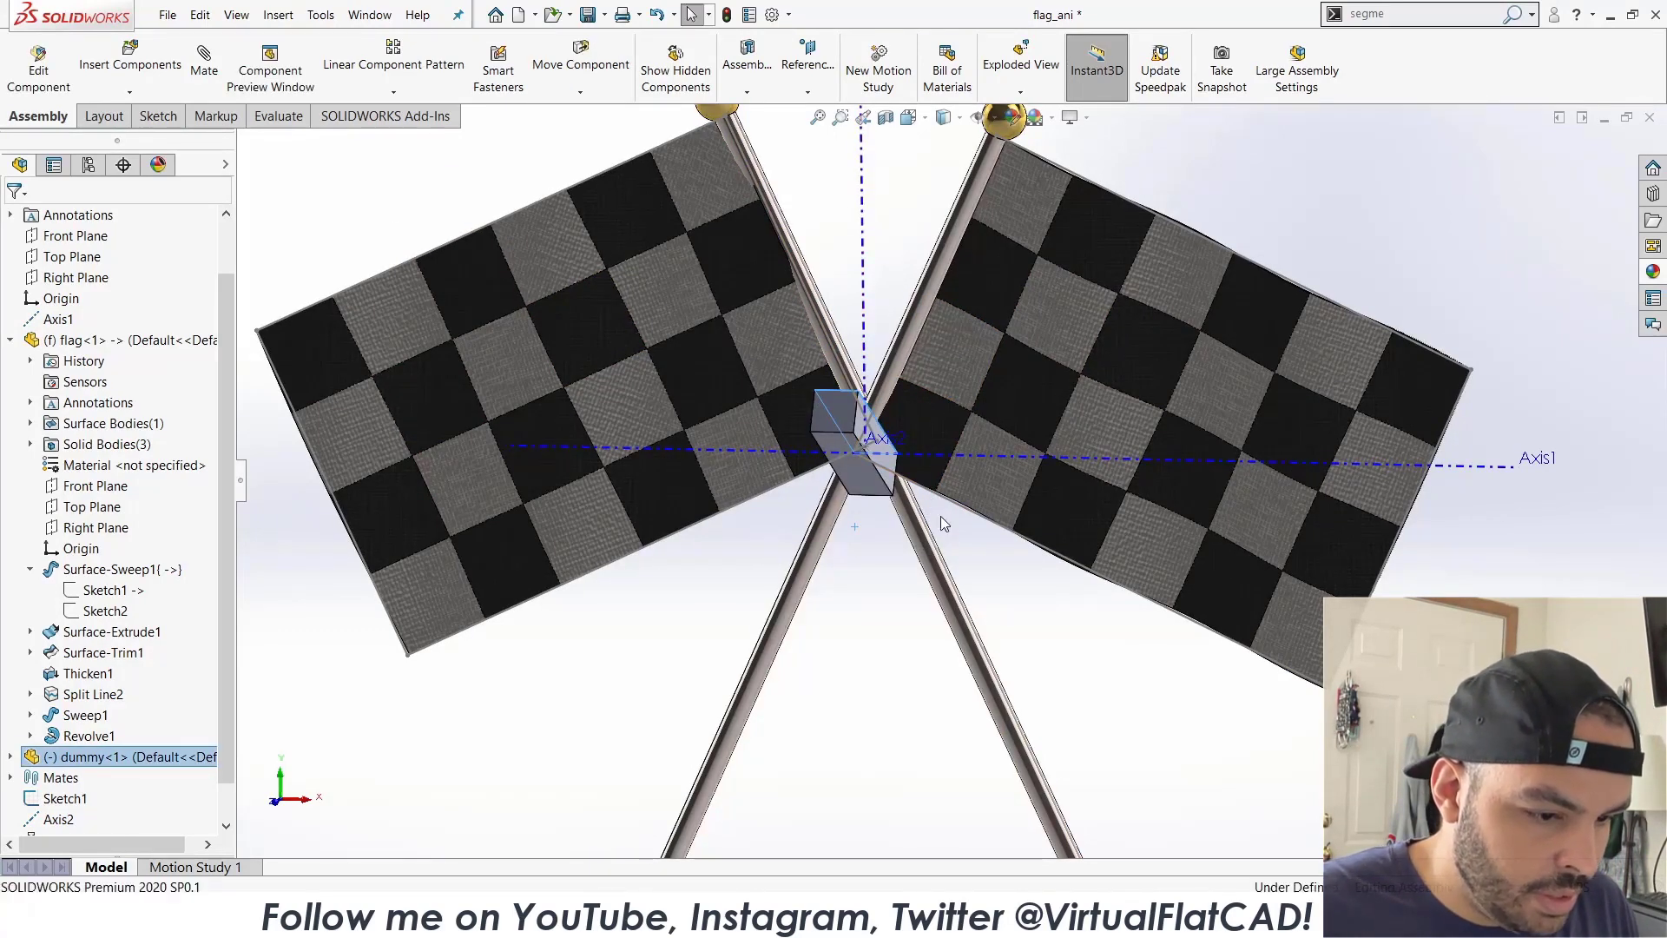
{"action": "left_click", "coordinate": [940, 516]}
{"action": "left_click_drag", "start_coordinate": [832, 410], "coordinate": [874, 516]}
{"action": "key", "text": "ctrl+b"}
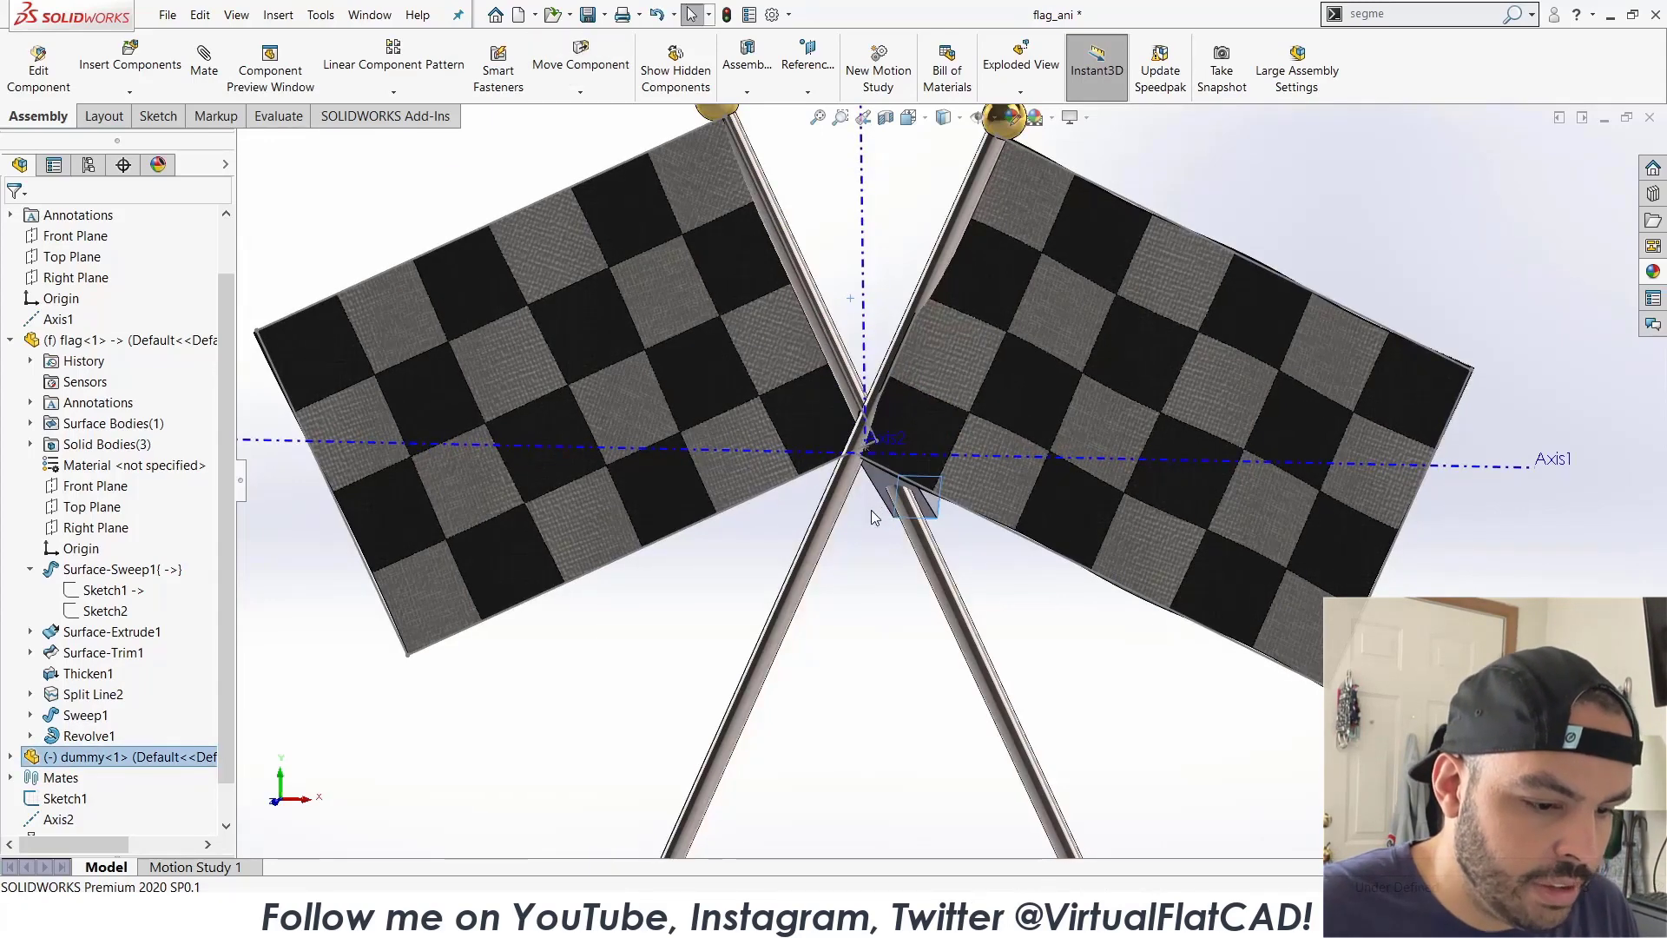
{"action": "key", "text": "ctrl+b"}
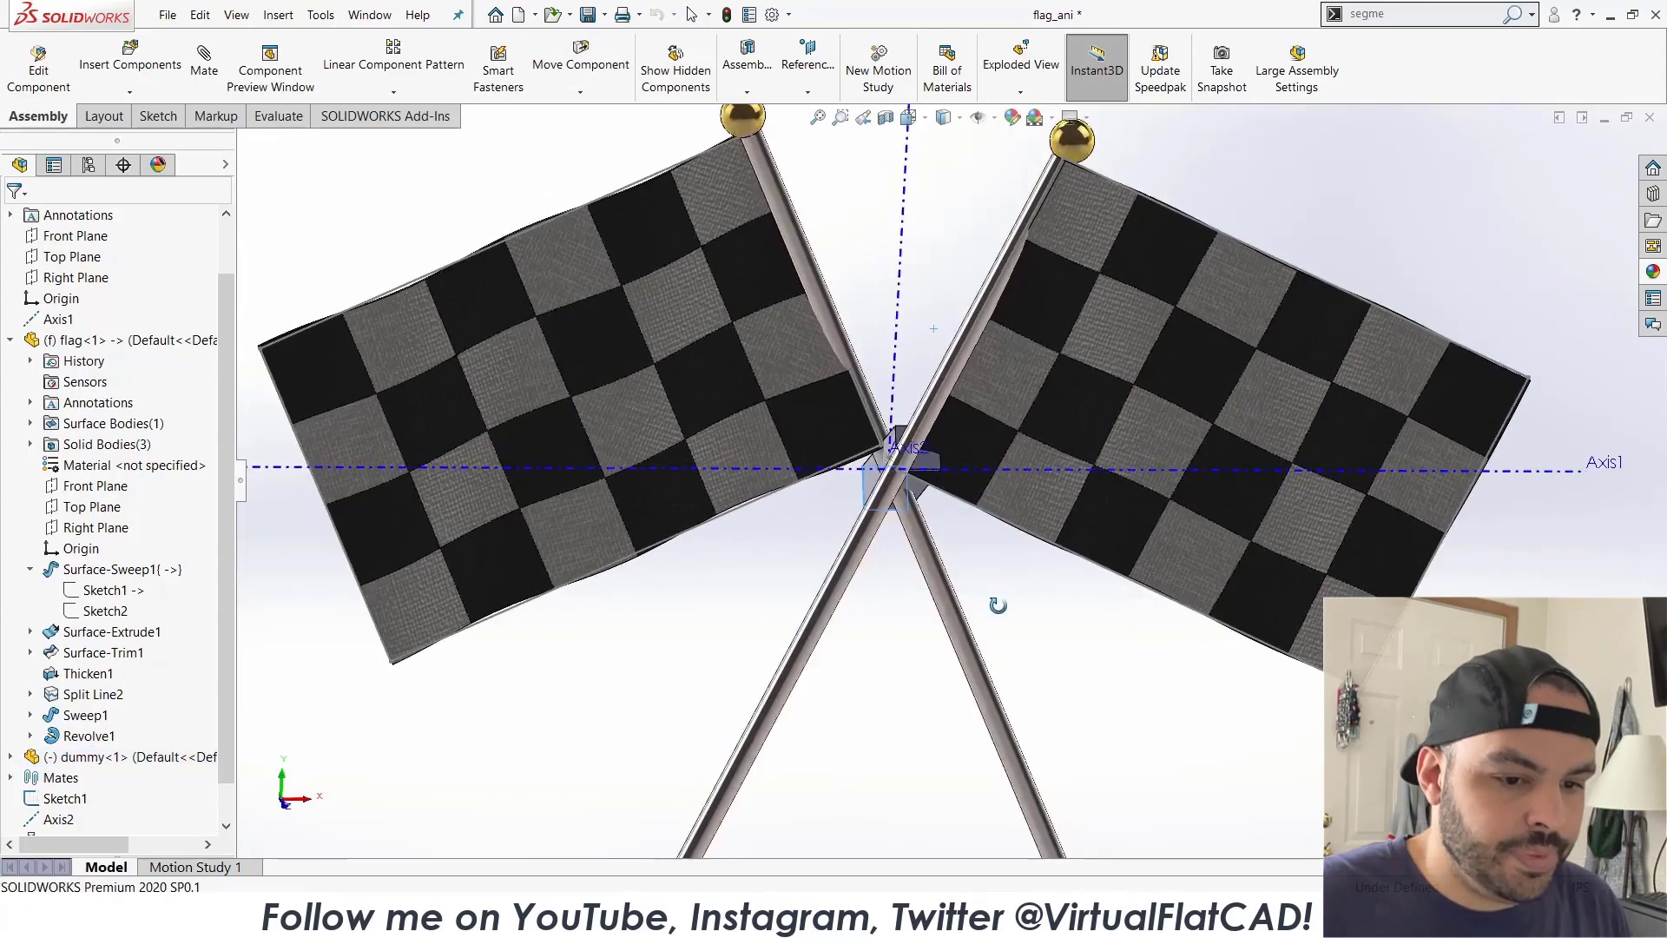
{"action": "scroll", "coordinate": [913, 516], "scroll_direction": "down", "scroll_amount": 3}
{"action": "scroll", "coordinate": [913, 516], "scroll_direction": "up", "scroll_amount": 3}
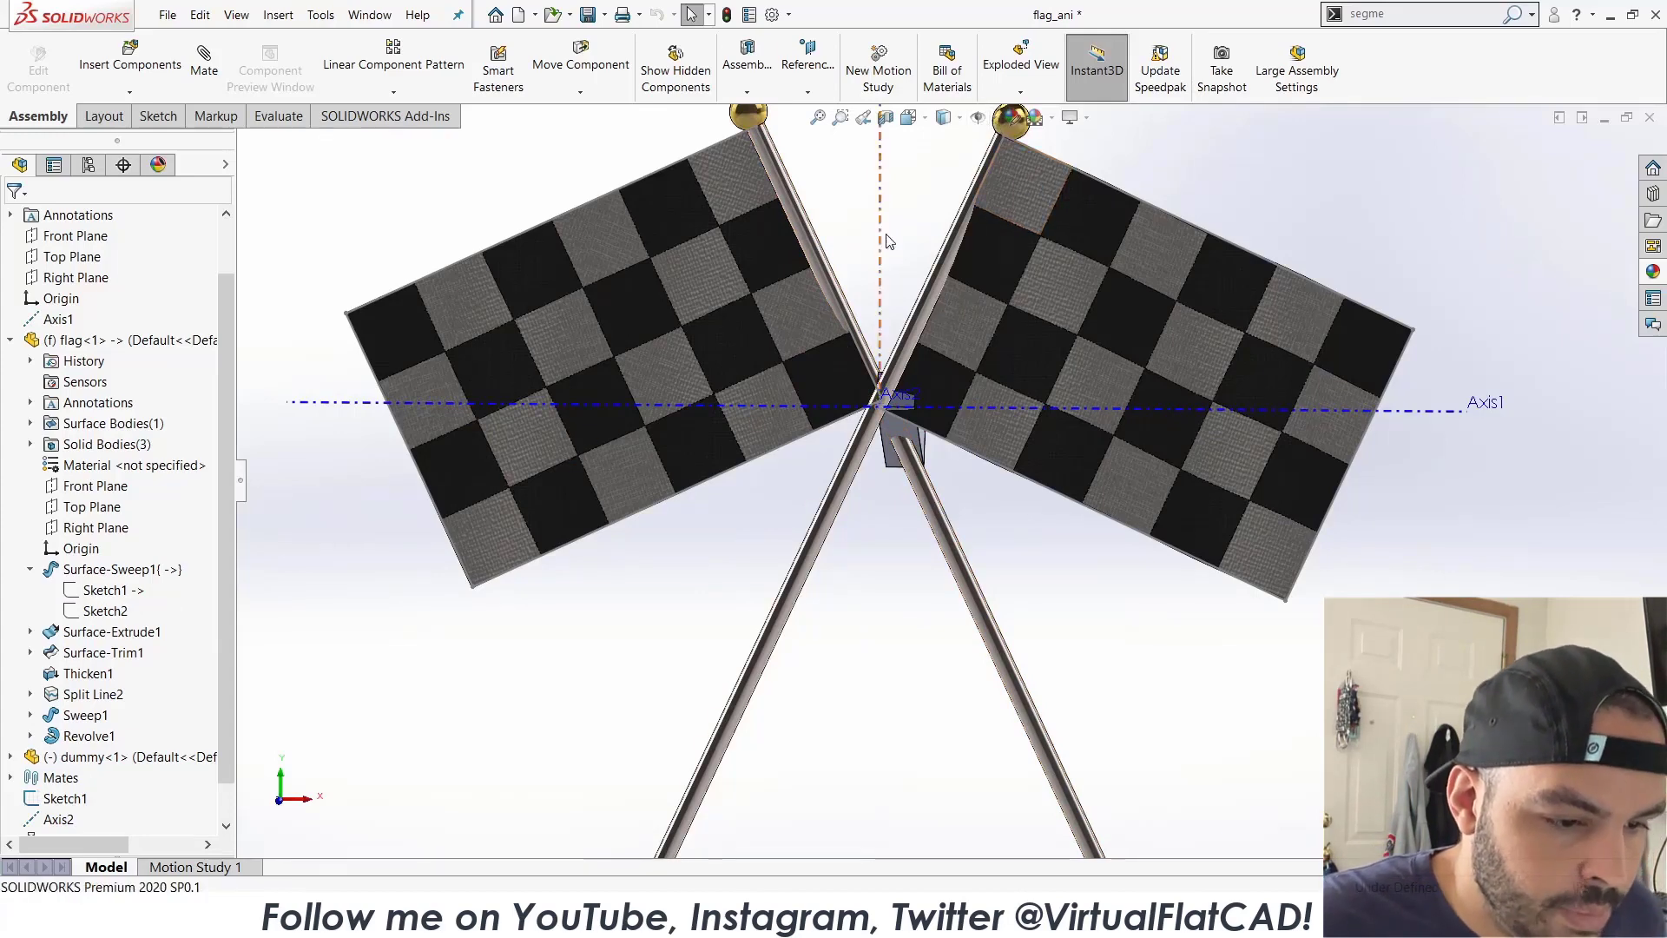
{"action": "key", "text": "f"}
{"action": "scroll", "coordinate": [945, 478], "scroll_direction": "up", "scroll_amount": 3}
{"action": "scroll", "coordinate": [918, 690], "scroll_direction": "down", "scroll_amount": 1}
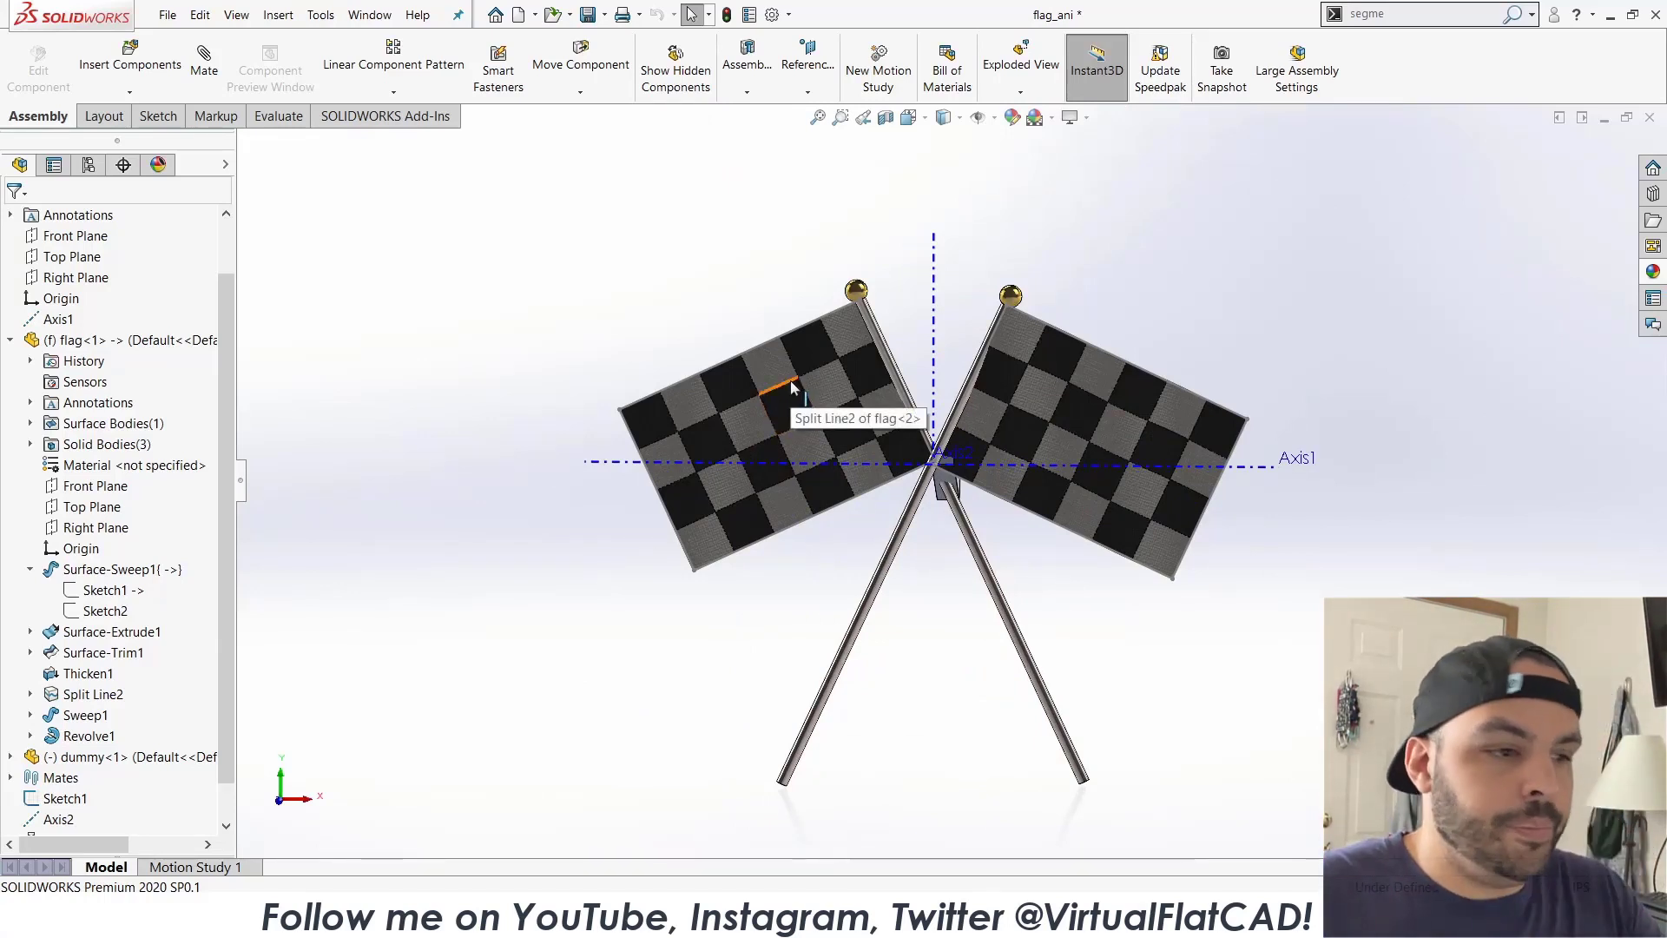
Create a new, empty part document.
{"action": "left_click", "coordinate": [167, 15]}
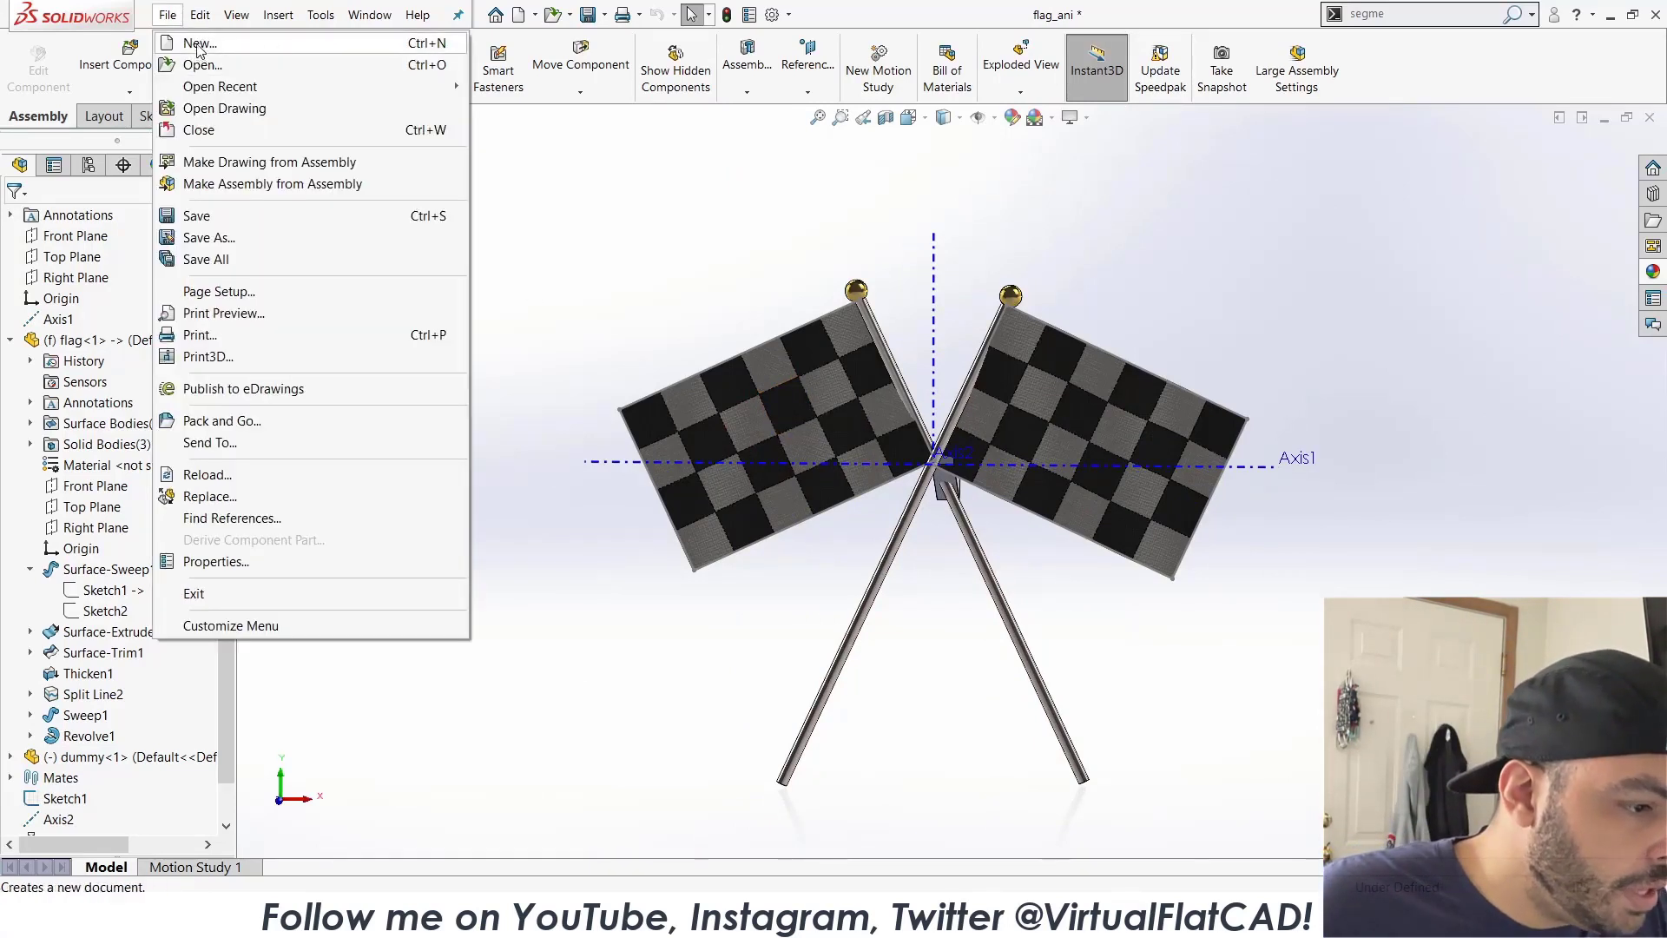
{"action": "left_click", "coordinate": [198, 43]}
{"action": "double_click", "coordinate": [439, 417]}
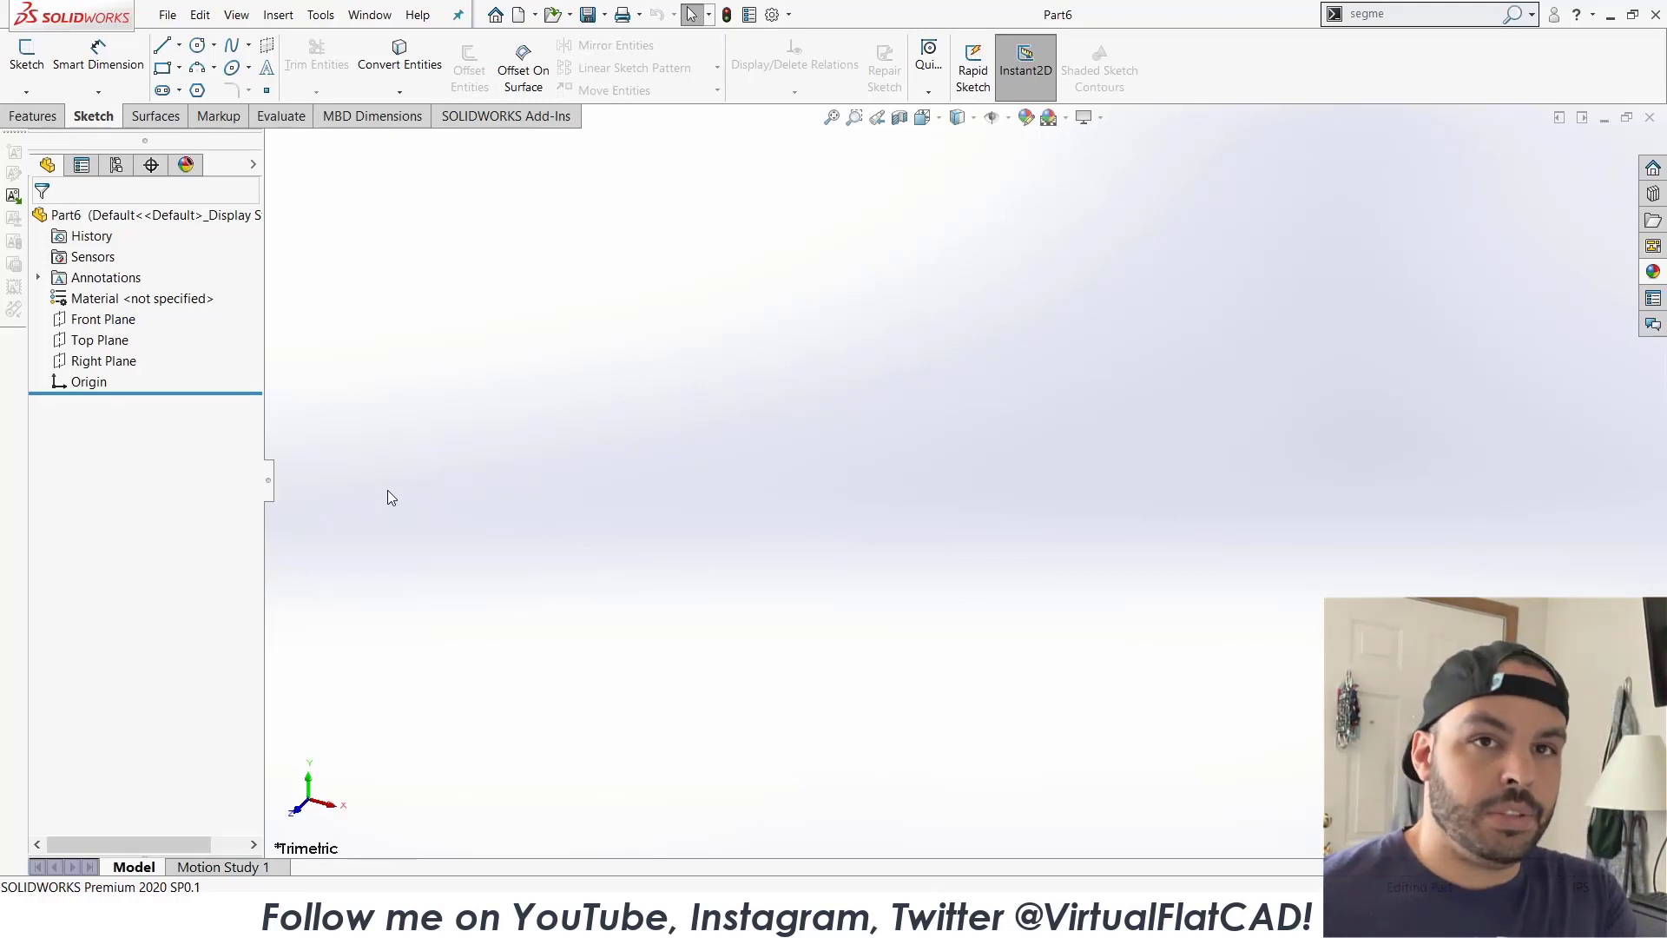
Start a sketch on the Front Plane and load the slugme logo block from the Documents folder for insertion.
{"action": "left_click", "coordinate": [109, 318]}
{"action": "left_click", "coordinate": [126, 291]}
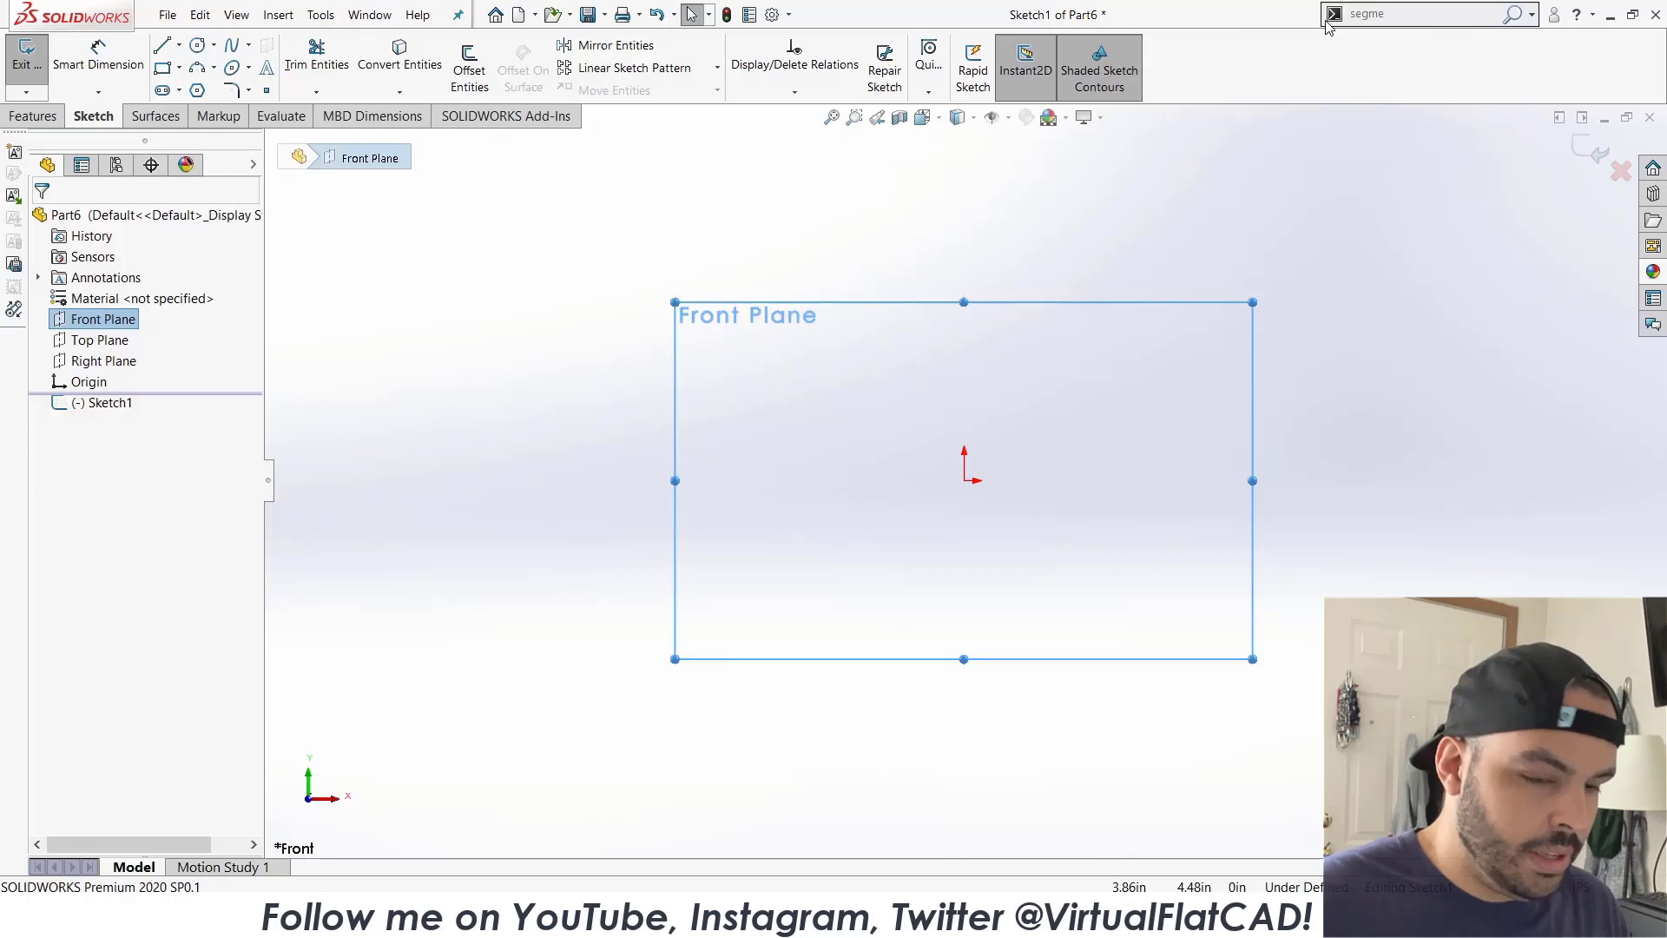
{"action": "left_click", "coordinate": [1439, 14]}
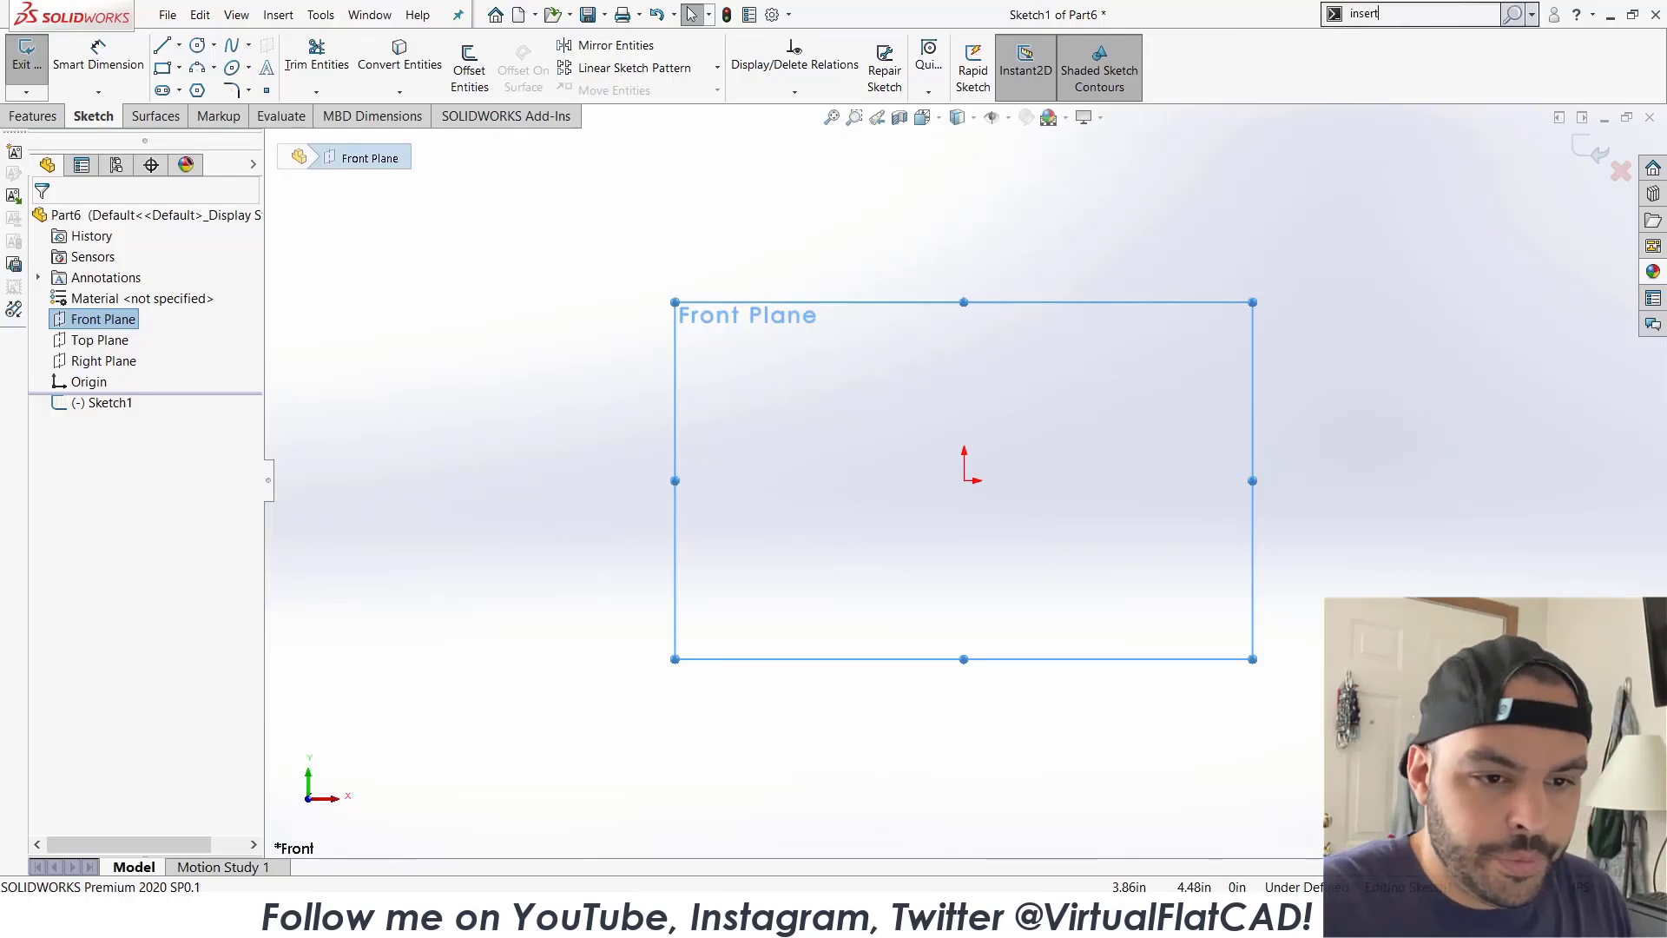
{"action": "key", "text": "Return"}
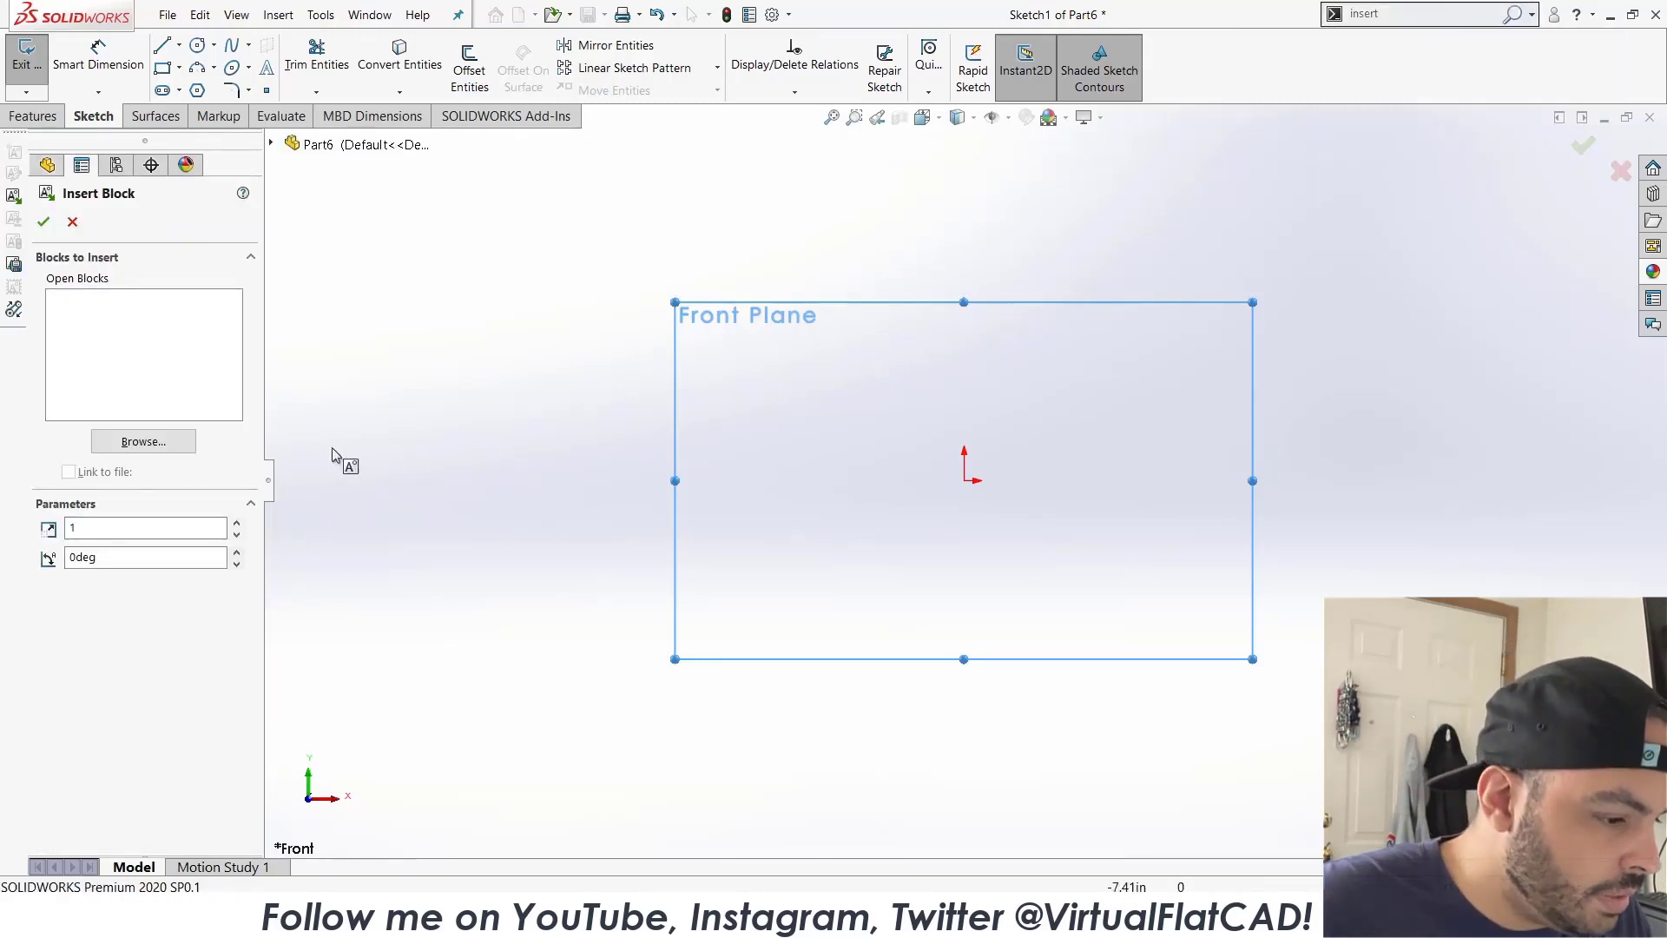
{"action": "left_click", "coordinate": [138, 443]}
{"action": "scroll", "coordinate": [904, 417], "scroll_direction": "down", "scroll_amount": 1}
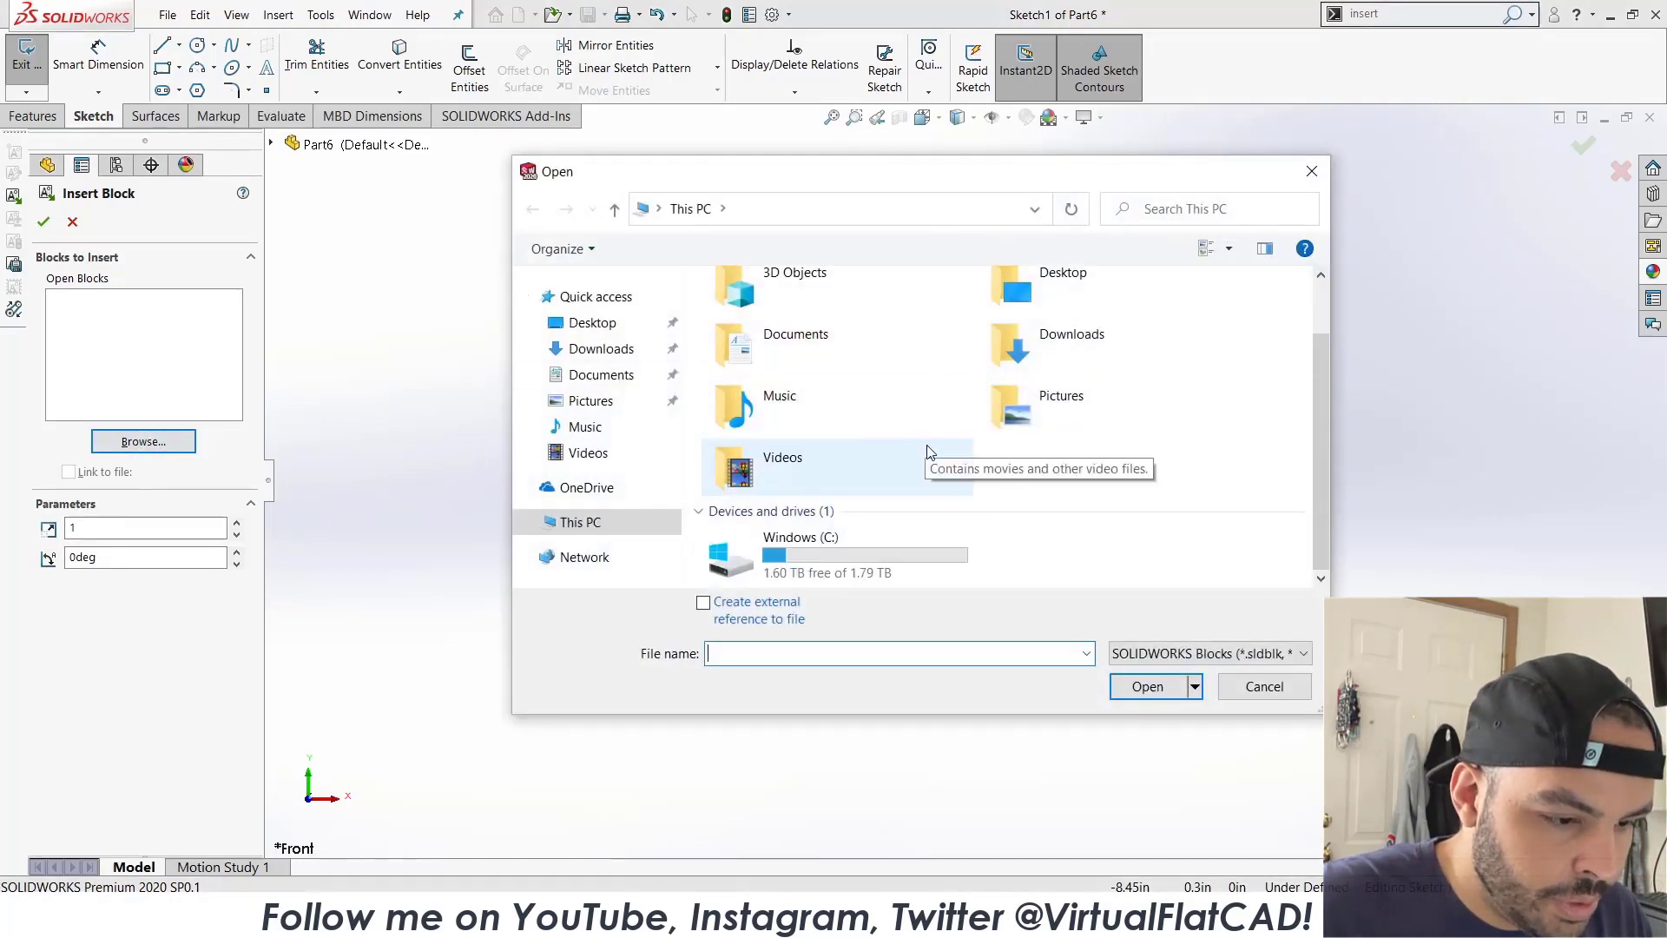
{"action": "left_click", "coordinate": [612, 376]}
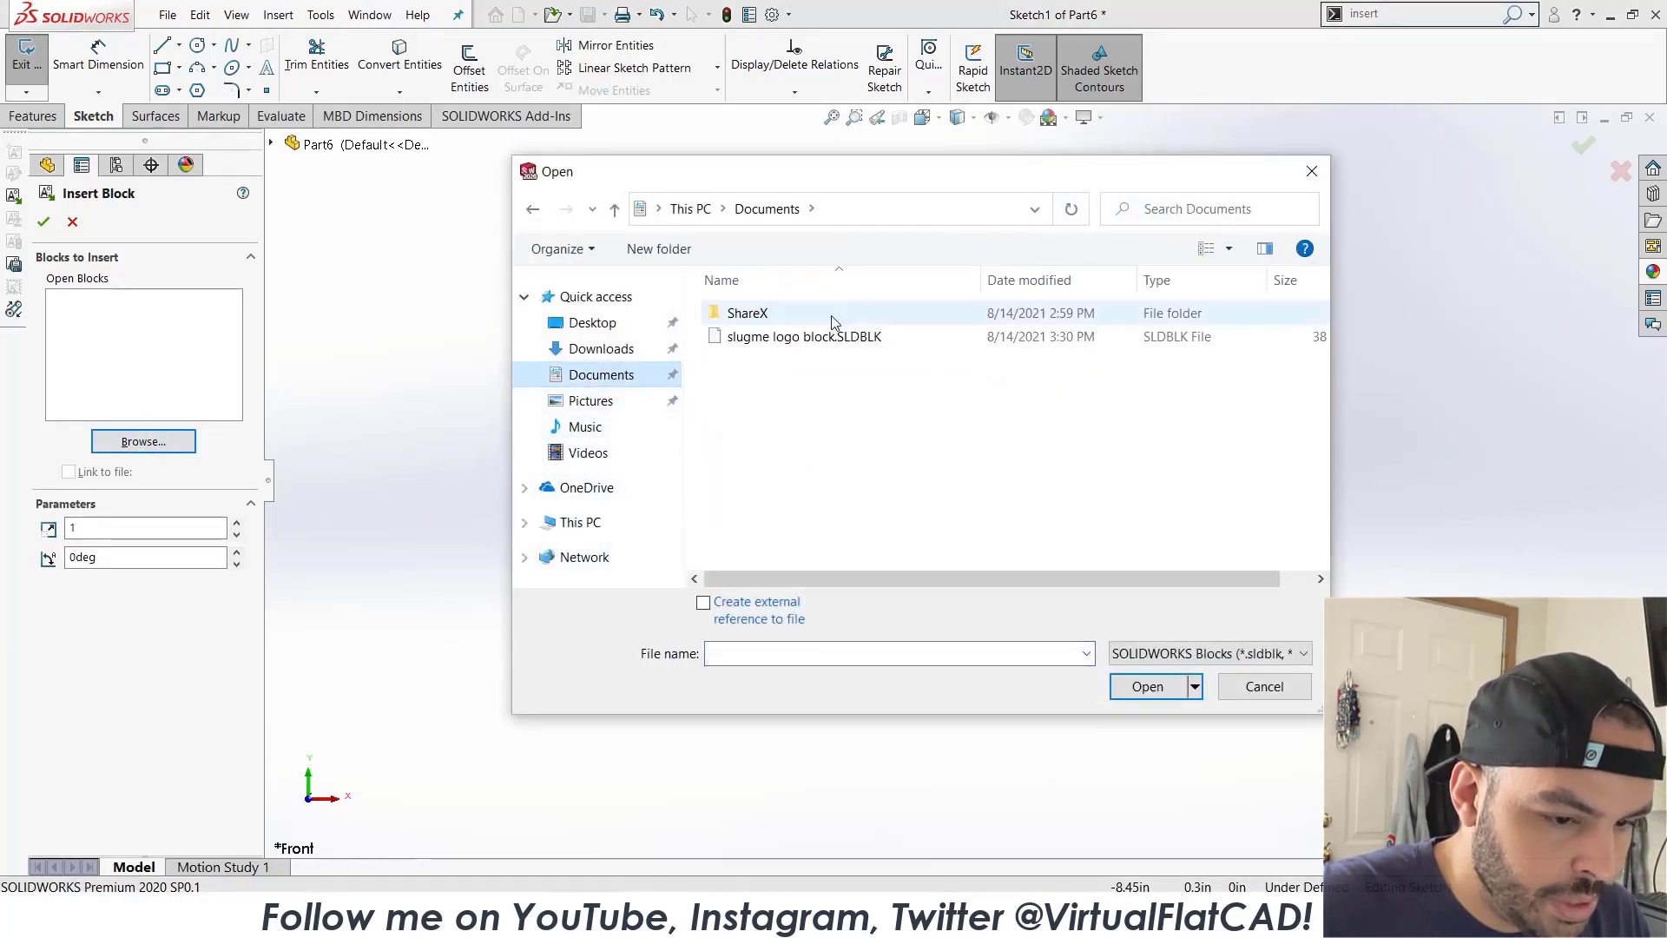
{"action": "double_click", "coordinate": [810, 338]}
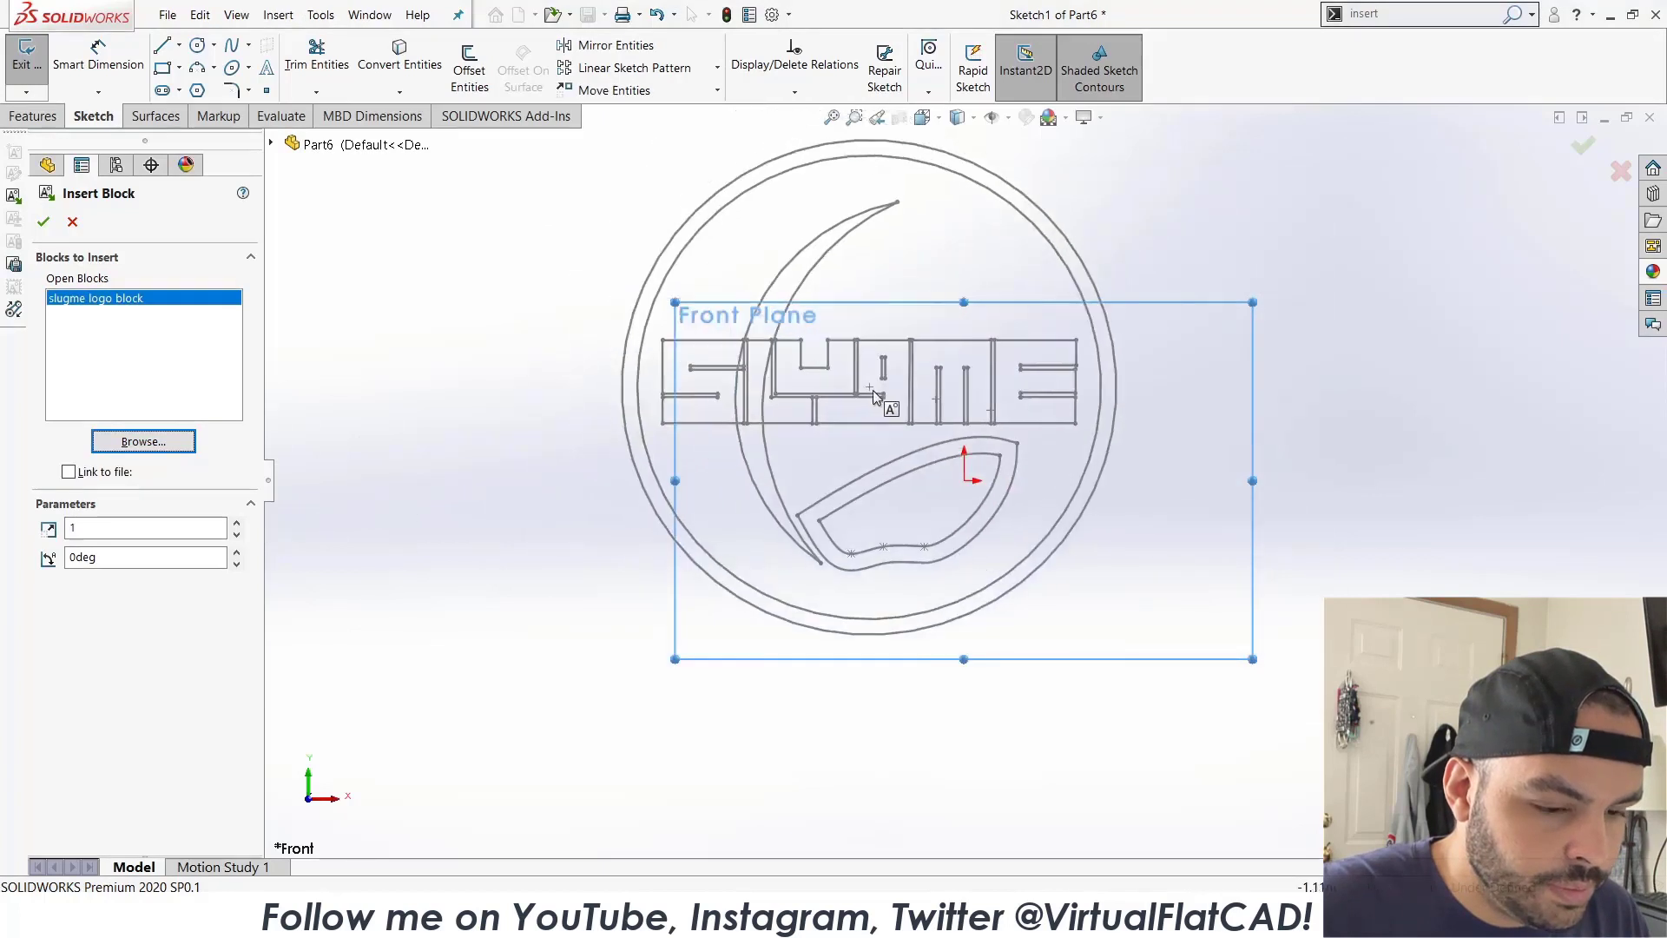
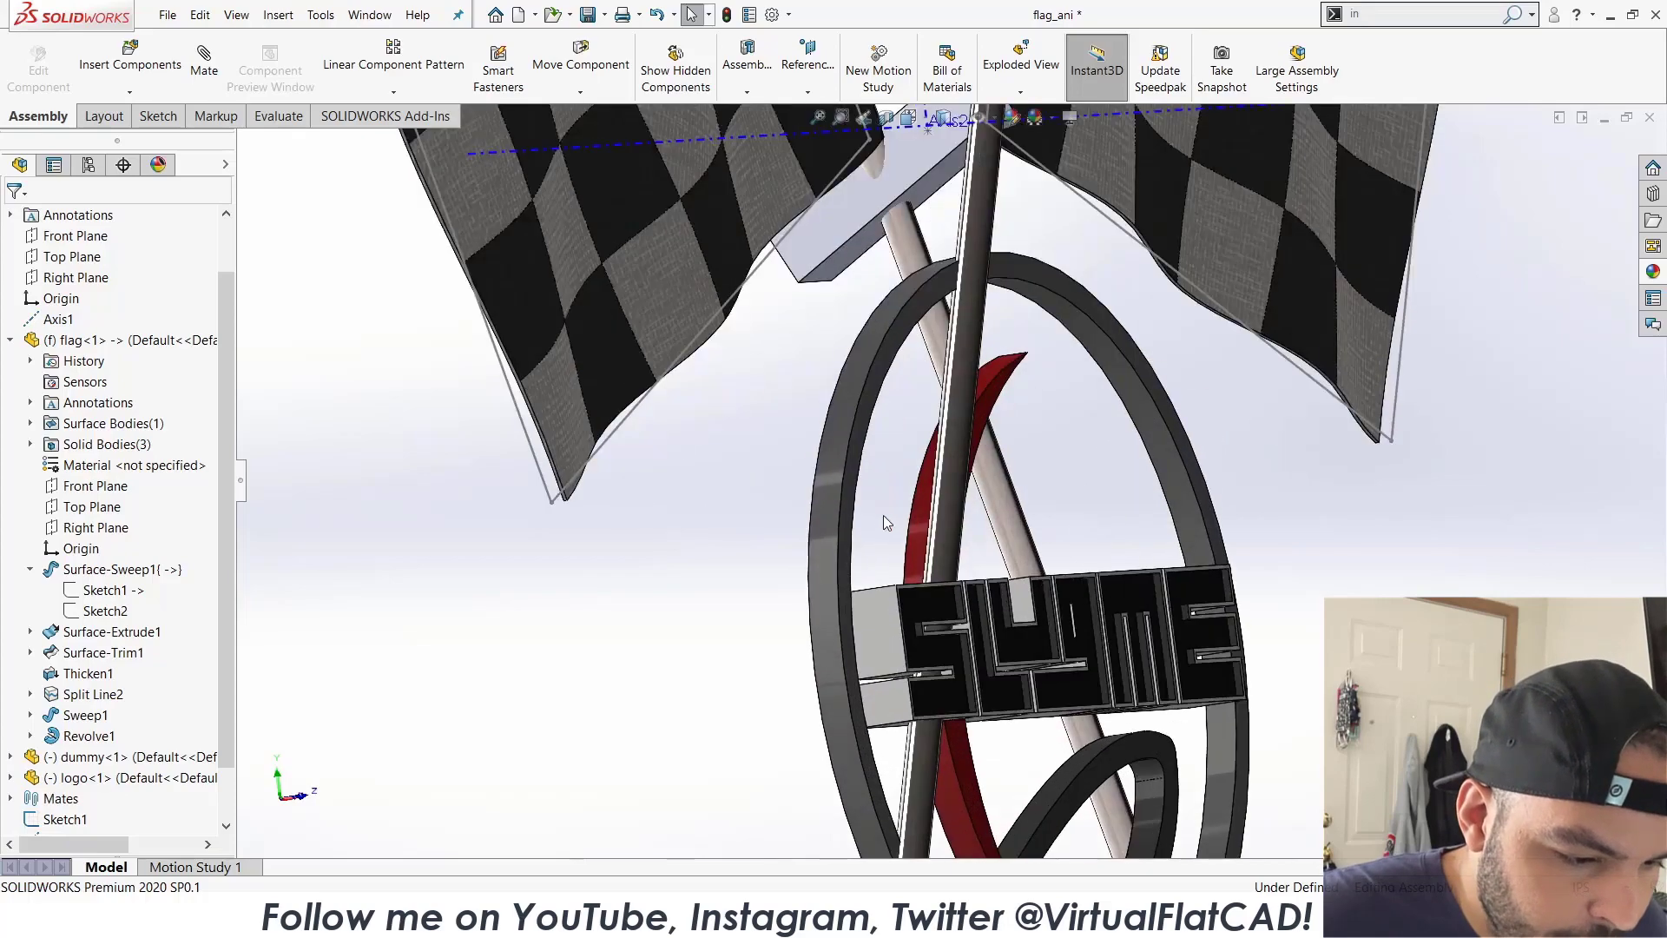
In the flag_ani assembly, mate the logo's Right Plane coincident with the assembly's Right Plane.
{"action": "scroll", "coordinate": [842, 455], "scroll_direction": "down", "scroll_amount": 2}
{"action": "left_click", "coordinate": [843, 392]}
{"action": "scroll", "coordinate": [829, 391], "scroll_direction": "down", "scroll_amount": 2}
{"action": "left_click_drag", "start_coordinate": [813, 381], "coordinate": [833, 396]}
{"action": "middle_click_drag", "start_coordinate": [1097, 508], "coordinate": [1007, 506]}
{"action": "scroll", "coordinate": [1055, 505], "scroll_direction": "up", "scroll_amount": 2}
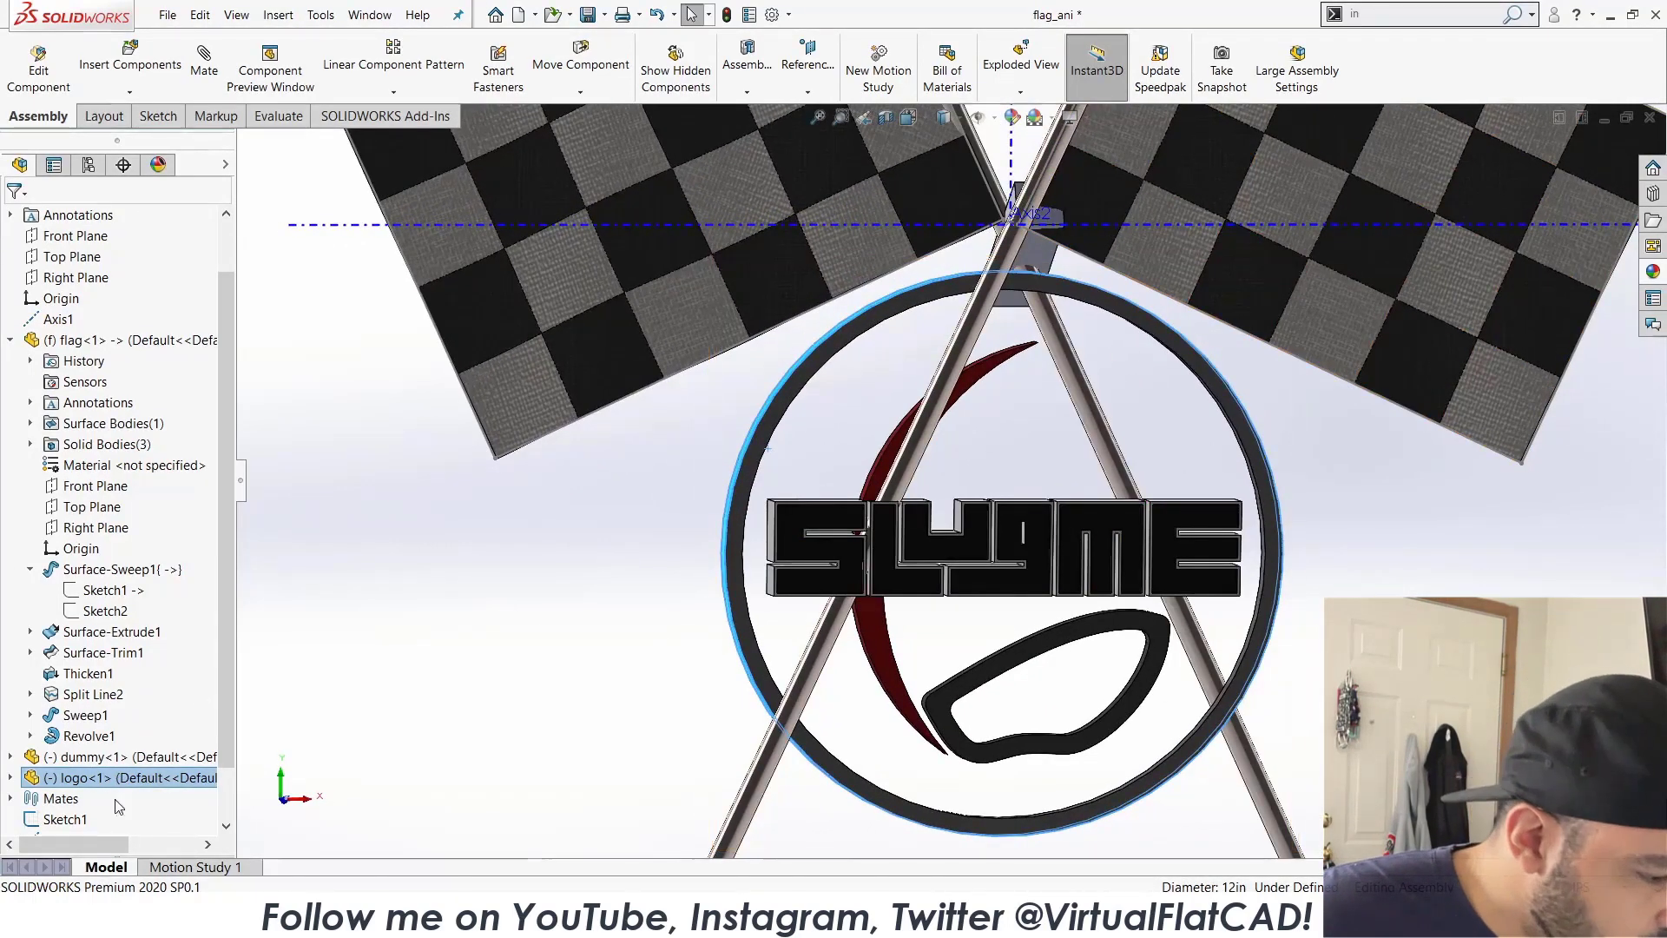
{"action": "left_click", "coordinate": [10, 776]}
{"action": "left_click", "coordinate": [95, 464]}
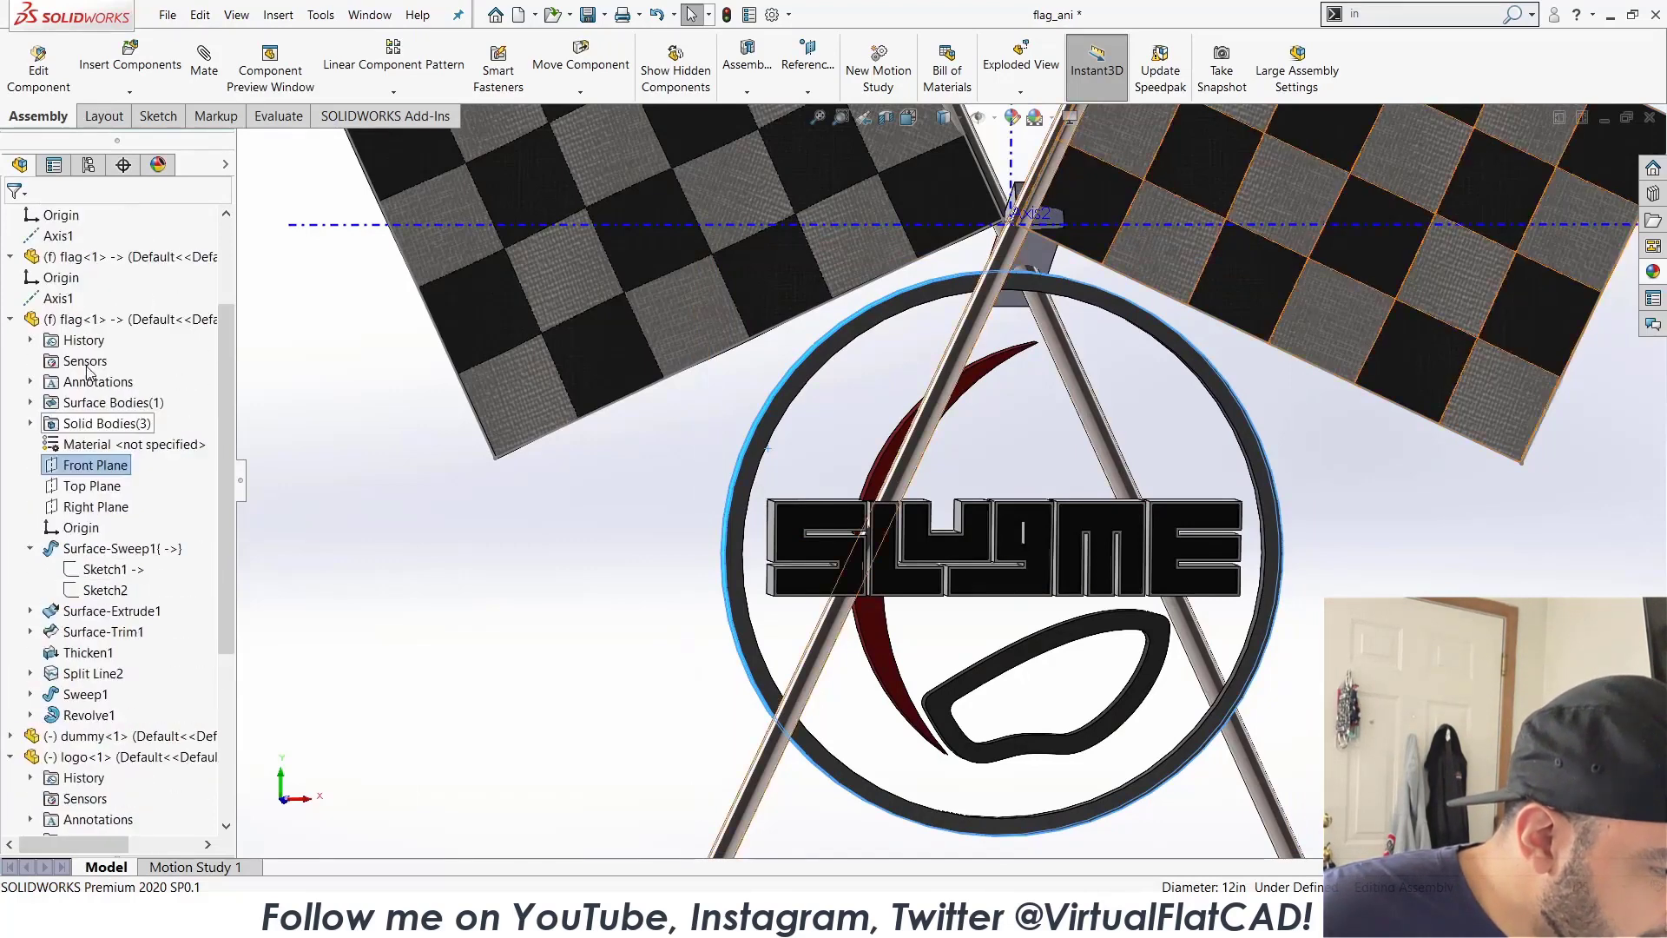
{"action": "left_click", "coordinate": [103, 319]}
{"action": "left_click", "coordinate": [10, 444]}
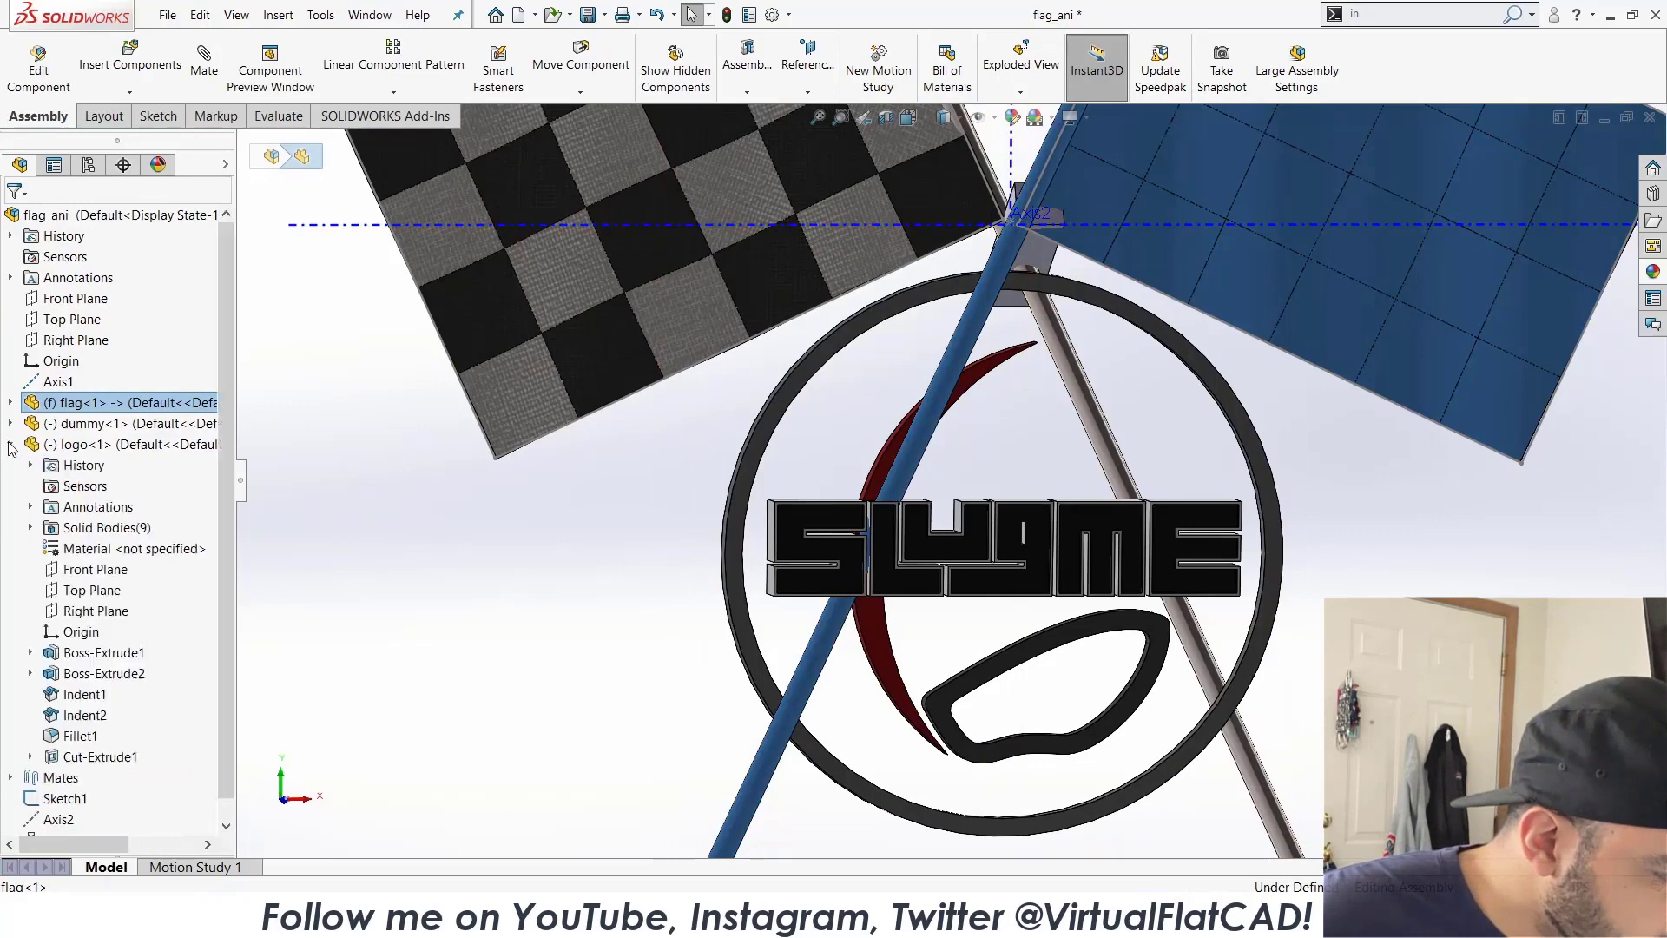
{"action": "left_click", "coordinate": [96, 611]}
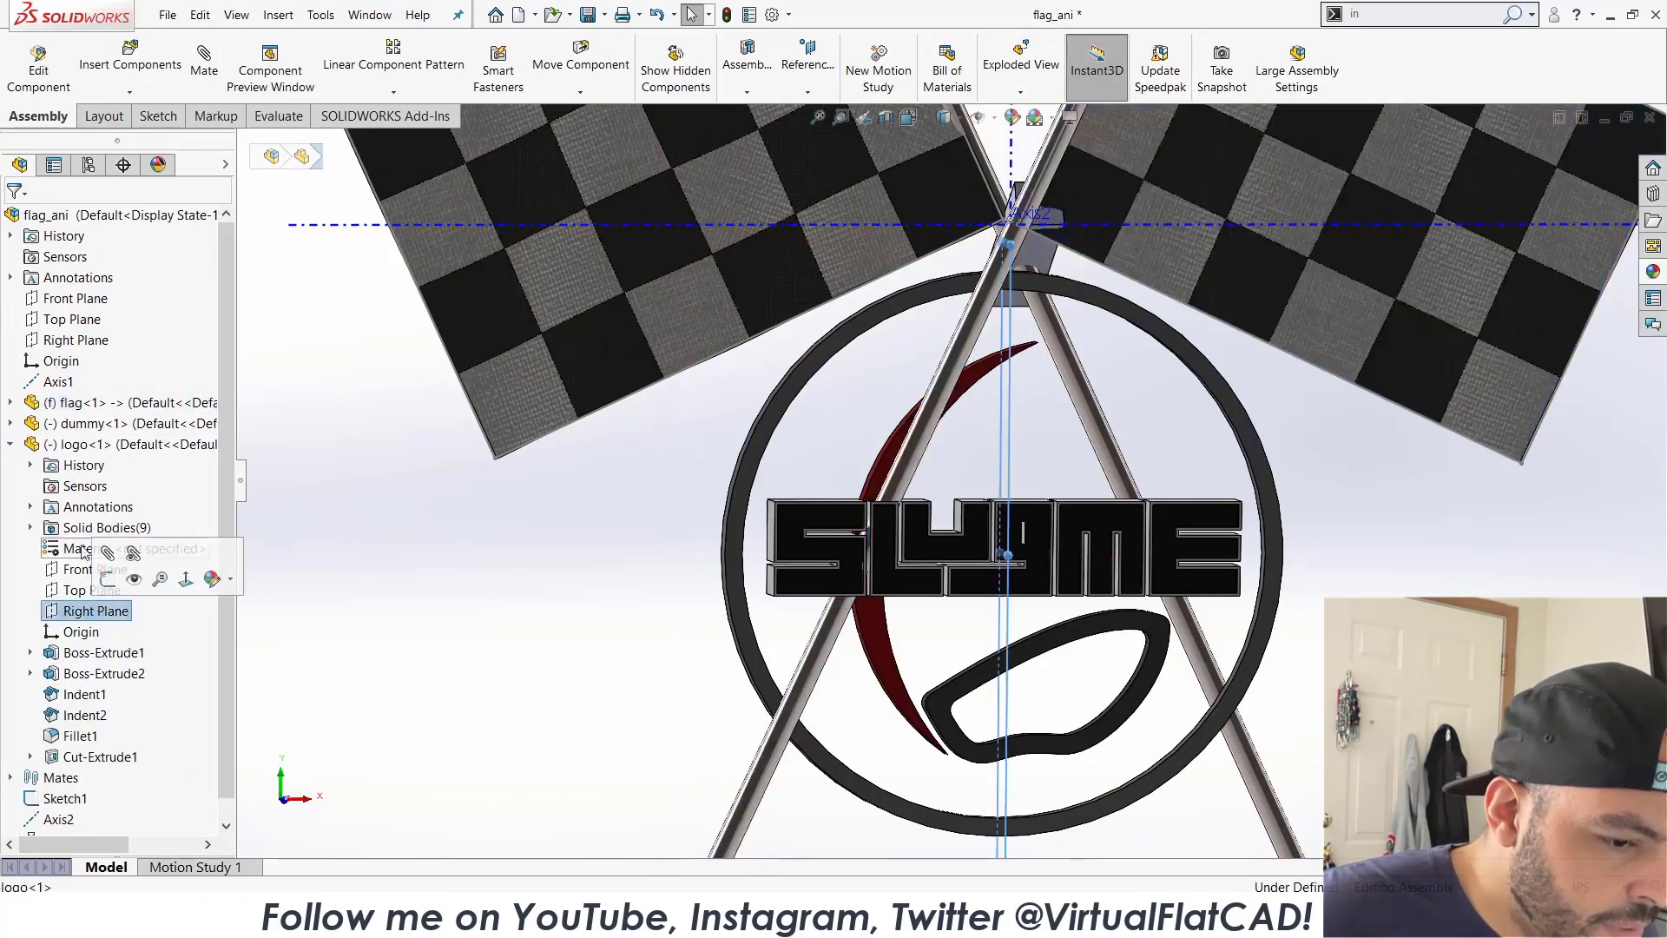
{"action": "left_click", "coordinate": [85, 341], "text": "ctrl"}
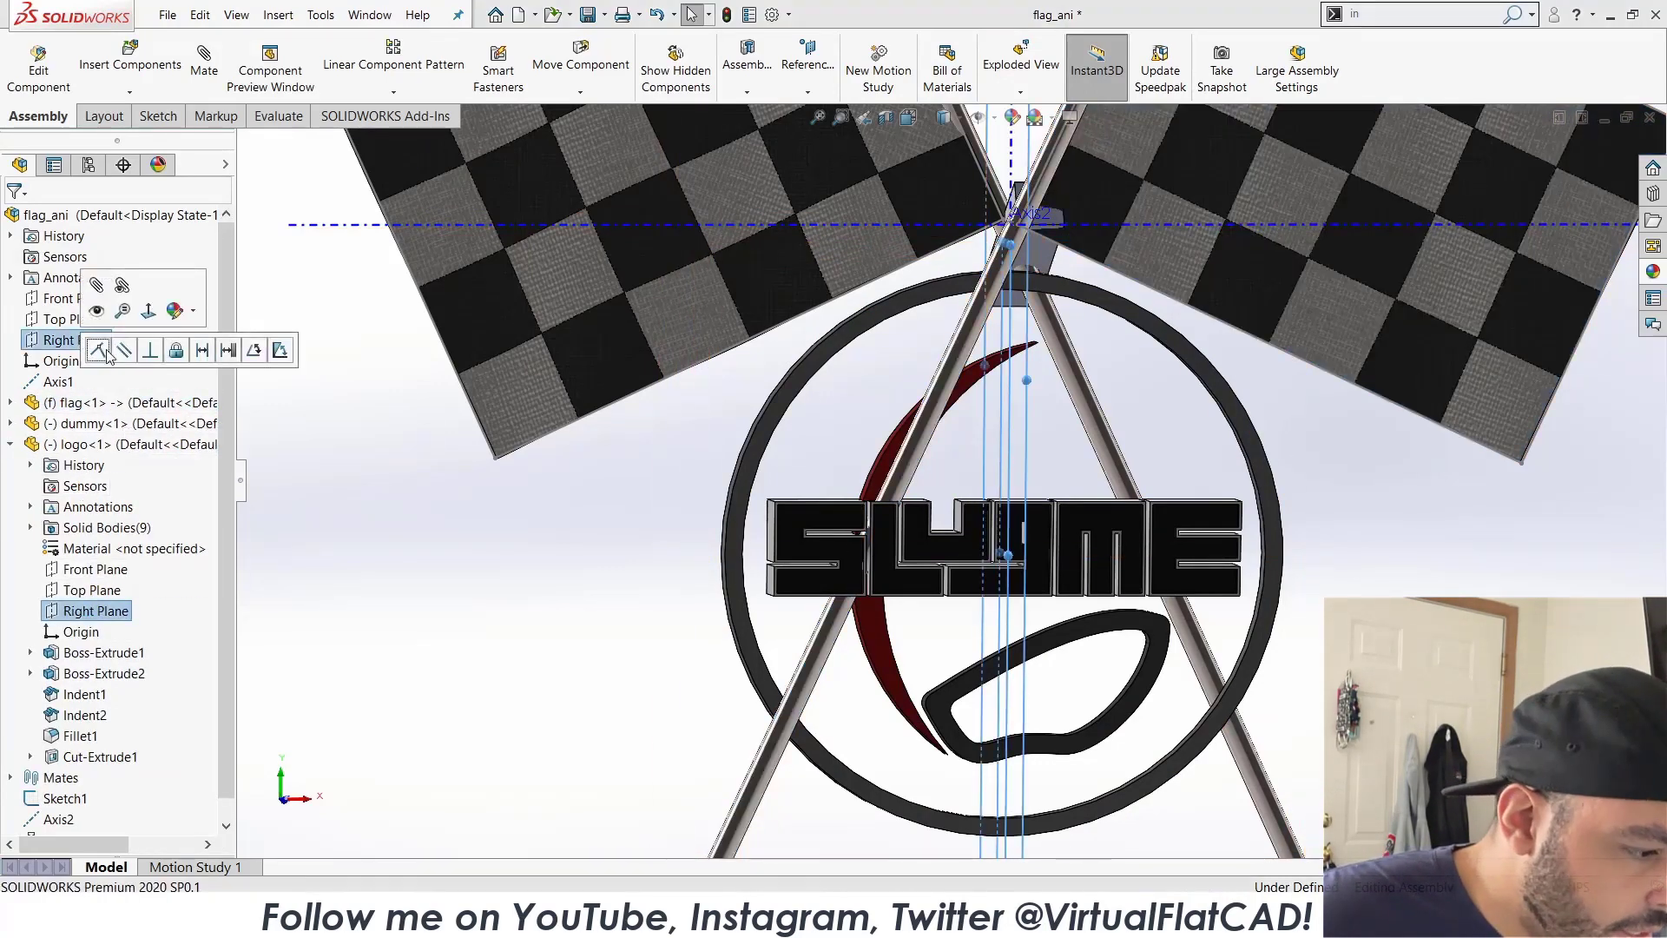
{"action": "left_click", "coordinate": [107, 352]}
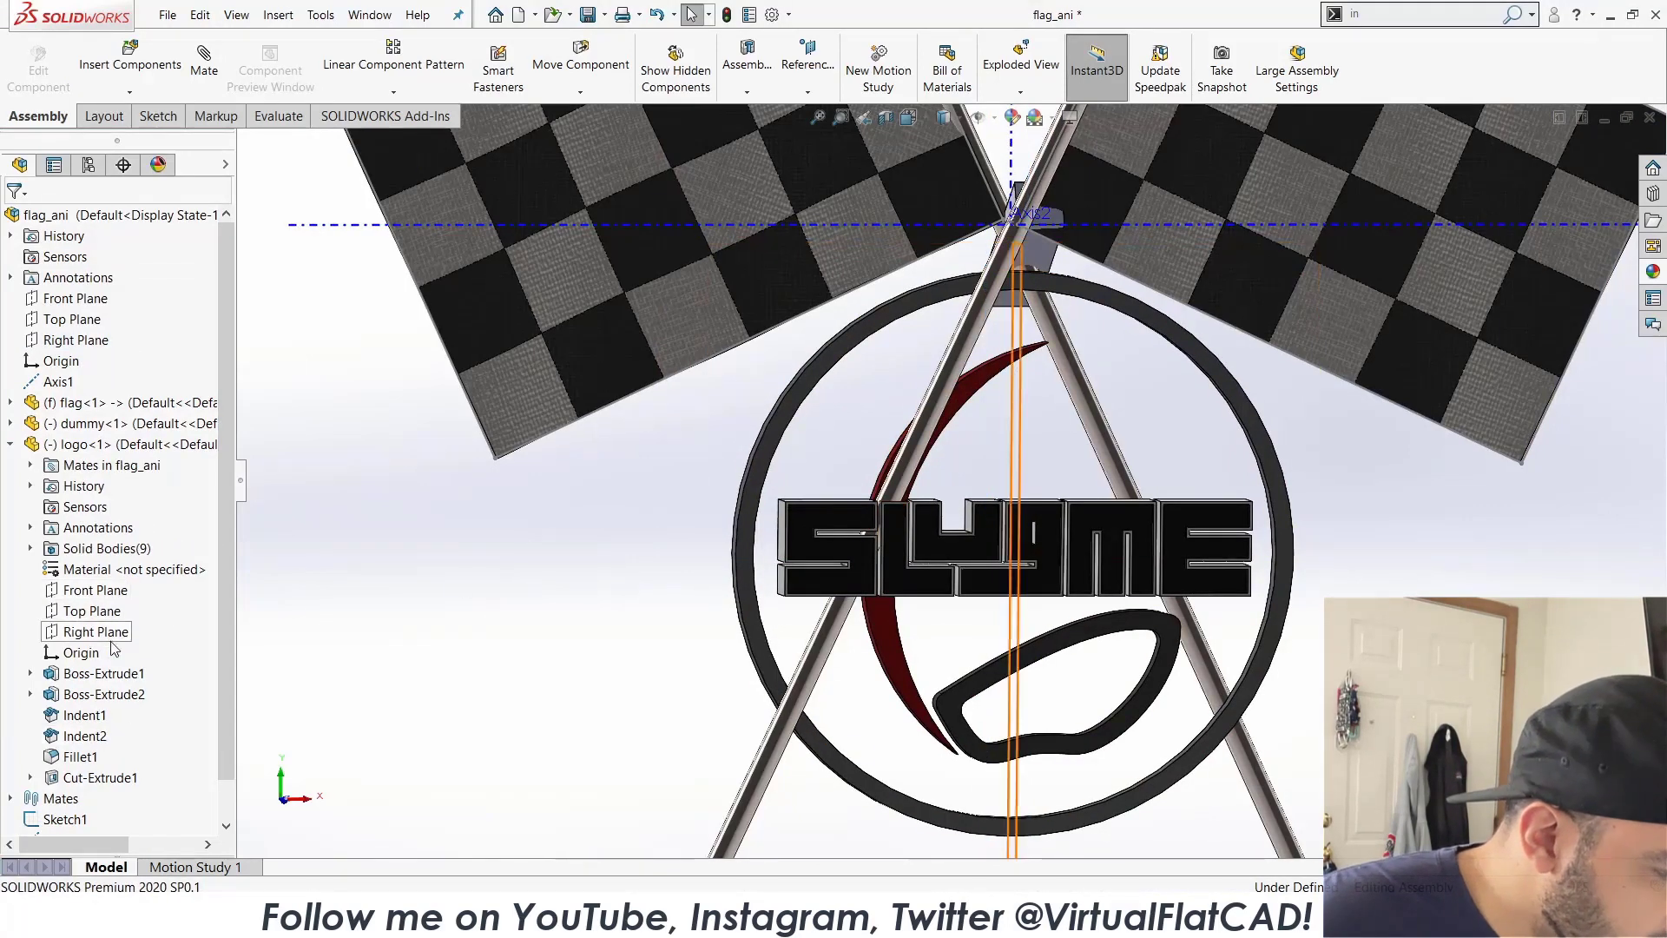
Add a 7 in distance mate between the logo's Top Plane and the assembly's Top Plane.
{"action": "left_click", "coordinate": [91, 610]}
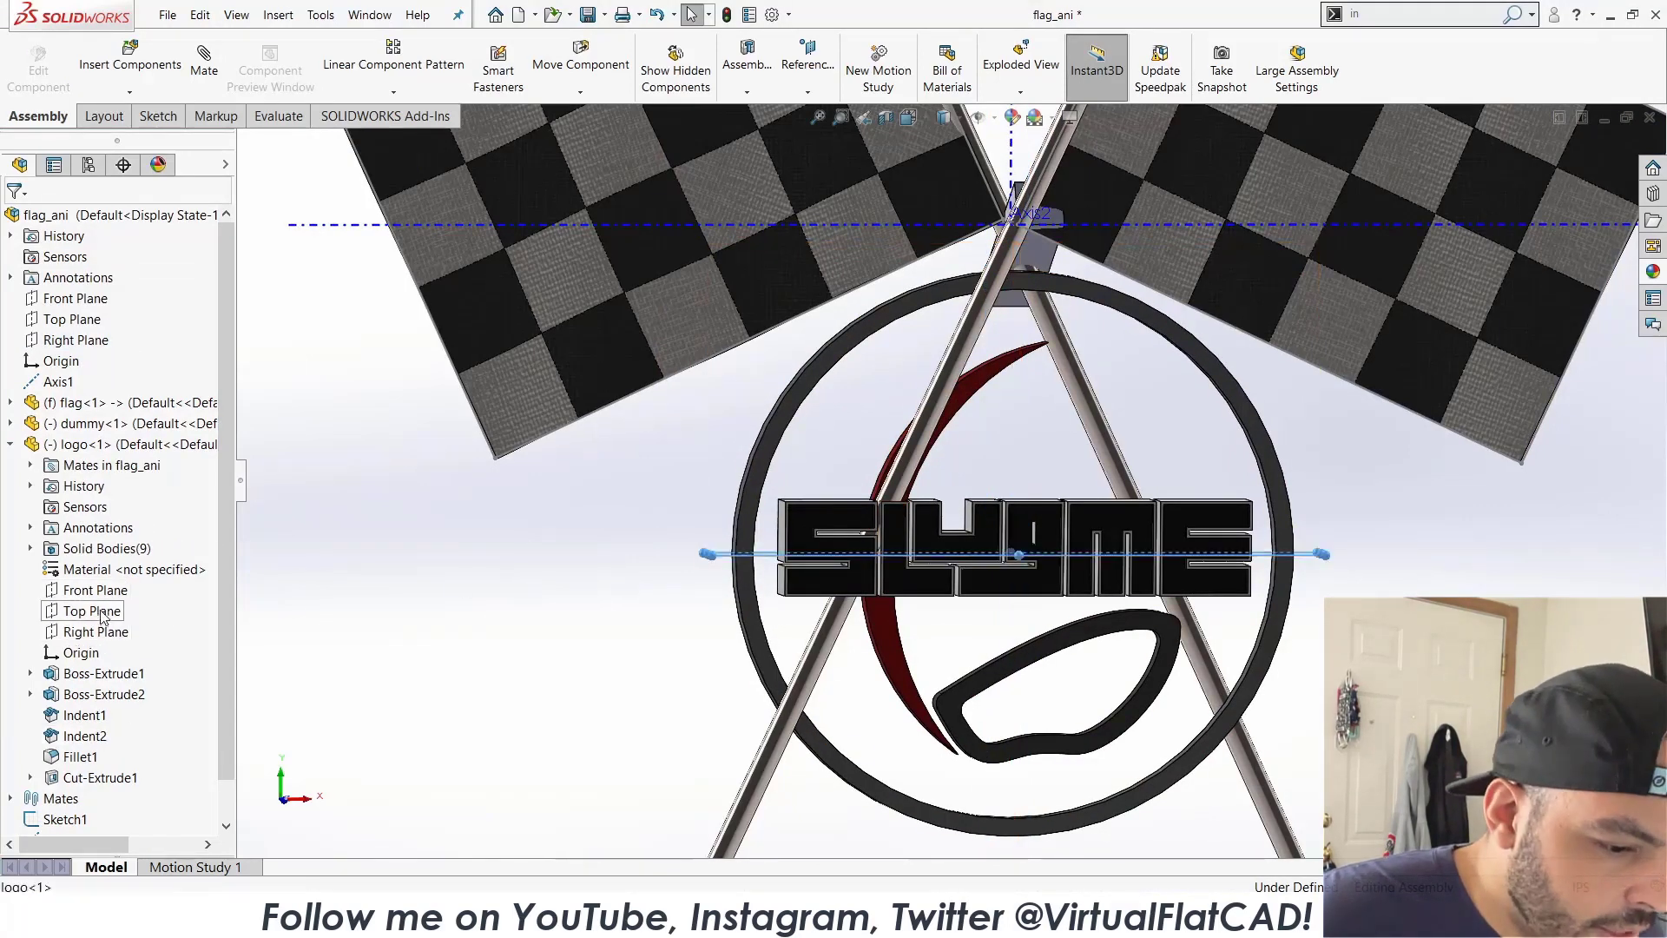
{"action": "left_click", "coordinate": [74, 319], "text": "ctrl"}
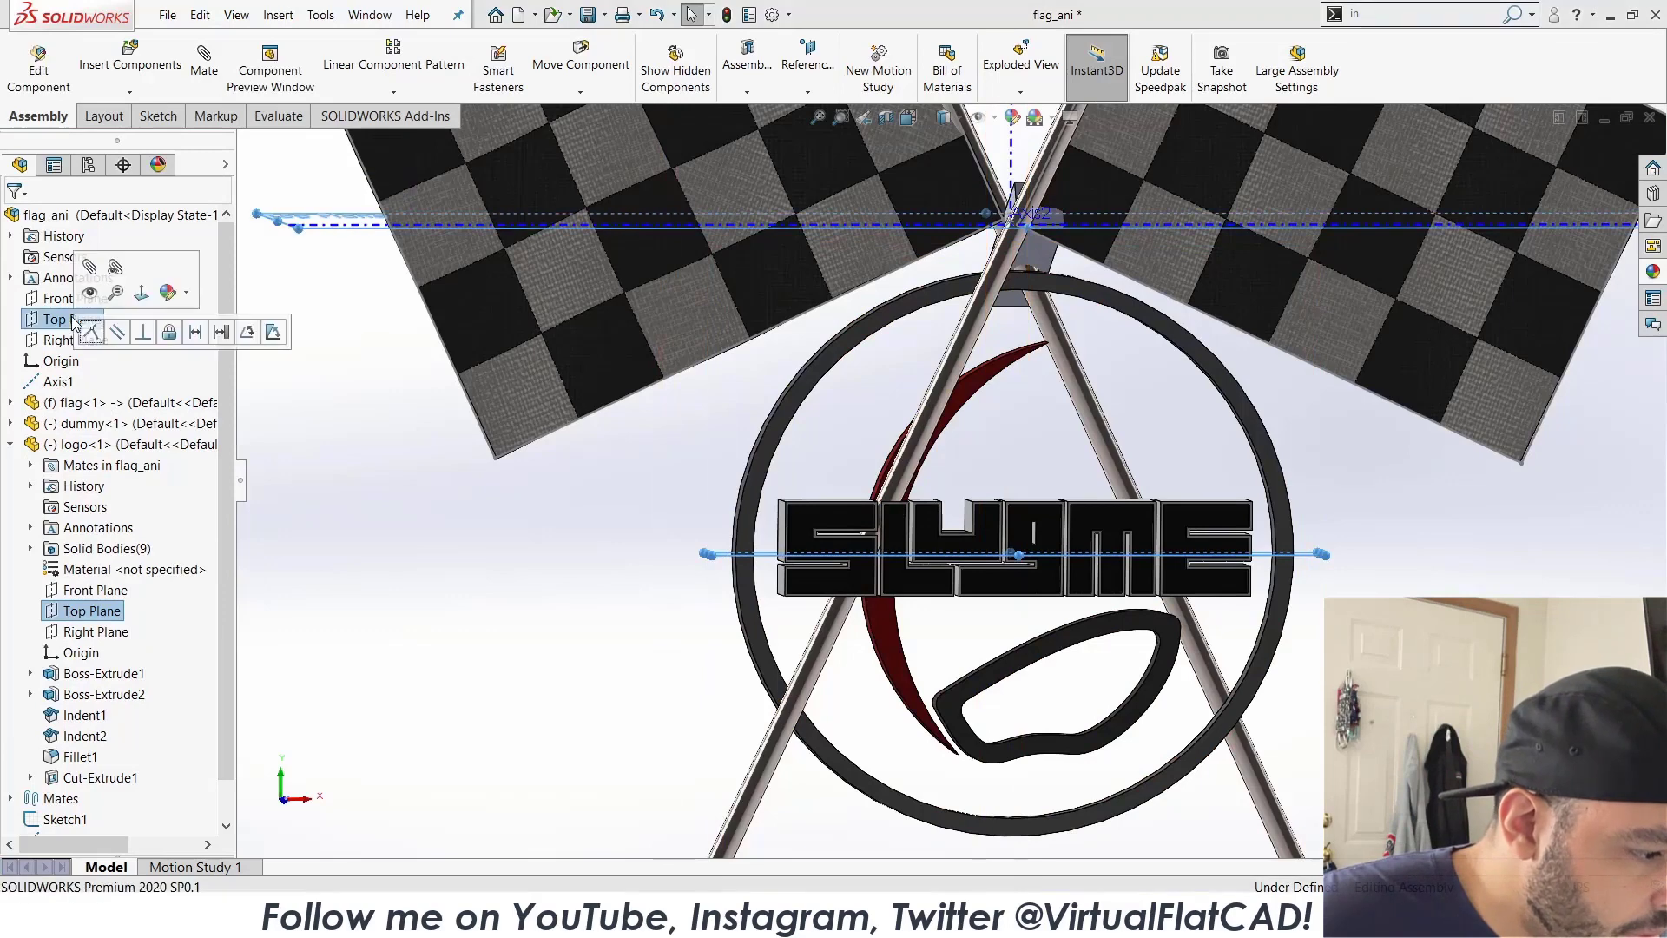
{"action": "left_click", "coordinate": [195, 333]}
{"action": "type", "text": "7"}
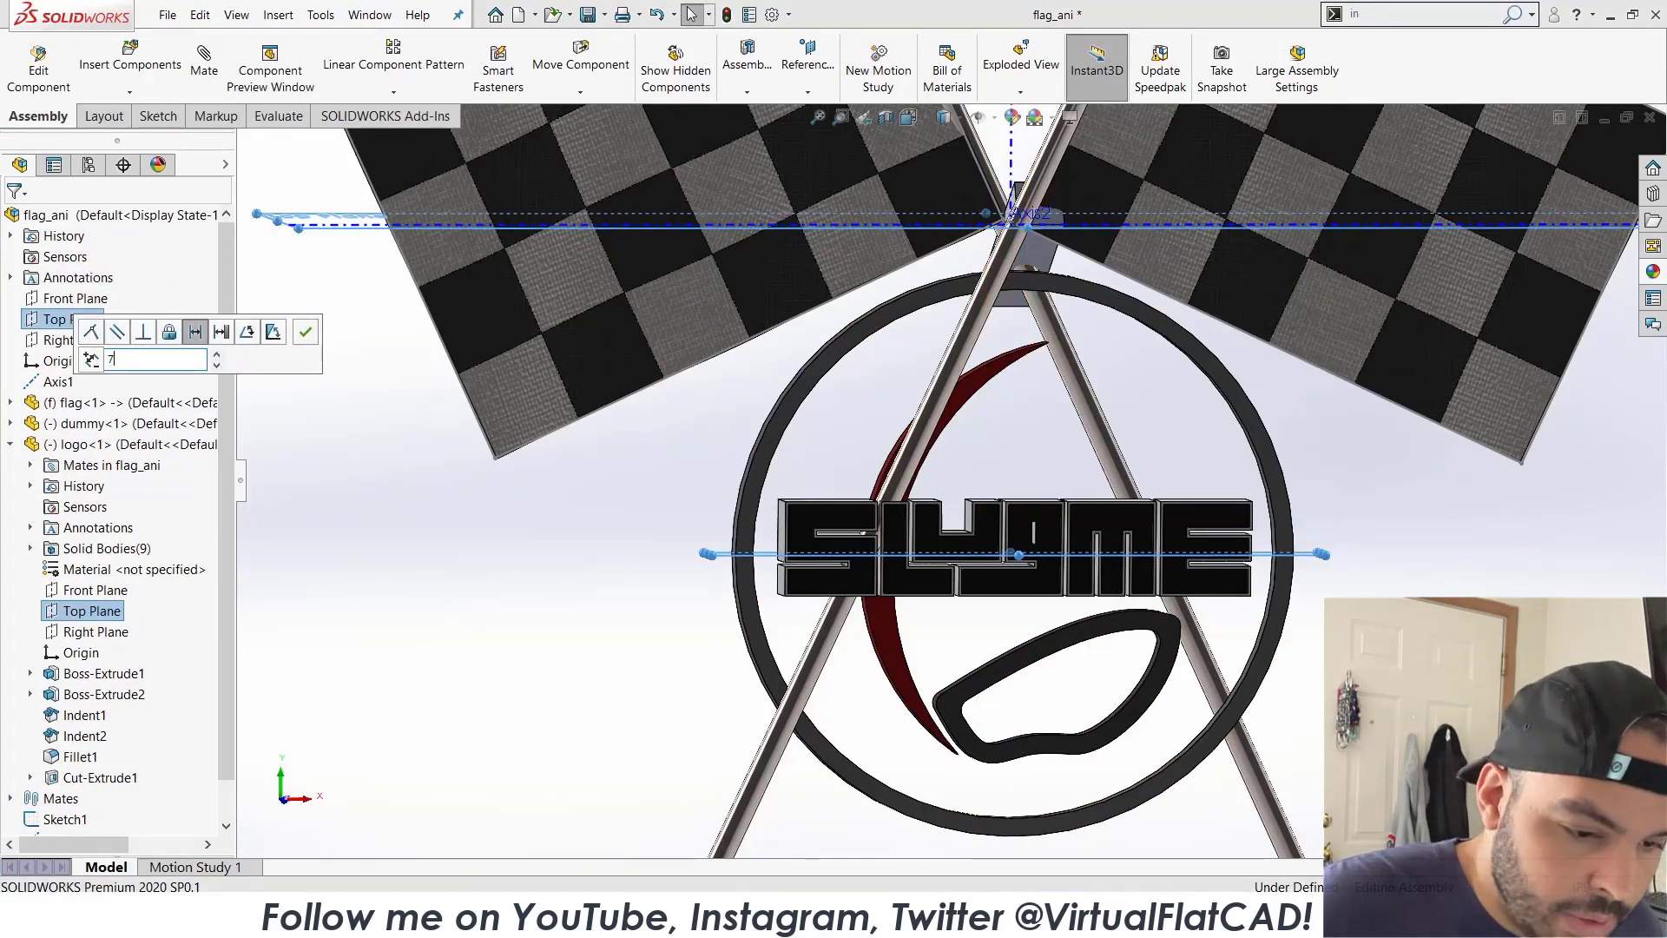
{"action": "key", "text": "Return"}
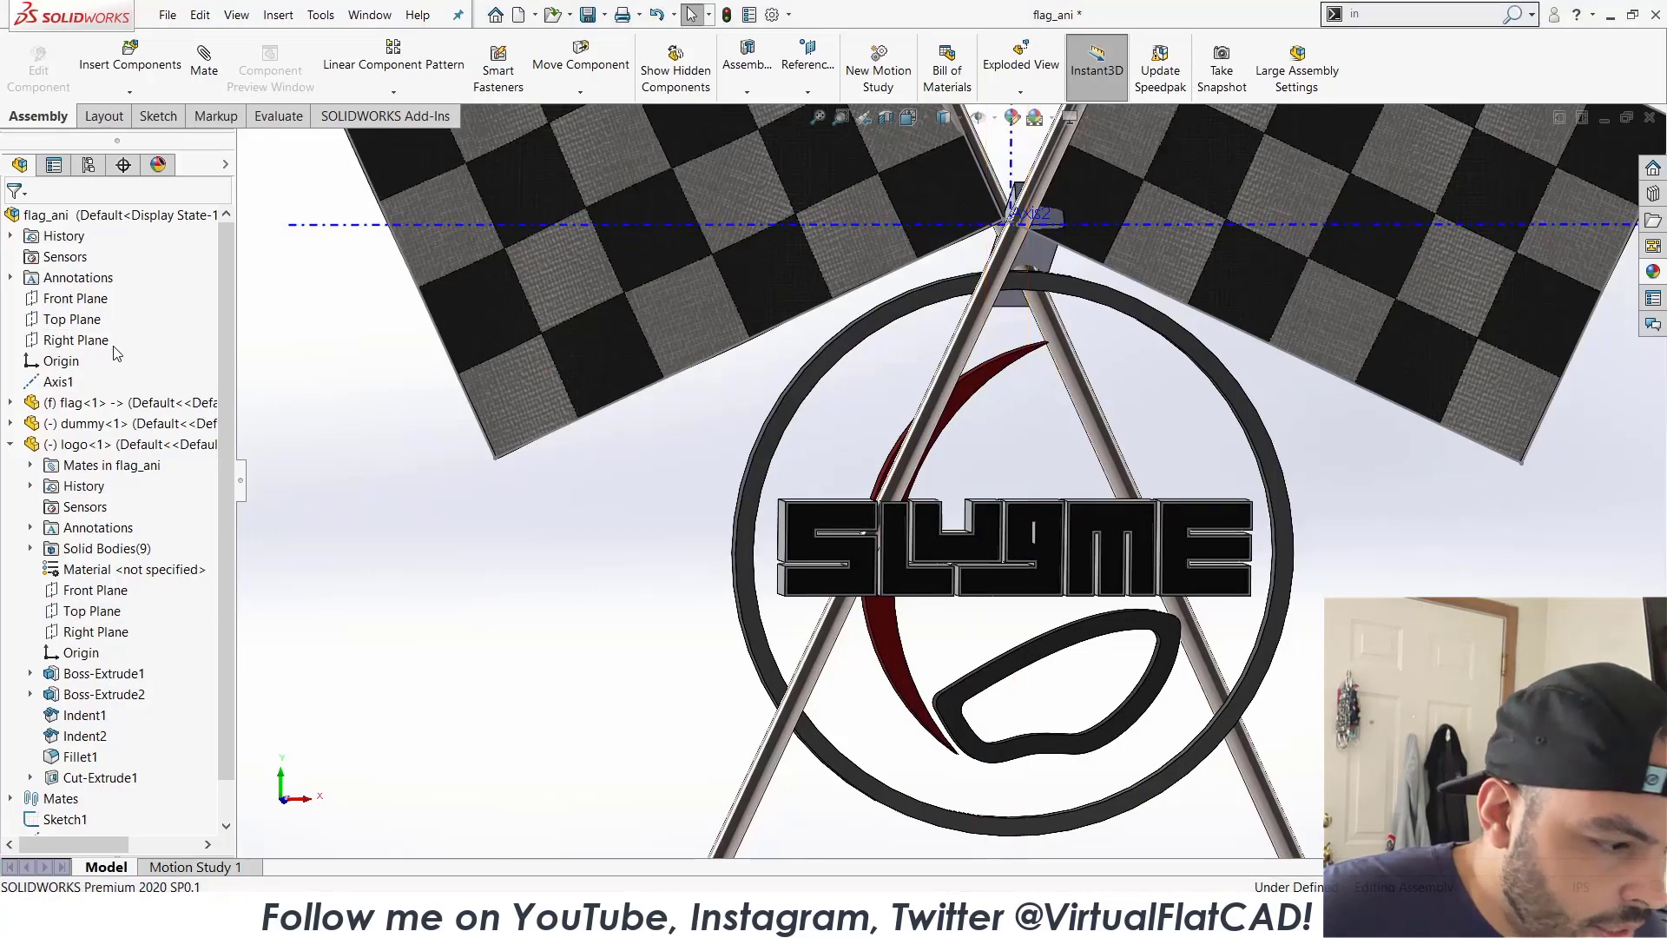
Add a 0.5625 in distance mate between the assembly's Front Plane and the logo's Front Plane.
{"action": "left_click", "coordinate": [74, 298]}
{"action": "scroll", "coordinate": [96, 744], "scroll_direction": "down", "scroll_amount": 1}
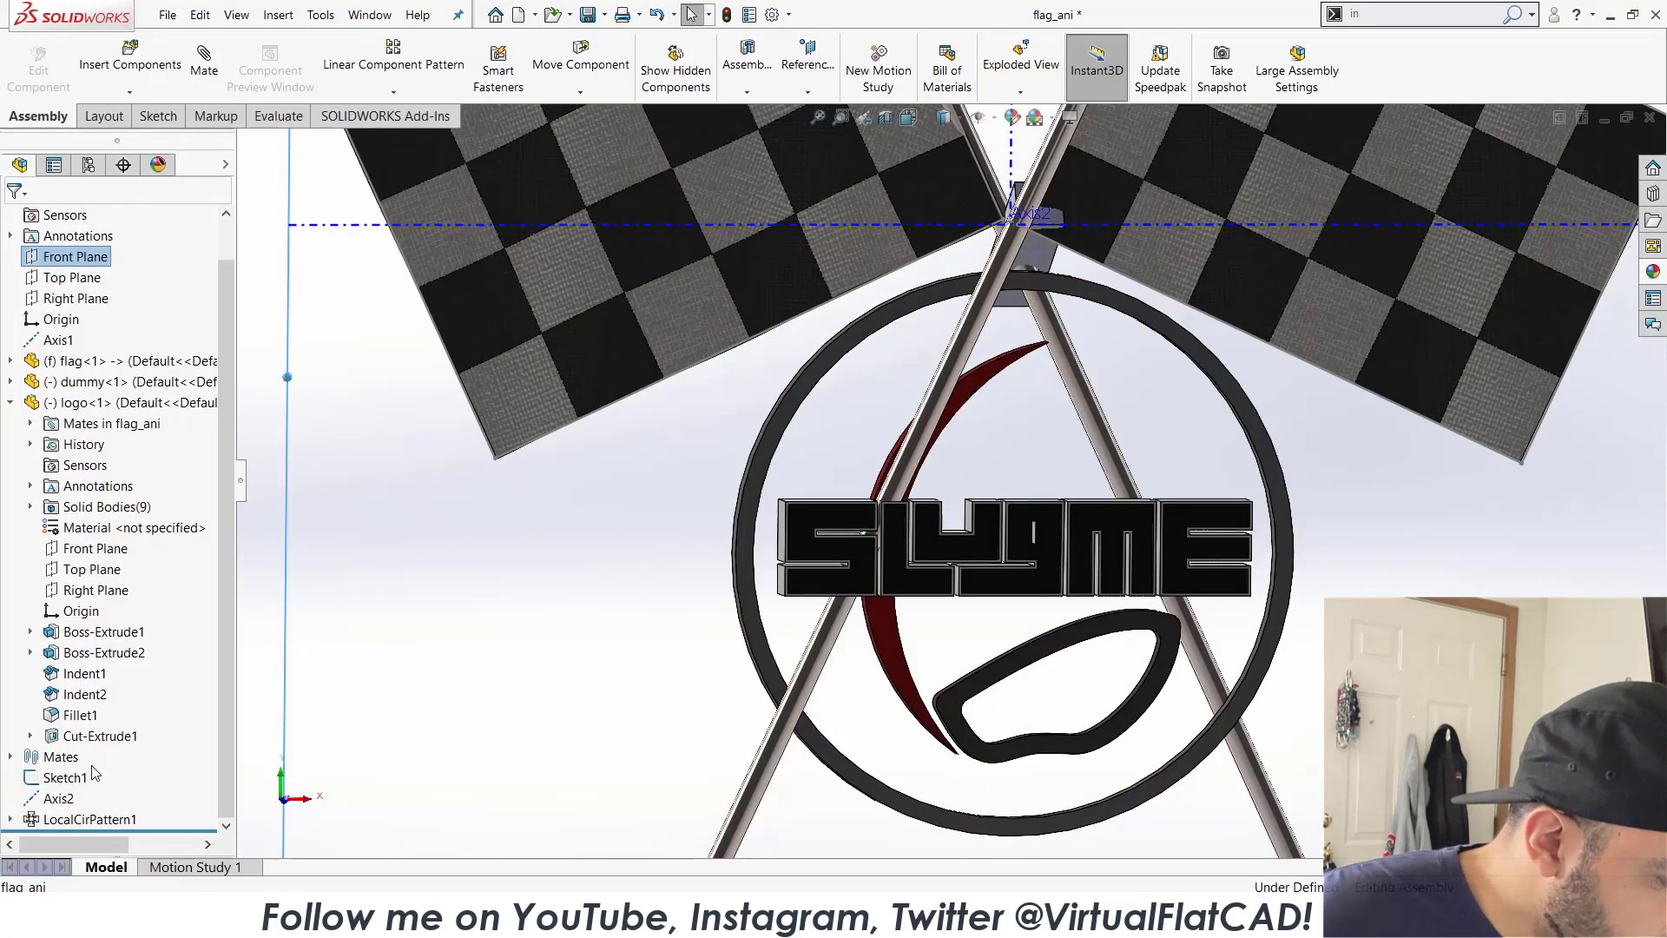
{"action": "left_click", "coordinate": [110, 552], "text": "ctrl"}
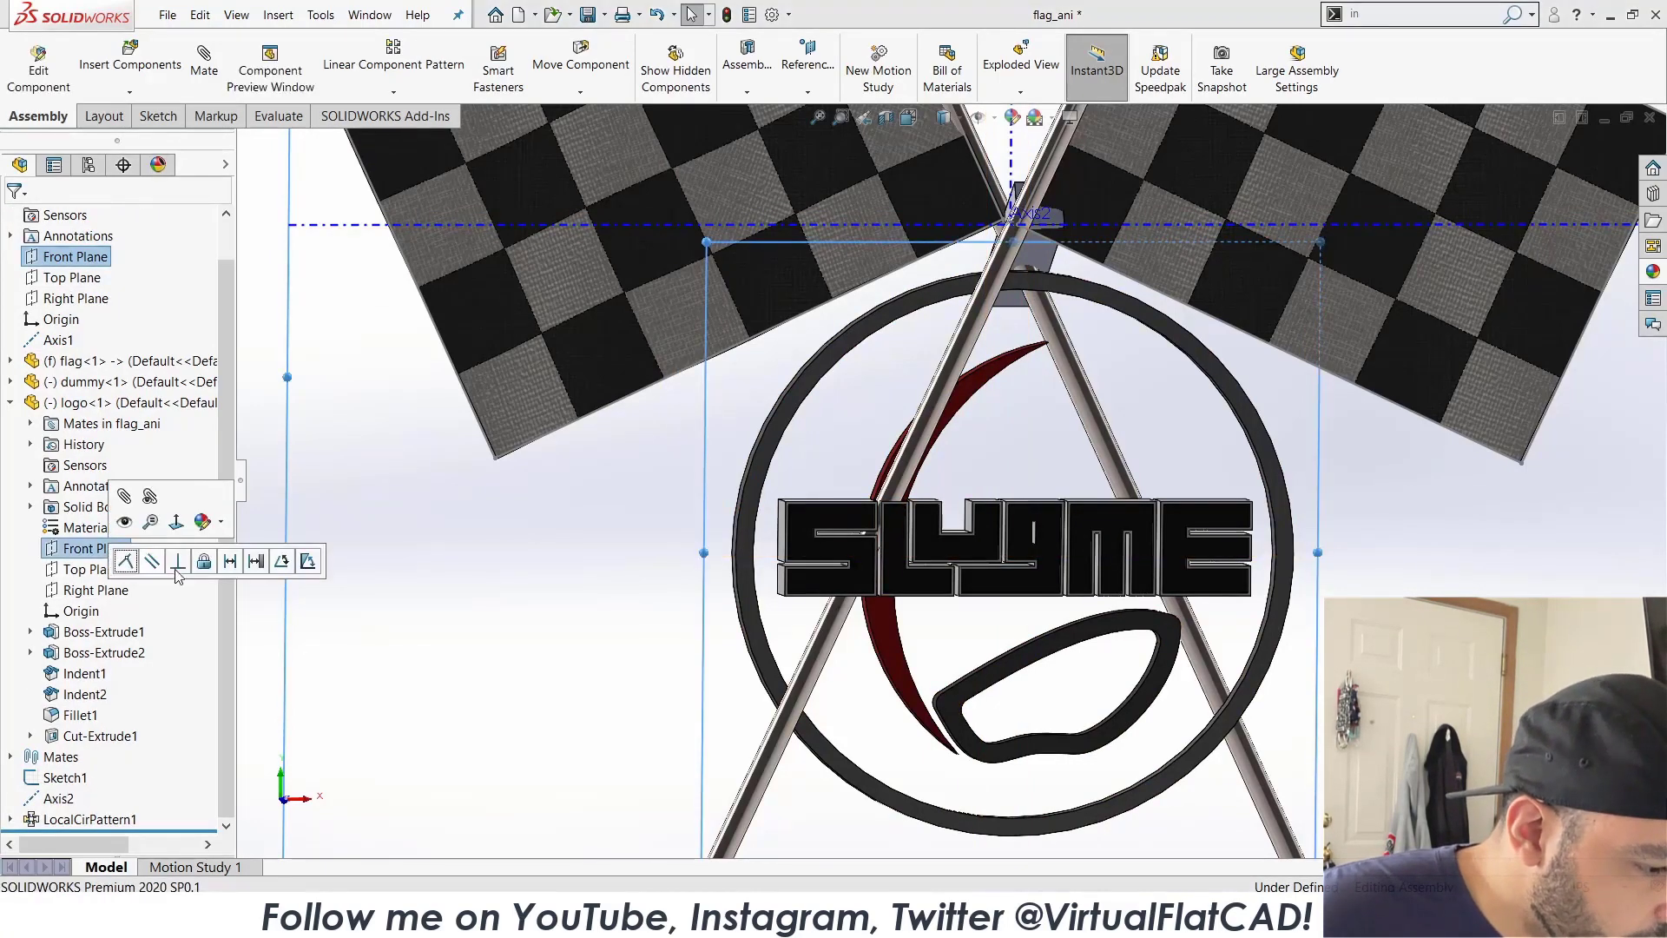
{"action": "left_click", "coordinate": [232, 561]}
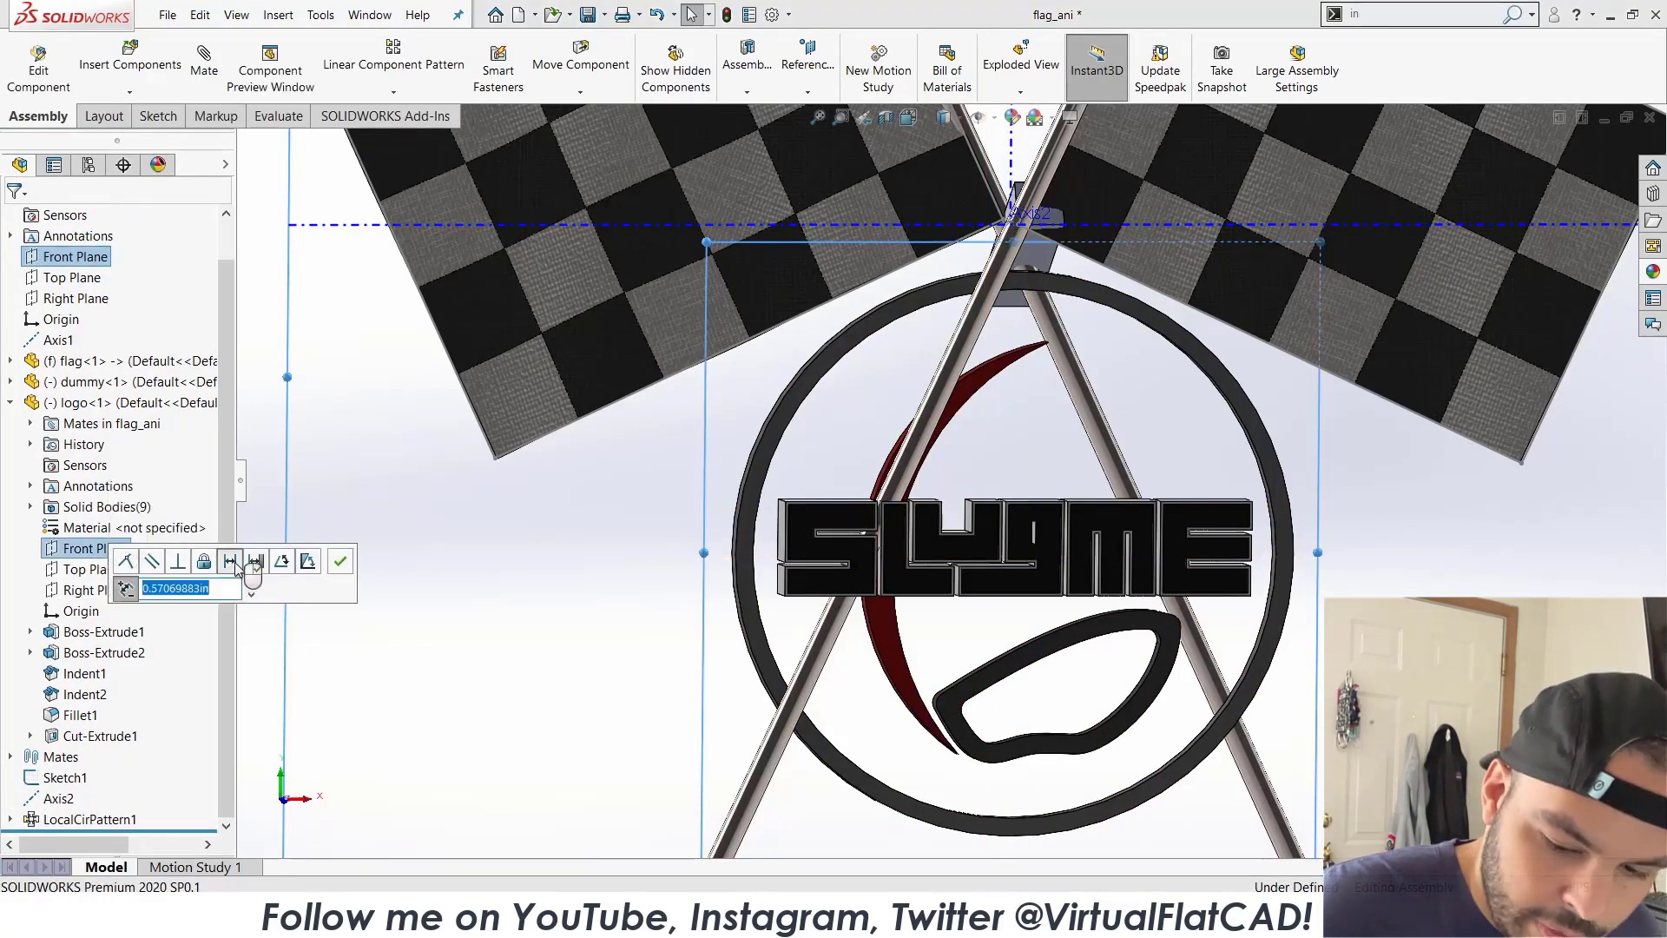
{"action": "key", "text": "BackSpace"}
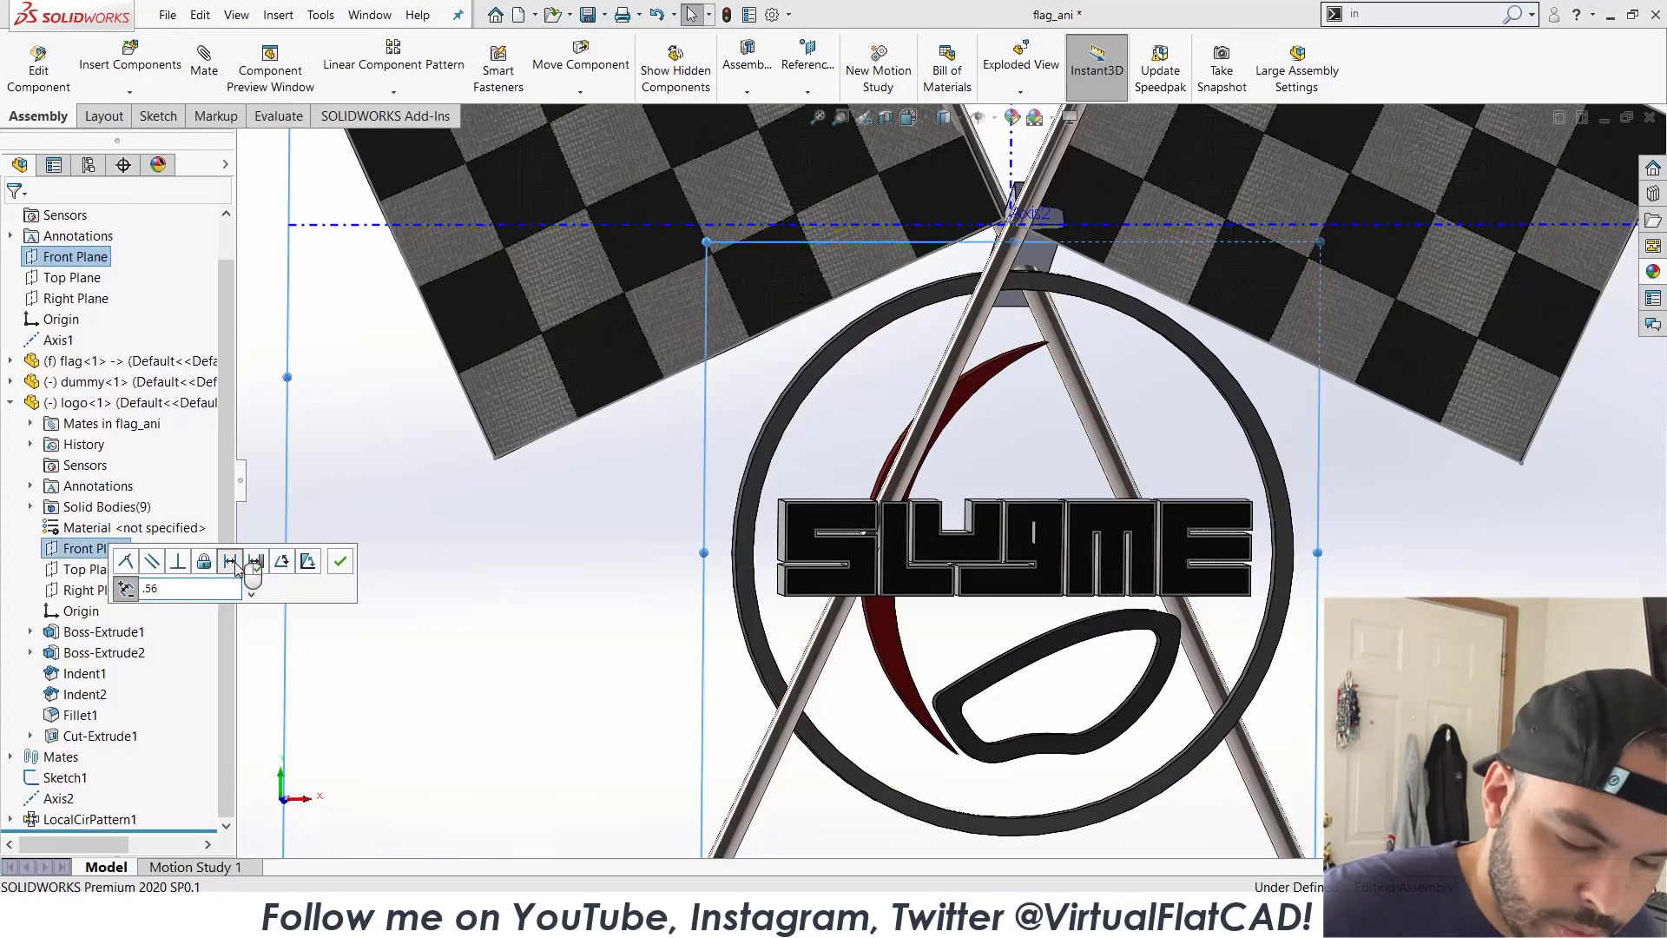
{"action": "type", "text": ".5625"}
{"action": "key", "text": "Return"}
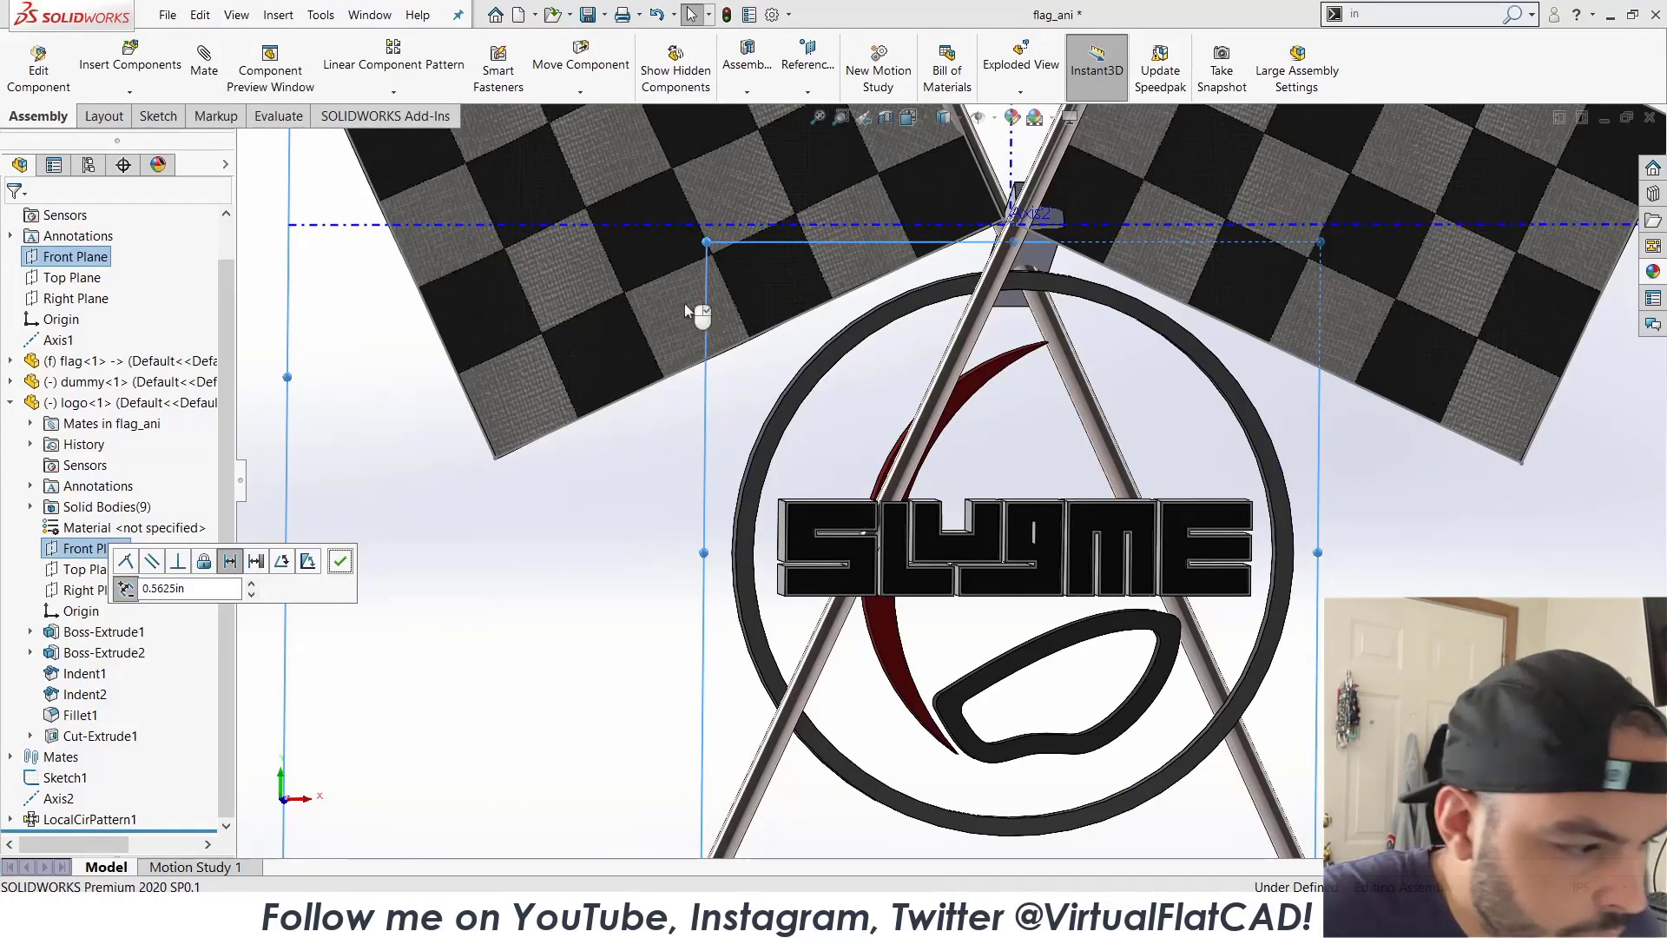
{"action": "right_click", "coordinate": [373, 554]}
Save the flag_ani assembly together with its modified flag part.
{"action": "key", "text": "f"}
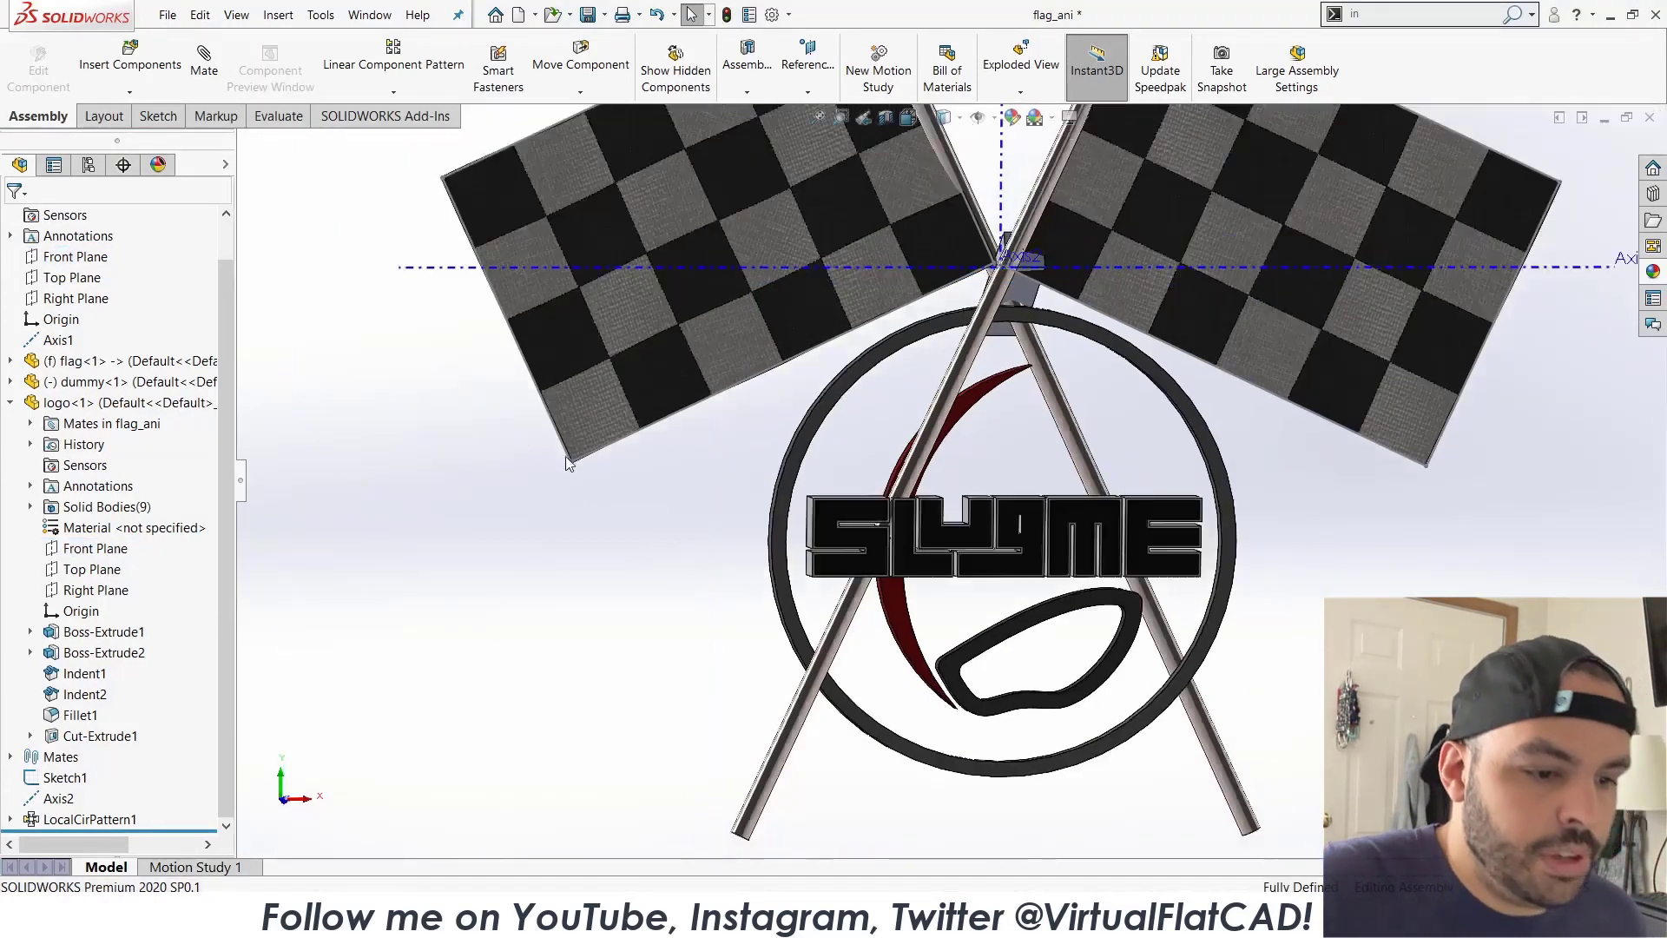
{"action": "middle_click_drag", "start_coordinate": [964, 391], "coordinate": [797, 505]}
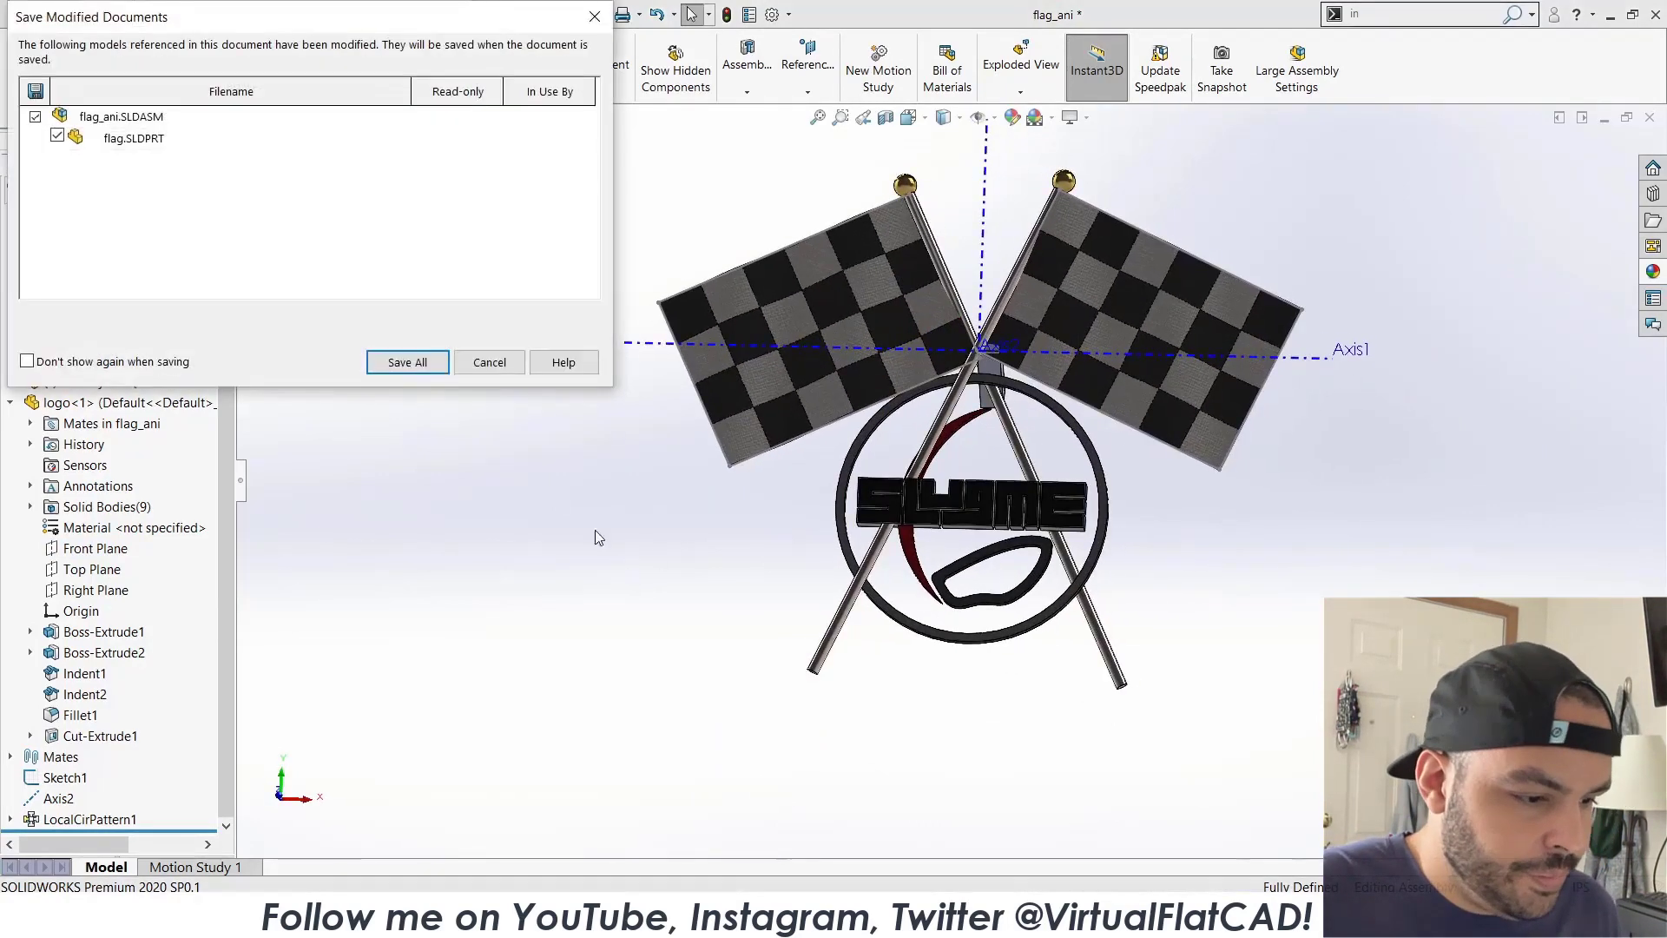
{"action": "left_click", "coordinate": [407, 362]}
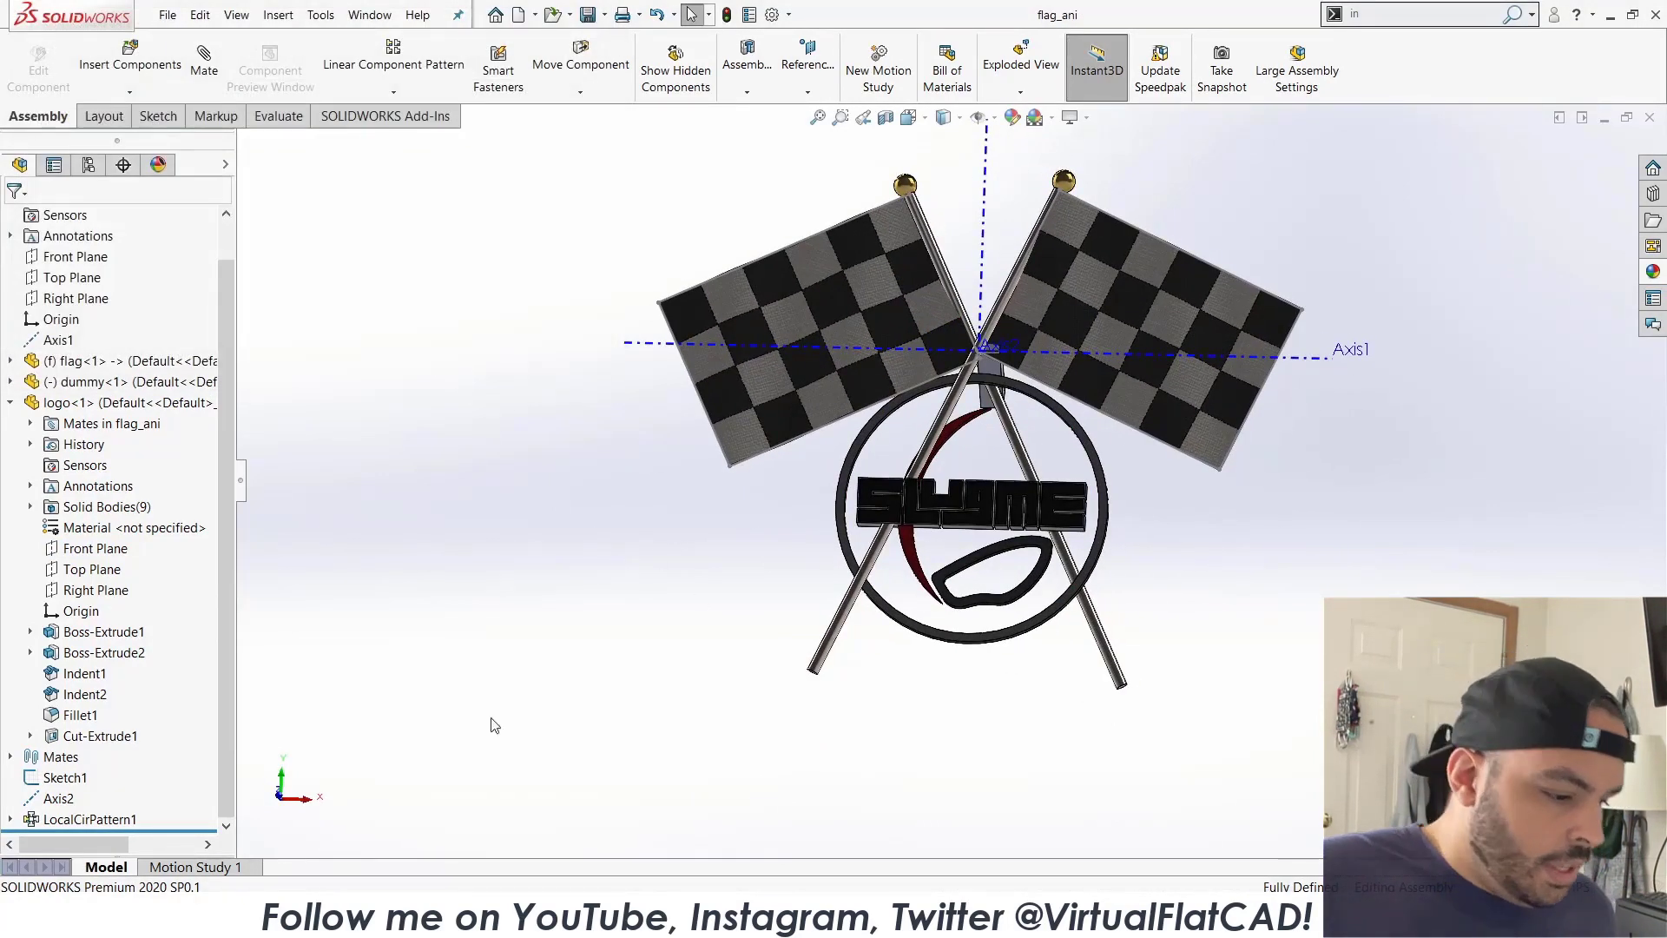
Open Motion Study 1 and choose Animation as the study type.
{"action": "left_click", "coordinate": [236, 869]}
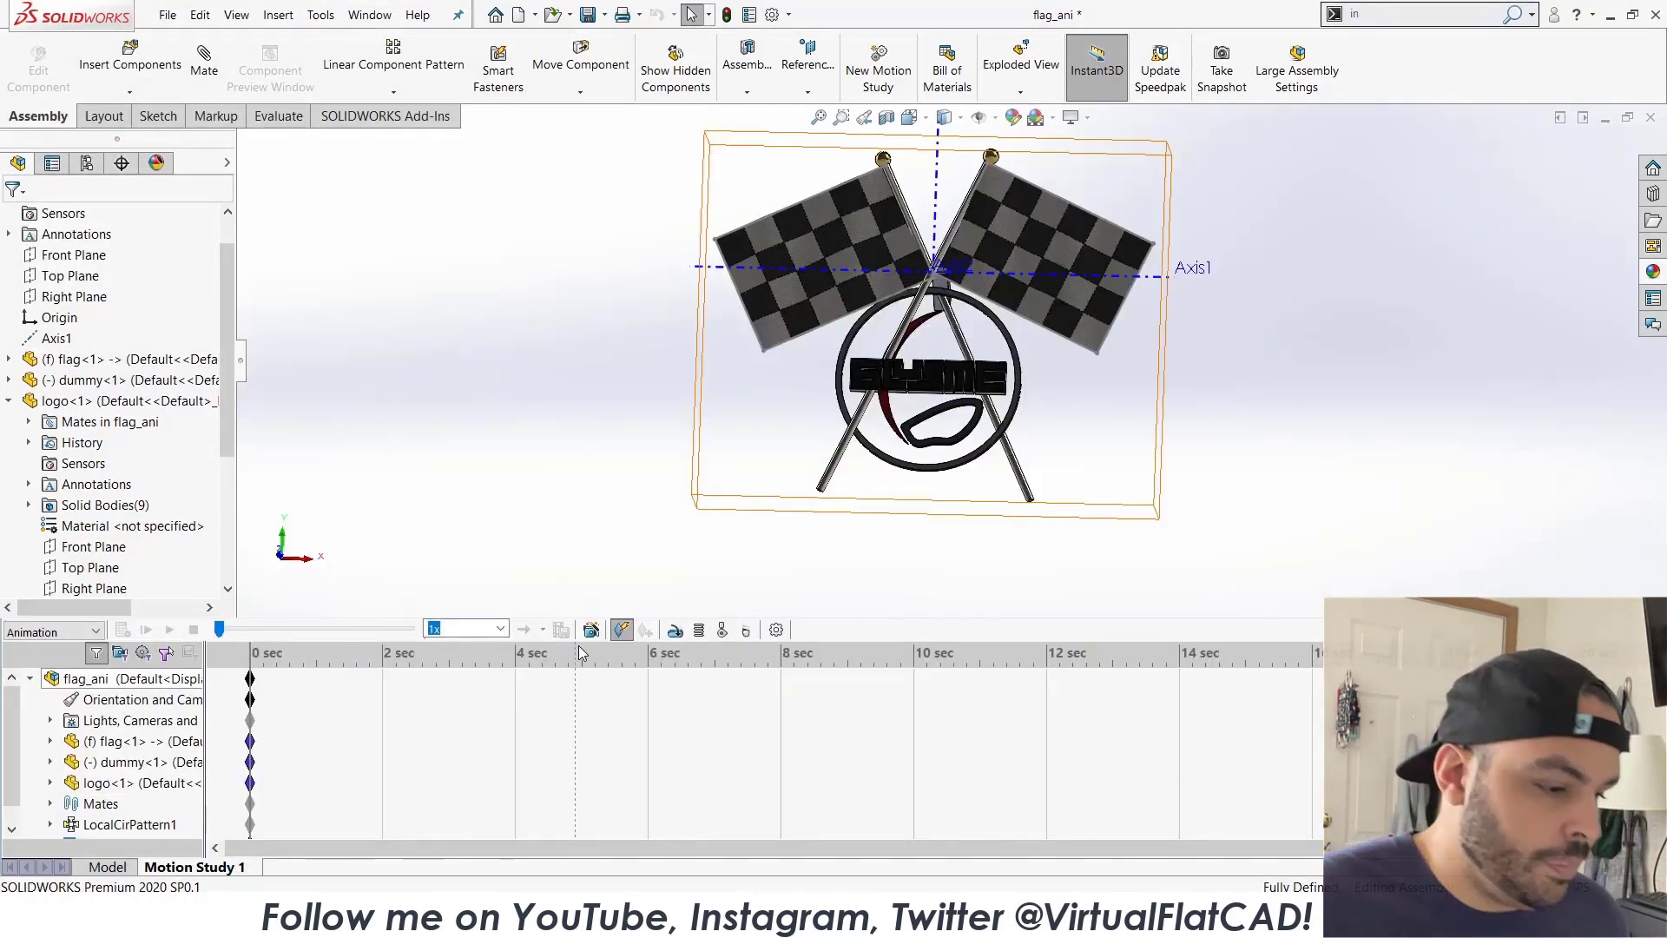
{"action": "left_click", "coordinate": [65, 633]}
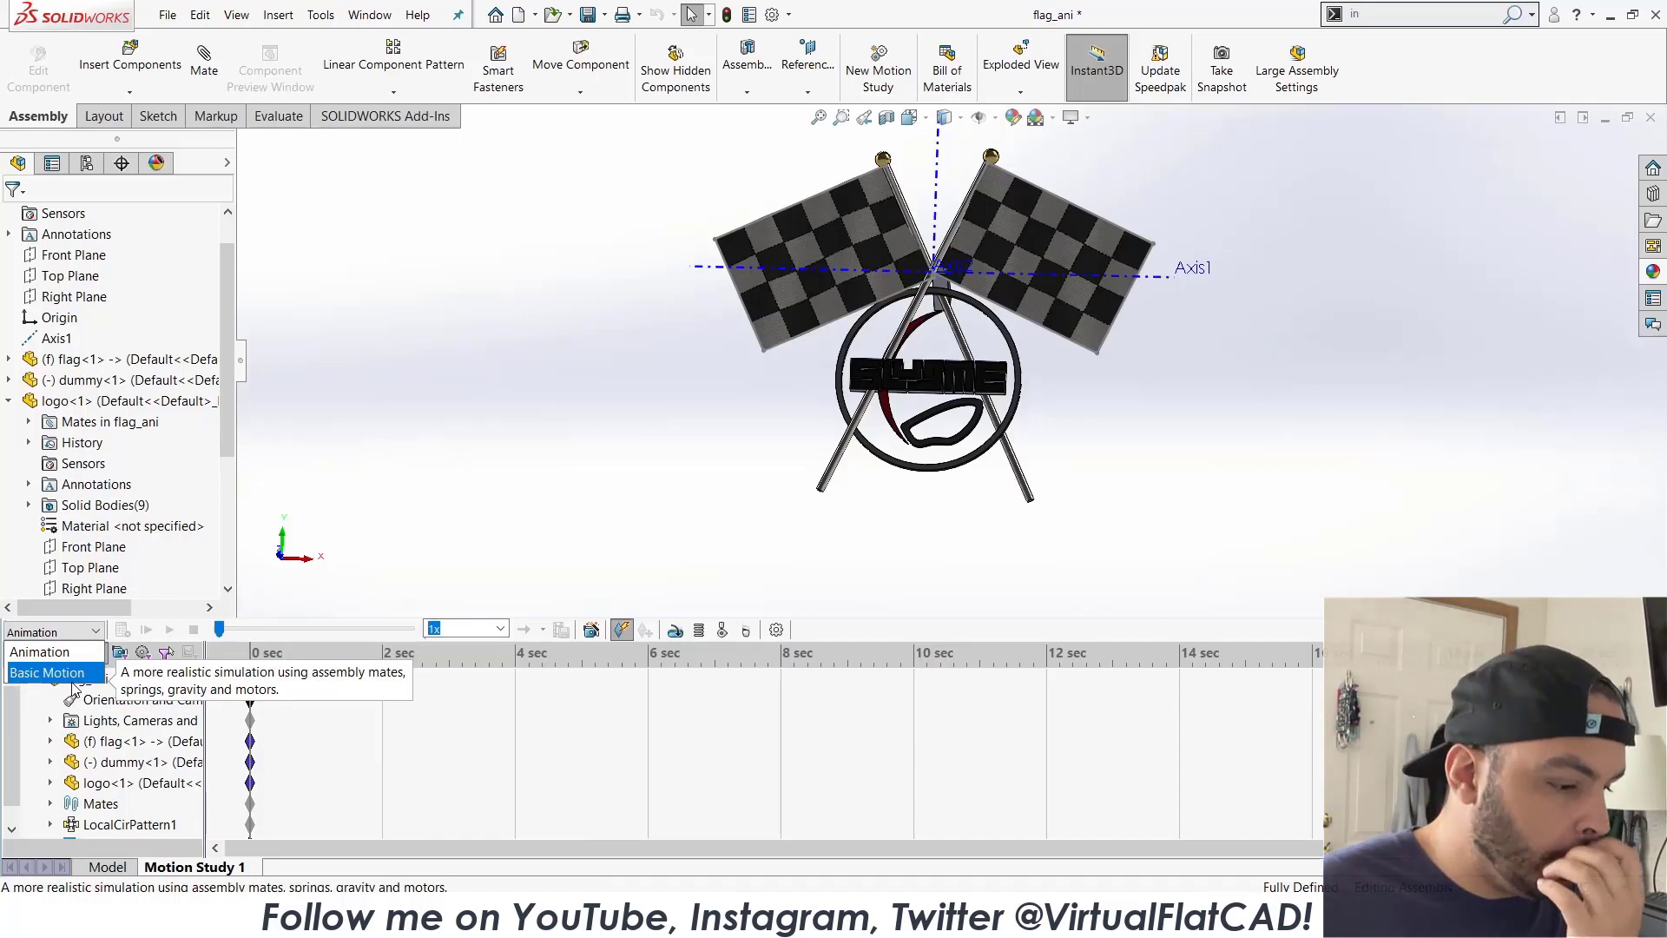
{"action": "left_click", "coordinate": [52, 651]}
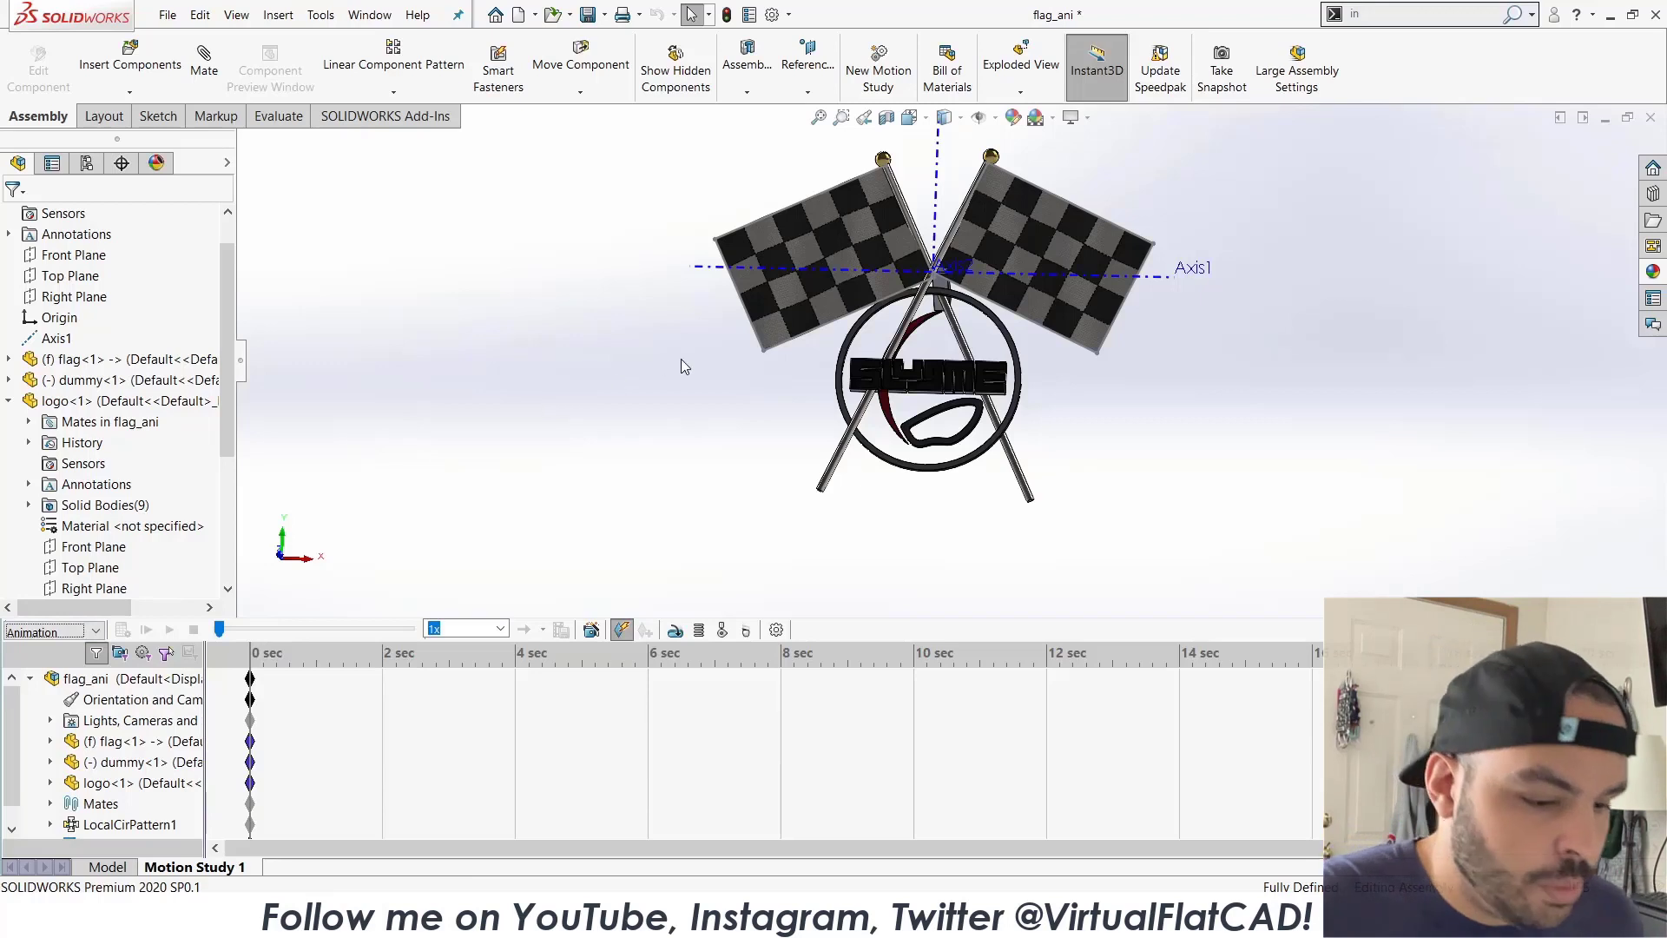
Start a rotary motor in the motion study and hide the axes around the dummy block.
{"action": "left_click", "coordinate": [677, 632]}
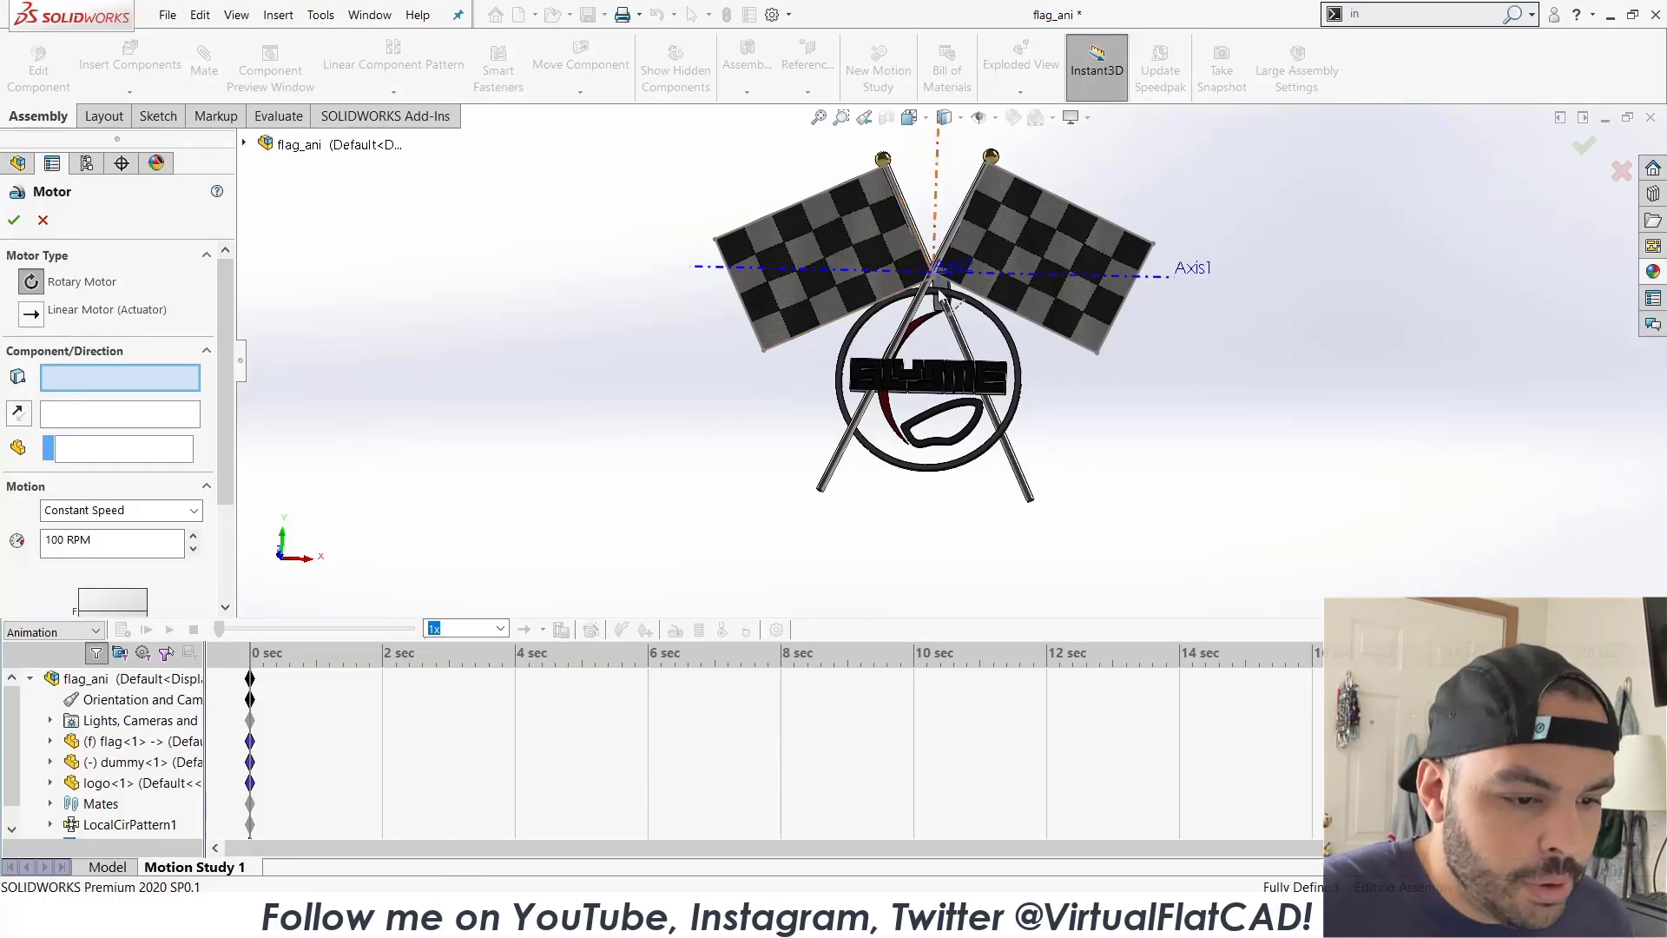
{"action": "scroll", "coordinate": [877, 250], "scroll_direction": "down", "scroll_amount": 8}
{"action": "scroll", "coordinate": [905, 238], "scroll_direction": "up", "scroll_amount": 8}
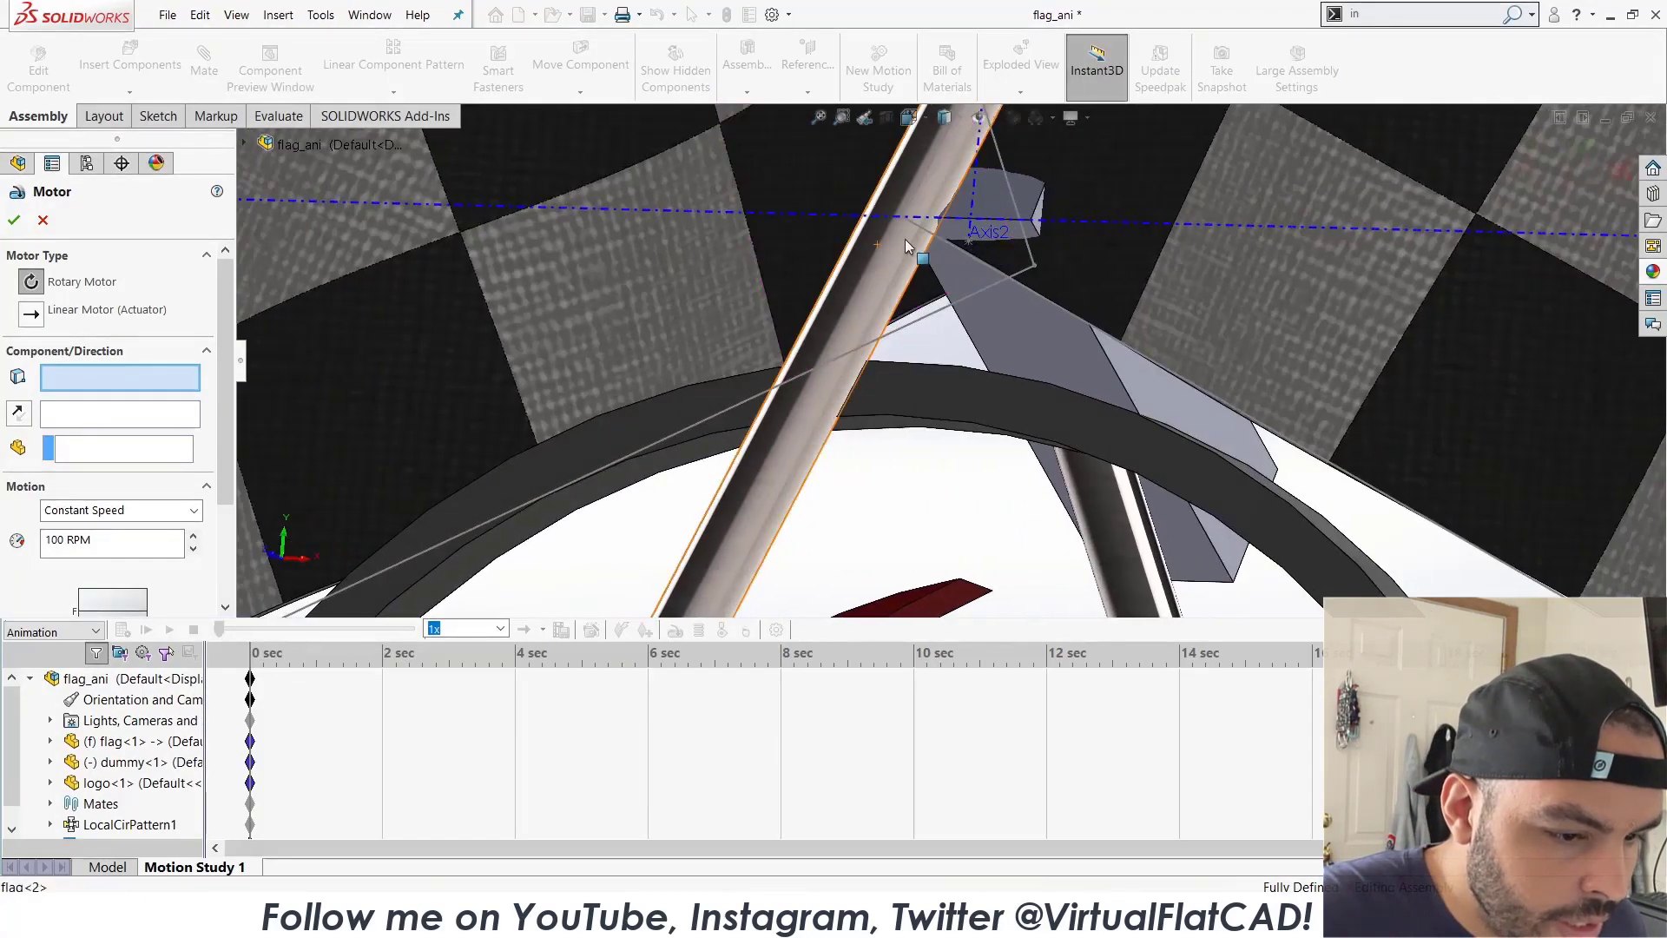
{"action": "scroll", "coordinate": [1026, 179], "scroll_direction": "up", "scroll_amount": 3}
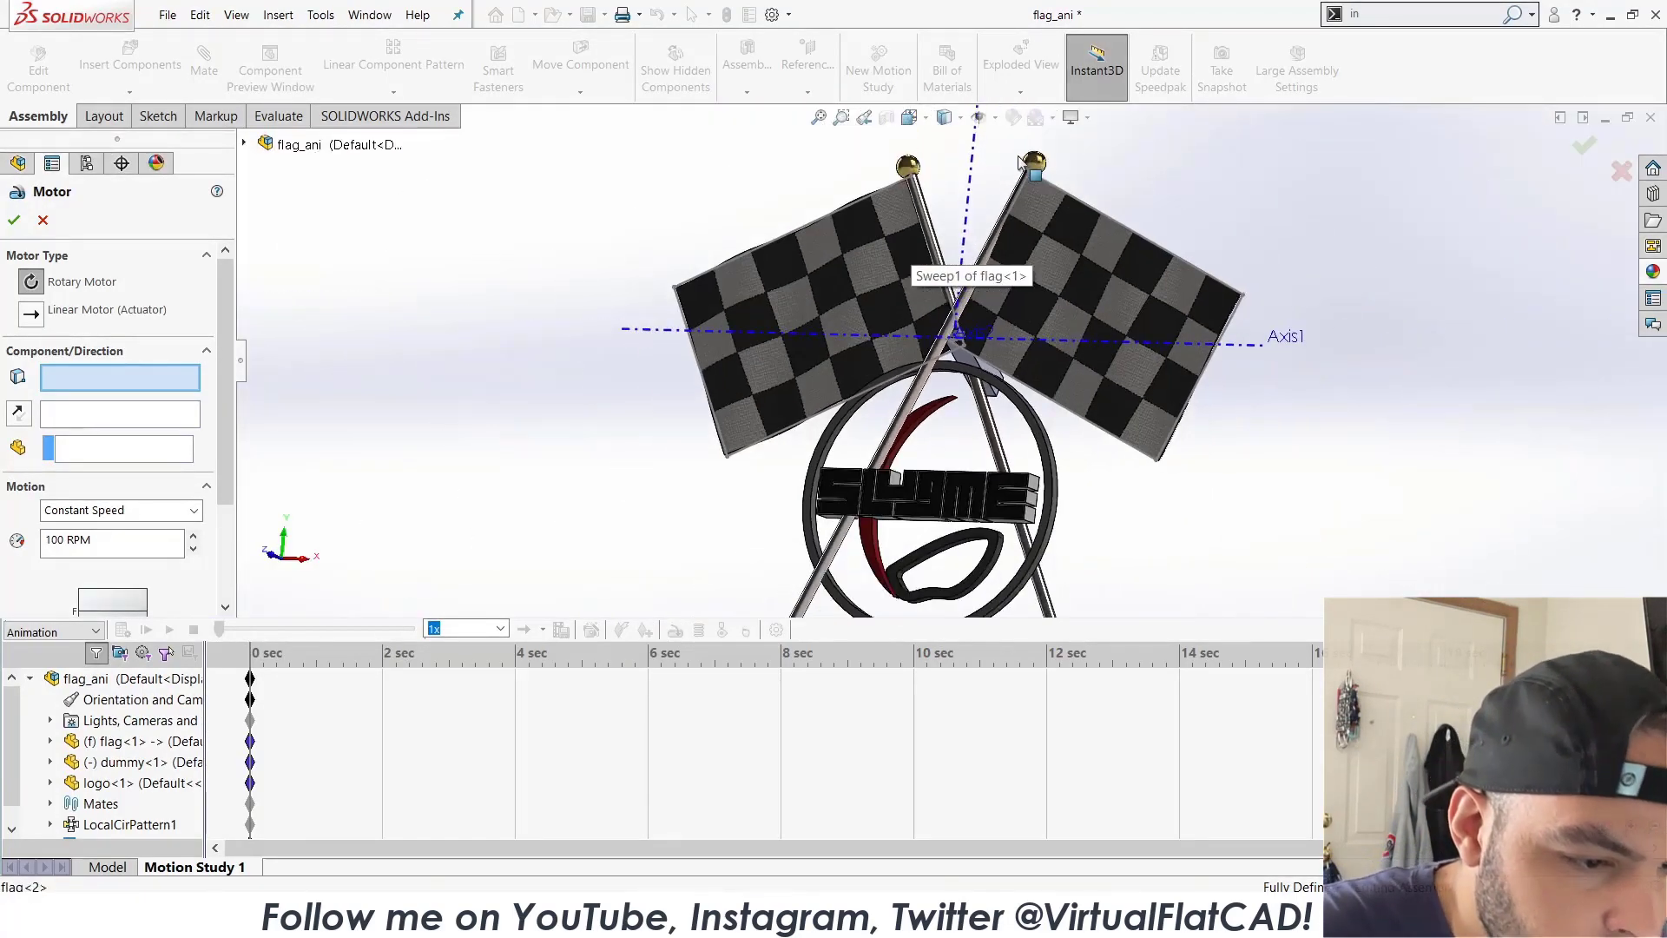
{"action": "left_click", "coordinate": [992, 118]}
{"action": "left_click", "coordinate": [982, 166]}
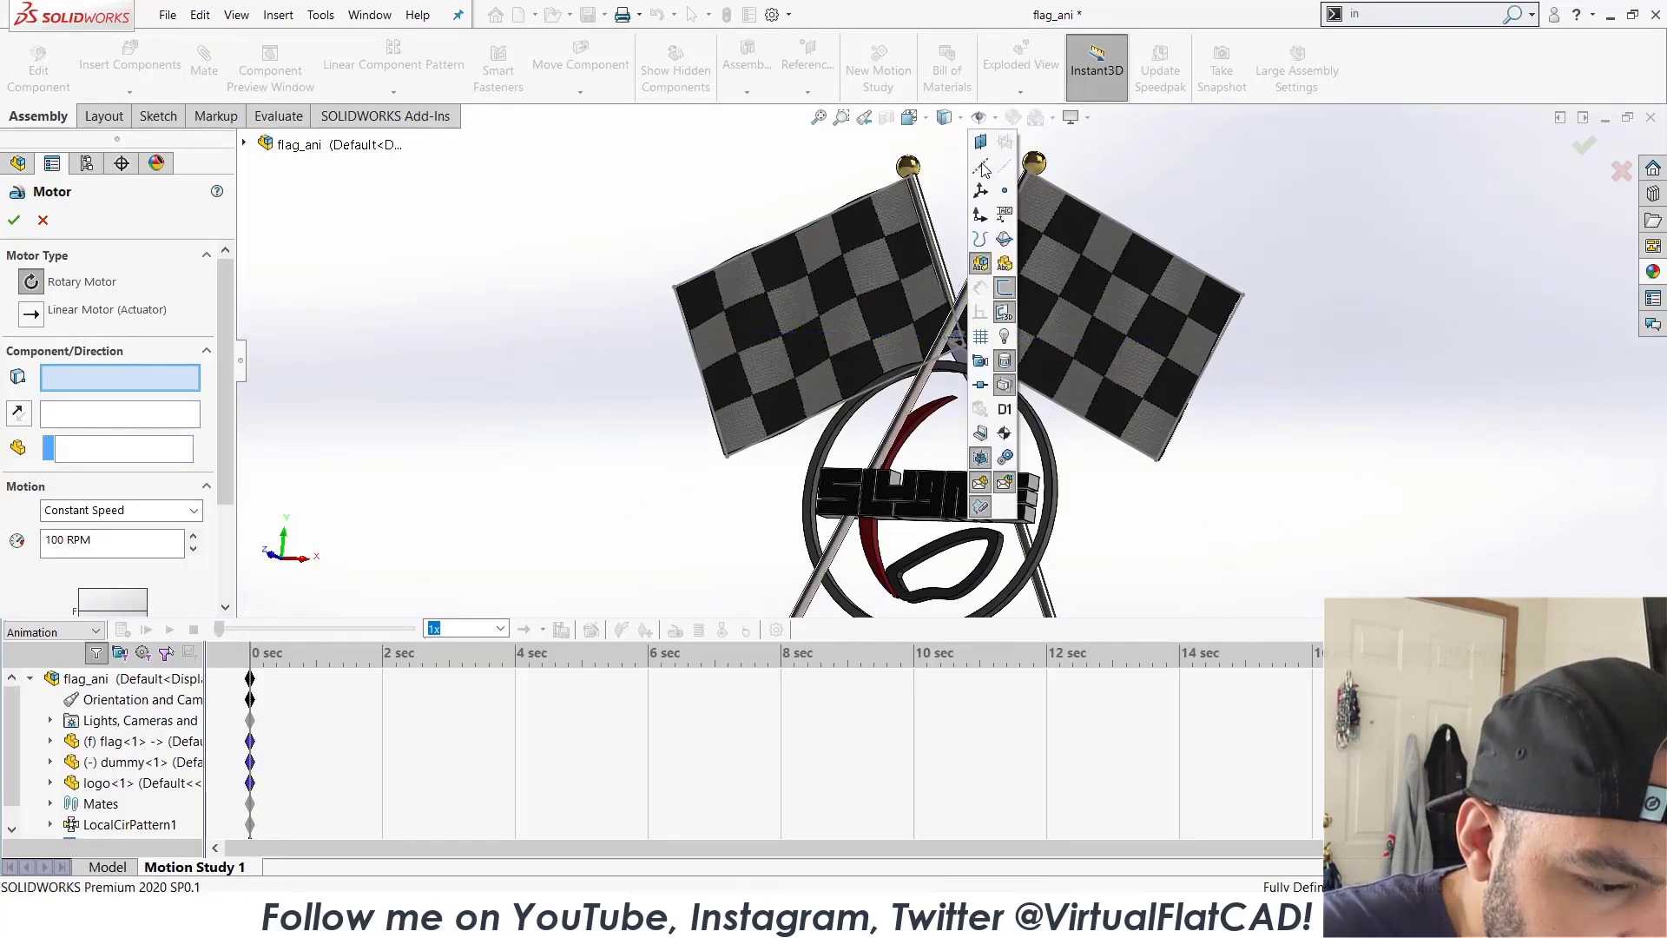
Drive the dummy block with a constant-speed rotary motor of 12 RPM, using an edge of the block as location and direction.
{"action": "scroll", "coordinate": [965, 336], "scroll_direction": "down", "scroll_amount": 10}
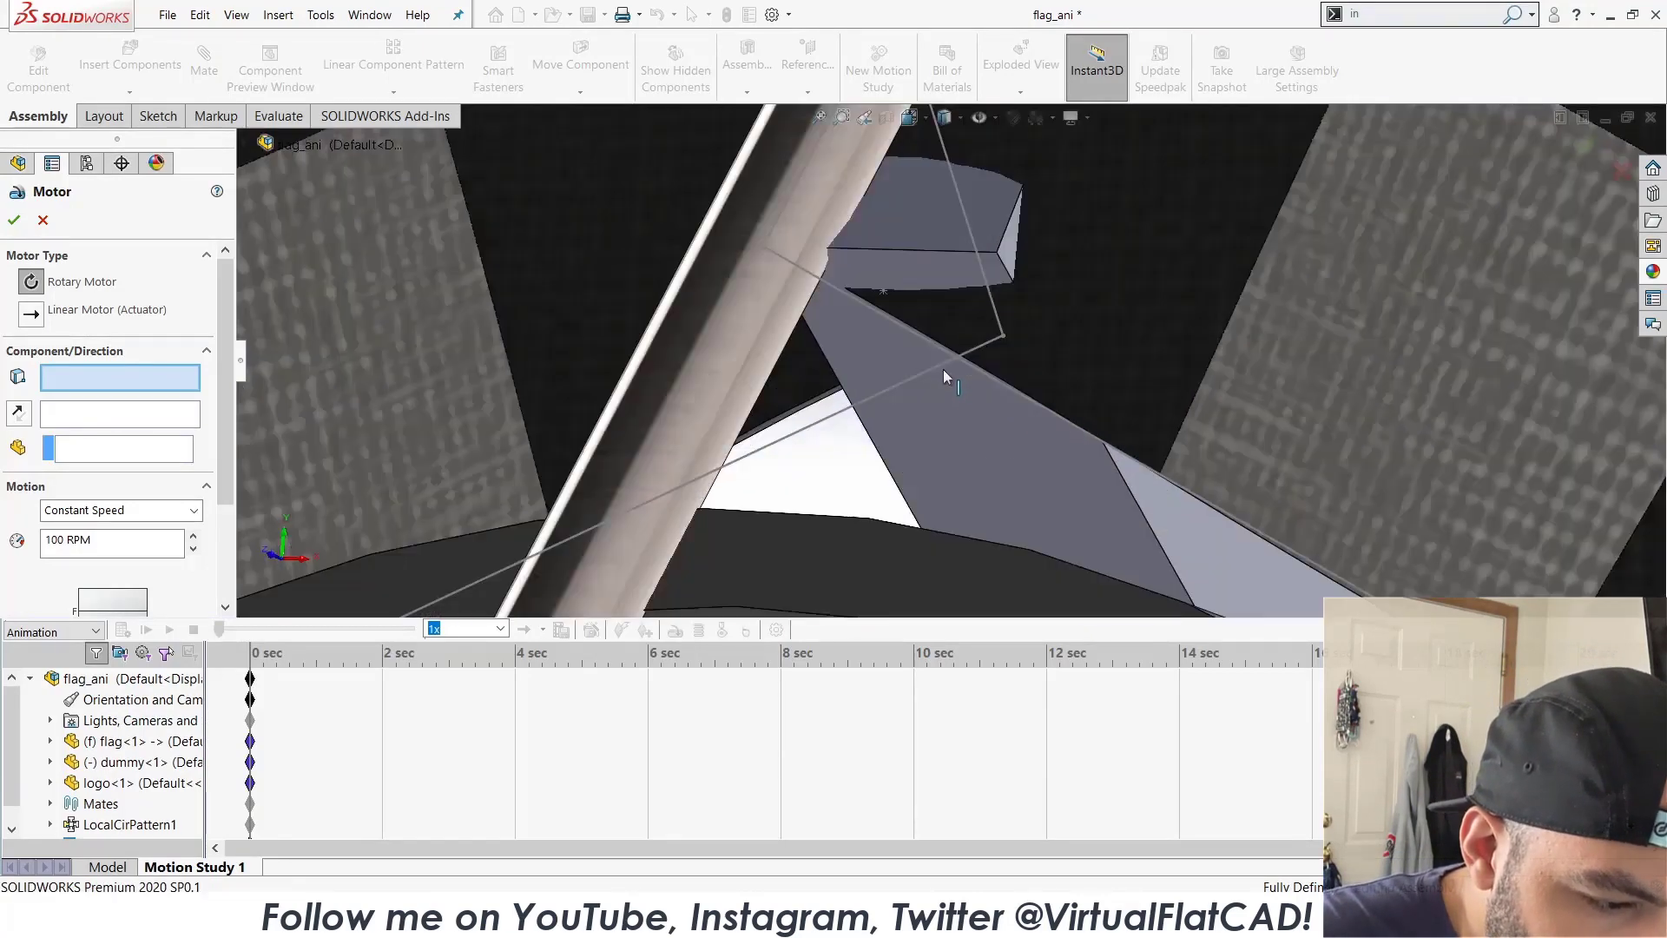
{"action": "left_click", "coordinate": [929, 250]}
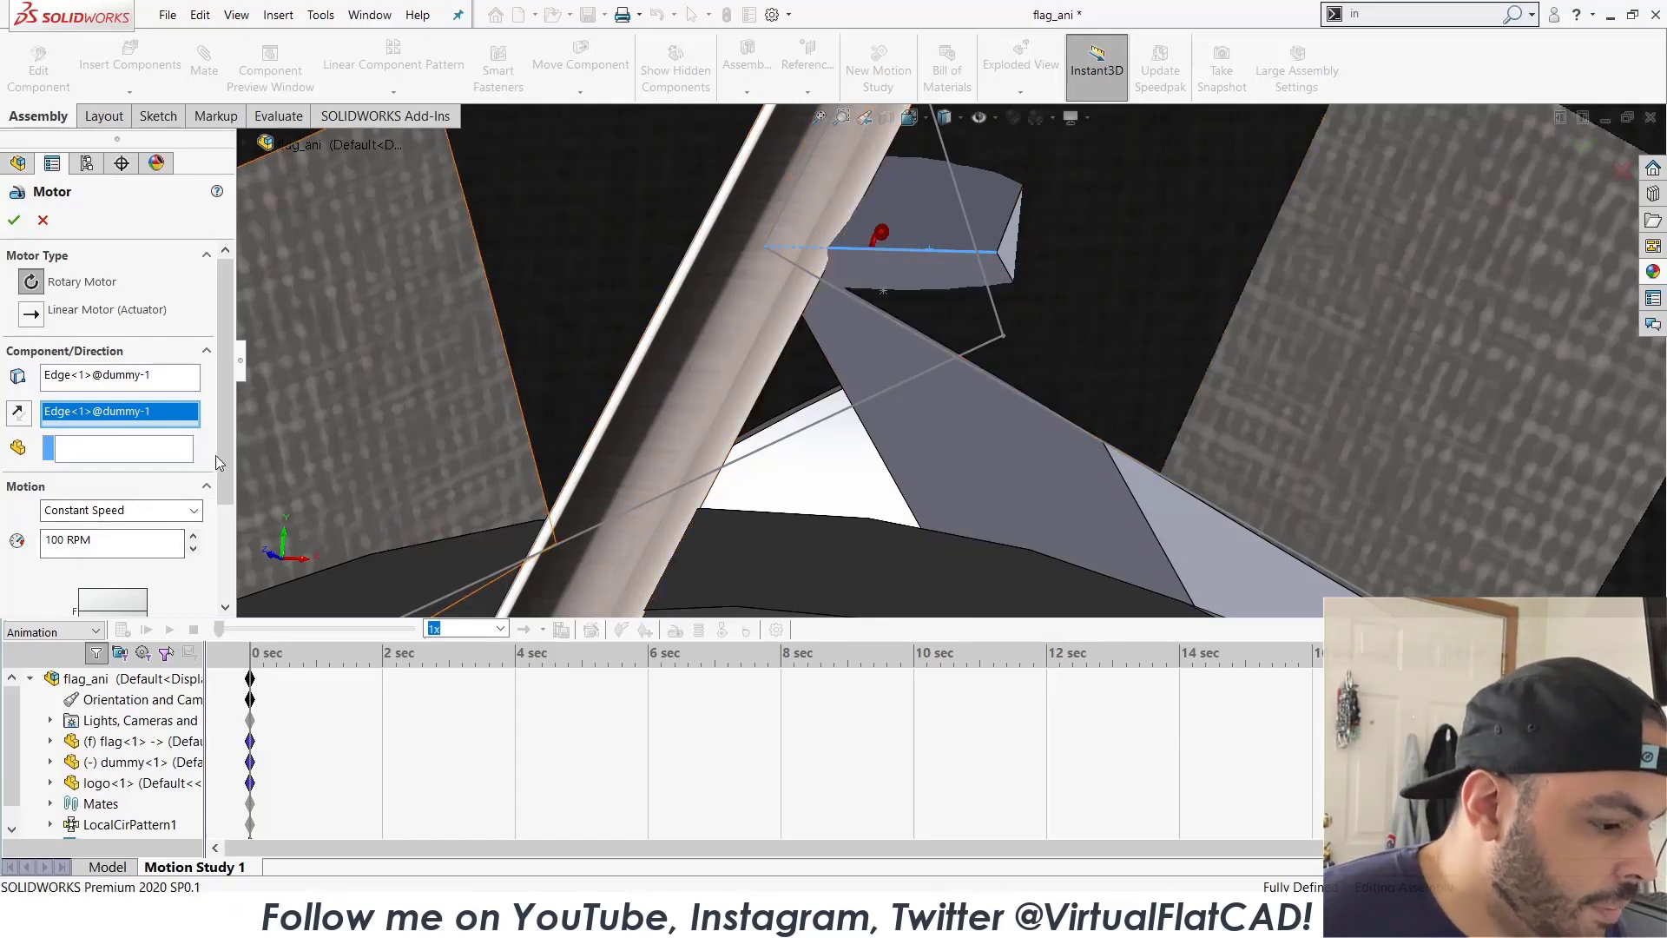
{"action": "scroll", "coordinate": [207, 496], "scroll_direction": "down", "scroll_amount": 1}
{"action": "left_click_drag", "start_coordinate": [113, 495], "coordinate": [4, 493]}
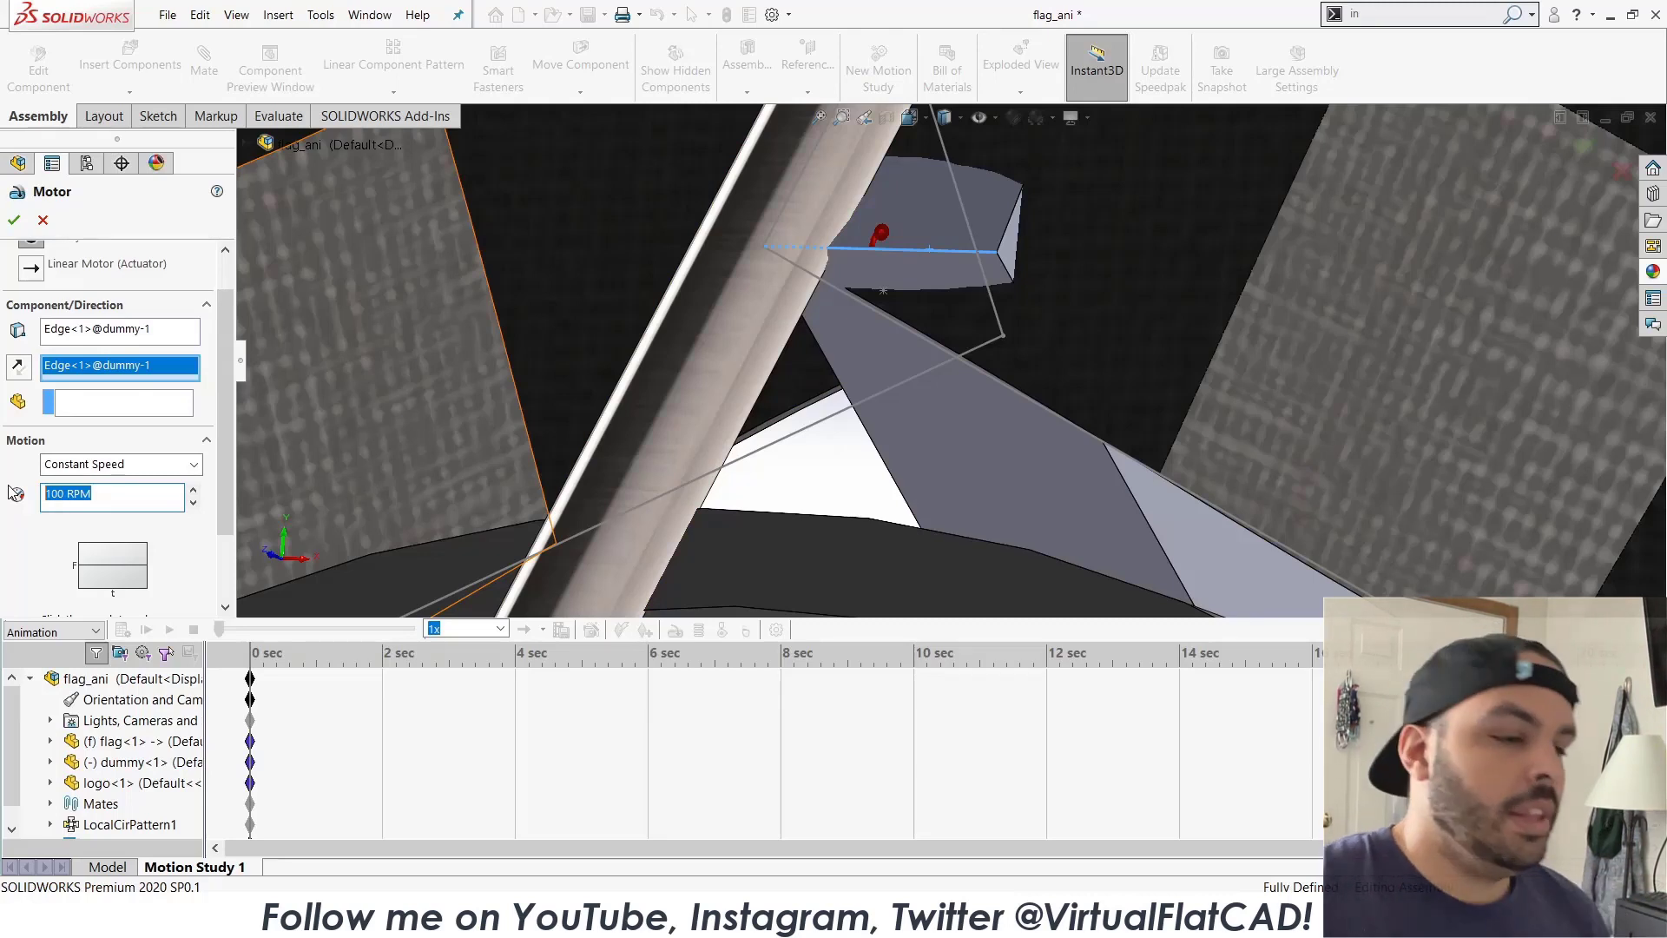
{"action": "type", "text": "."}
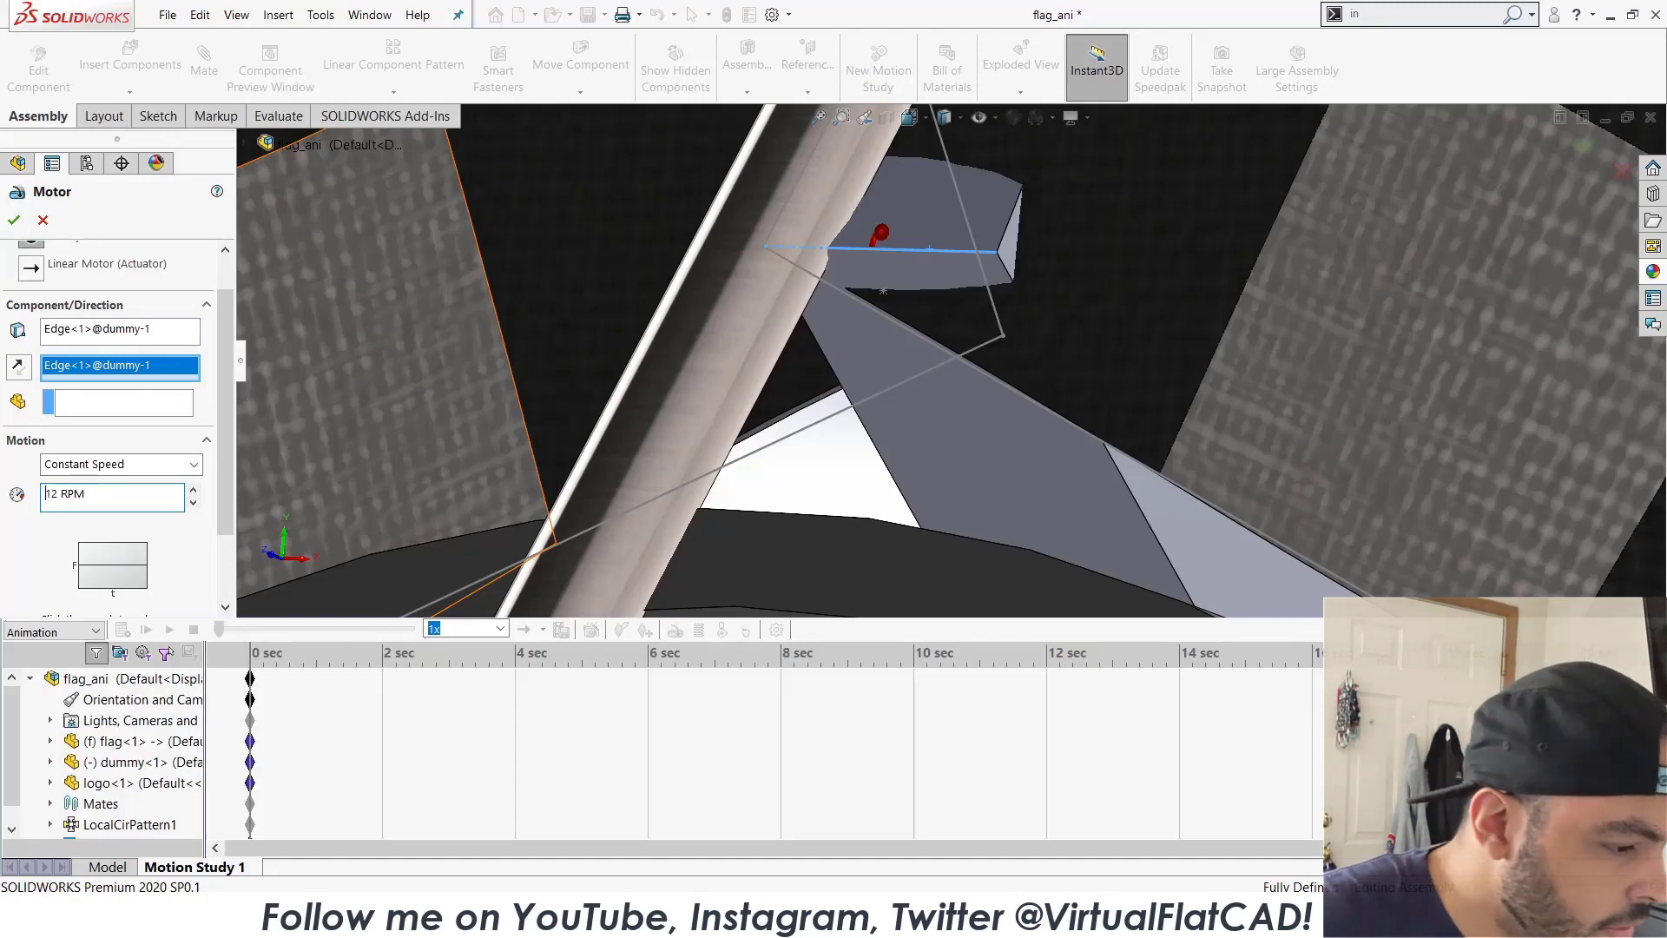
{"action": "middle_click_drag", "start_coordinate": [638, 455], "coordinate": [1036, 455]}
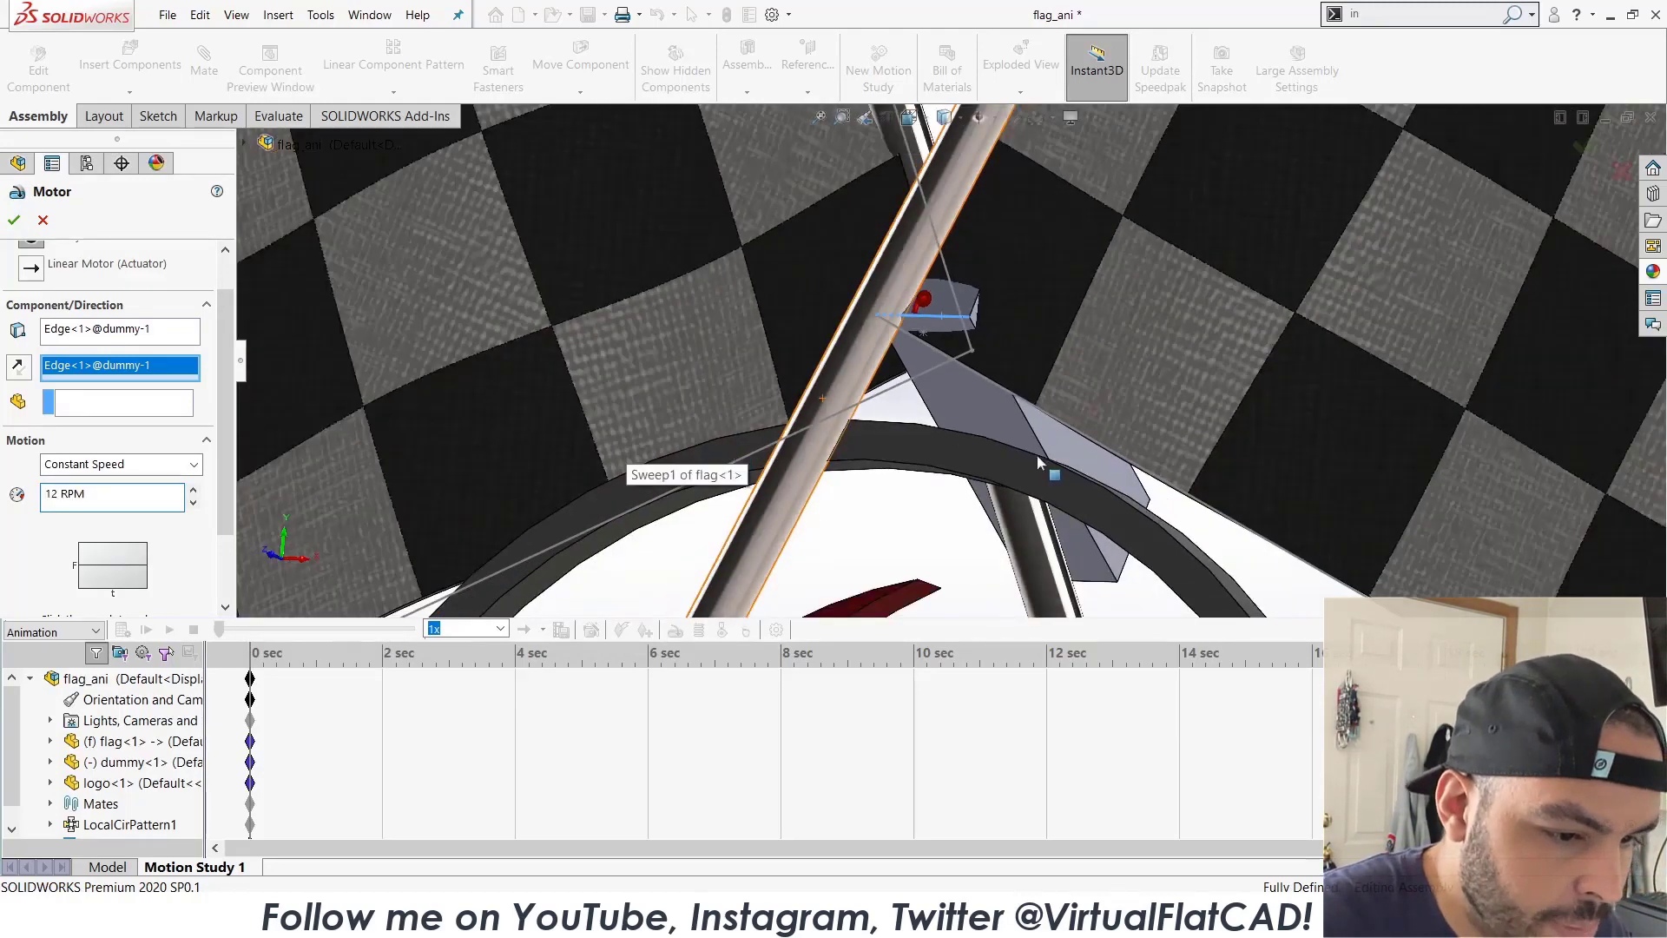
{"action": "left_click", "coordinate": [14, 221]}
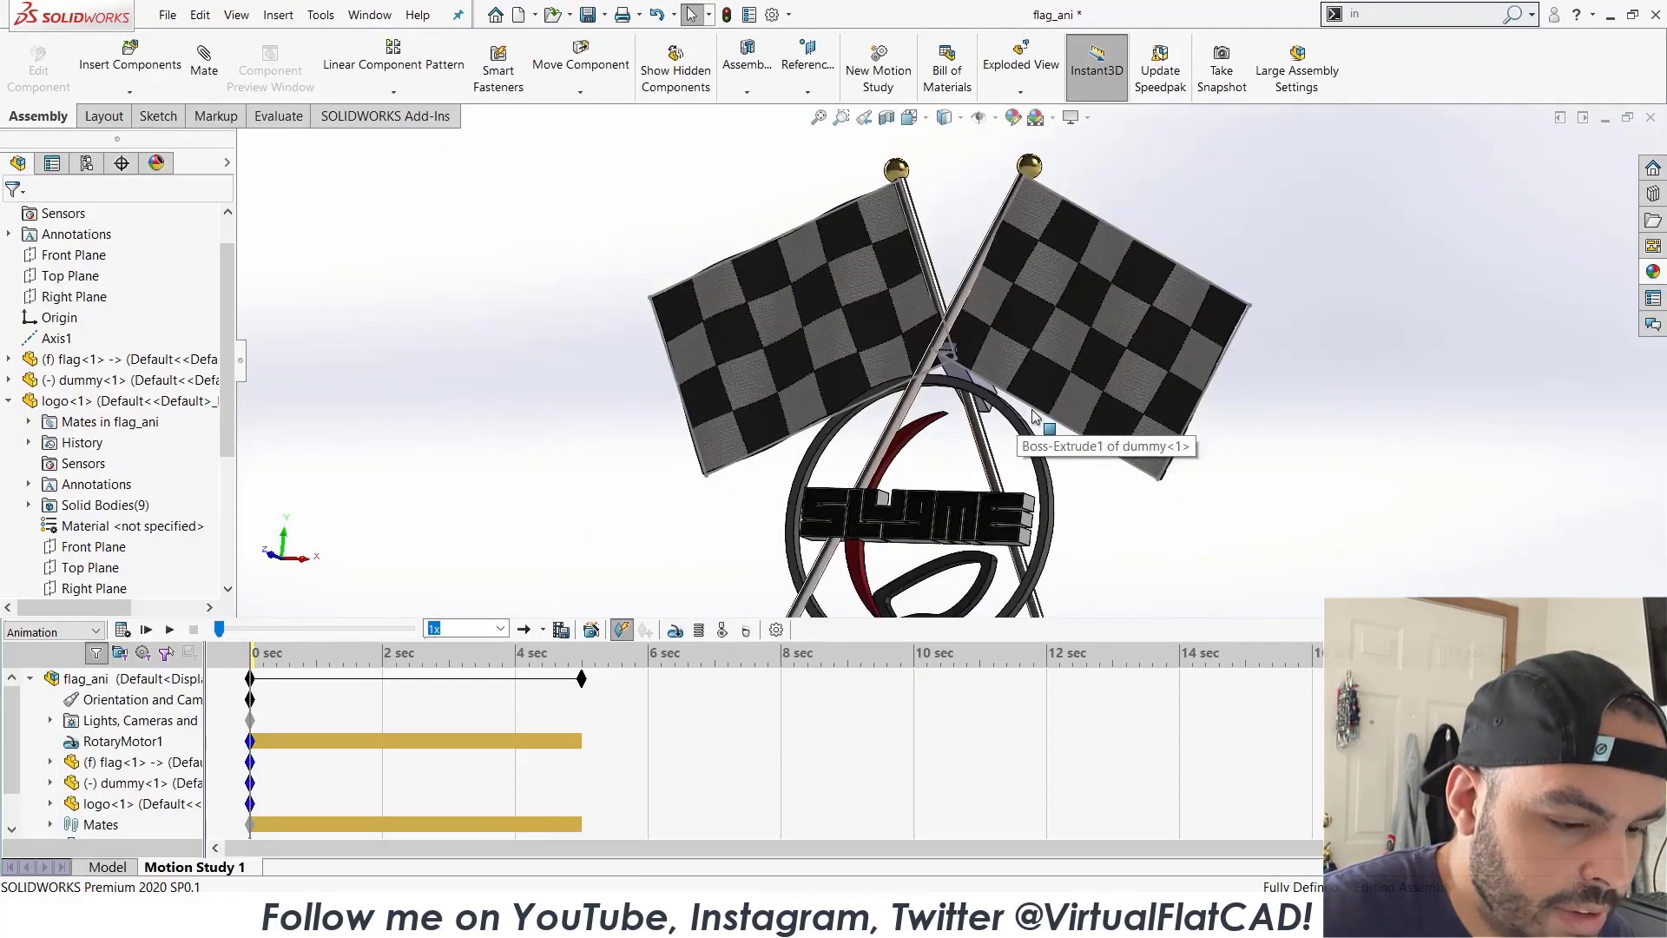
Replace the view orientation key at 0 seconds with a framed, near-front view of the assembly, and calculate and play the motion study.
{"action": "scroll", "coordinate": [1042, 461], "scroll_direction": "up", "scroll_amount": 4}
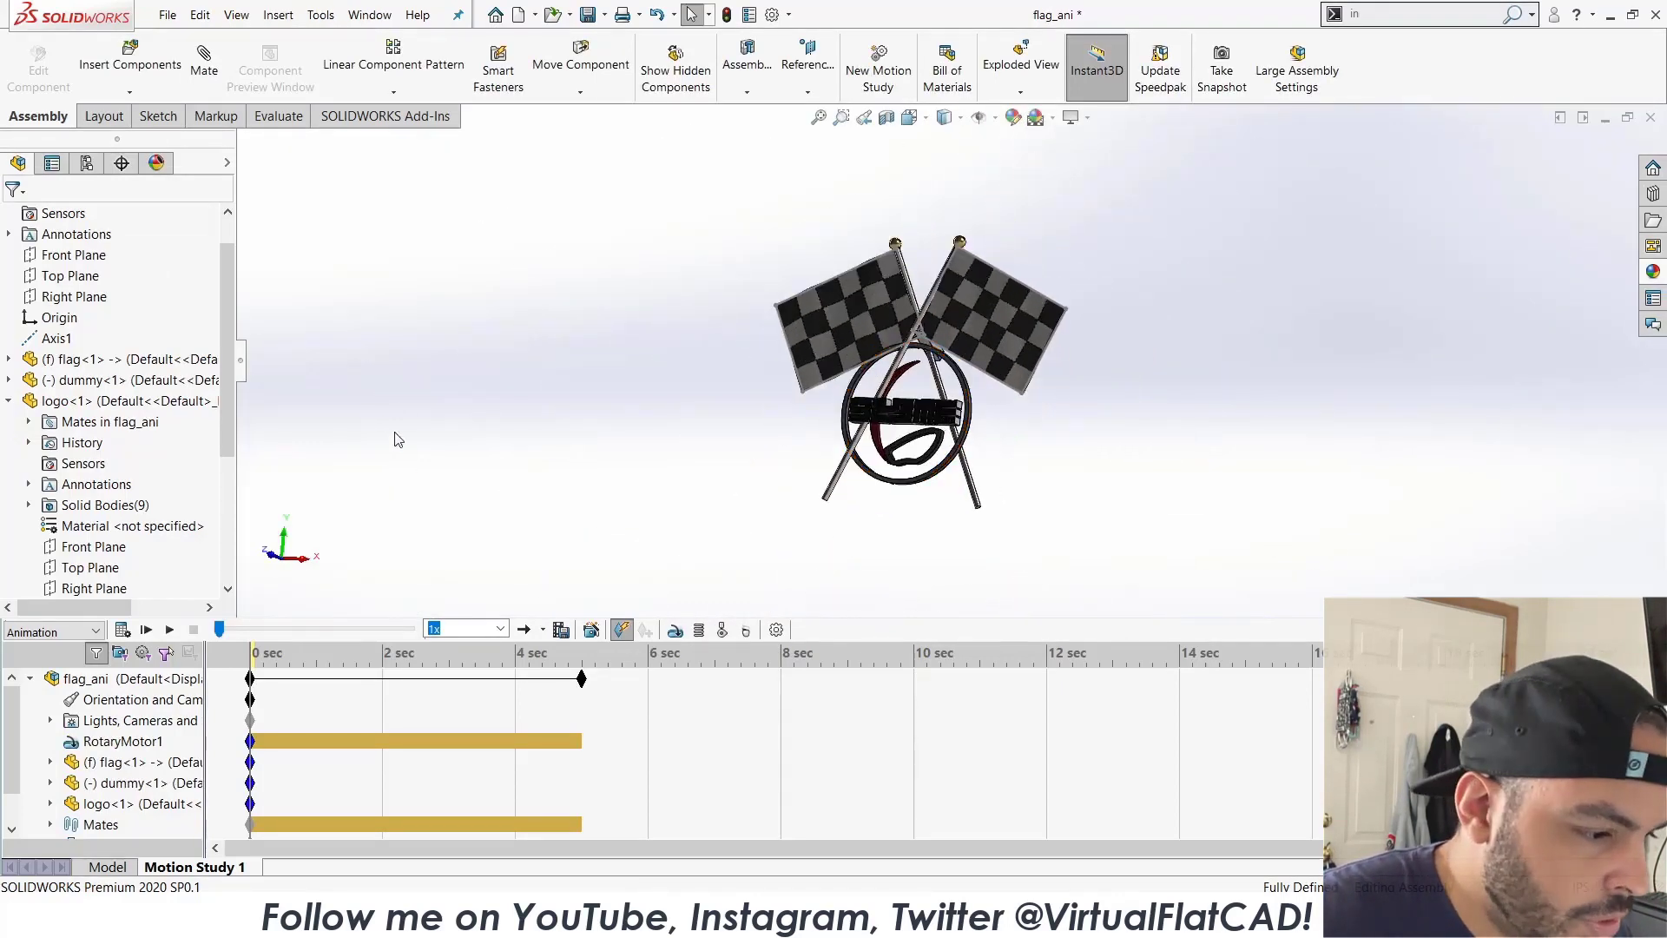
{"action": "left_click", "coordinate": [244, 371]}
{"action": "scroll", "coordinate": [1002, 339], "scroll_direction": "down", "scroll_amount": 2}
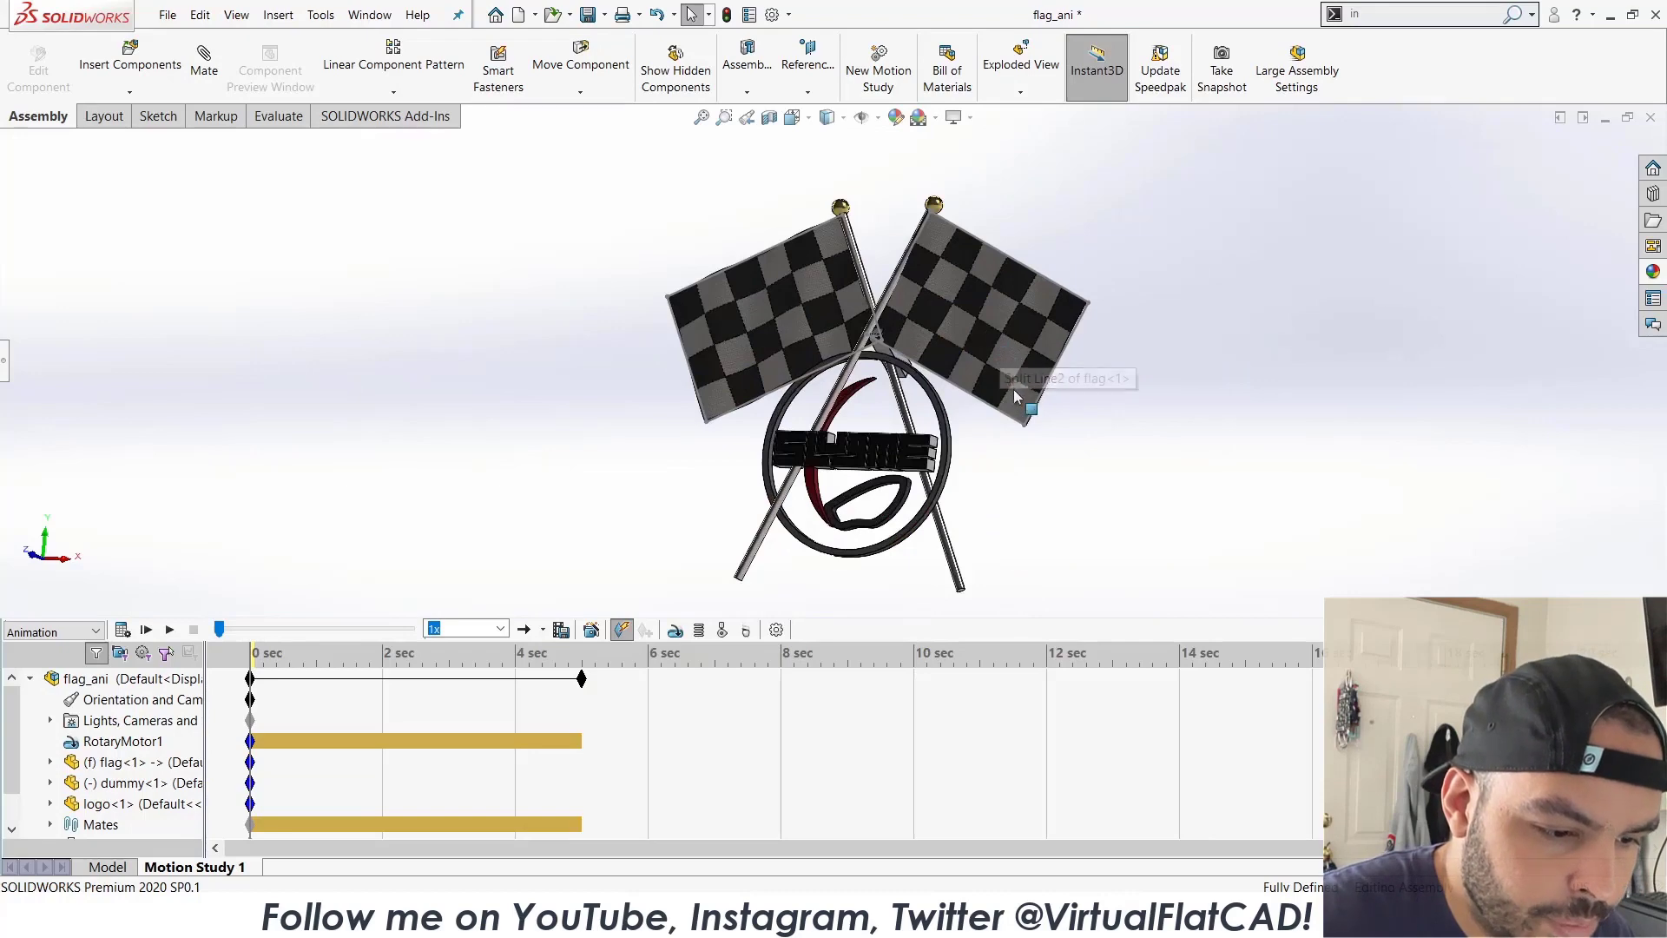
{"action": "scroll", "coordinate": [1050, 439], "scroll_direction": "down", "scroll_amount": 2}
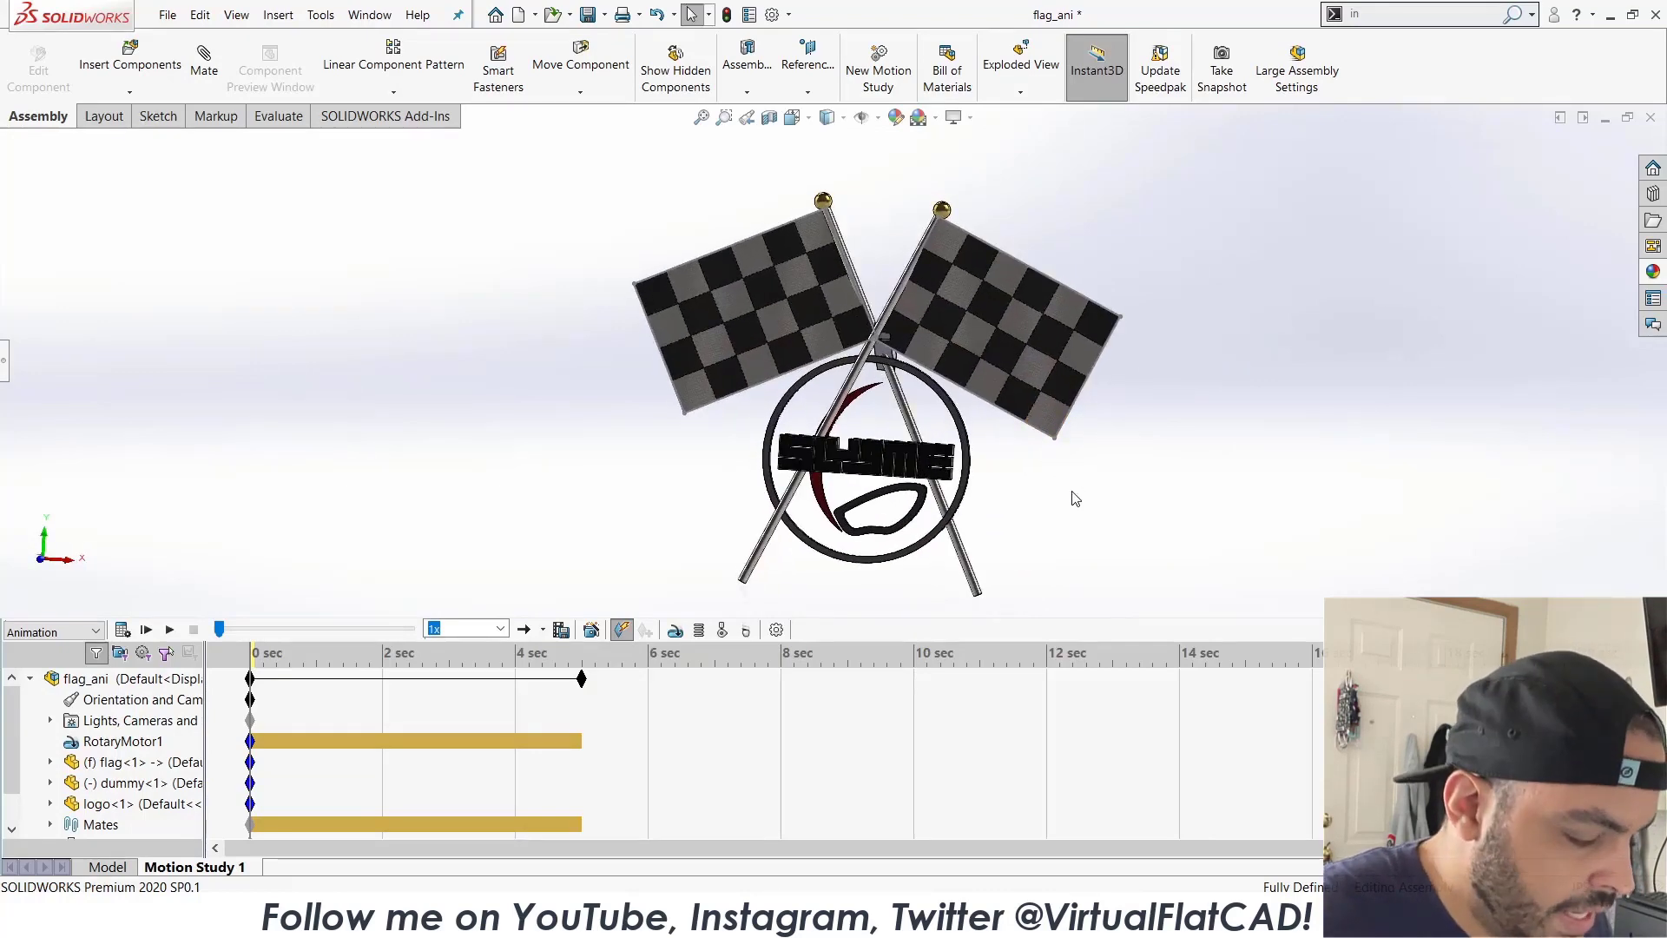
{"action": "middle_click_drag", "start_coordinate": [1093, 503], "coordinate": [1042, 469], "text": "ctrl"}
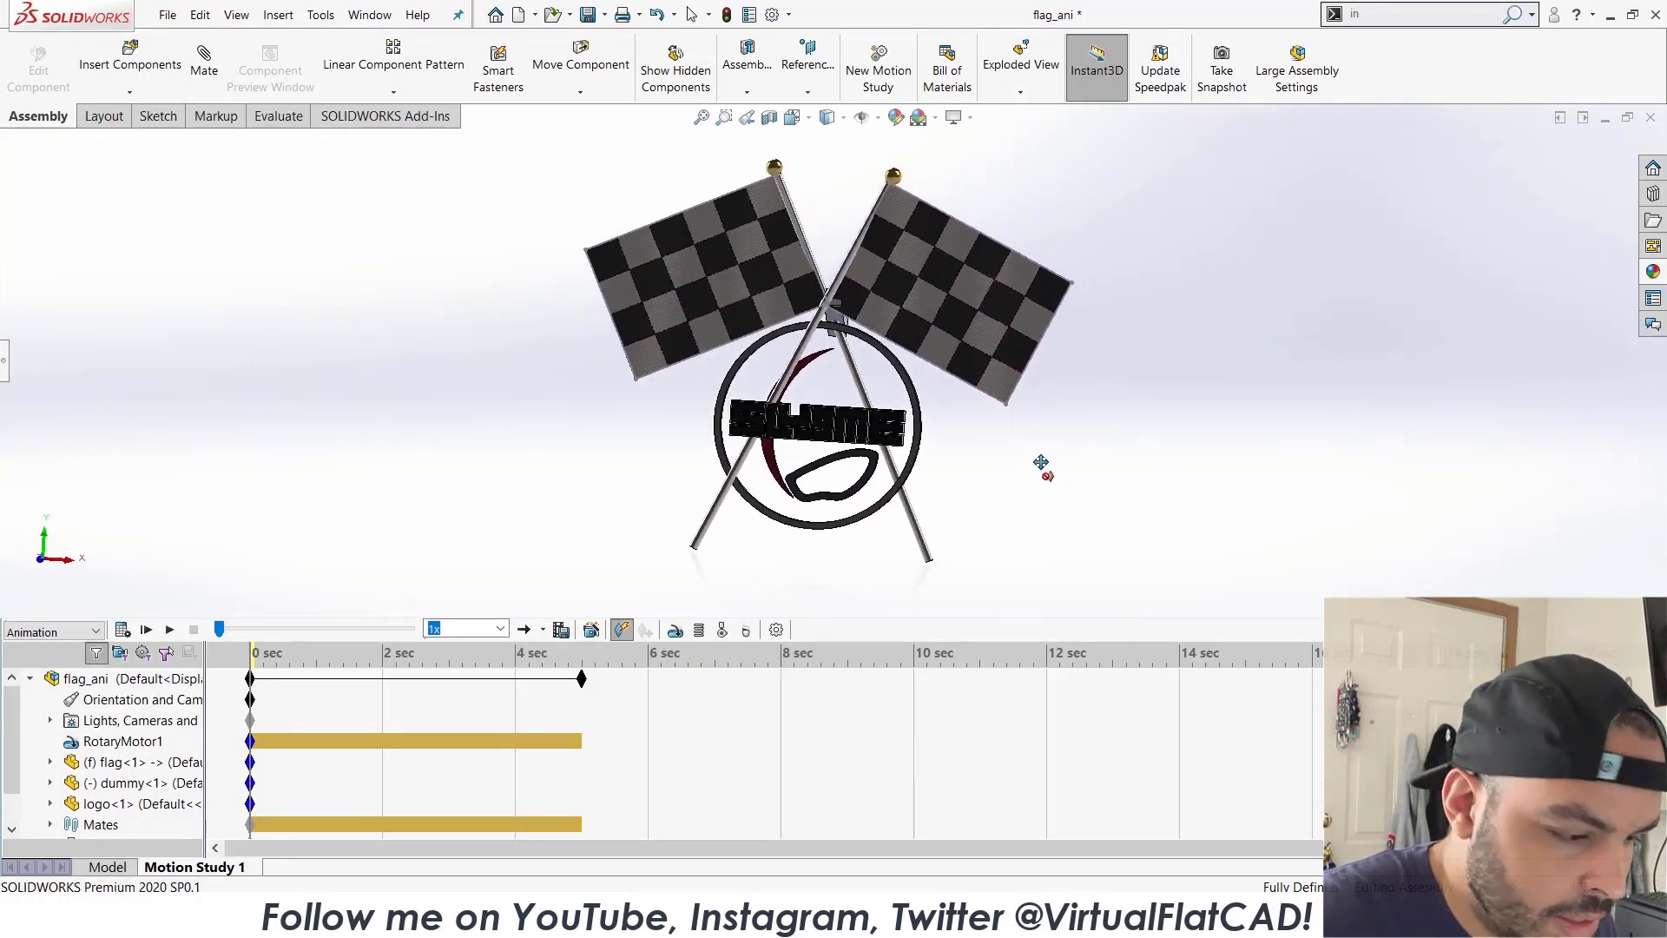
{"action": "right_click", "coordinate": [251, 700]}
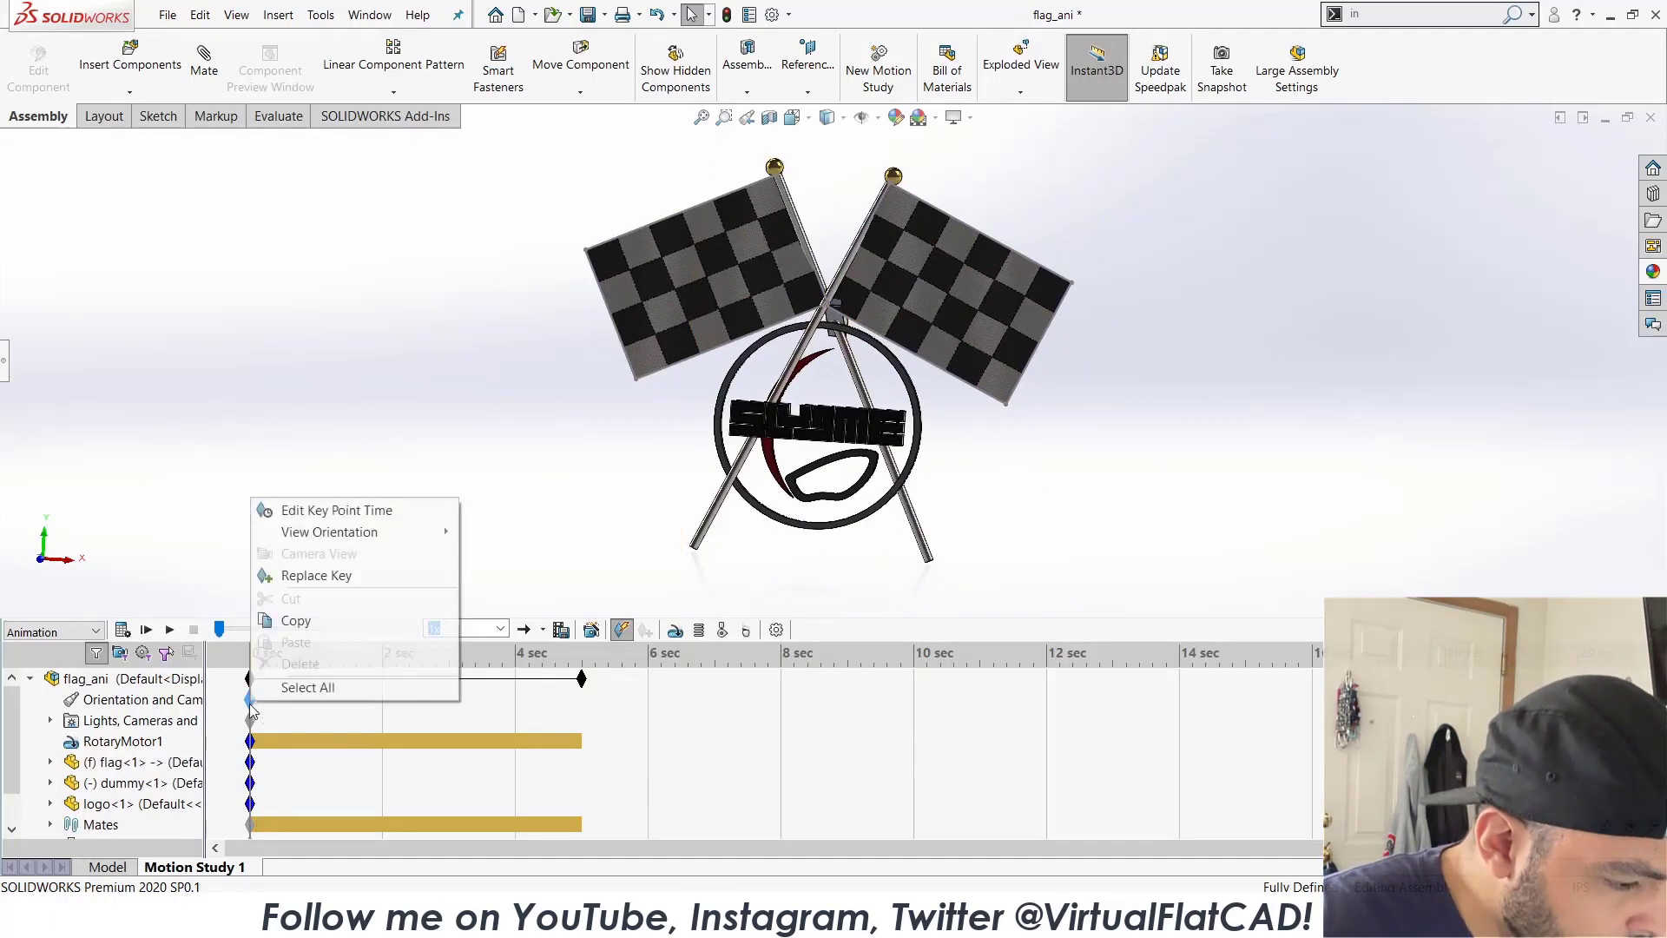
{"action": "left_click", "coordinate": [312, 577]}
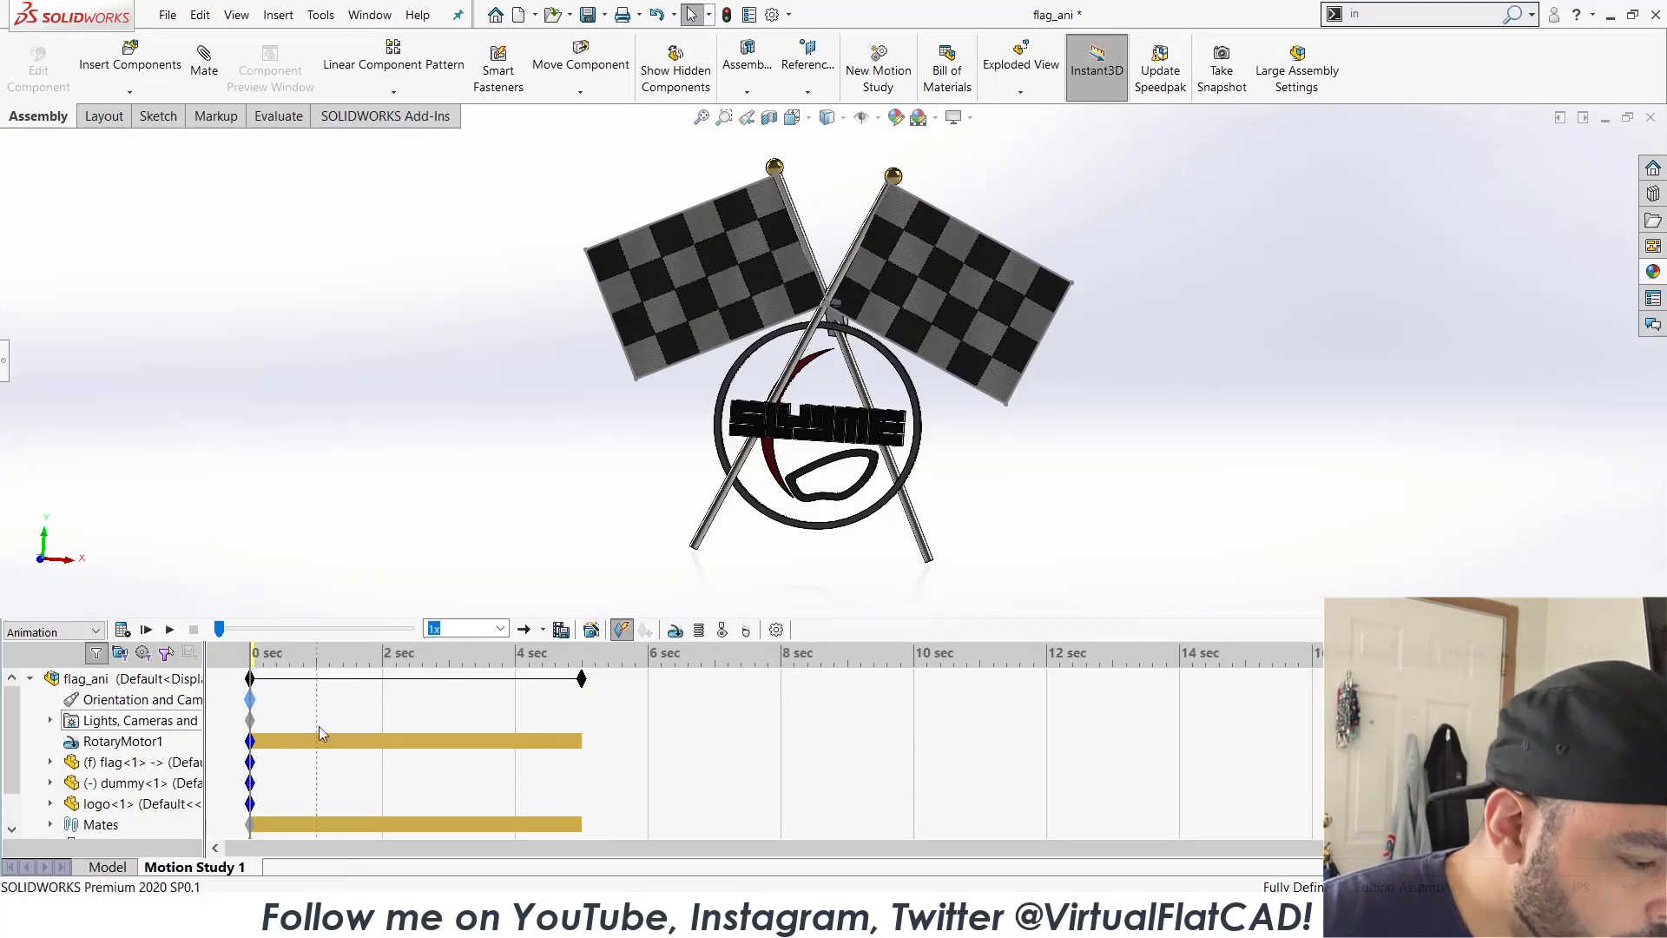
{"action": "left_click", "coordinate": [123, 629]}
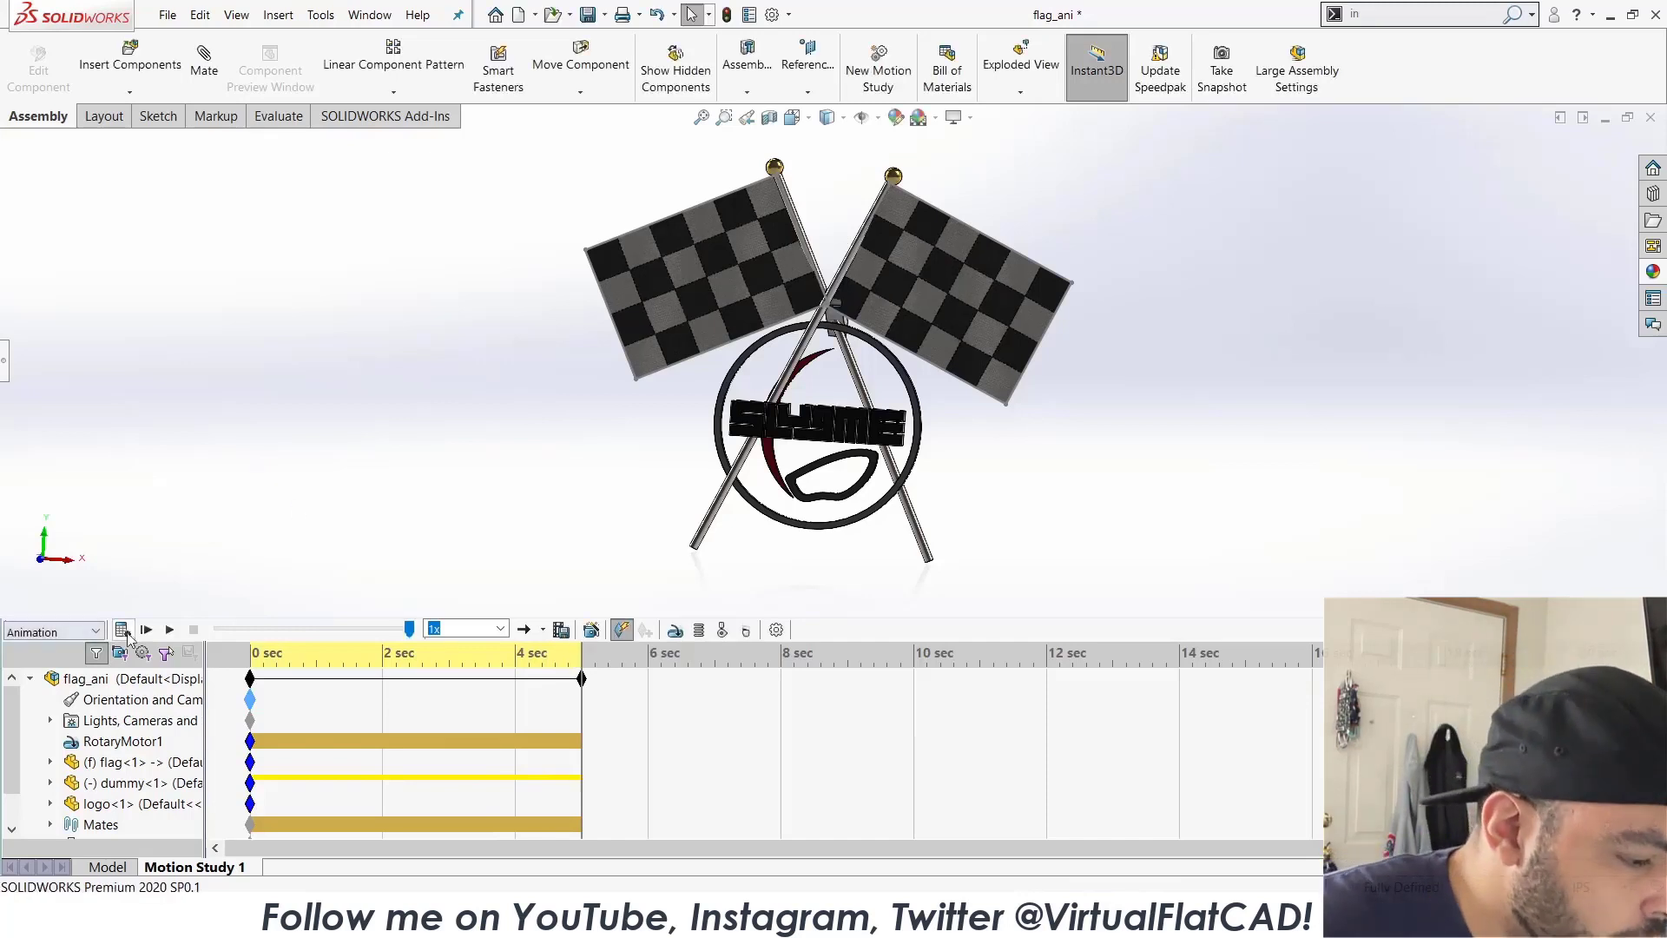
{"action": "left_click", "coordinate": [170, 630]}
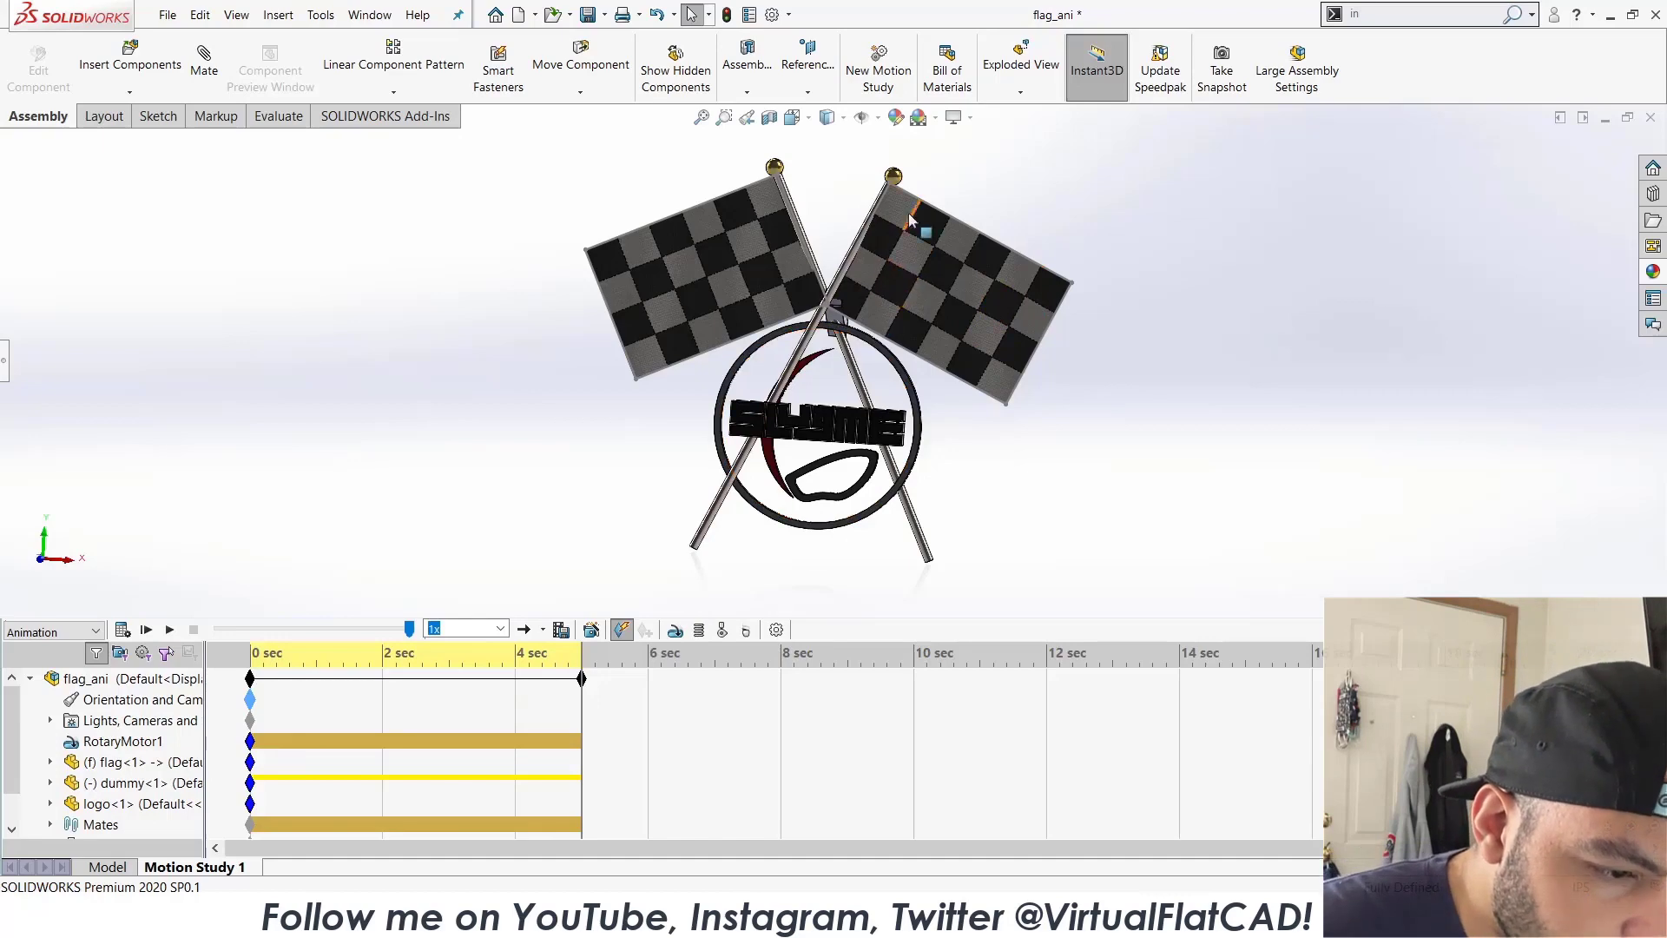
Set the line length in the flag part's Sketch1 to 0.5 in and recalculate the flag_ani motion study.
{"action": "left_click", "coordinate": [894, 177]}
{"action": "left_click", "coordinate": [948, 94]}
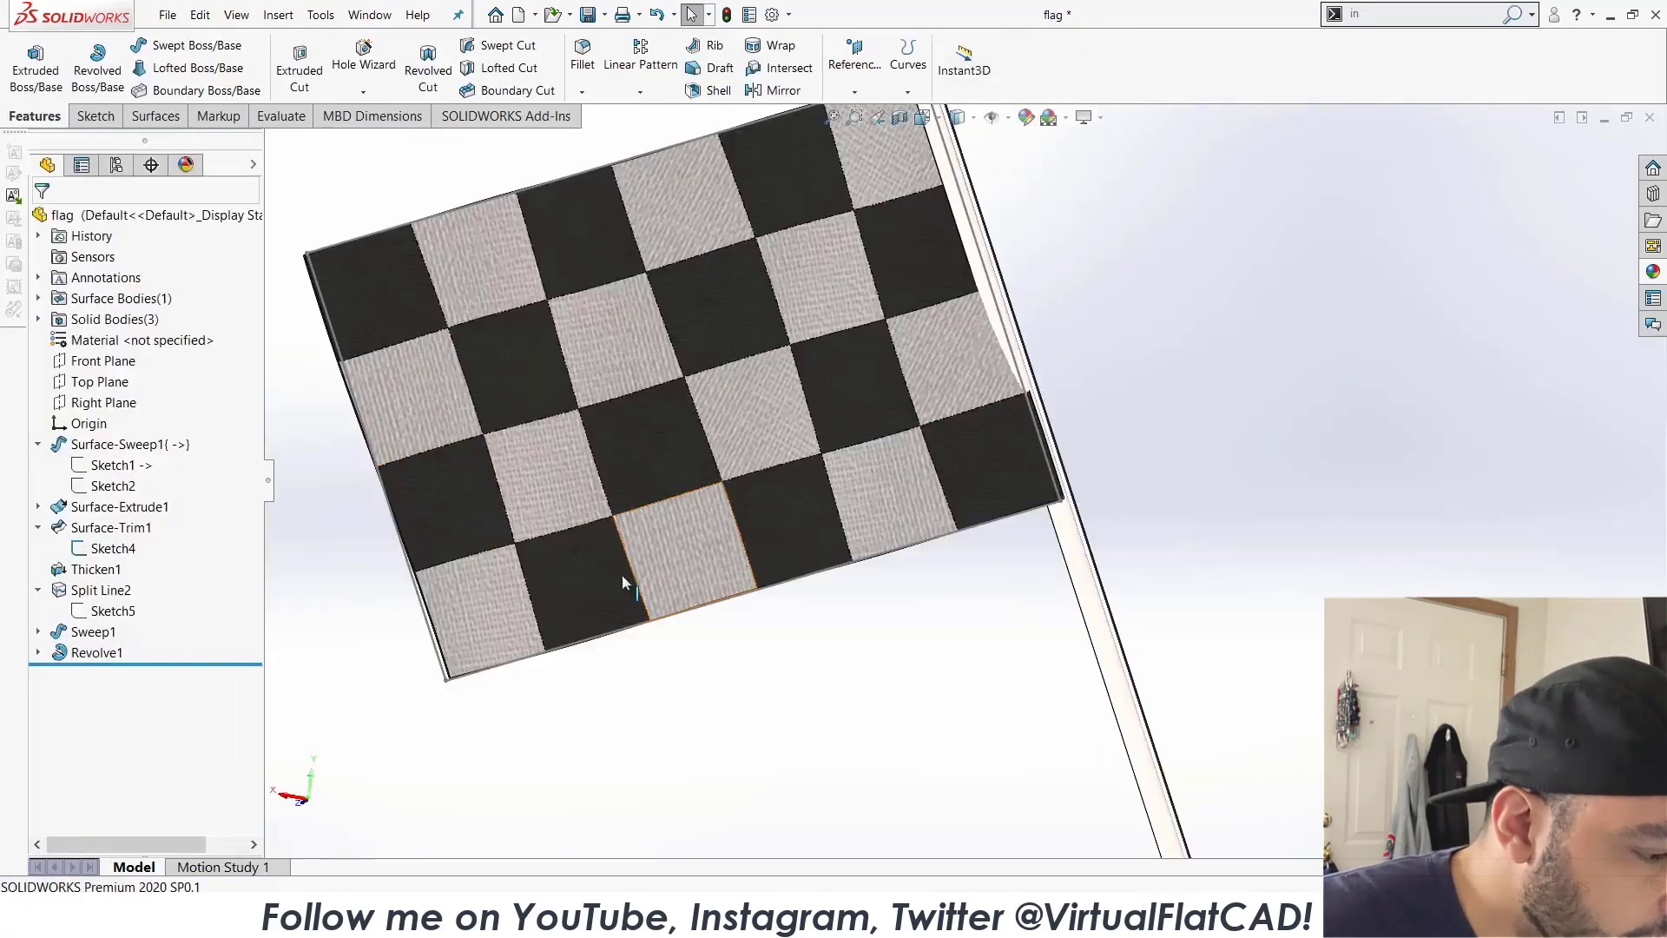
{"action": "left_click", "coordinate": [139, 468]}
{"action": "left_click", "coordinate": [154, 425]}
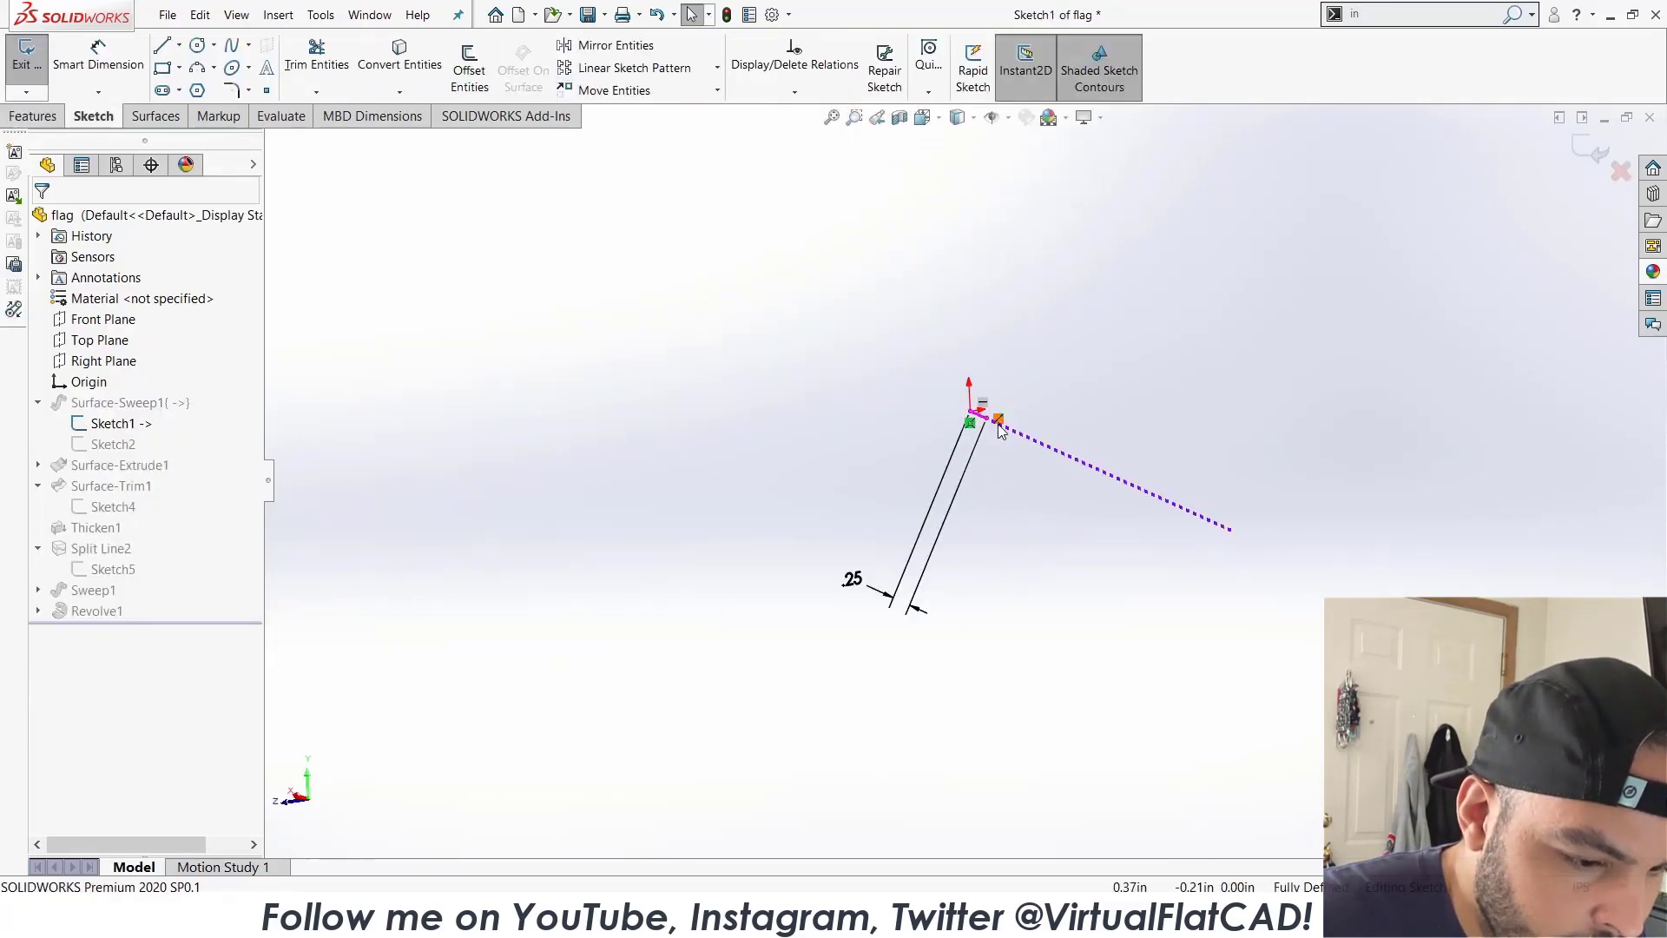
{"action": "double_click", "coordinate": [872, 580]}
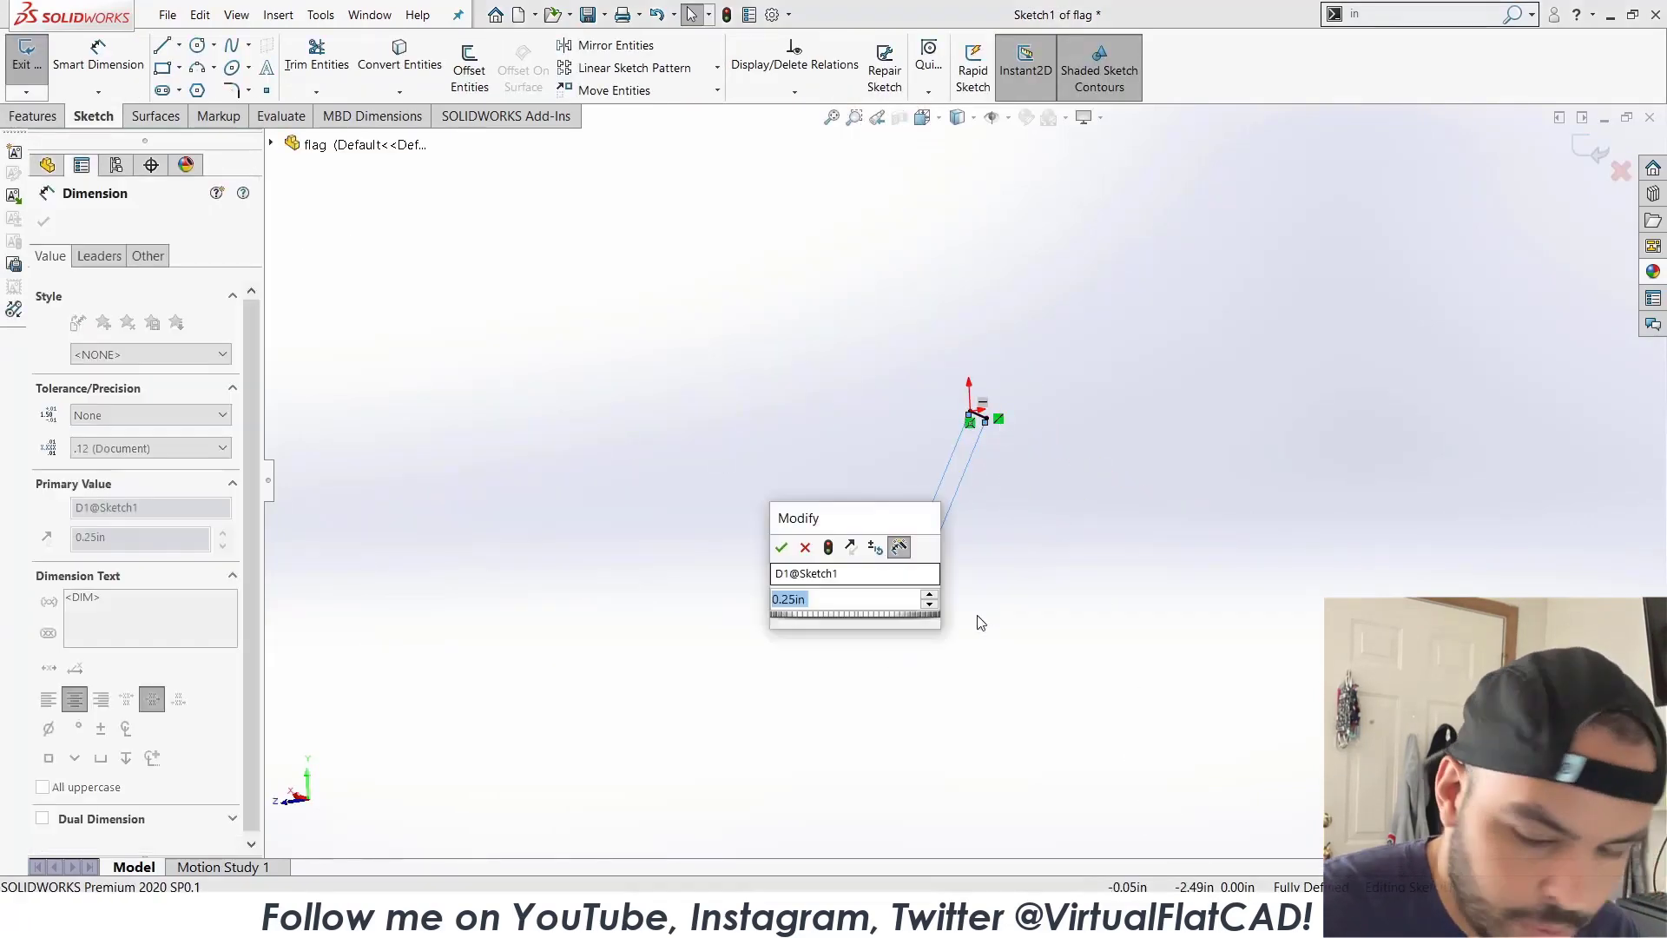
{"action": "type", "text": ".5"}
{"action": "key", "text": "Return"}
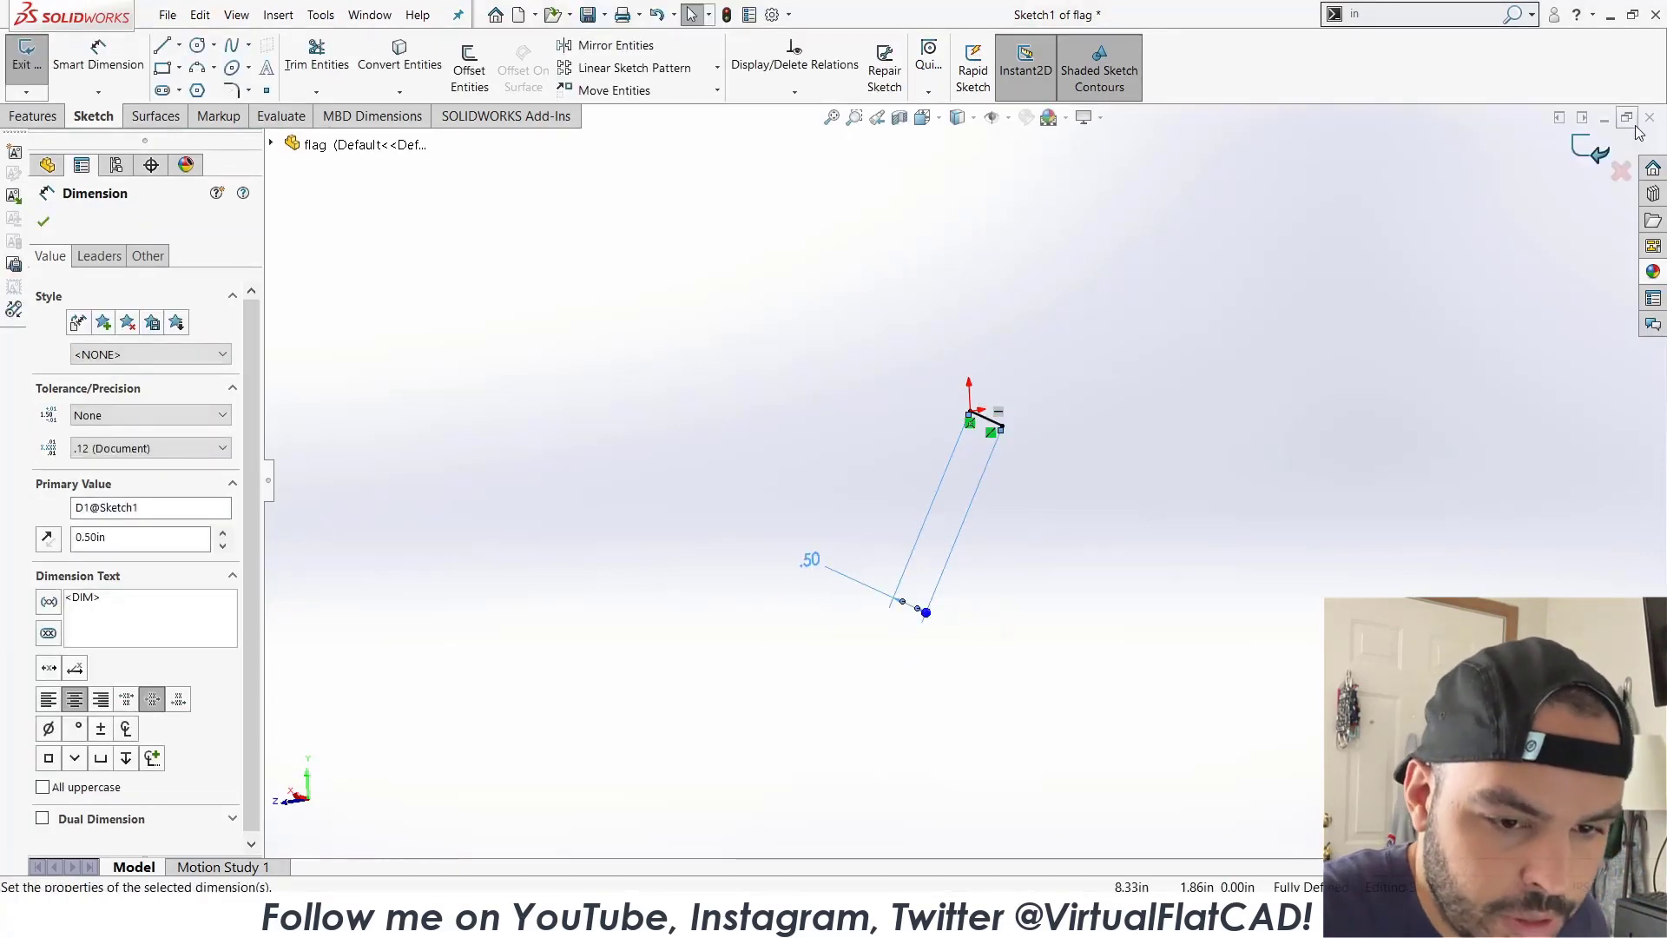
{"action": "left_click", "coordinate": [1594, 153]}
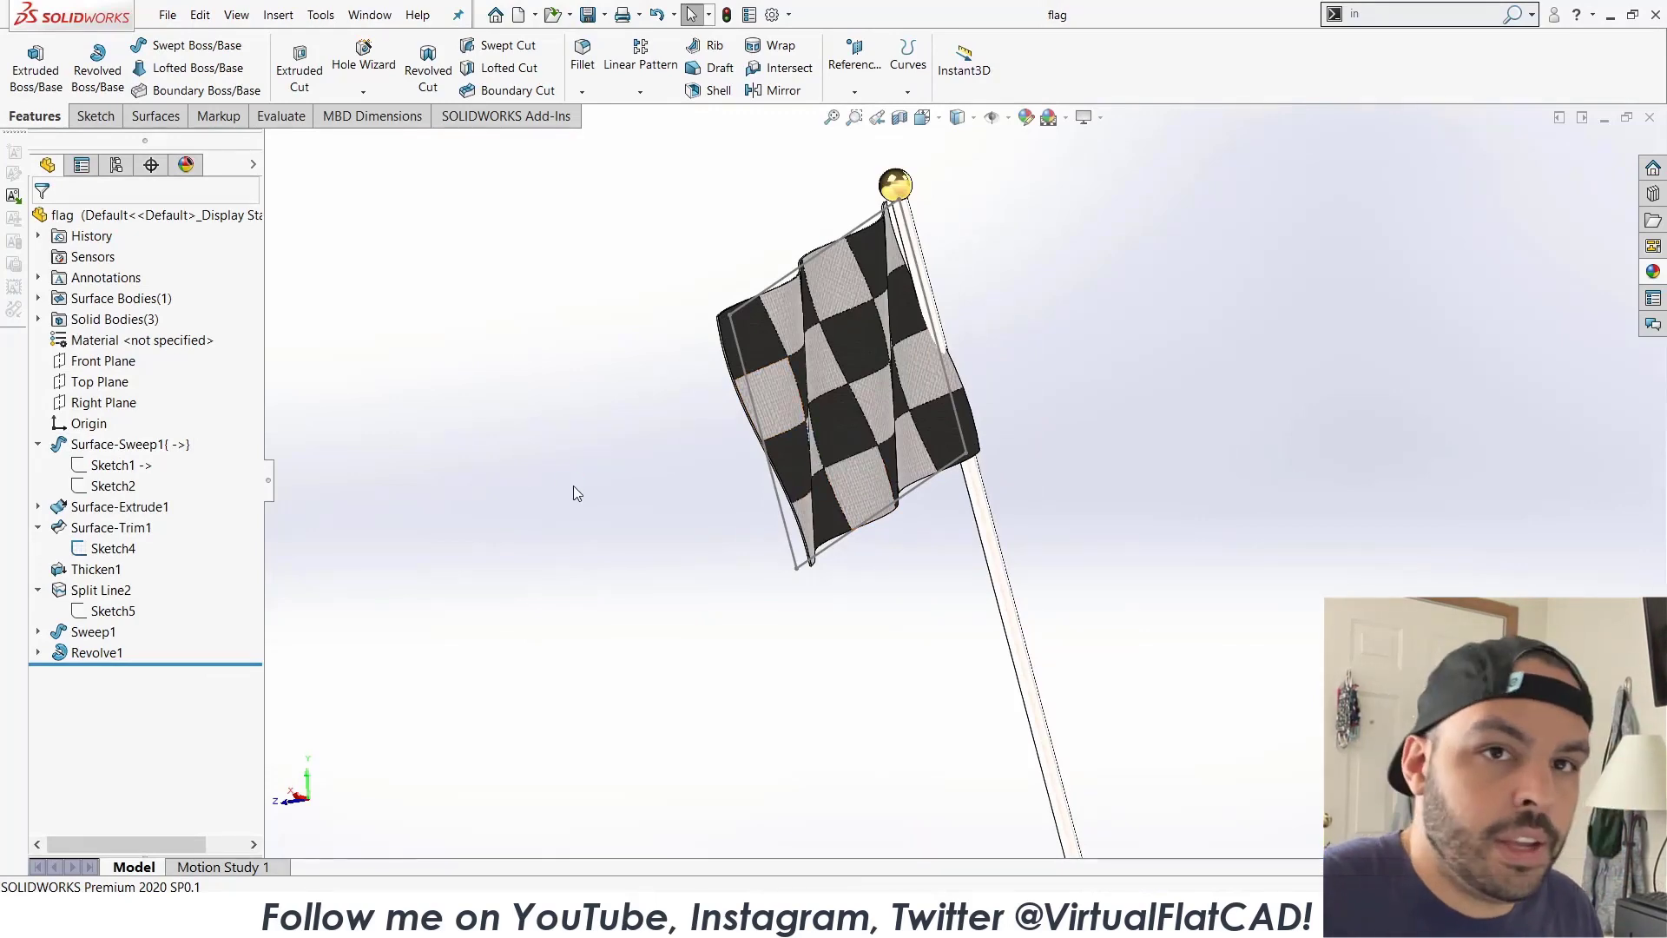
{"action": "key", "text": "ctrl+Tab"}
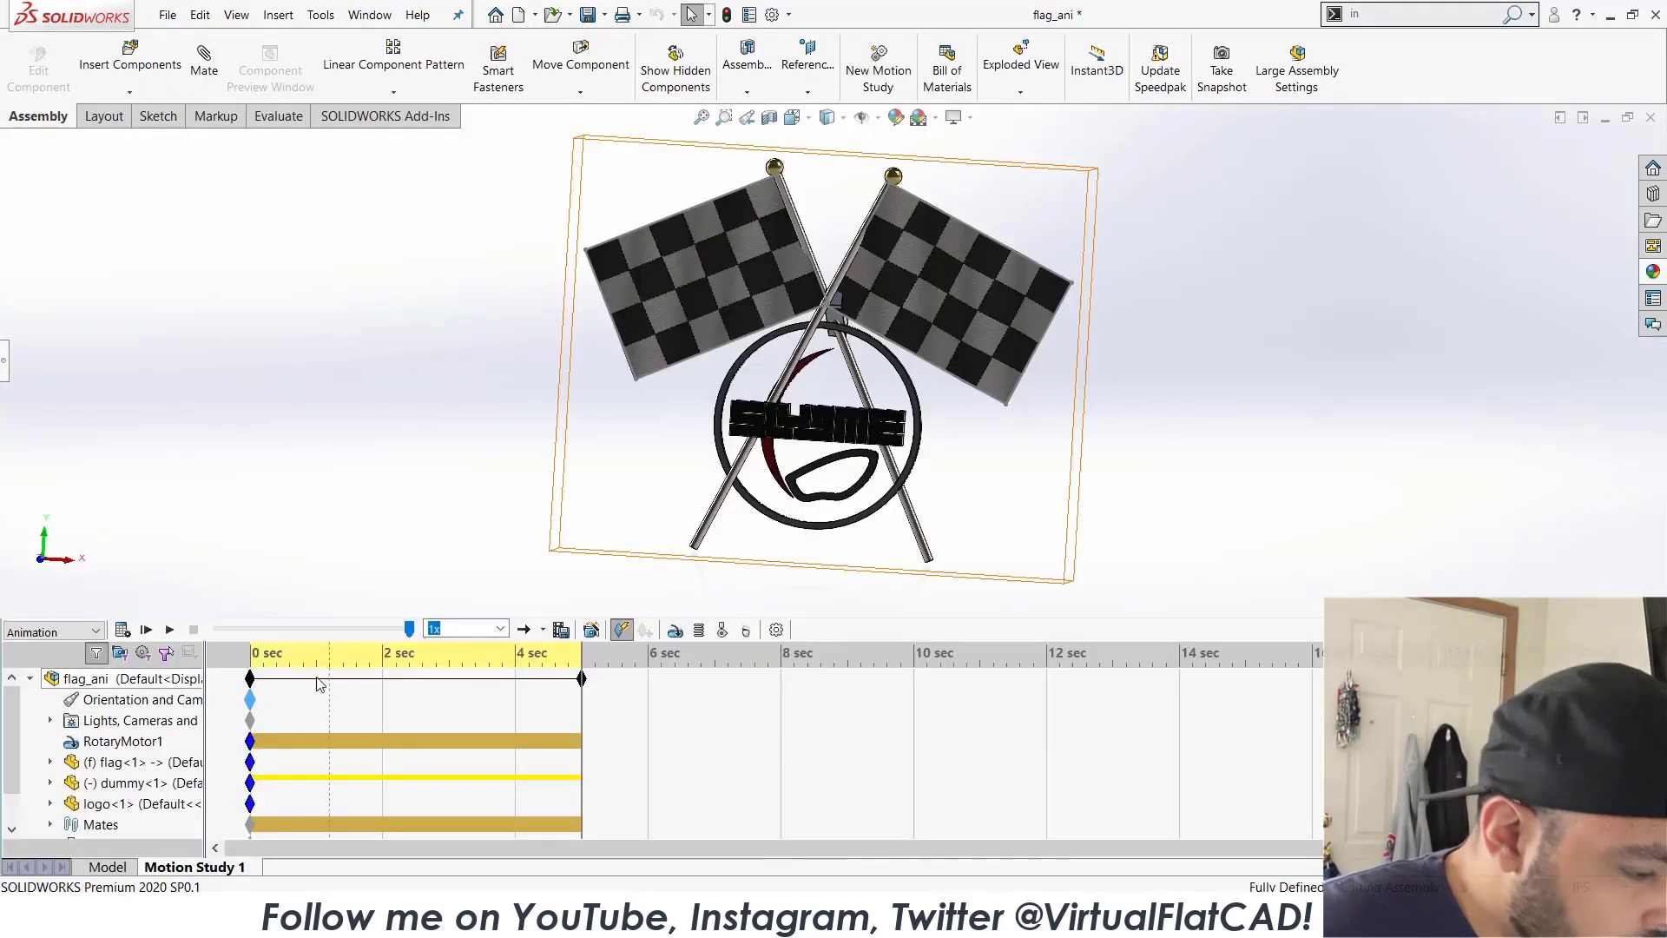
{"action": "left_click", "coordinate": [120, 629]}
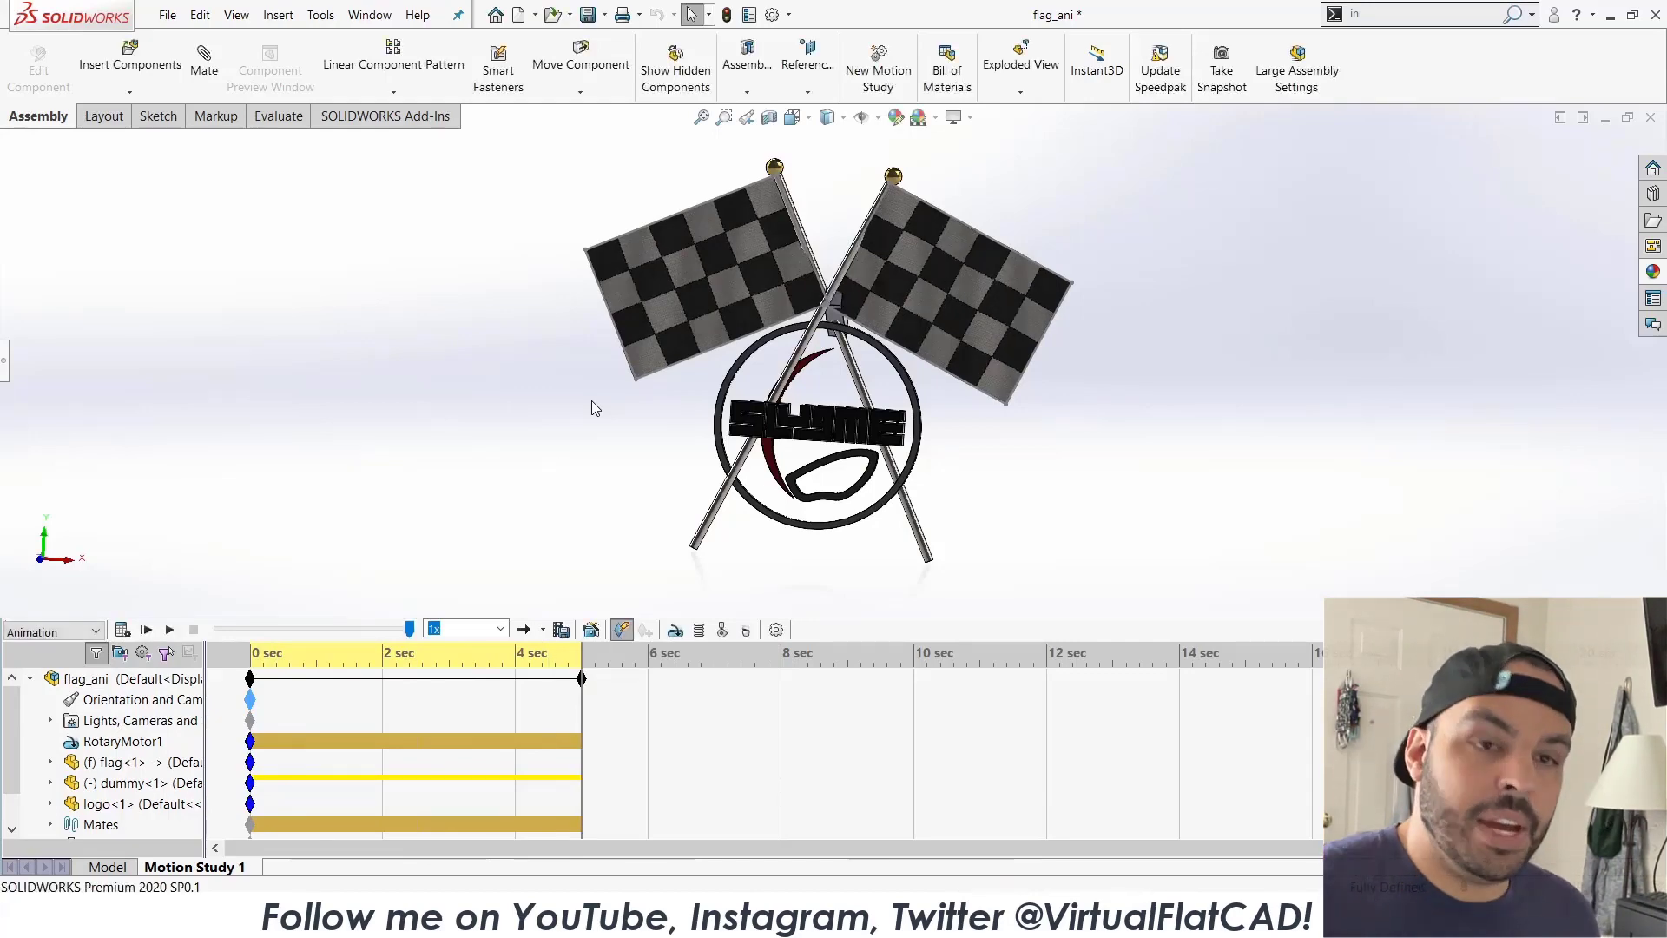
Return to the flag part, set the line length in Sketch1 to 1 in, and rebuild the flag.
{"action": "key", "text": "ctrl+Tab"}
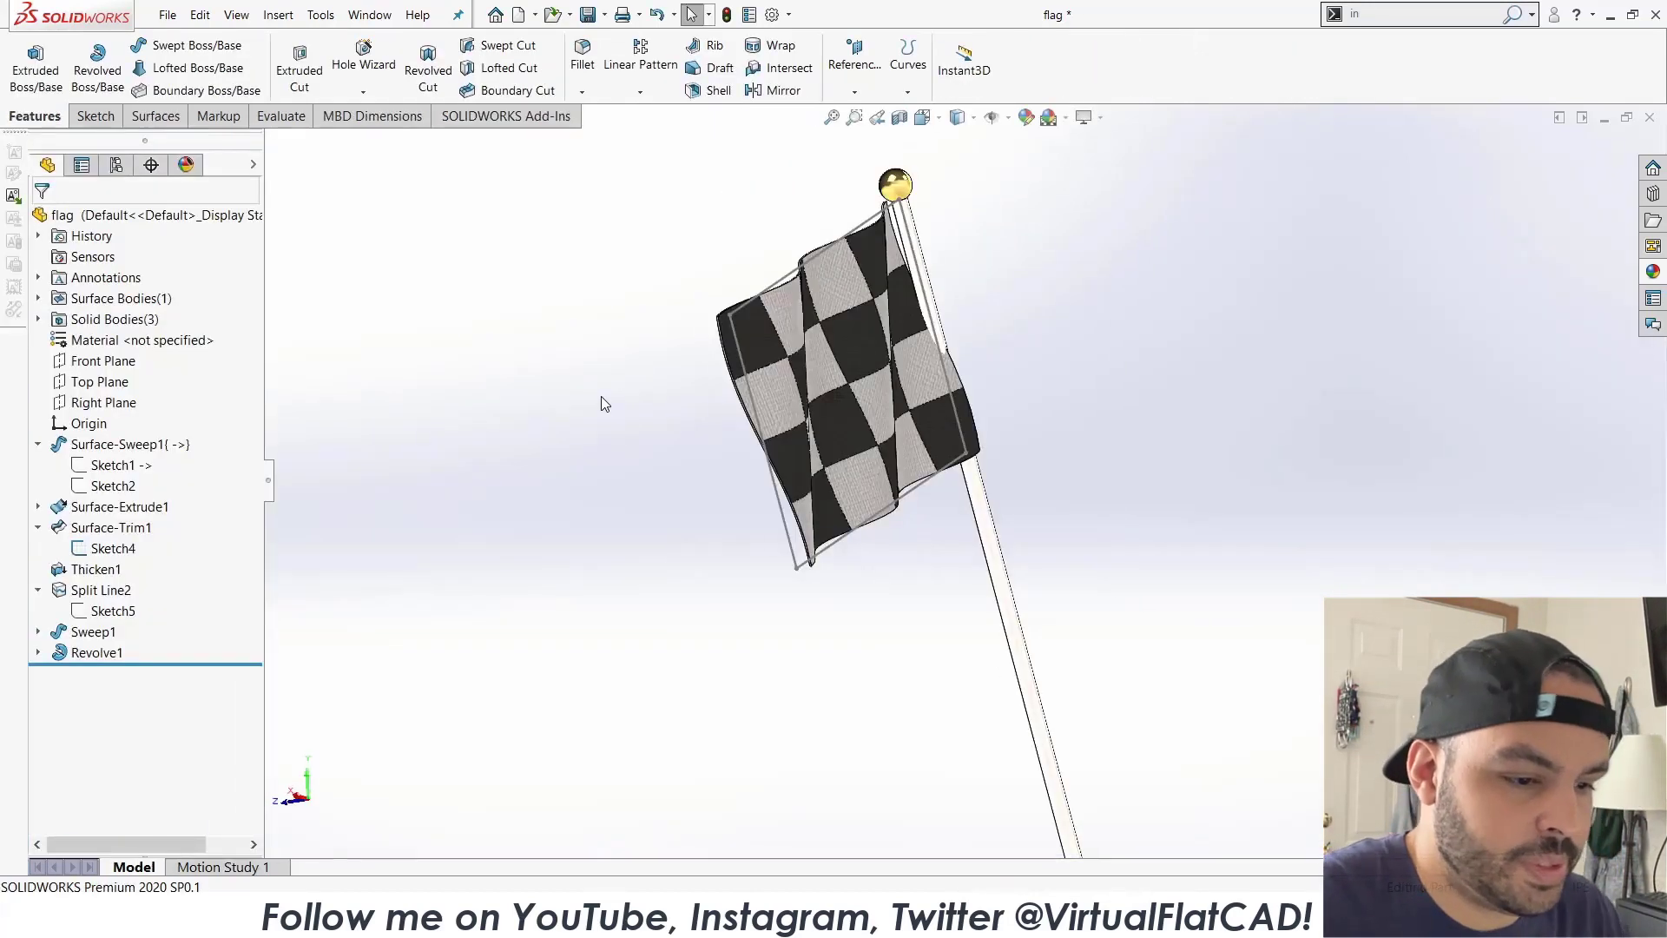
{"action": "left_click", "coordinate": [113, 464]}
{"action": "left_click", "coordinate": [137, 411]}
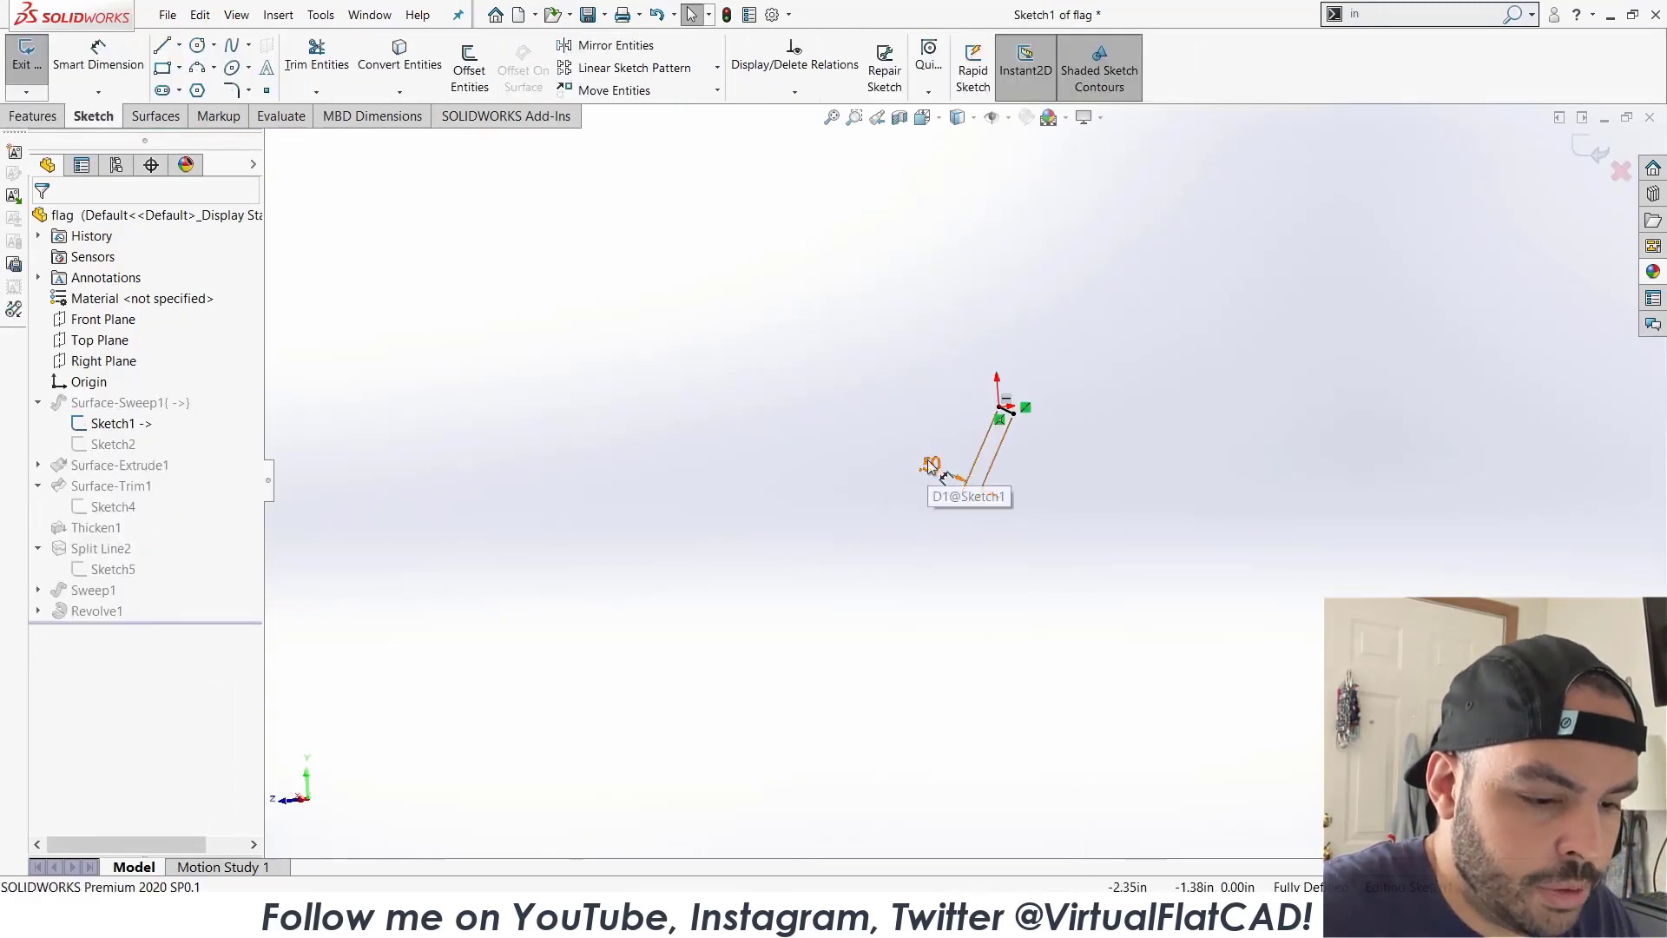
{"action": "left_click", "coordinate": [937, 468]}
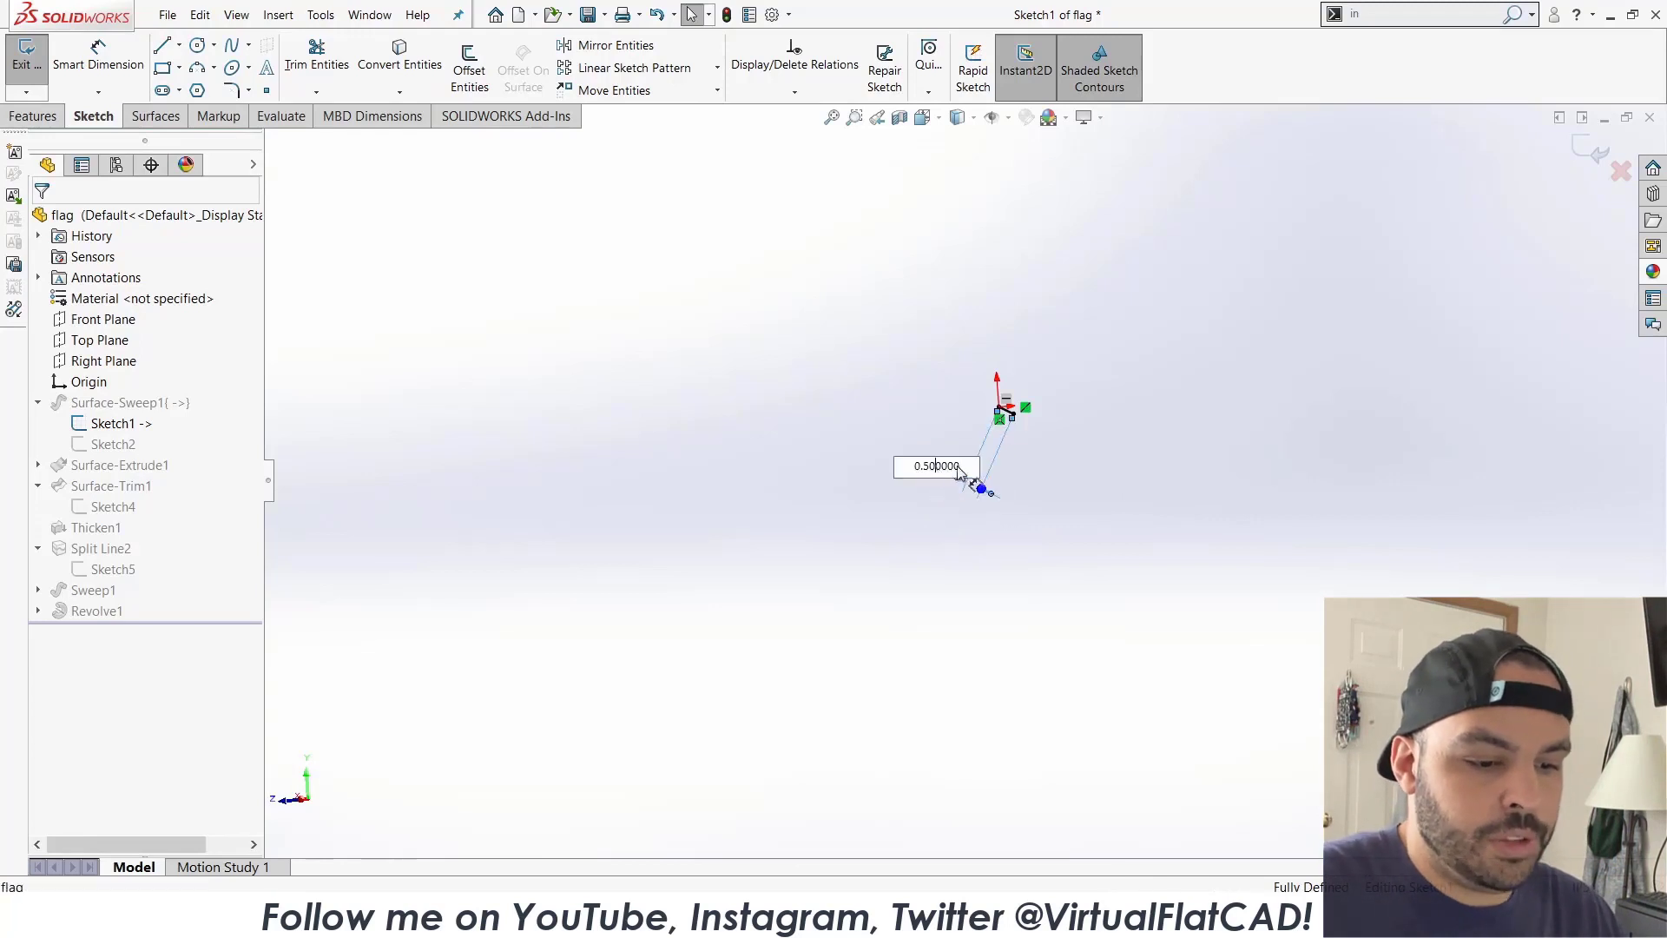
{"action": "left_click", "coordinate": [1033, 503]}
{"action": "double_click", "coordinate": [943, 470]}
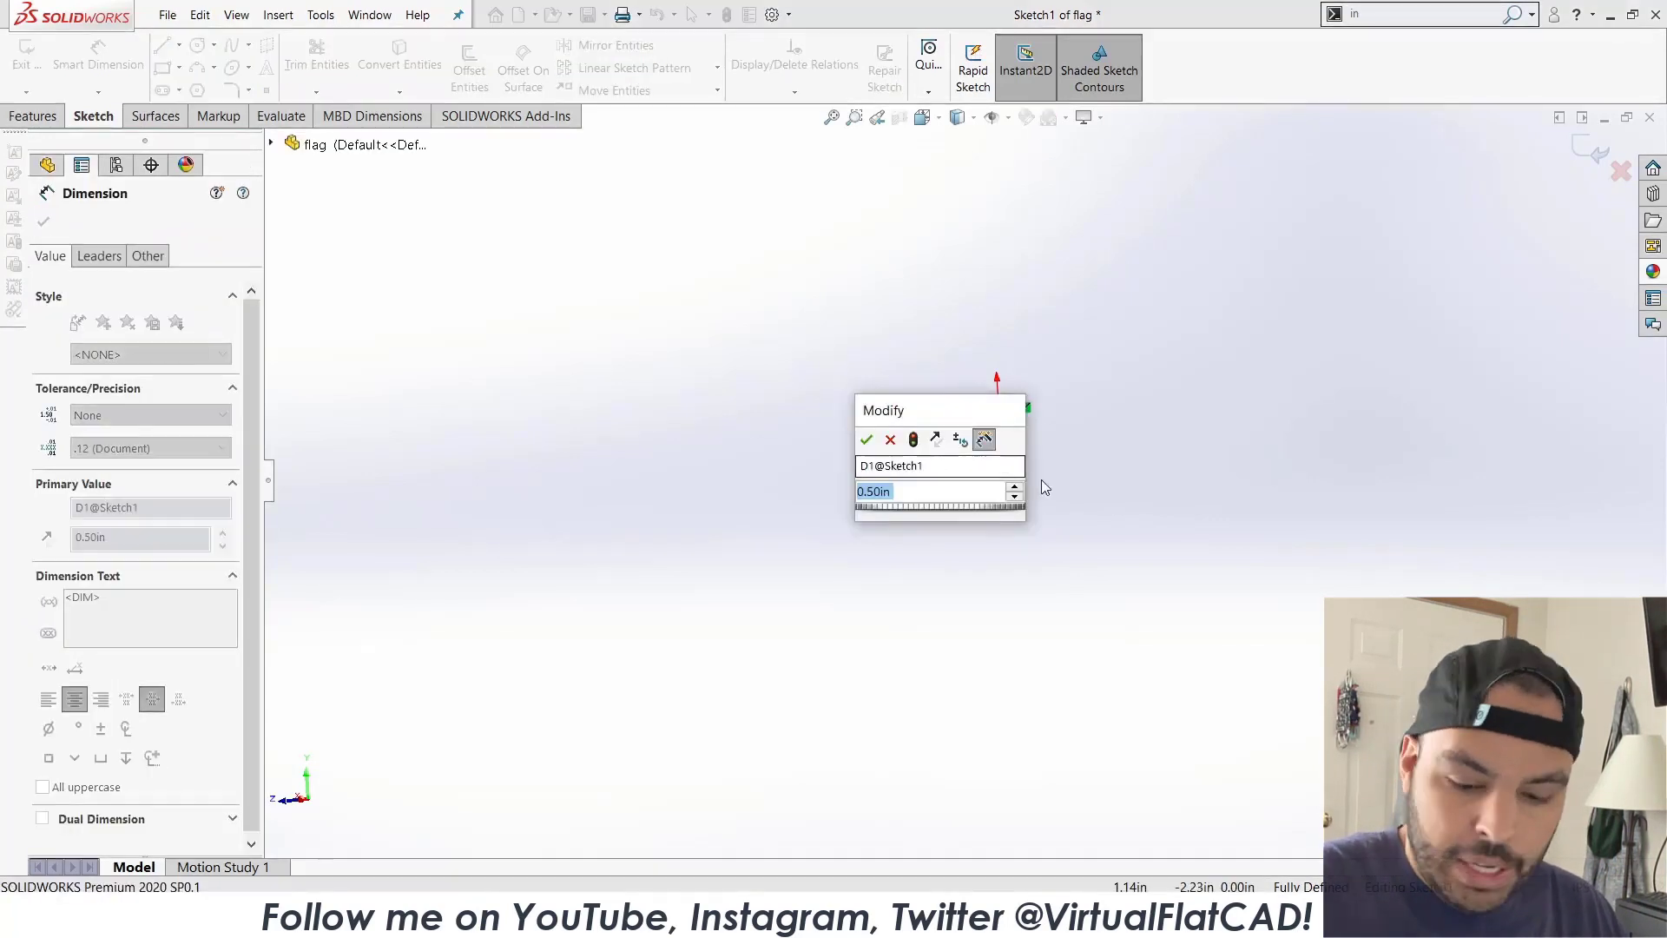
{"action": "type", "text": "1"}
{"action": "key", "text": "Return"}
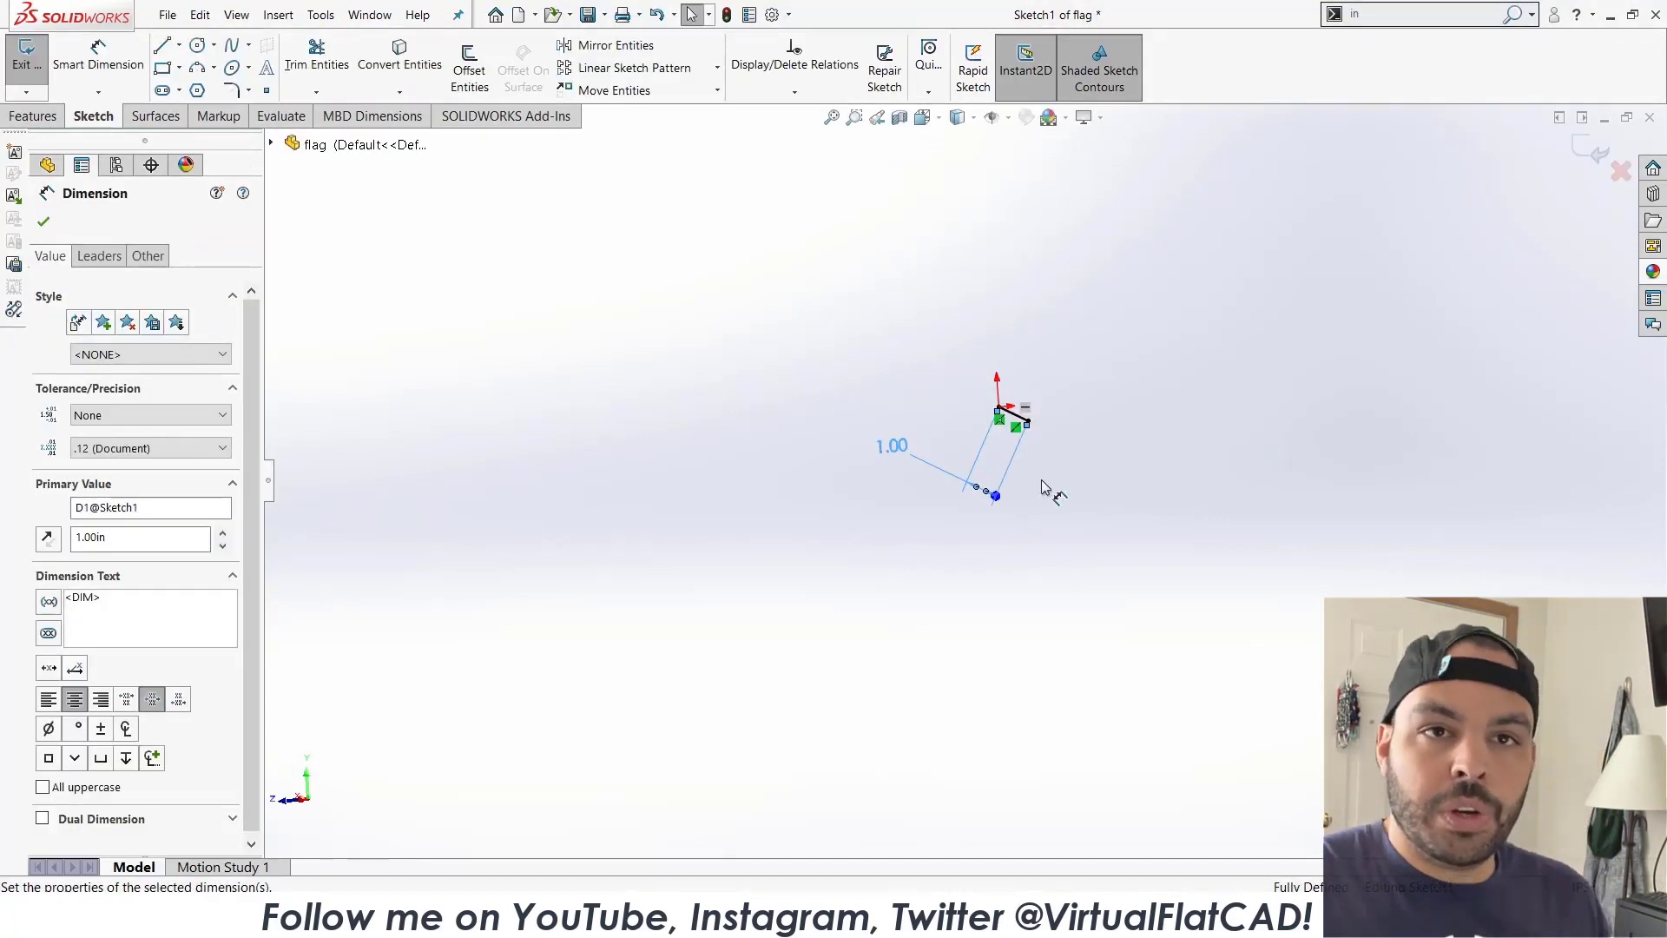
{"action": "key", "text": "Escape"}
{"action": "left_click", "coordinate": [1589, 150]}
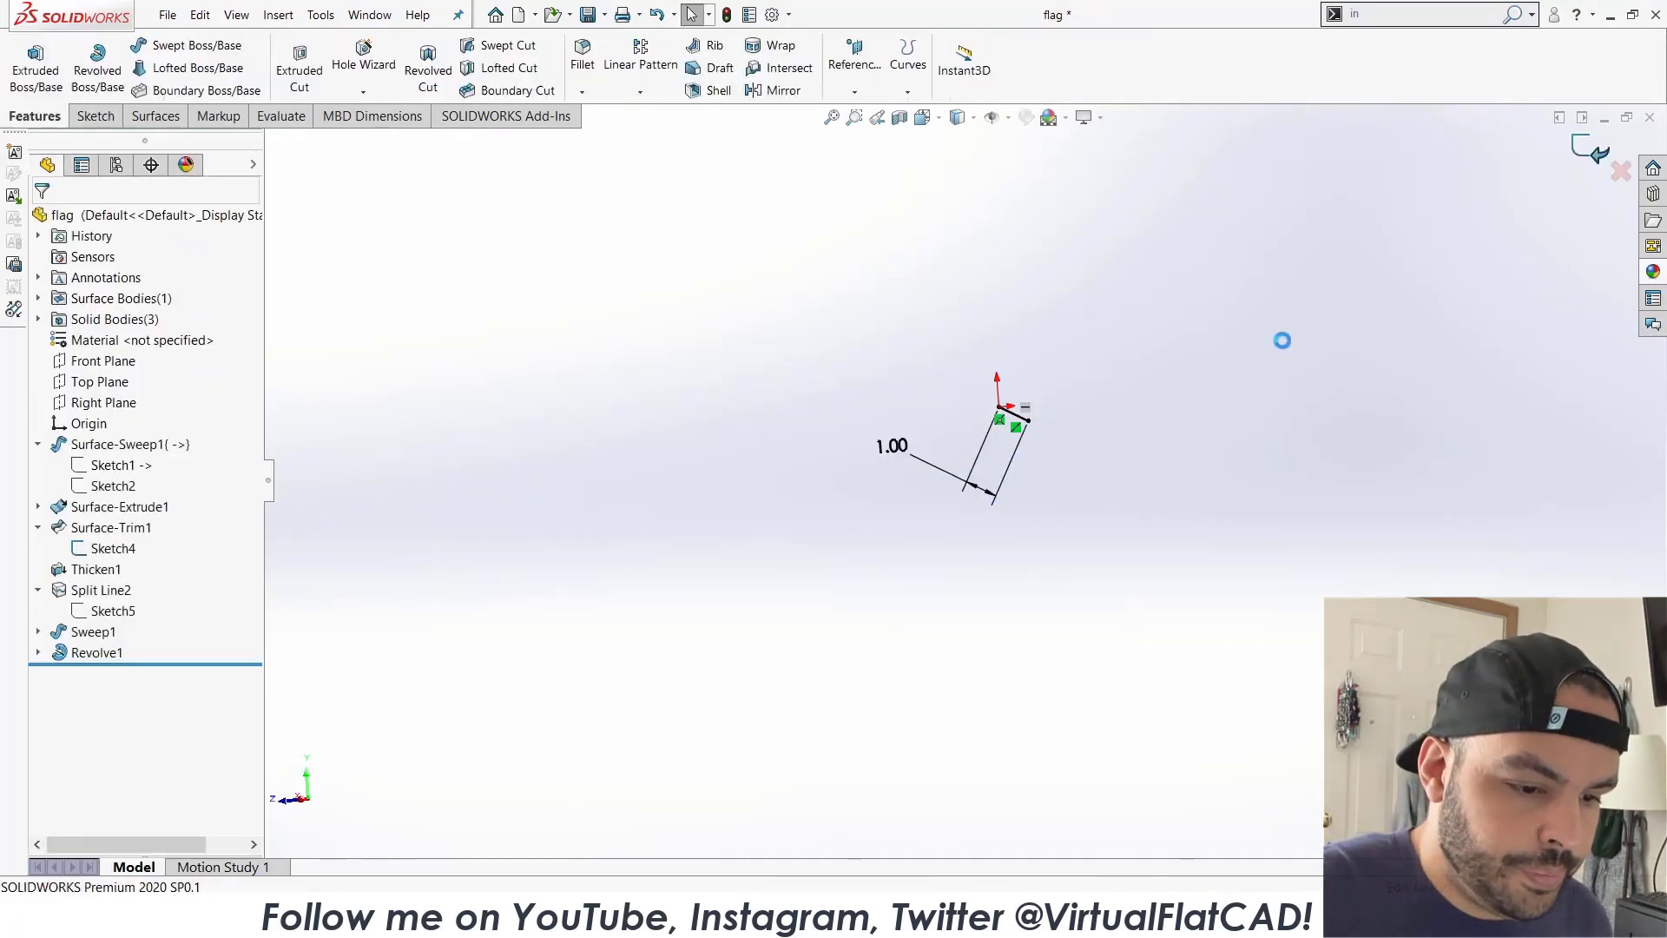
{"action": "middle_click_drag", "start_coordinate": [1105, 449], "coordinate": [1324, 550]}
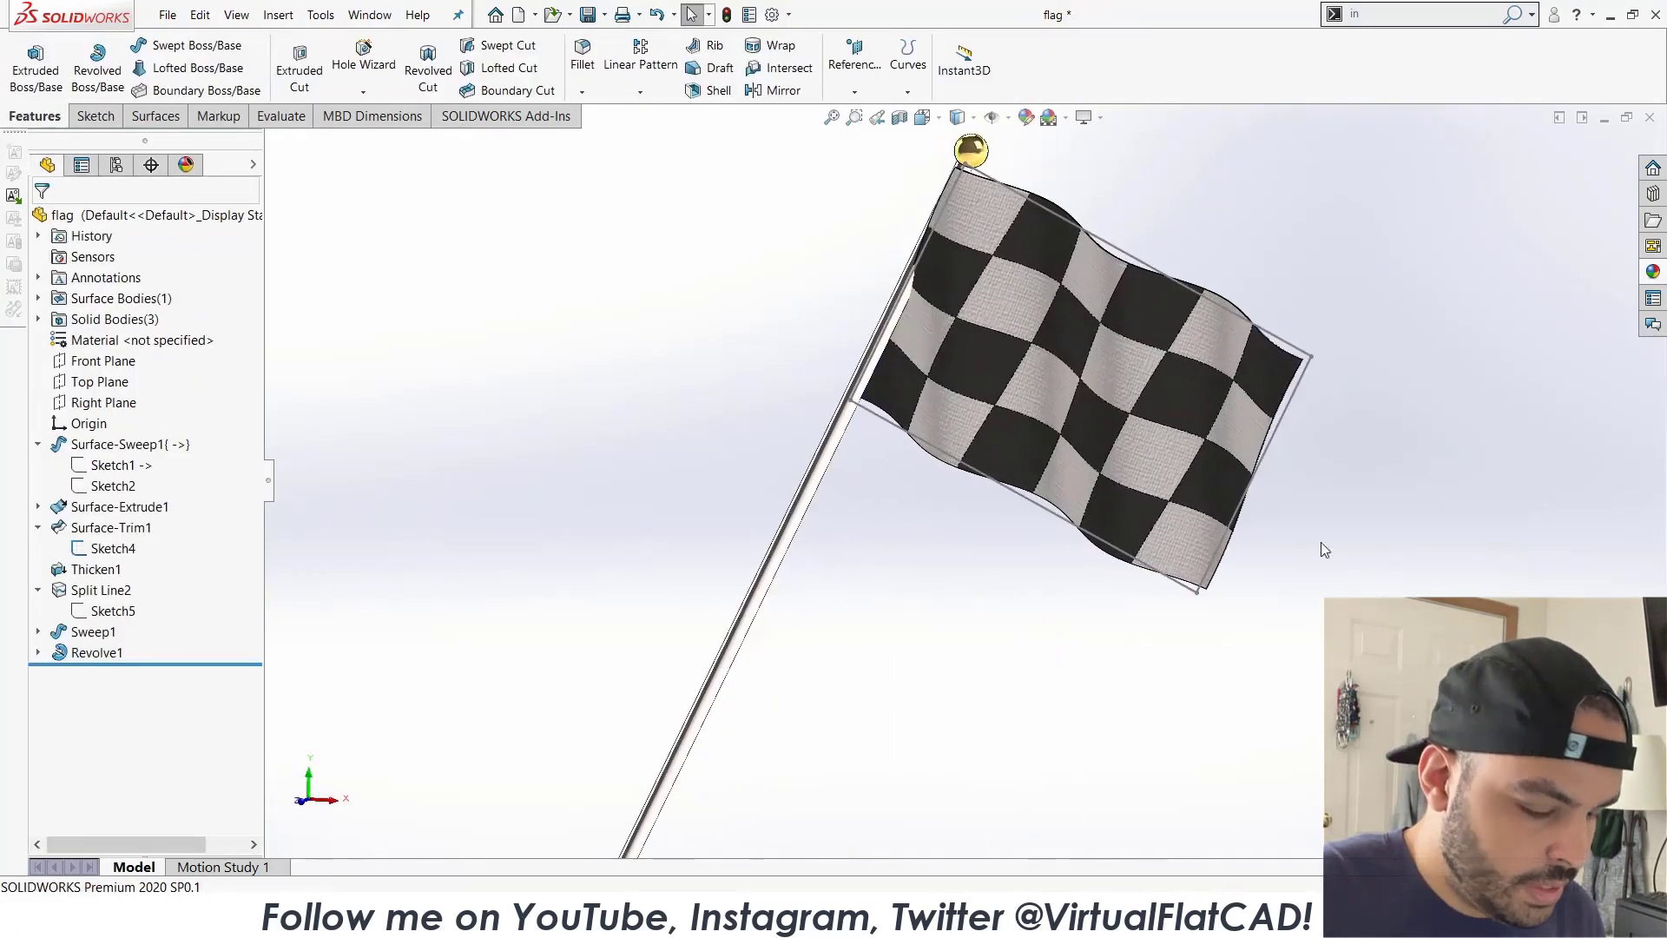
Play the motion study again in the flag_ani assembly and check its frames-per-second setting.
{"action": "key", "text": "ctrl+Tab"}
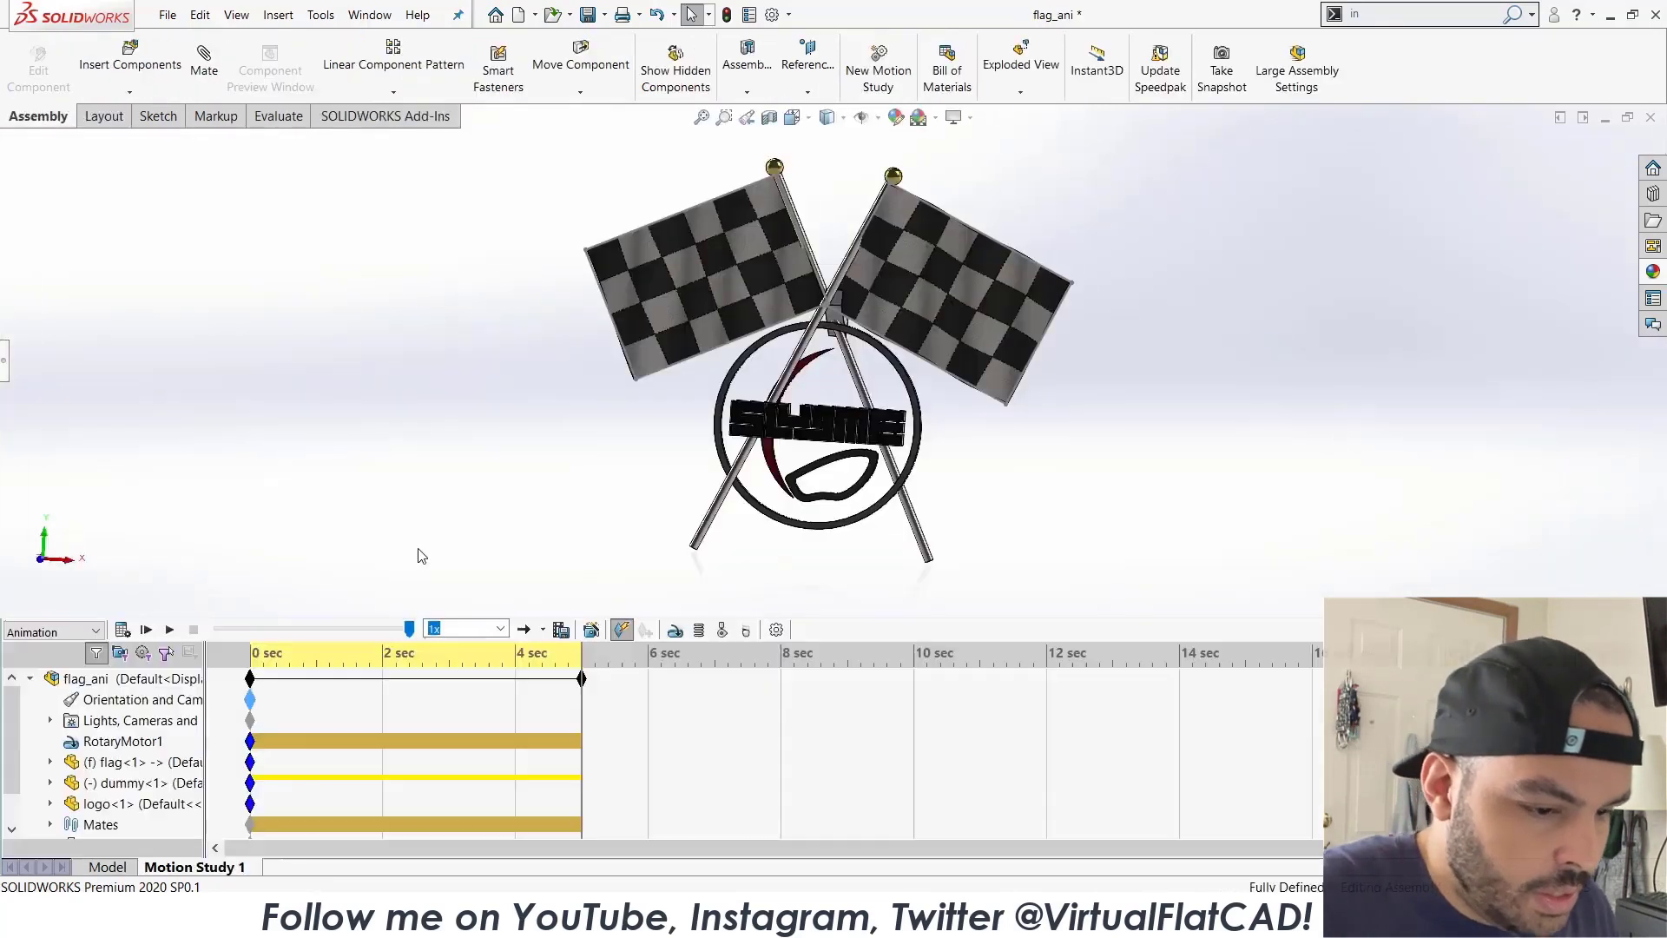
{"action": "left_click", "coordinate": [145, 630]}
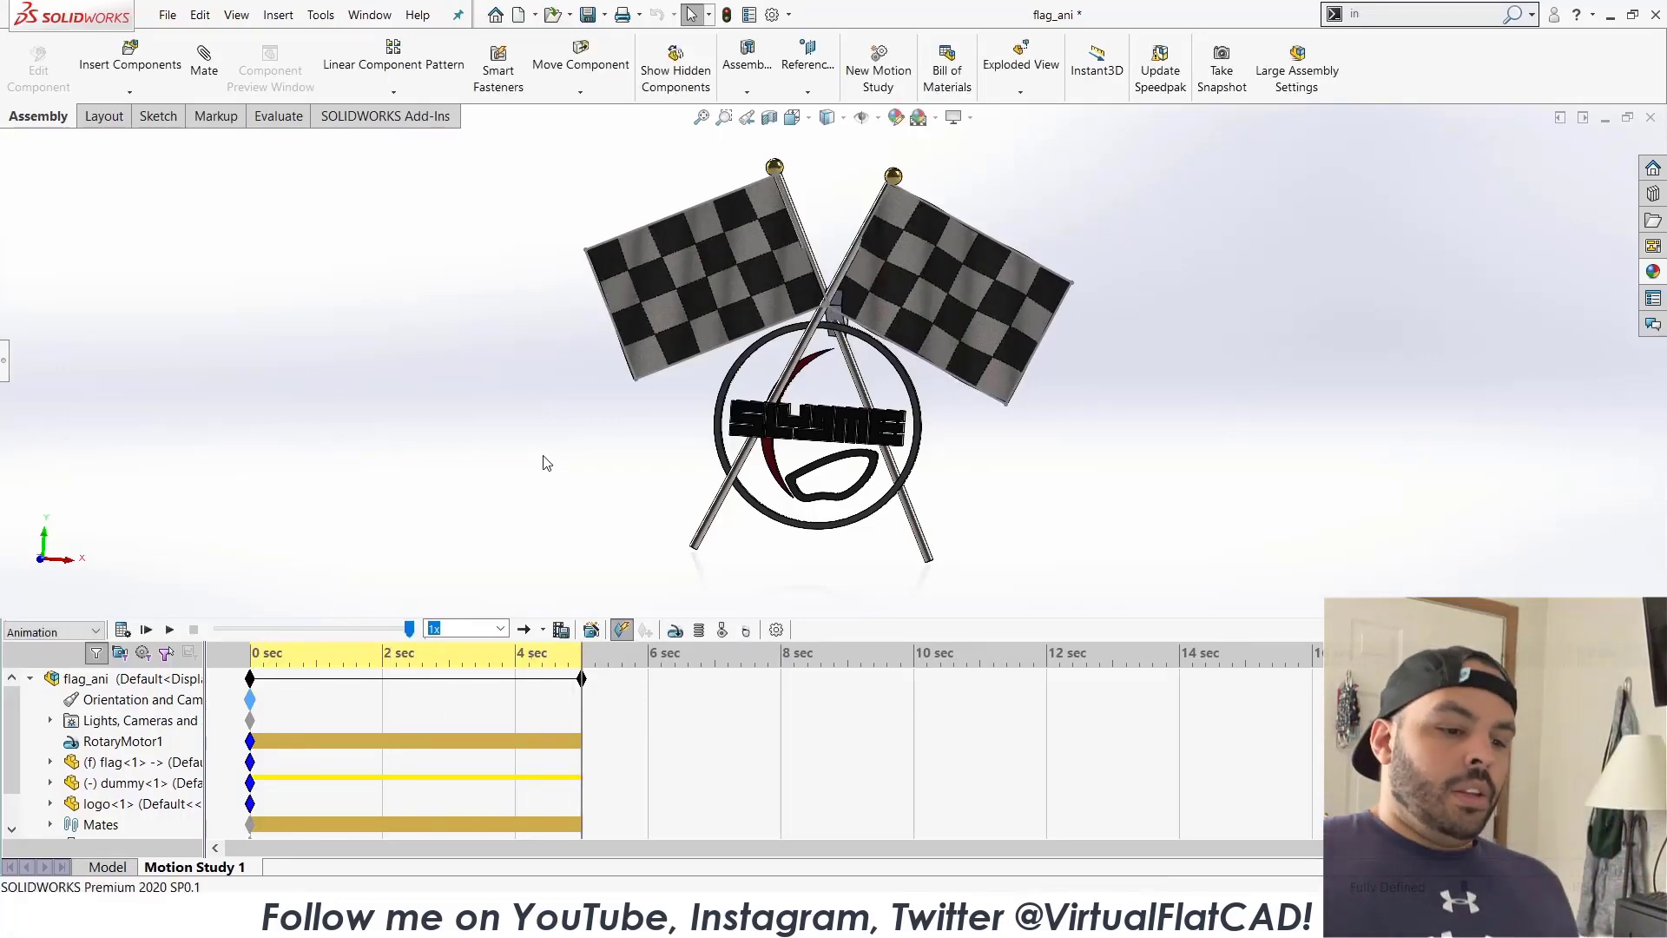
{"action": "left_click", "coordinate": [171, 630]}
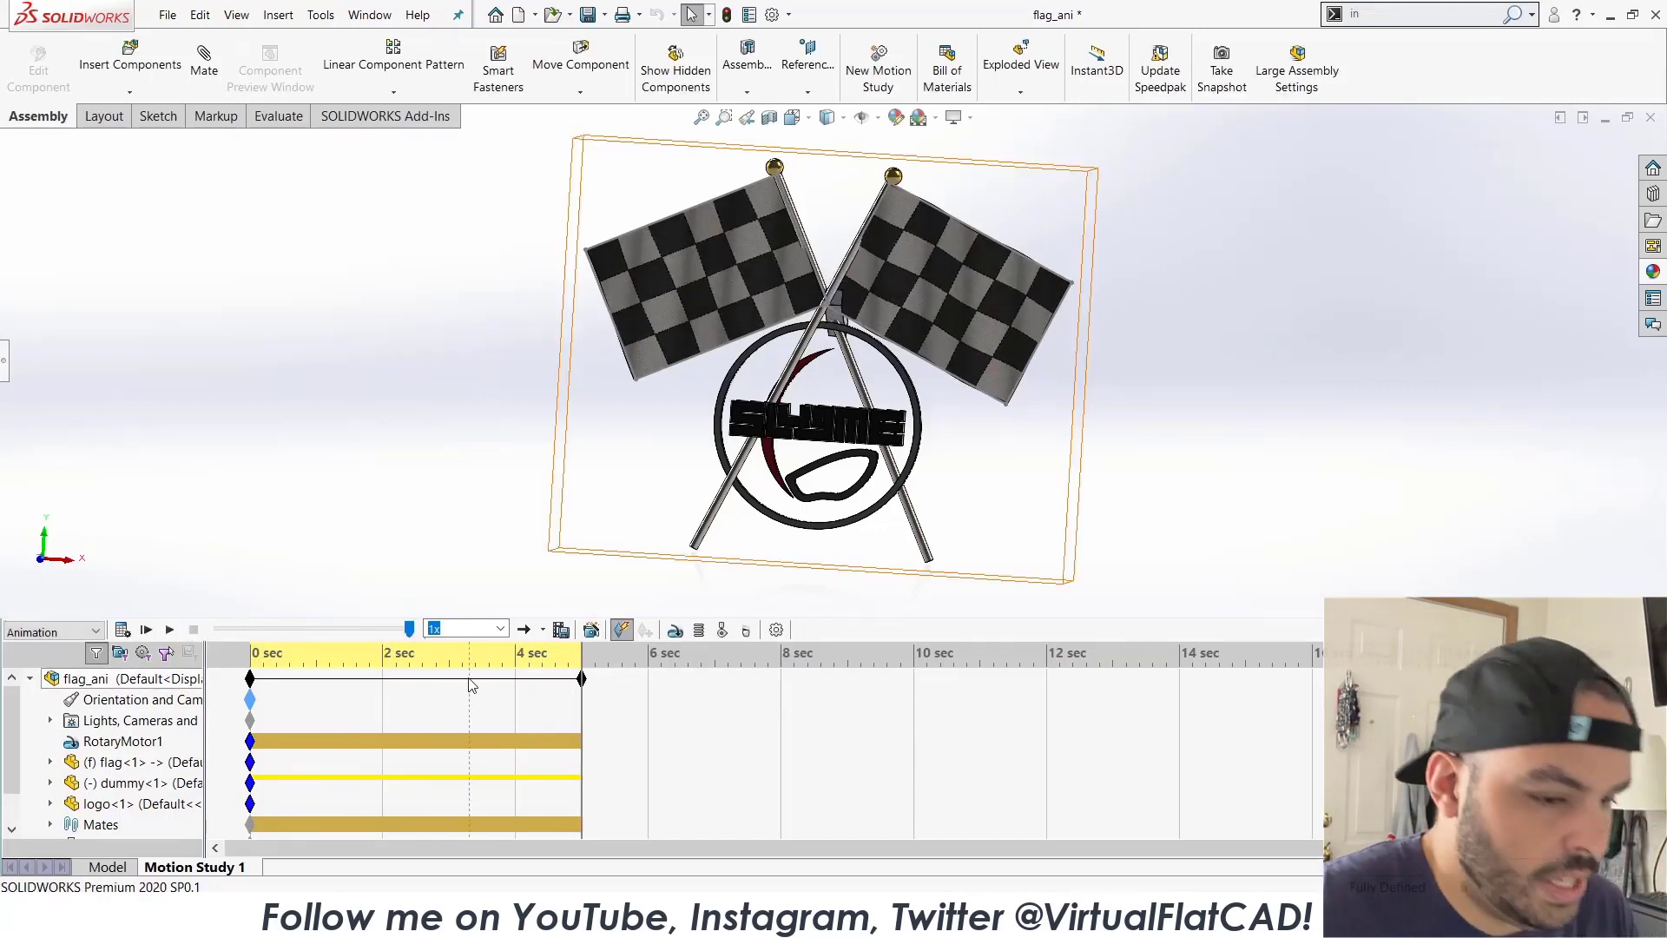
{"action": "left_click", "coordinate": [776, 630]}
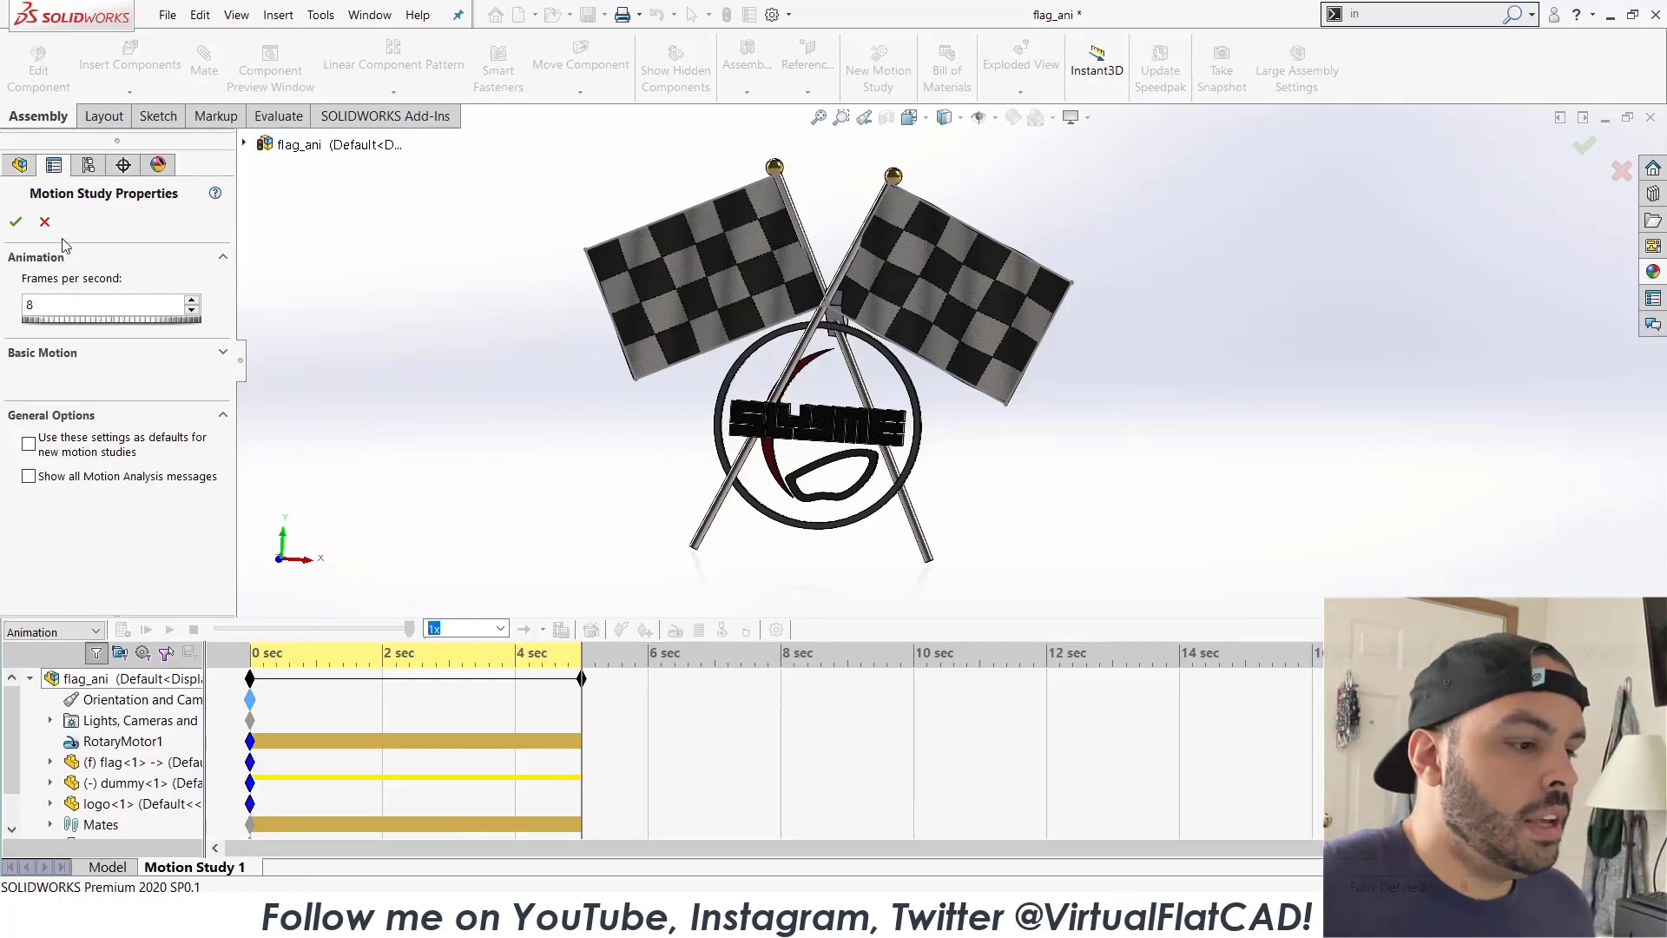
{"action": "left_click", "coordinate": [44, 223]}
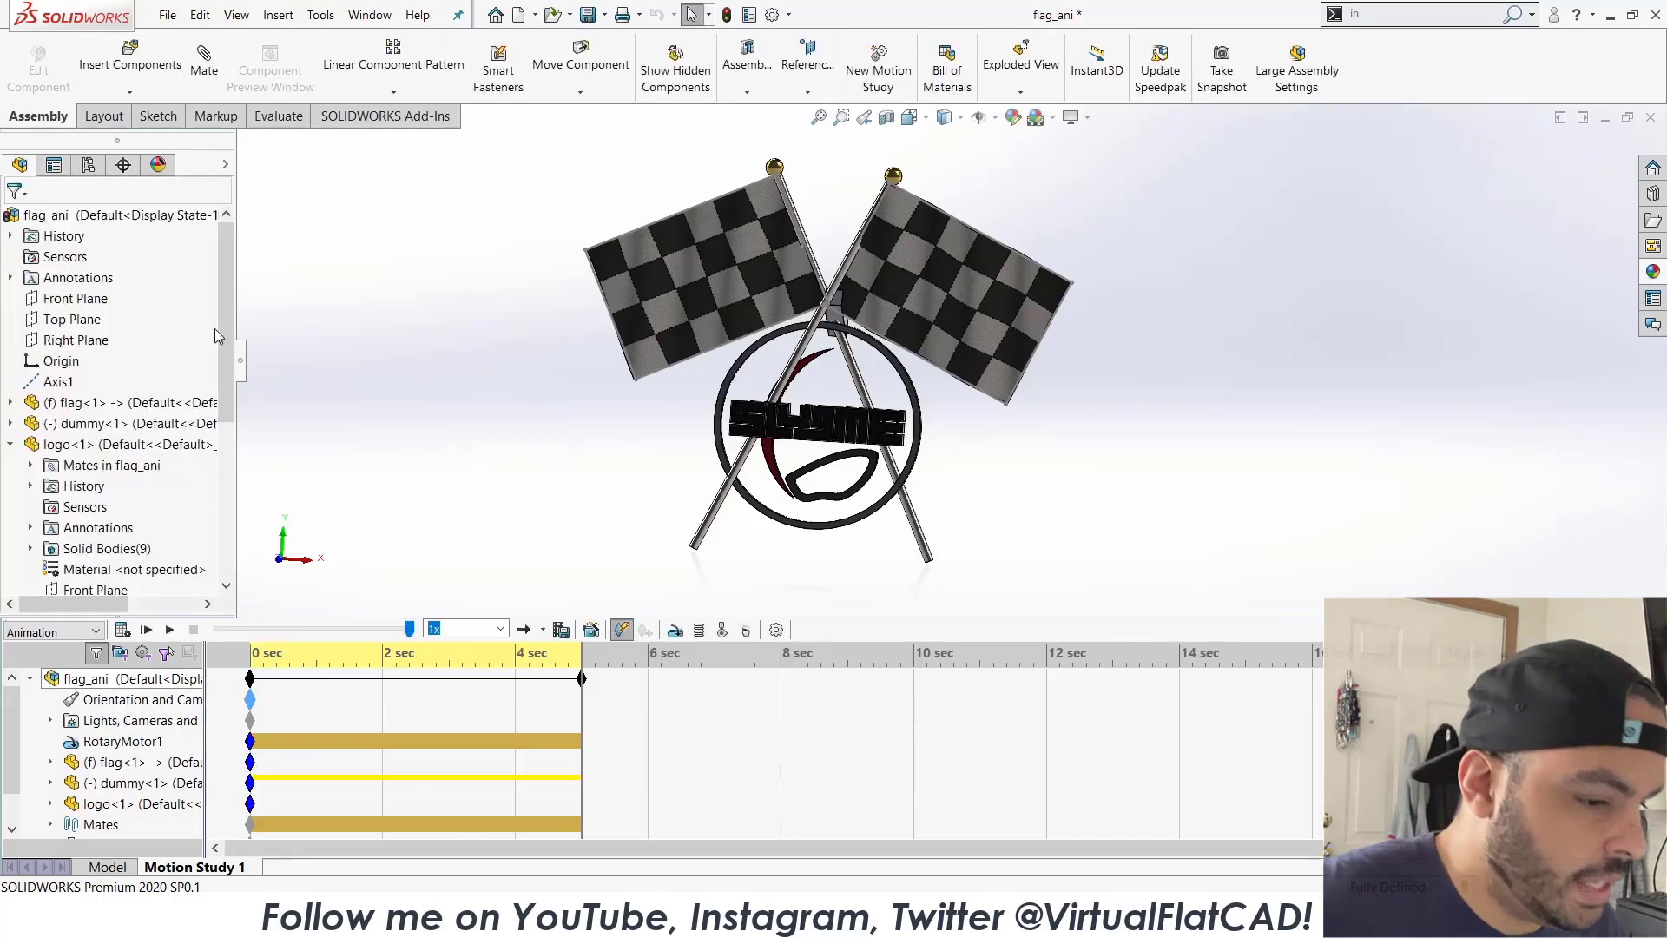
Apply the Factory Floor studio scene to the flag_ani assembly.
{"action": "left_click", "coordinate": [1653, 272]}
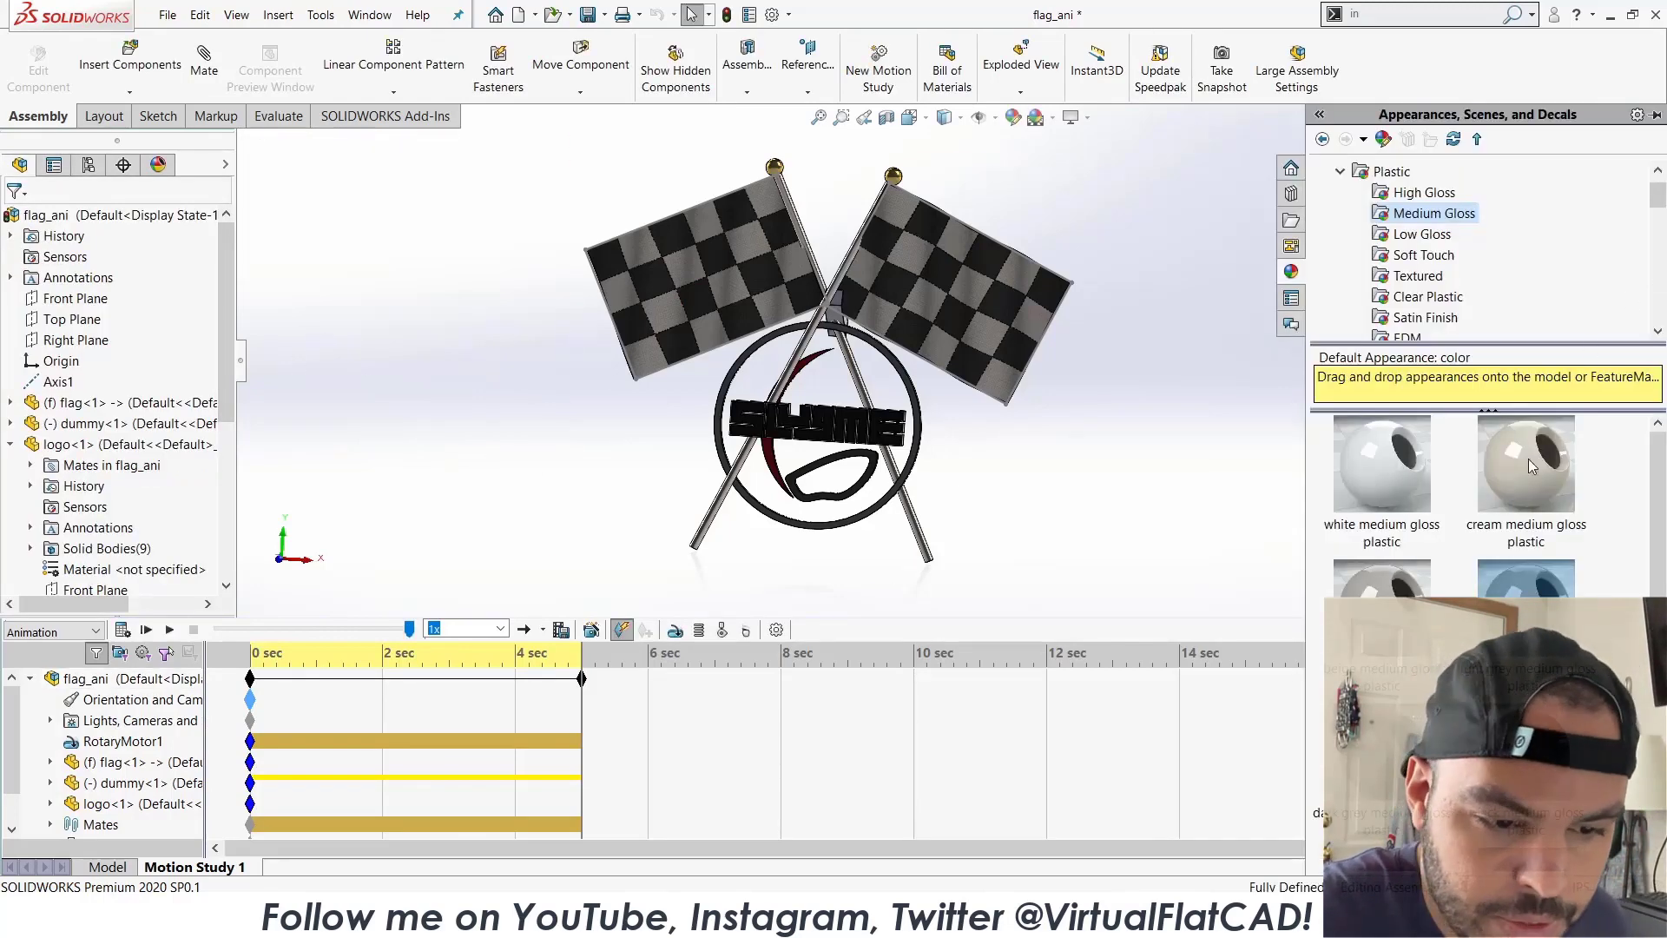
{"action": "scroll", "coordinate": [1444, 284], "scroll_direction": "down", "scroll_amount": 10}
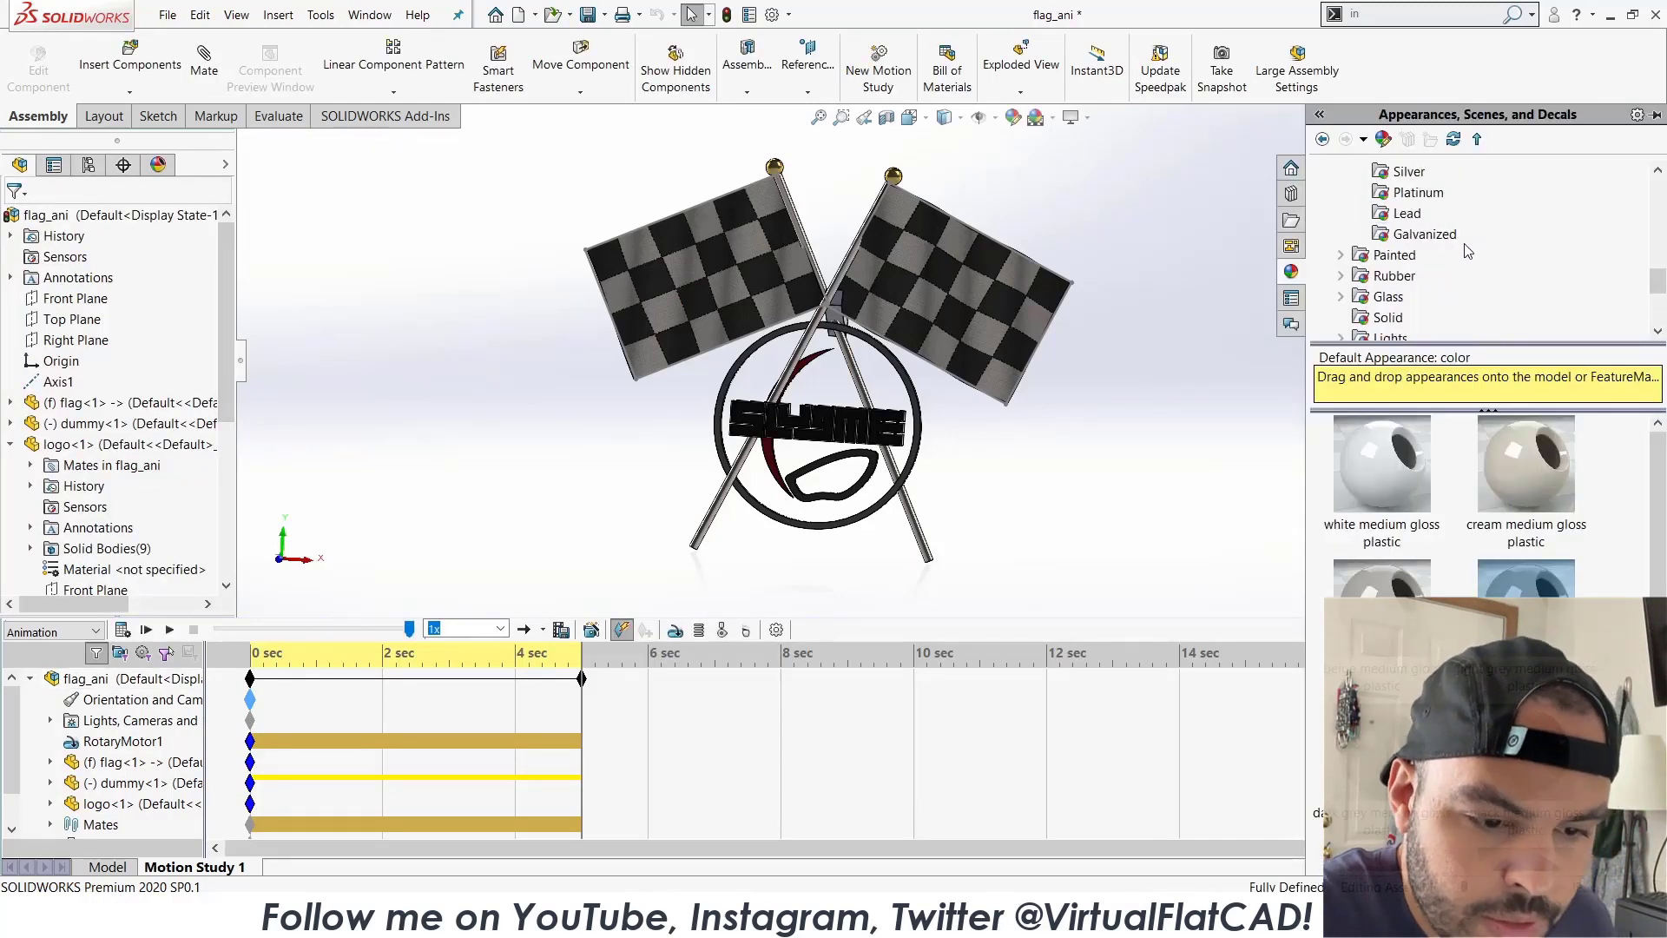
{"action": "scroll", "coordinate": [1430, 296], "scroll_direction": "down", "scroll_amount": 2}
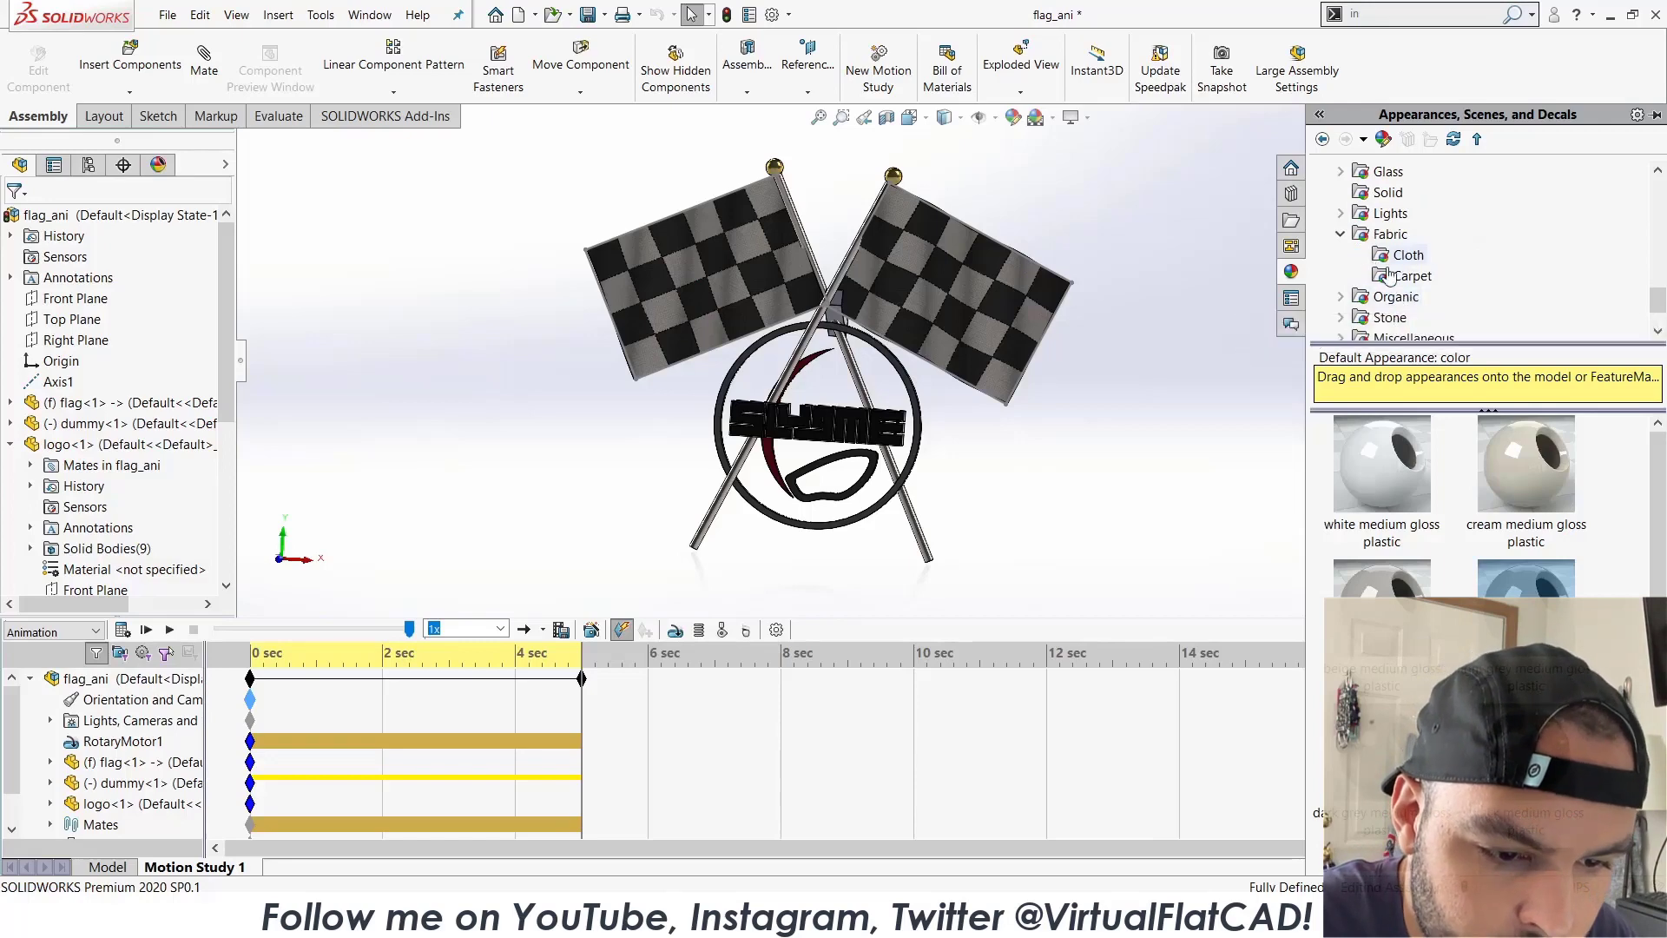
{"action": "scroll", "coordinate": [1400, 304], "scroll_direction": "down", "scroll_amount": 1}
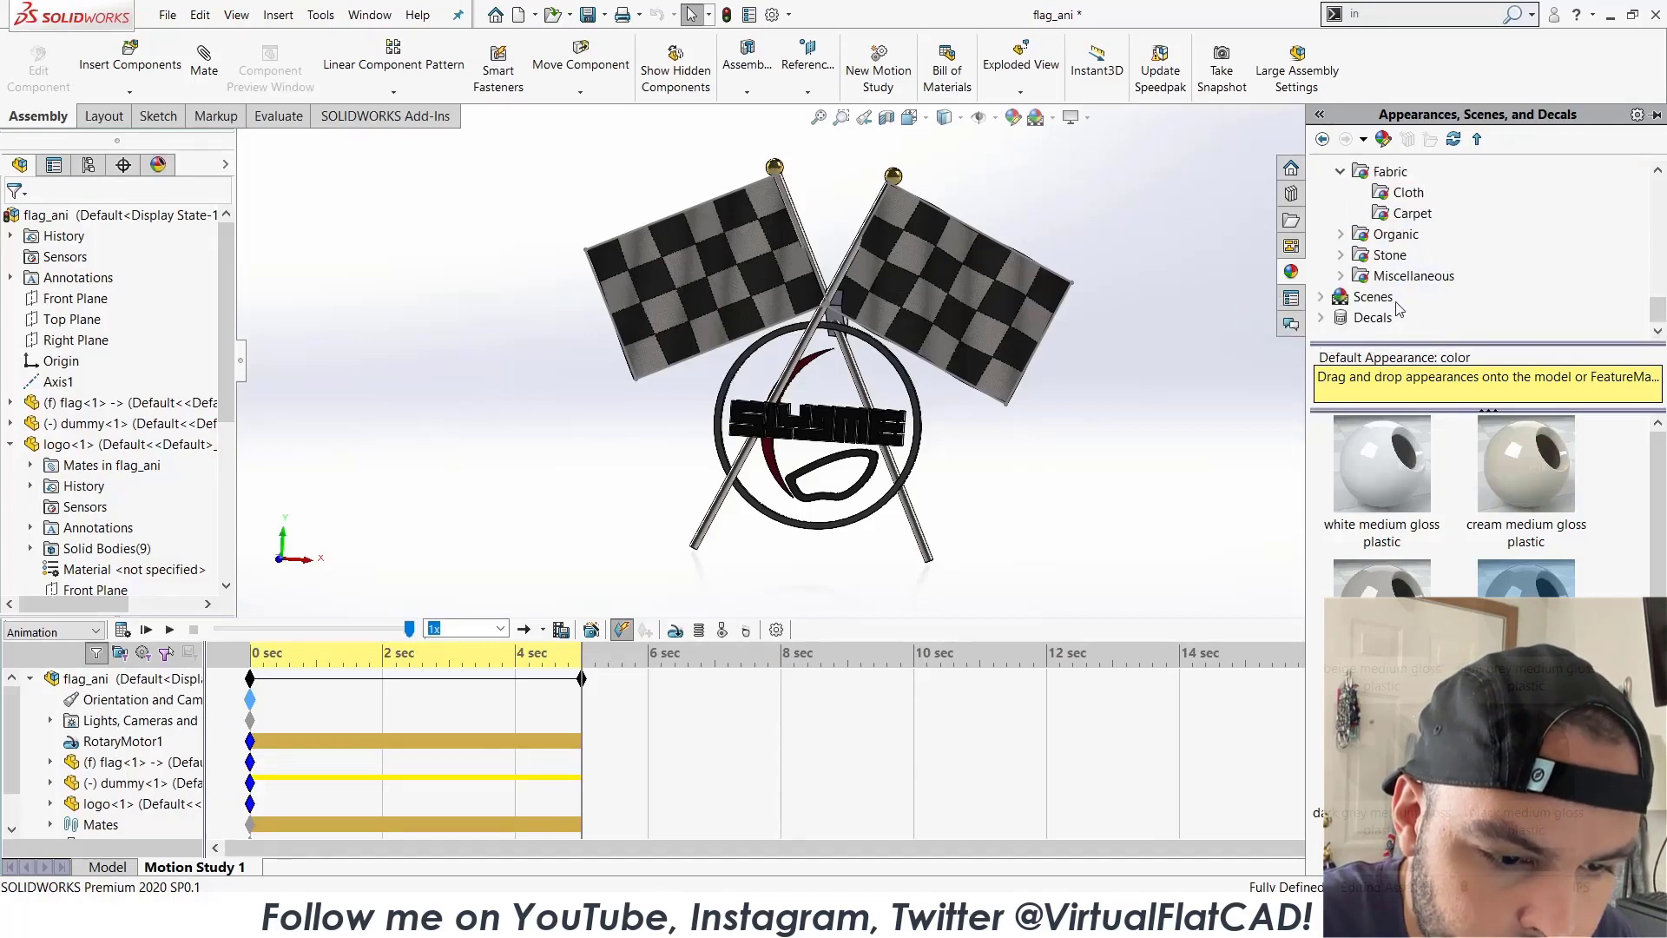
{"action": "left_click", "coordinate": [1321, 297]}
{"action": "left_click", "coordinate": [1408, 257]}
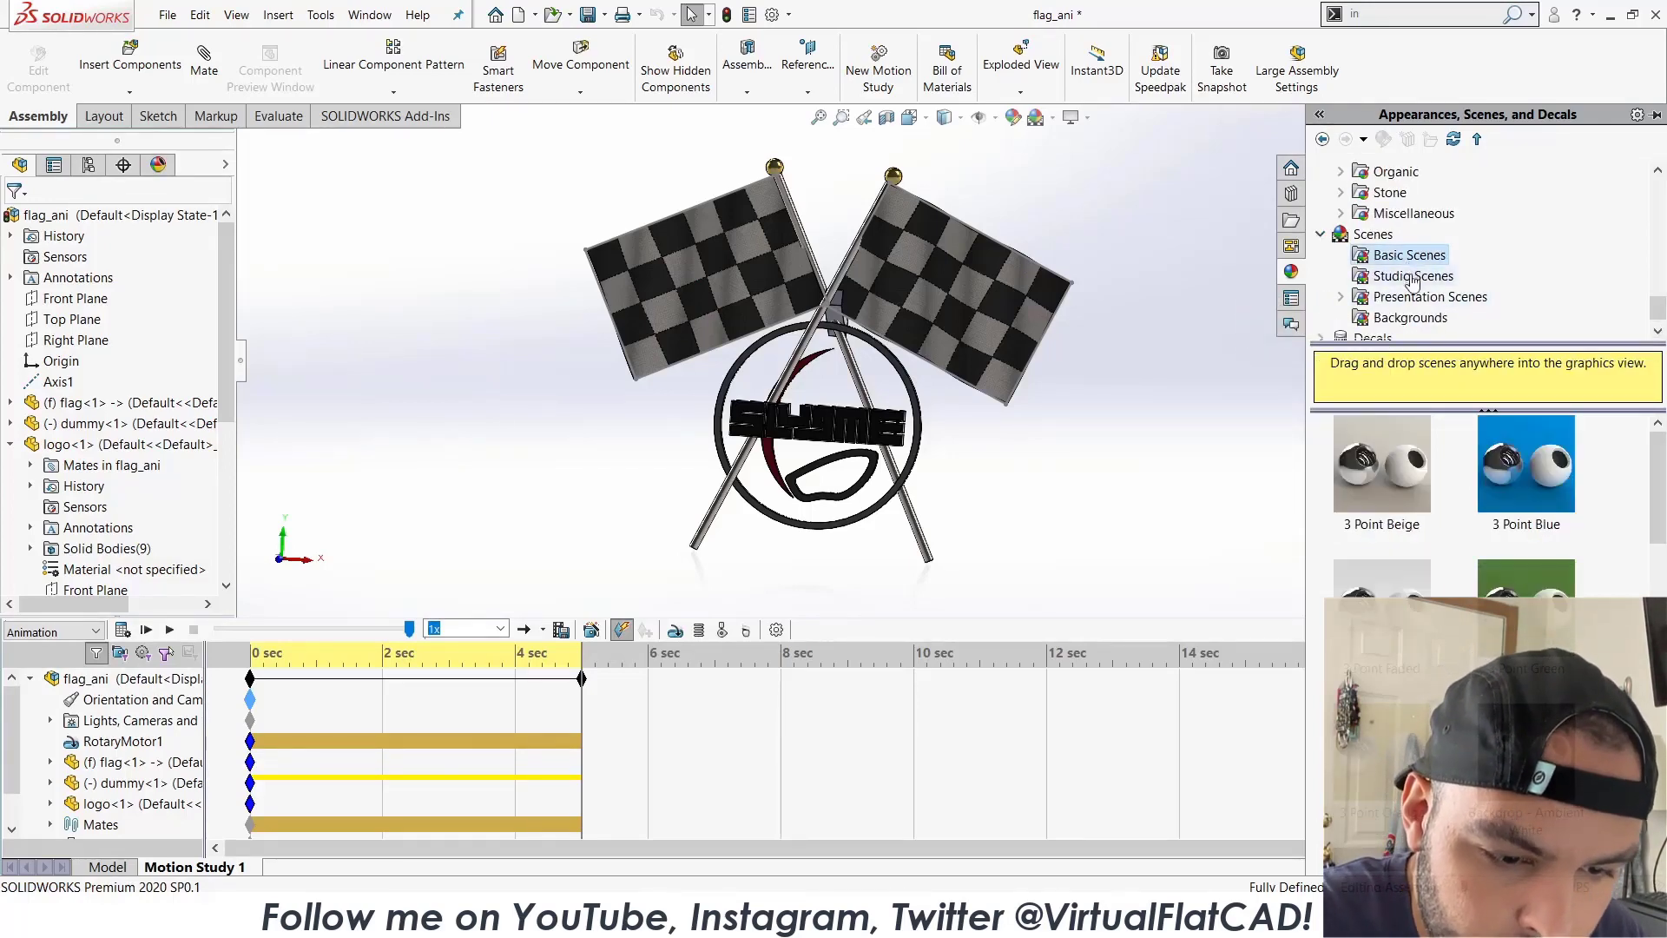
{"action": "left_click", "coordinate": [1413, 276]}
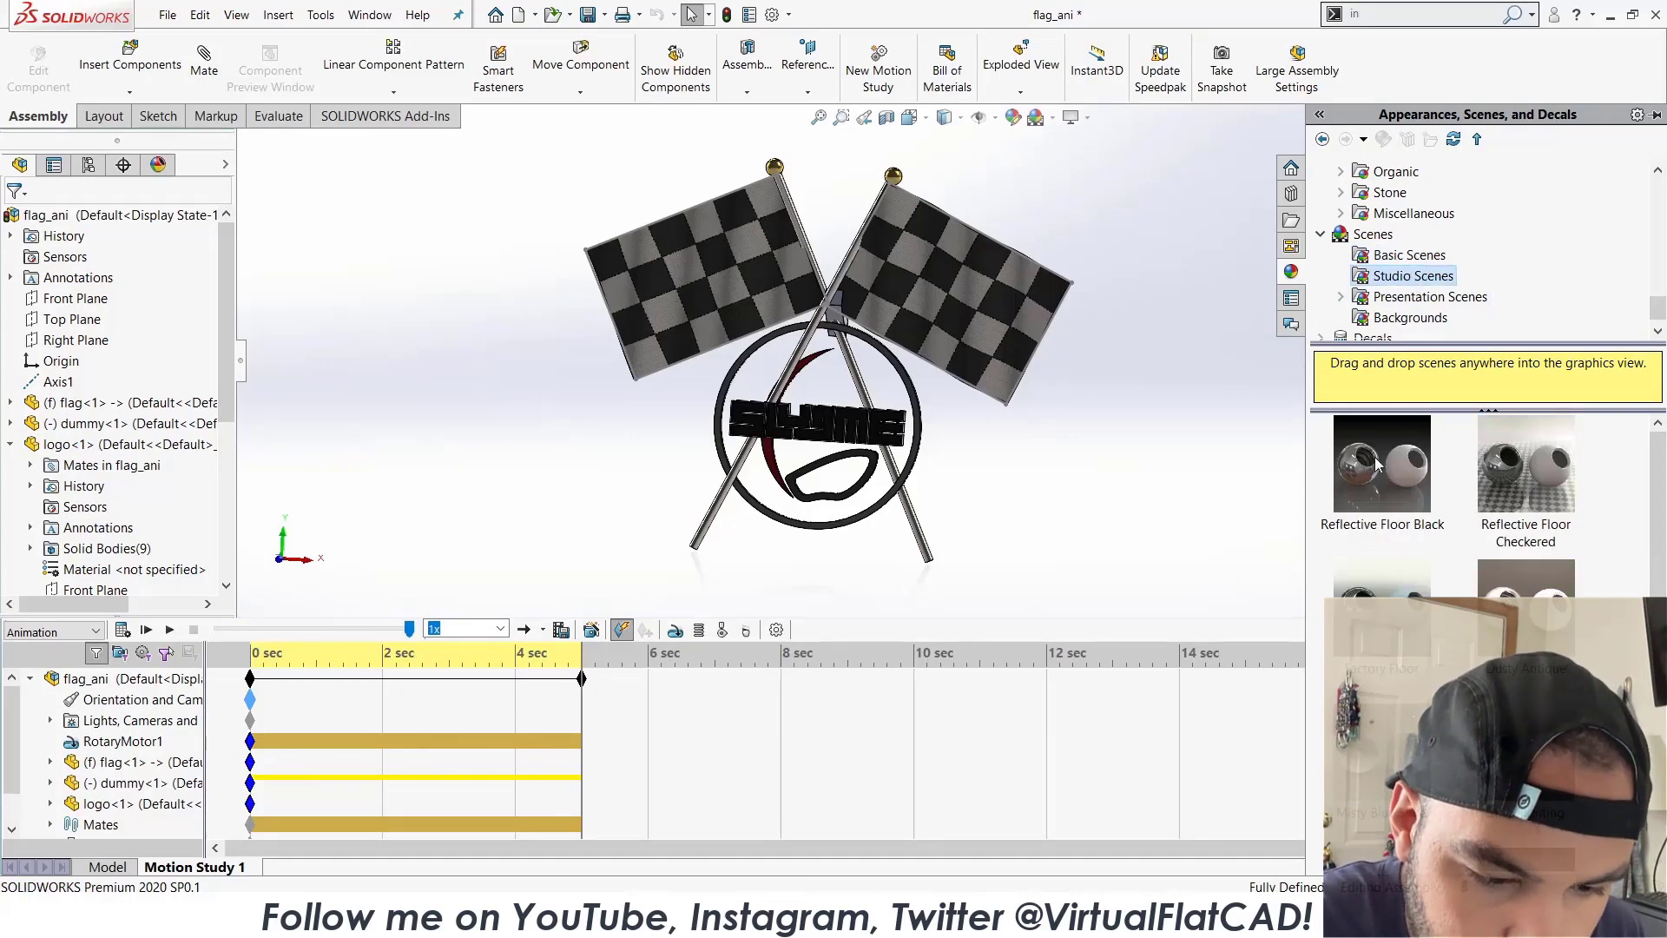
{"action": "left_click_drag", "start_coordinate": [1381, 587], "coordinate": [1136, 505]}
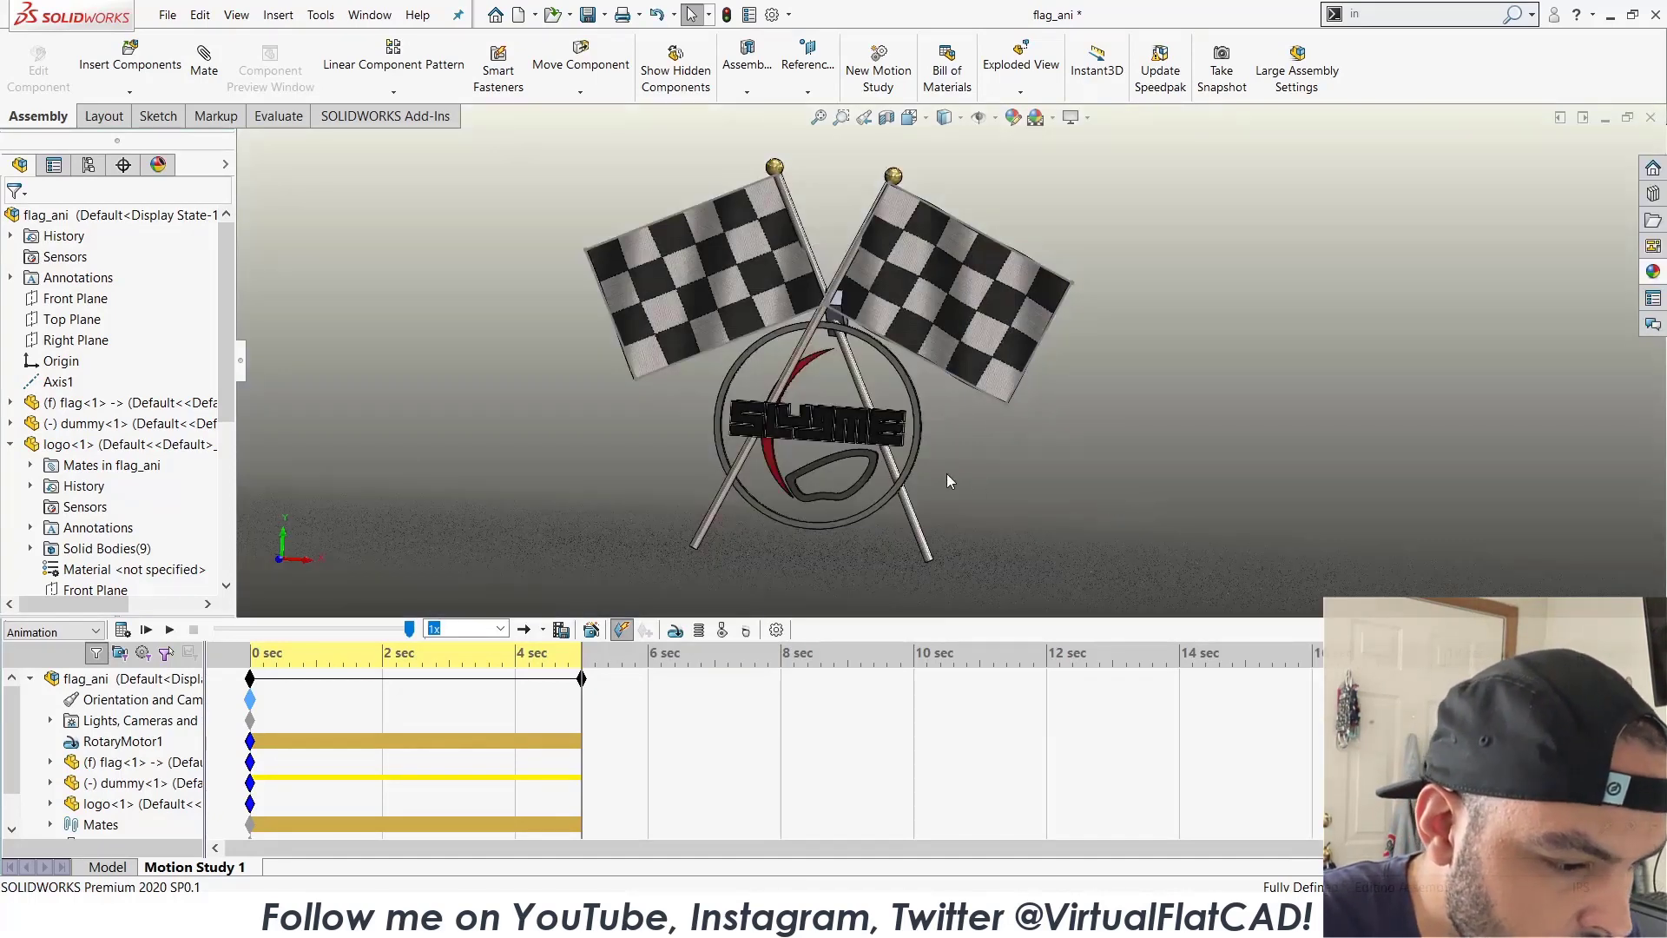
{"action": "mouse_move", "coordinate": [948, 474]}
{"action": "middle_mouse_down"}
{"action": "mouse_move", "coordinate": [997, 401]}
{"action": "mouse_move", "coordinate": [950, 442]}
{"action": "middle_mouse_up"}
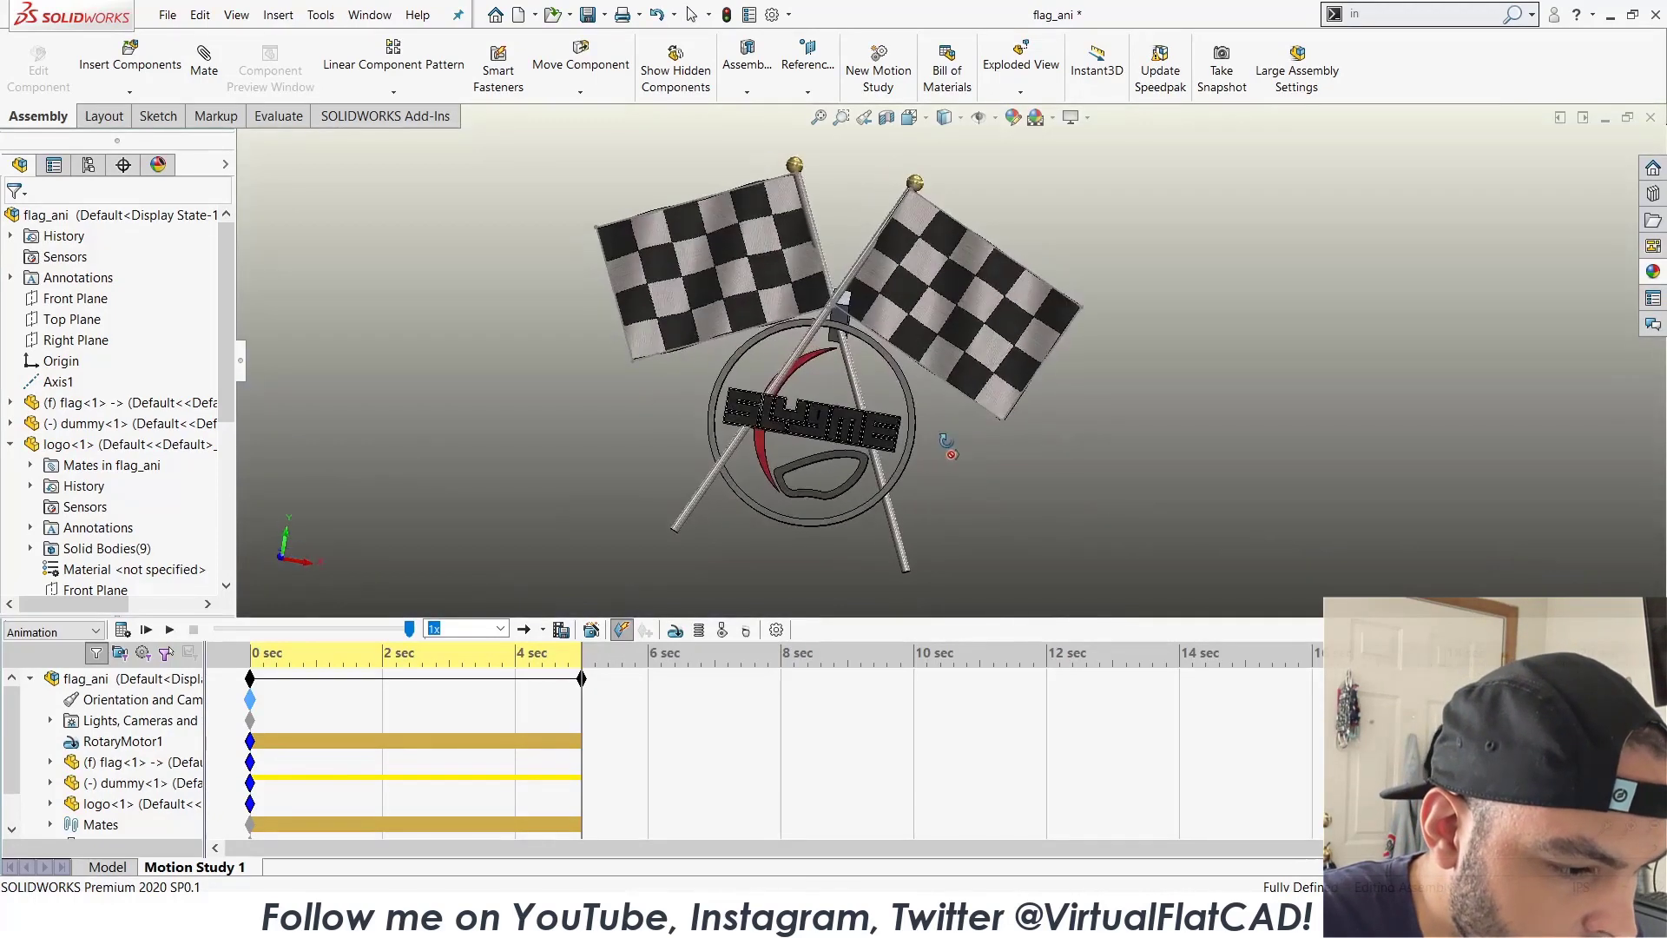
Edit the Factory Floor scene and set the background's bottom gradient color to light gray.
{"action": "left_click", "coordinate": [162, 165]}
{"action": "left_click", "coordinate": [59, 188]}
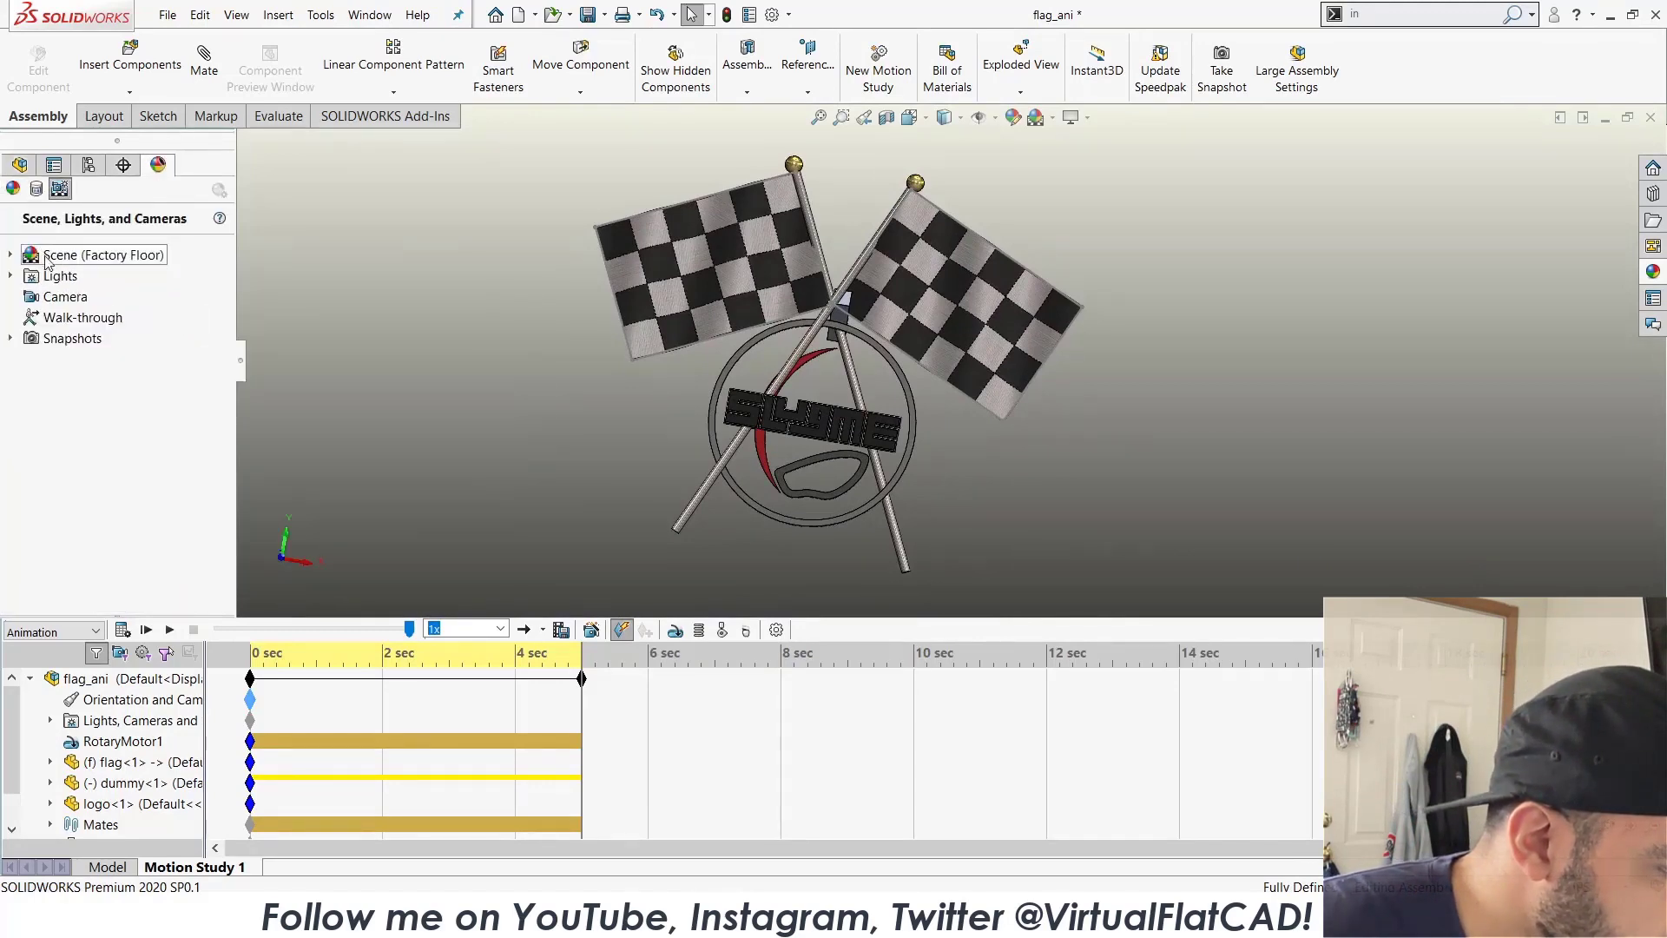
{"action": "right_click", "coordinate": [48, 263]}
{"action": "left_click", "coordinate": [86, 272]}
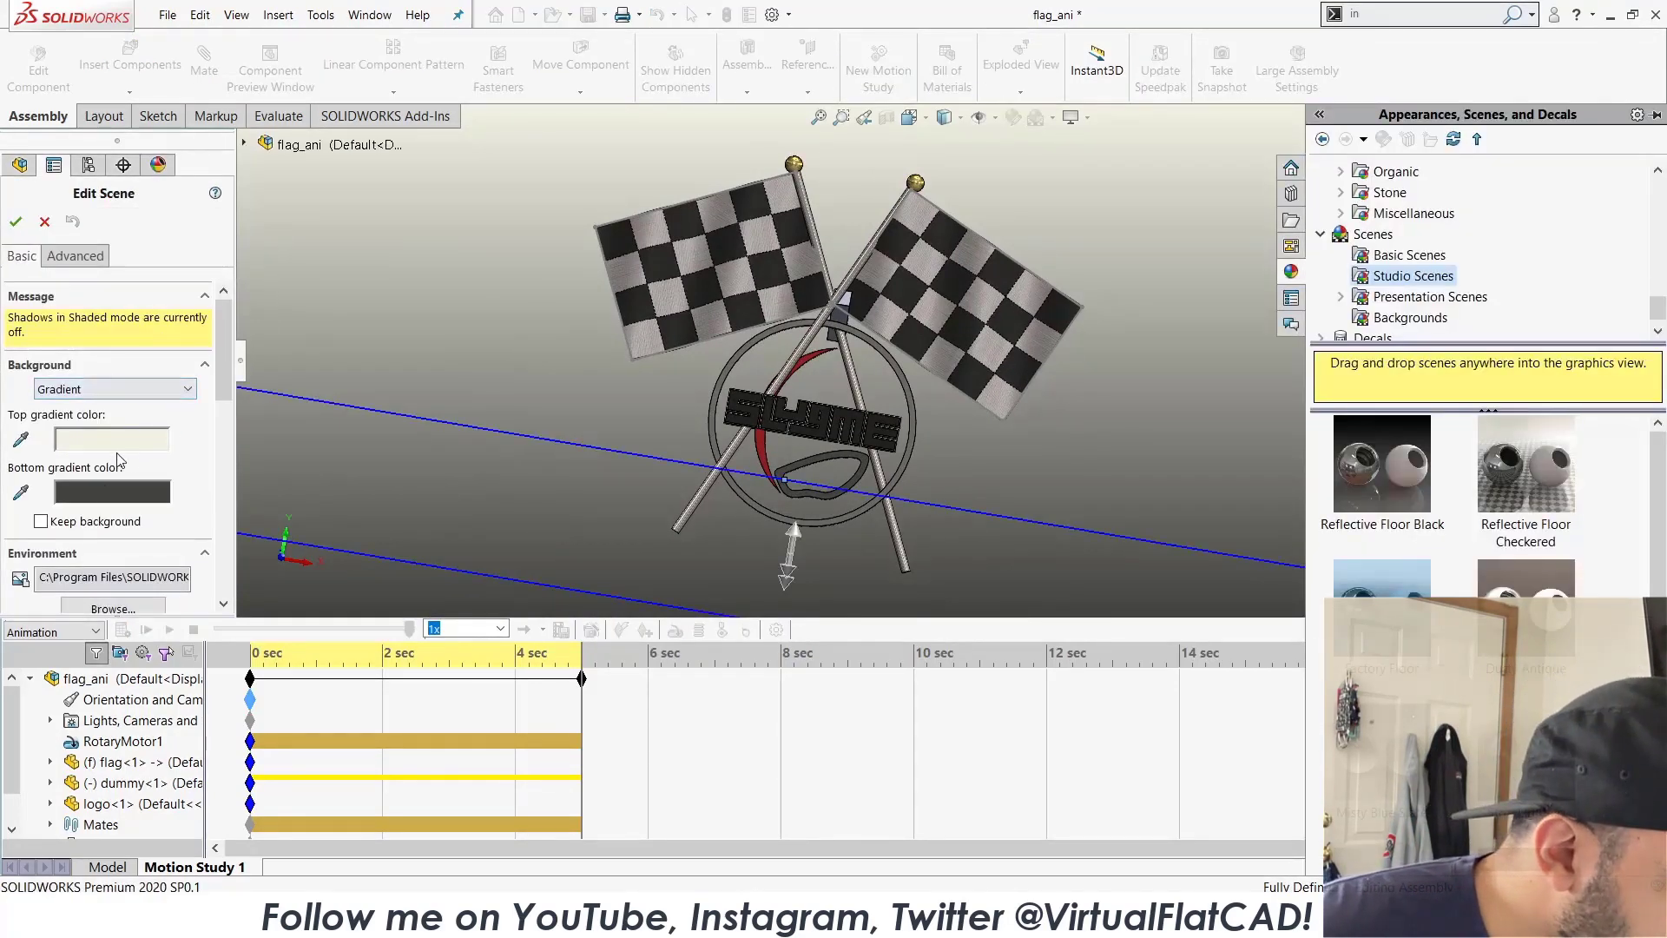
{"action": "left_click", "coordinate": [105, 493]}
{"action": "left_click", "coordinate": [881, 455]}
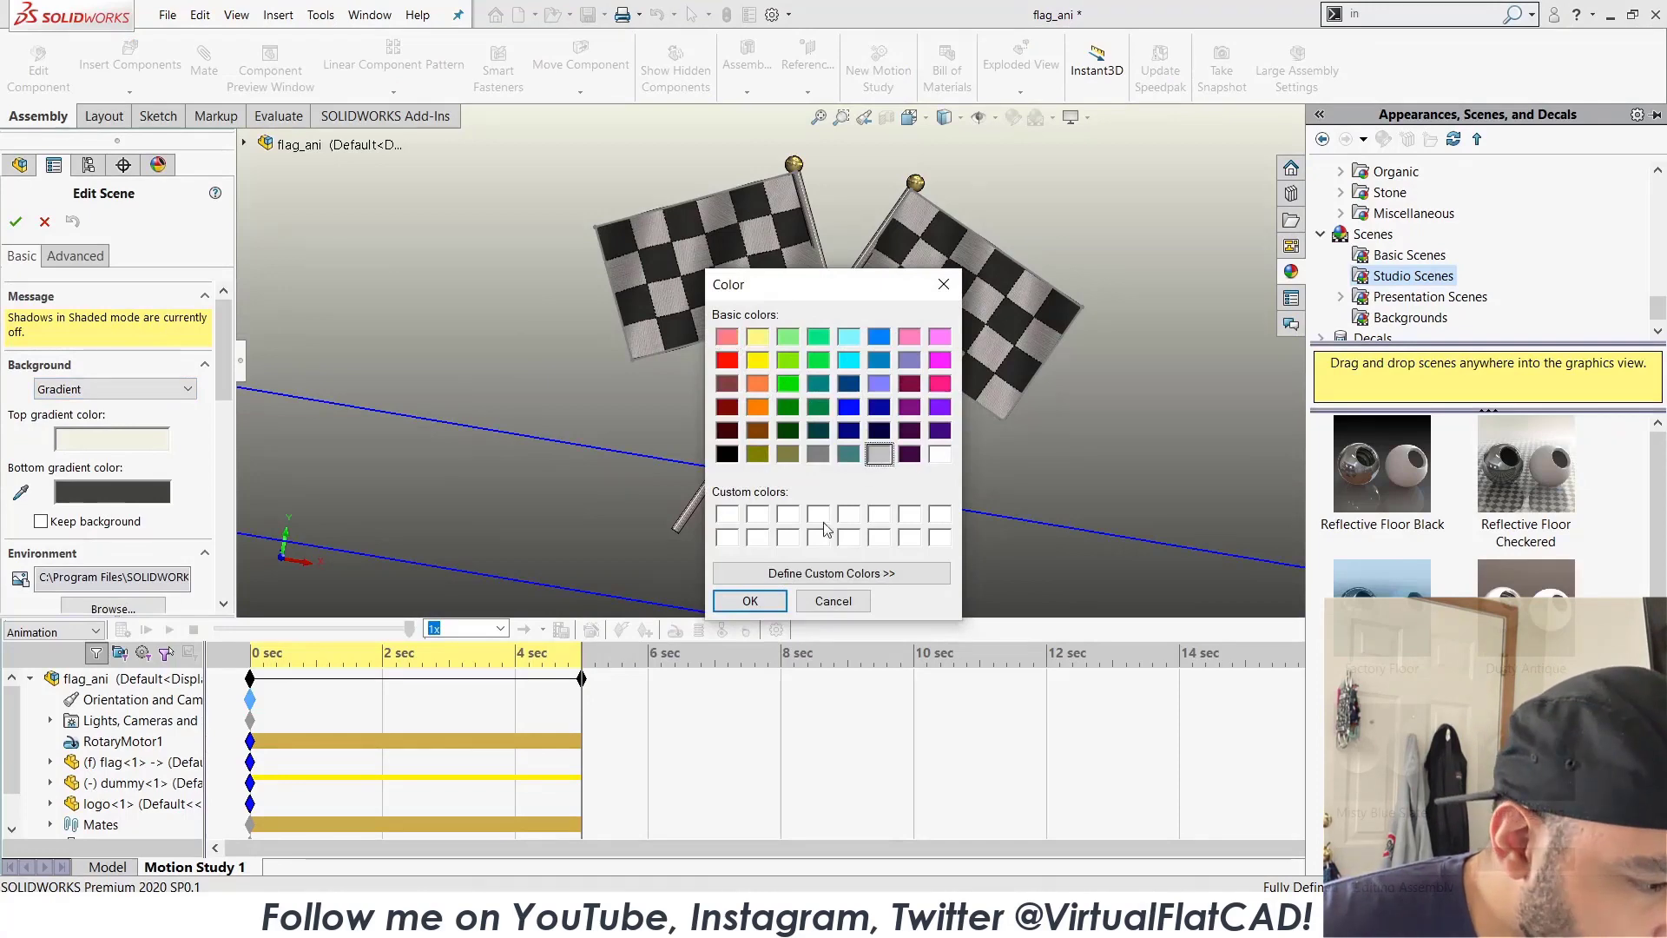
{"action": "left_click", "coordinate": [750, 602]}
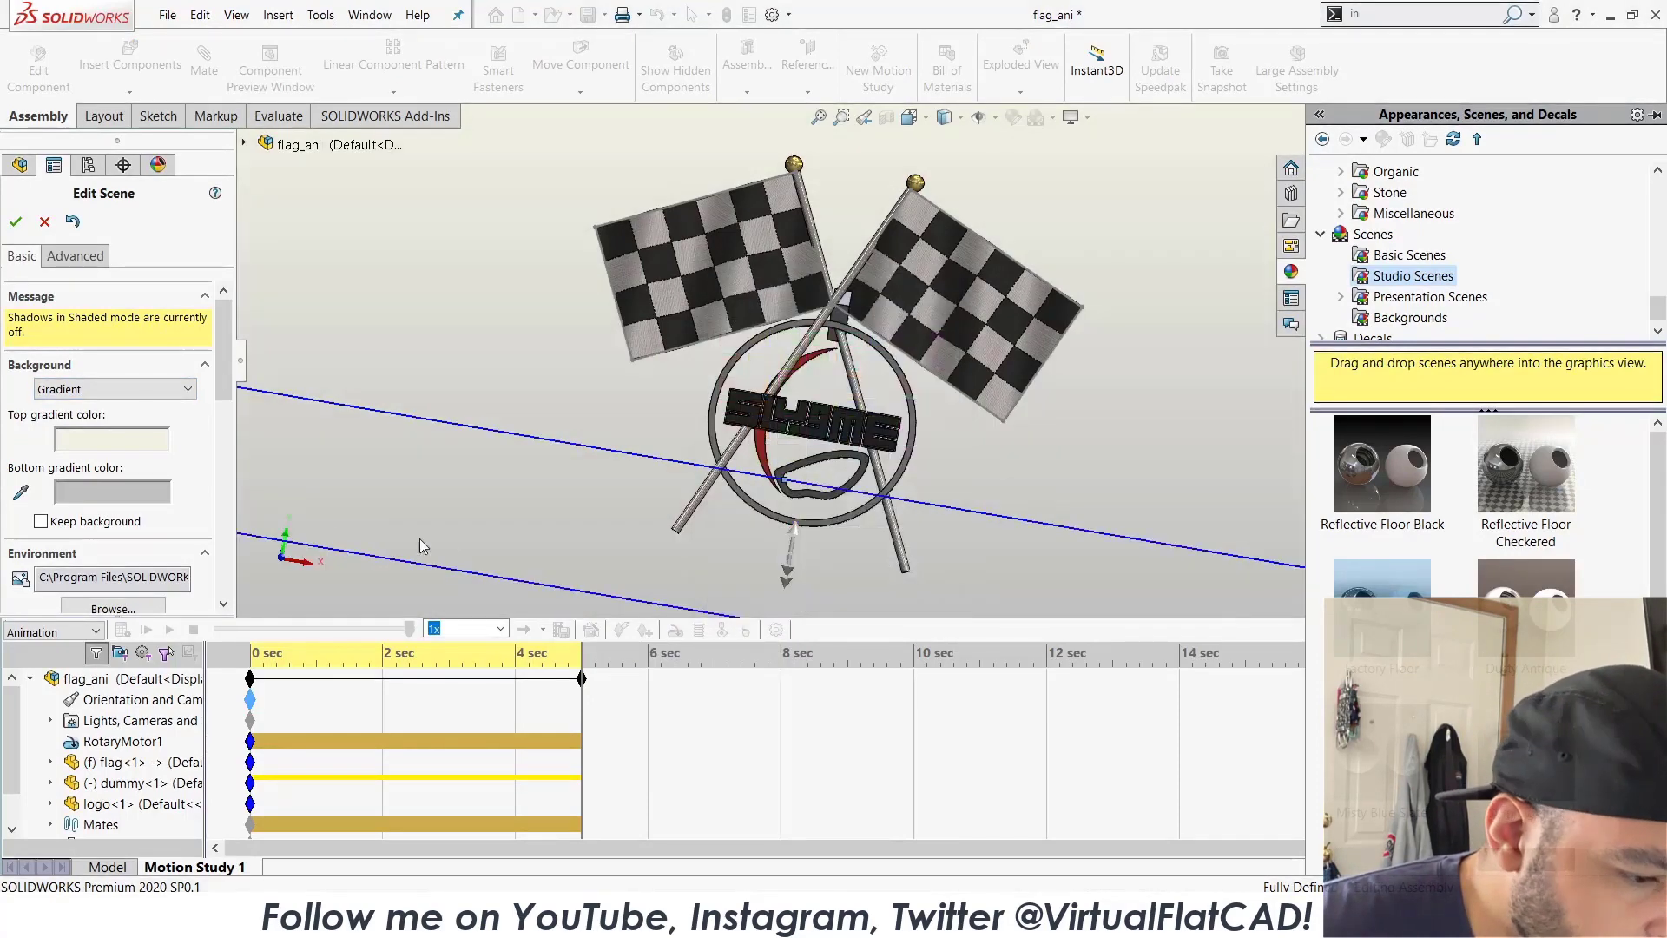
Set the scene background's top gradient color to white and accept the scene edits.
{"action": "left_click", "coordinate": [155, 443]}
{"action": "left_click", "coordinate": [940, 455]}
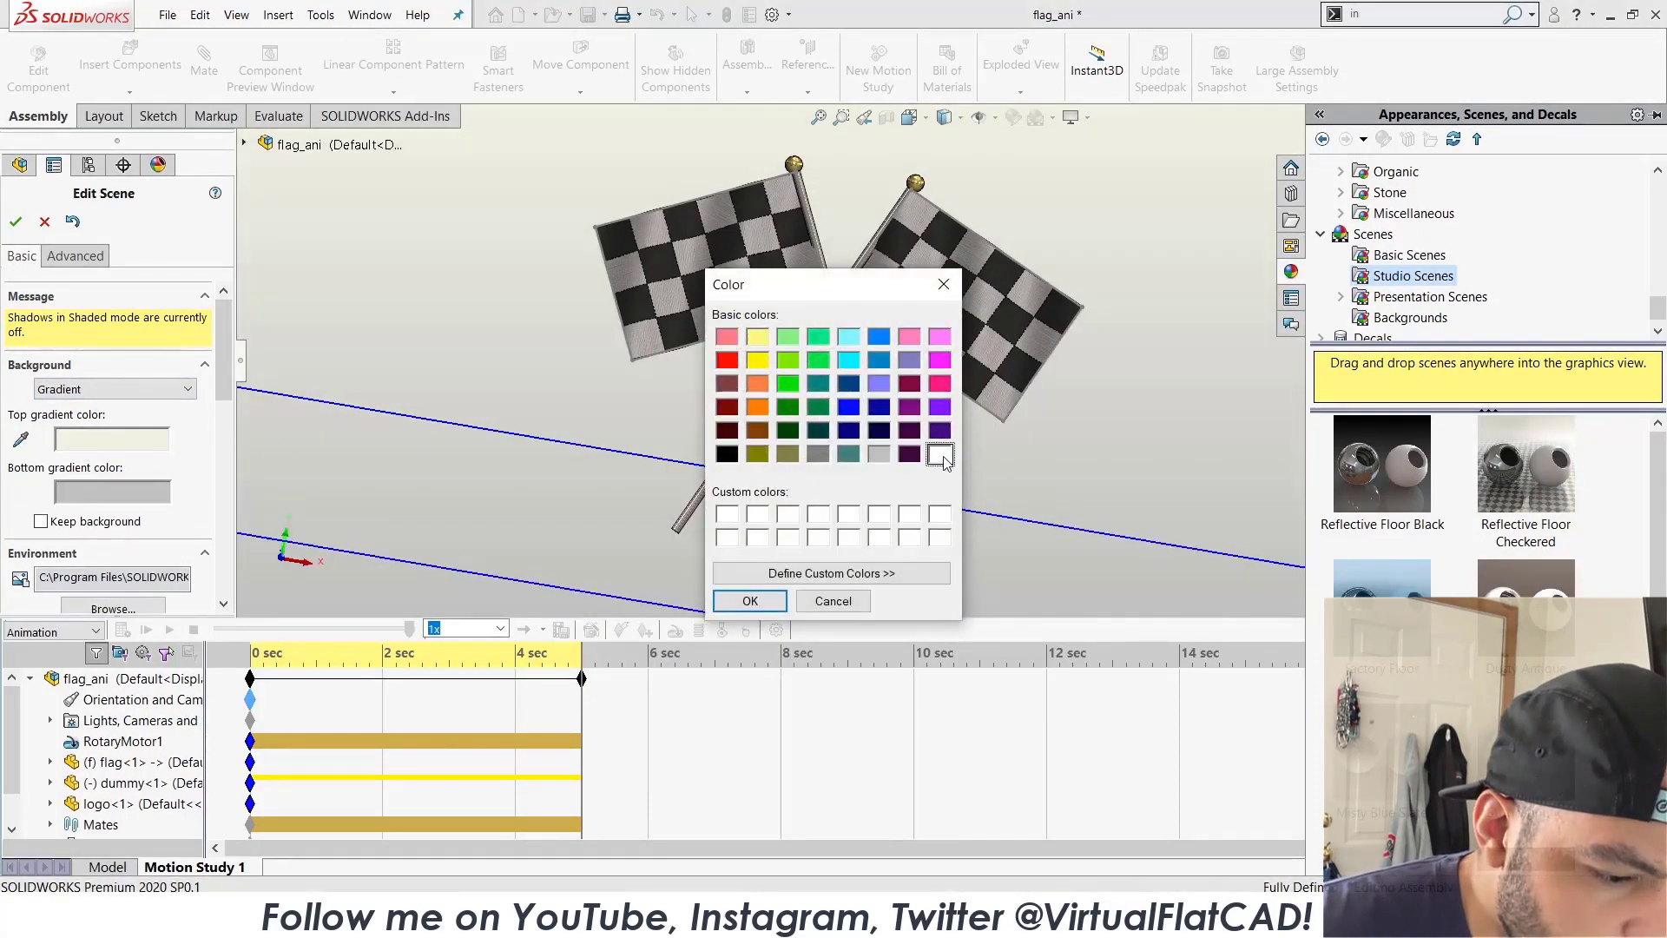
{"action": "left_click", "coordinate": [781, 599]}
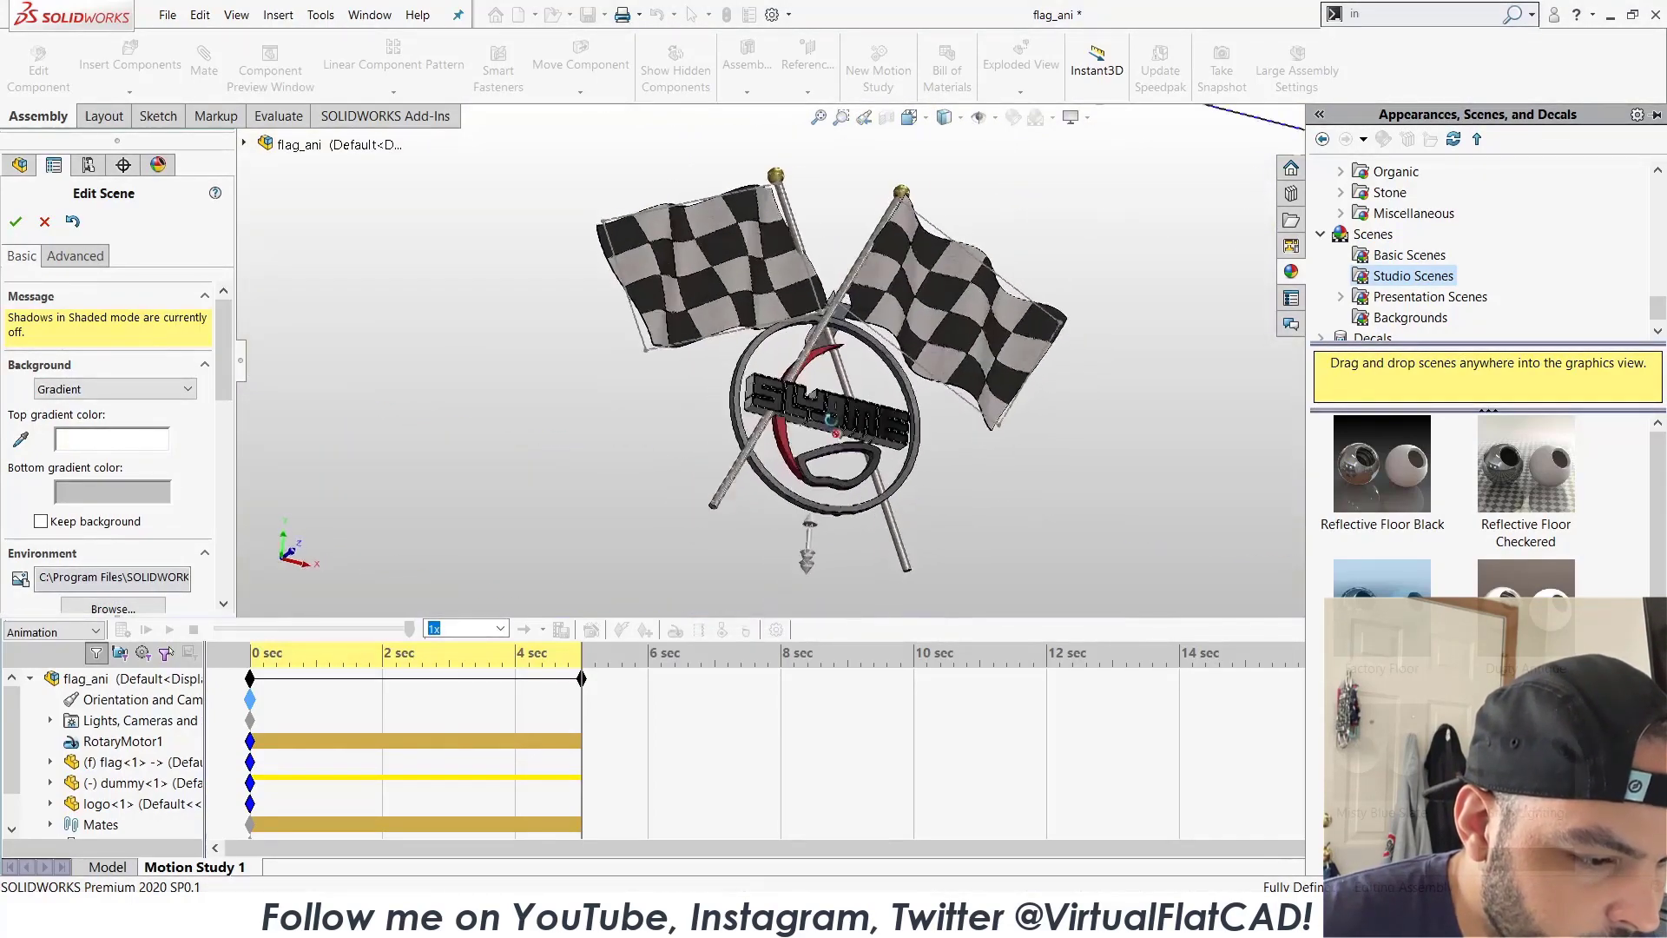
{"action": "mouse_move", "coordinate": [831, 420]}
{"action": "middle_mouse_down"}
{"action": "mouse_move", "coordinate": [784, 397]}
{"action": "mouse_move", "coordinate": [784, 526]}
{"action": "mouse_move", "coordinate": [843, 446]}
{"action": "mouse_move", "coordinate": [818, 449]}
{"action": "mouse_move", "coordinate": [851, 444]}
{"action": "mouse_move", "coordinate": [812, 417]}
{"action": "middle_mouse_up"}
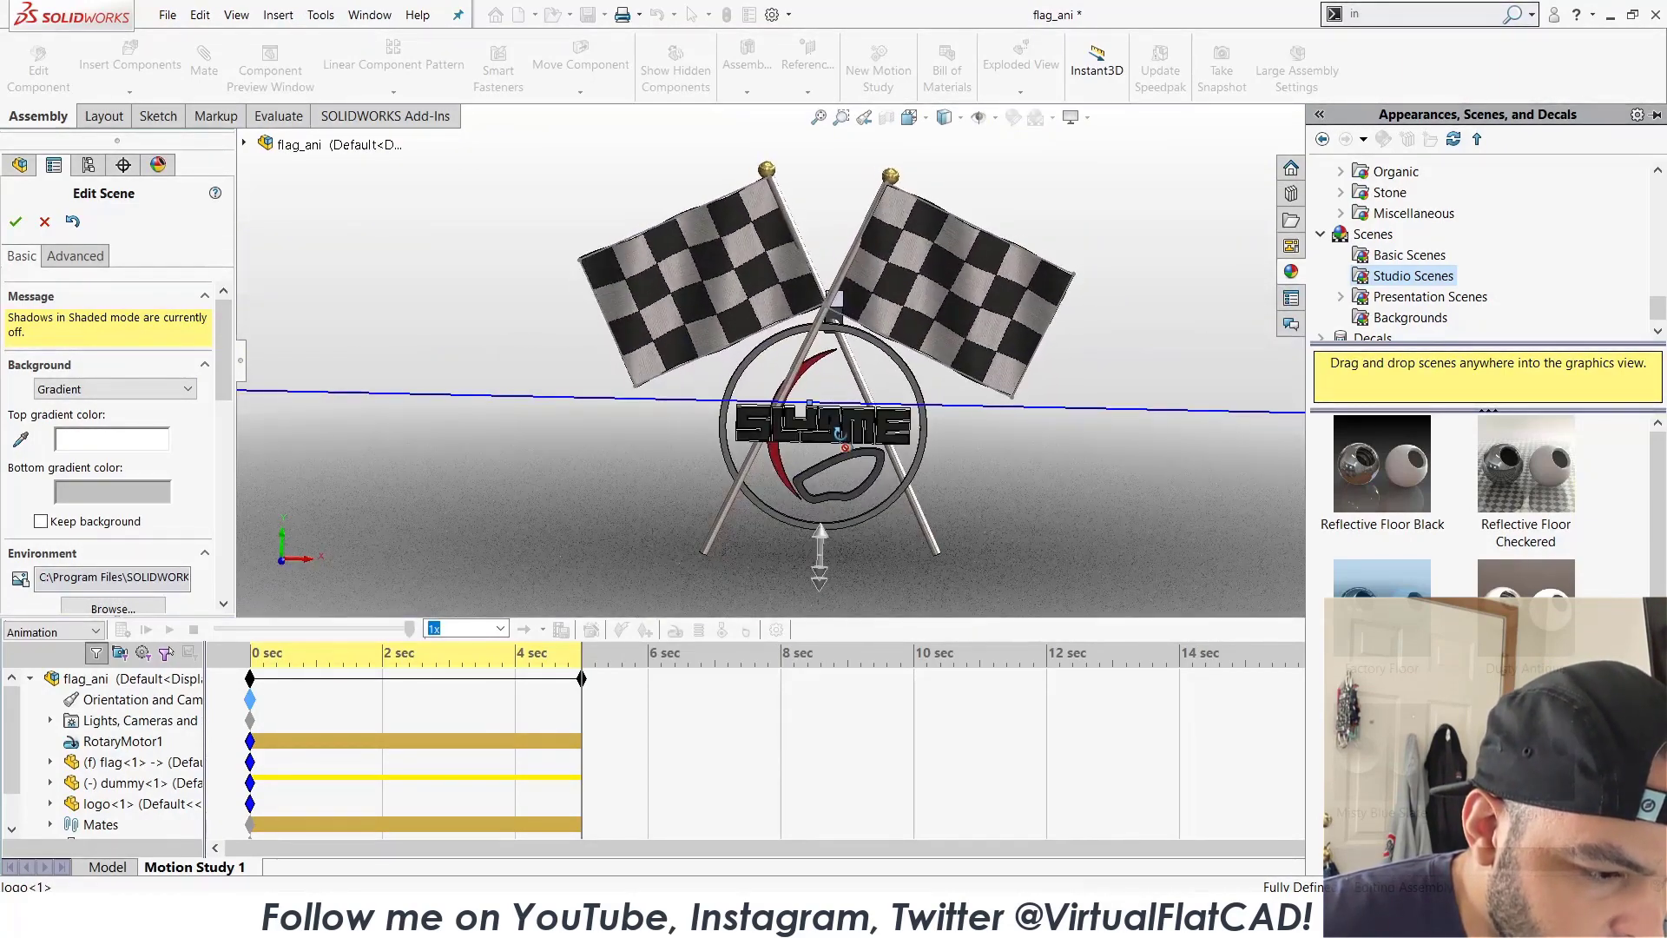
{"action": "left_click", "coordinate": [16, 222]}
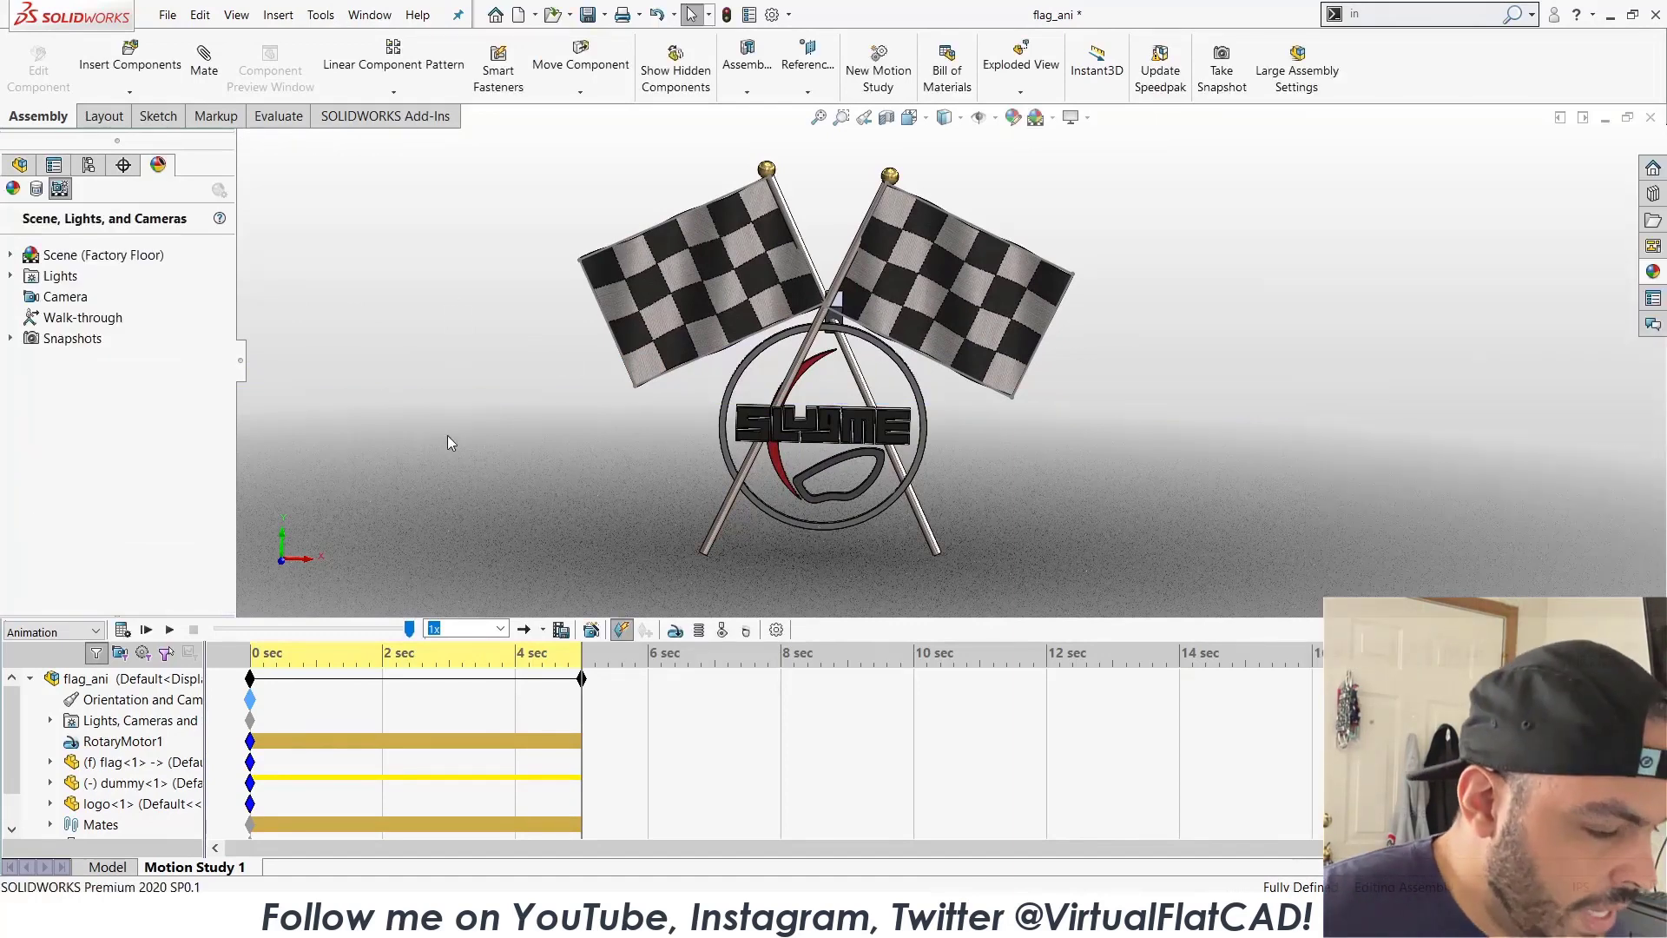
Add a camera to the assembly and aim it at the assembly's origin.
{"action": "left_click", "coordinate": [245, 360]}
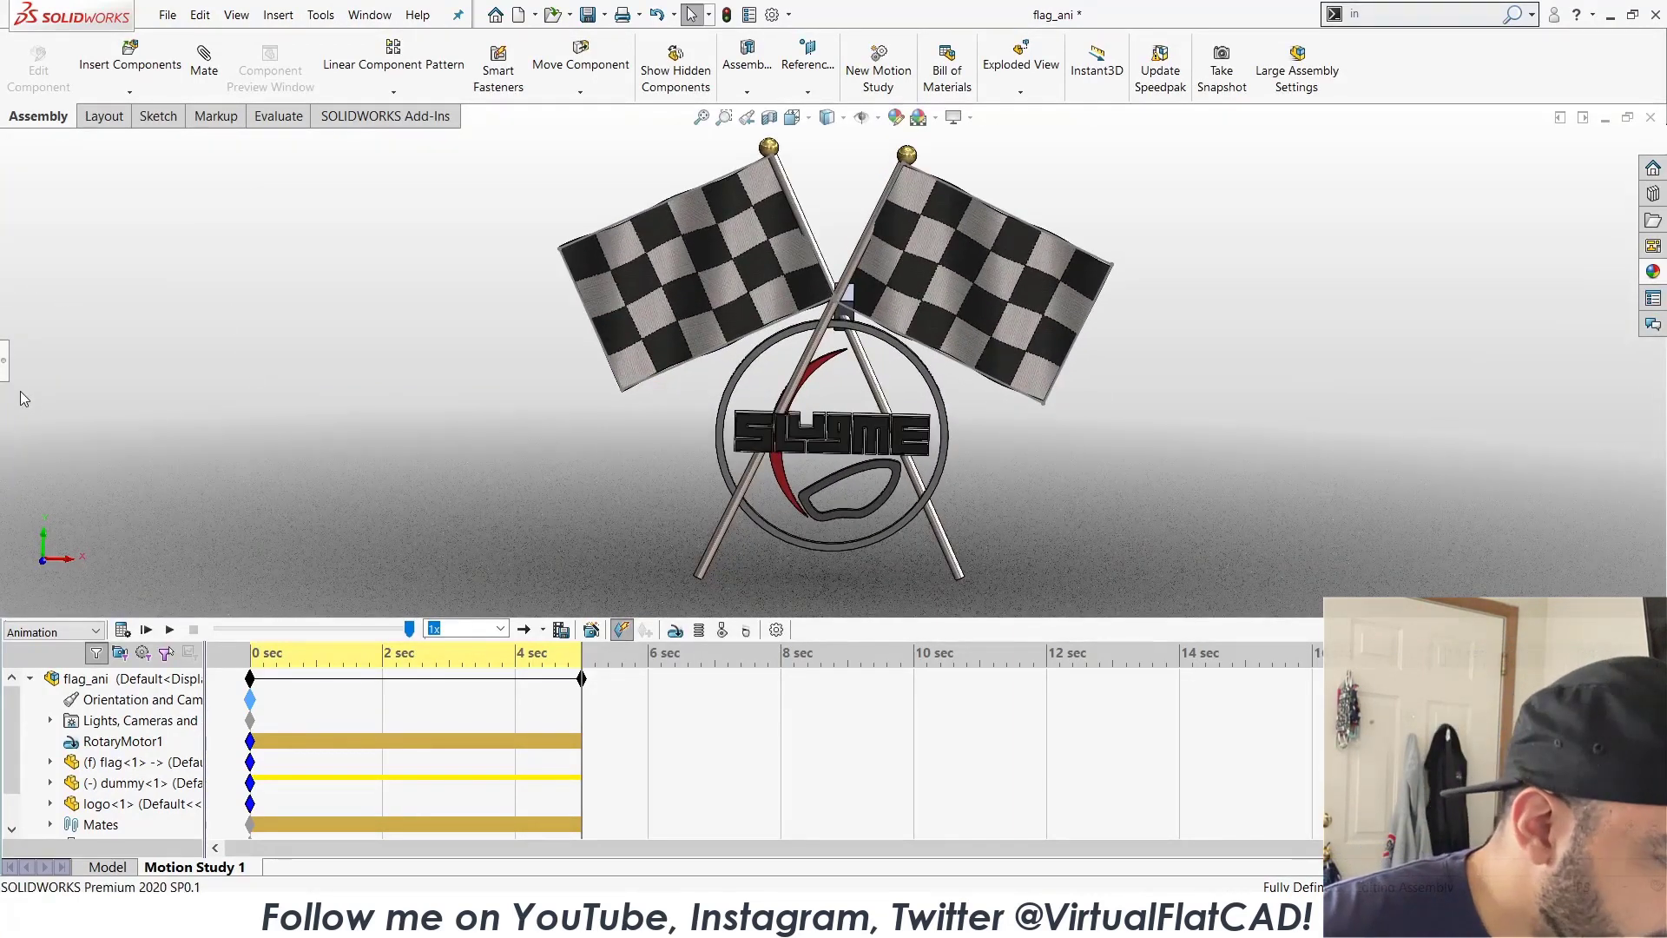
{"action": "left_click", "coordinate": [4, 360]}
{"action": "right_click", "coordinate": [62, 300]}
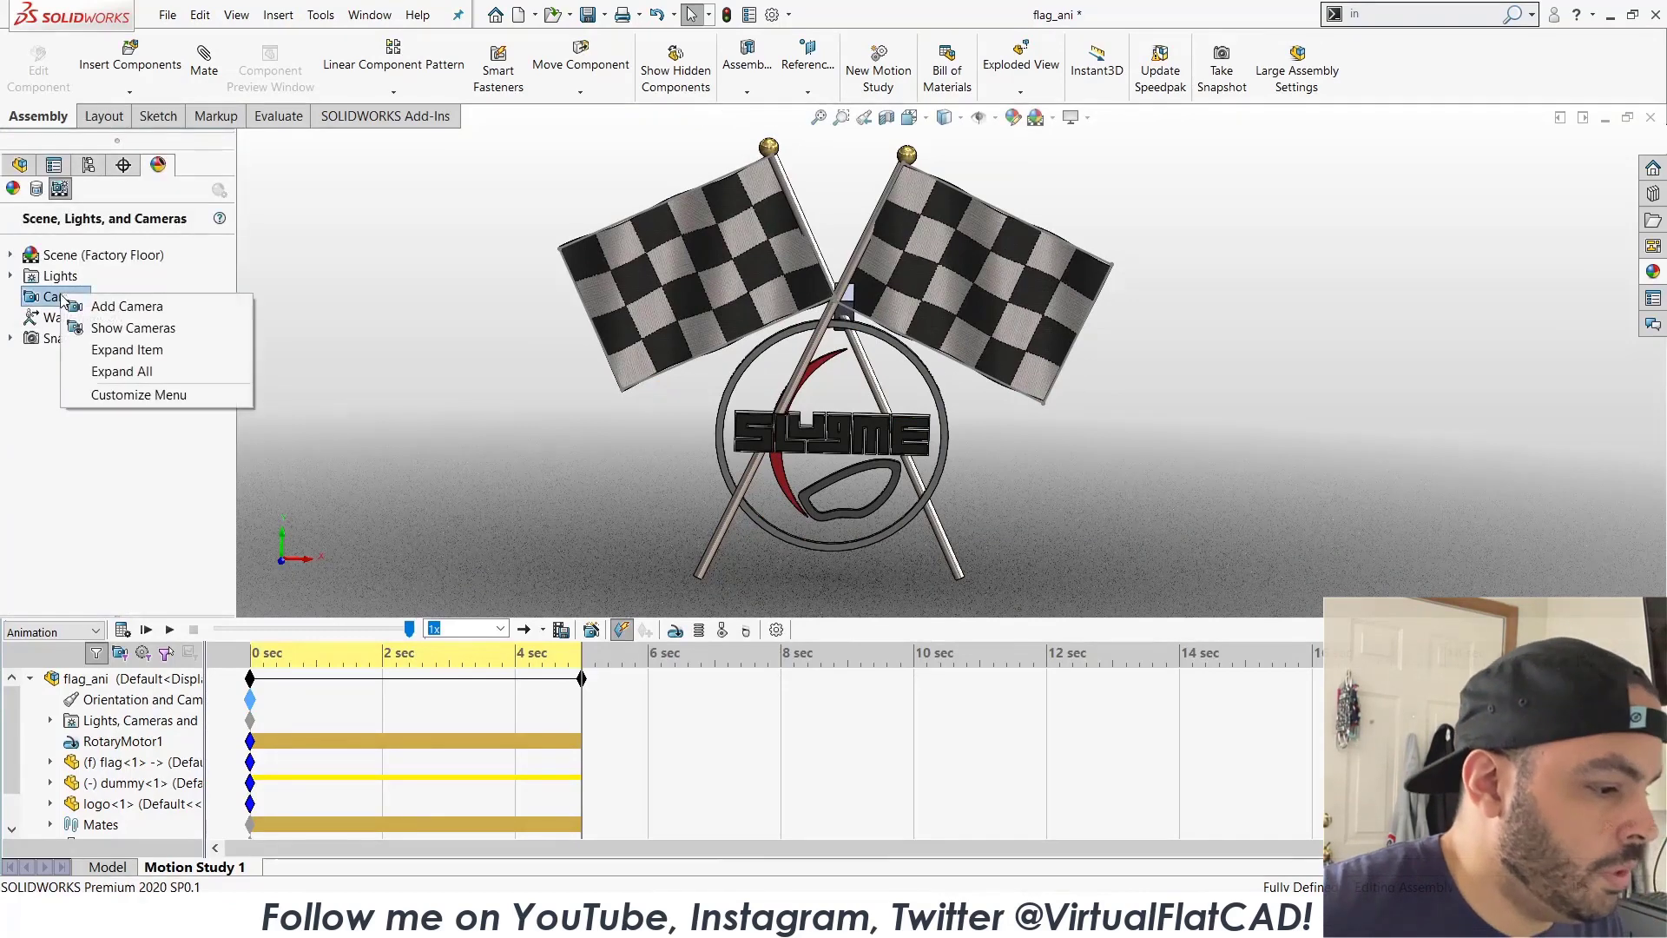
{"action": "left_click", "coordinate": [100, 309]}
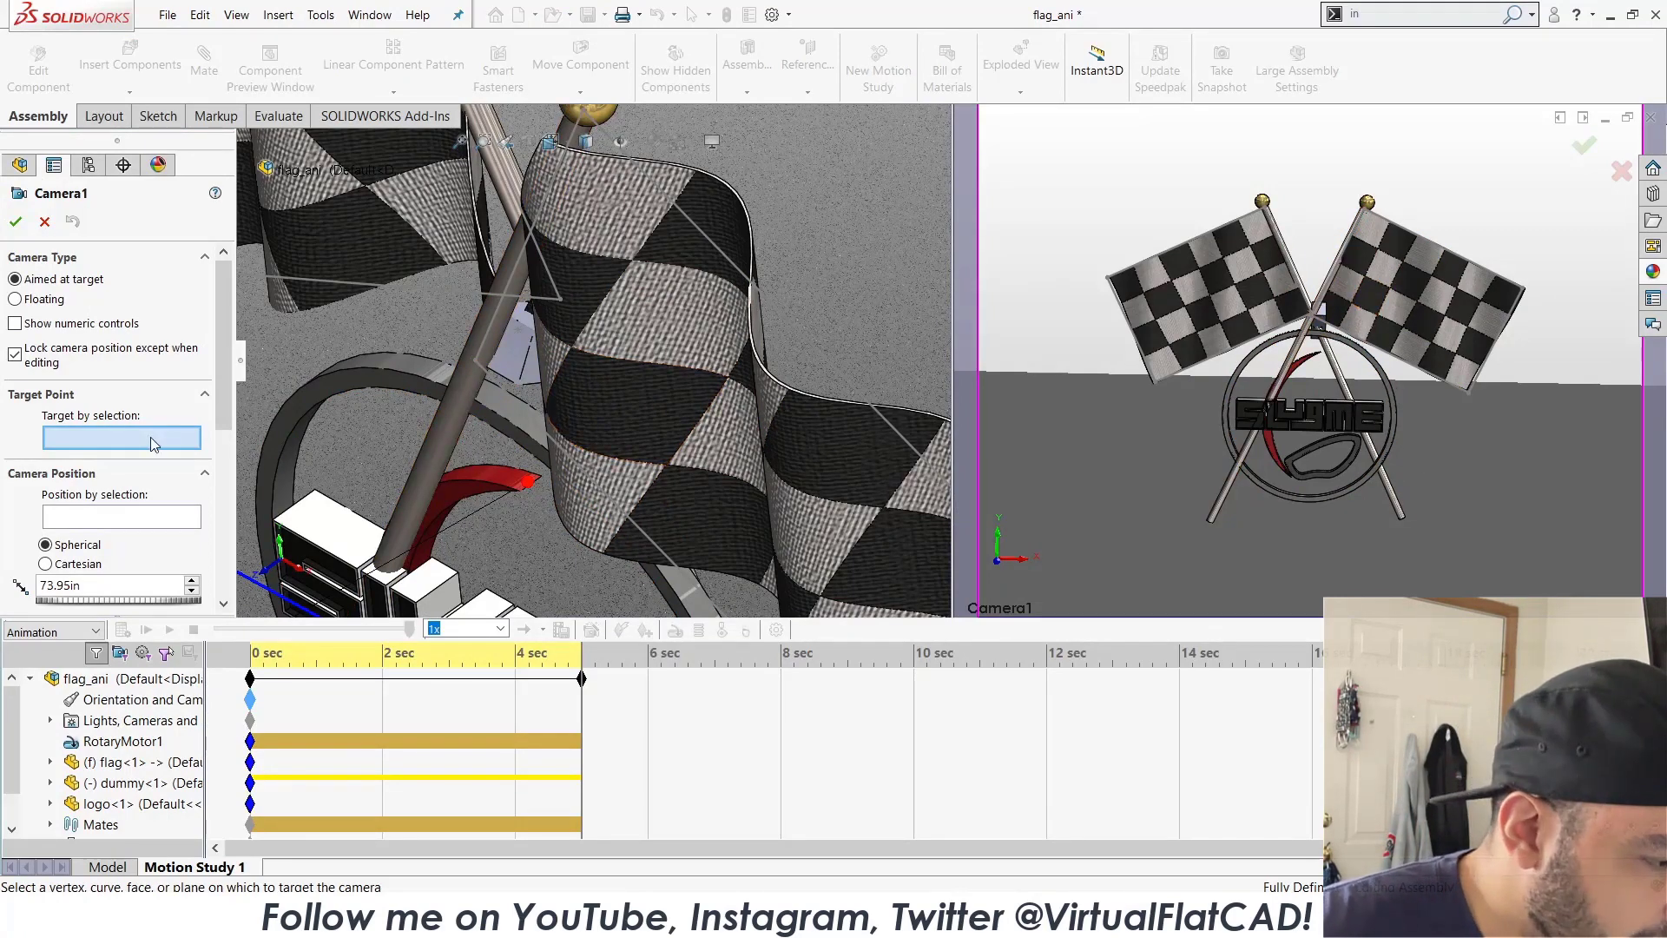
{"action": "scroll", "coordinate": [575, 383], "scroll_direction": "down", "scroll_amount": 5}
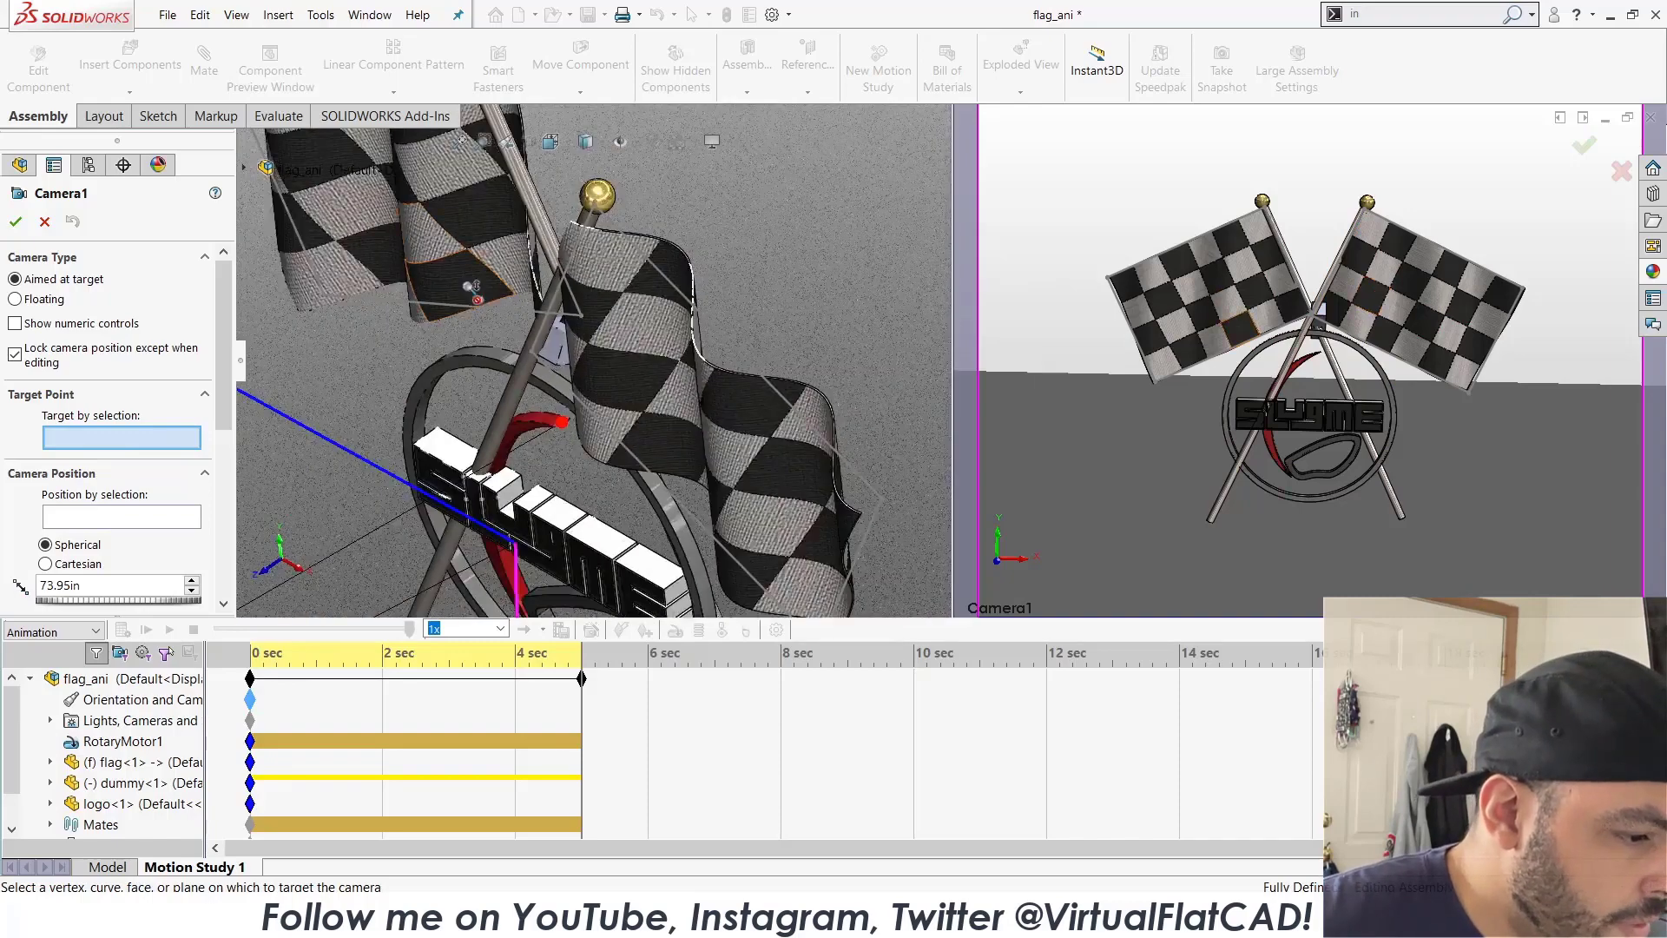
{"action": "left_click", "coordinate": [244, 168]}
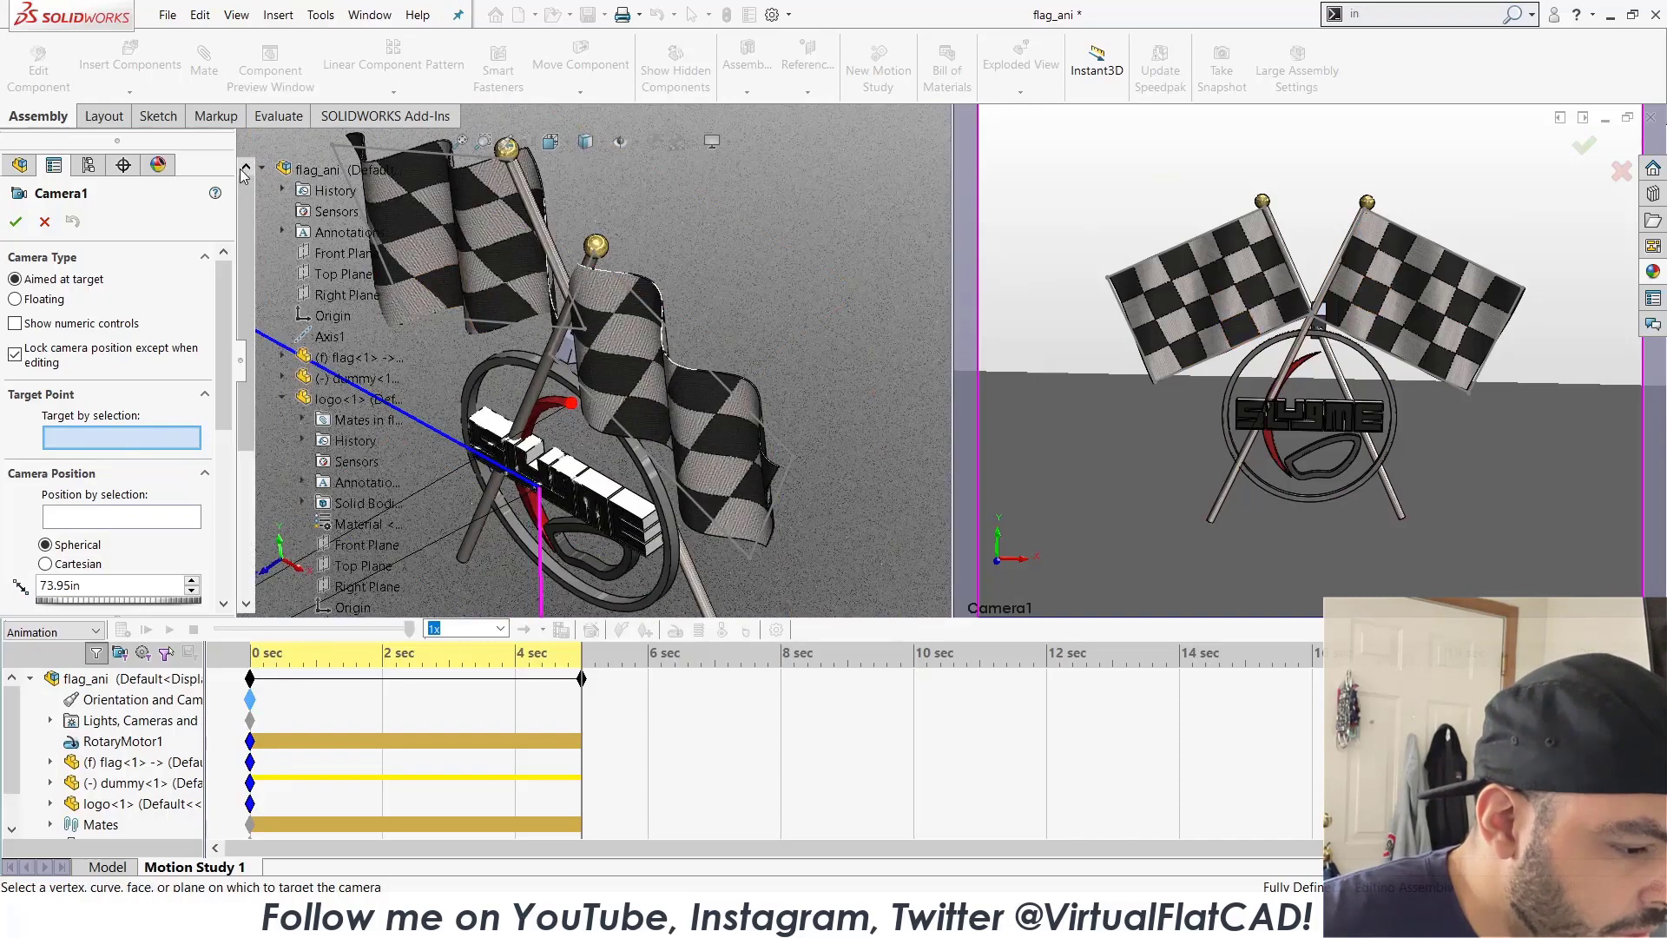
{"action": "left_click", "coordinate": [323, 316]}
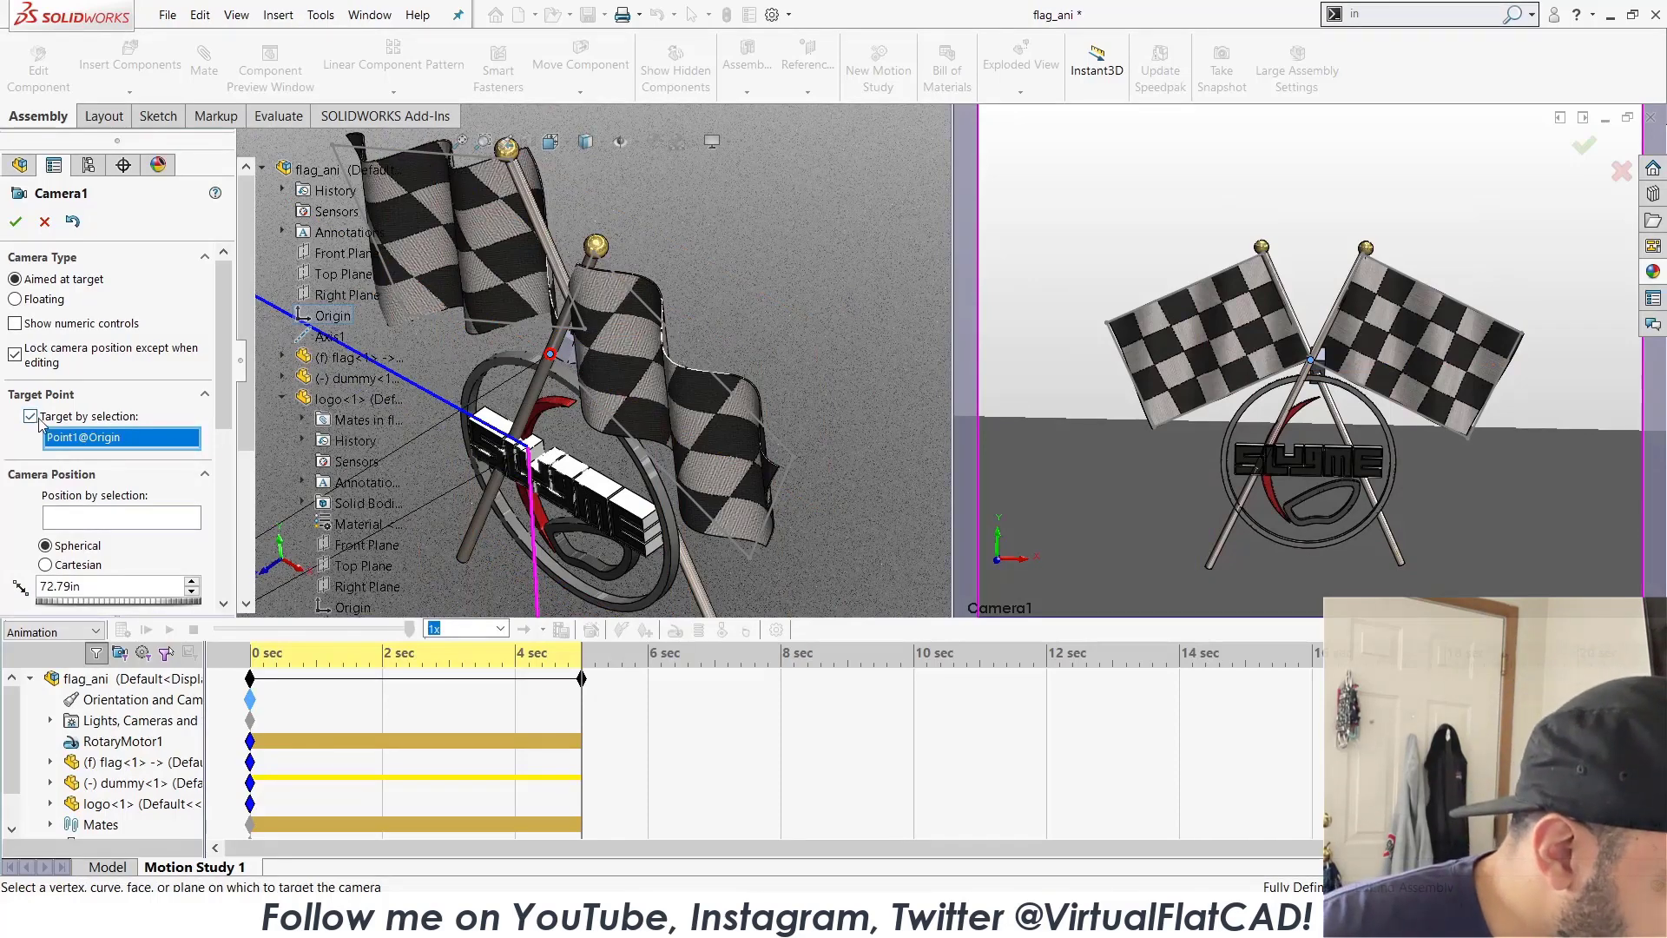
Clear the camera's origin target selection, show the numeric controls, and set the target point's vertical offset to about -4.3 in.
{"action": "right_click", "coordinate": [127, 439]}
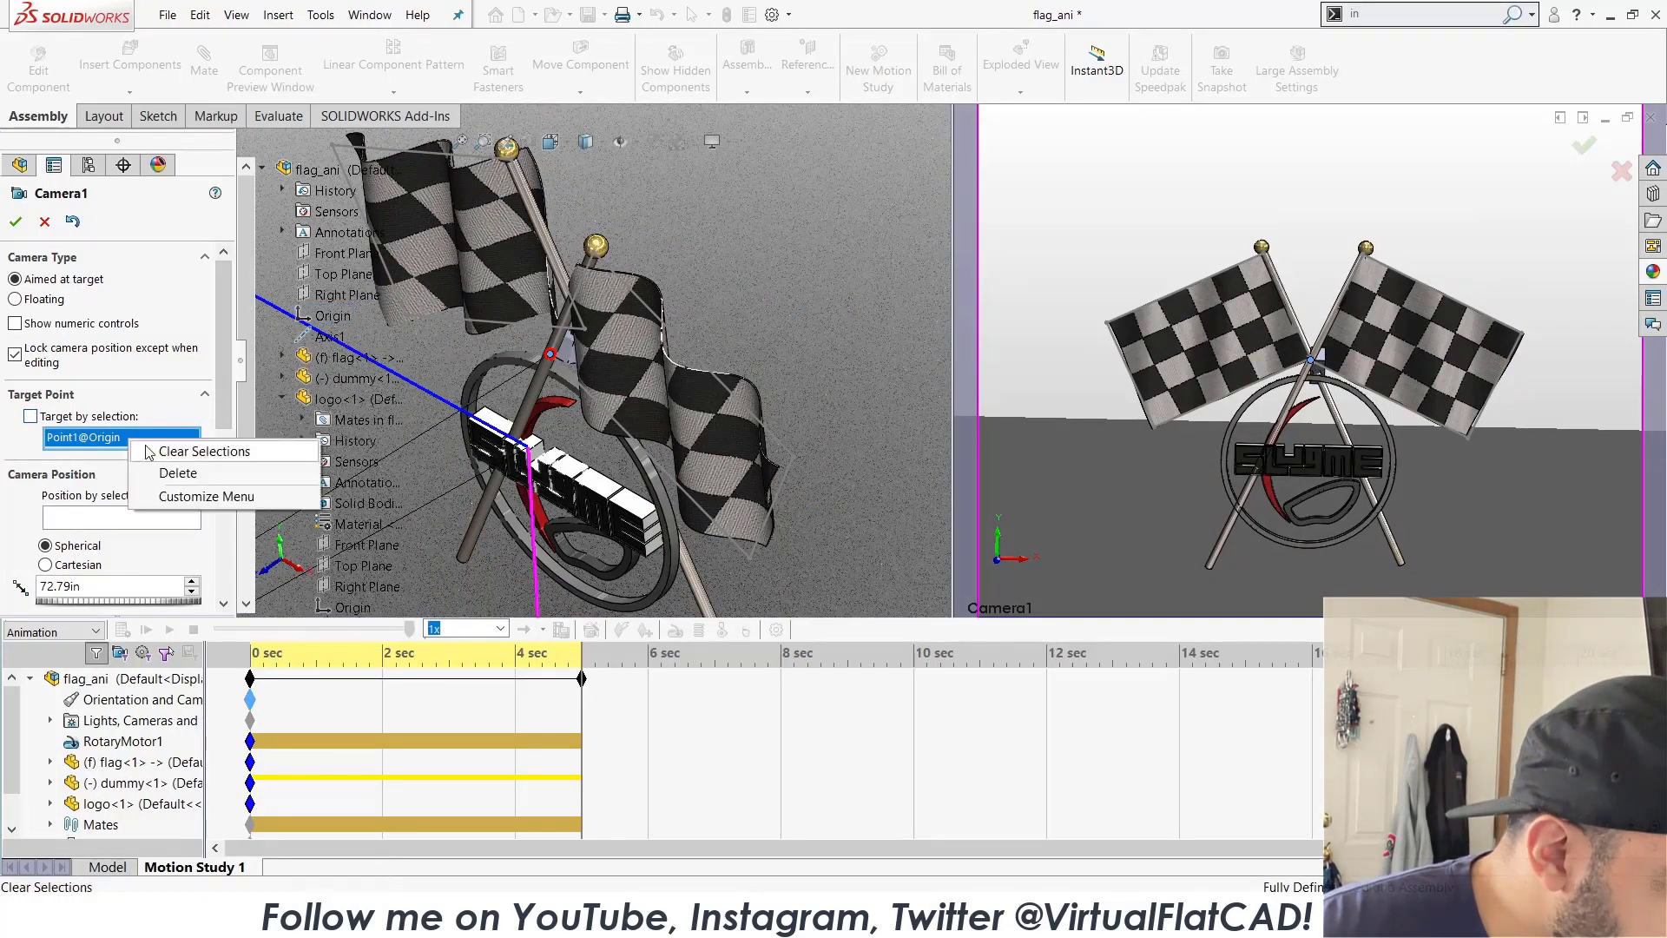
{"action": "left_click", "coordinate": [160, 449]}
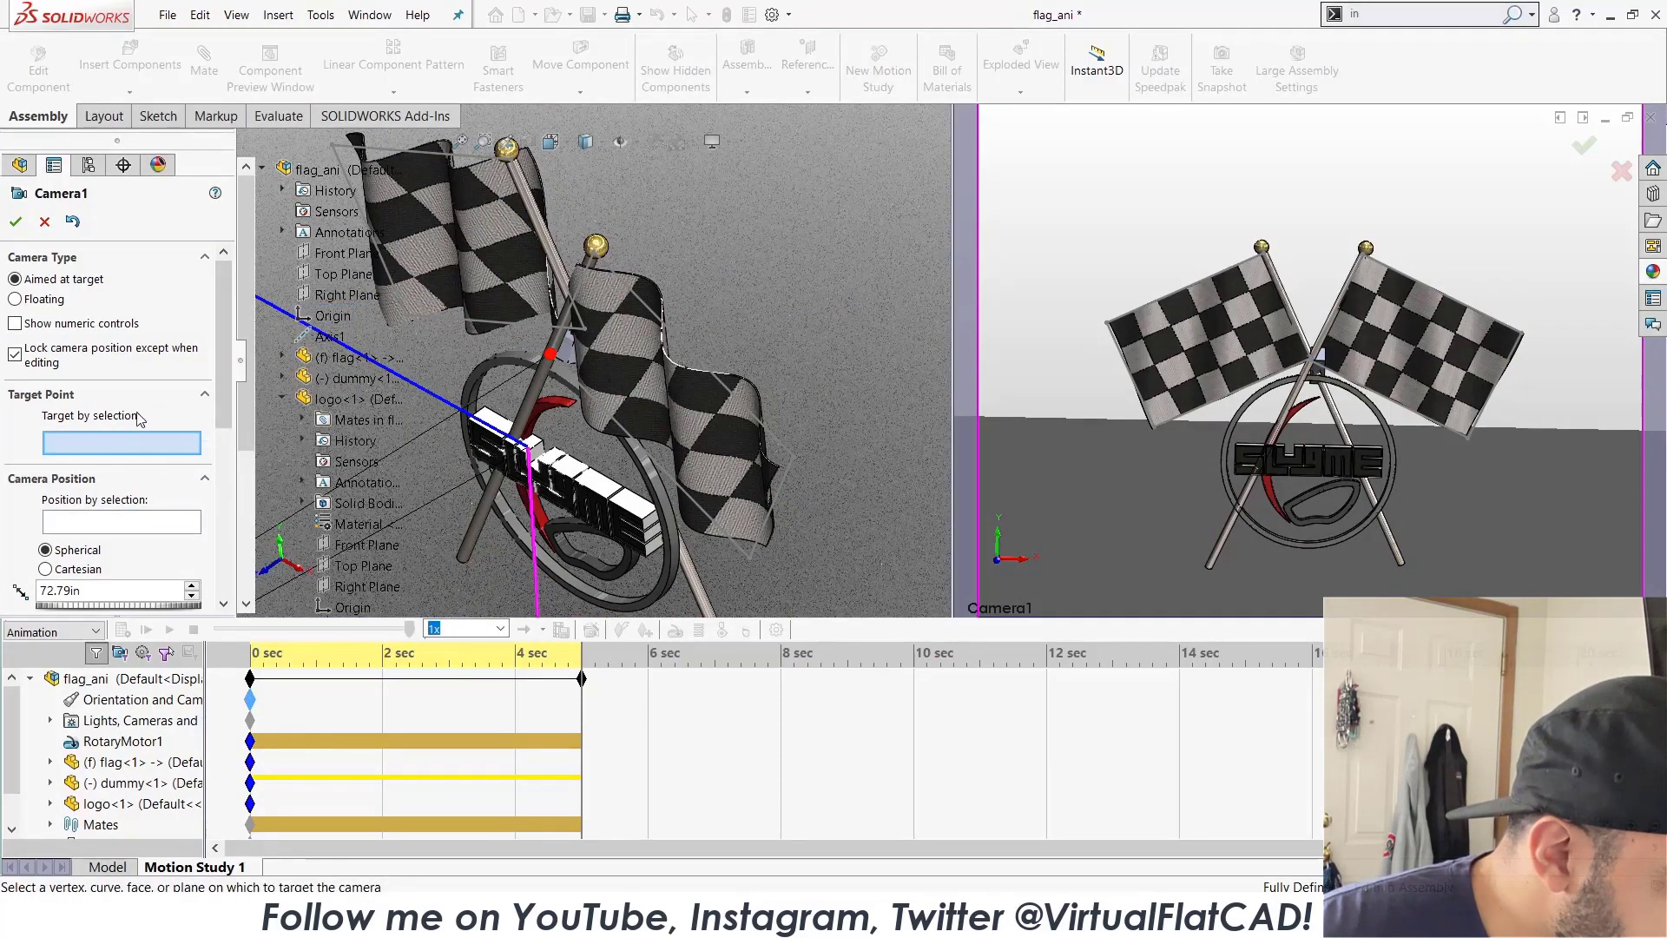
{"action": "left_click", "coordinate": [15, 324]}
{"action": "scroll", "coordinate": [210, 428], "scroll_direction": "down", "scroll_amount": 2}
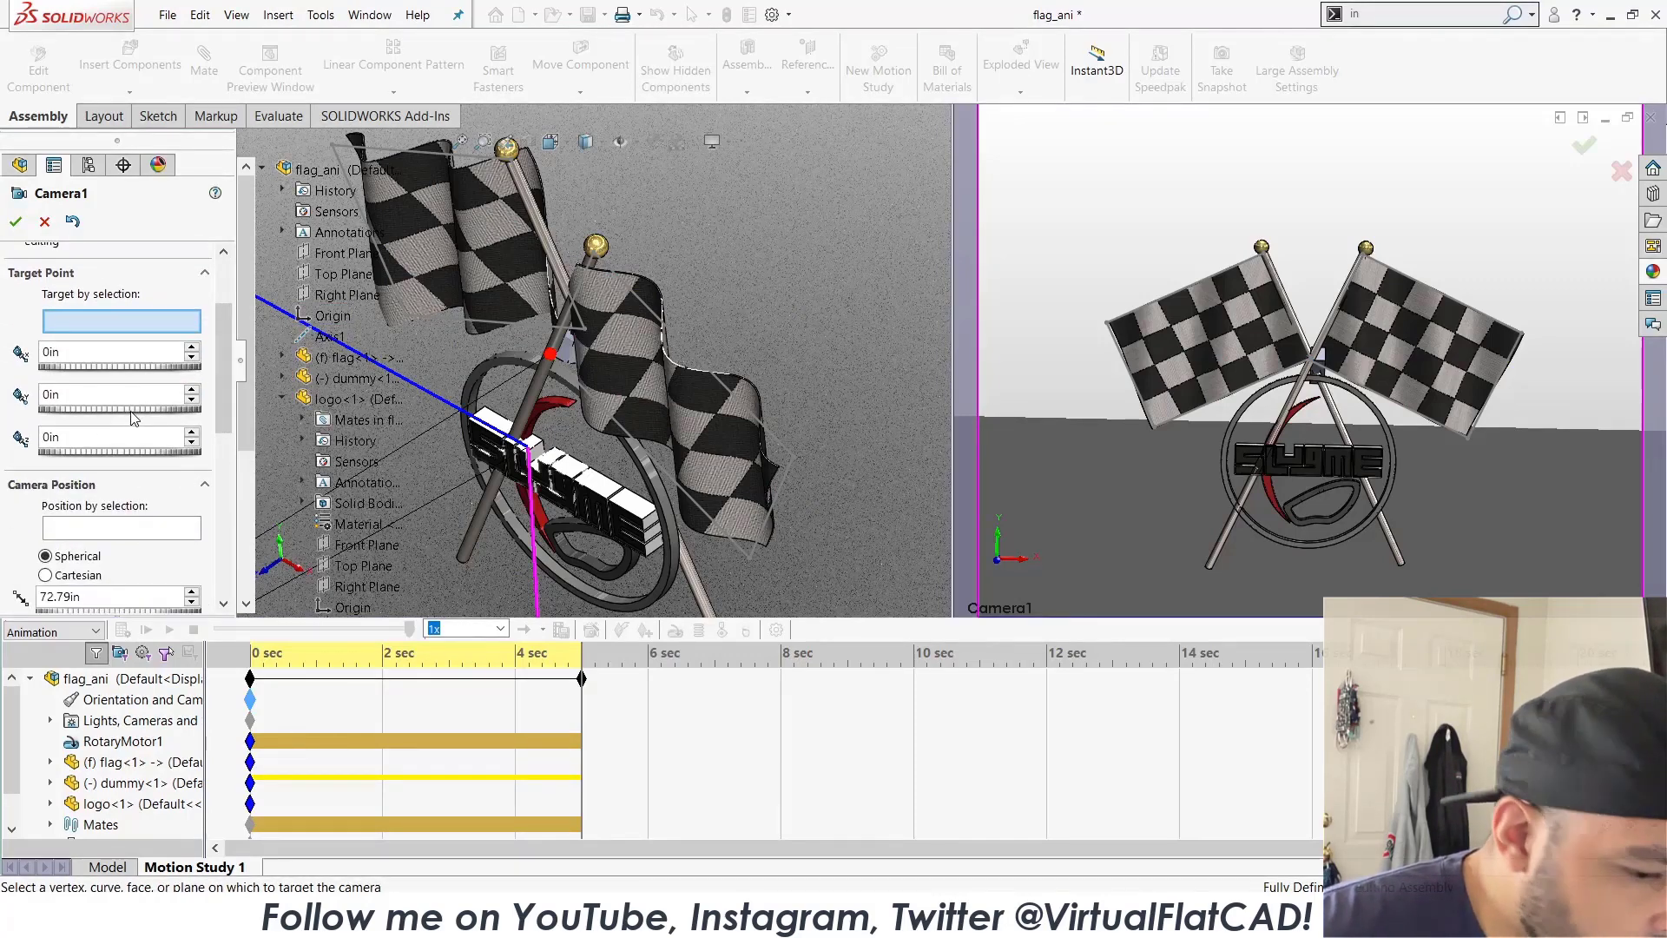
{"action": "left_click_drag", "start_coordinate": [130, 411], "coordinate": [80, 408]}
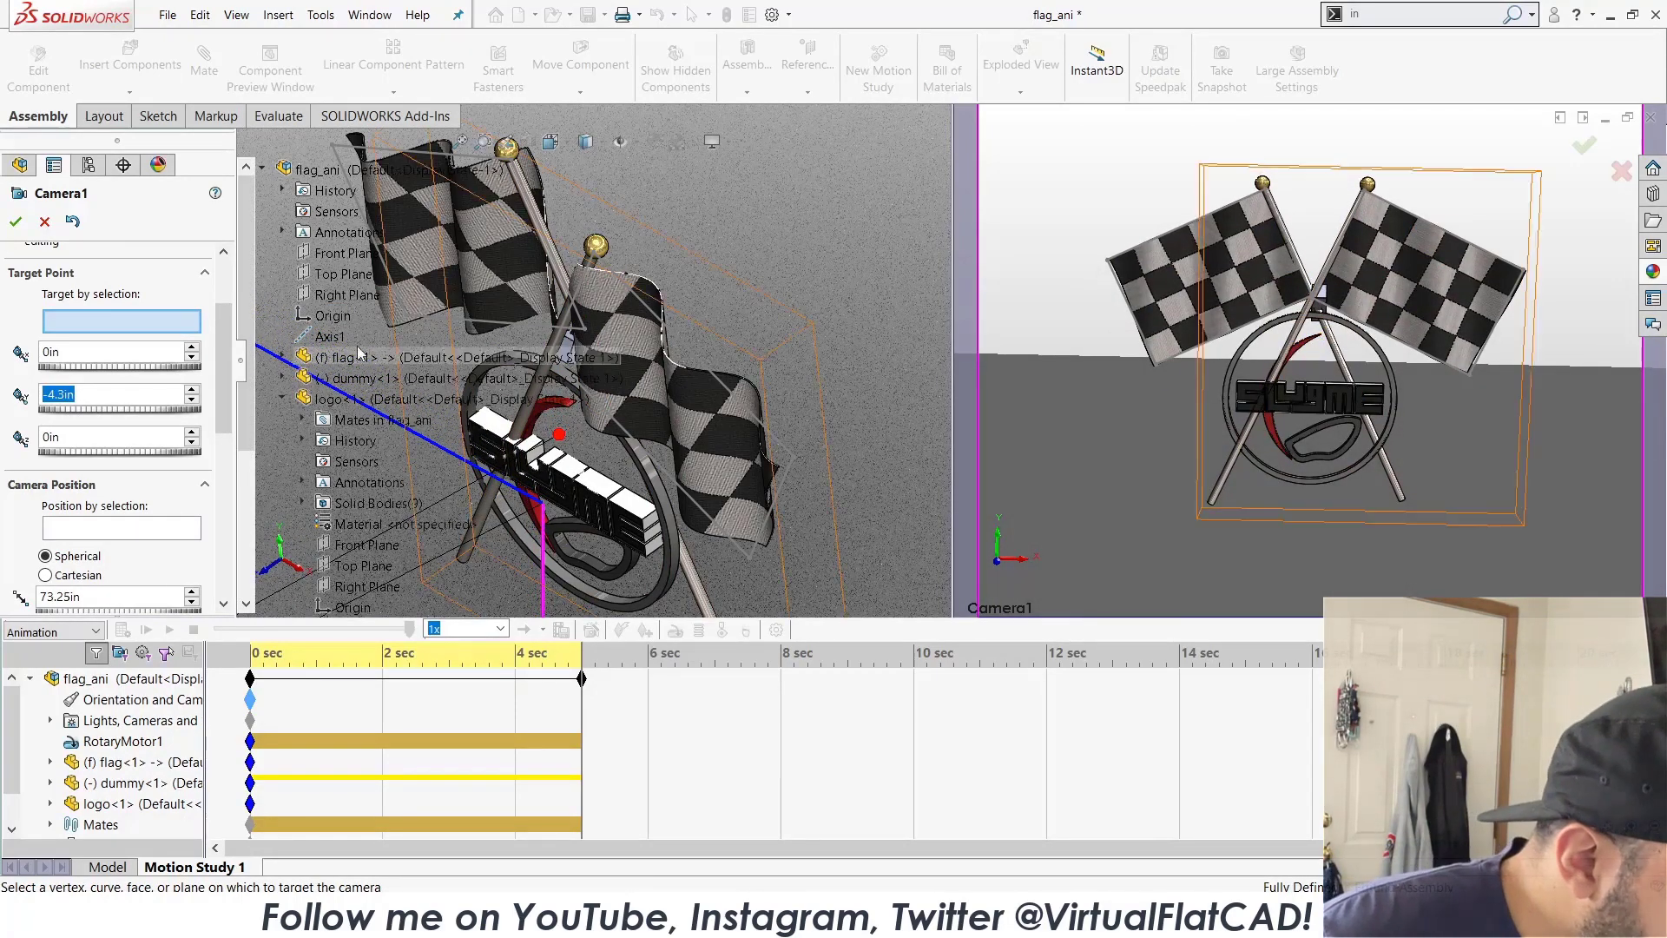
Widen the camera's field of view to a custom angle of about 79.20 degrees.
{"action": "left_click_drag", "start_coordinate": [252, 426], "coordinate": [251, 450]}
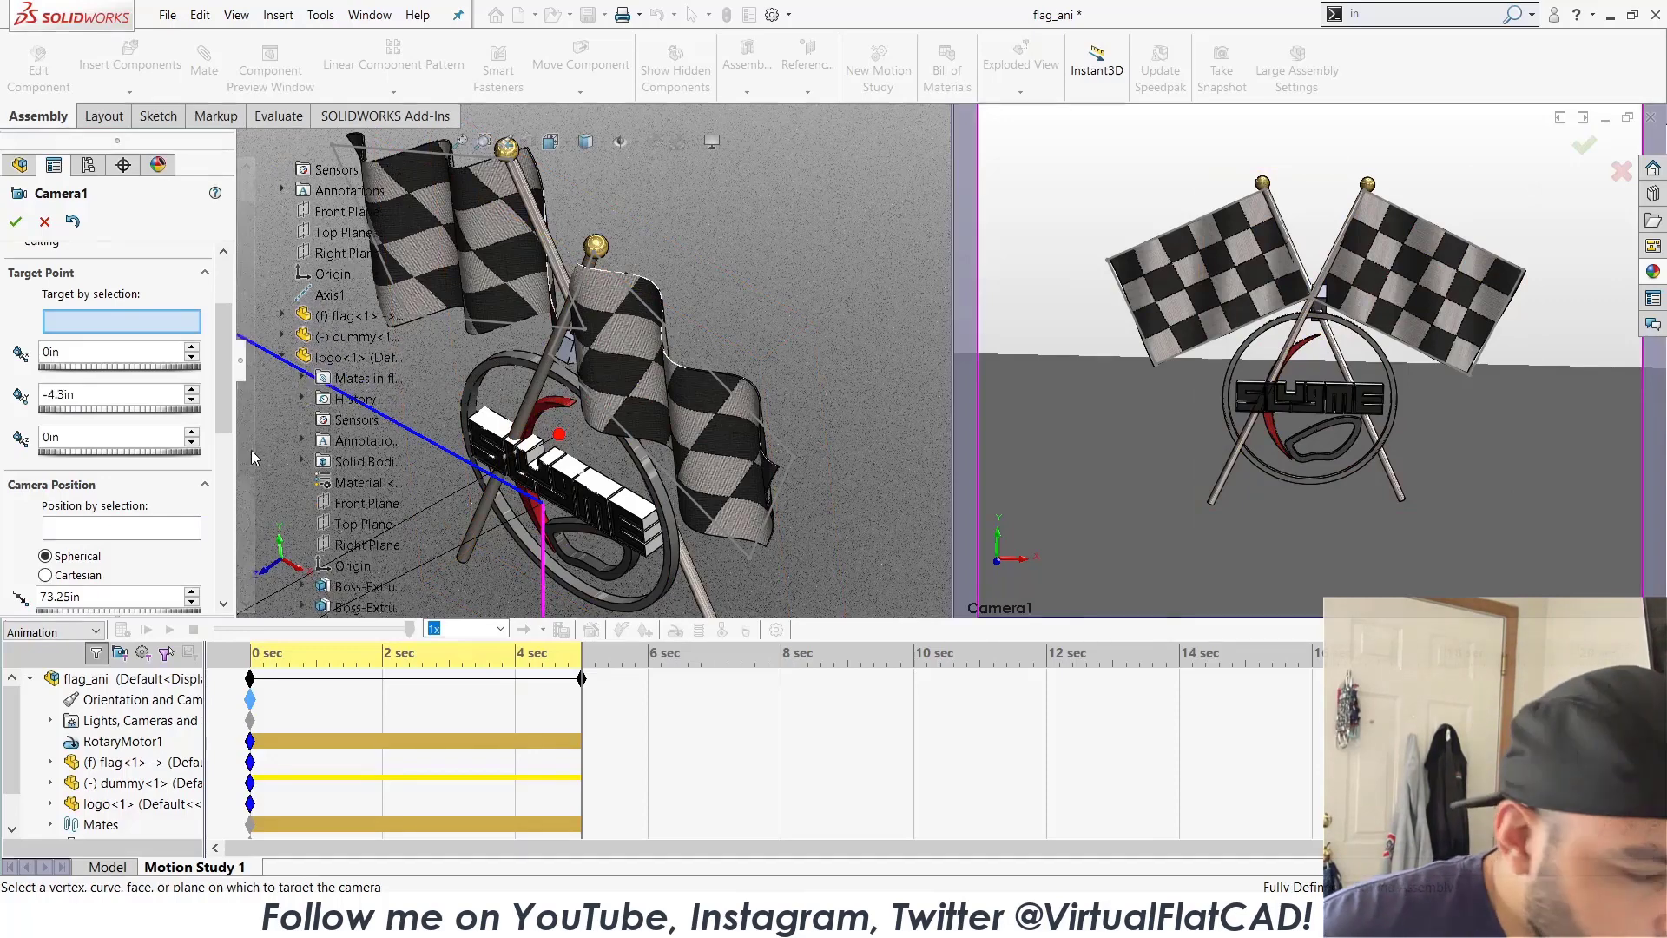
{"action": "left_click_drag", "start_coordinate": [224, 394], "coordinate": [216, 539]}
{"action": "left_click_drag", "start_coordinate": [64, 513], "coordinate": [111, 516]}
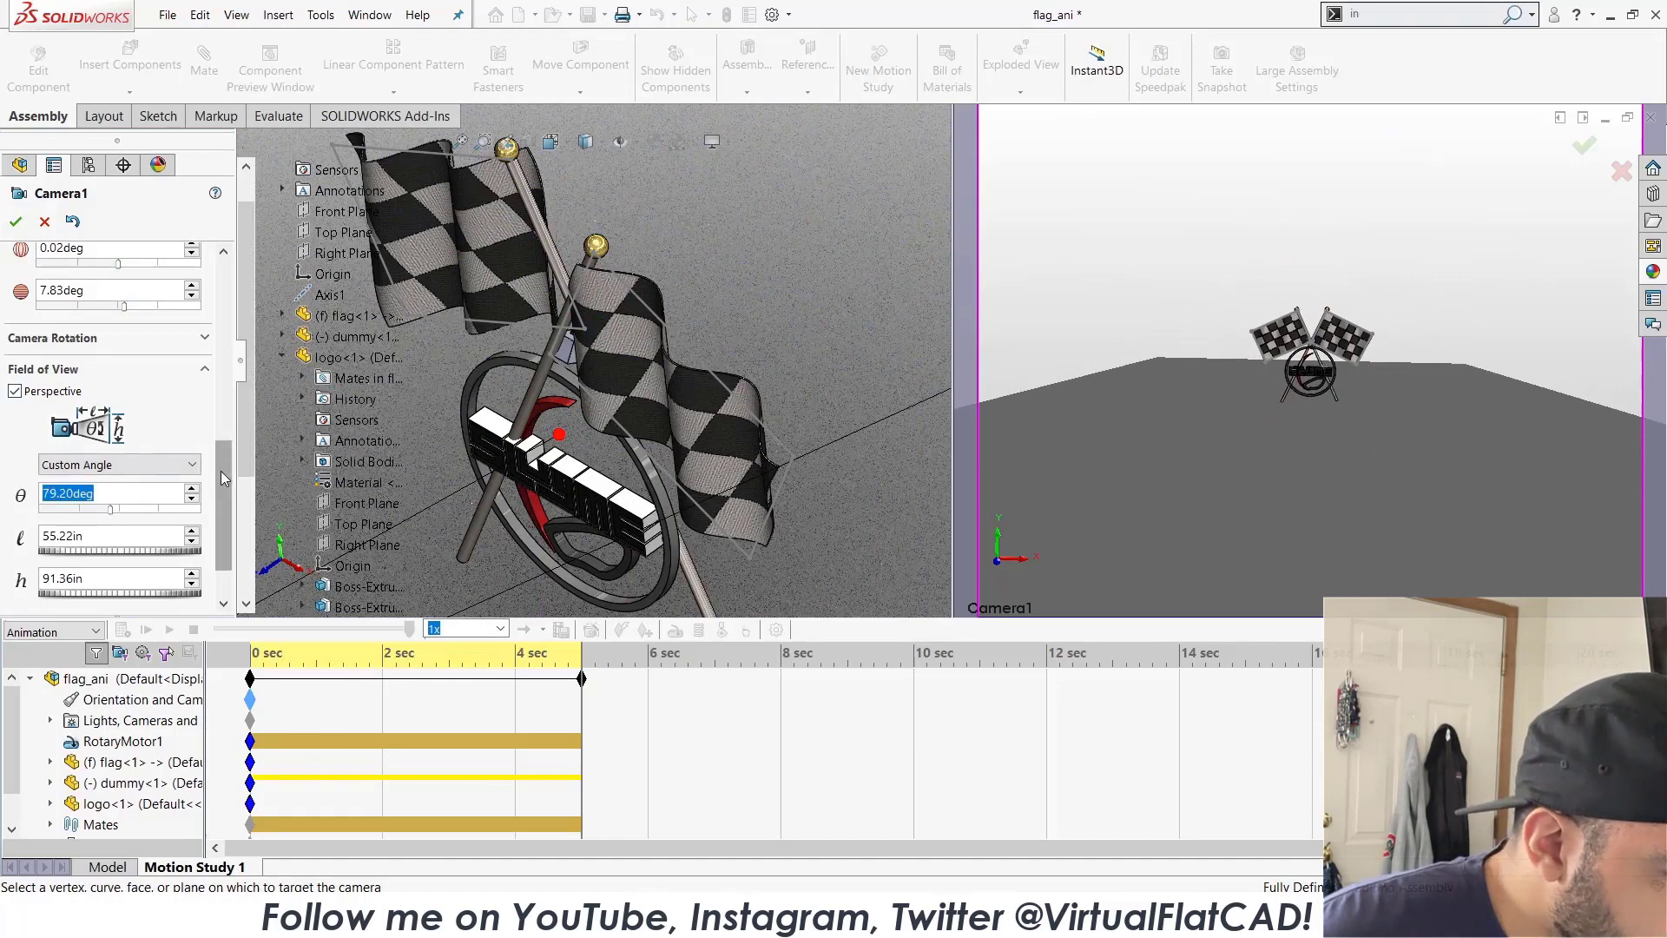
Reduce the camera's distance from the target to 12 in, and fine-tune it to about 16.2 in to frame the flags.
{"action": "scroll", "coordinate": [221, 471], "scroll_direction": "up", "scroll_amount": 2}
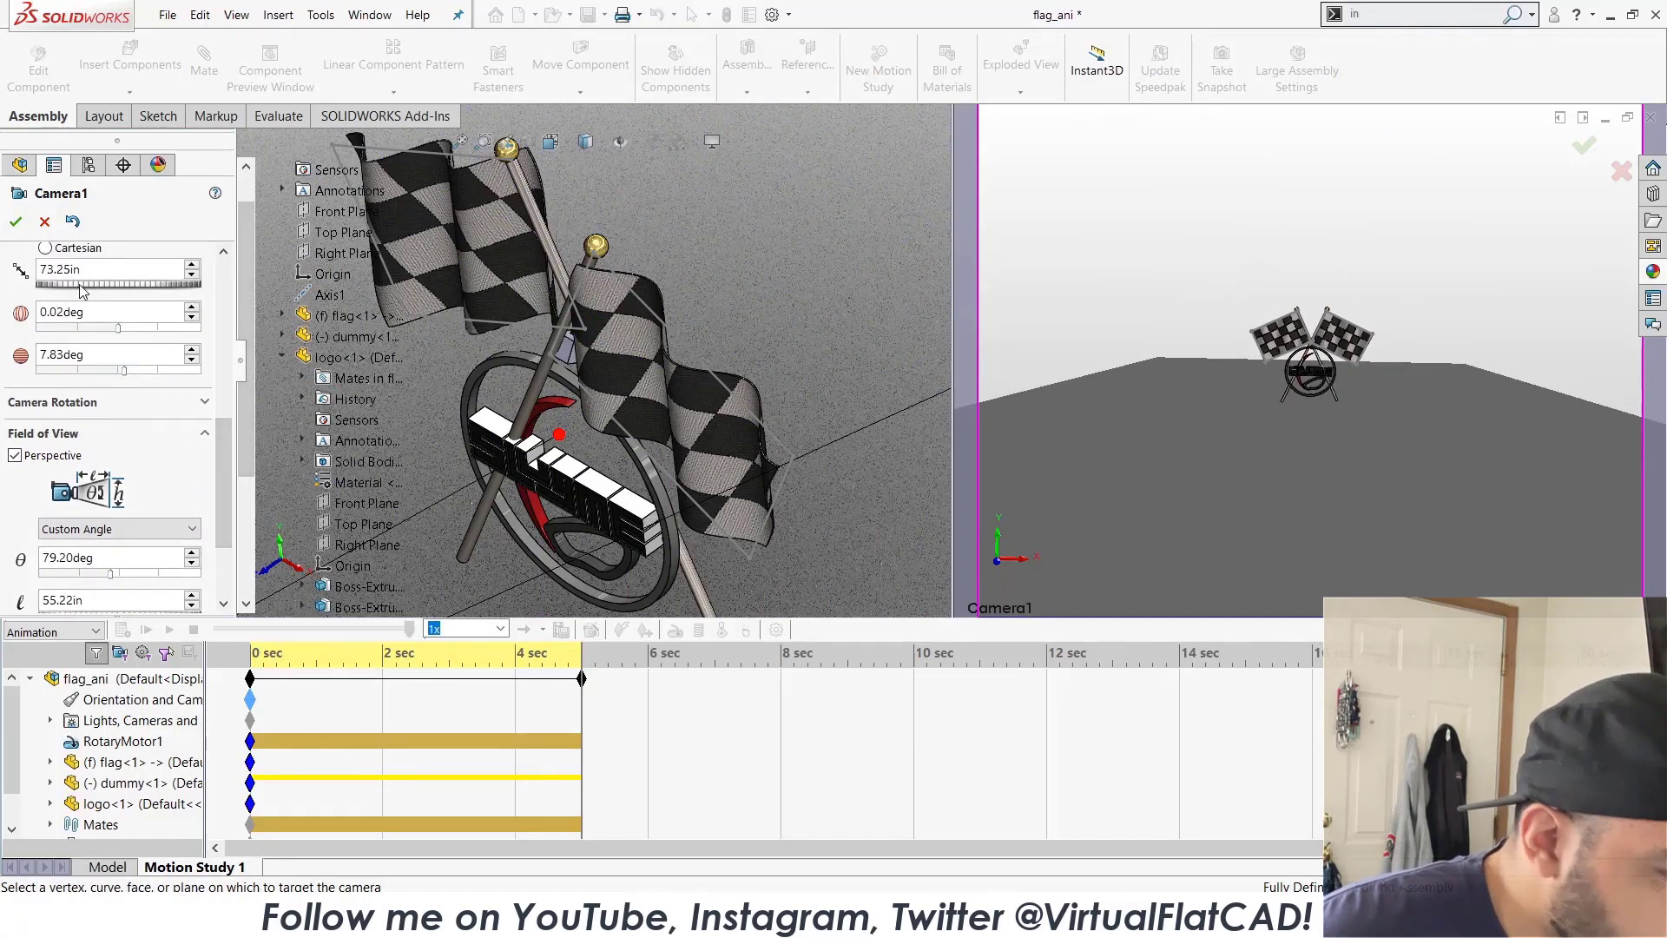
{"action": "left_click_drag", "start_coordinate": [79, 284], "coordinate": [73, 285]}
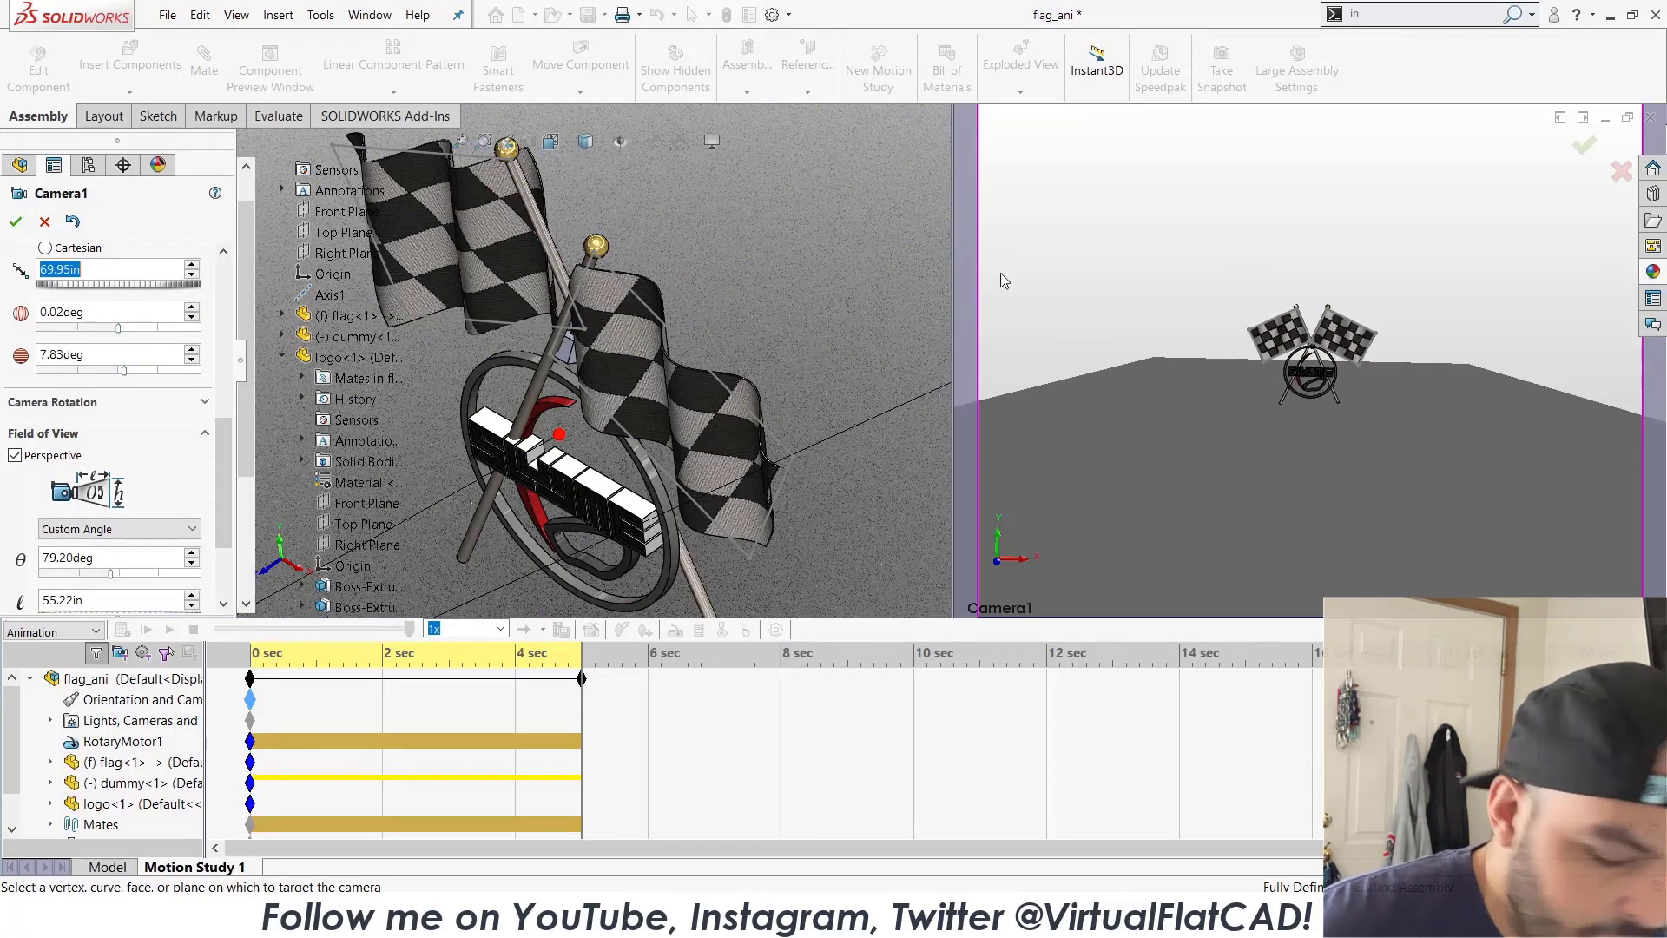
{"action": "type", "text": "12"}
{"action": "key", "text": "Return"}
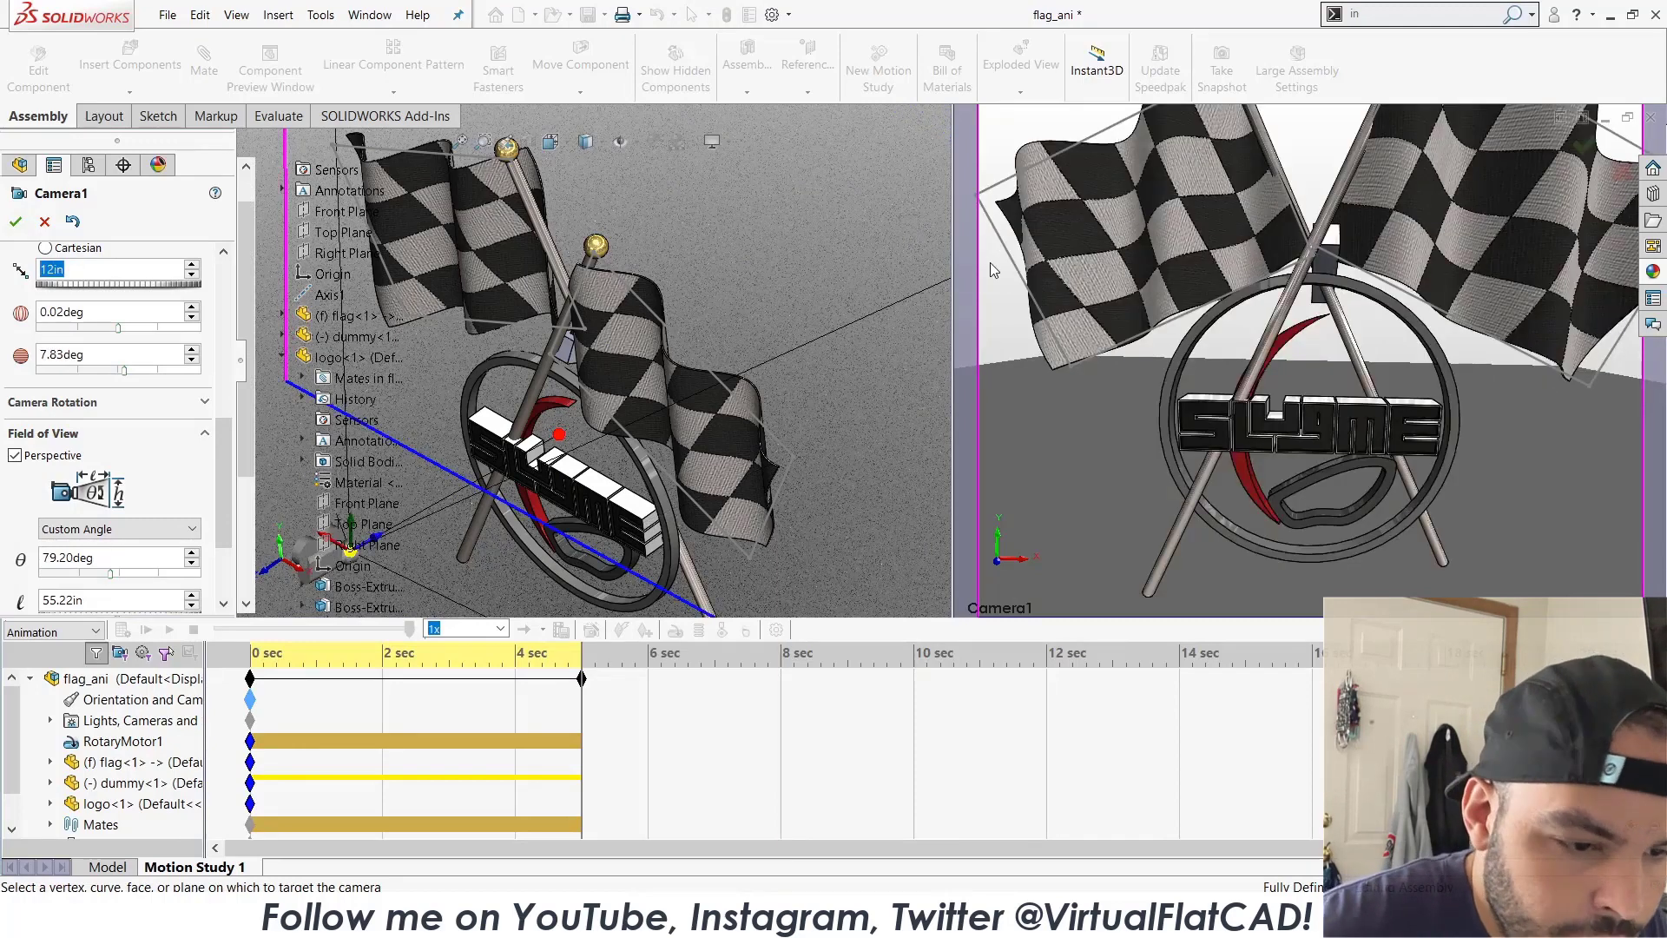
{"action": "left_click_drag", "start_coordinate": [152, 284], "coordinate": [420, 279]}
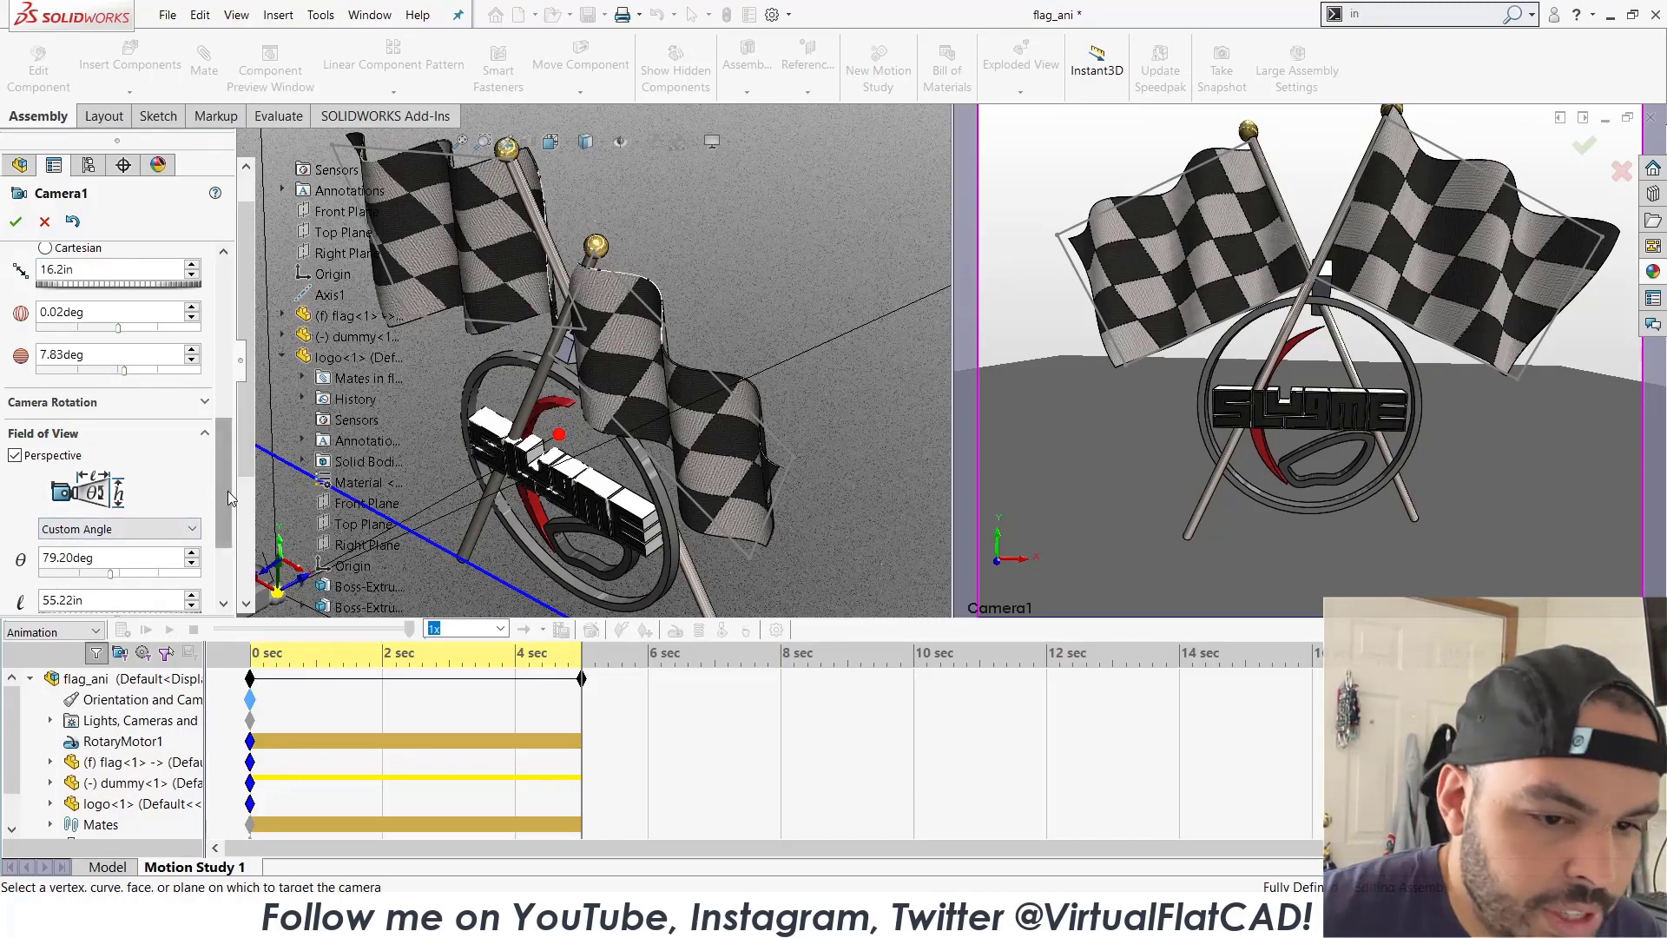
Adjust the camera's target point to about 0.6 in horizontally and -3.1 in vertically.
{"action": "left_click_drag", "start_coordinate": [227, 491], "coordinate": [227, 371]}
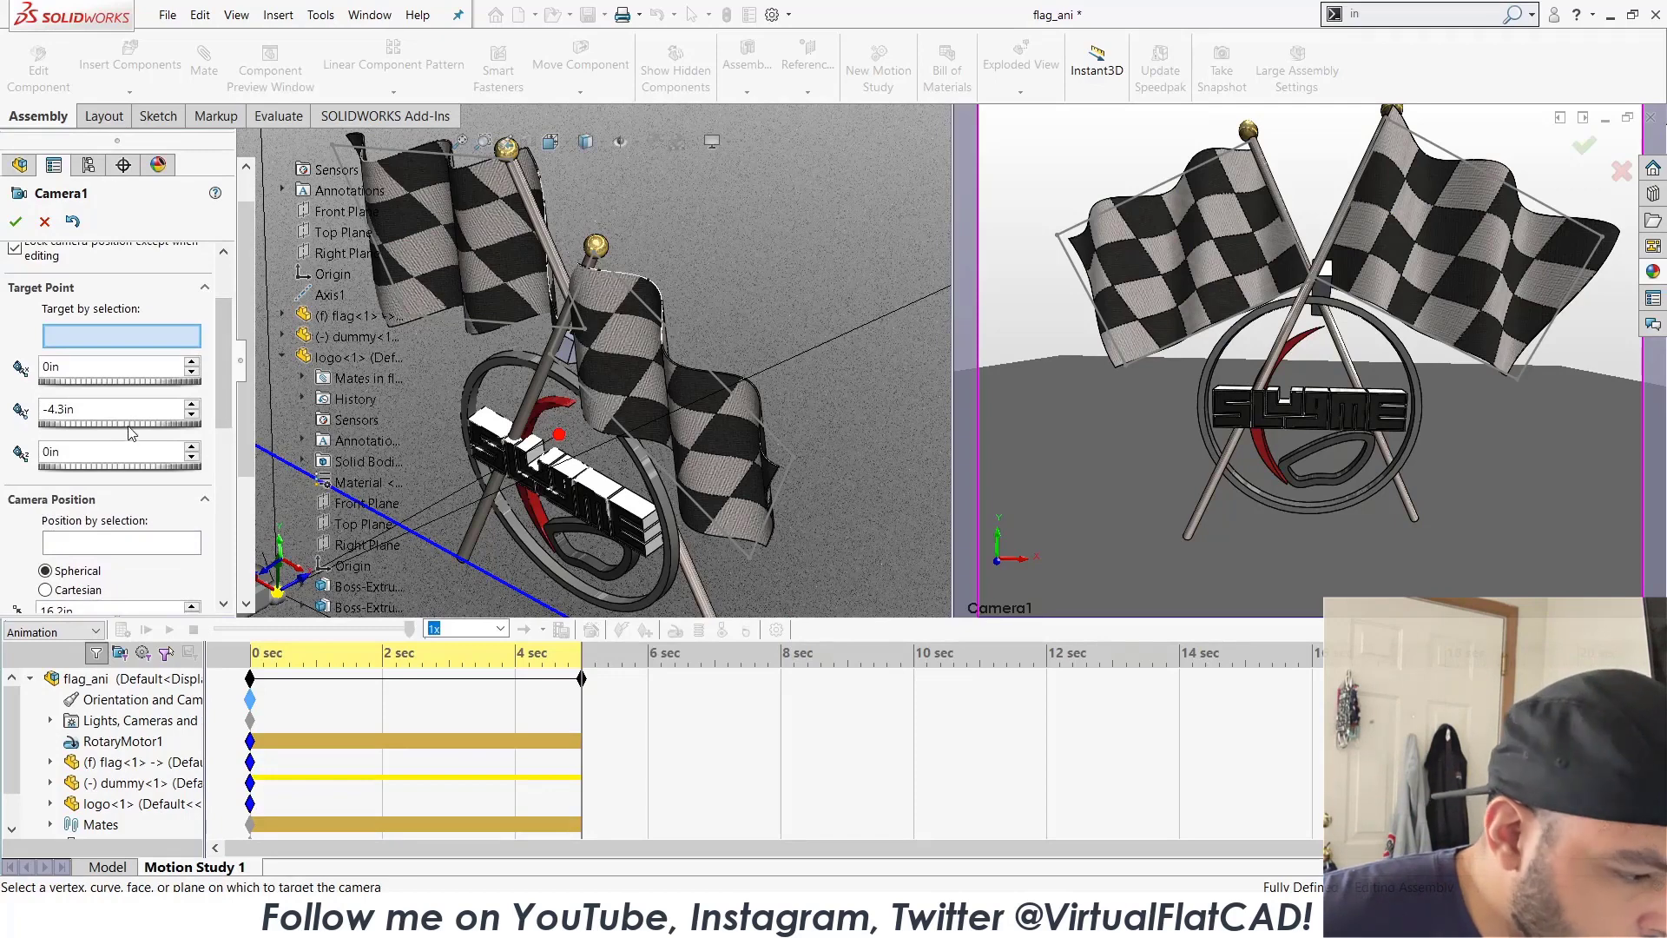
{"action": "left_click_drag", "start_coordinate": [133, 425], "coordinate": [144, 426]}
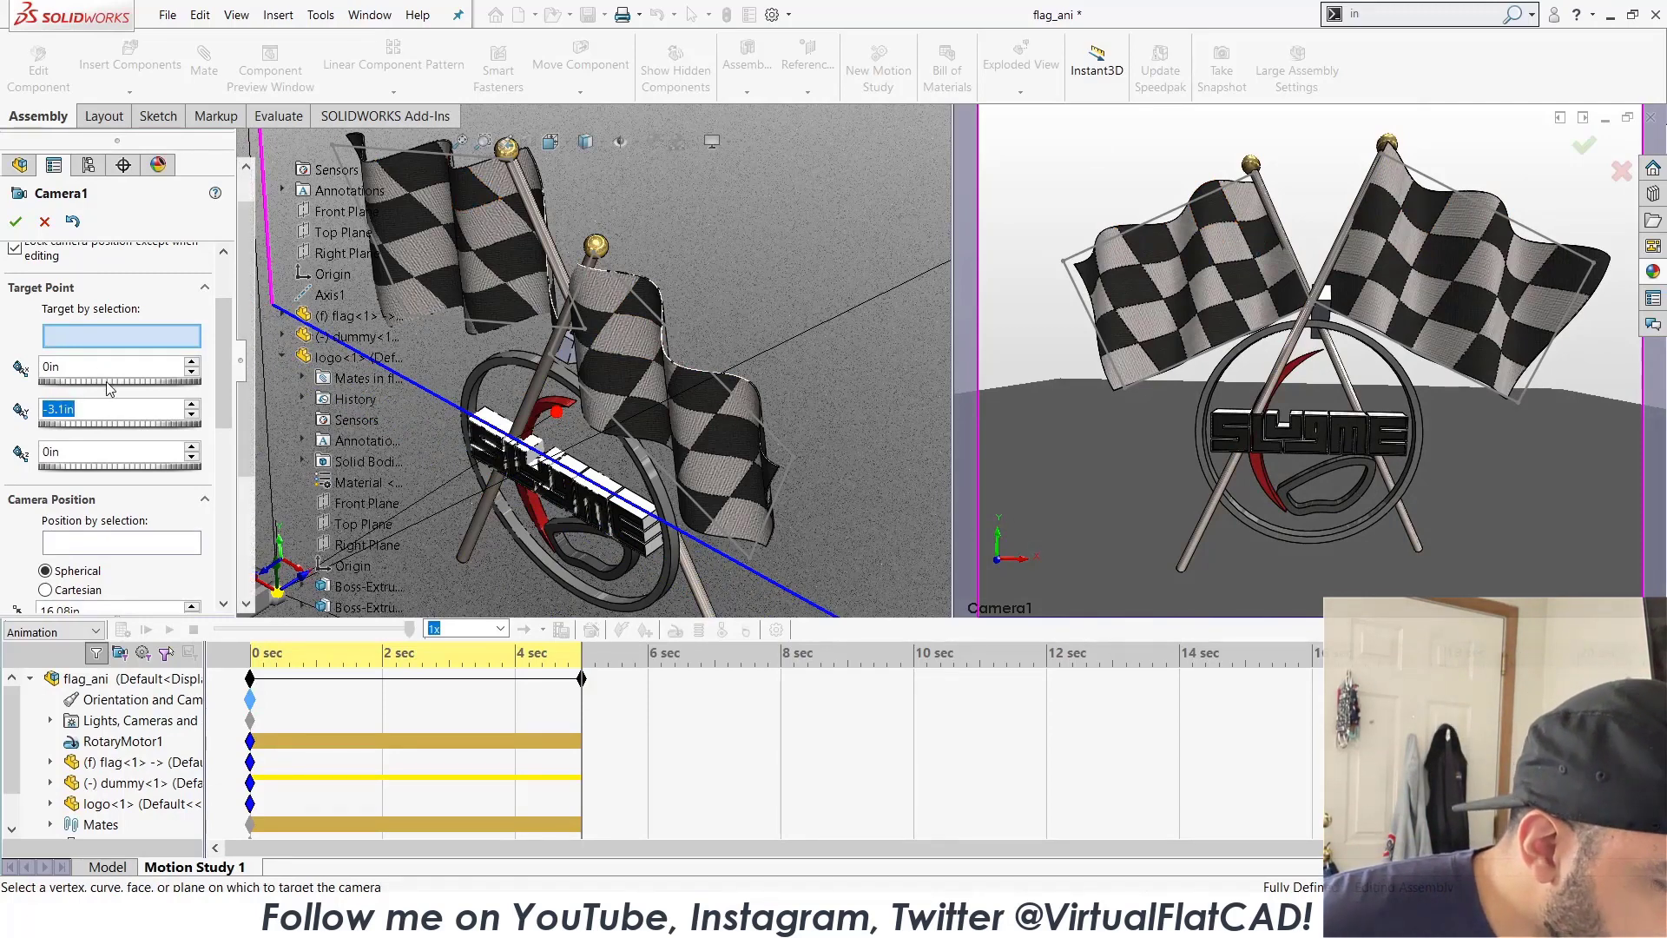
{"action": "left_click_drag", "start_coordinate": [110, 387], "coordinate": [117, 390]}
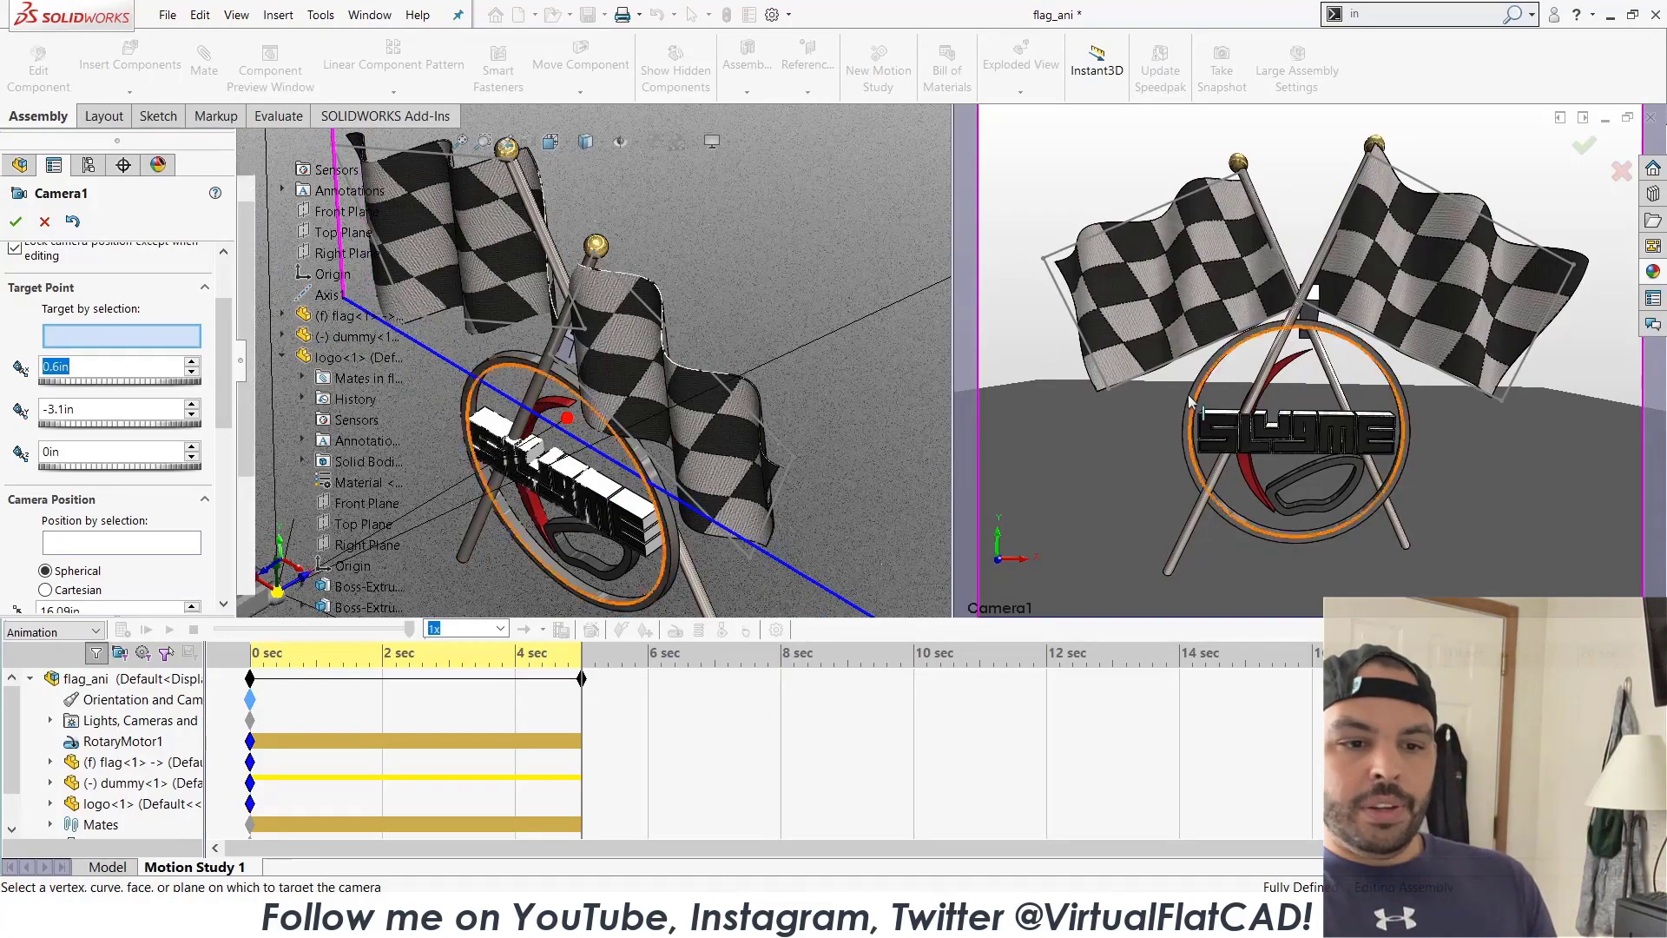
Accept the edited Camera1 target point settings.
{"action": "left_click", "coordinate": [13, 221]}
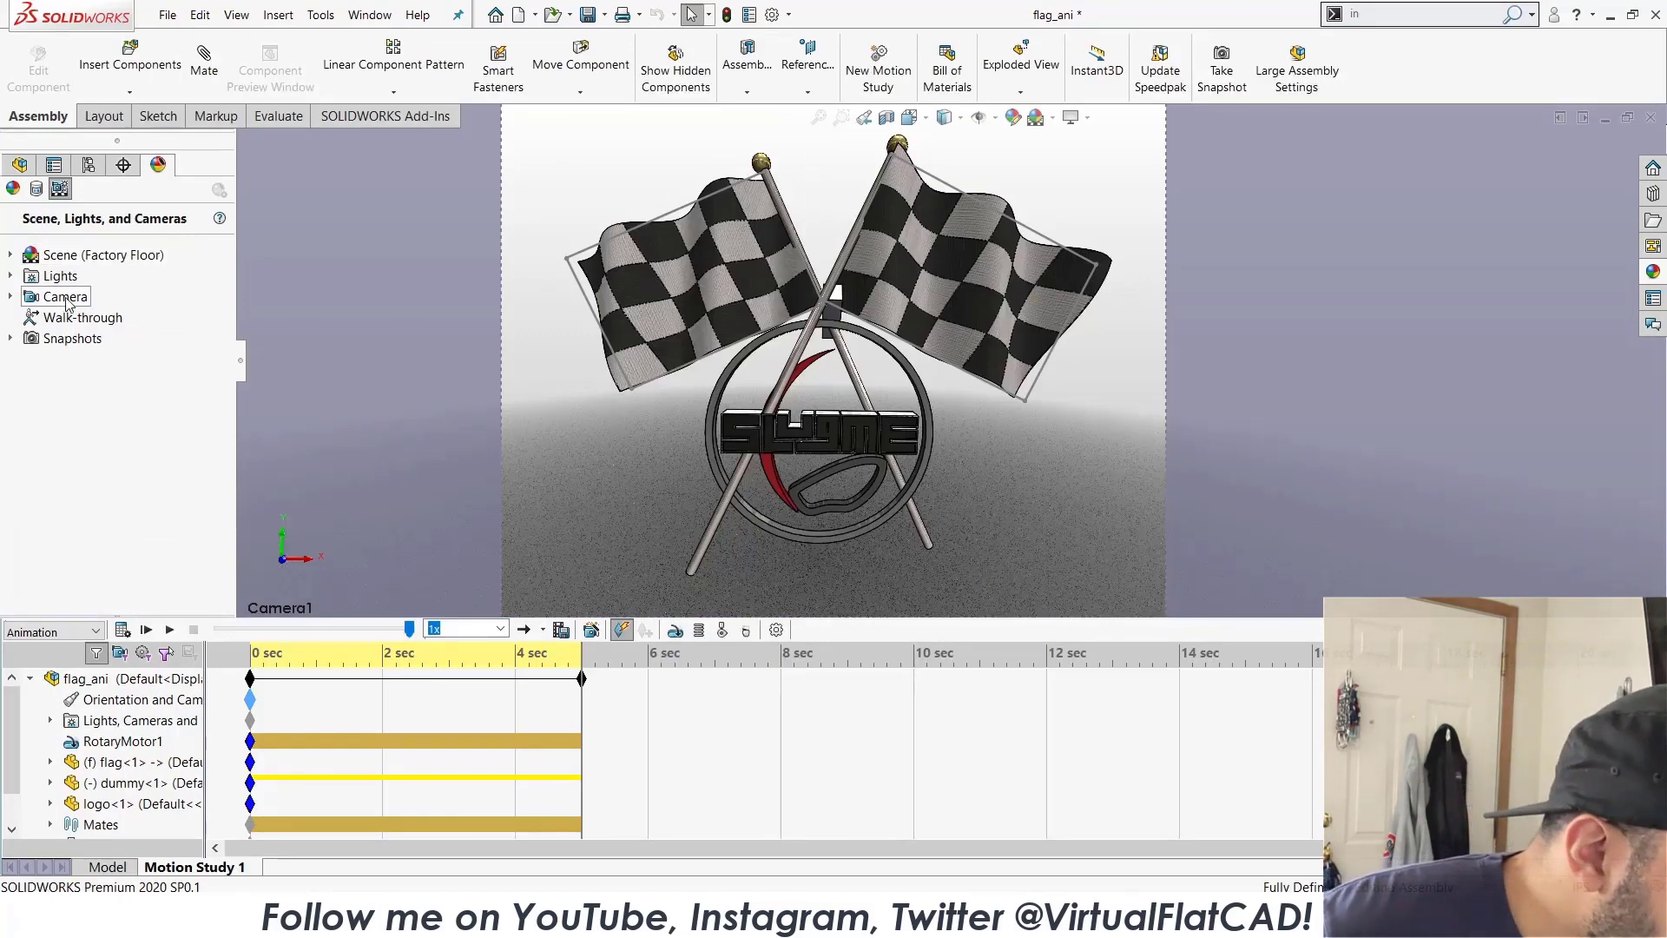
{"action": "left_click", "coordinate": [11, 296]}
{"action": "right_click", "coordinate": [73, 321]}
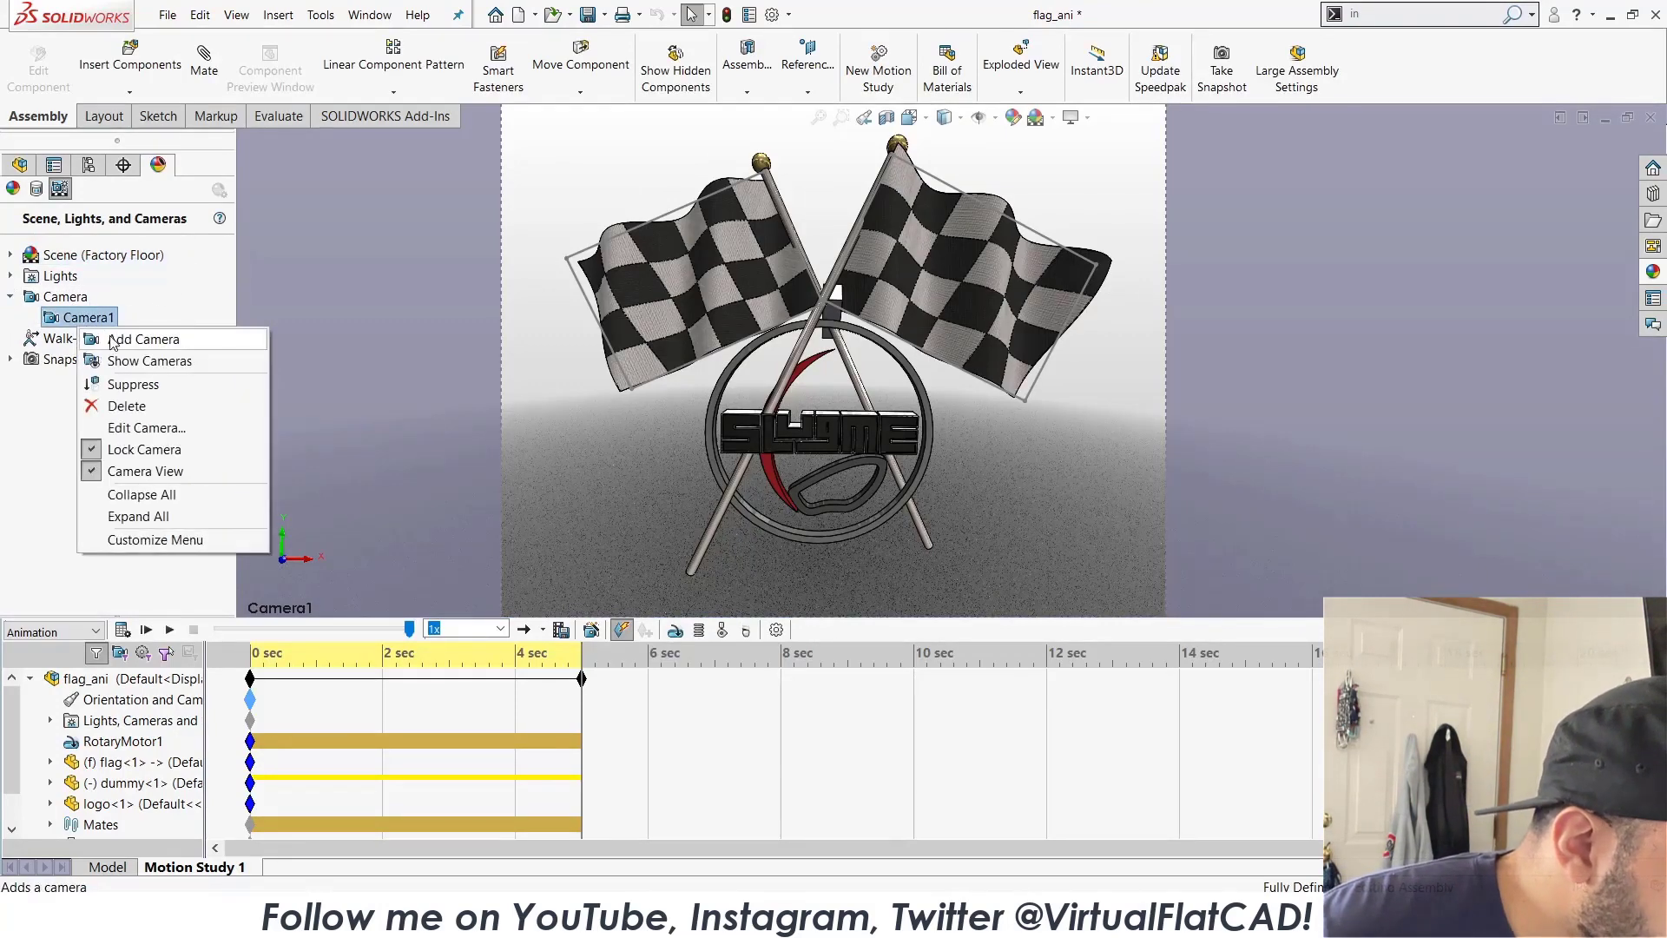
{"action": "left_click", "coordinate": [115, 337]}
{"action": "left_click", "coordinate": [44, 221]}
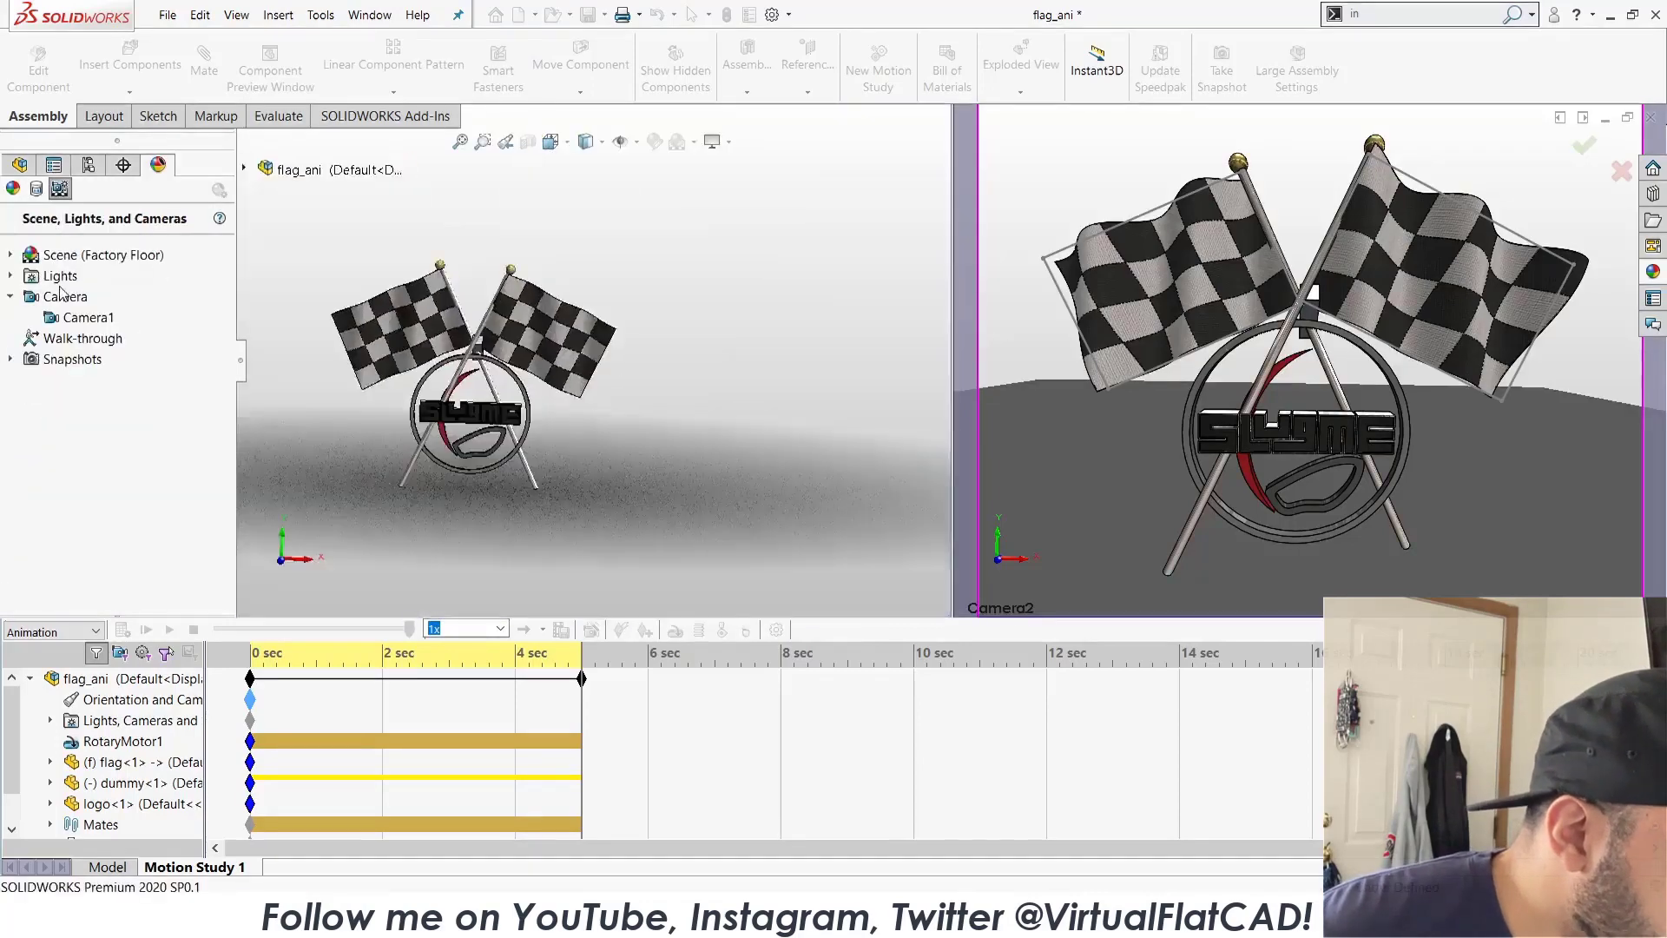
Edit Camera1 and switch its field-of-view aspect ratio from the 11 : 8.5 preset to a square frame.
{"action": "right_click", "coordinate": [77, 317]}
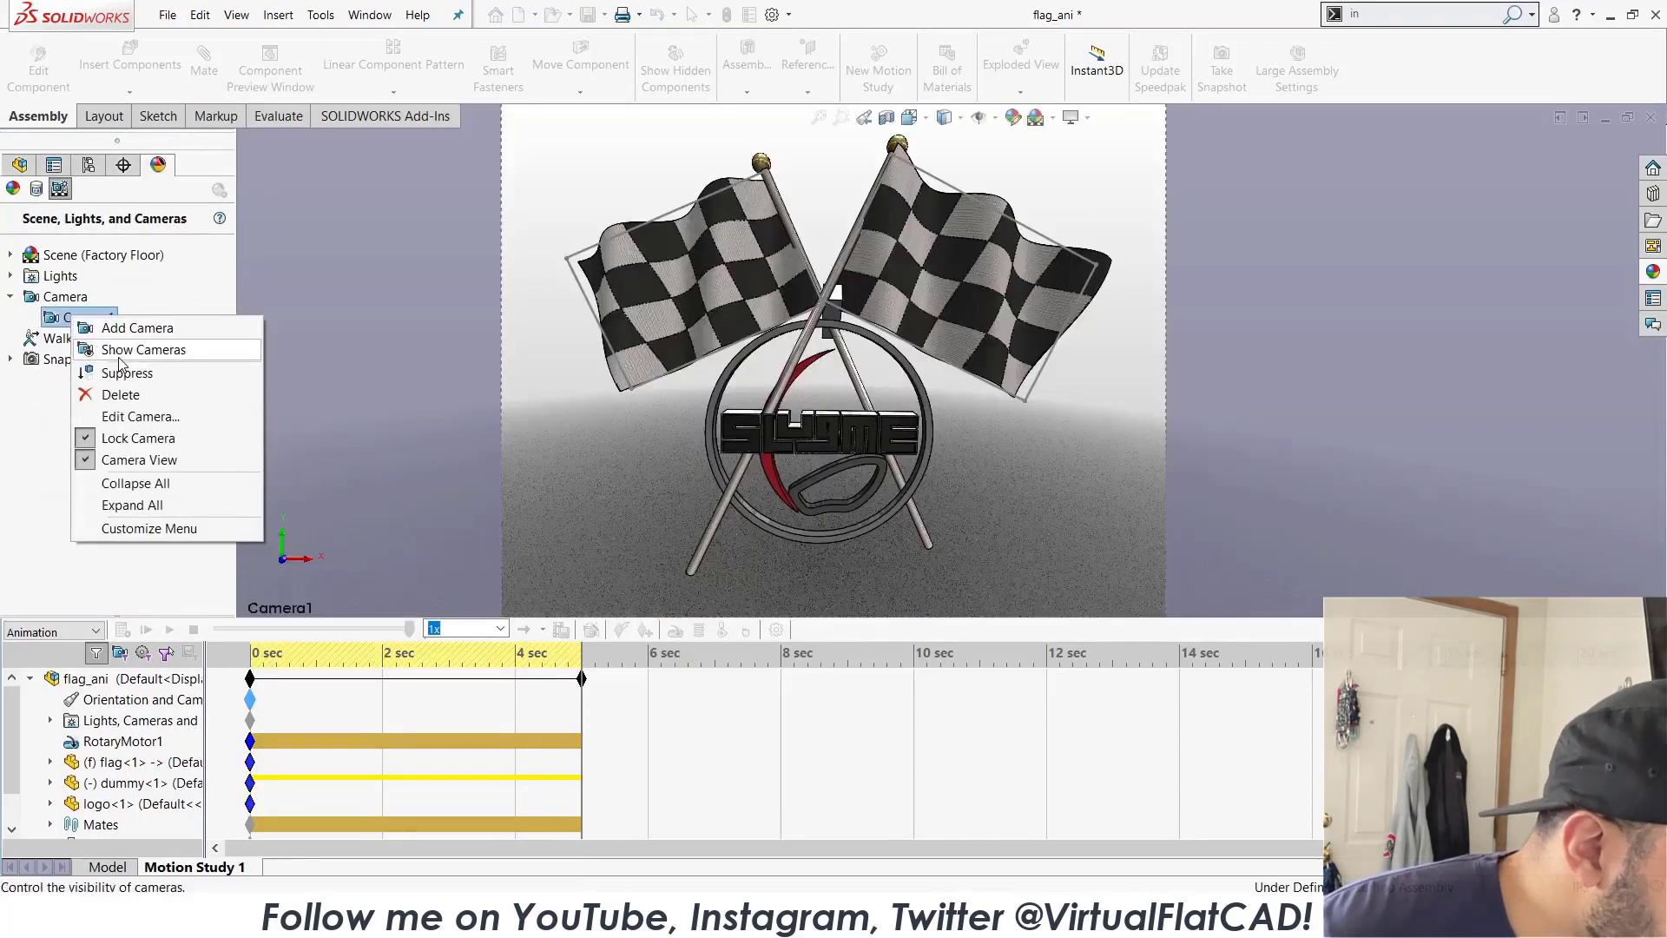
{"action": "left_click", "coordinate": [139, 416]}
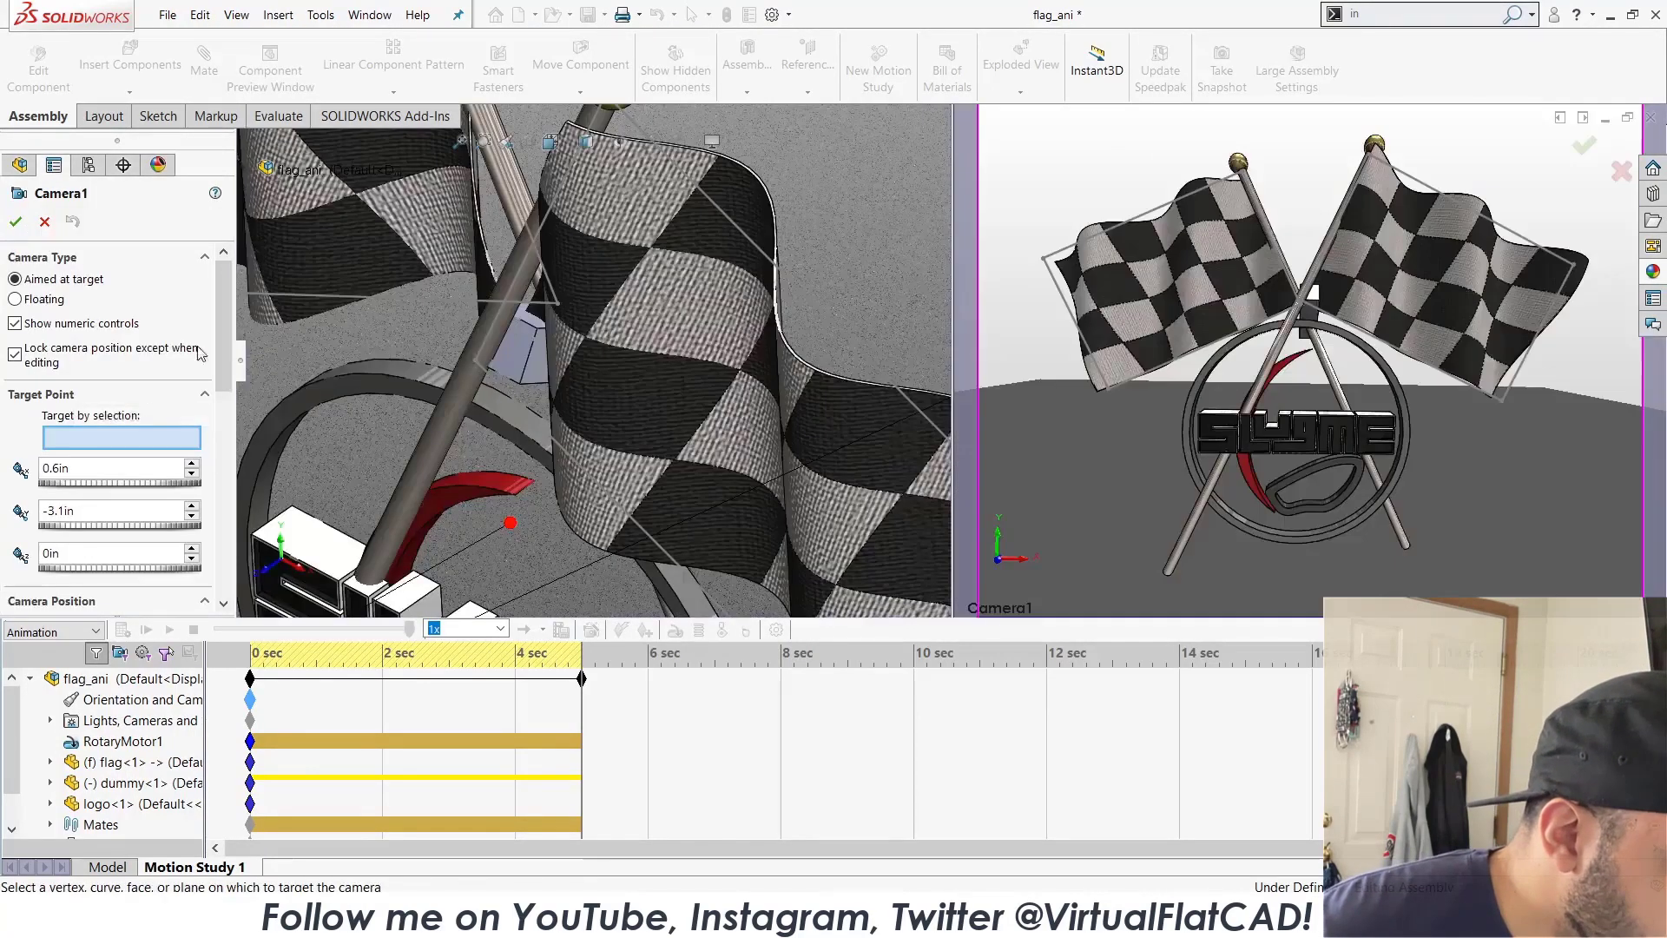
{"action": "left_click_drag", "start_coordinate": [222, 348], "coordinate": [224, 558]}
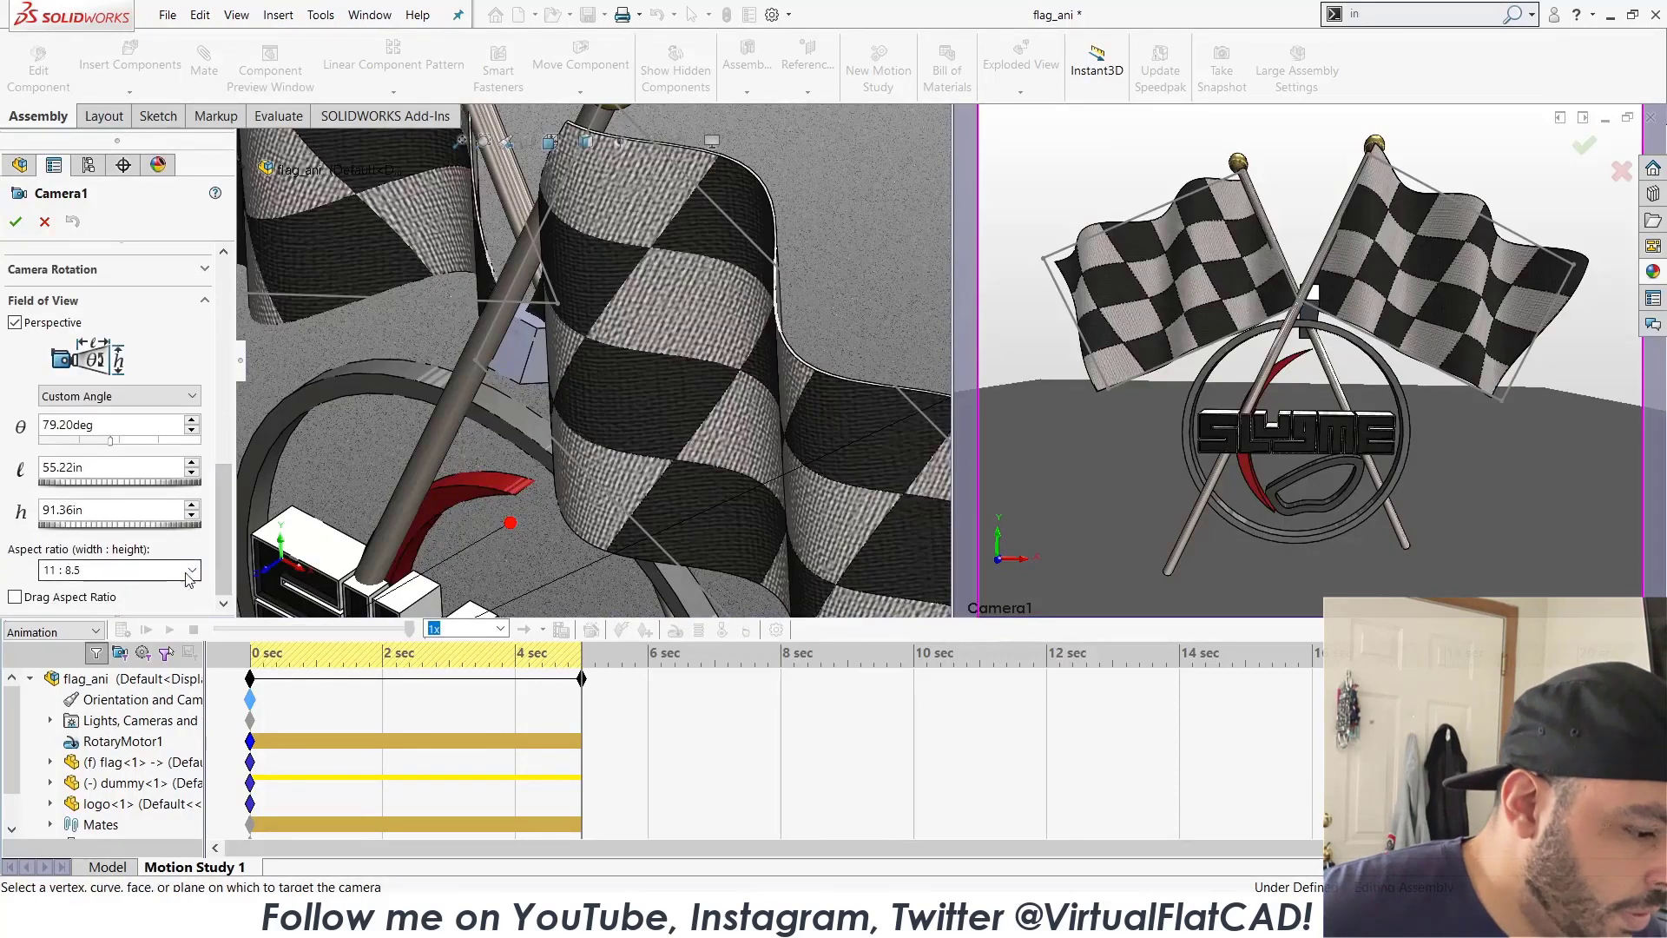
{"action": "left_click", "coordinate": [191, 569]}
{"action": "left_click", "coordinate": [87, 587]}
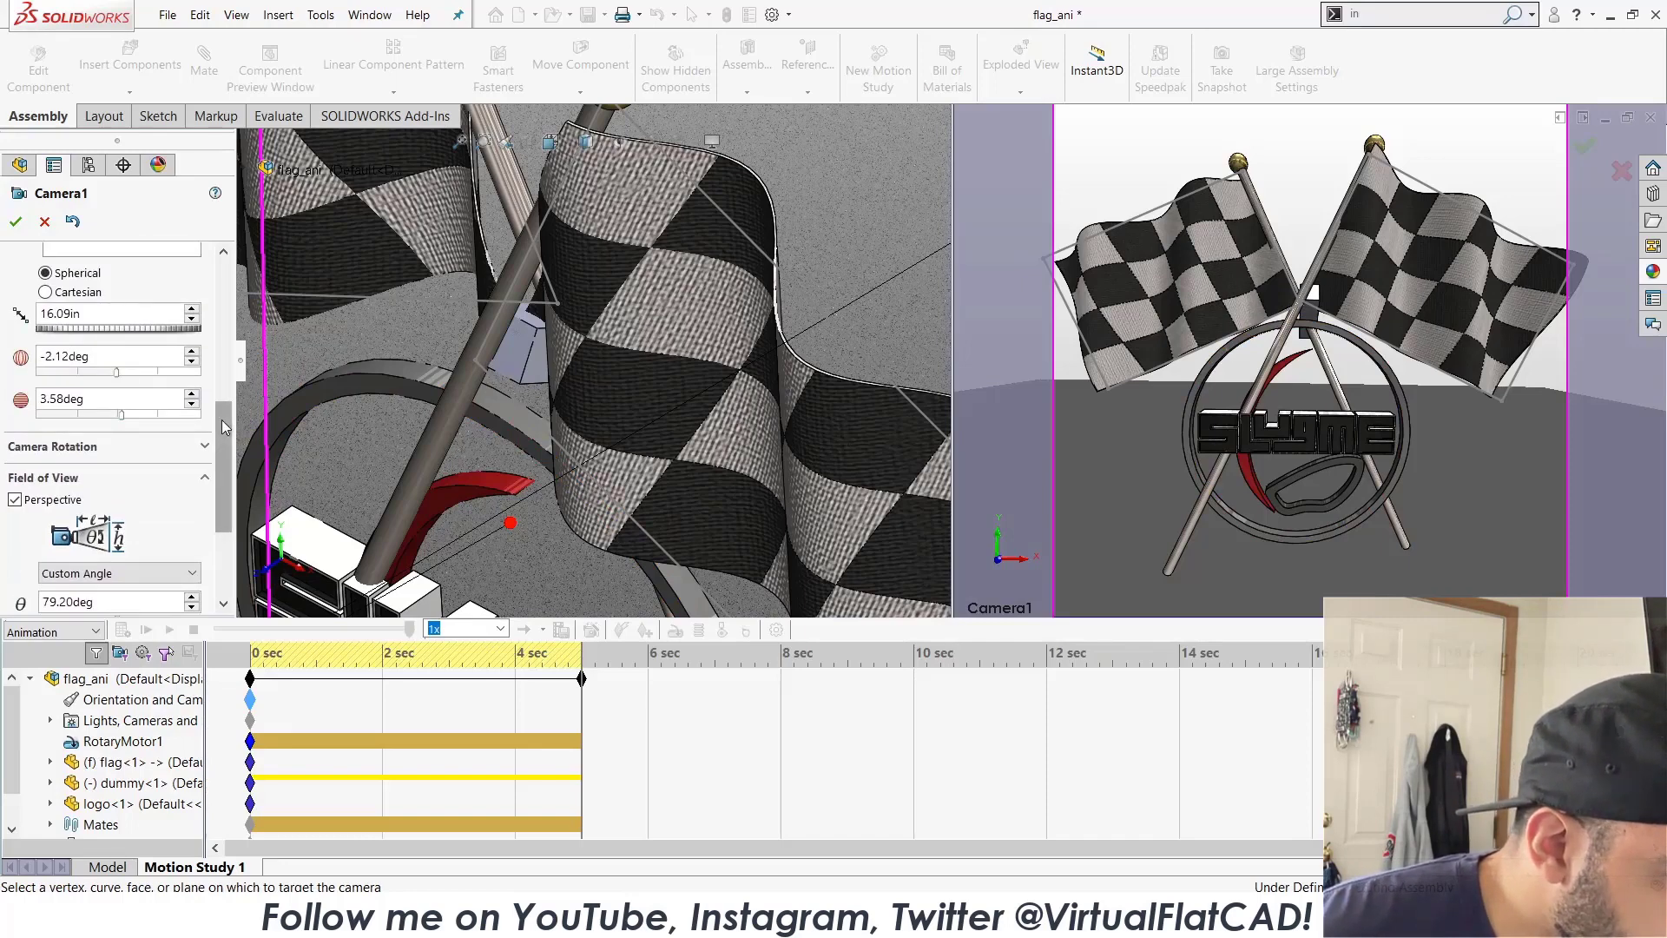
Increase Camera1's distance from its target to about 18.2 in so both flags fit the frame.
{"action": "scroll", "coordinate": [221, 419], "scroll_direction": "up", "scroll_amount": 3}
{"action": "left_click", "coordinate": [130, 446]}
{"action": "left_click_drag", "start_coordinate": [131, 450], "coordinate": [160, 448]}
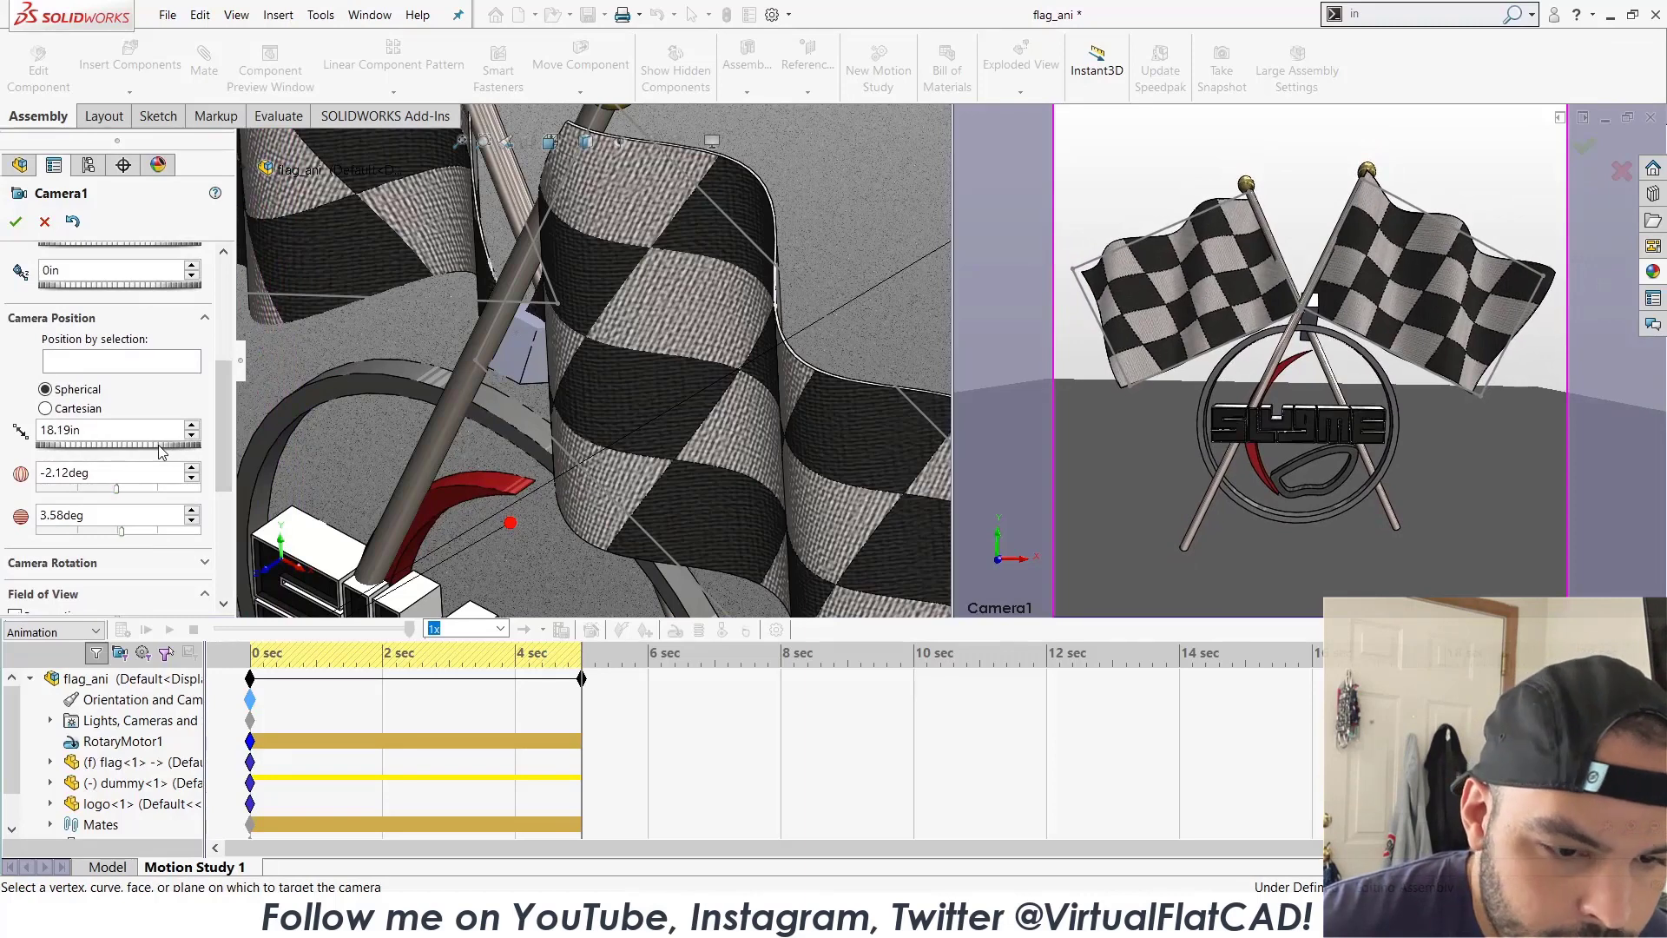
Set Camera1's target point to about 0.9 in horizontally to center the flags, and accept the camera changes.
{"action": "scroll", "coordinate": [139, 434], "scroll_direction": "up", "scroll_amount": 3}
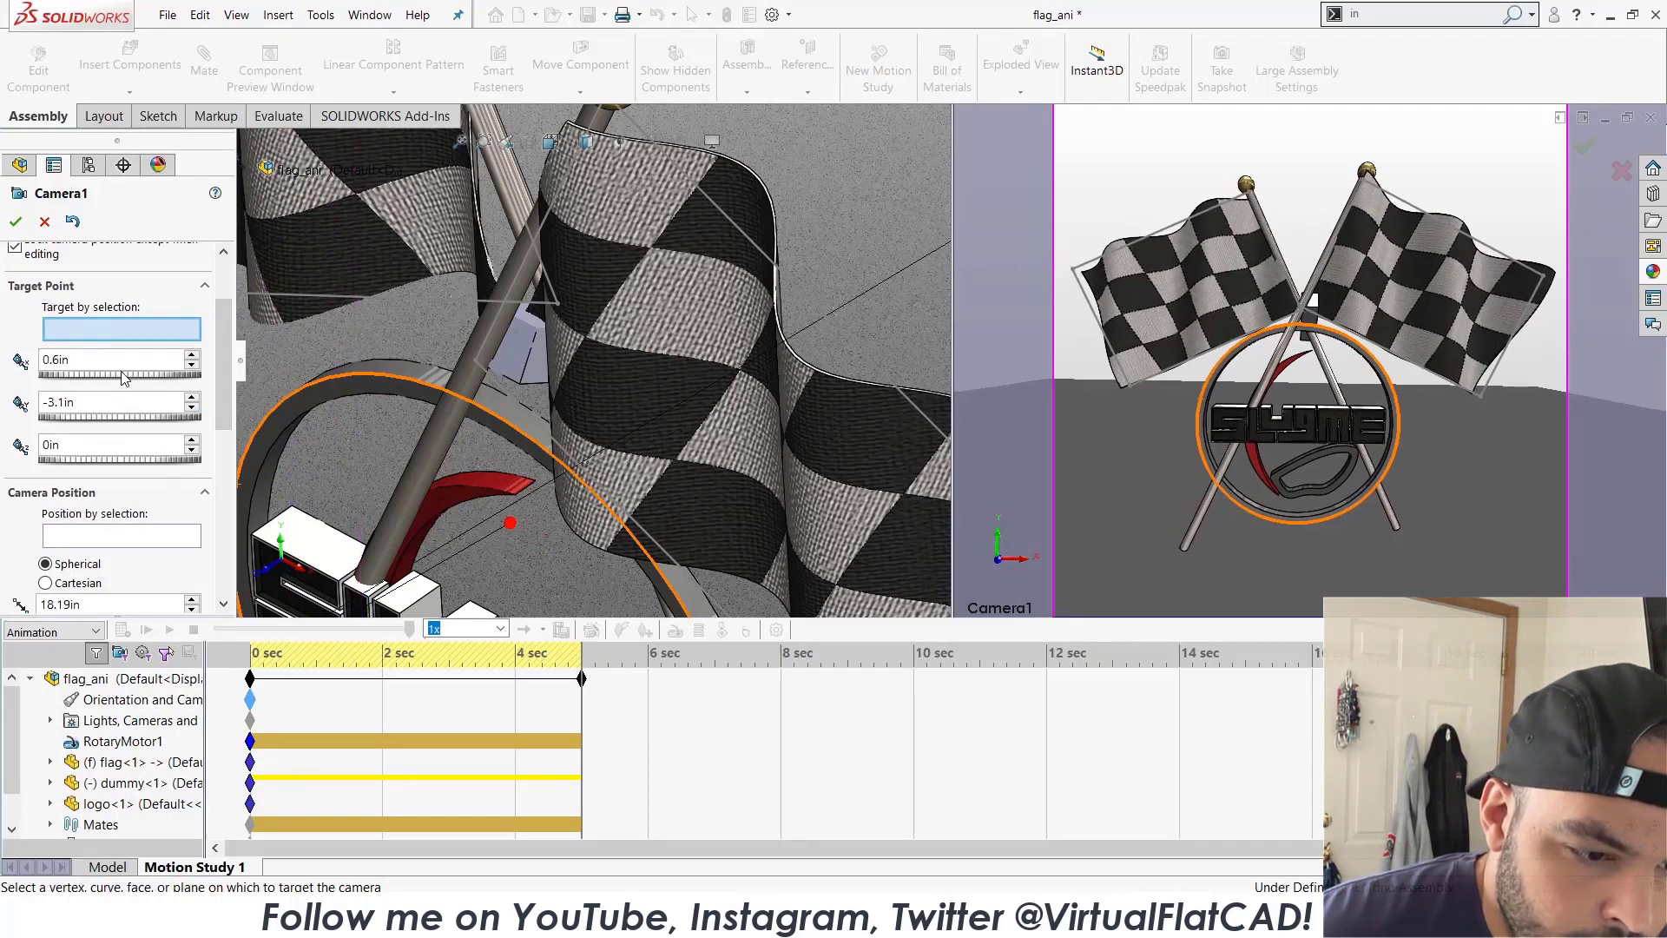
{"action": "left_click_drag", "start_coordinate": [125, 378], "coordinate": [128, 377]}
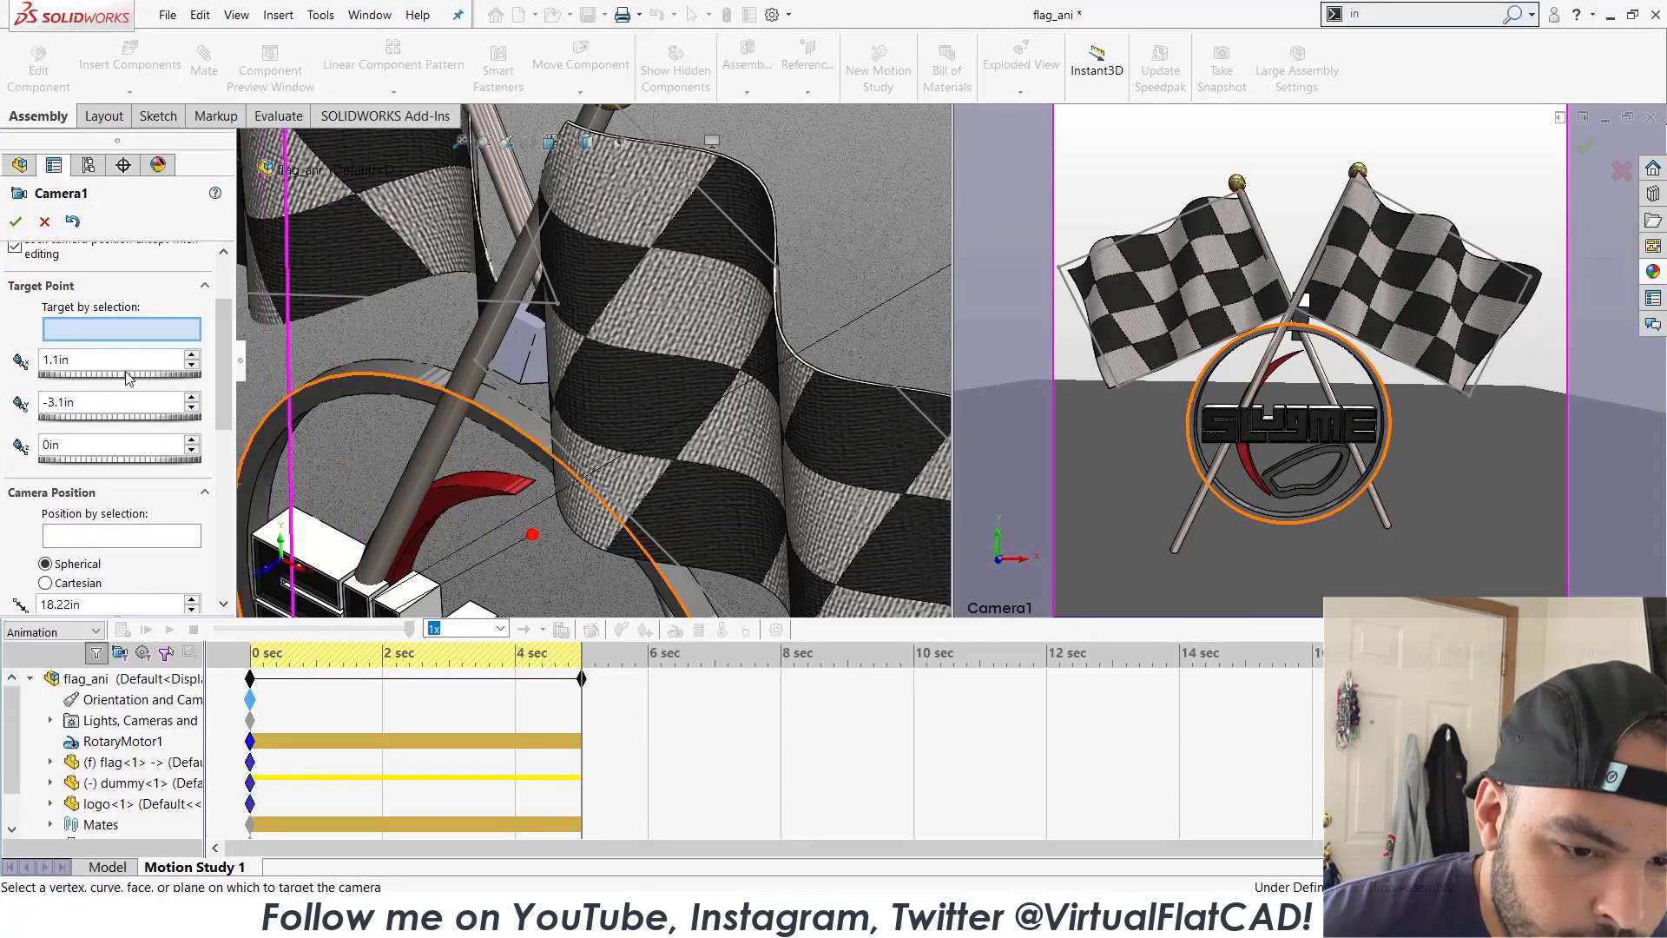
{"action": "left_click", "coordinate": [193, 367]}
{"action": "left_click", "coordinate": [193, 367]}
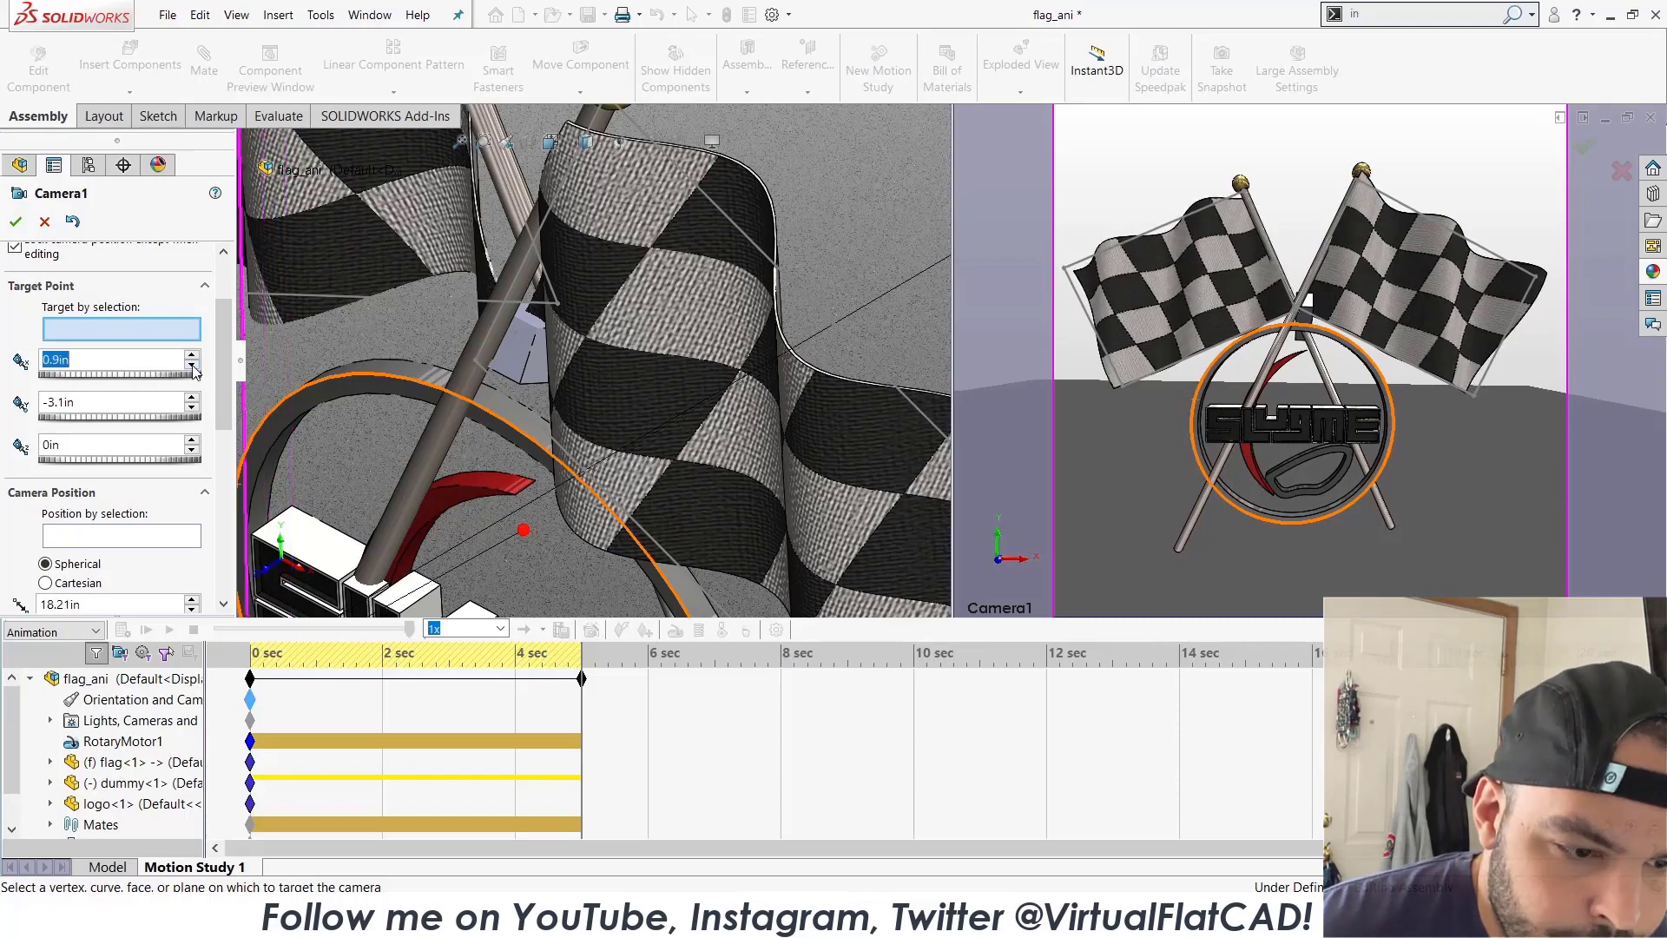
{"action": "left_click", "coordinate": [17, 218]}
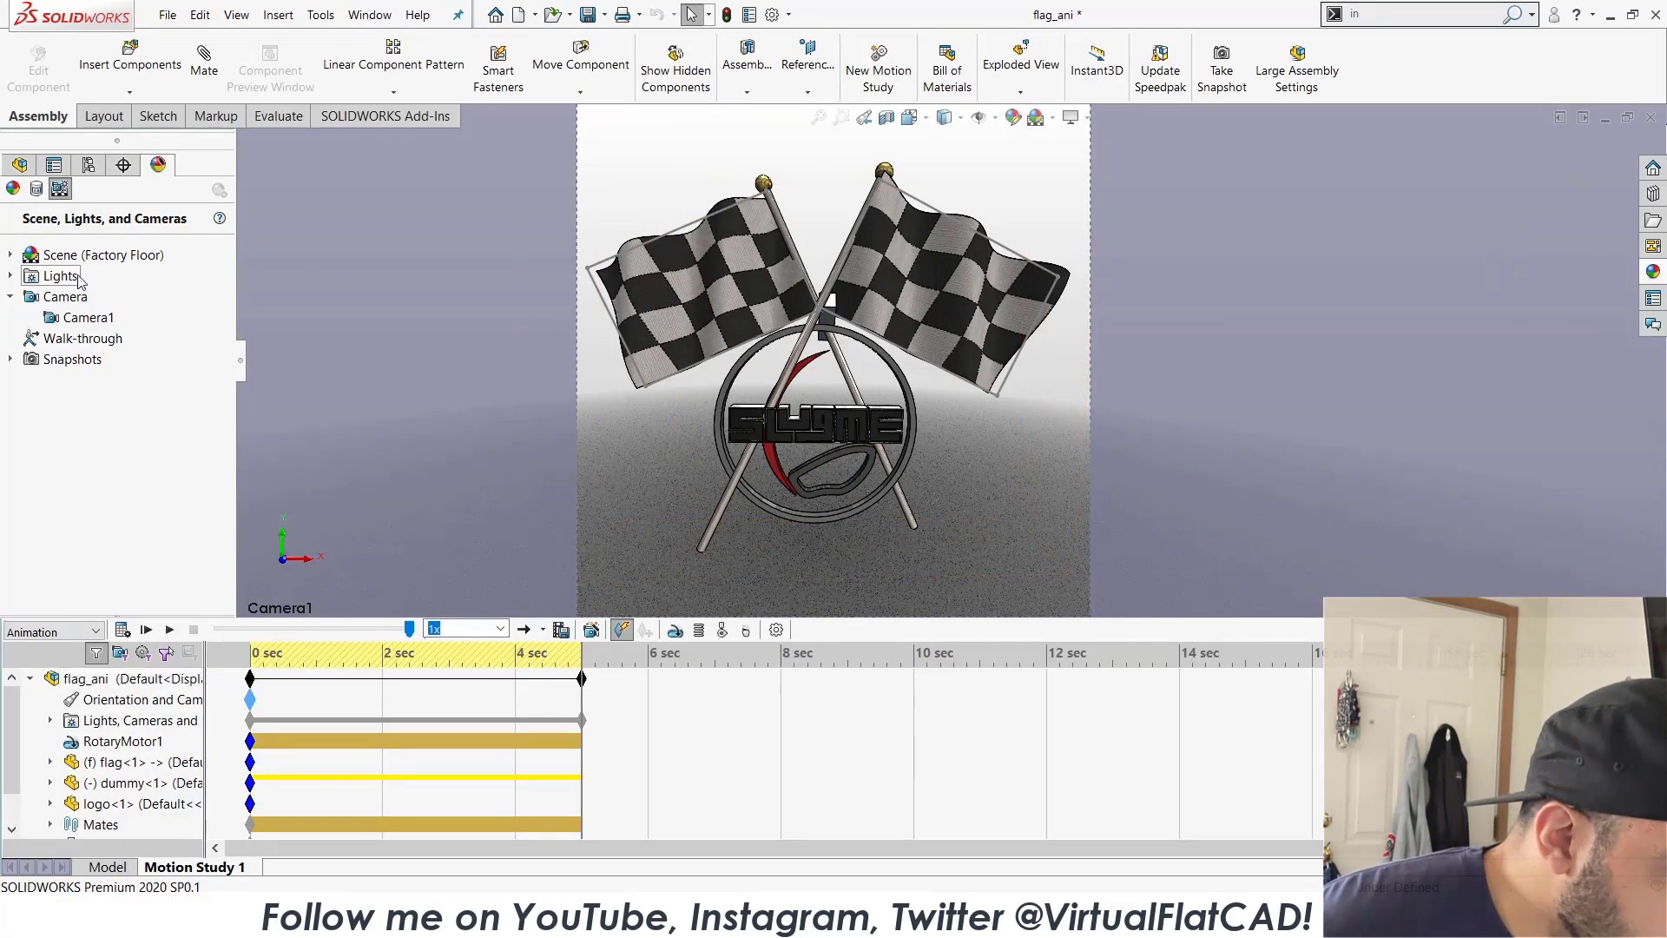
Reopen Camera1 for editing and lower its spherical vertical angle to about -10.8 degrees.
{"action": "right_click", "coordinate": [57, 321]}
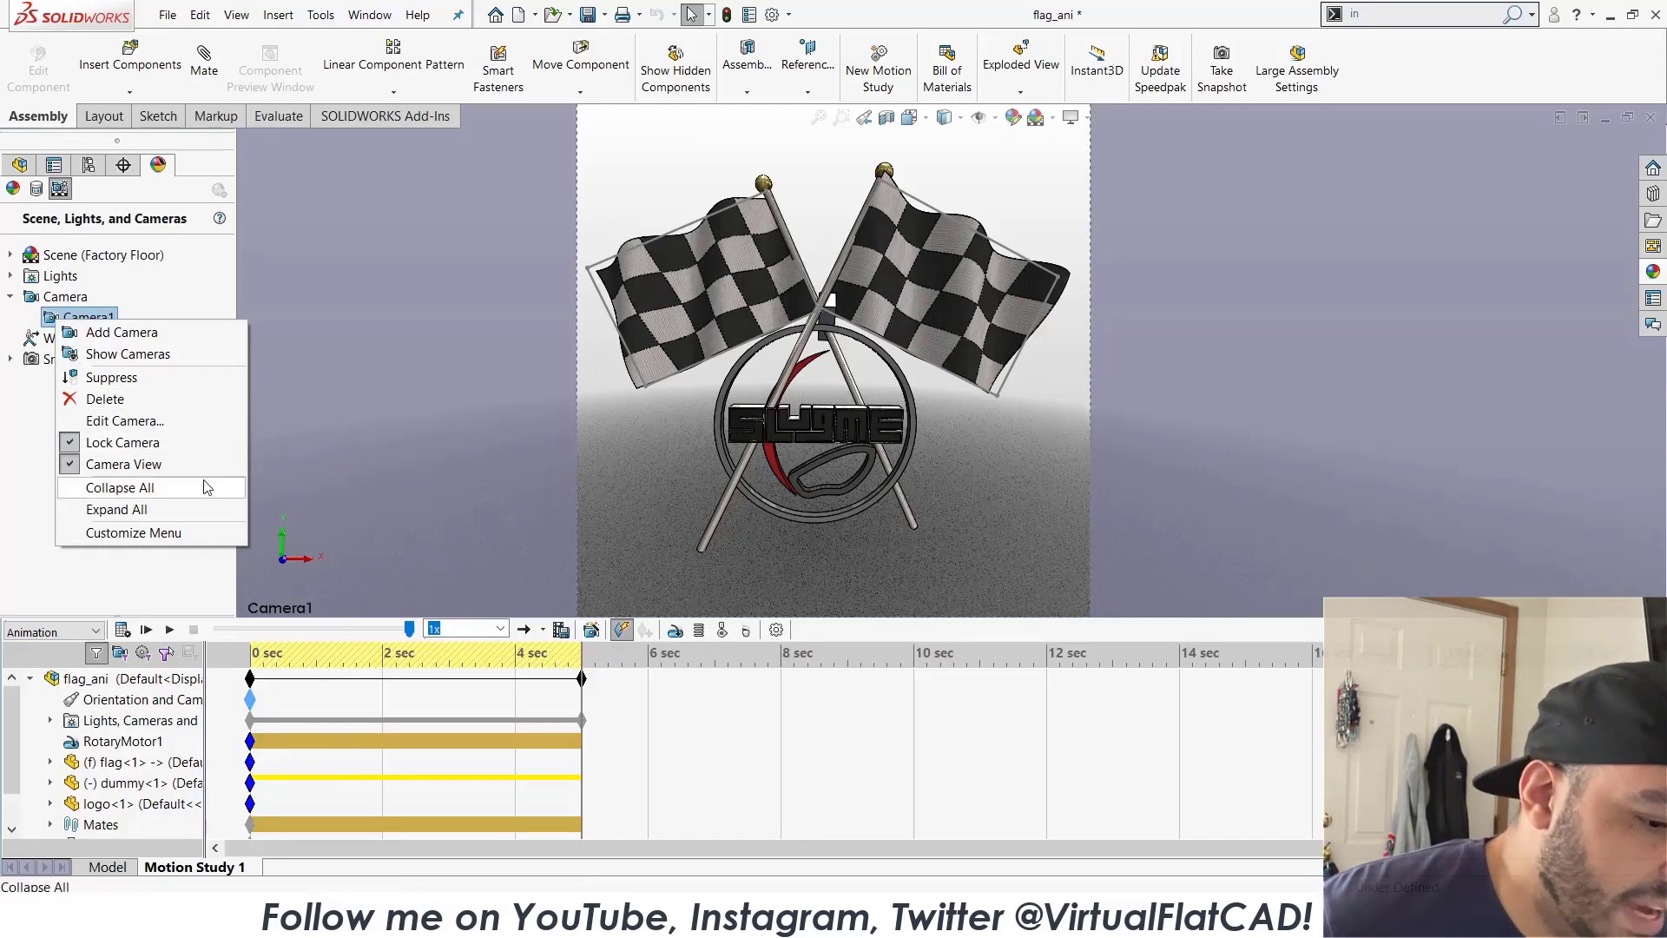
{"action": "left_click", "coordinate": [126, 422]}
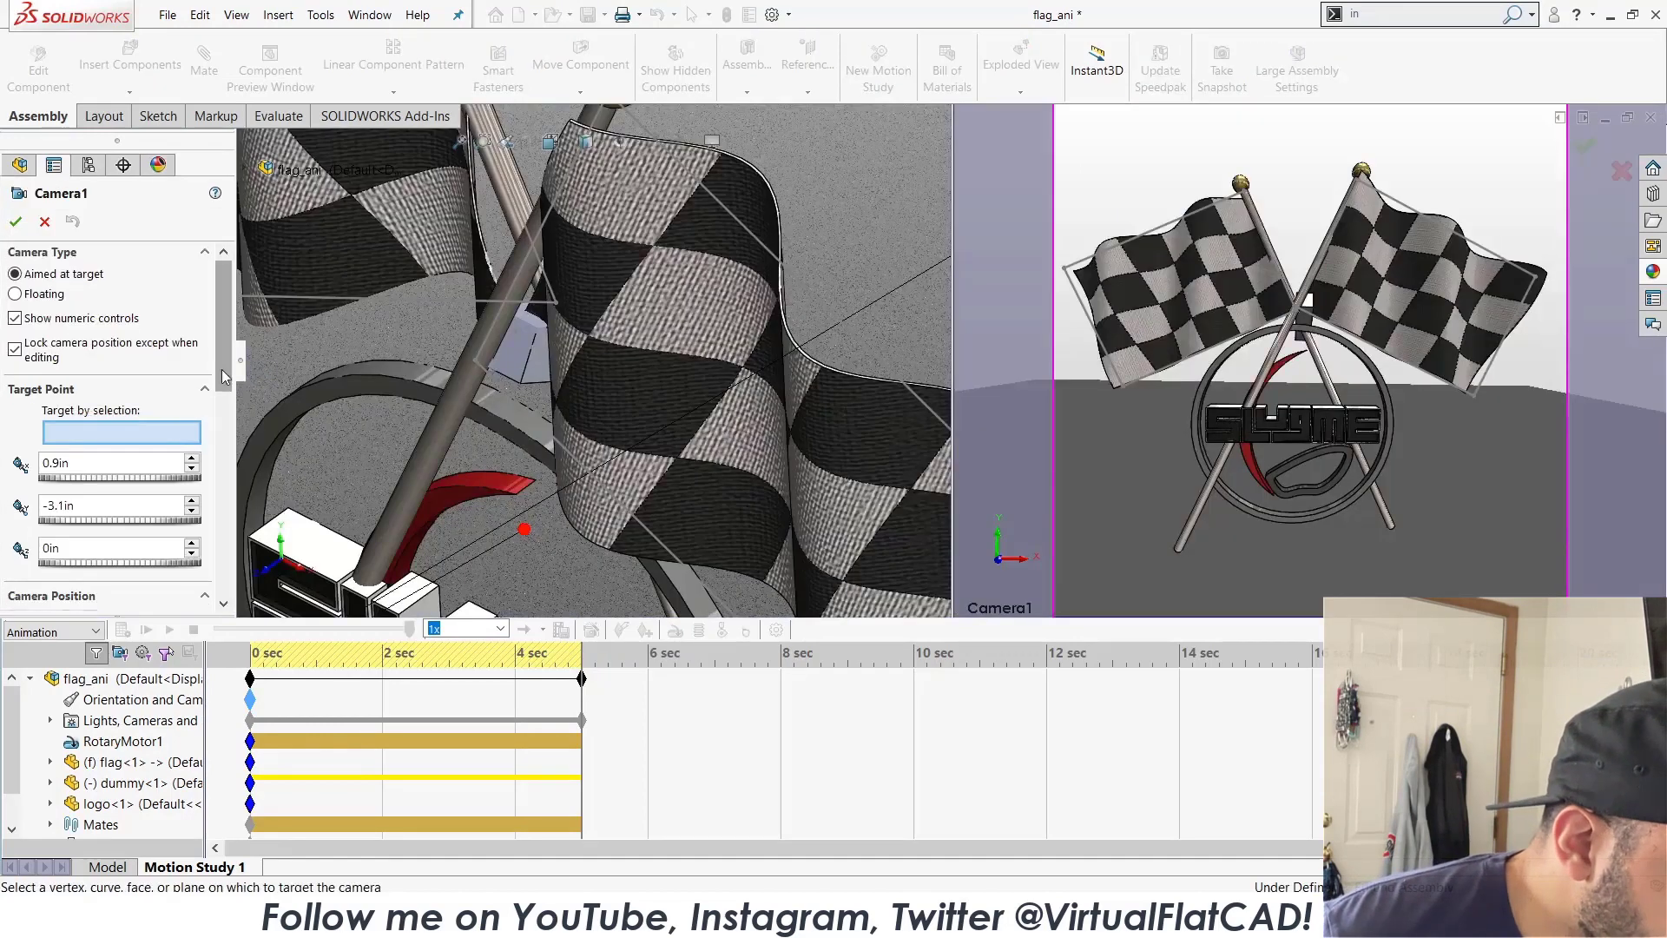
{"action": "scroll", "coordinate": [227, 447], "scroll_direction": "down", "scroll_amount": 5}
{"action": "scroll", "coordinate": [227, 447], "scroll_direction": "down", "scroll_amount": 2}
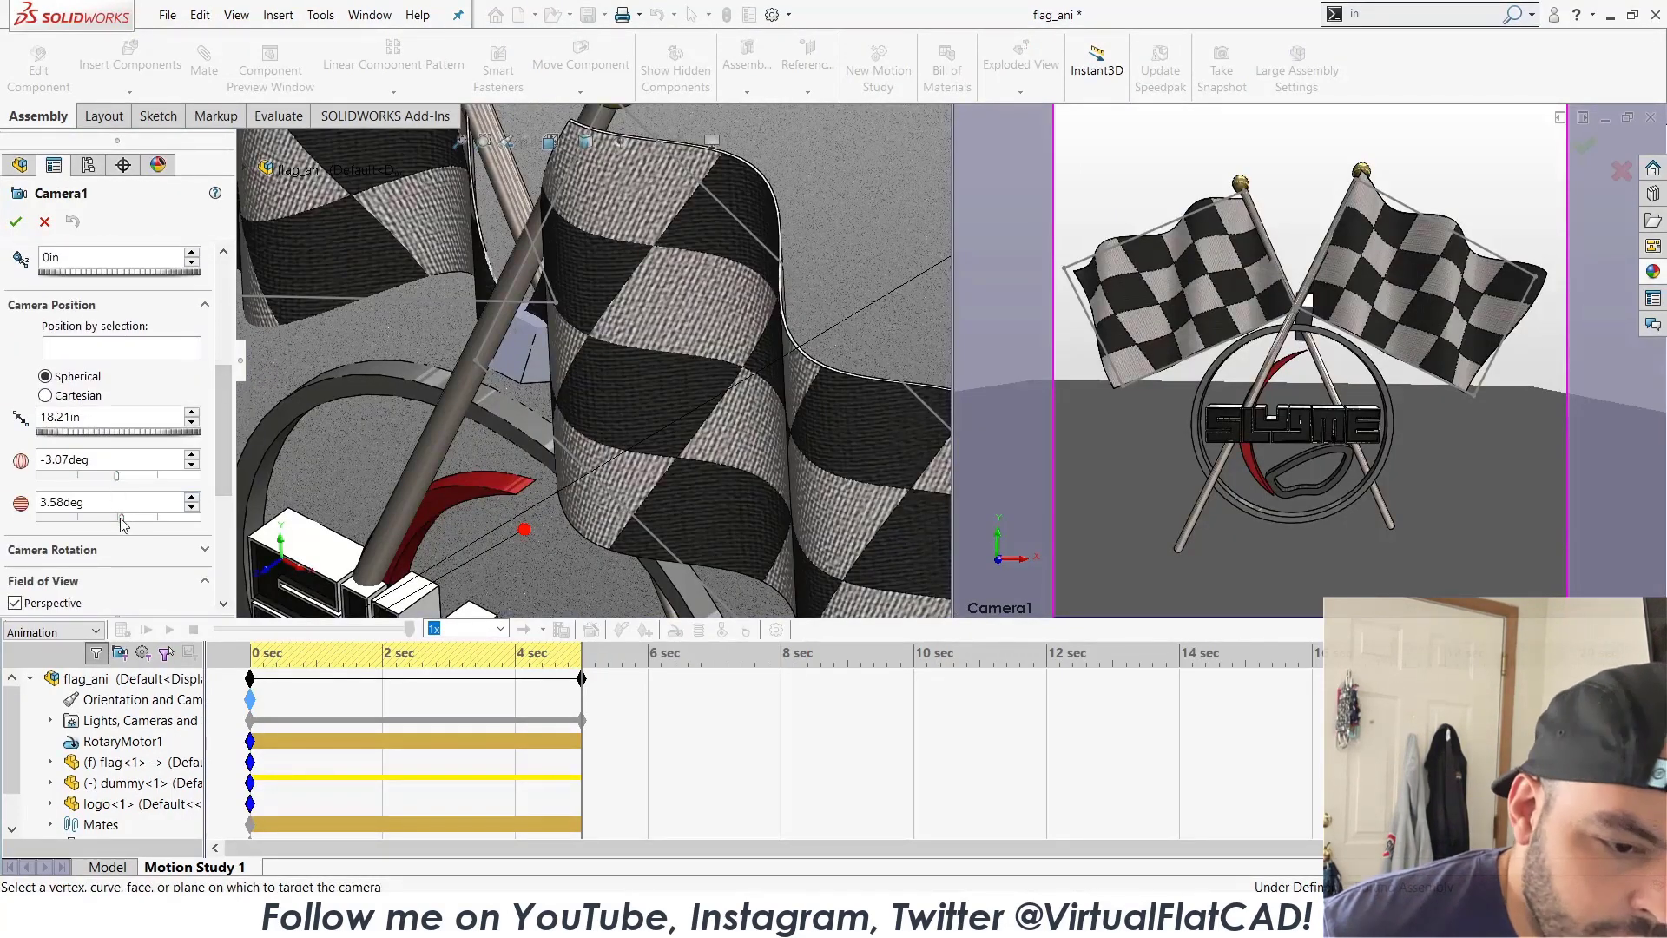
{"action": "left_click_drag", "start_coordinate": [121, 523], "coordinate": [107, 523]}
{"action": "double_click", "coordinate": [106, 510]}
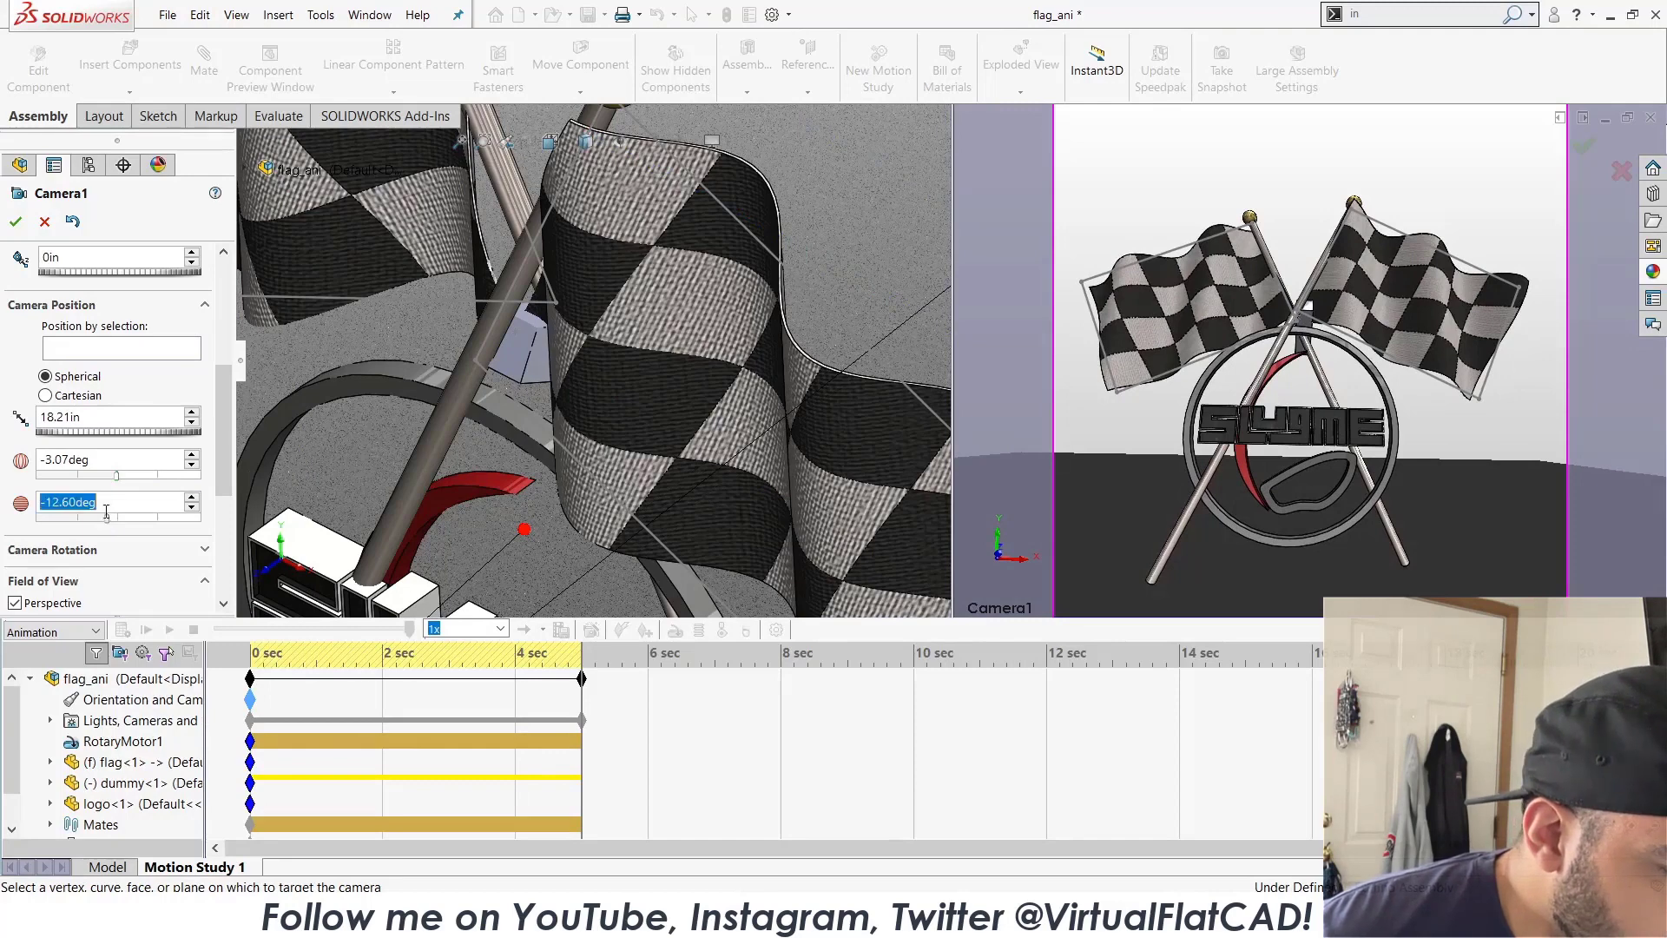
{"action": "left_click", "coordinate": [191, 509]}
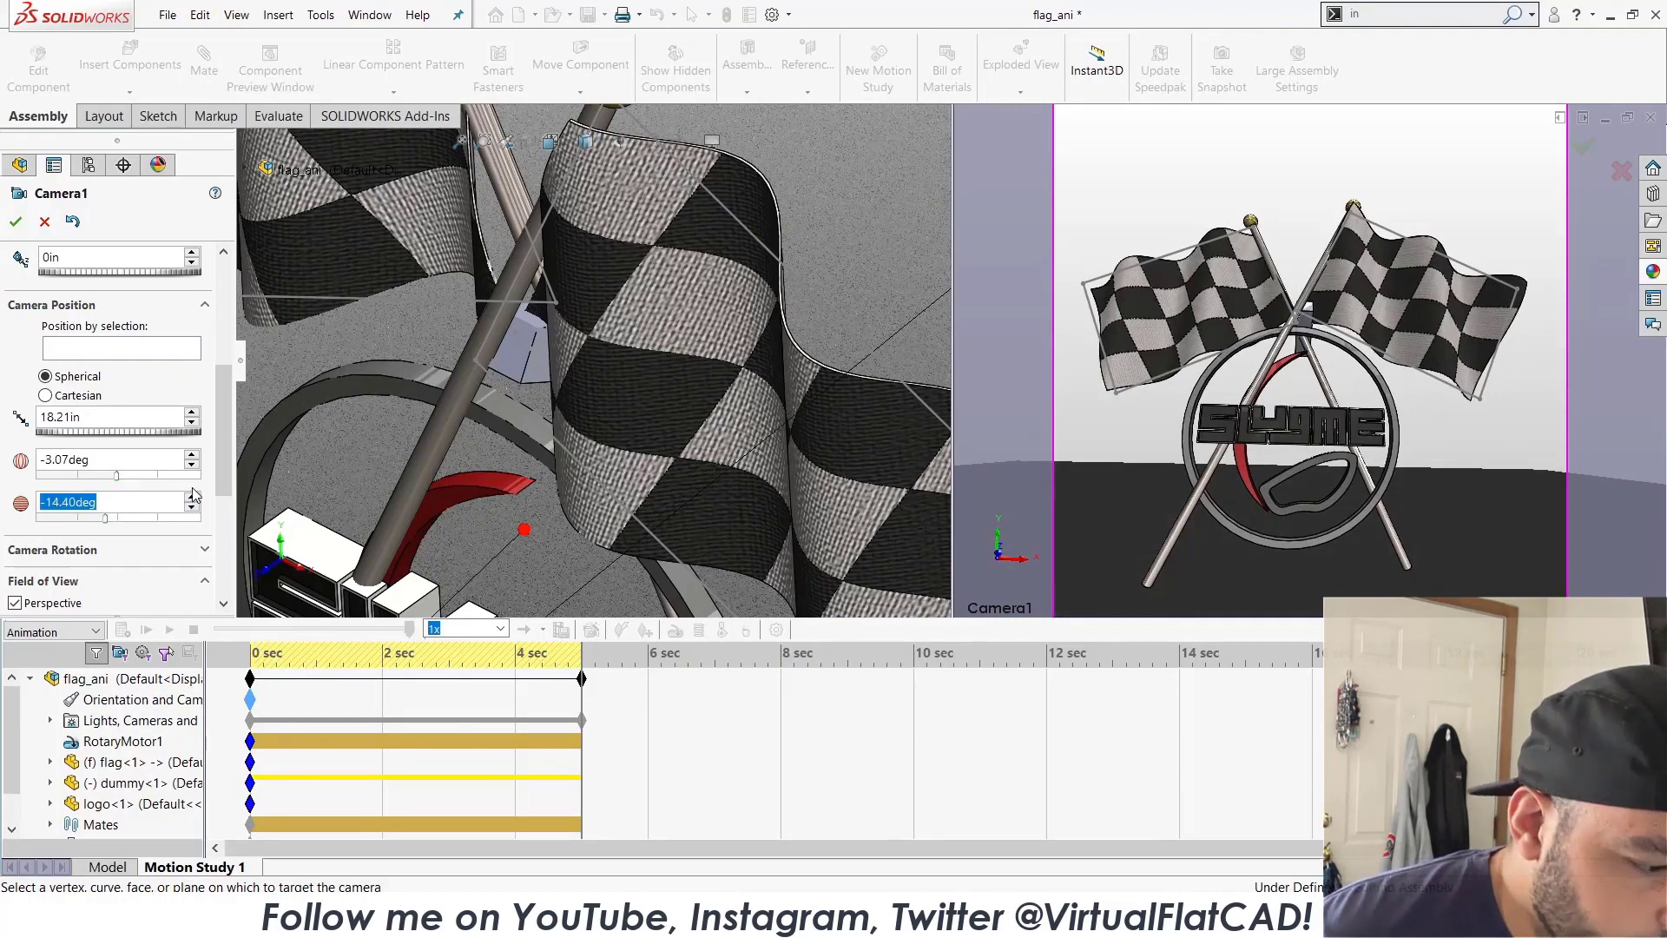
{"action": "left_click", "coordinate": [191, 496]}
{"action": "left_click", "coordinate": [191, 496]}
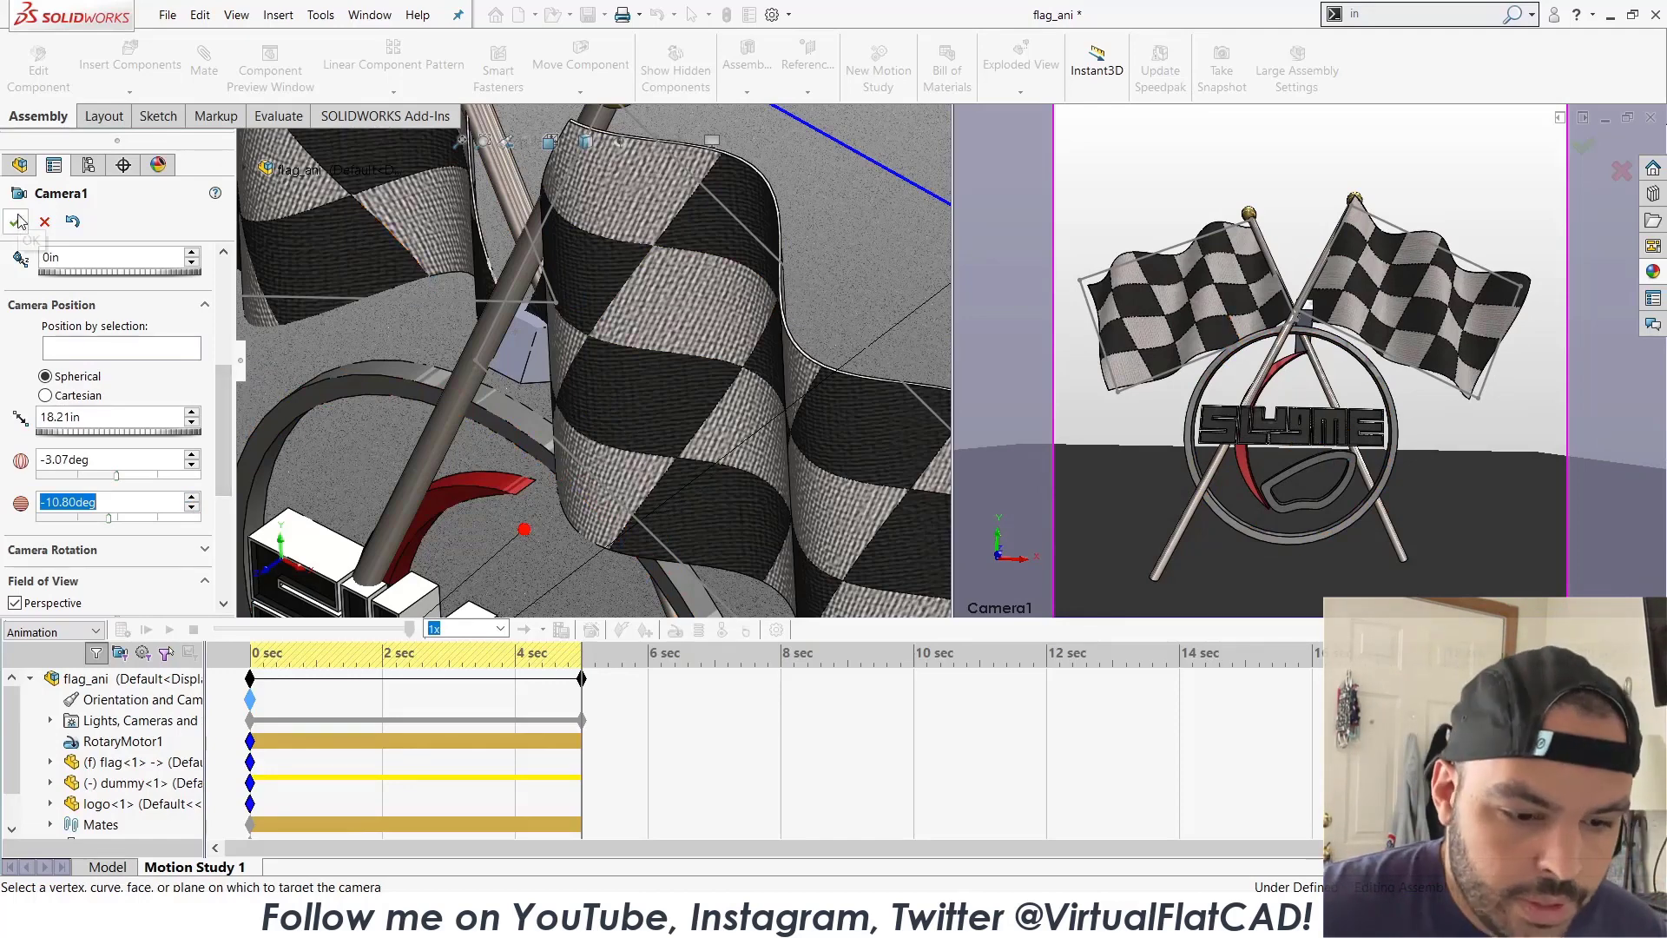
Lower Camera1's target point to about -4.6 in vertically and accept the camera changes.
{"action": "left_click_drag", "start_coordinate": [224, 401], "coordinate": [225, 331]}
{"action": "left_click", "coordinate": [192, 406]}
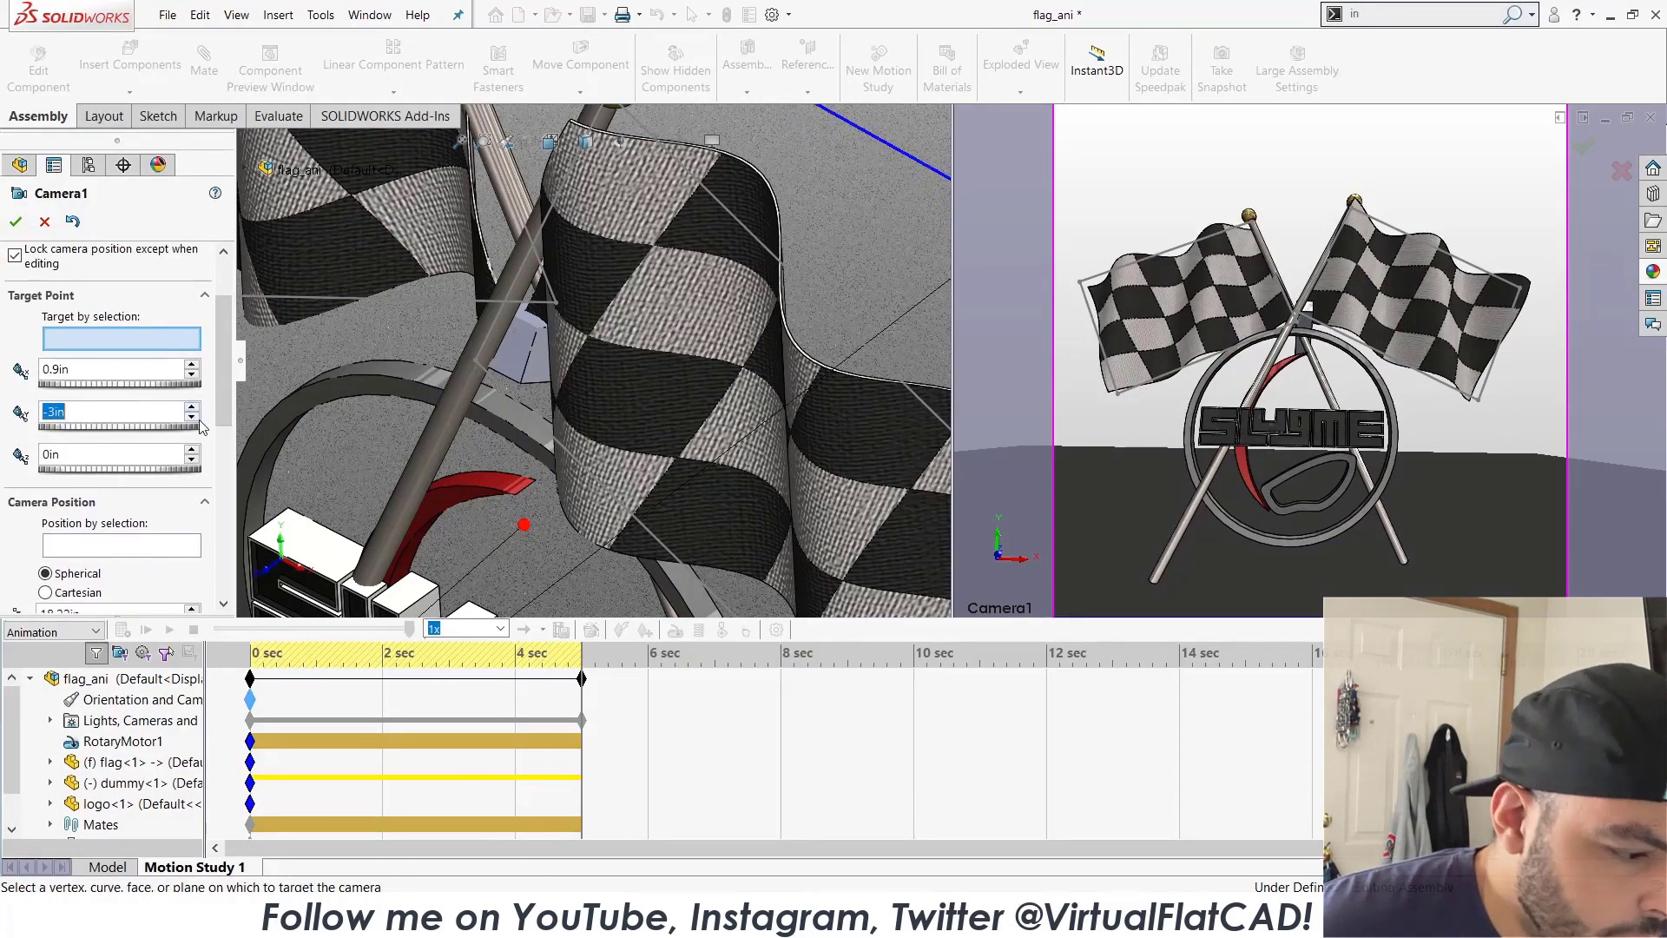
{"action": "left_click", "coordinate": [193, 417]}
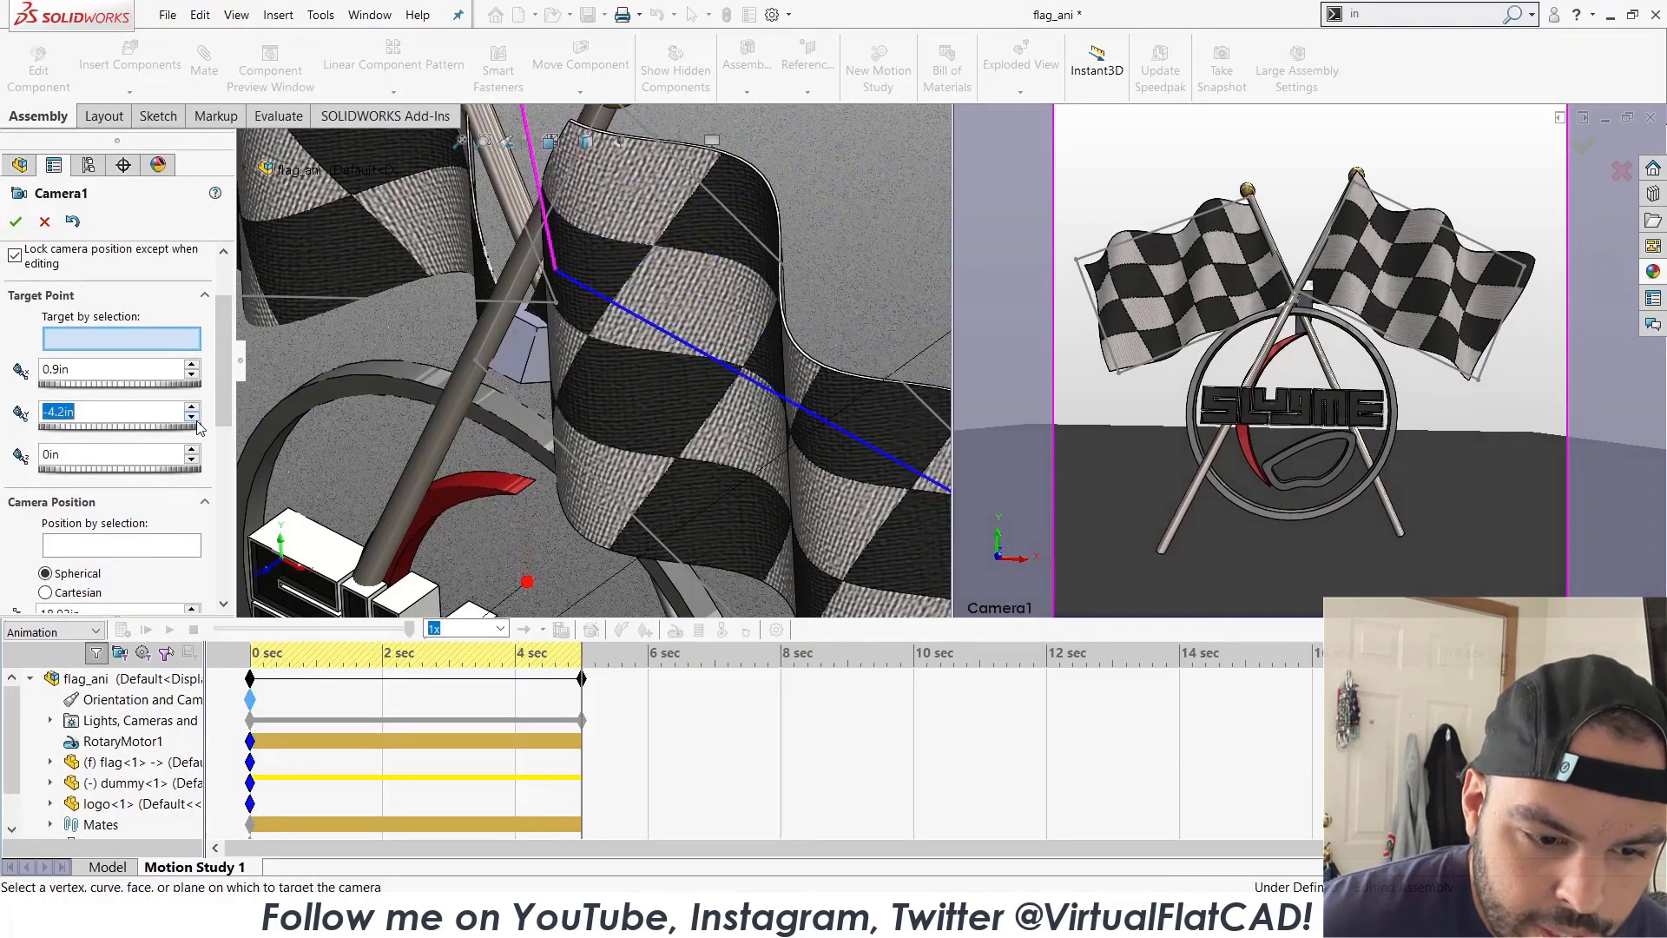
{"action": "left_click", "coordinate": [192, 417]}
{"action": "left_click", "coordinate": [192, 416]}
{"action": "left_click", "coordinate": [191, 417]}
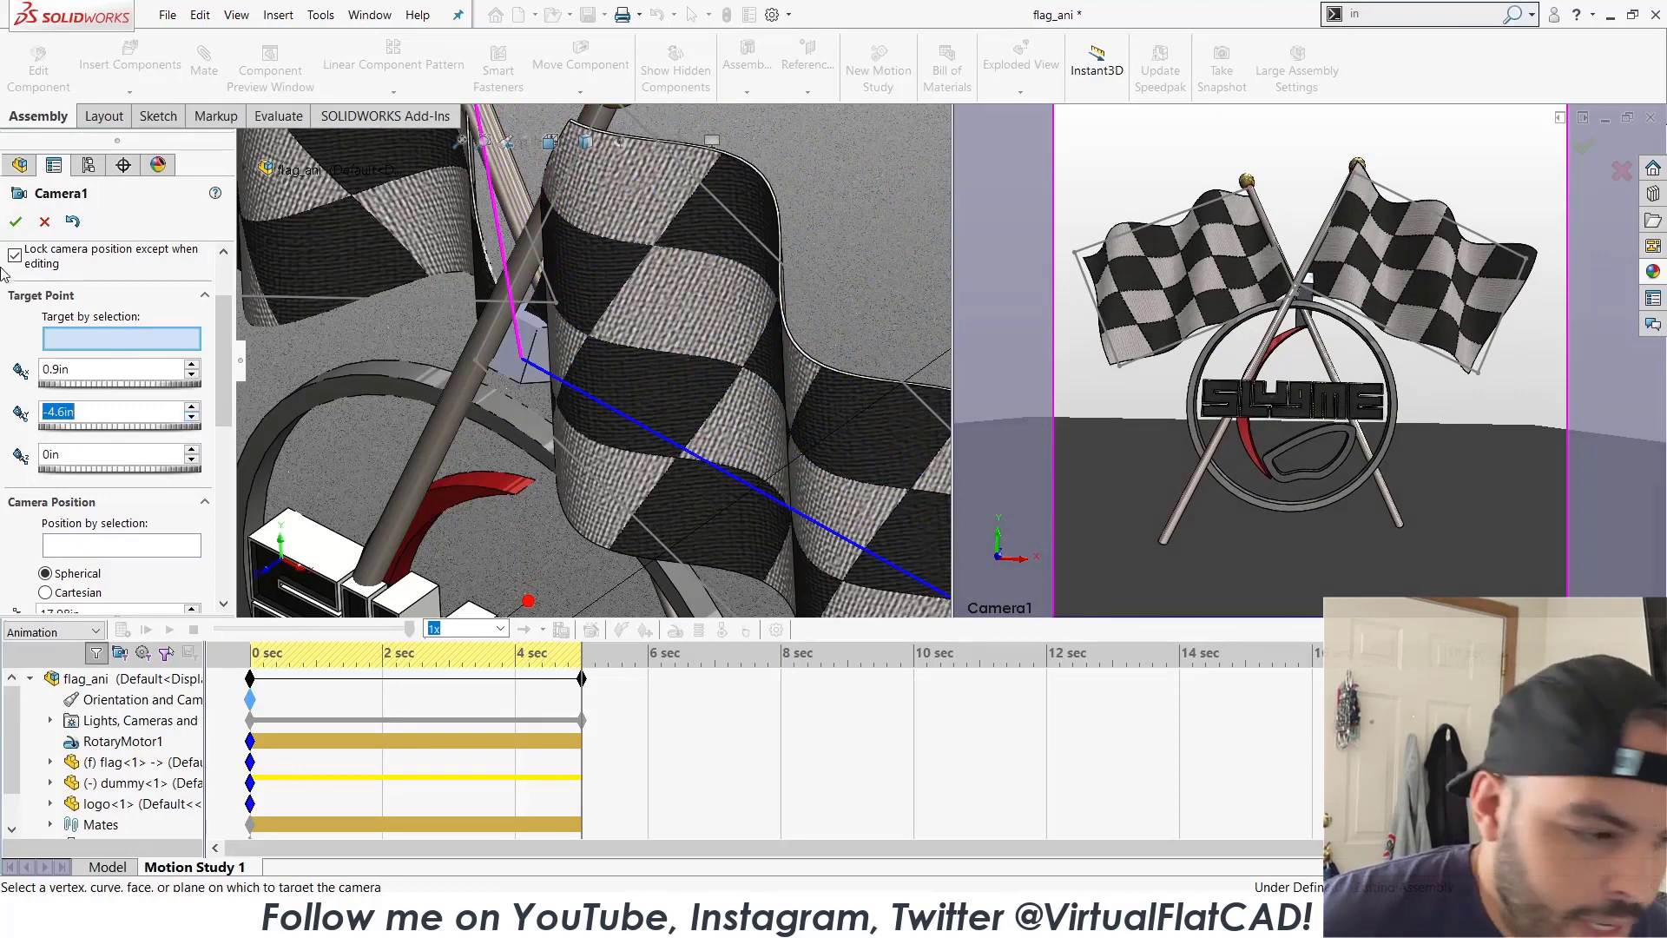
{"action": "left_click", "coordinate": [17, 222]}
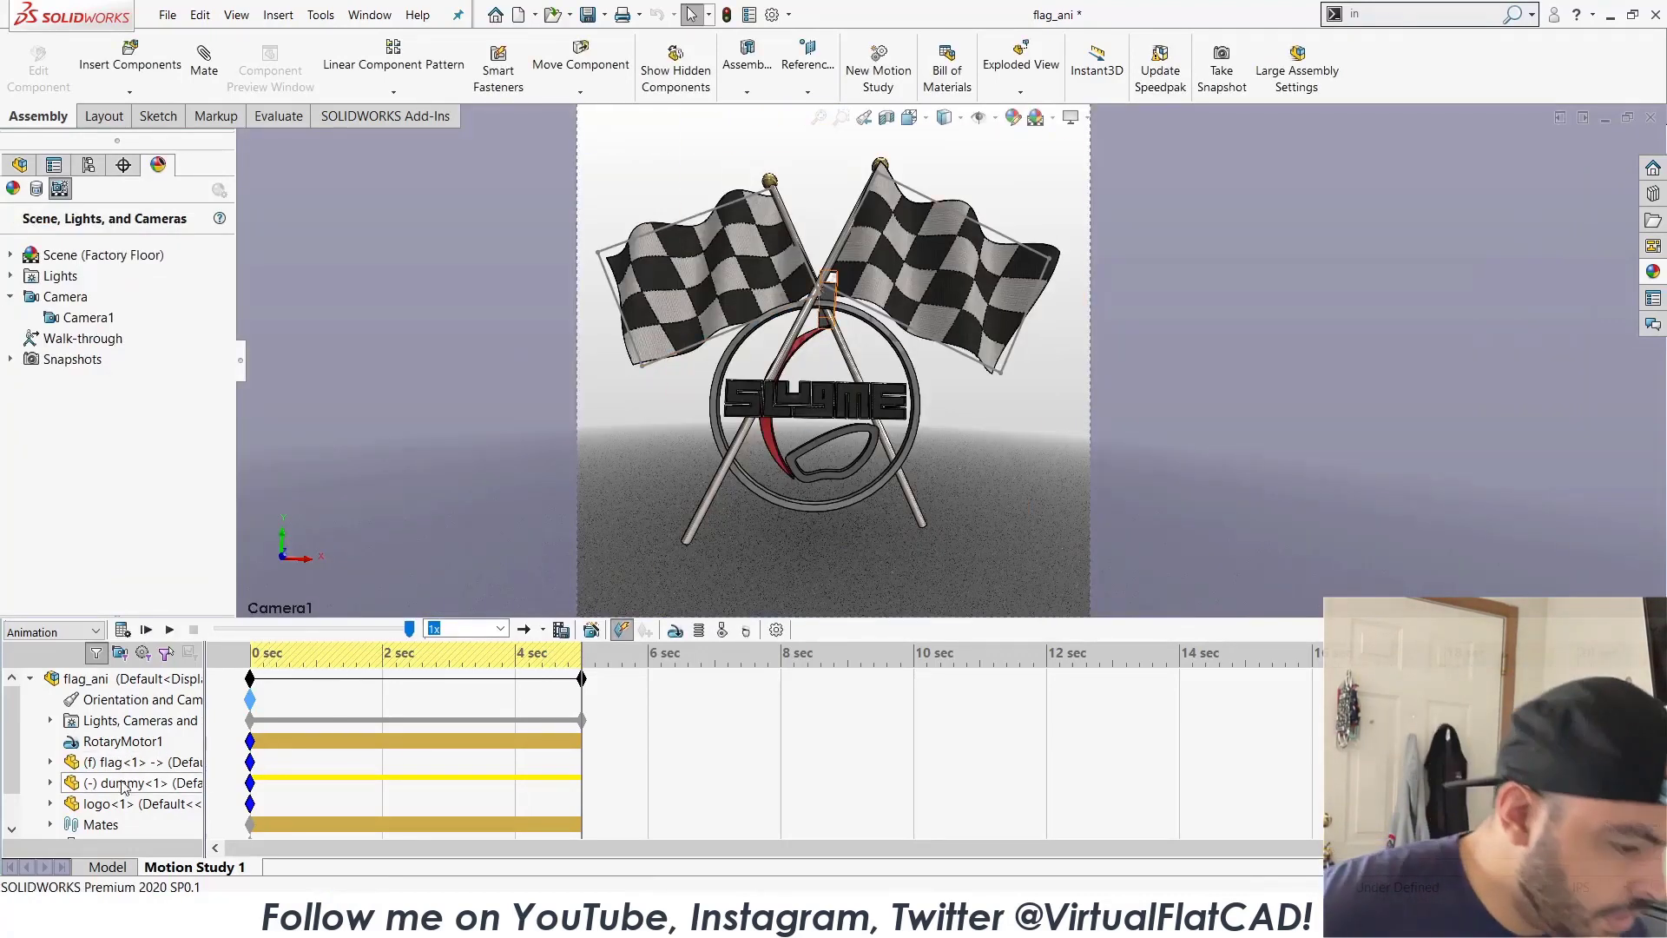
Try replacing the orientation and camera views key at 0 seconds with the current view, and undo it.
{"action": "right_click", "coordinate": [85, 317]}
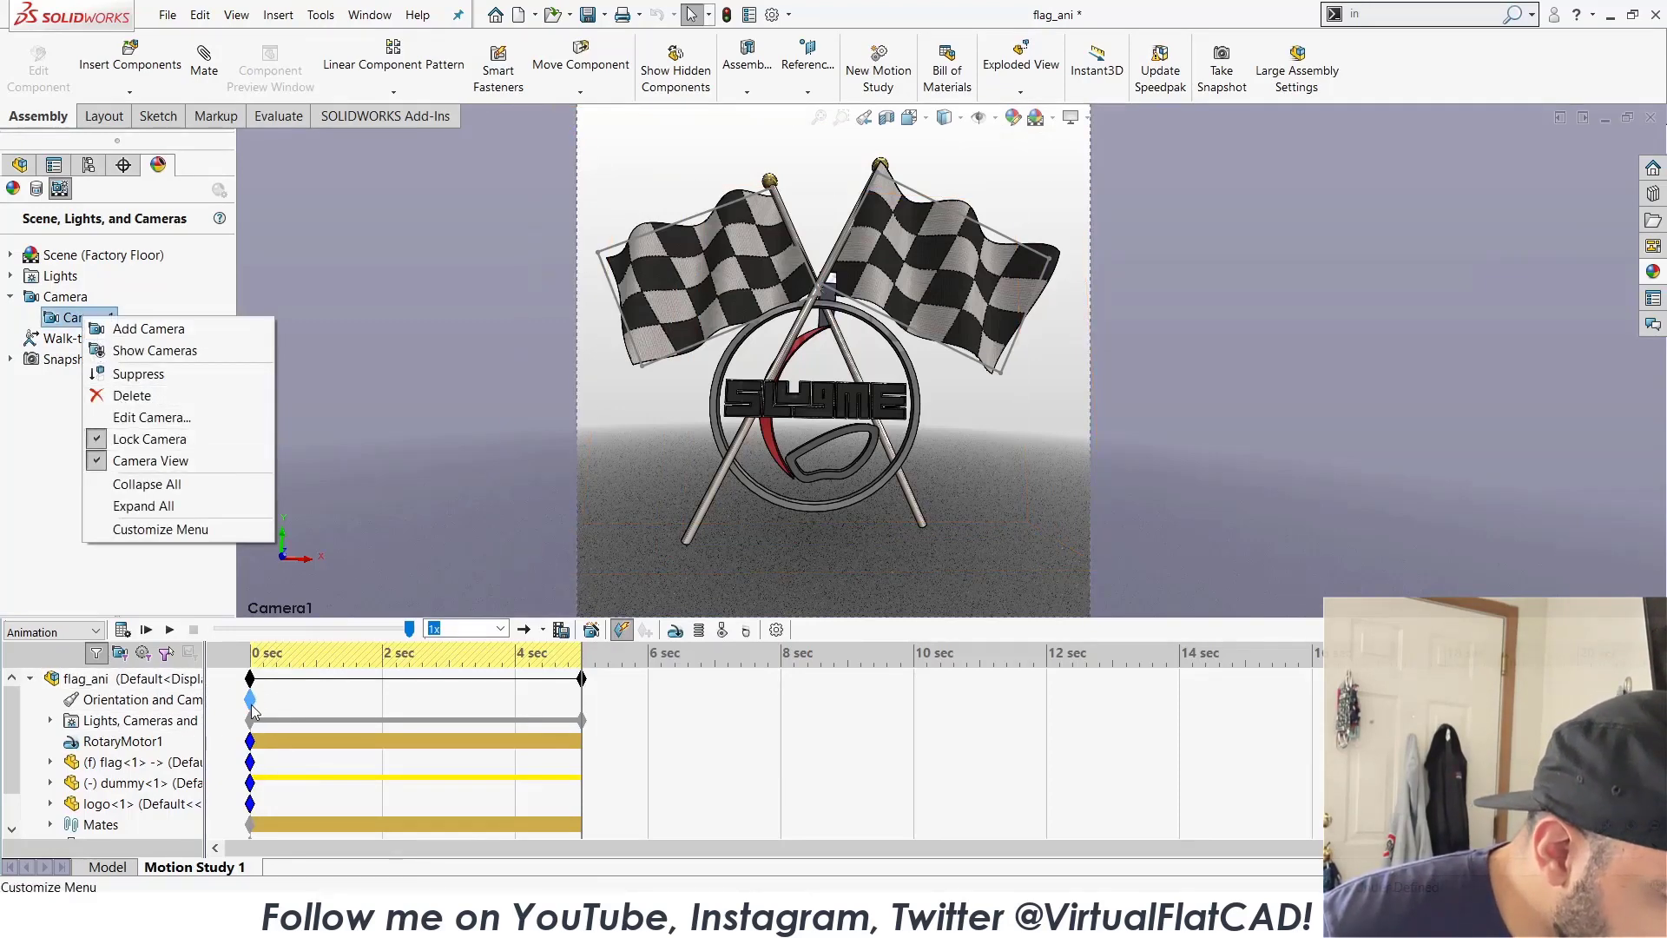
{"action": "right_click", "coordinate": [252, 710]}
{"action": "left_click", "coordinate": [290, 576]}
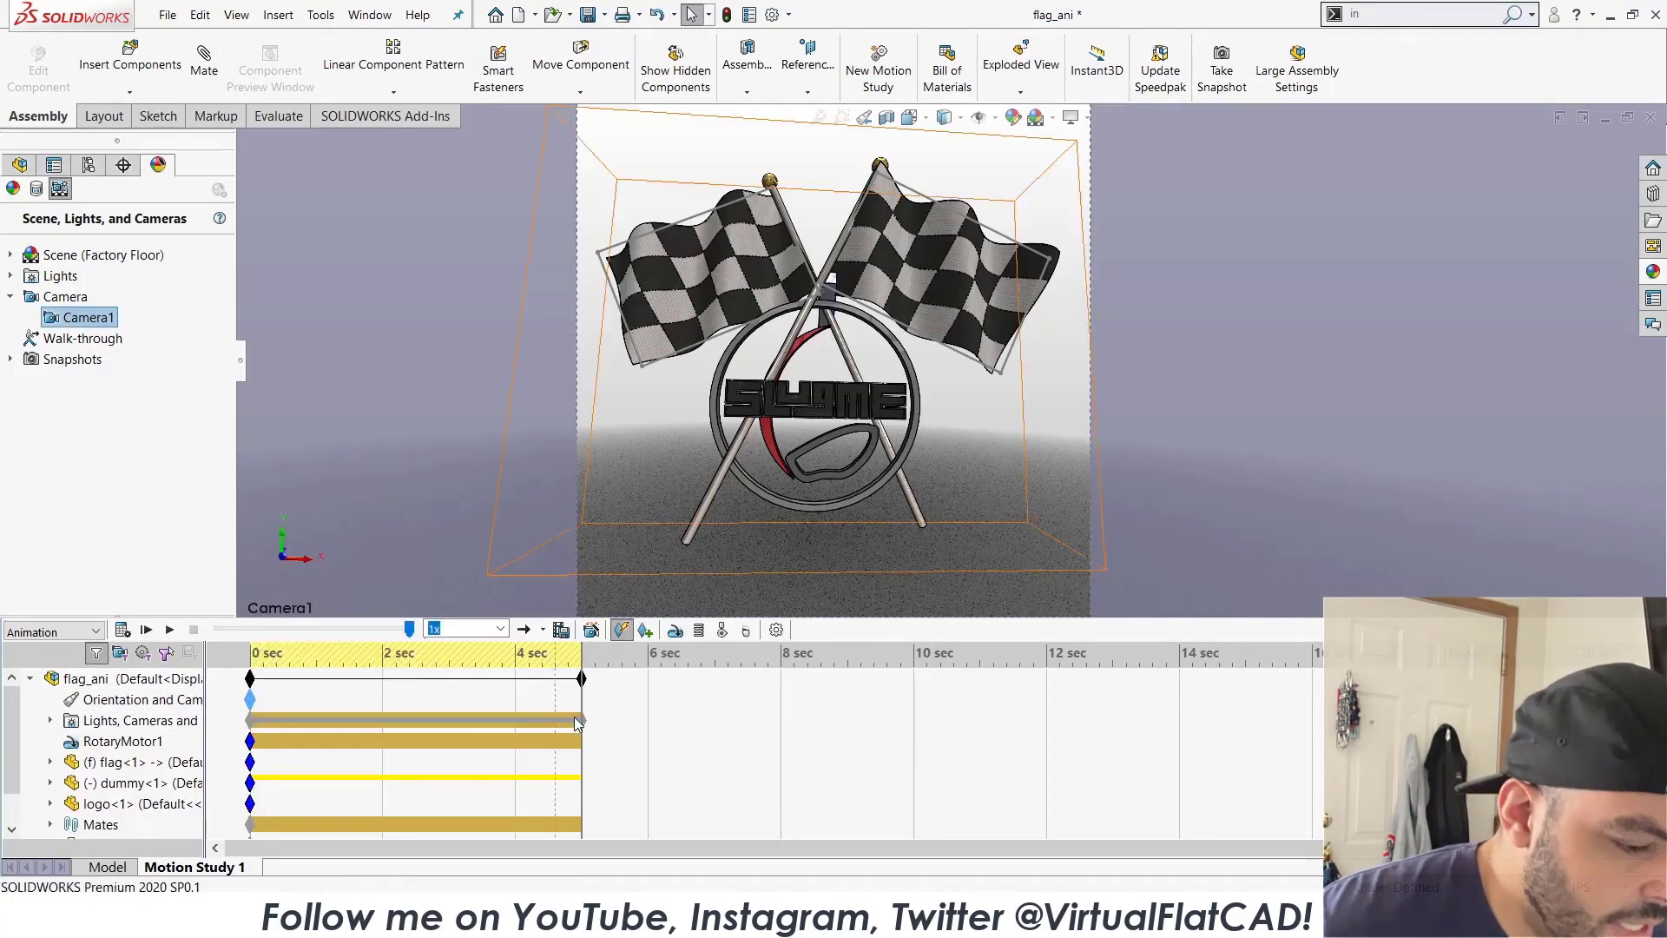
{"action": "key", "text": "ctrl+z"}
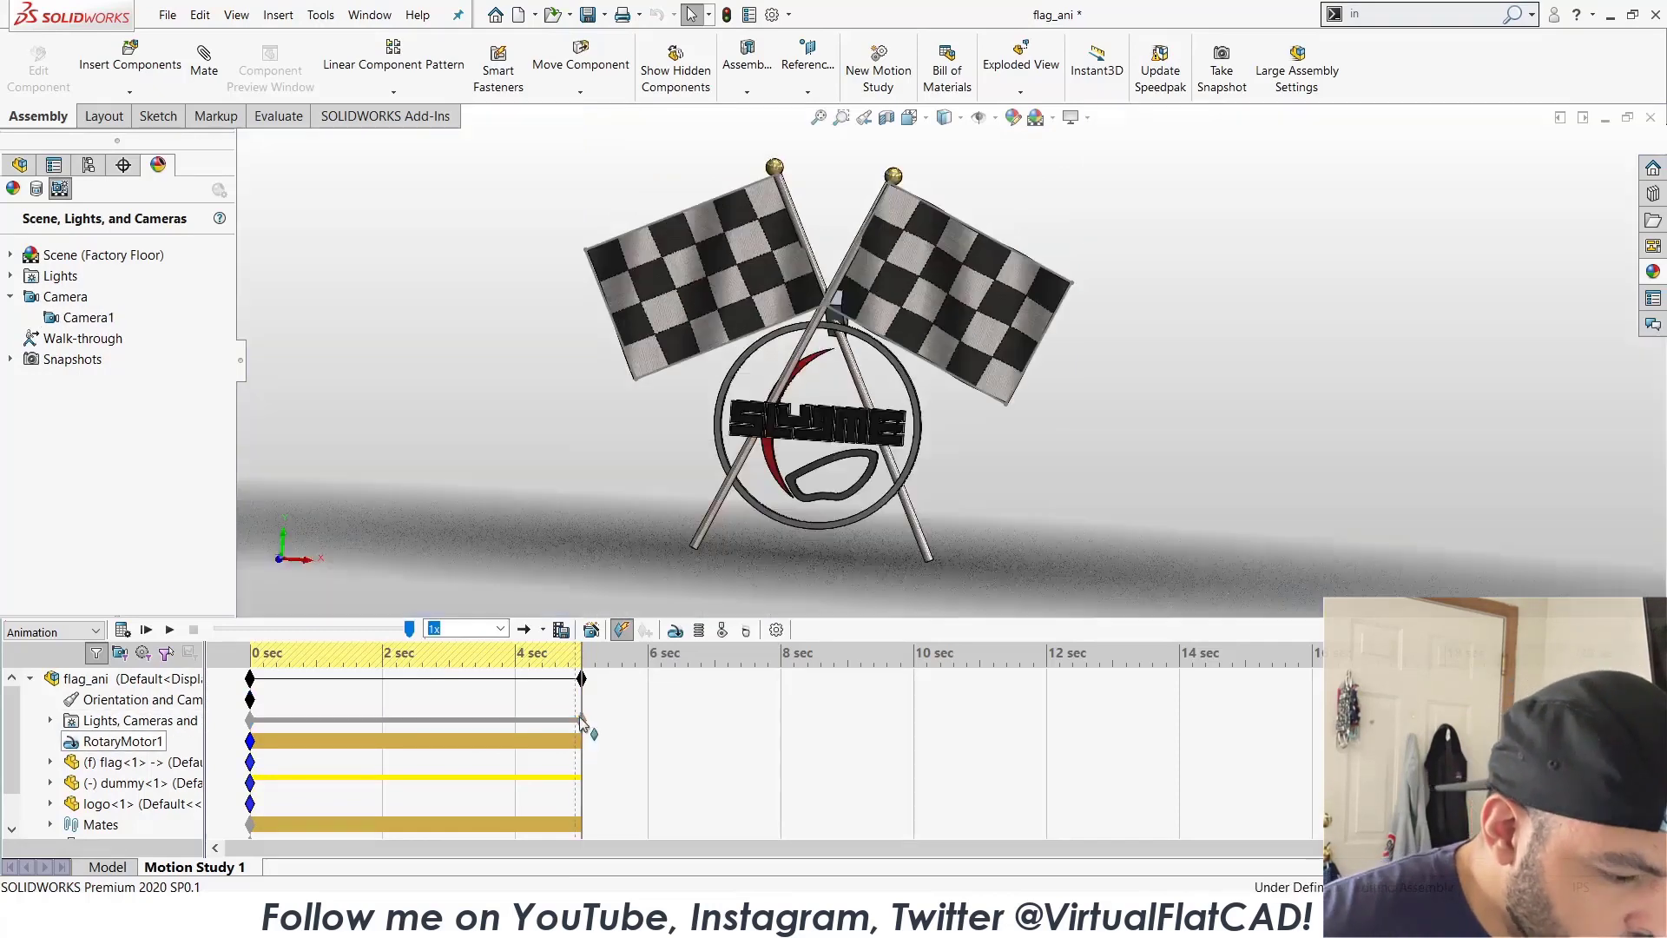
At 0 seconds, activate the Camera1 view, replace the orientation and camera views key with it, and calculate part of the motion study.
{"action": "left_click_drag", "start_coordinate": [583, 704], "coordinate": [250, 693]}
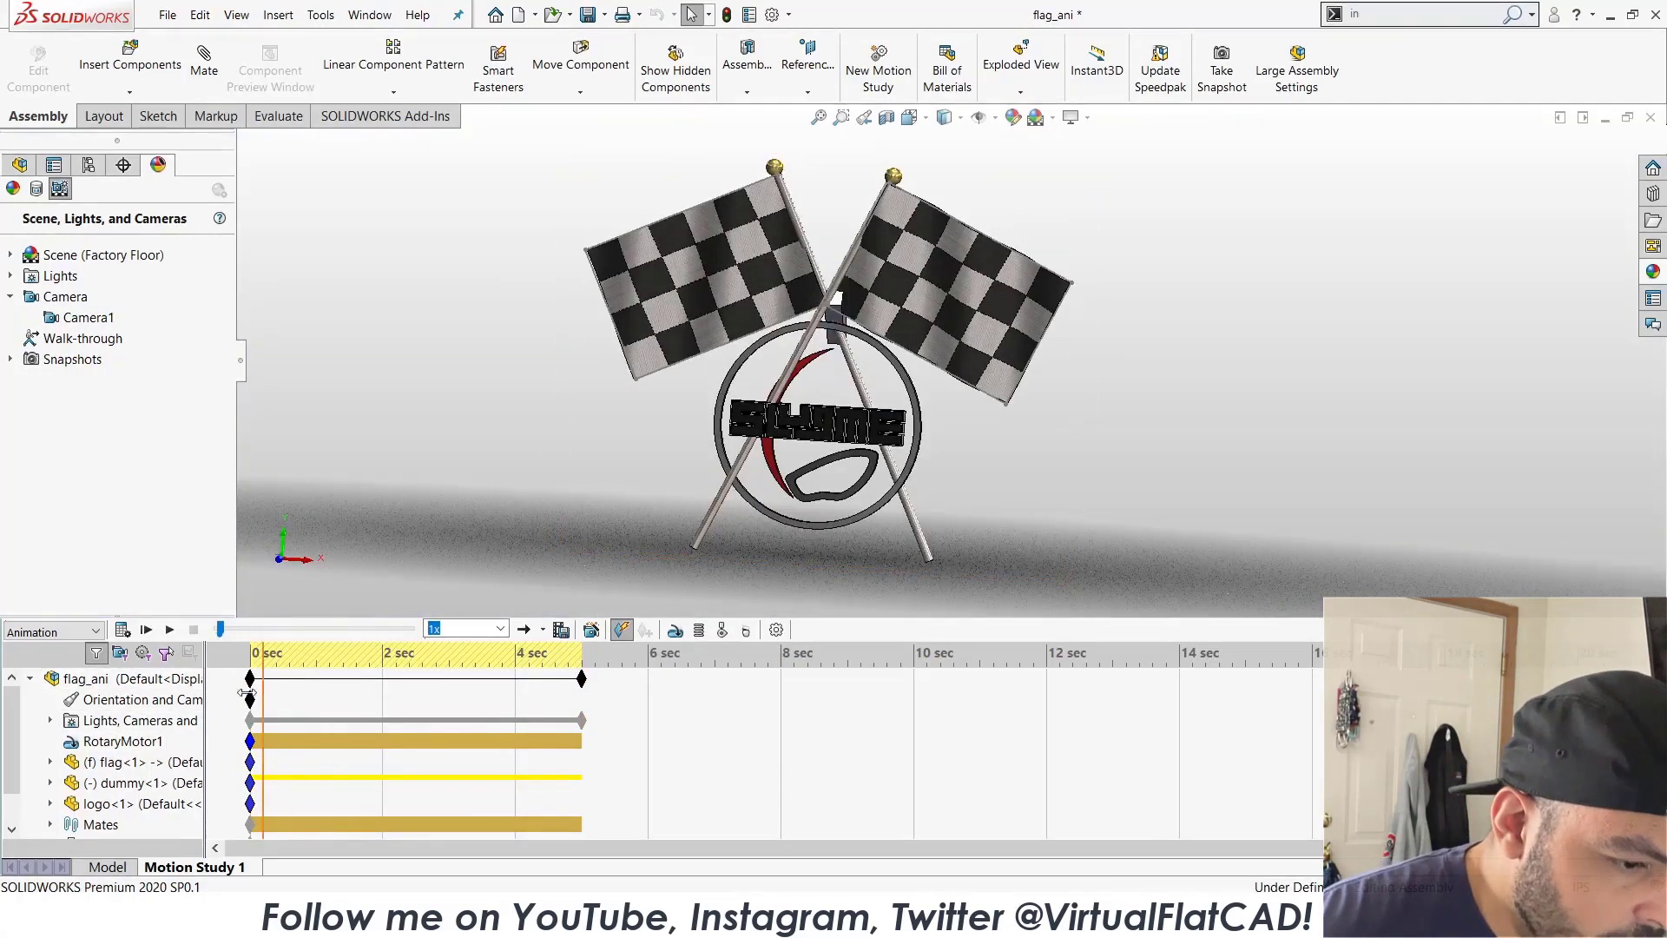
{"action": "right_click", "coordinate": [96, 317]}
{"action": "left_click", "coordinate": [154, 457]}
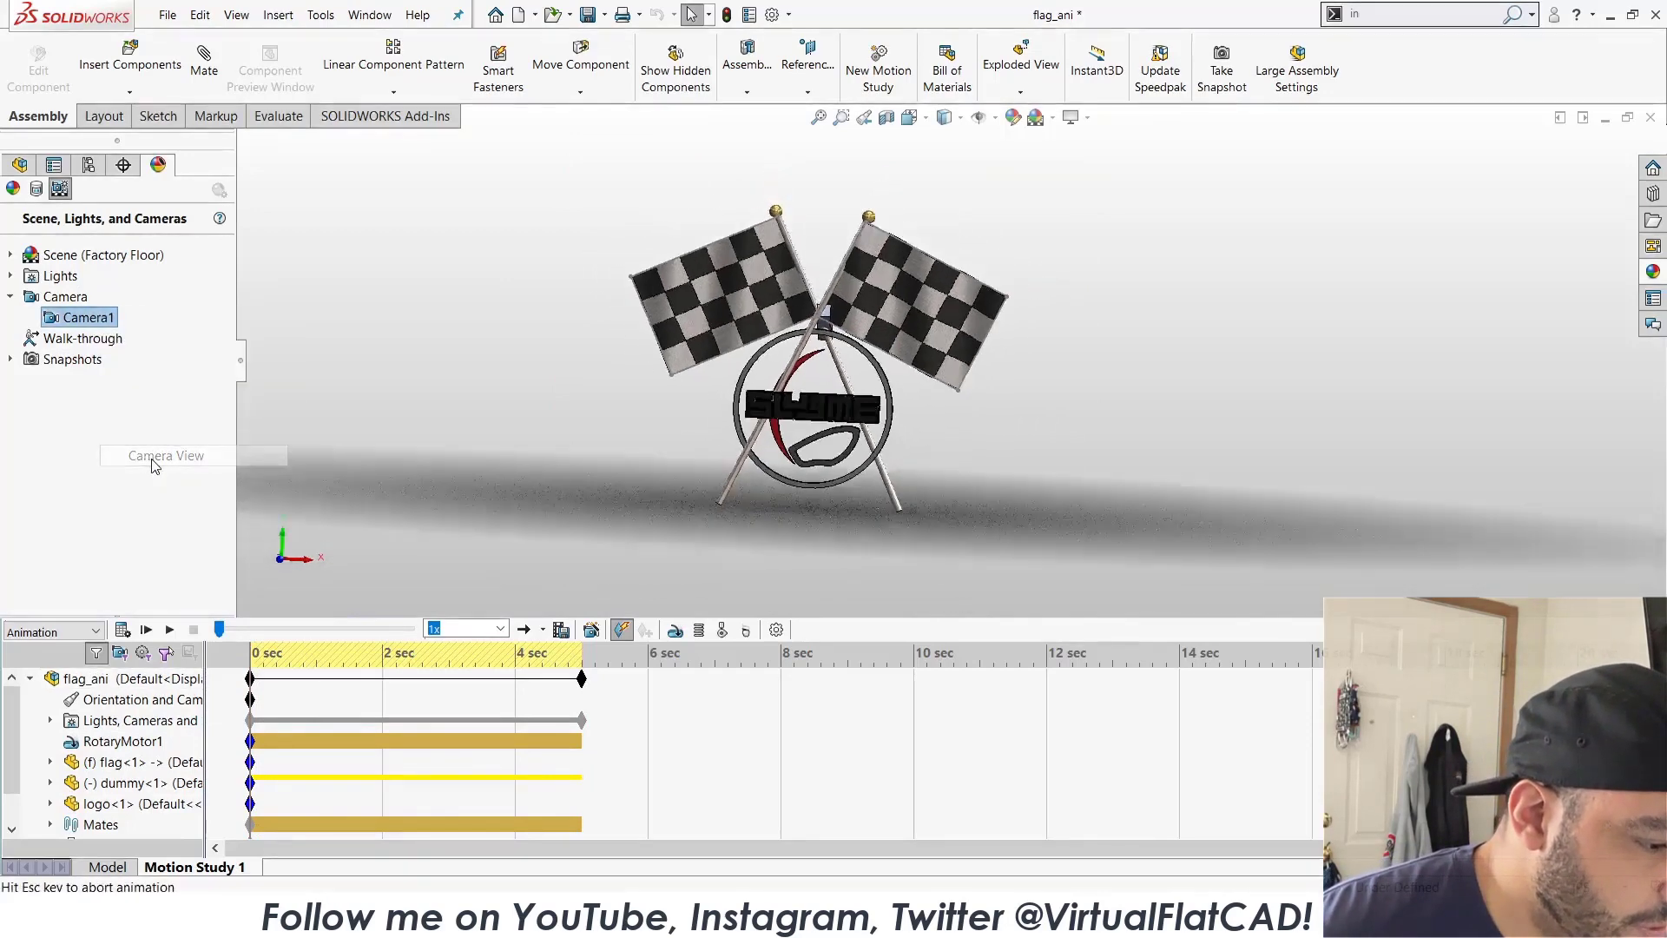
{"action": "left_click", "coordinate": [249, 700]}
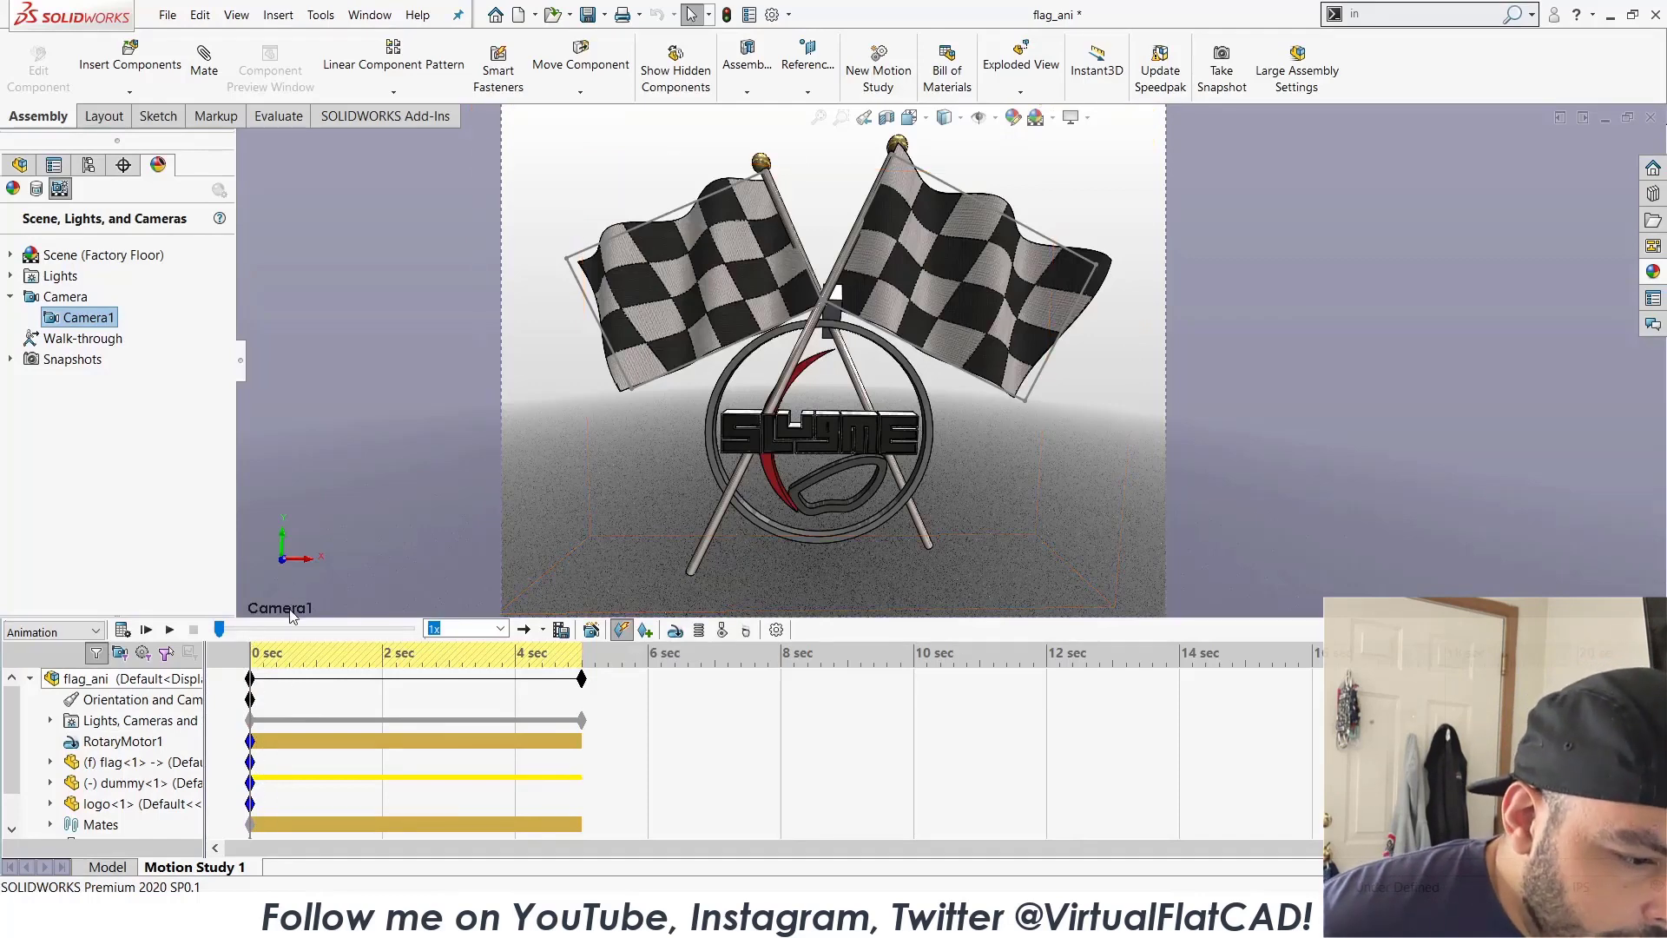
{"action": "right_click", "coordinate": [251, 700]}
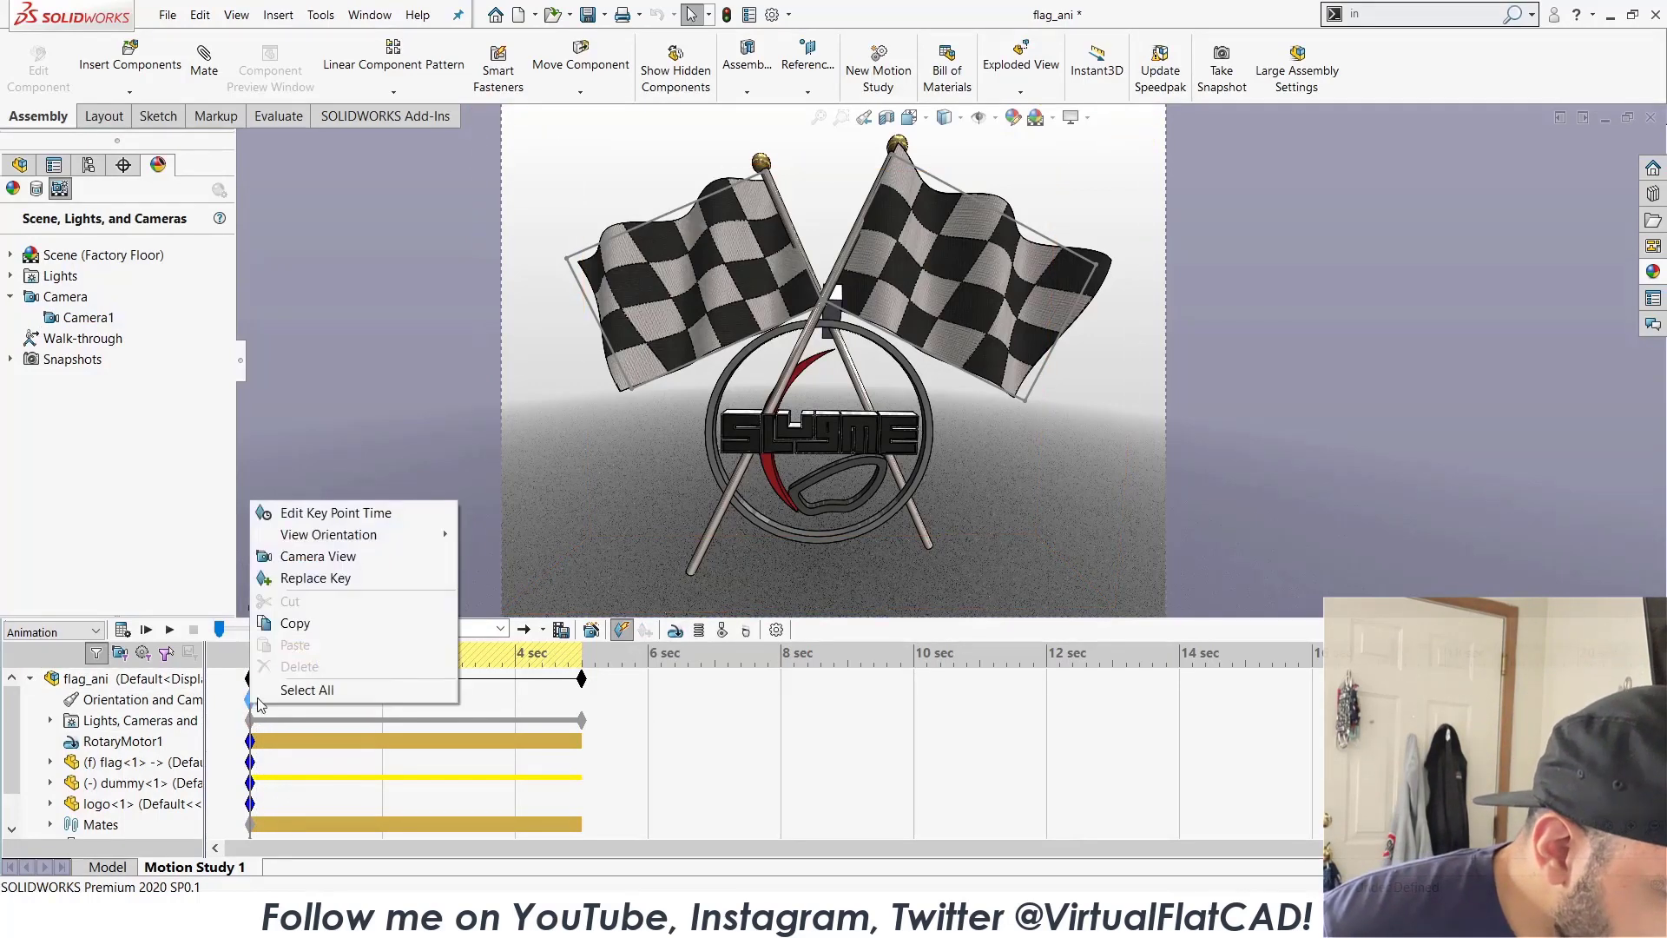
{"action": "left_click", "coordinate": [287, 579]}
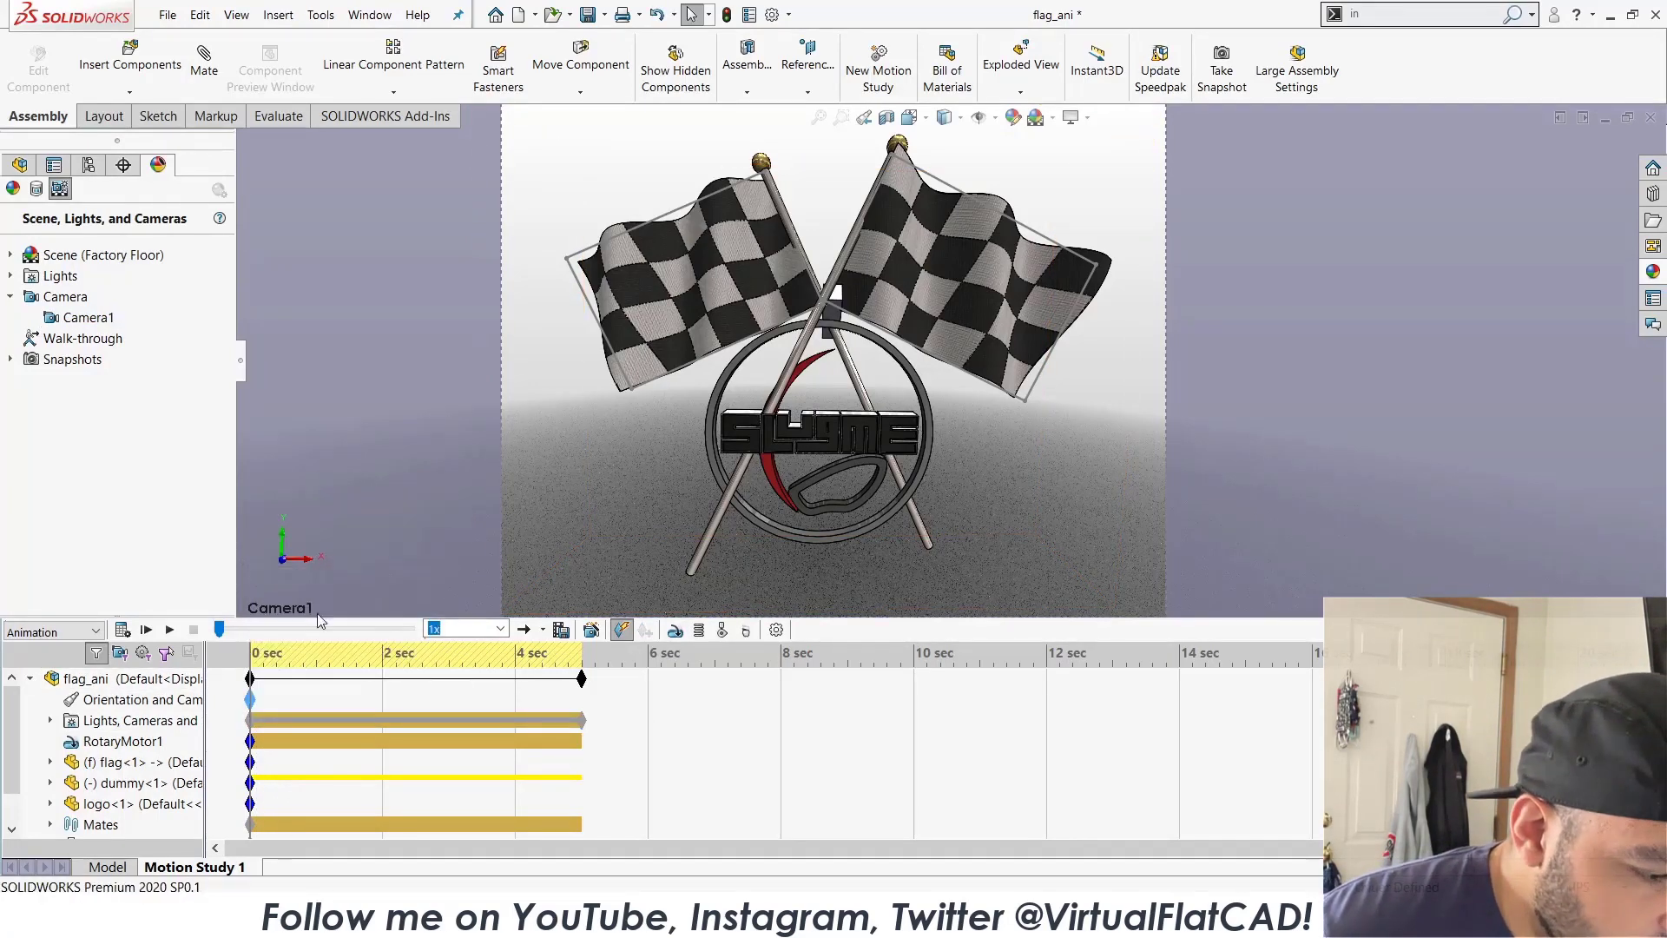
{"action": "left_click", "coordinate": [122, 630]}
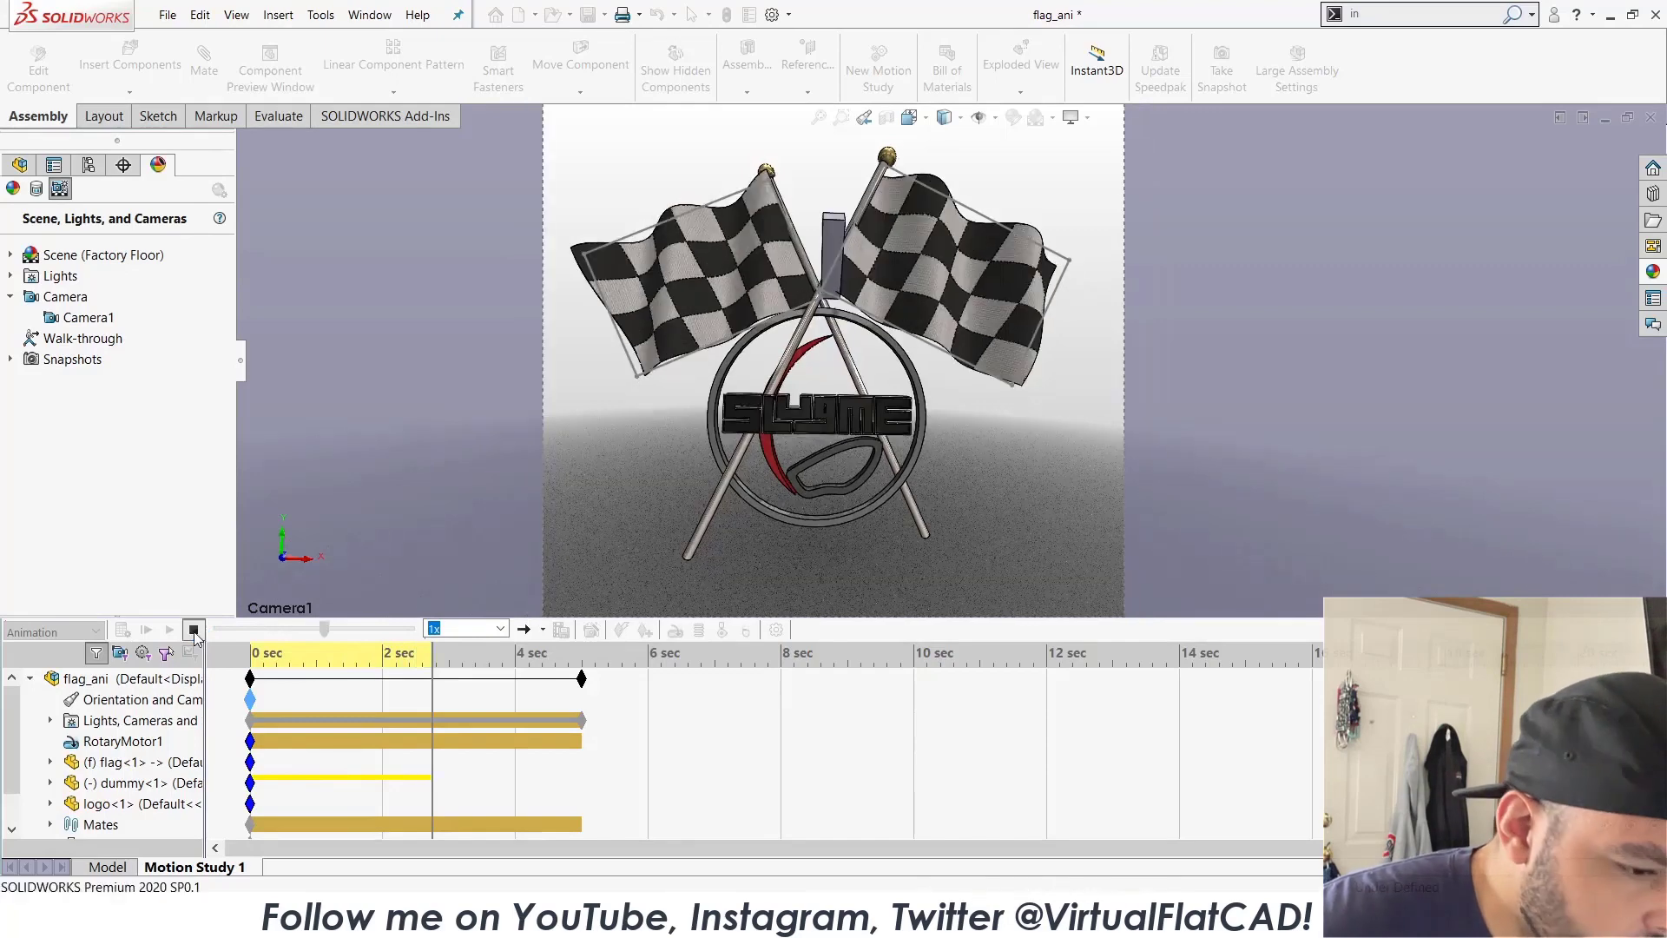
{"action": "left_click", "coordinate": [192, 630]}
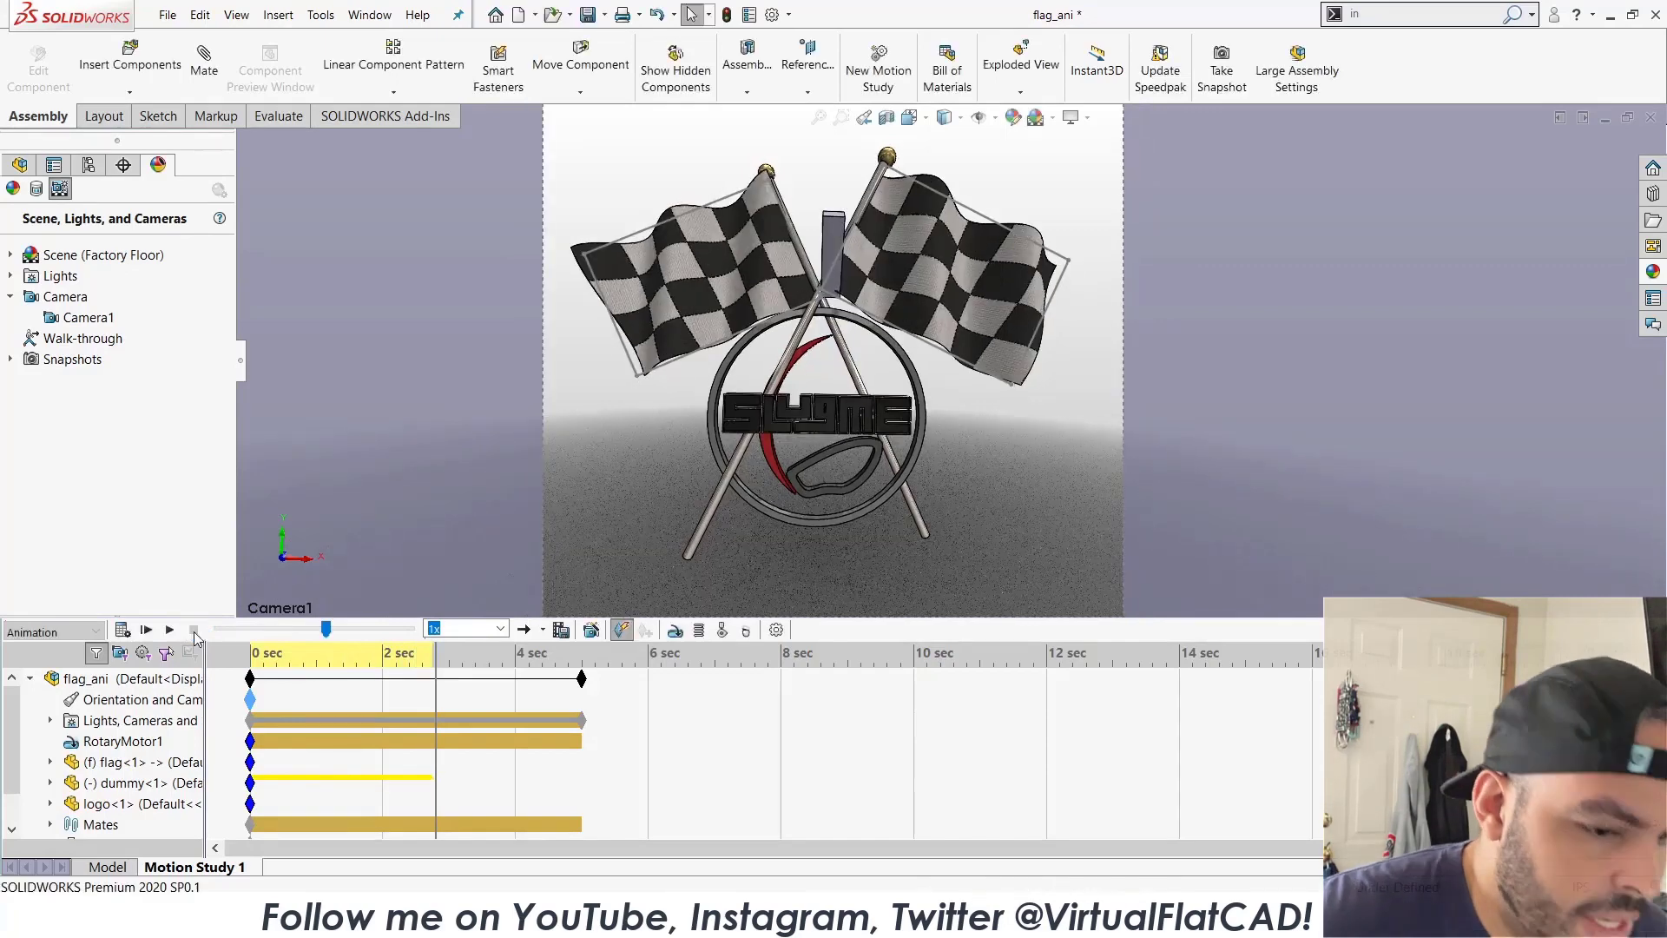
Move Camera1's 5-second key in the motion study to 0 seconds, and return the time bar to the start.
{"action": "double_click", "coordinate": [74, 720]}
{"action": "scroll", "coordinate": [310, 754], "scroll_direction": "down", "scroll_amount": 1}
{"action": "left_click", "coordinate": [255, 762]}
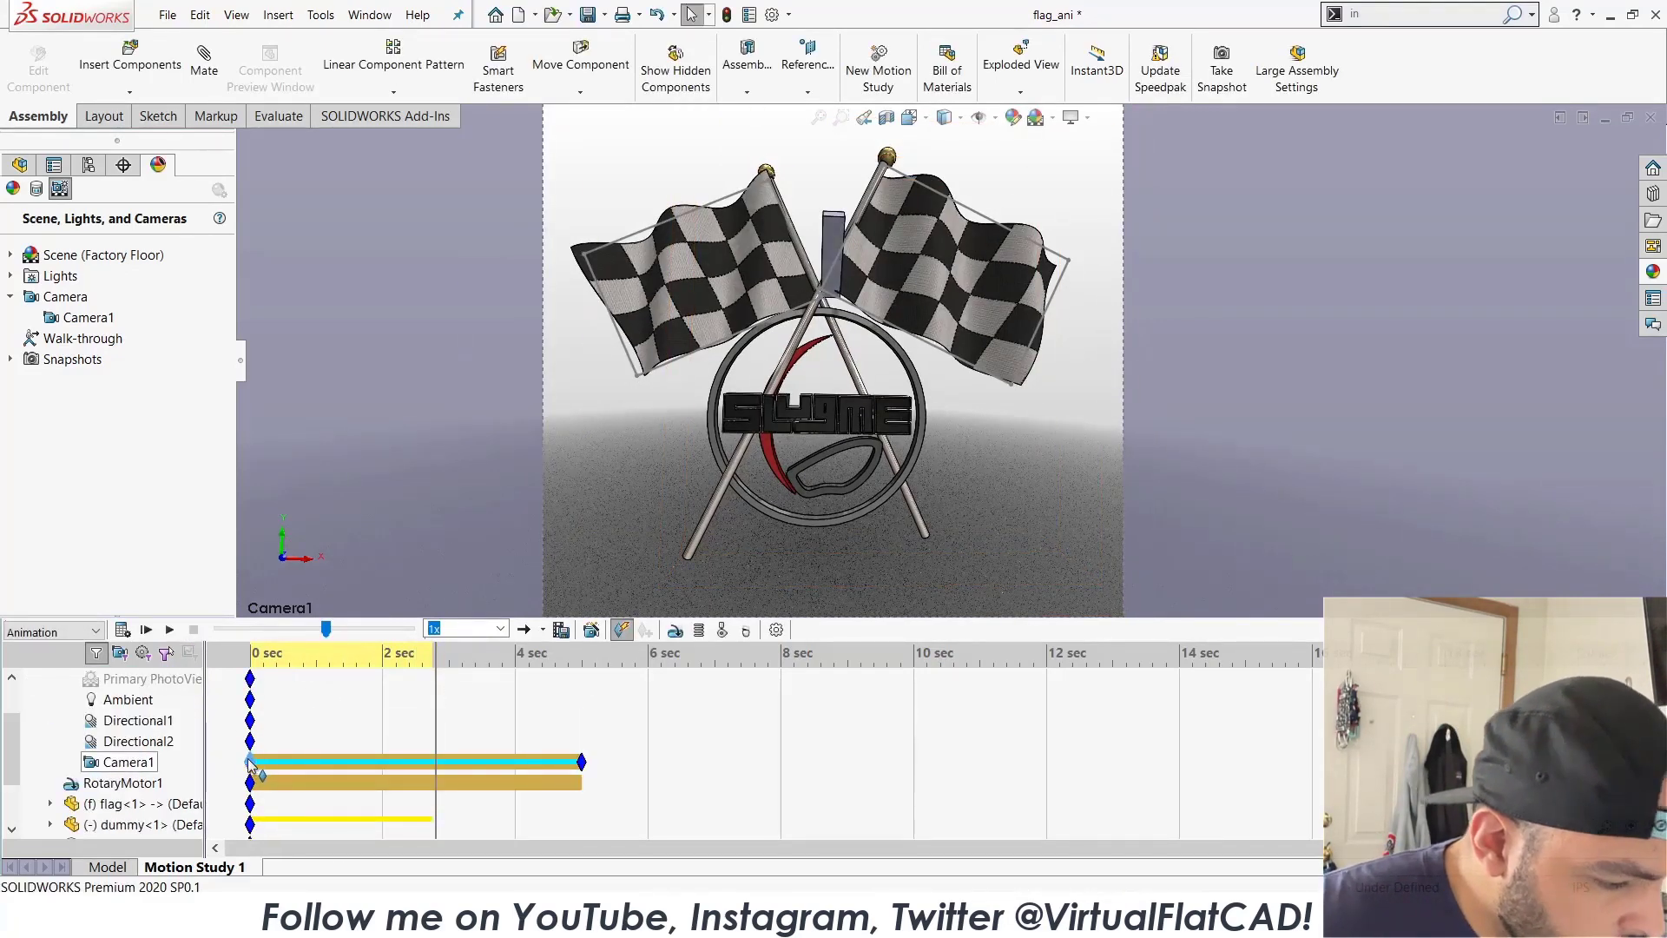
{"action": "left_click_drag", "start_coordinate": [581, 761], "coordinate": [573, 771]}
{"action": "left_click_drag", "start_coordinate": [317, 764], "coordinate": [224, 766]}
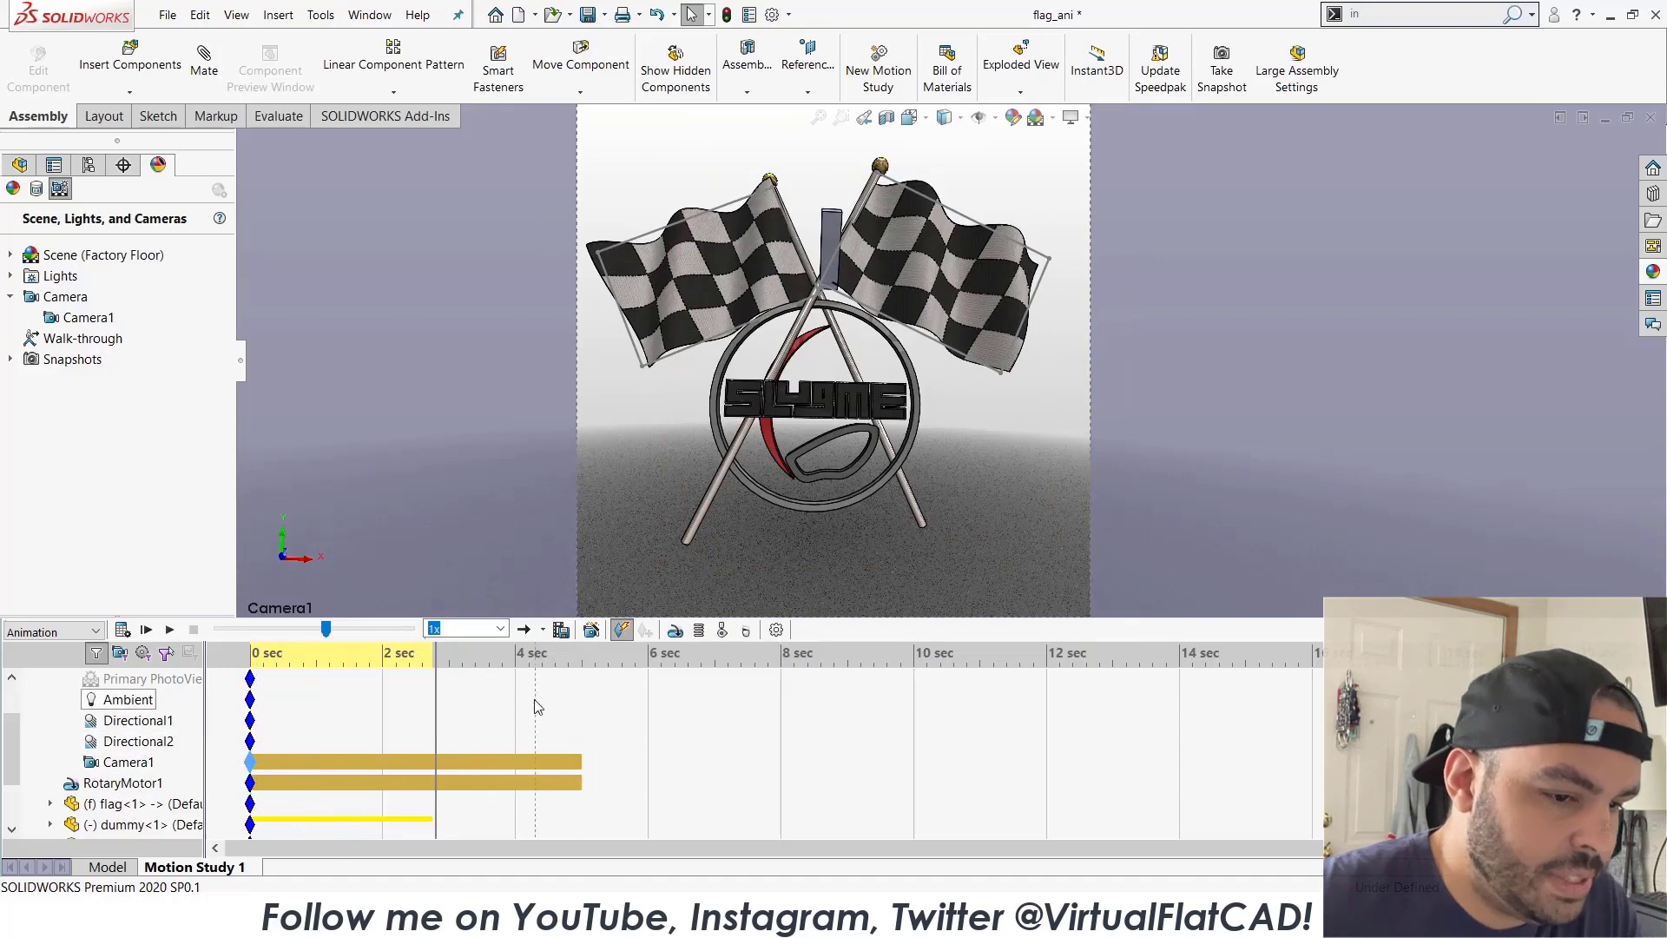
{"action": "left_click_drag", "start_coordinate": [436, 666], "coordinate": [251, 666]}
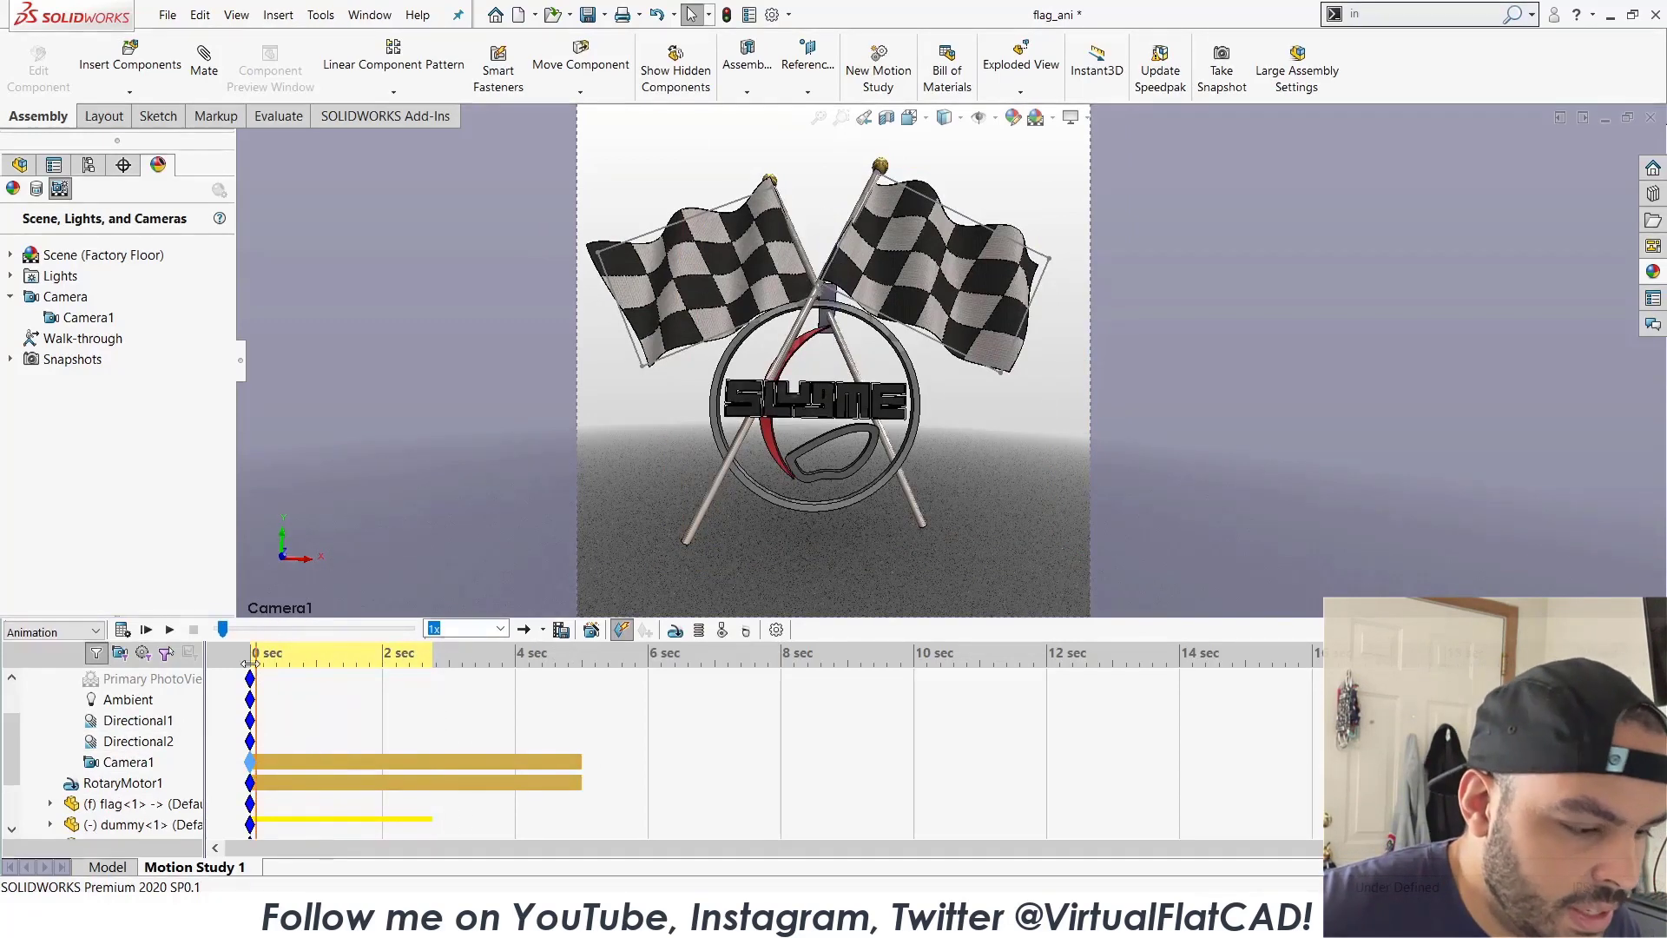
Calculate the full 5-second motion study and play the flag animation back.
{"action": "left_click", "coordinate": [123, 630]}
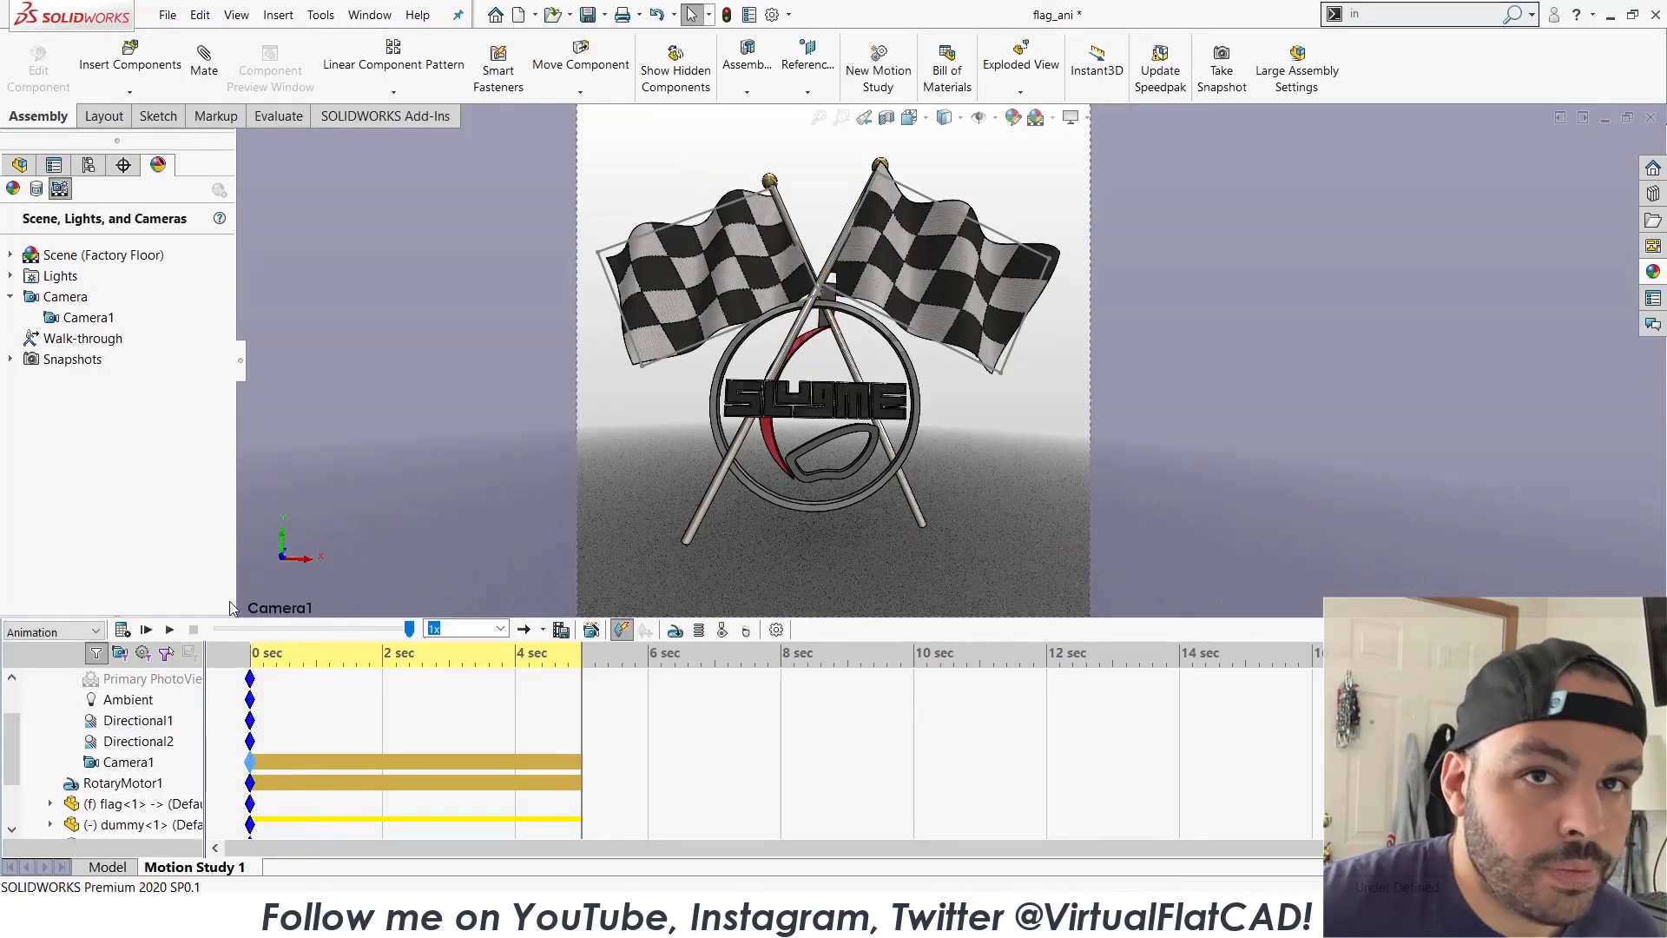
{"action": "left_click", "coordinate": [170, 629]}
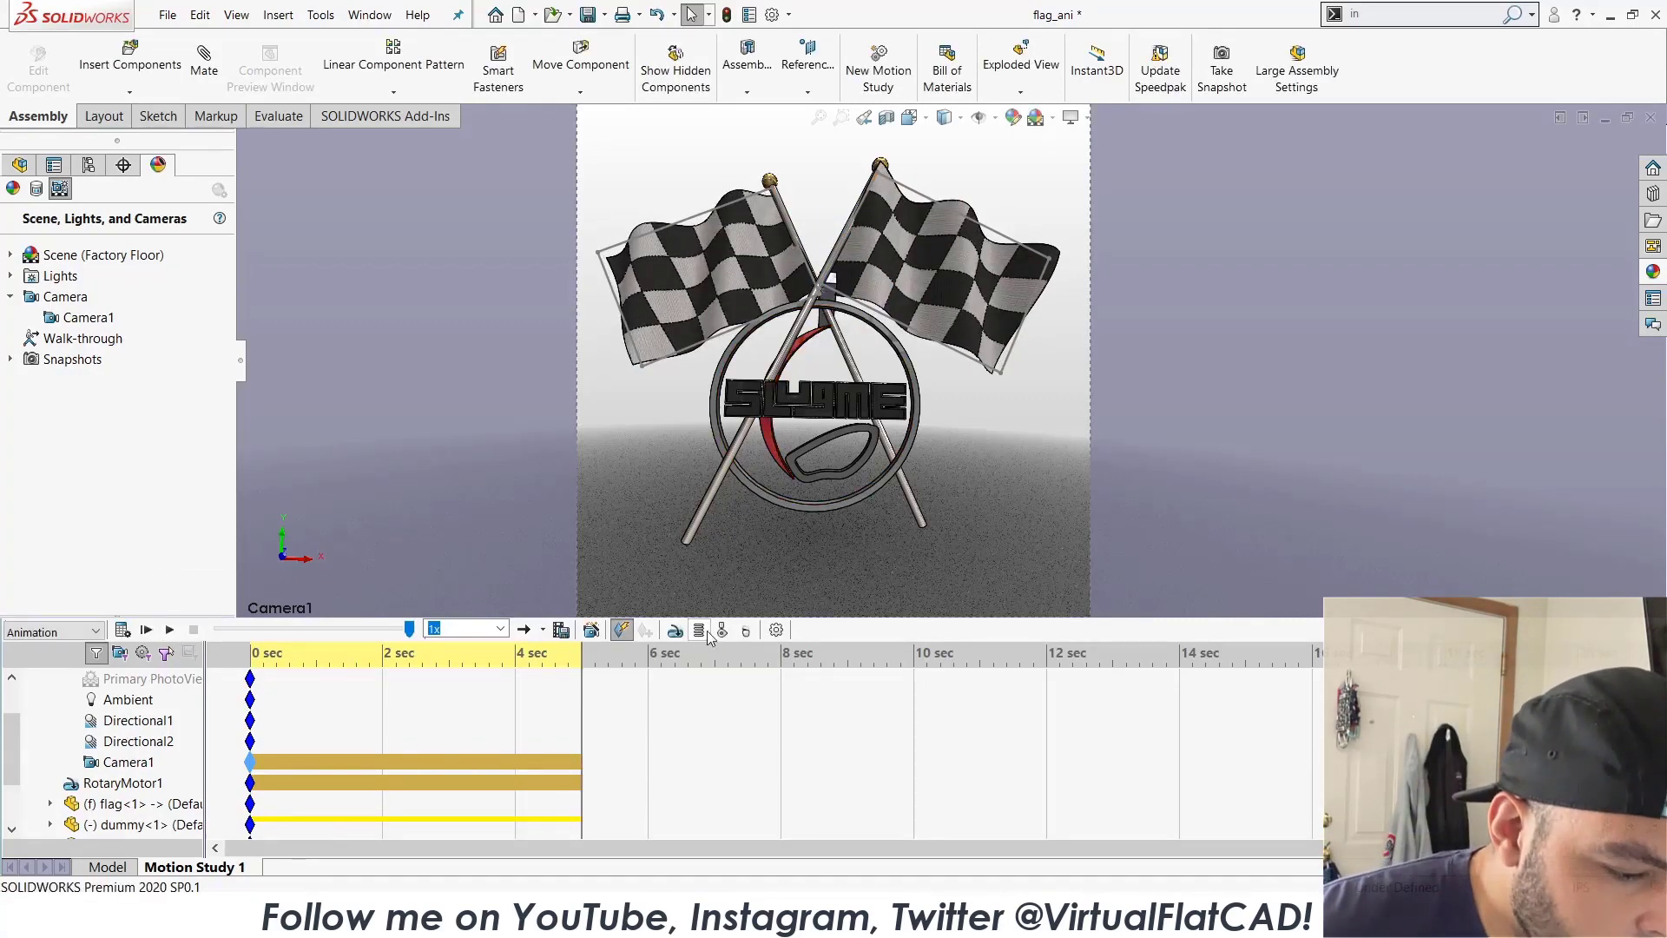
Accept the motion study's frames-per-second property, recalculate the study and play it back.
{"action": "left_click", "coordinate": [776, 630]}
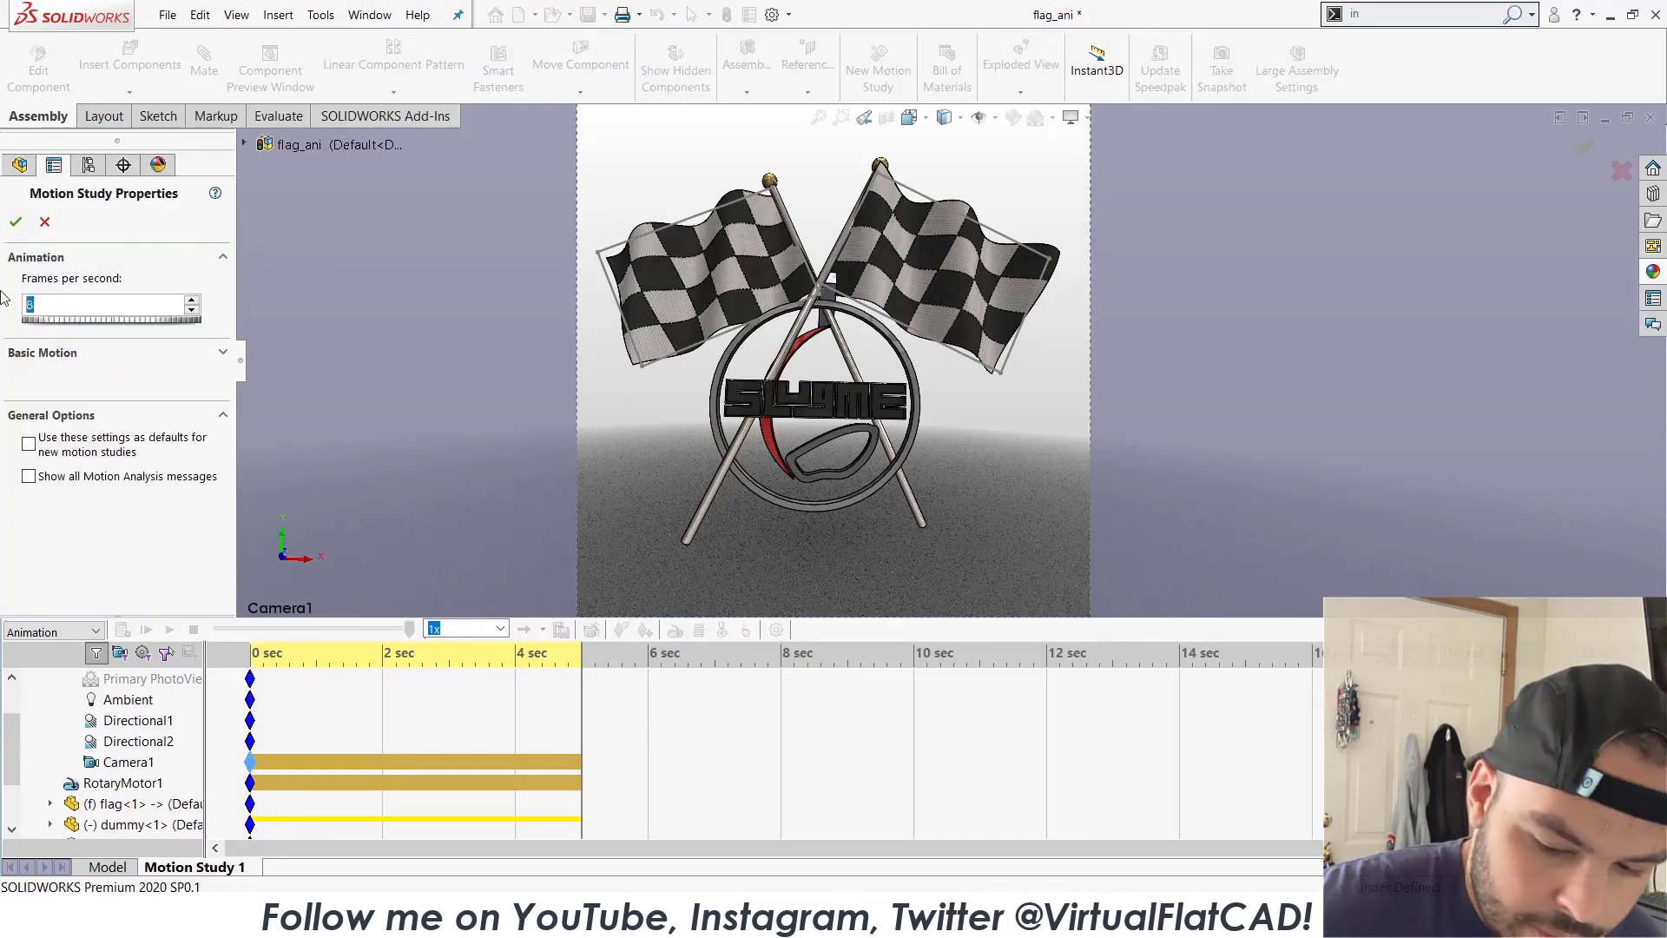
{"action": "left_click", "coordinate": [15, 221]}
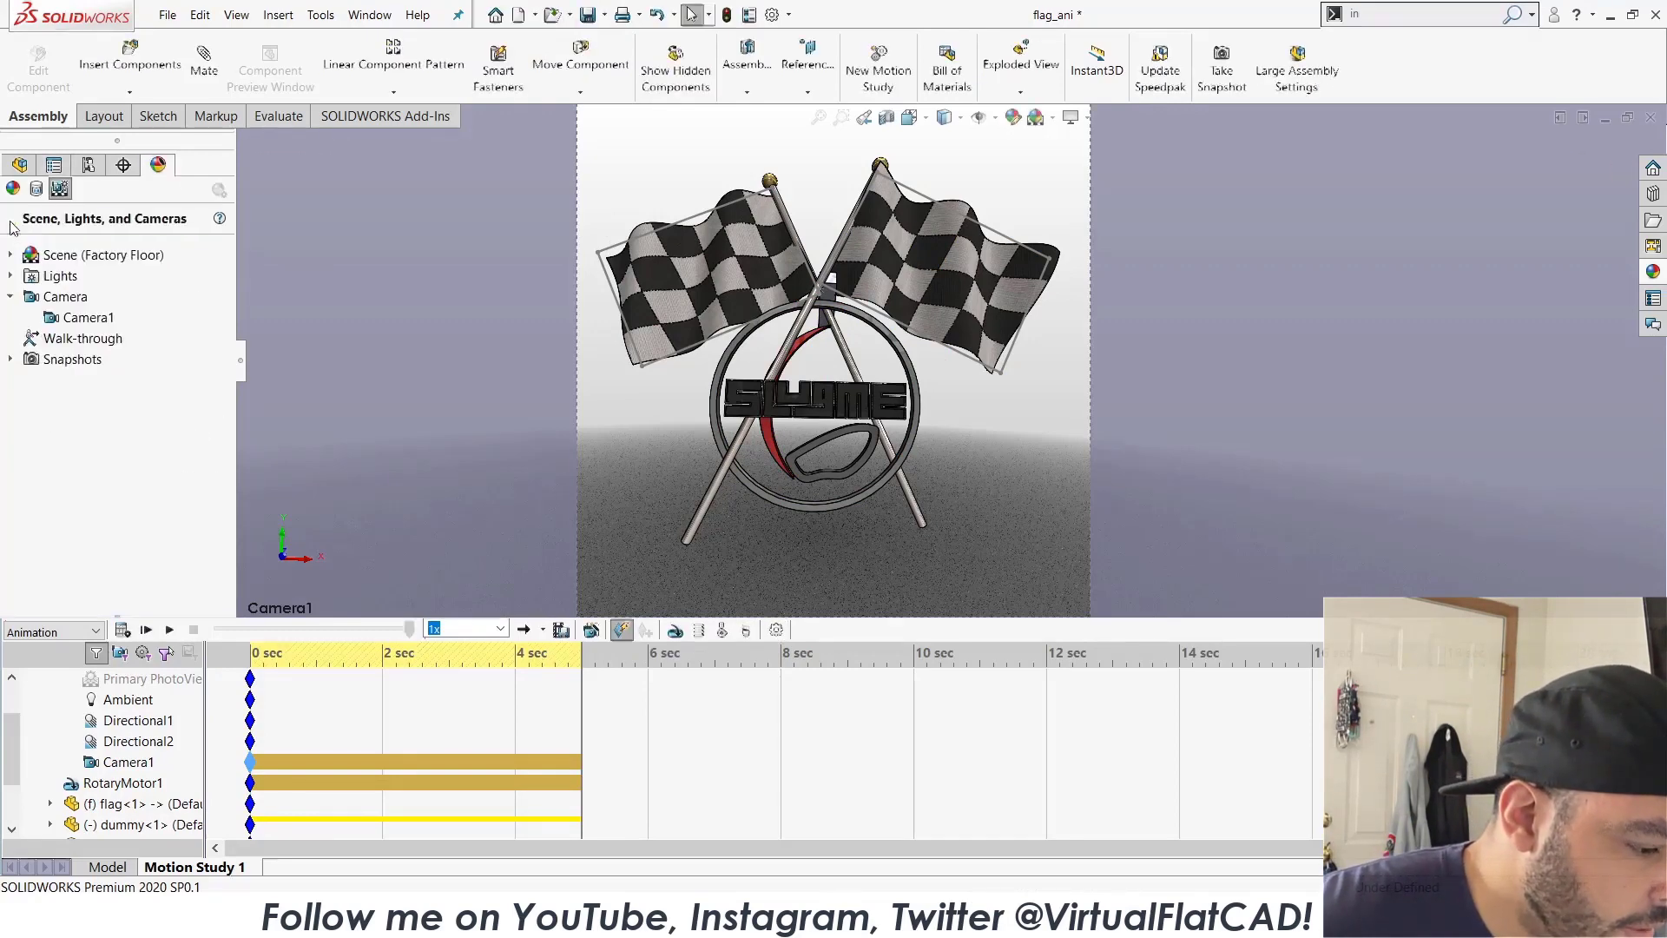
{"action": "left_click", "coordinate": [124, 630]}
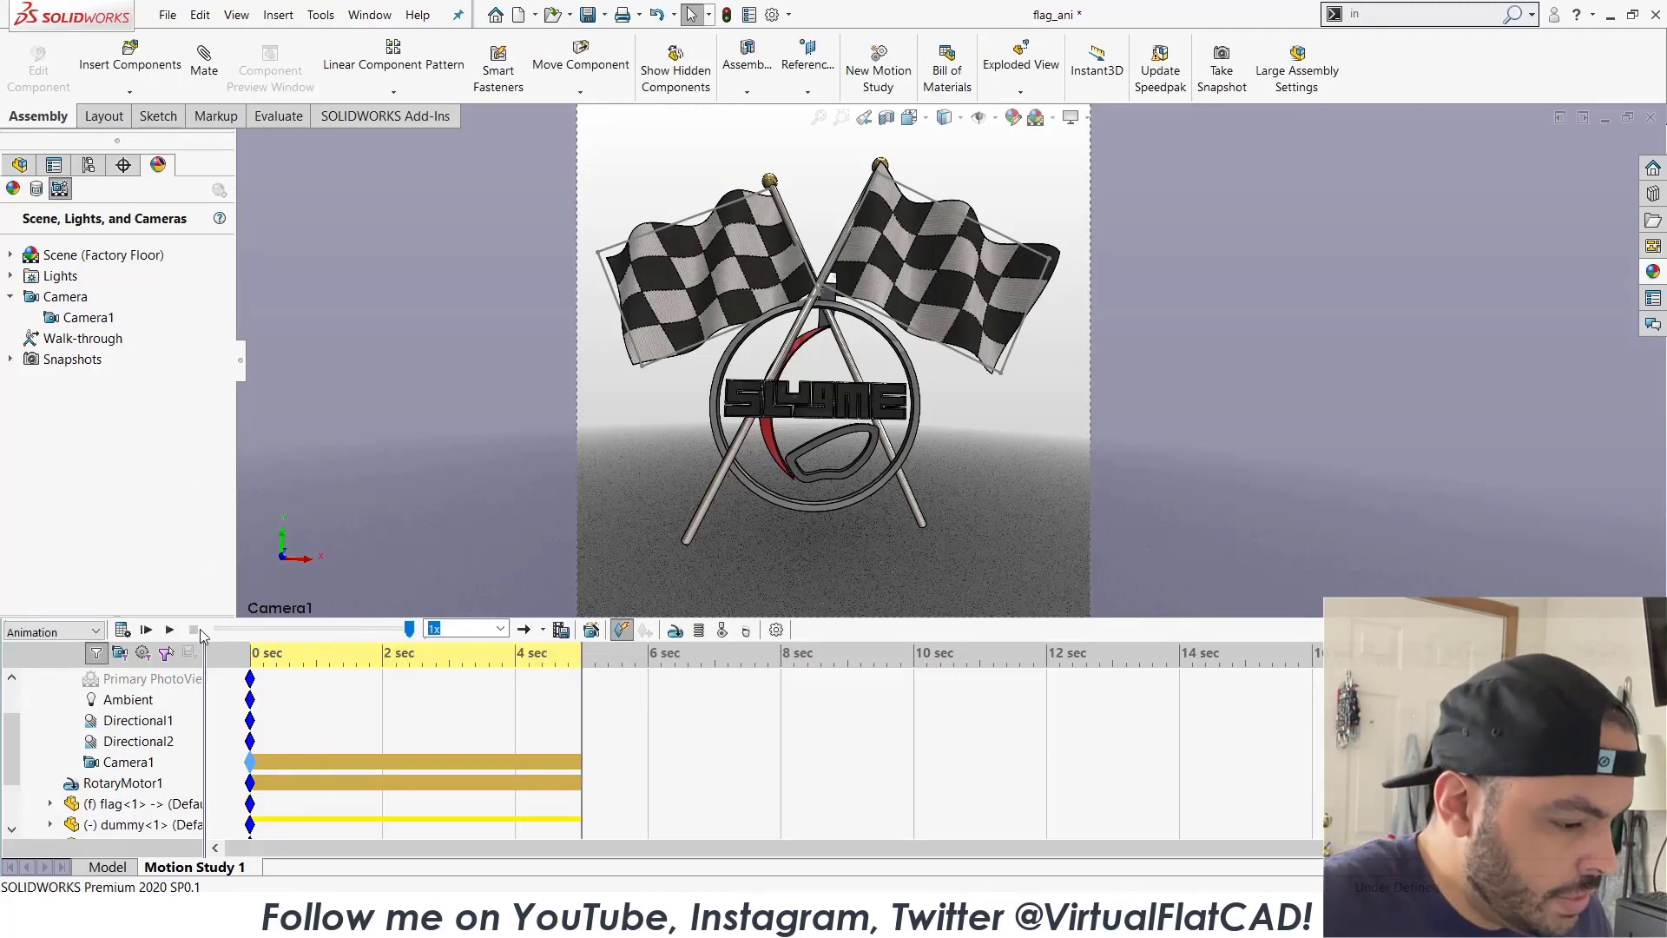
{"action": "left_click", "coordinate": [169, 632]}
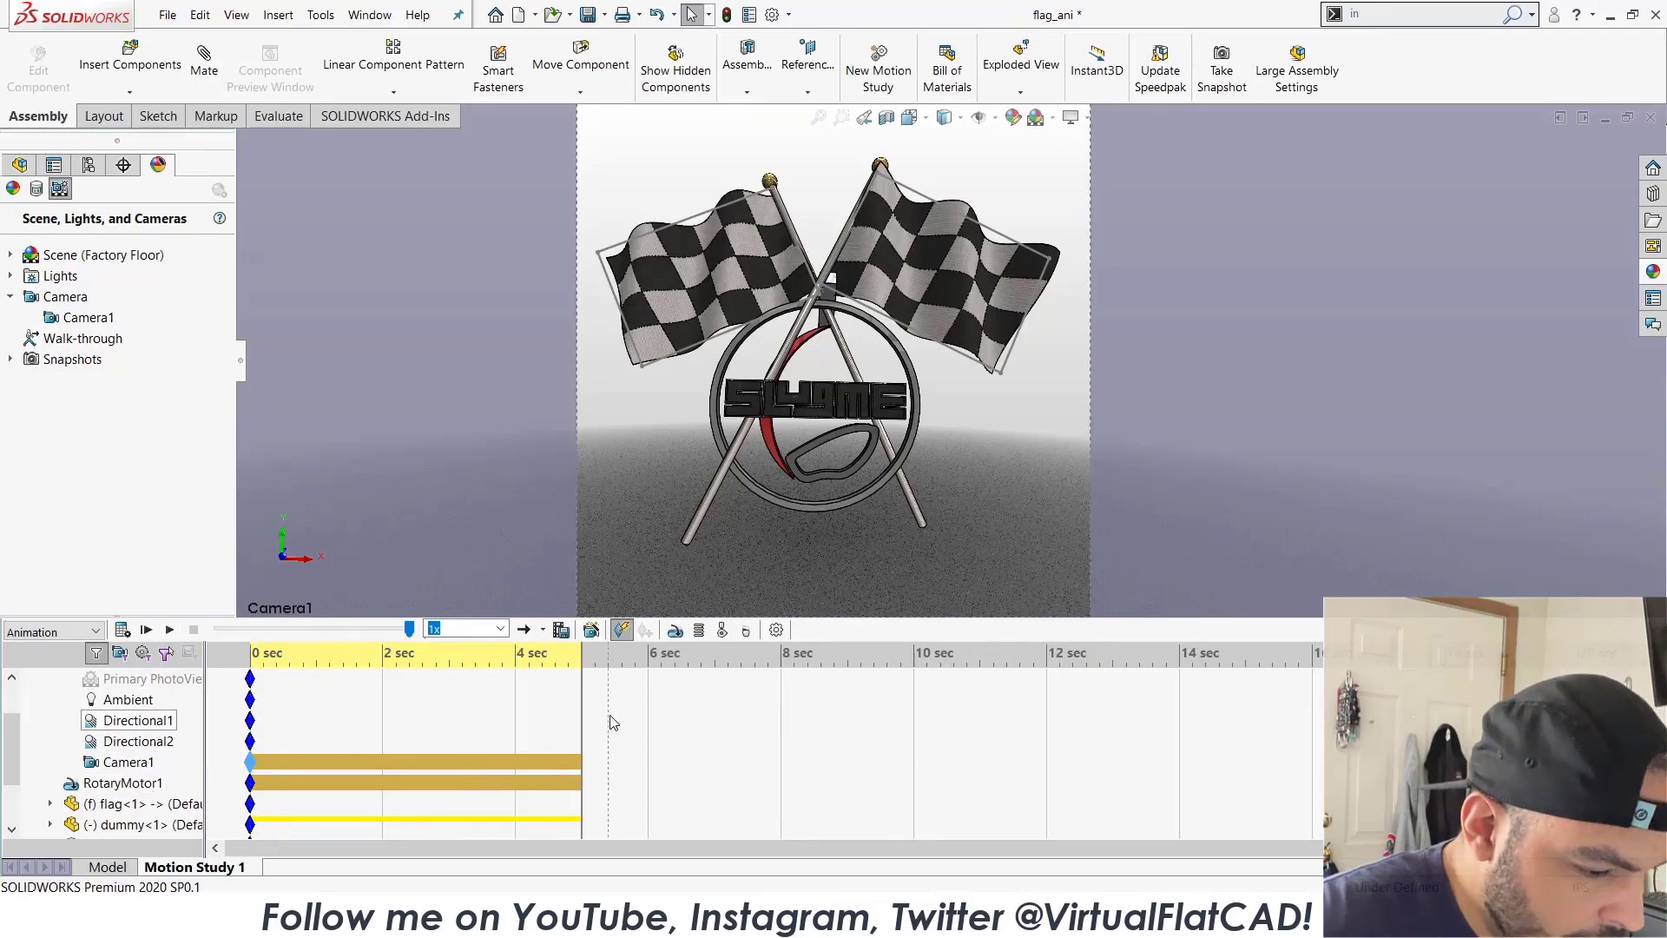
With the time bar at 0 seconds, hide the dummy component and all reference item types, including sketches.
{"action": "left_click_drag", "start_coordinate": [582, 722], "coordinate": [251, 730]}
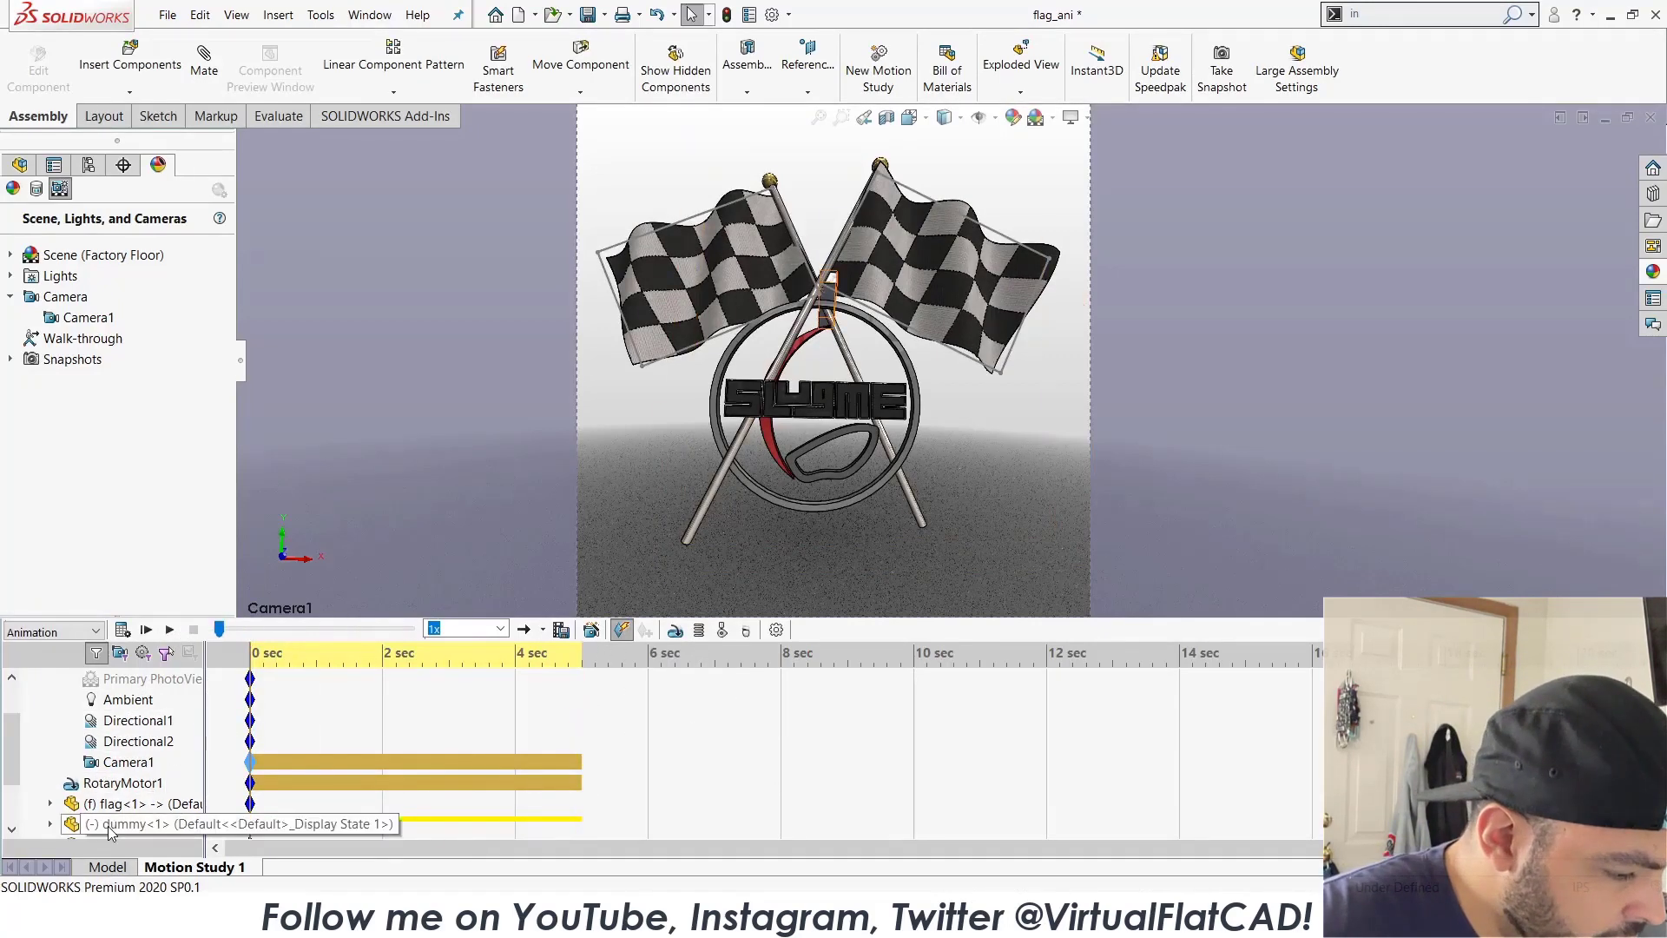
{"action": "scroll", "coordinate": [111, 829], "scroll_direction": "down", "scroll_amount": 2}
{"action": "right_click", "coordinate": [140, 743]}
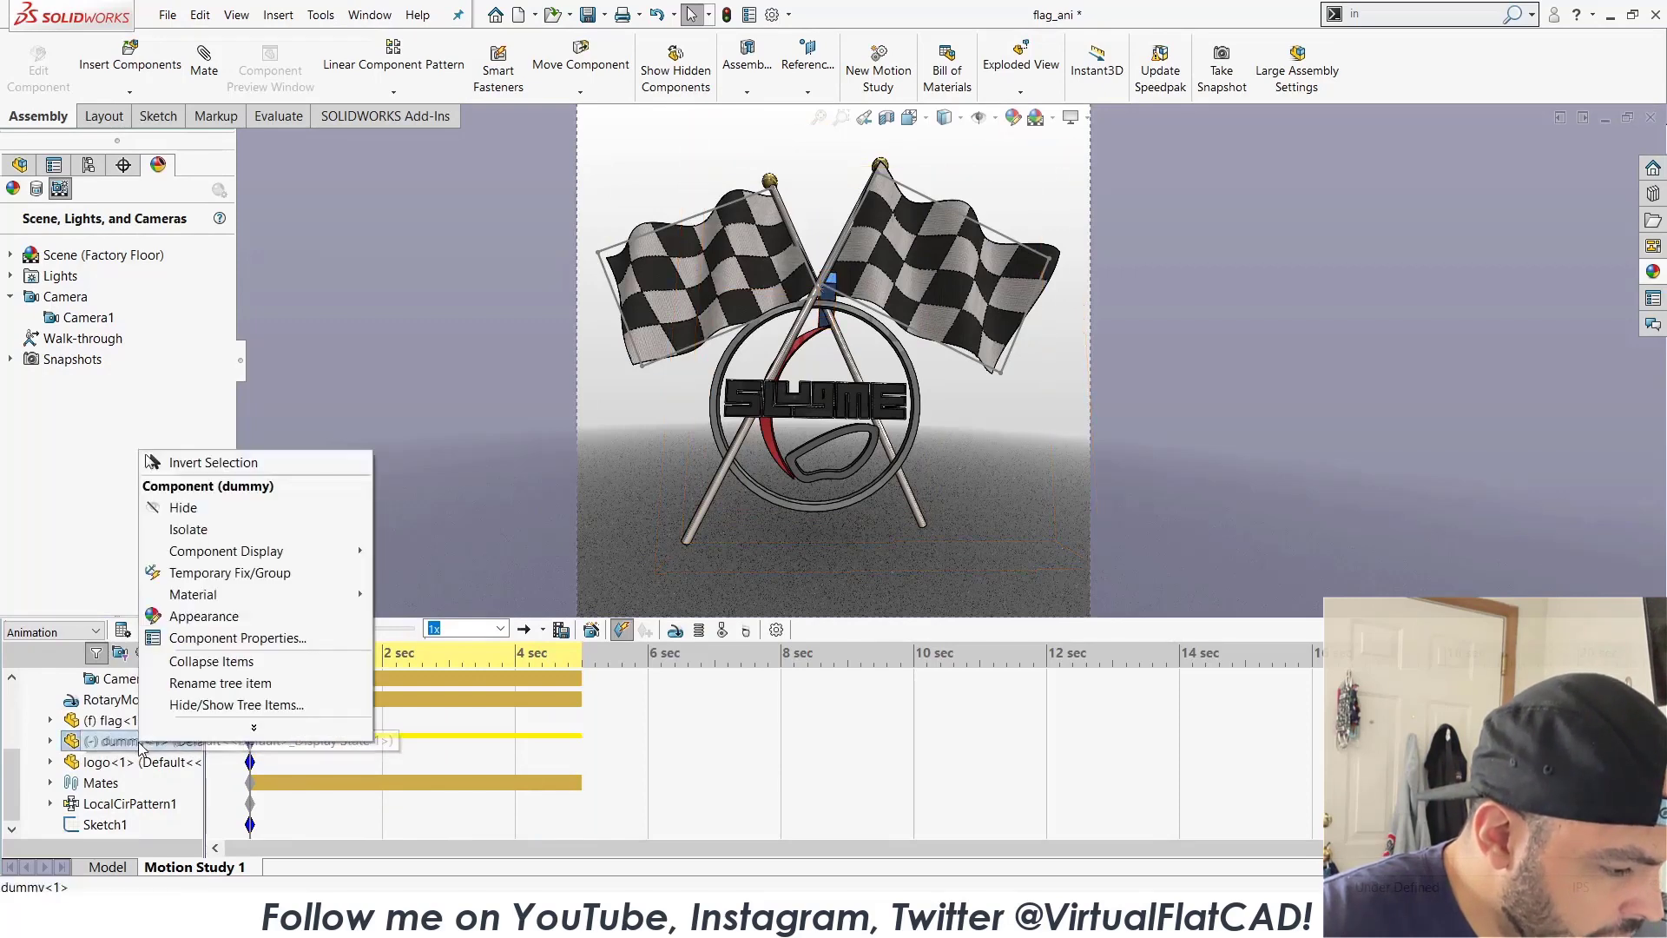
{"action": "left_click", "coordinate": [182, 507]}
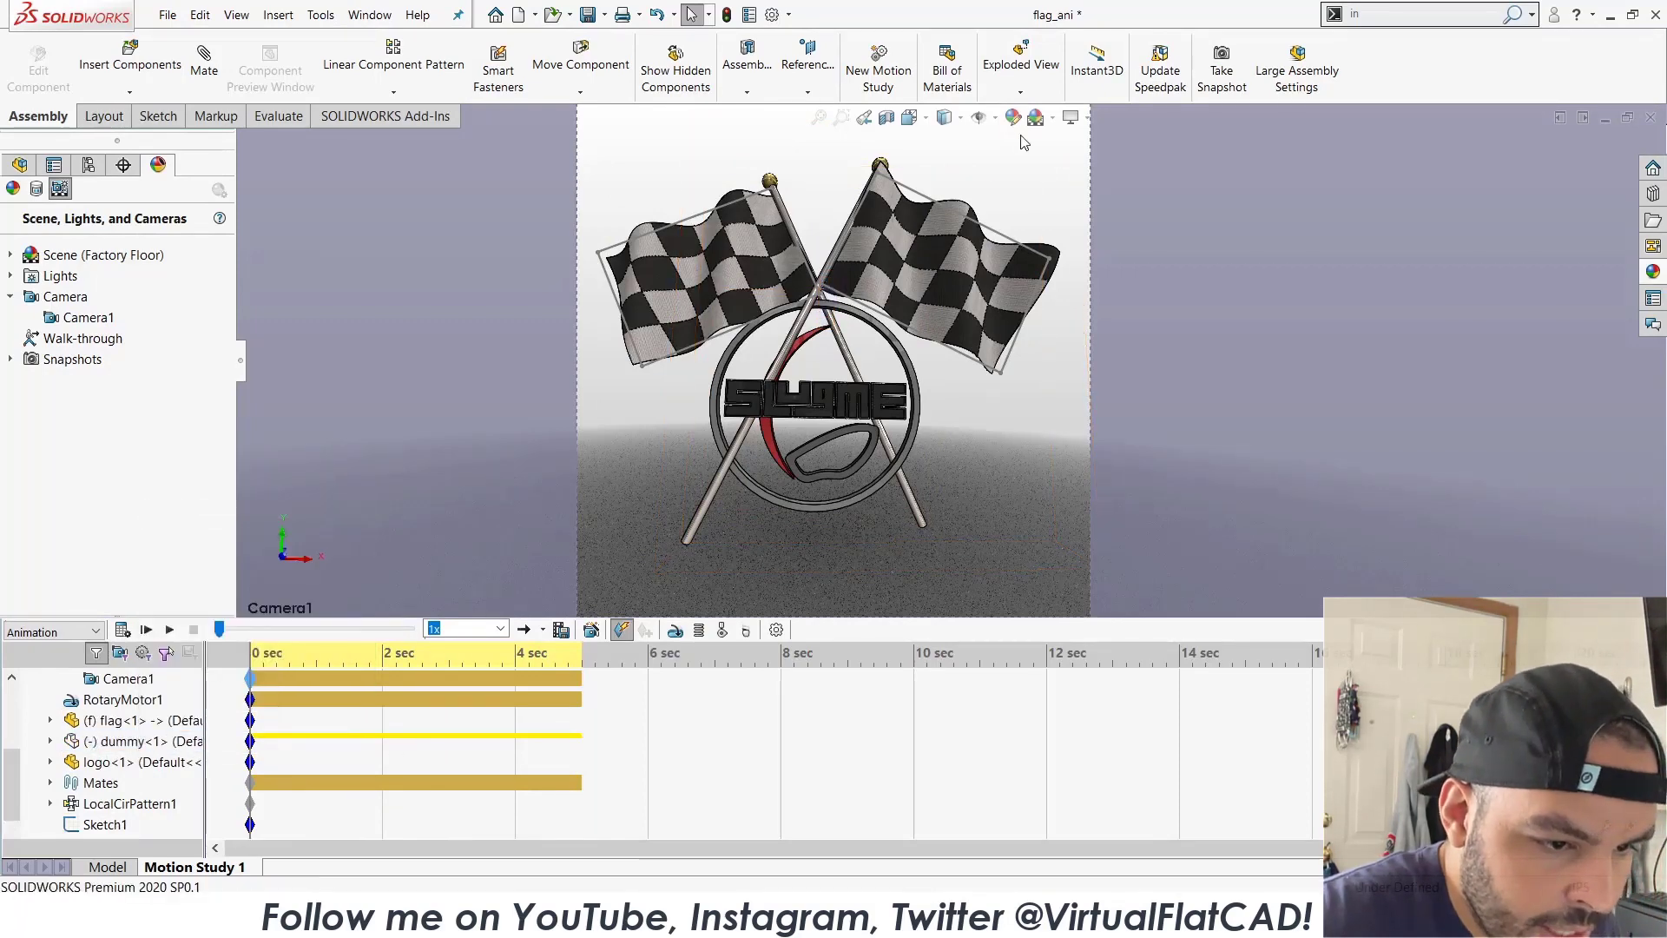
{"action": "left_click", "coordinate": [979, 118]}
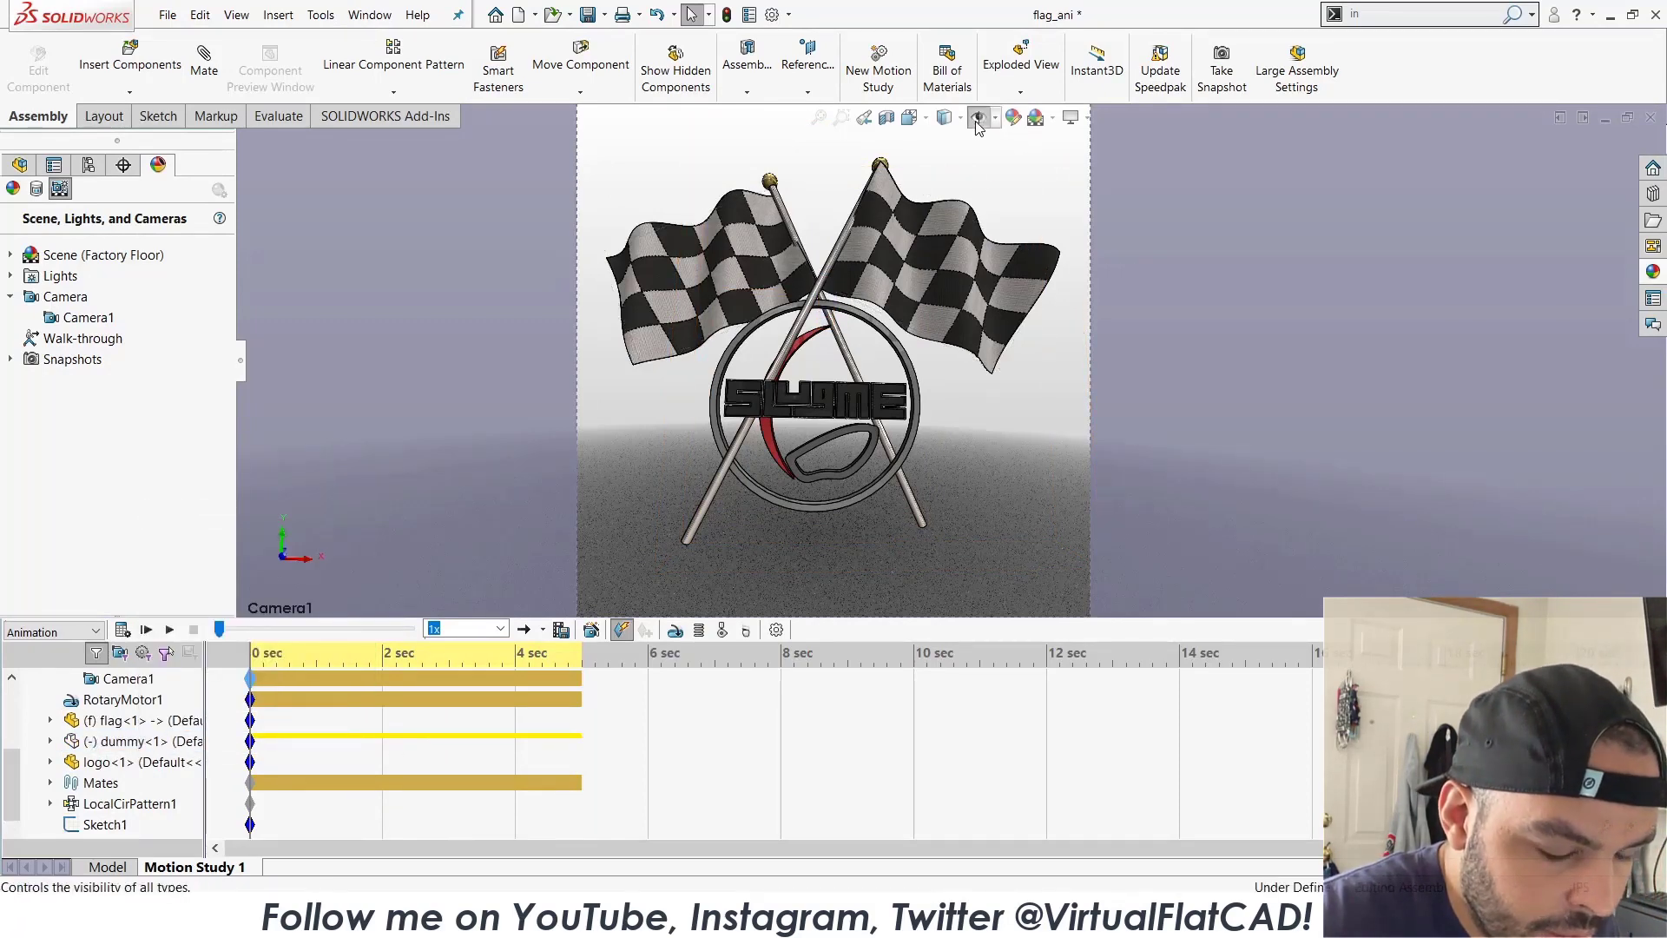
Save the entire animation to Documents as flag_ani.mp4, an MP4 video at 60 frames per second.
{"action": "left_click", "coordinate": [561, 631]}
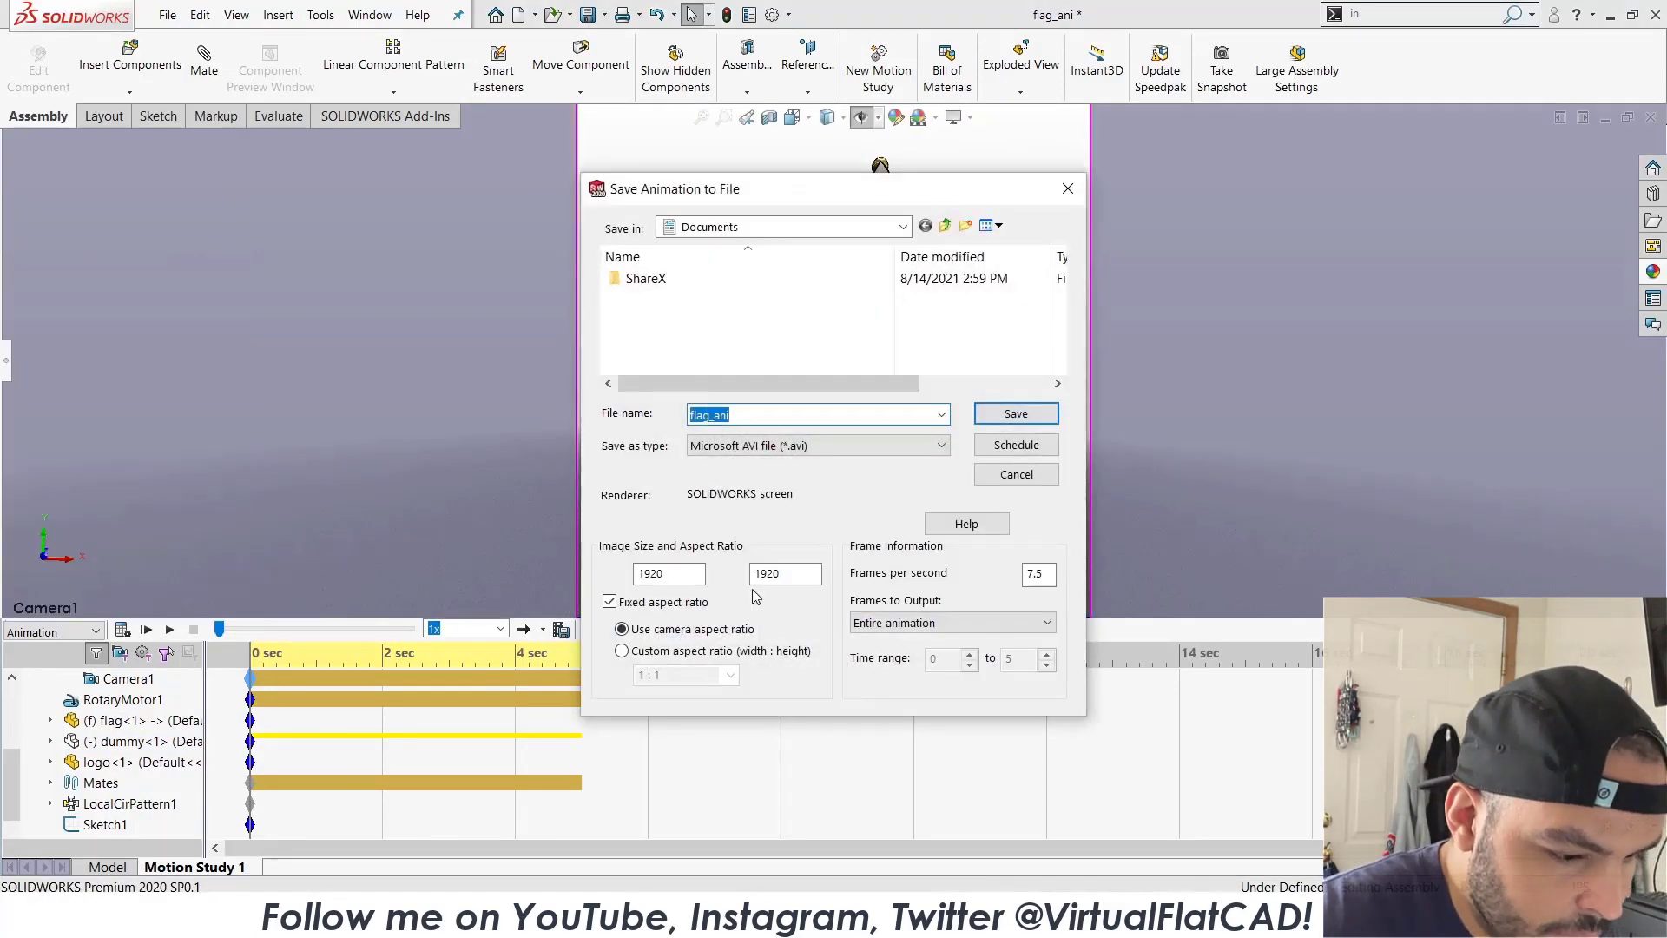
{"action": "left_click", "coordinate": [1057, 575]}
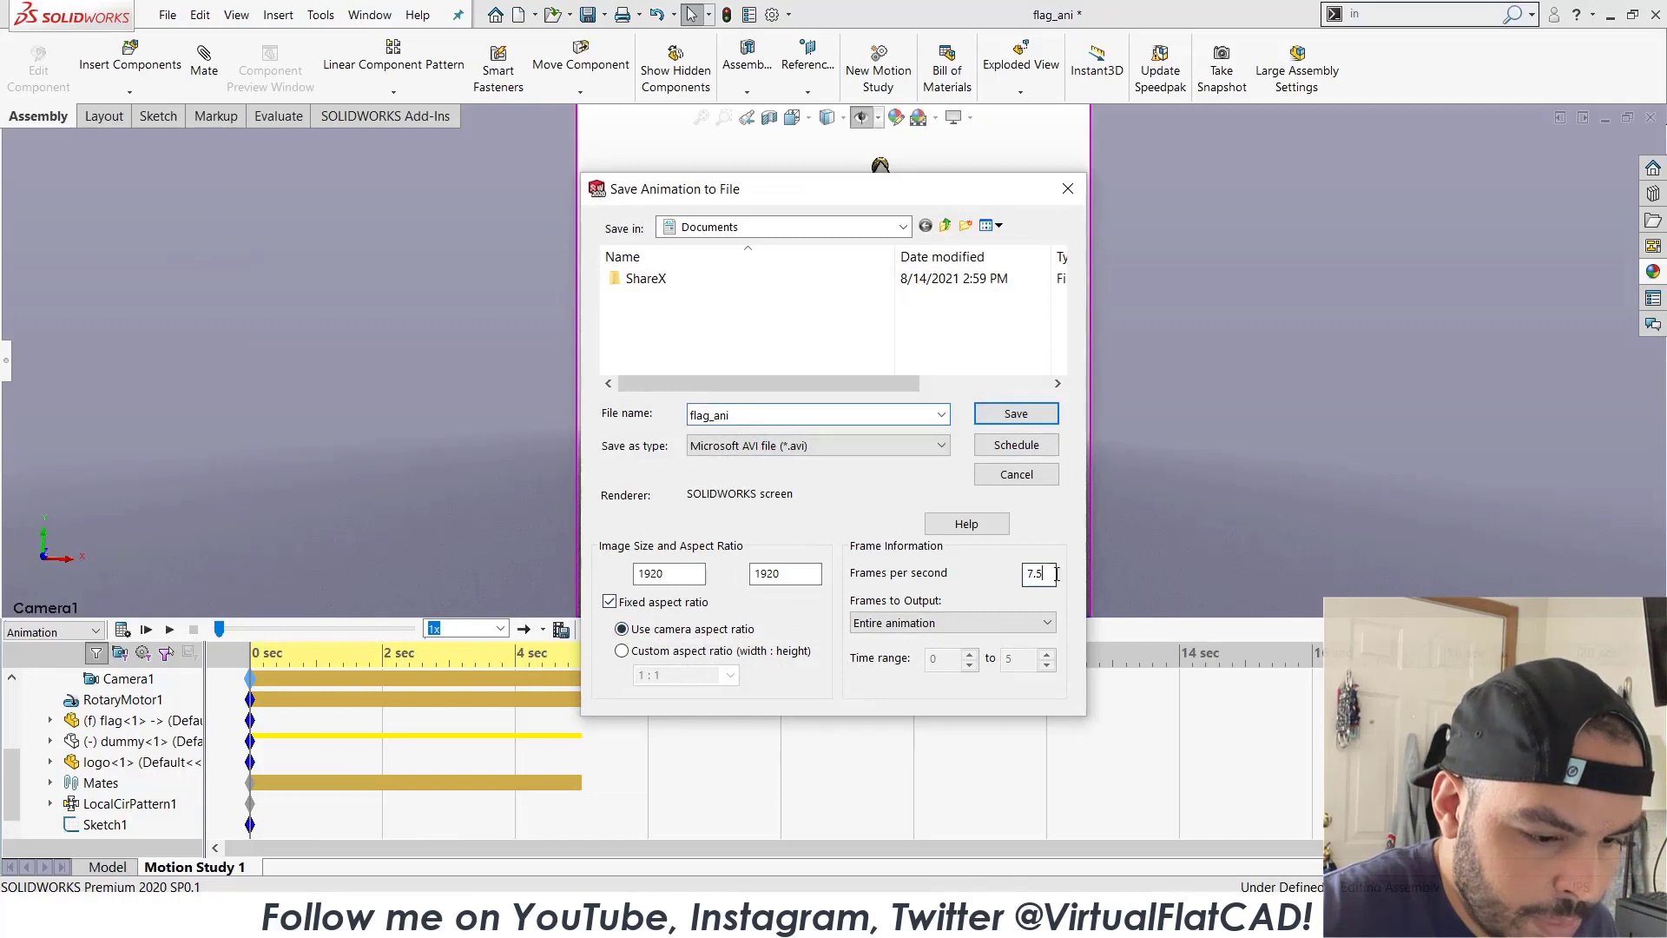
{"action": "type", "text": "60"}
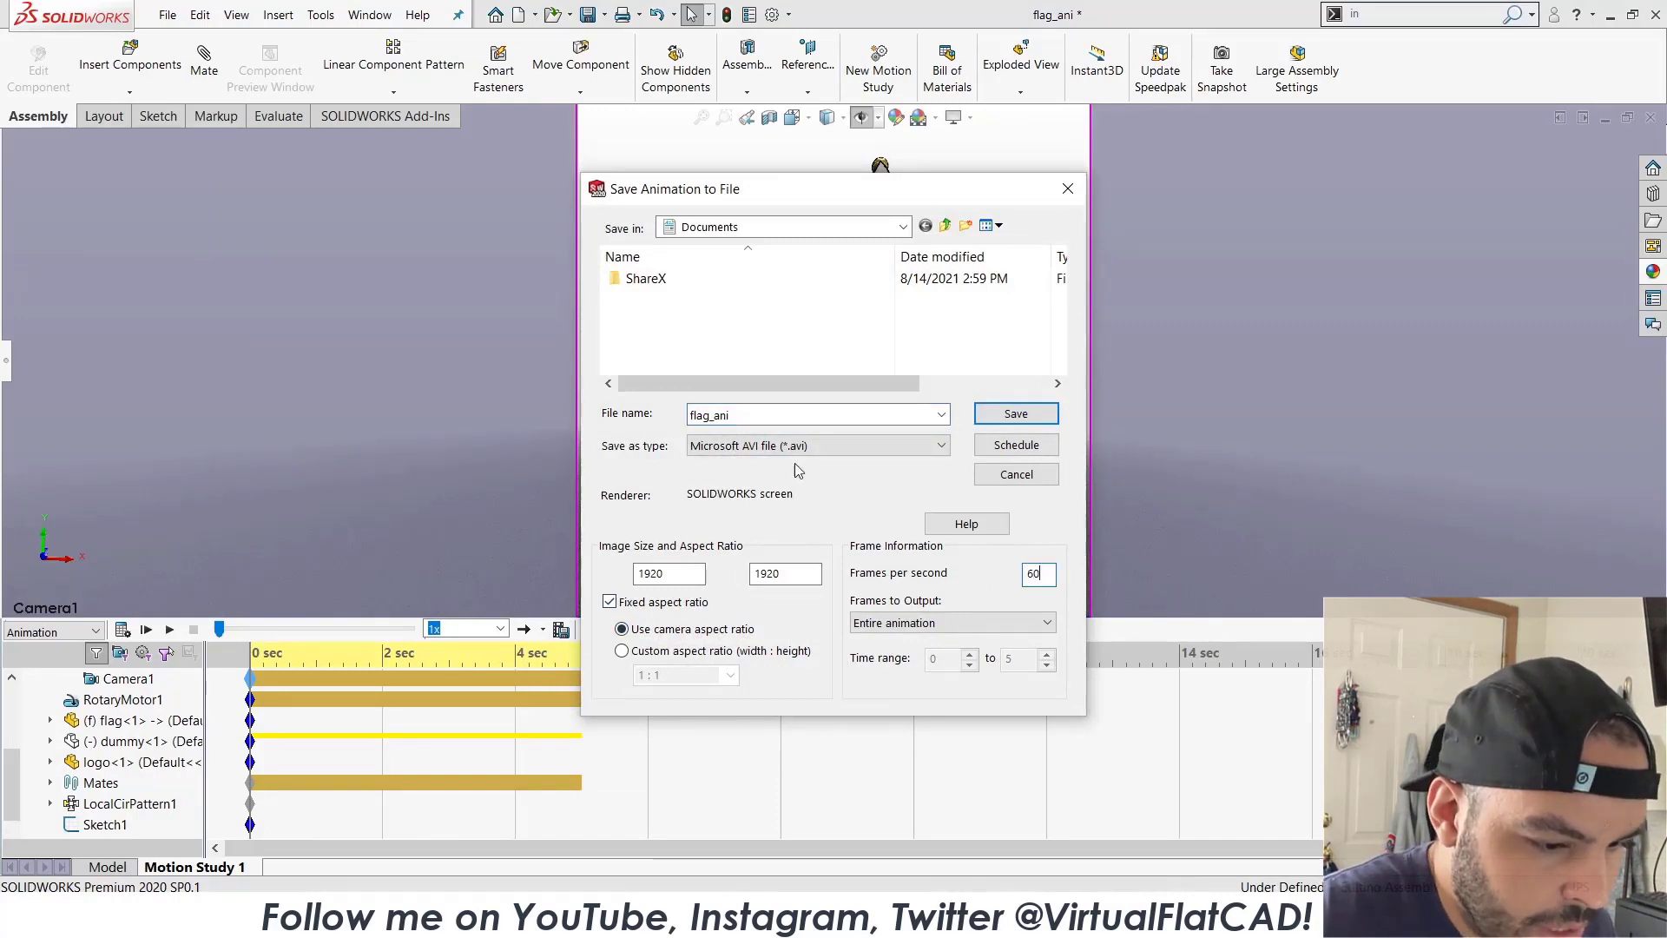
{"action": "left_click", "coordinate": [795, 447]}
{"action": "left_click", "coordinate": [824, 514]}
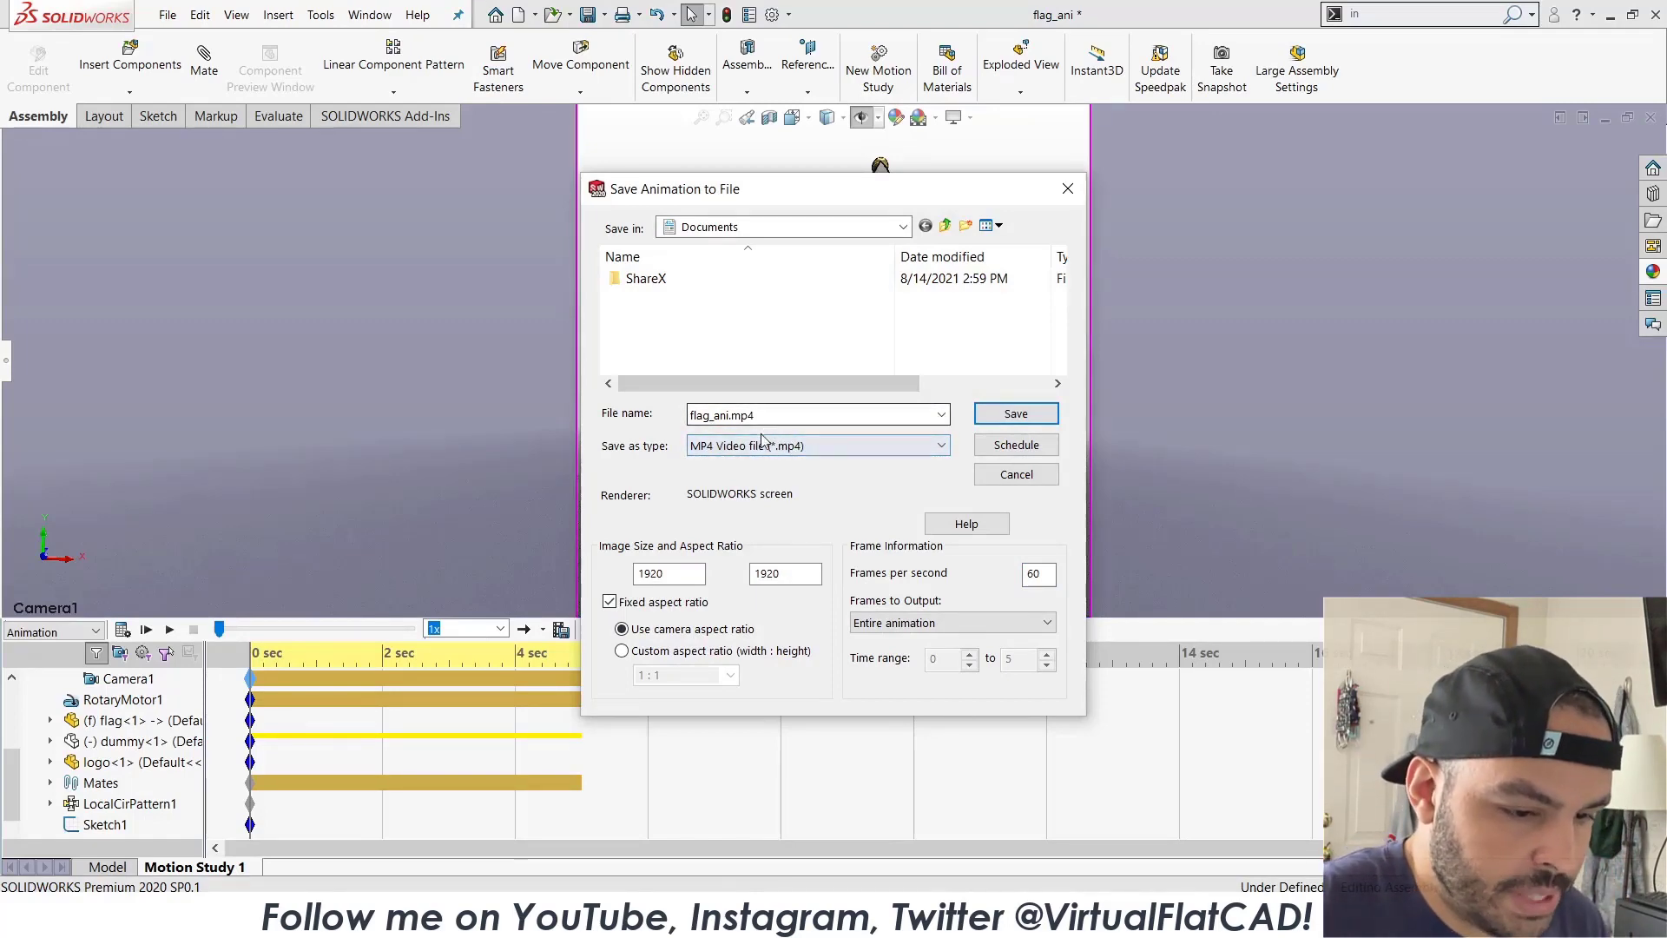
{"action": "left_click", "coordinate": [1004, 417]}
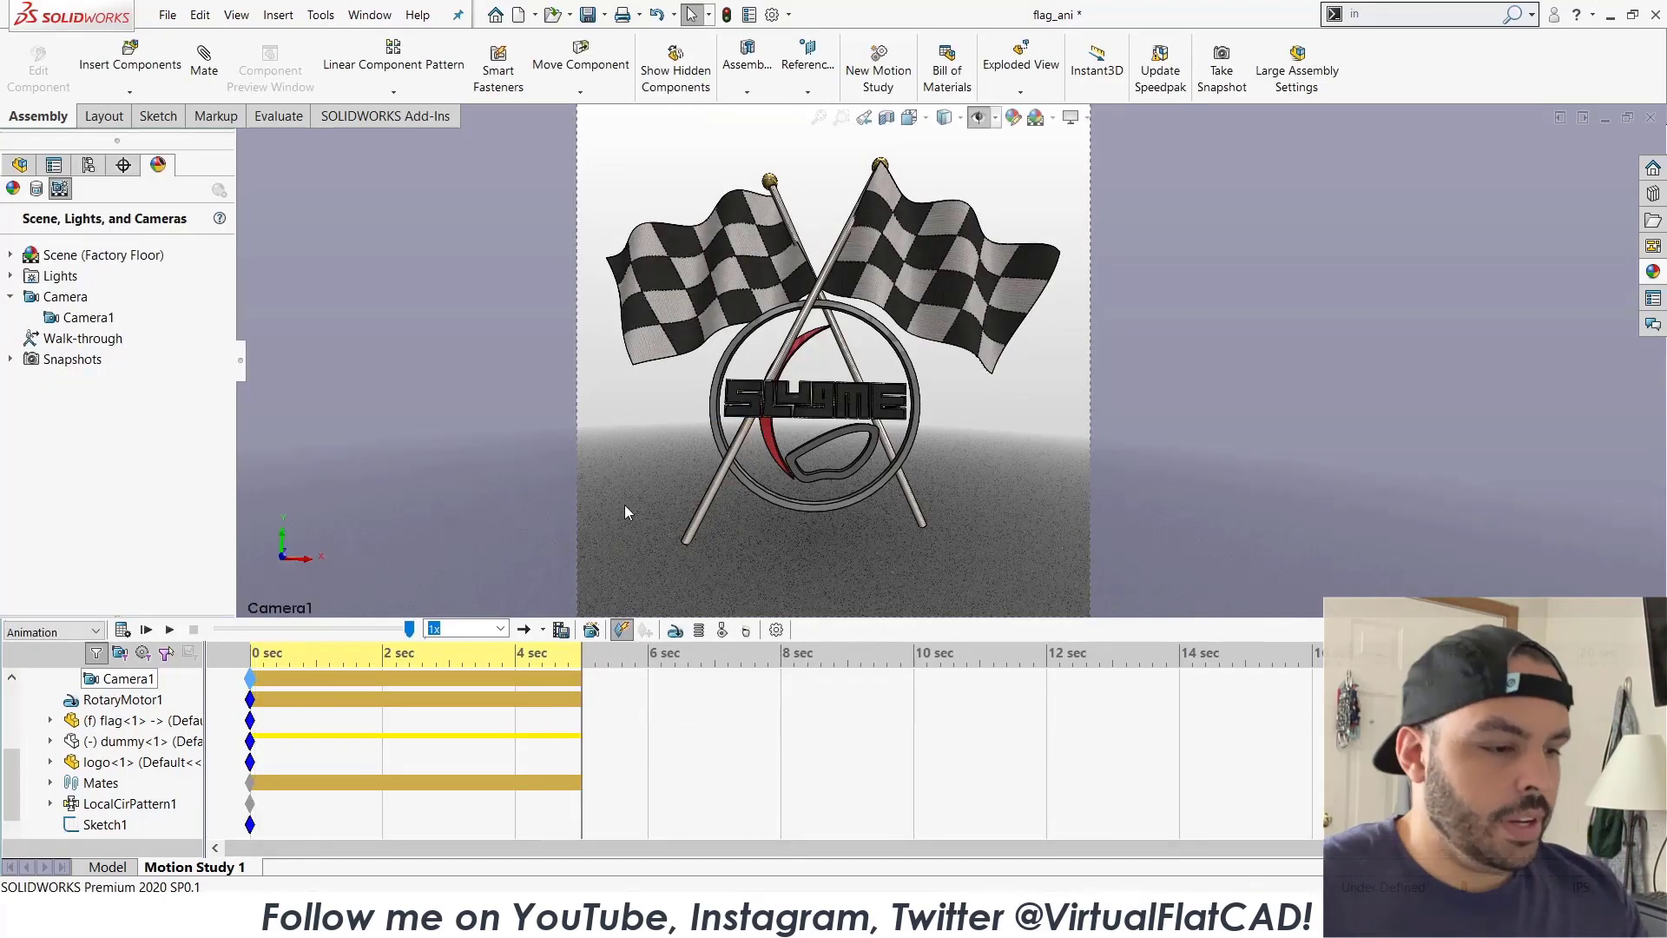
Switch to File Explorer's Documents folder, open the flag_ani MP4 video and replay it.
{"action": "left_click", "coordinate": [370, 16]}
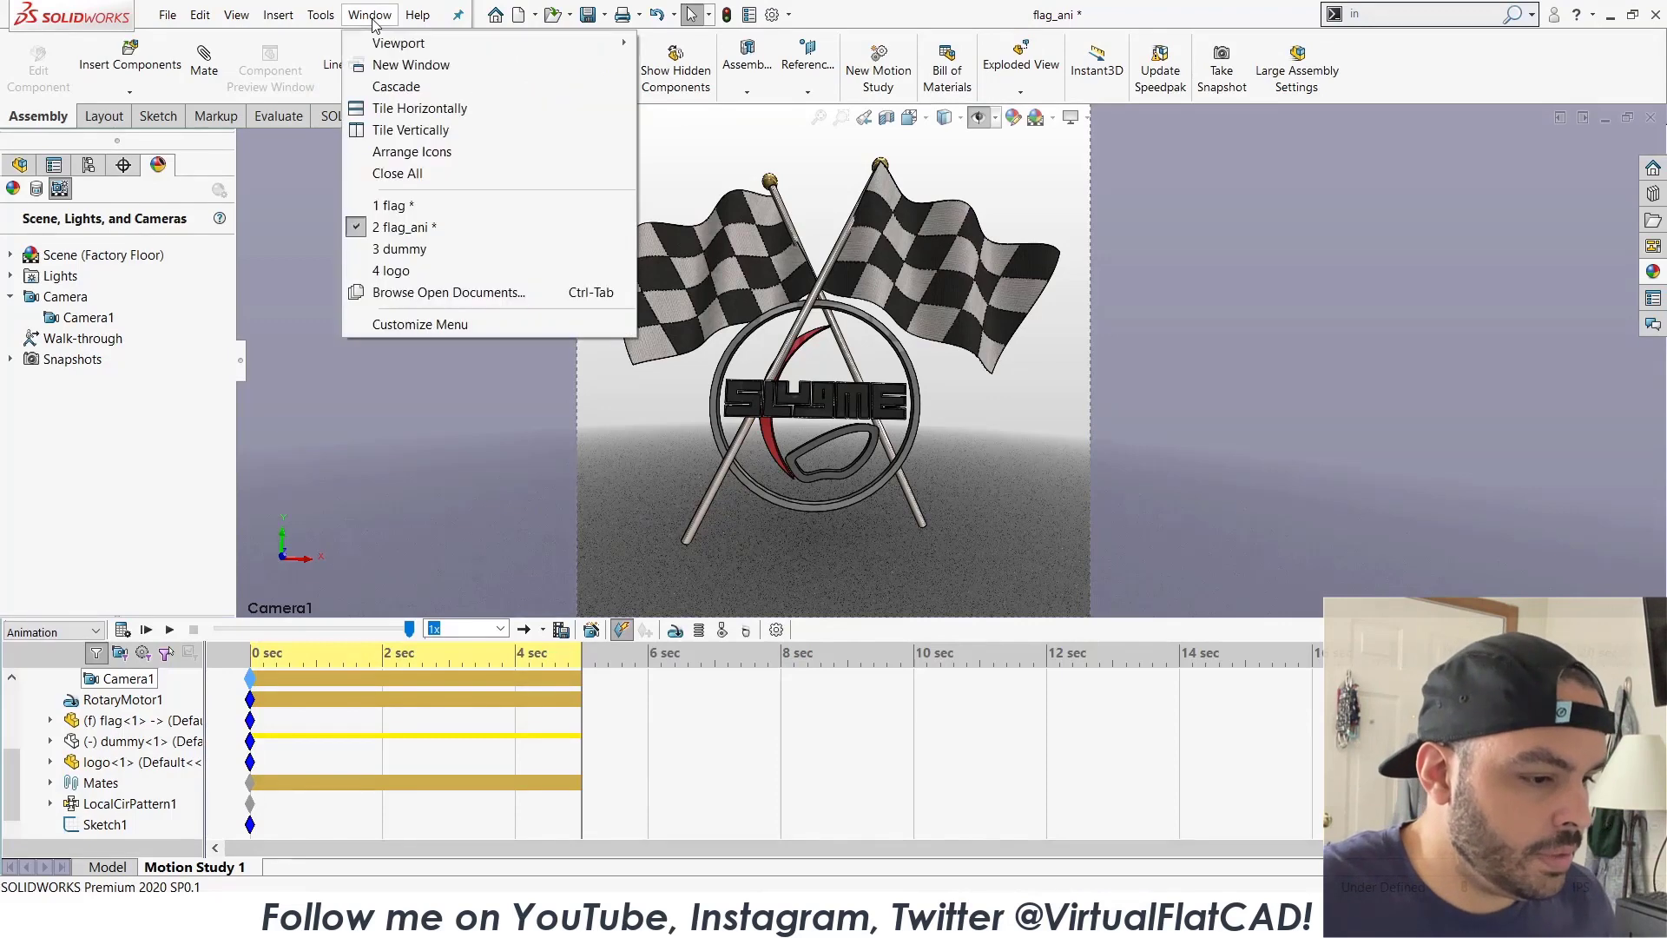
{"action": "left_click", "coordinate": [602, 228]}
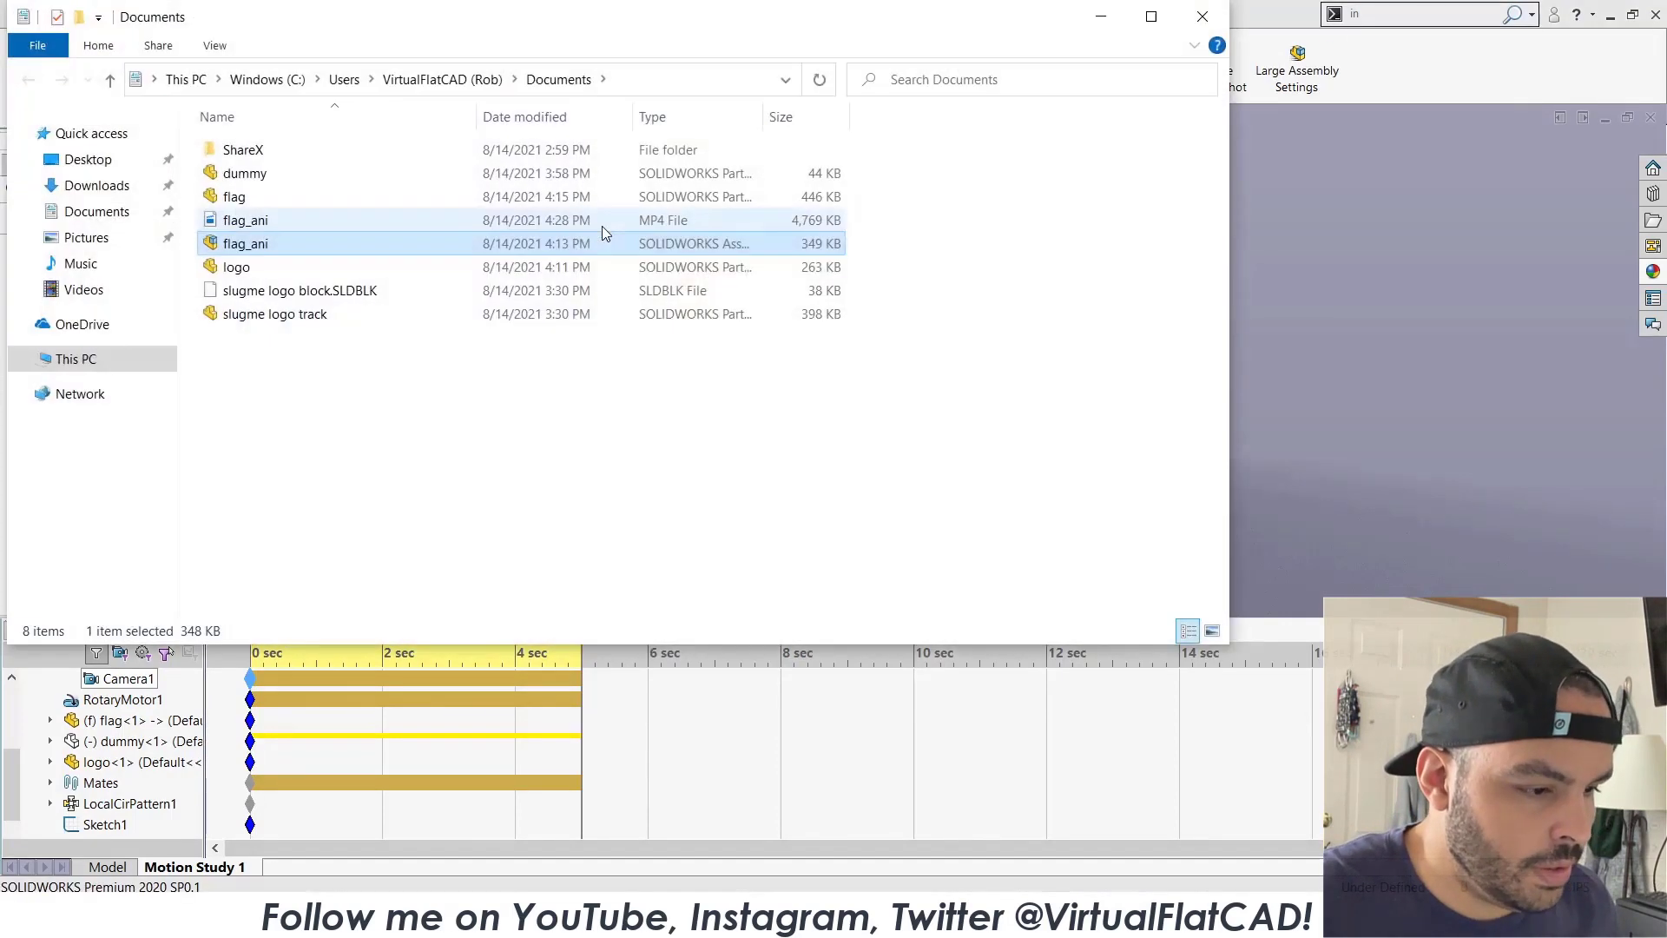
{"action": "left_click", "coordinate": [274, 219]}
{"action": "double_click", "coordinate": [274, 220]}
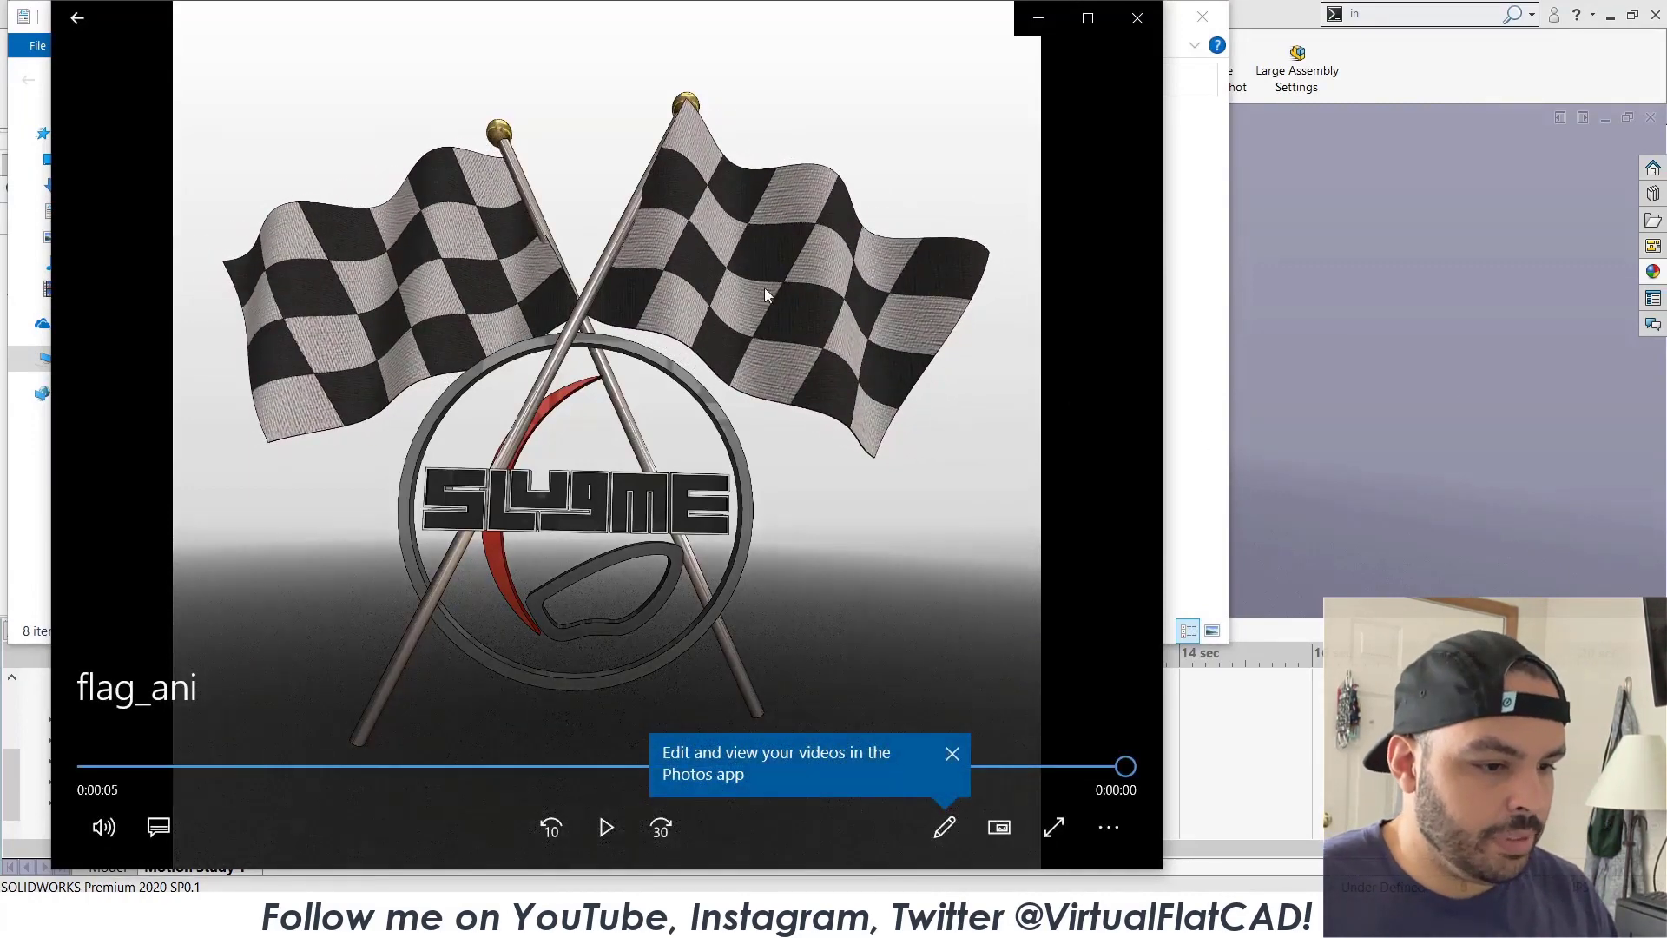
{"action": "left_click", "coordinate": [605, 827]}
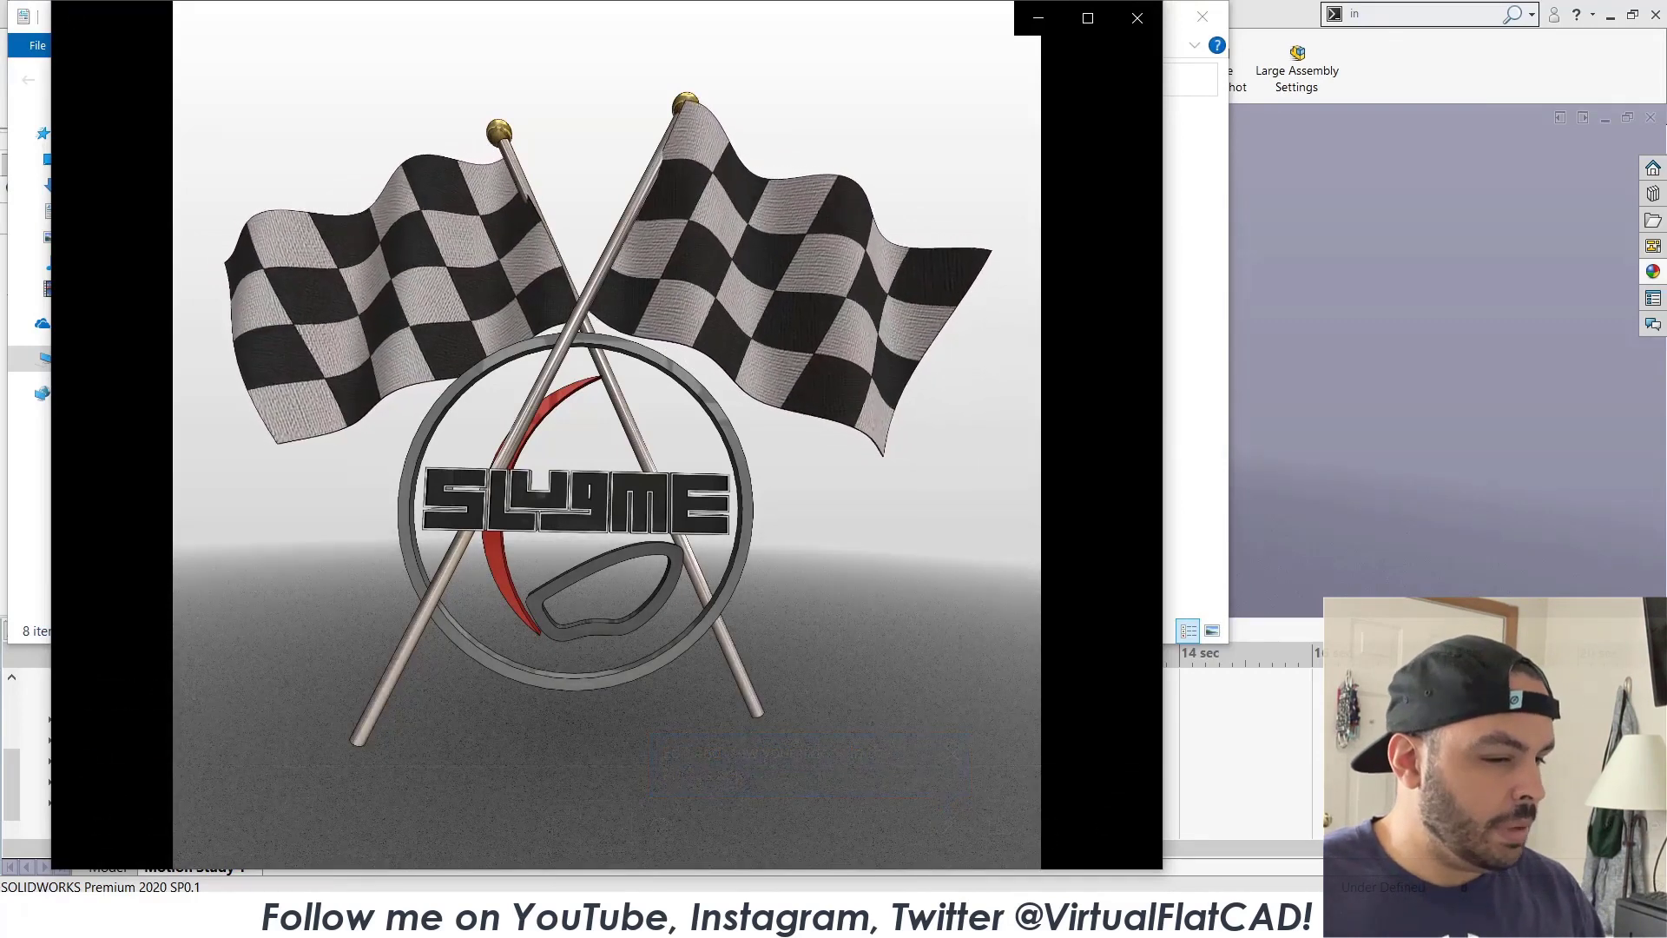